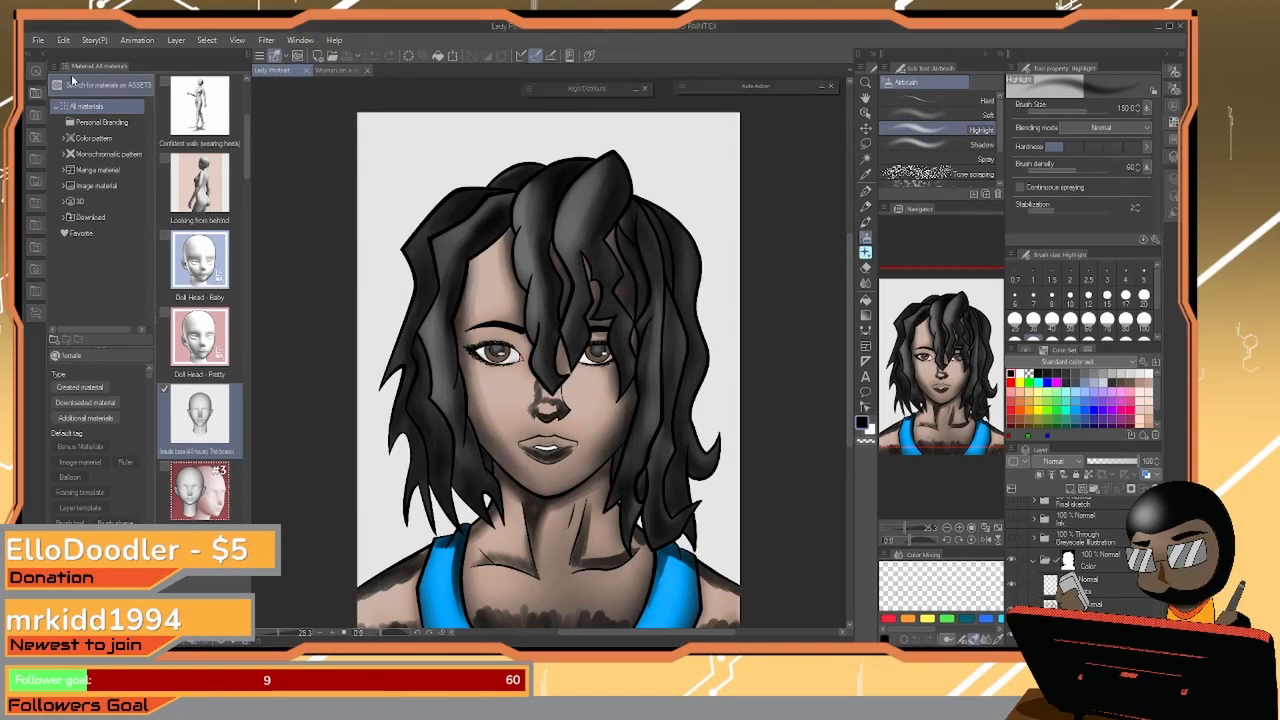
Collapse the material palette to give the portrait canvas more room
click(43, 54)
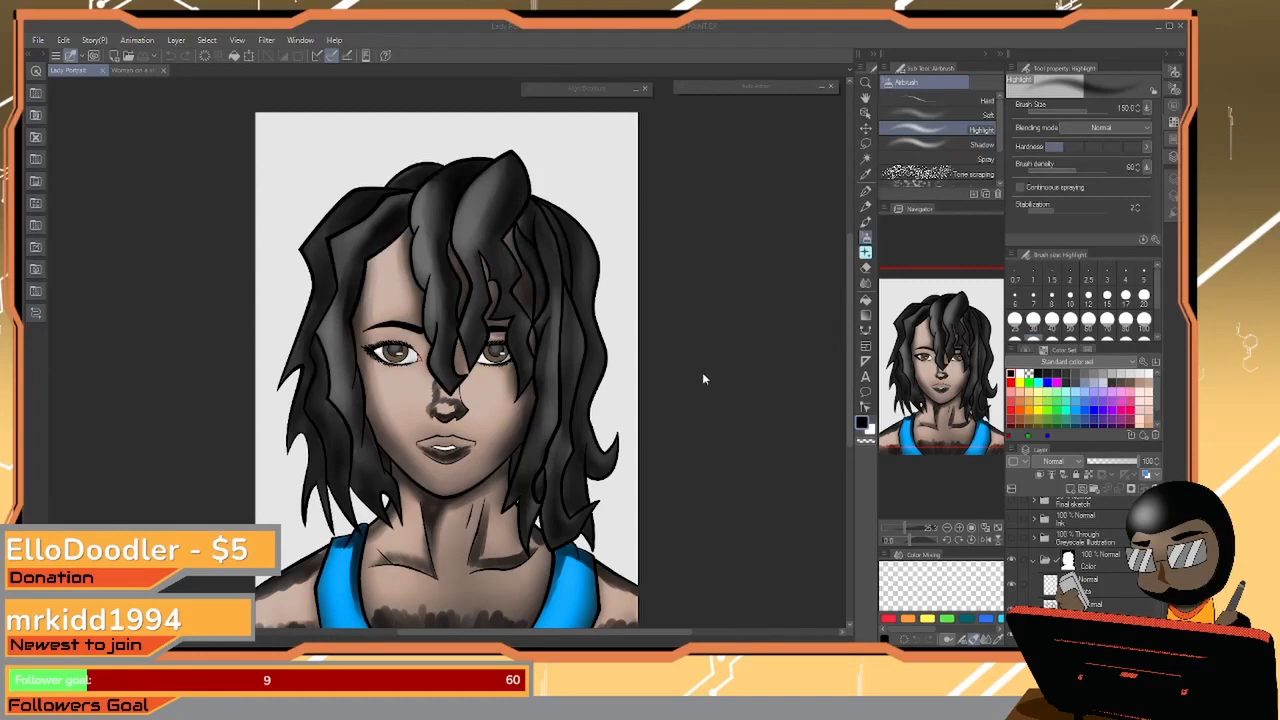
mouse_move(848, 322)
mouse_down()
mouse_move(848, 358)
mouse_move(845, 254)
mouse_move(838, 322)
mouse_up()
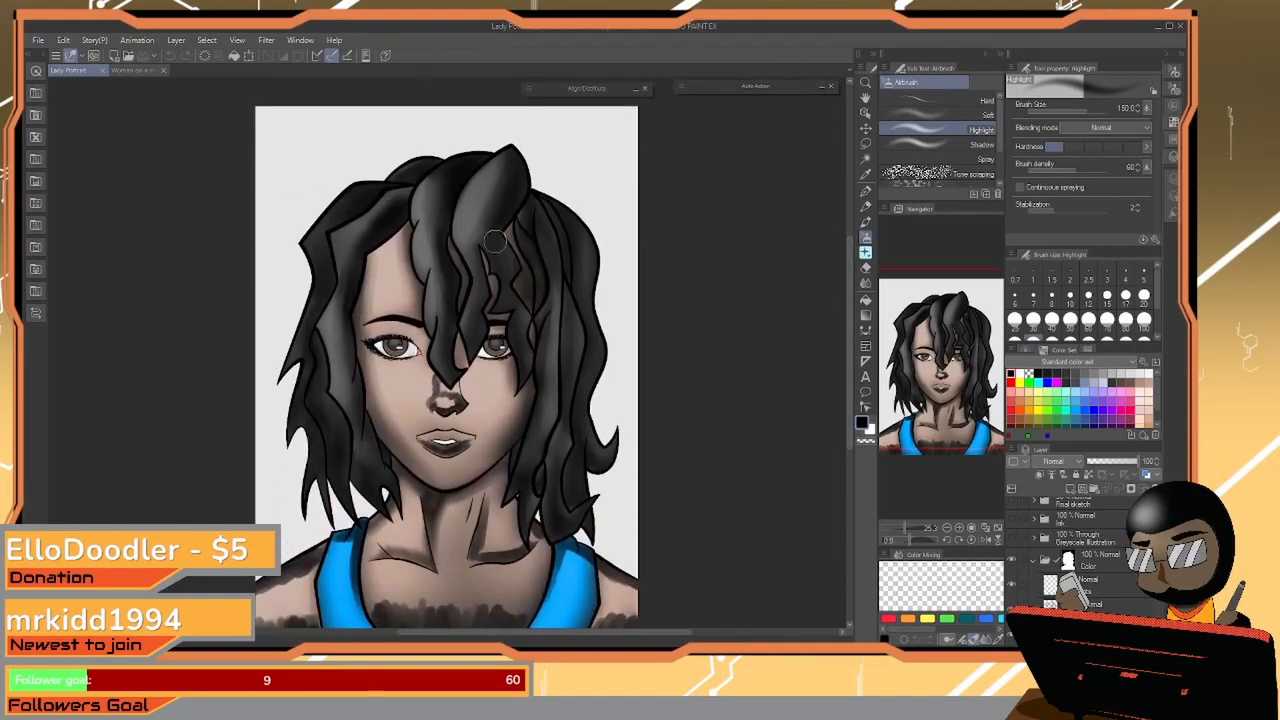
Try a shading stroke with the Highlight airbrush at size 50 on the cheek below the partly covered eye, and undo it
key(ctrl+space)
drag(459, 328, 497, 285)
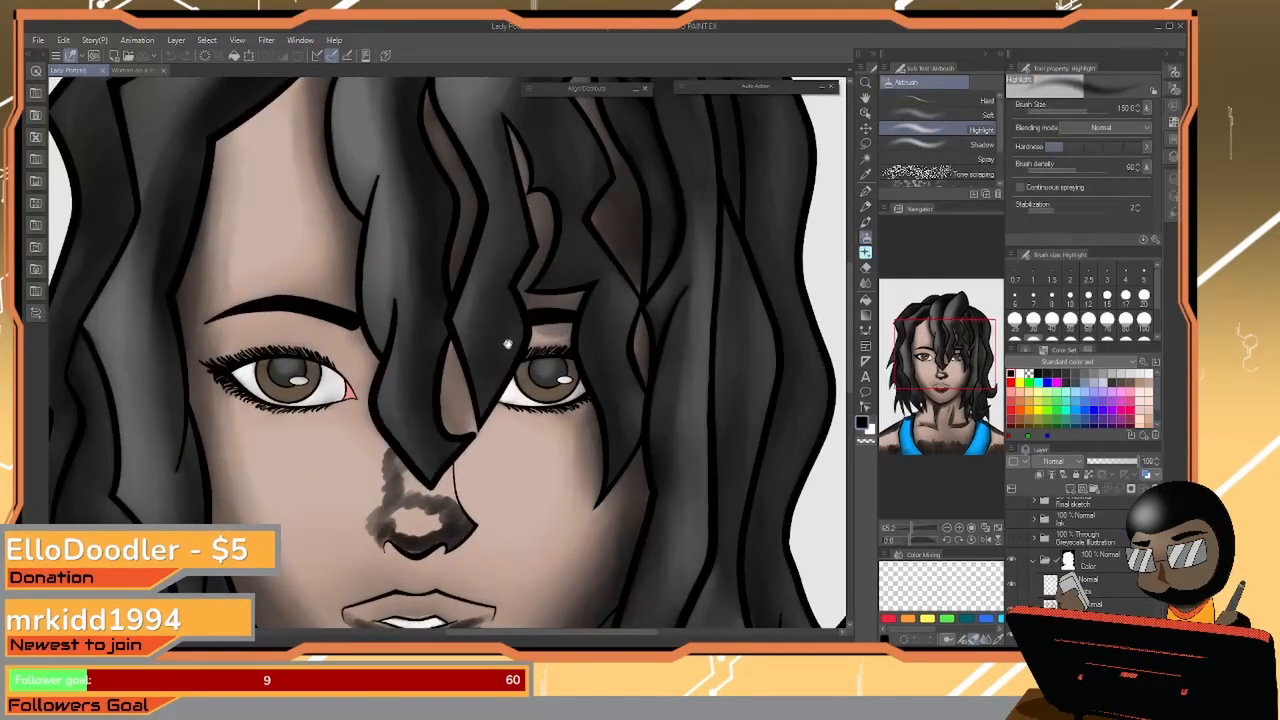
drag(506, 343, 522, 180)
mouse_move(544, 409)
mouse_down()
mouse_move(569, 380)
mouse_move(585, 387)
mouse_up()
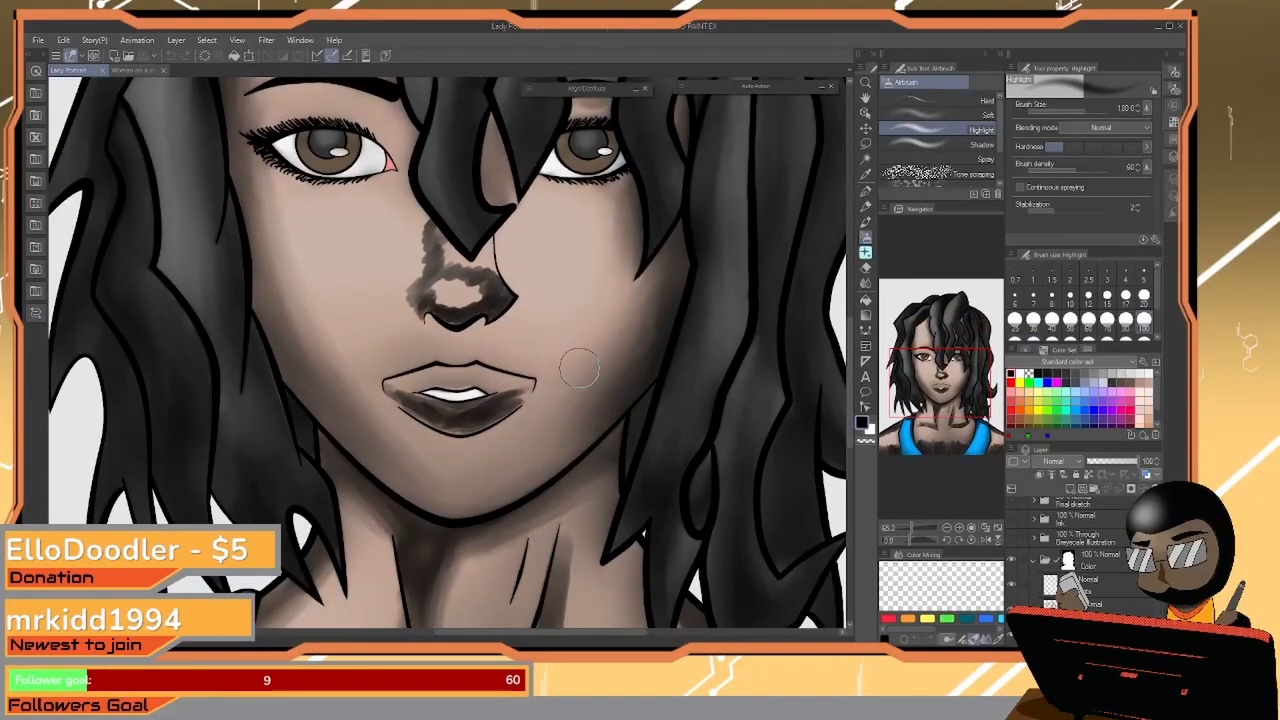
key(bracketleft)
key(bracketleft)
key(bracketleft)
key(bracketleft)
mouse_move(621, 199)
mouse_down()
mouse_move(626, 250)
mouse_move(618, 241)
mouse_up()
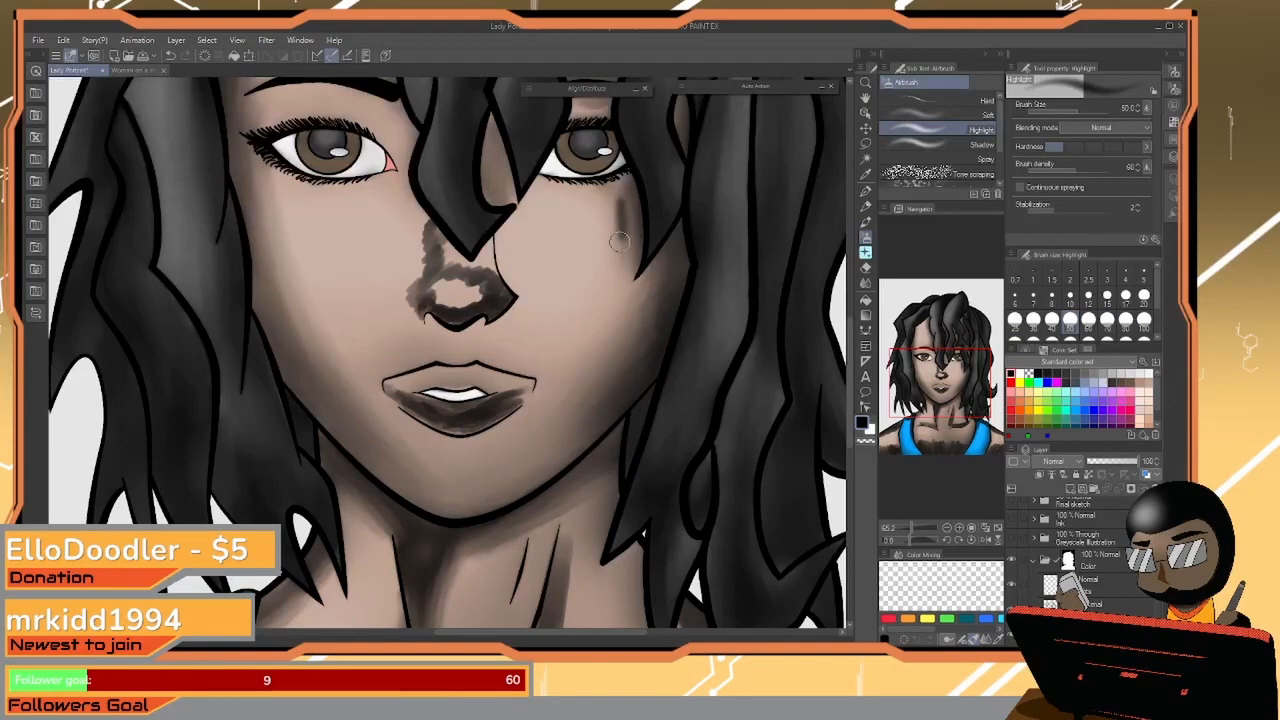
key(ctrl+z)
key(ctrl+z)
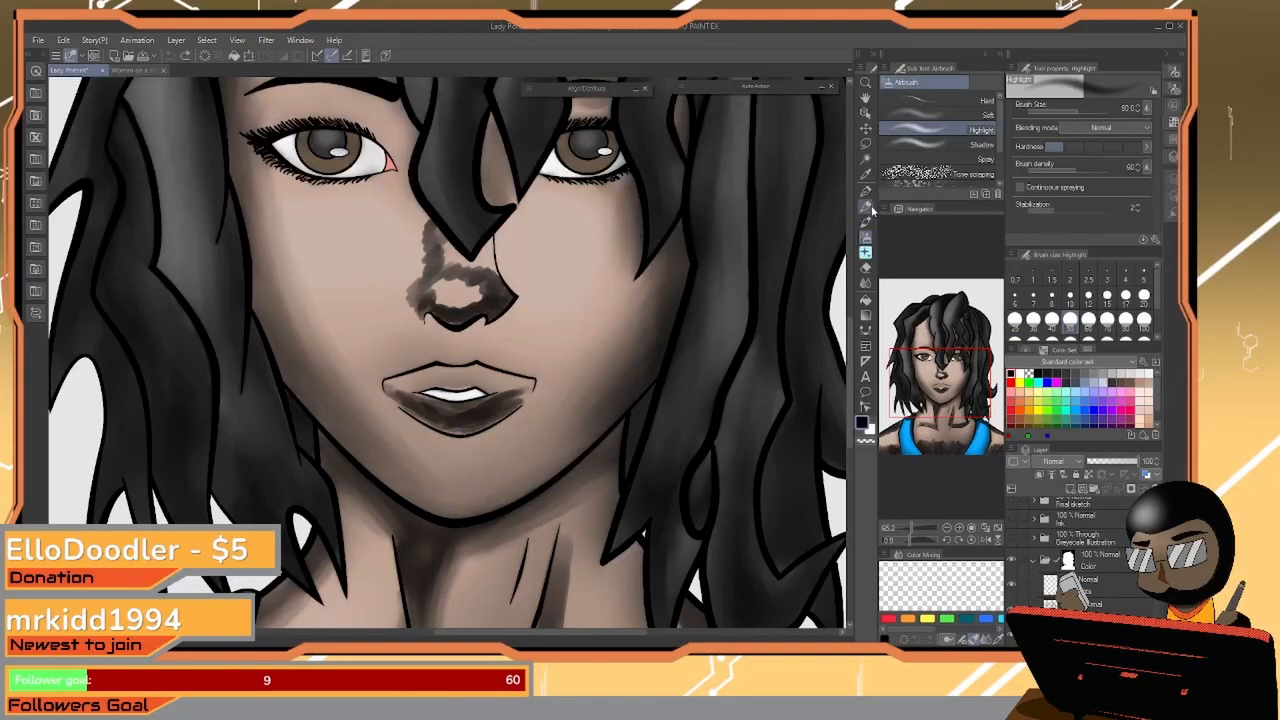
Smooth the rough dark shading around the nose bridge and tip using the watercolor-textured blend brush at size 17
key(j)
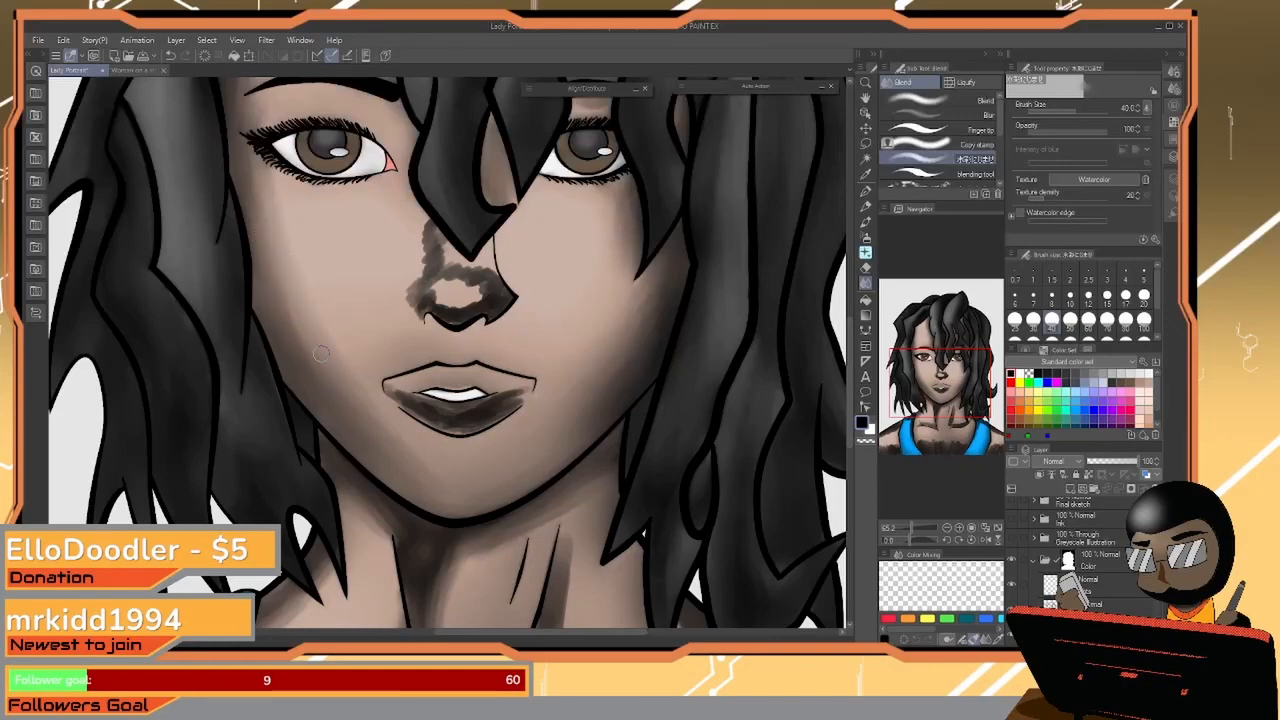
drag(498, 367, 502, 400)
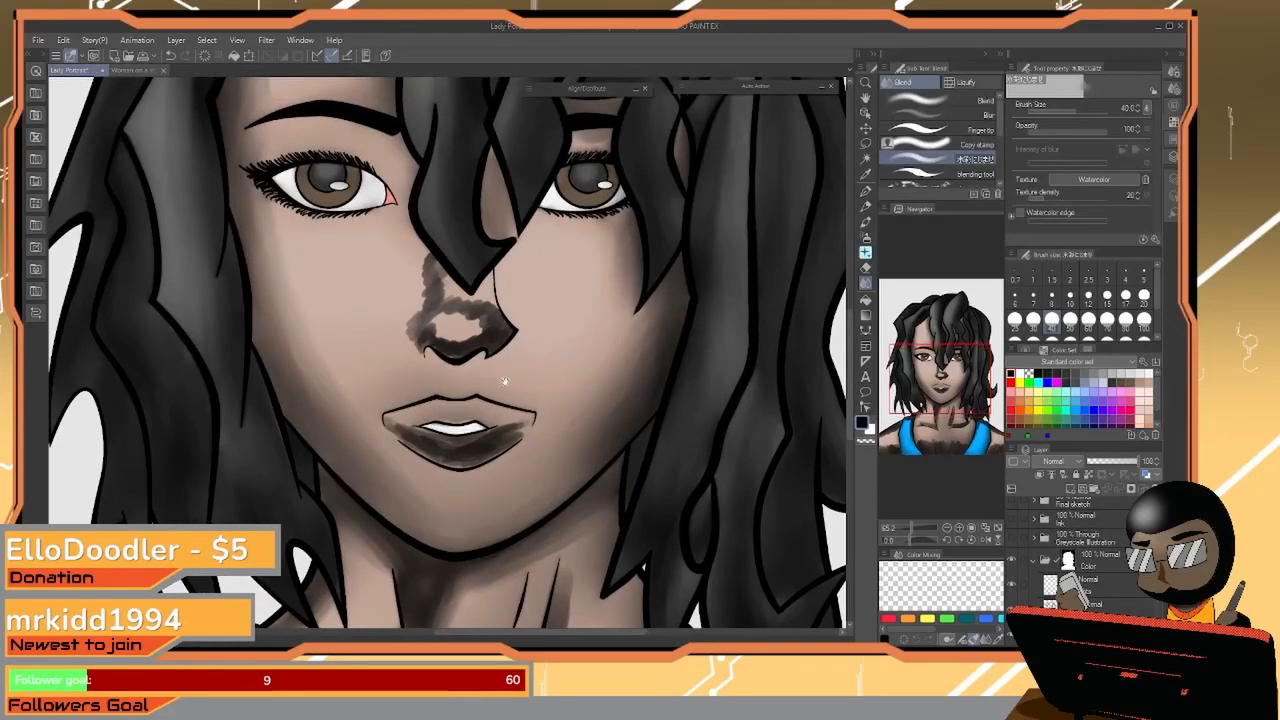
drag(488, 338, 515, 338)
click(514, 338)
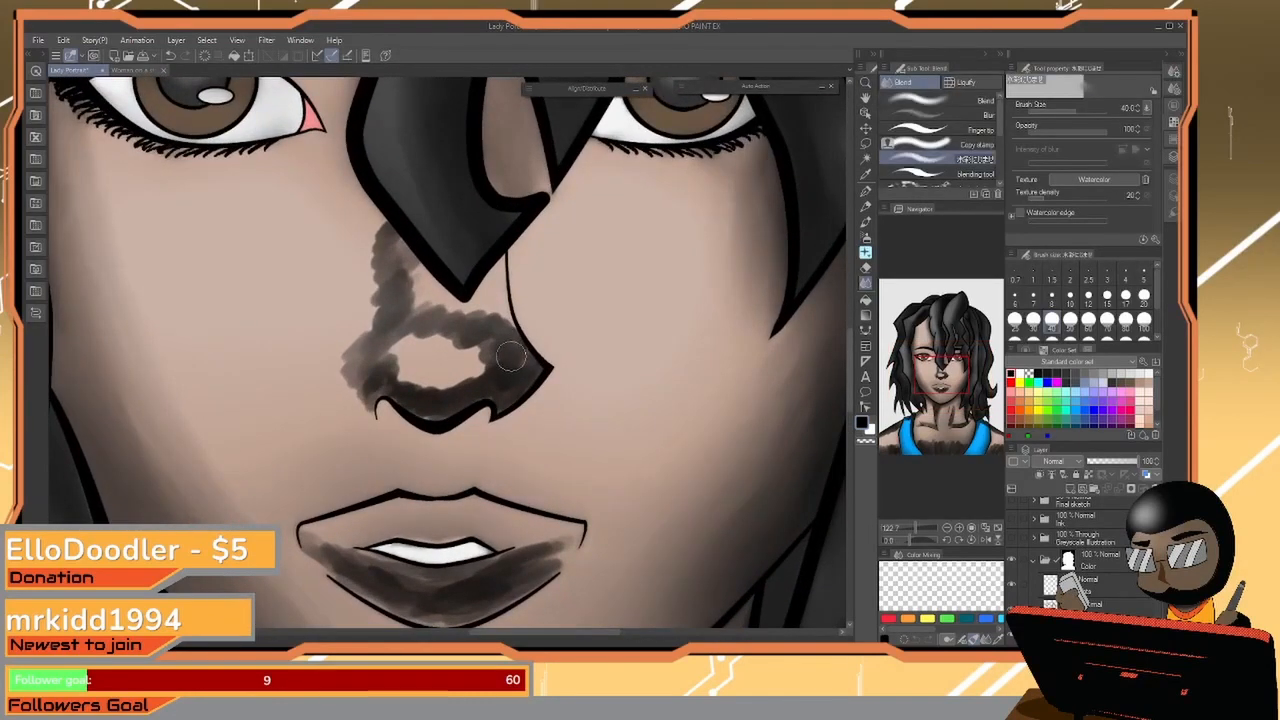
key(bracketleft)
key(bracketleft)
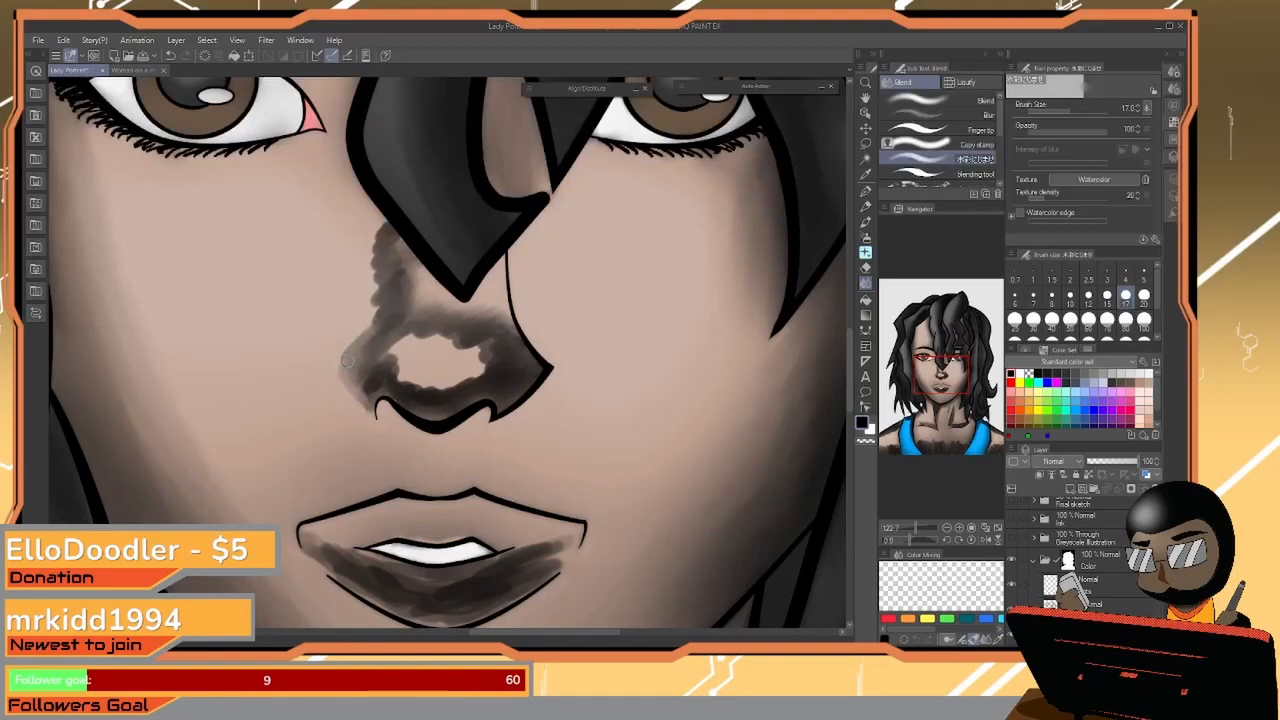
mouse_move(373, 273)
mouse_down()
mouse_move(392, 227)
mouse_move(371, 240)
mouse_move(393, 247)
mouse_move(371, 279)
mouse_move(367, 295)
mouse_move(387, 291)
mouse_move(369, 332)
mouse_move(388, 320)
mouse_move(373, 330)
mouse_move(391, 295)
mouse_move(357, 310)
mouse_move(378, 256)
mouse_up()
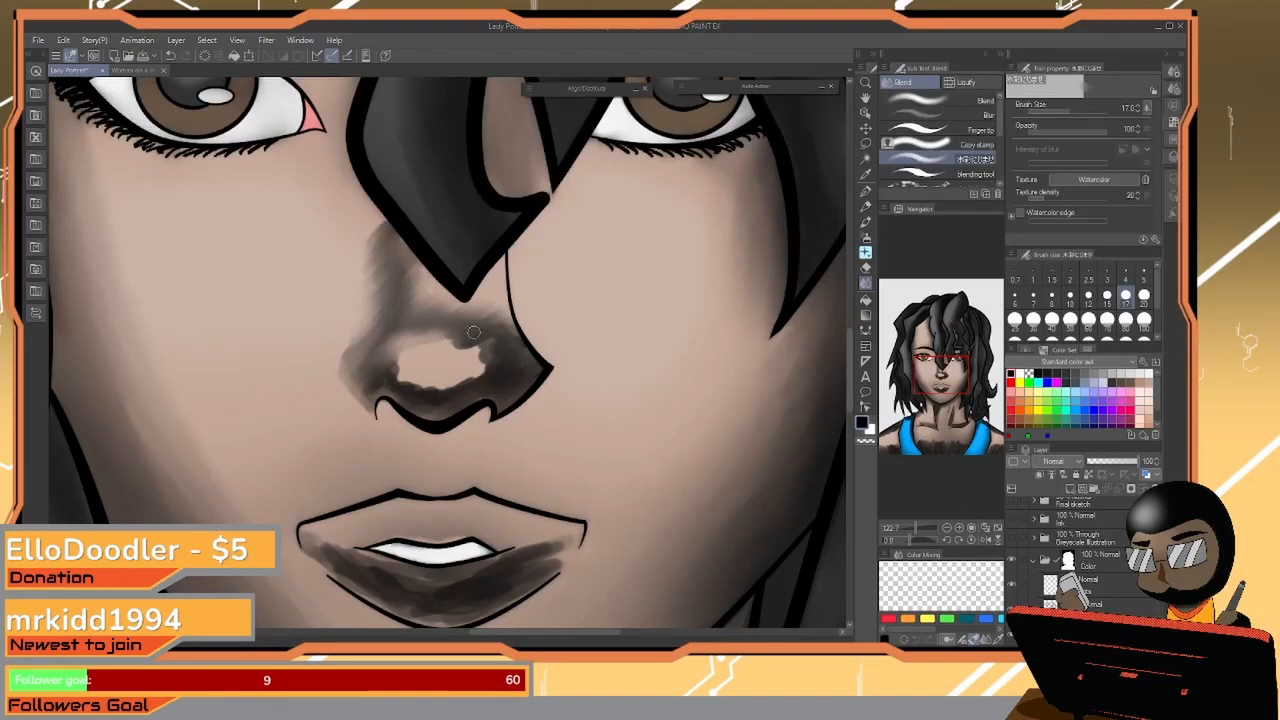
mouse_move(478, 327)
mouse_down()
mouse_move(380, 376)
mouse_move(422, 371)
mouse_move(410, 402)
mouse_move(429, 399)
mouse_move(494, 360)
mouse_move(454, 356)
mouse_move(465, 346)
mouse_move(500, 345)
mouse_move(408, 410)
mouse_move(388, 371)
mouse_up()
mouse_move(478, 360)
mouse_down()
mouse_move(435, 391)
mouse_move(492, 345)
mouse_move(490, 334)
mouse_move(456, 344)
mouse_move(509, 331)
mouse_up()
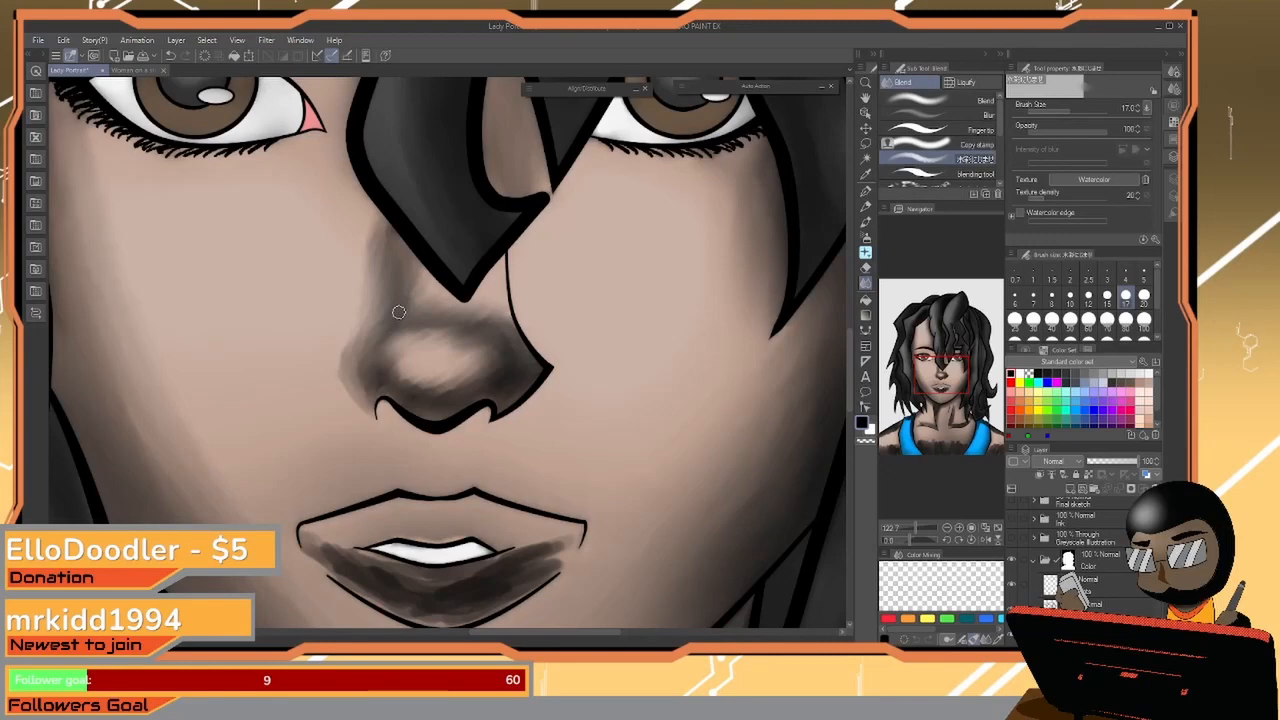
Blend the dark shading on the lower lip into a smooth gradient toward the mouth corners
drag(718, 406, 737, 277)
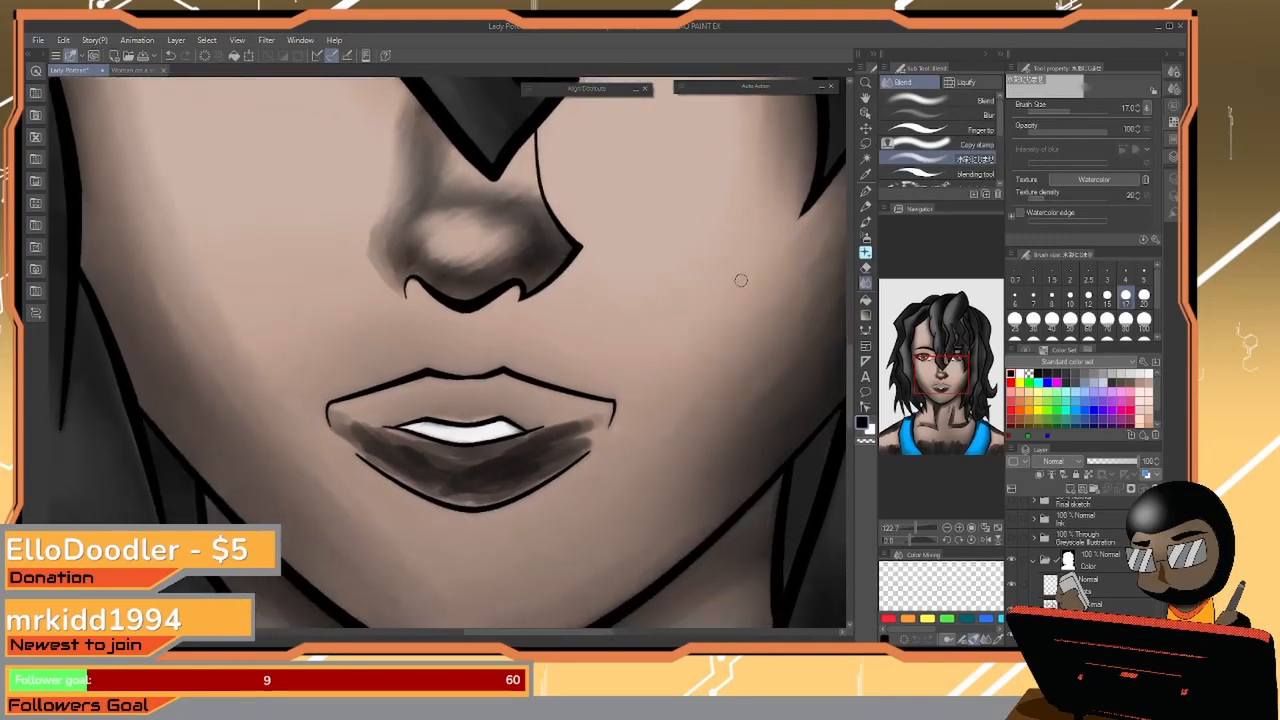
mouse_move(572, 424)
mouse_down()
mouse_move(556, 461)
mouse_move(526, 486)
mouse_move(477, 503)
mouse_move(336, 425)
mouse_move(406, 440)
mouse_move(331, 425)
mouse_move(422, 489)
mouse_move(412, 482)
mouse_move(452, 466)
mouse_move(475, 488)
mouse_move(444, 489)
mouse_up()
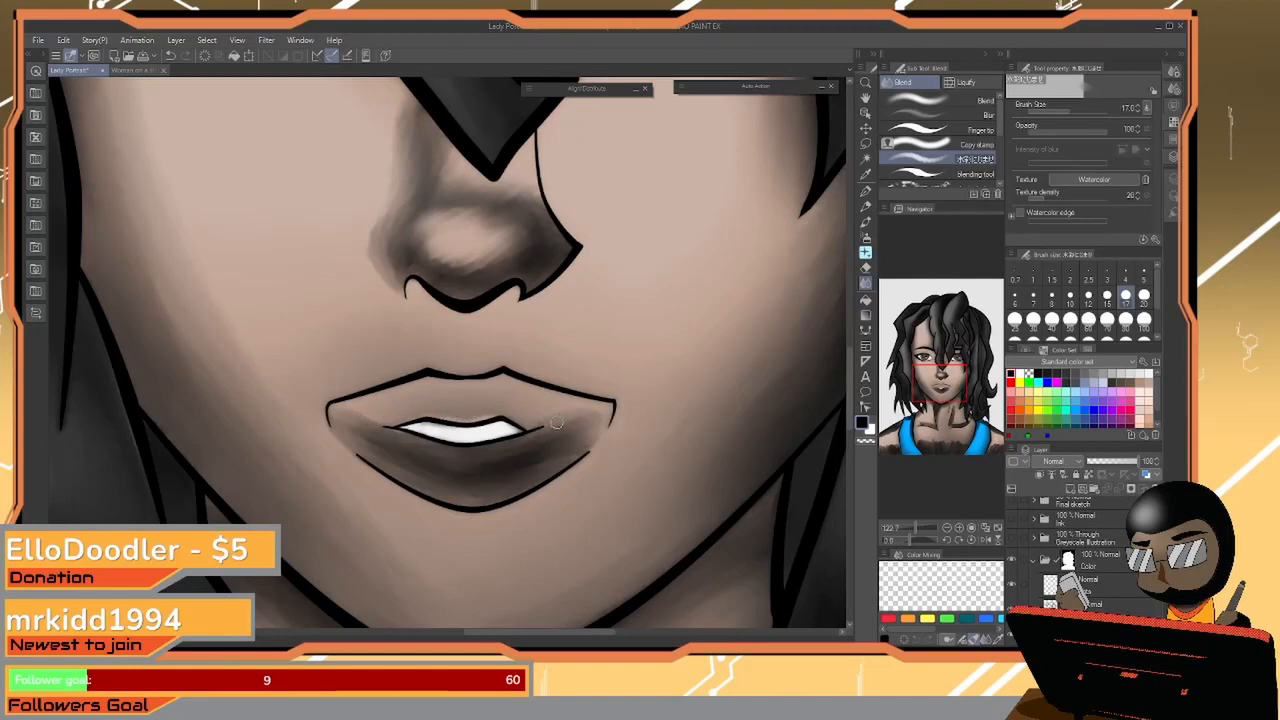
drag(649, 300, 577, 347)
drag(690, 356, 609, 456)
drag(680, 358, 654, 409)
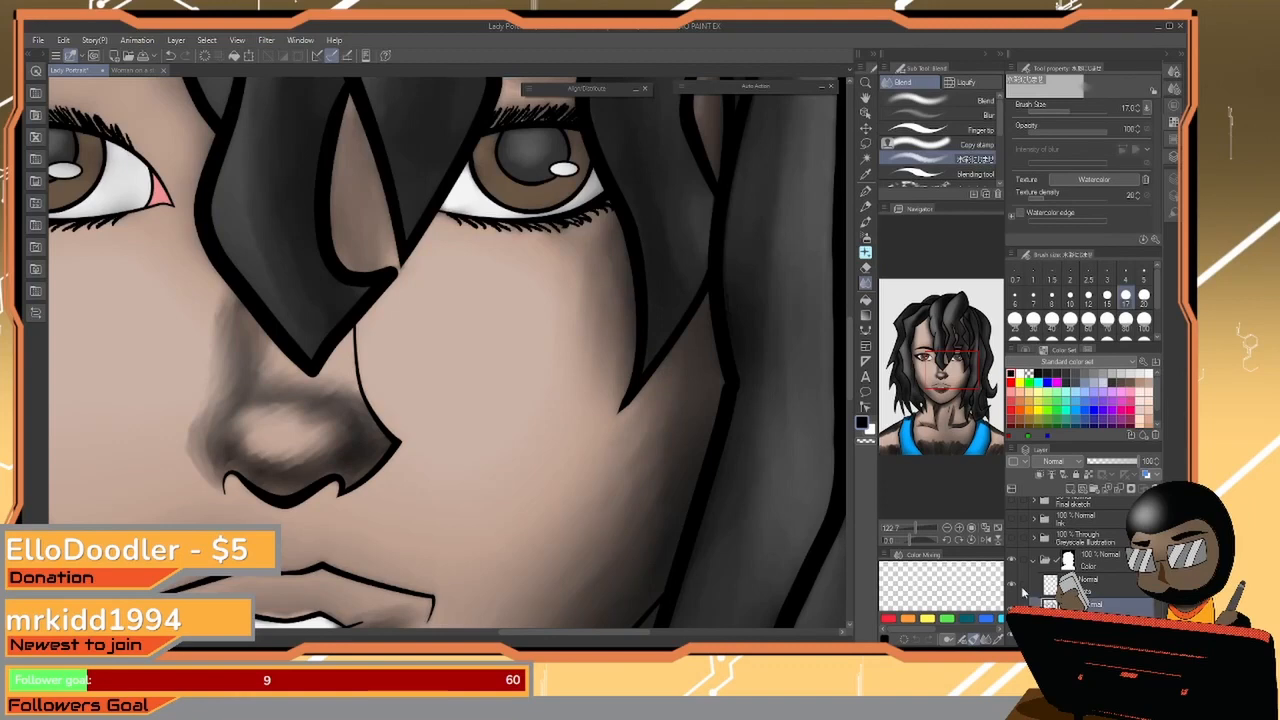
Erase the shading that spills over the teeth on the shading layer, using the Soft eraser at size 40
drag(490, 505, 685, 333)
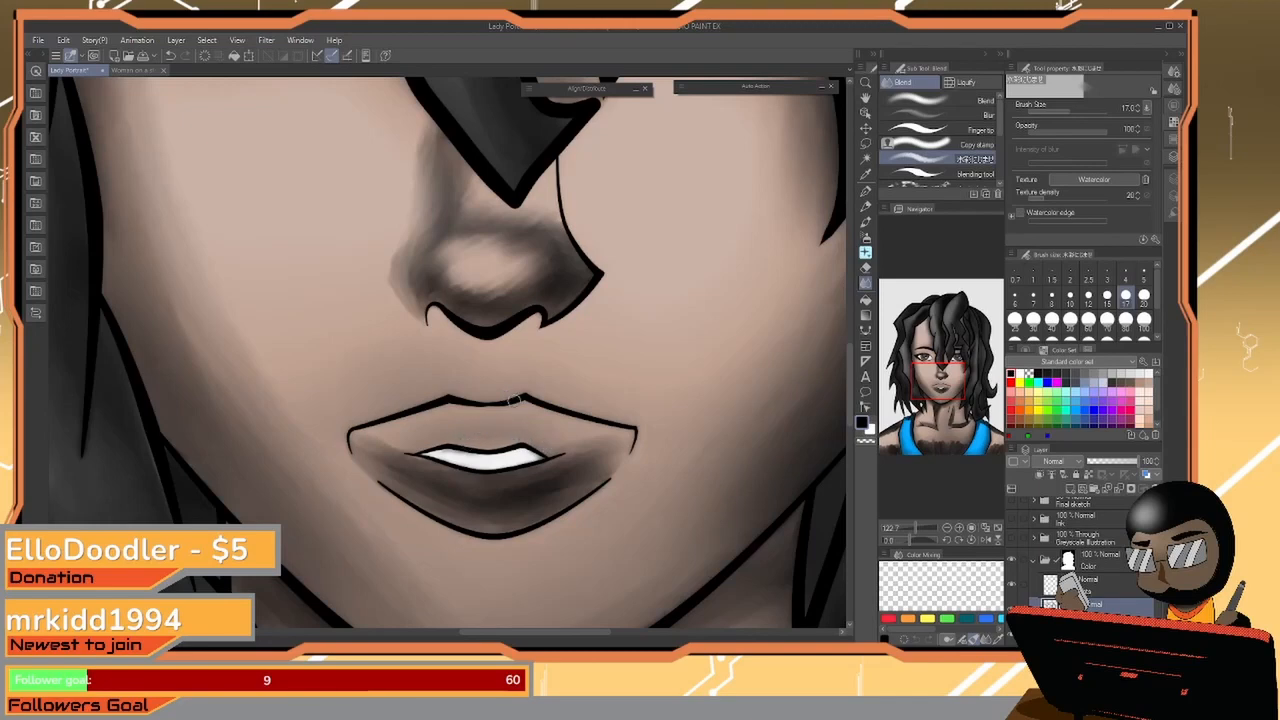
mouse_move(613, 314)
mouse_down()
mouse_move(528, 404)
mouse_move(552, 449)
mouse_move(539, 519)
mouse_up()
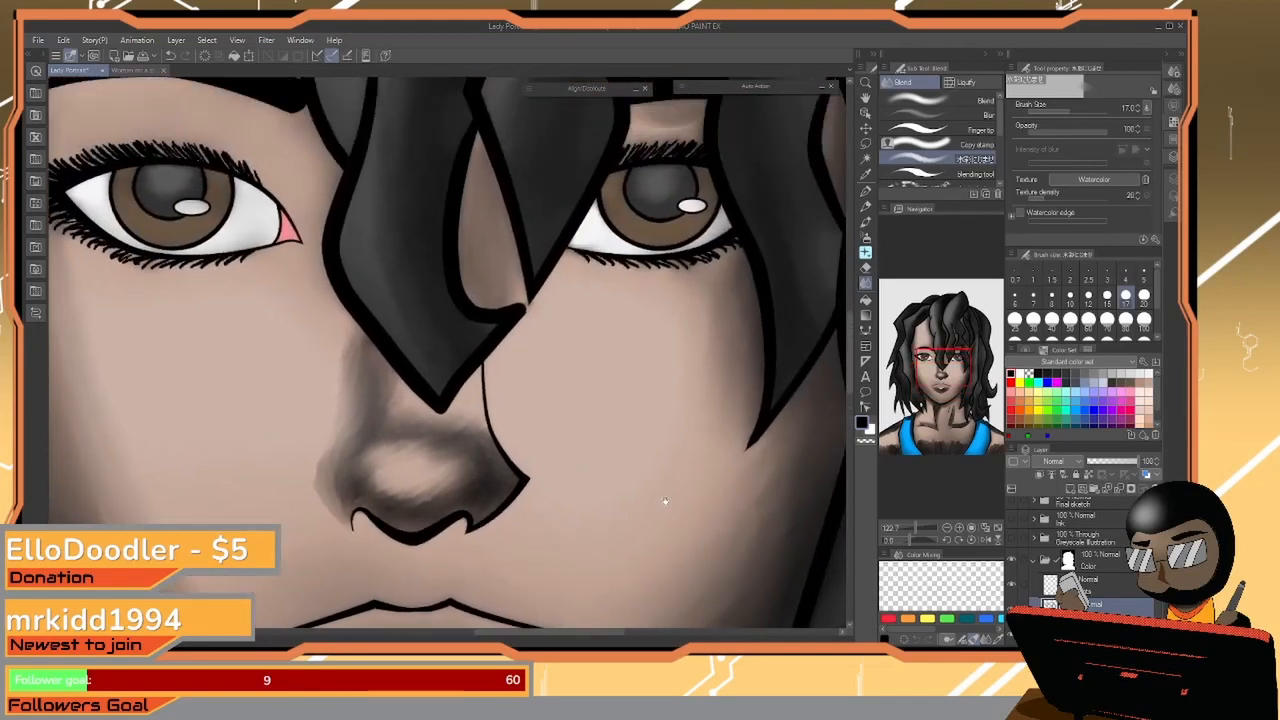
click(1090, 627)
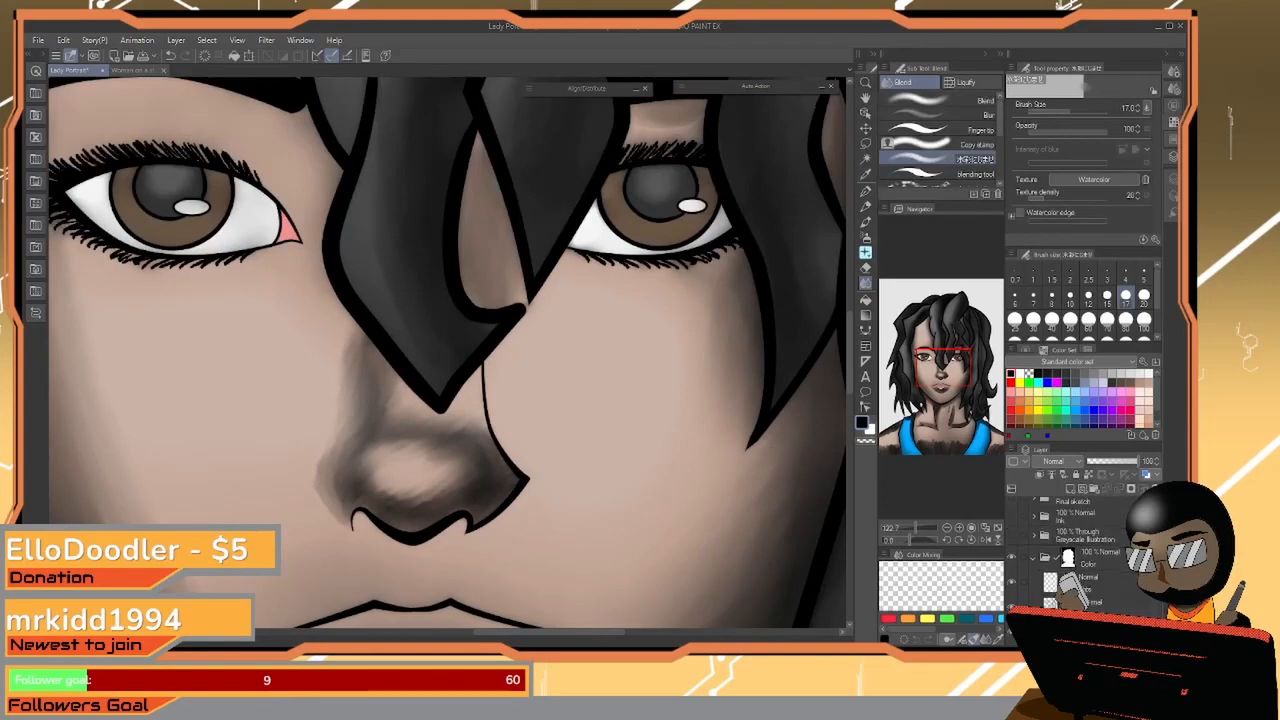
click(866, 268)
mouse_move(425, 485)
mouse_down()
mouse_move(440, 462)
mouse_move(415, 455)
mouse_move(390, 485)
mouse_move(414, 466)
mouse_move(390, 460)
mouse_move(440, 466)
mouse_move(393, 492)
mouse_move(526, 394)
mouse_move(506, 335)
mouse_up()
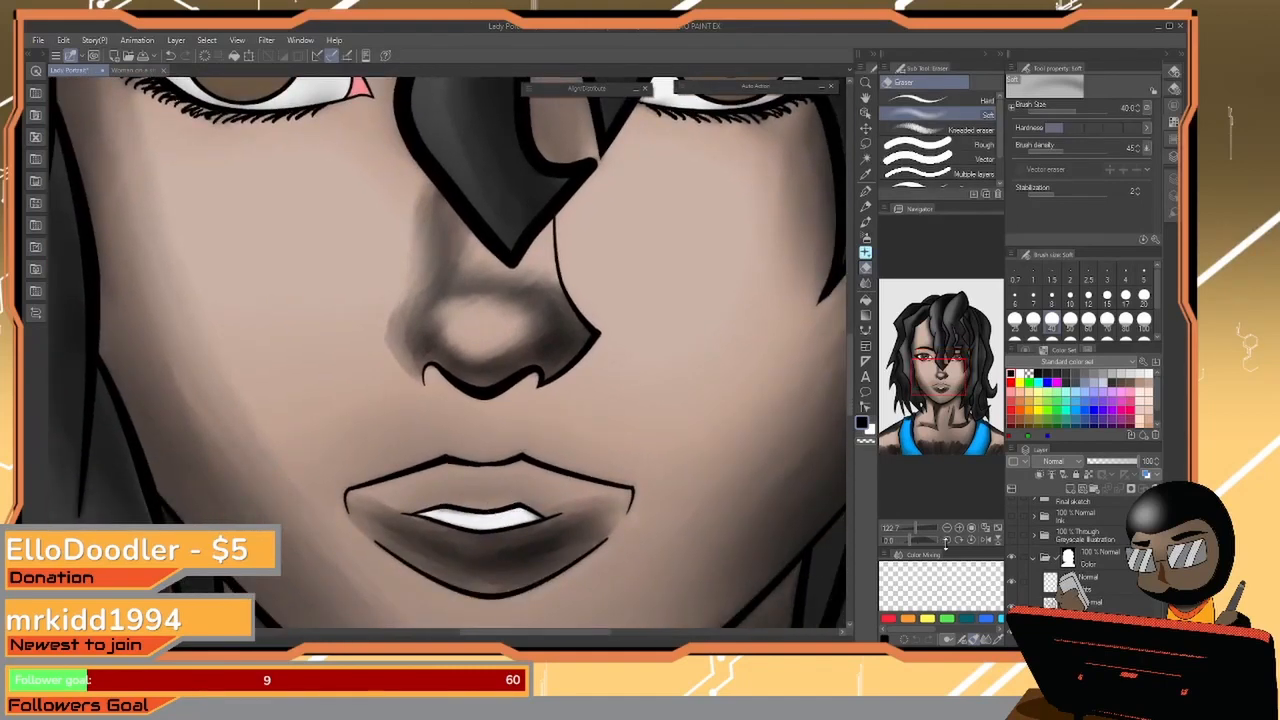
click(1110, 603)
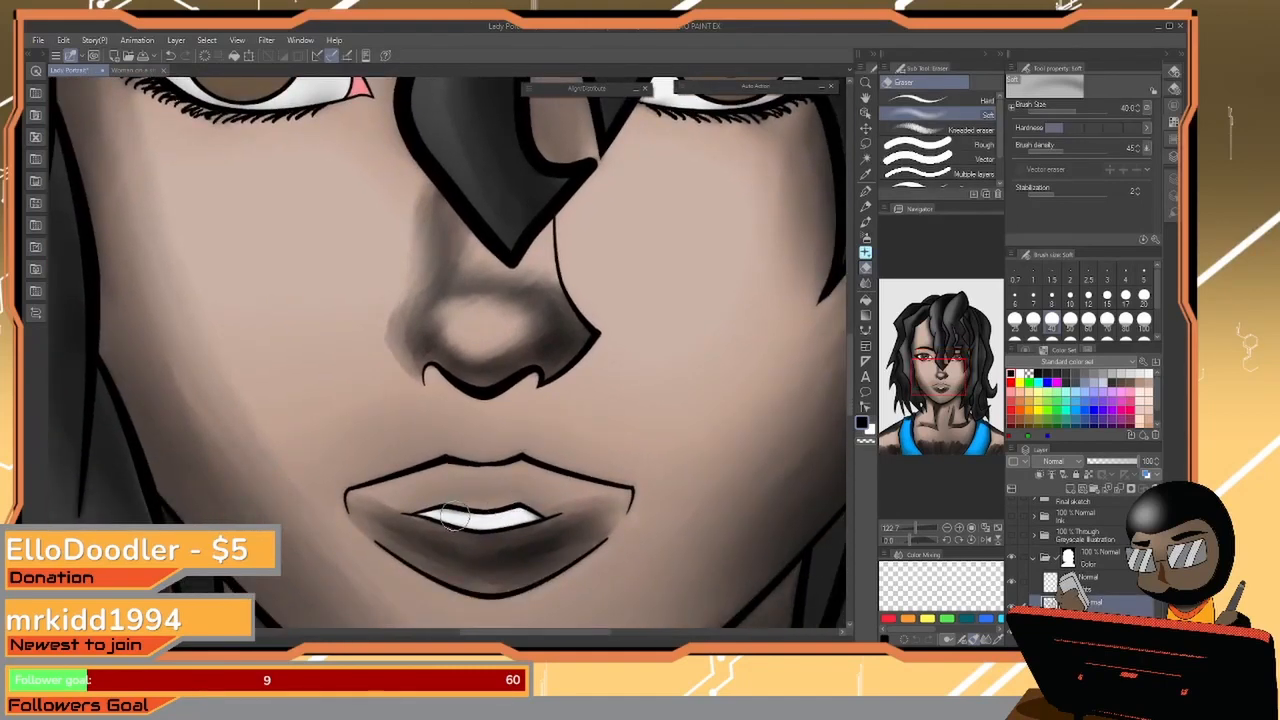
drag(441, 513, 437, 515)
drag(514, 513, 522, 515)
Try to airbrush darker shadows on the neck beside the hair tips with the Highlight airbrush at size 50, and undo the strokes
scroll(605, 460, up, 3)
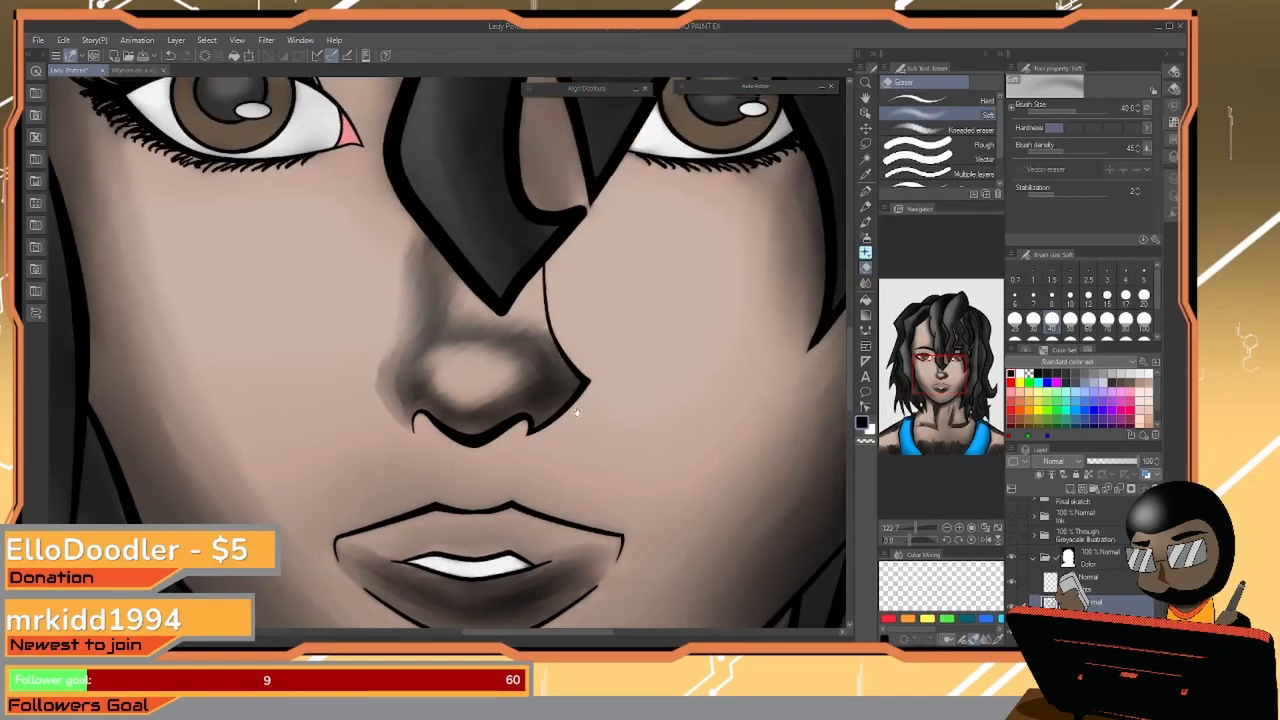
key(ctrl+space)
drag(576, 392, 490, 420)
mouse_move(483, 483)
mouse_down()
mouse_move(460, 389)
mouse_move(470, 318)
mouse_up()
drag(509, 500, 474, 277)
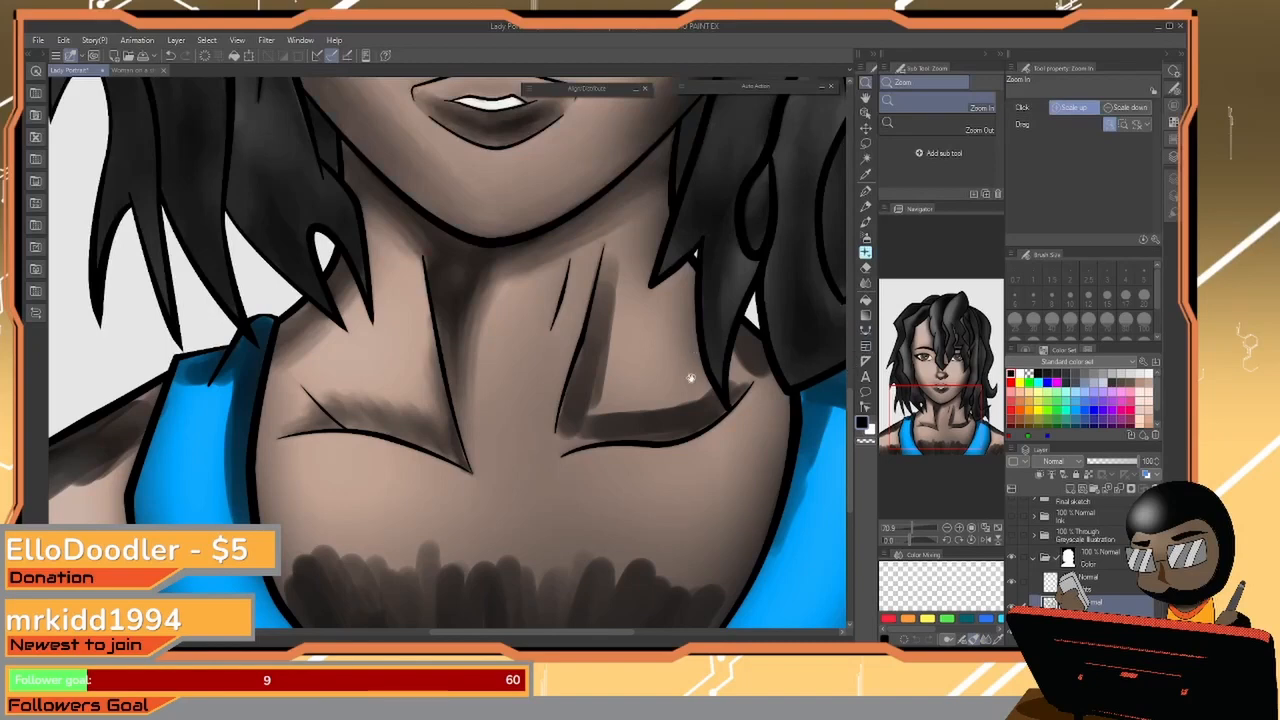
mouse_move(689, 380)
mouse_down()
mouse_move(703, 329)
mouse_move(700, 366)
mouse_move(717, 336)
mouse_move(641, 407)
mouse_move(662, 368)
mouse_move(658, 430)
mouse_move(640, 434)
mouse_move(646, 474)
mouse_move(645, 456)
mouse_move(634, 480)
mouse_move(618, 420)
mouse_up()
click(866, 237)
mouse_move(570, 322)
mouse_down()
mouse_move(574, 337)
mouse_move(597, 163)
mouse_up()
drag(797, 385, 785, 415)
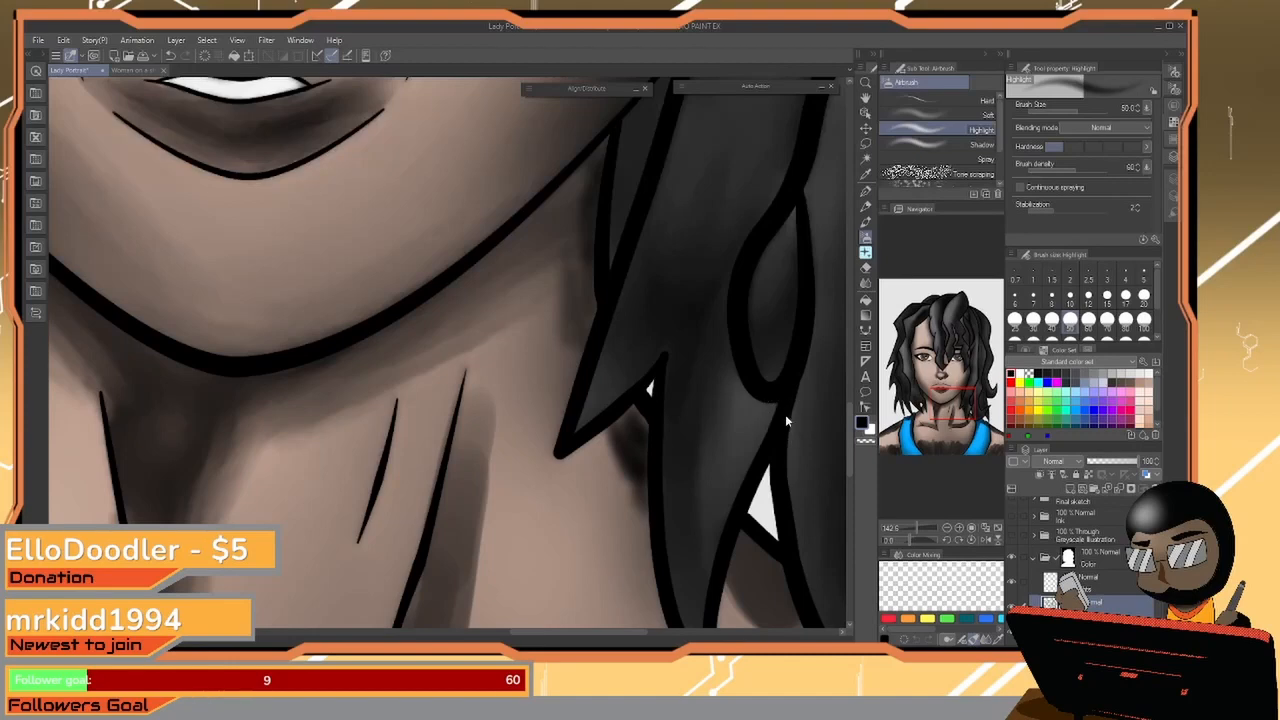
key(ctrl+z)
key(ctrl+z)
key(ctrl+z)
key(ctrl+z)
key(ctrl+z)
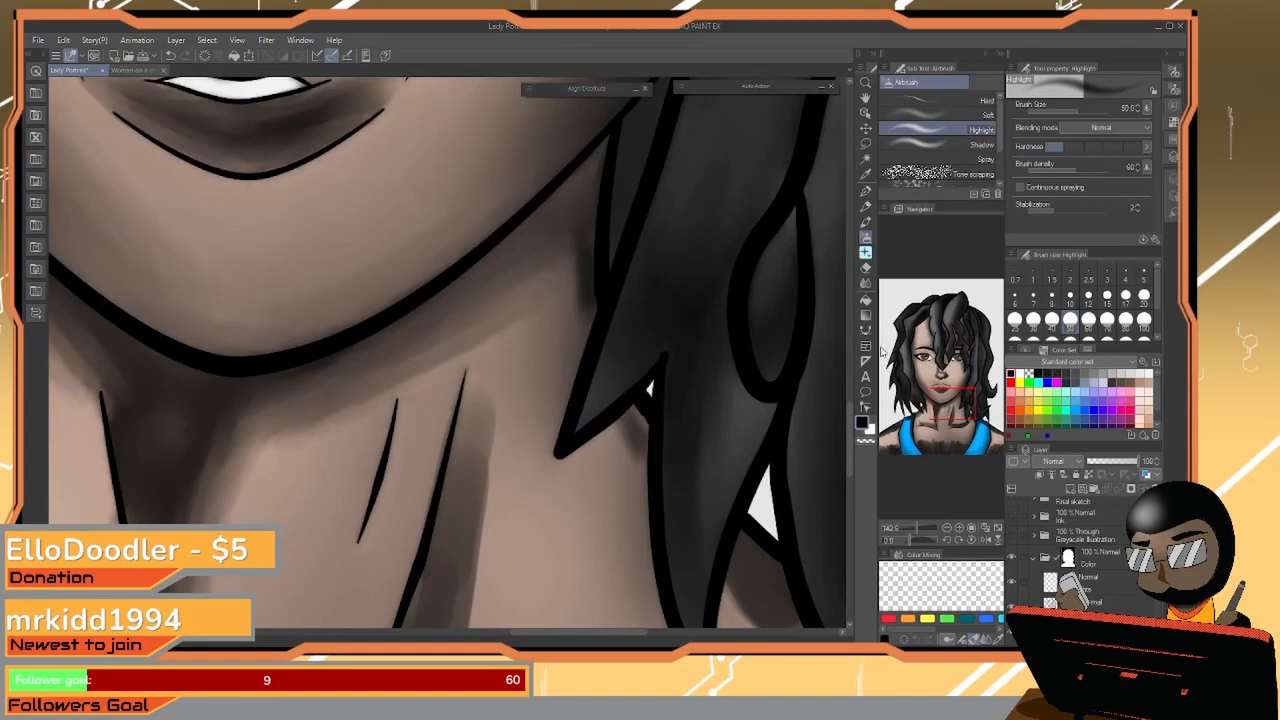
Soften the neck shadow beside the pointed hair strands with the blend brush at size 17
click(866, 283)
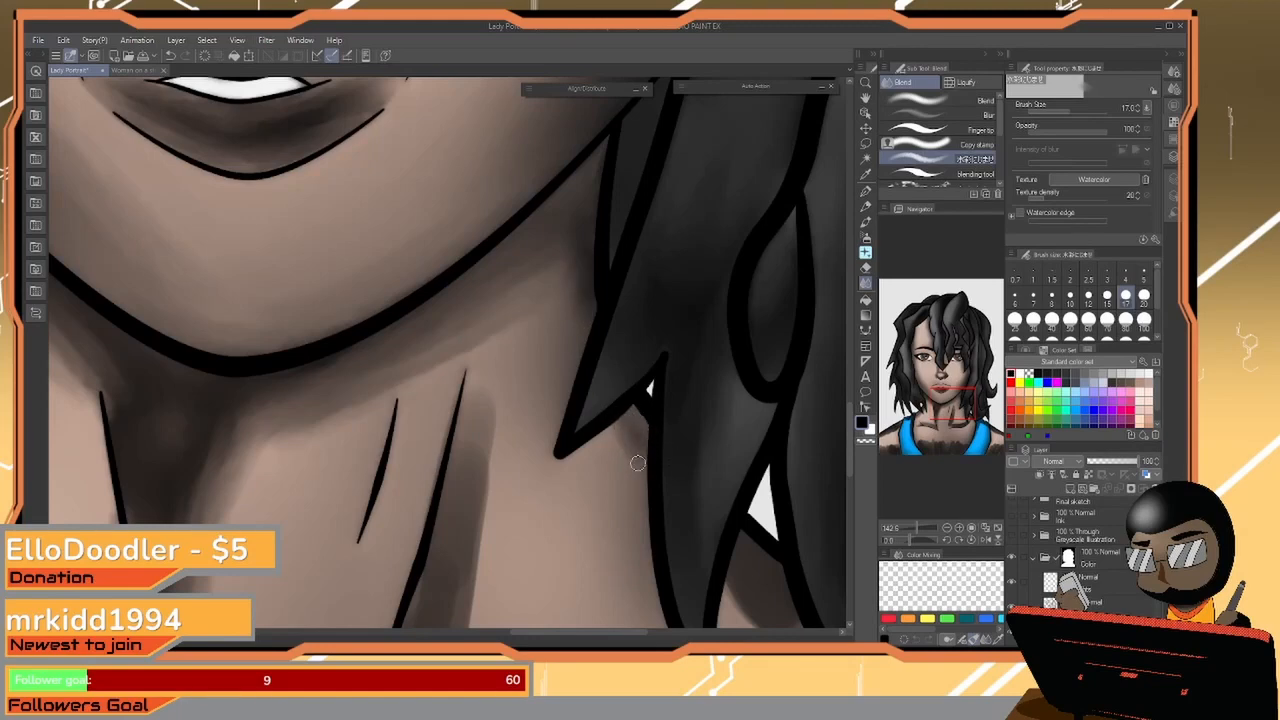
drag(667, 529, 523, 352)
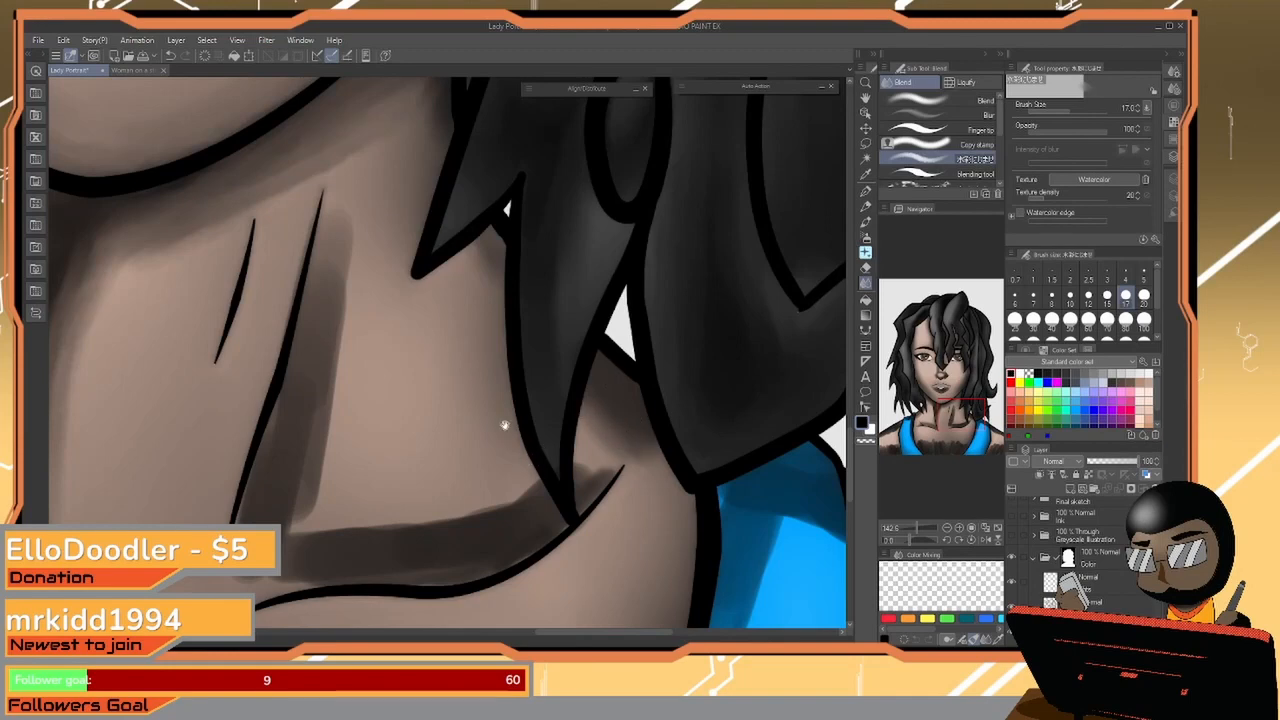
drag(506, 426, 575, 451)
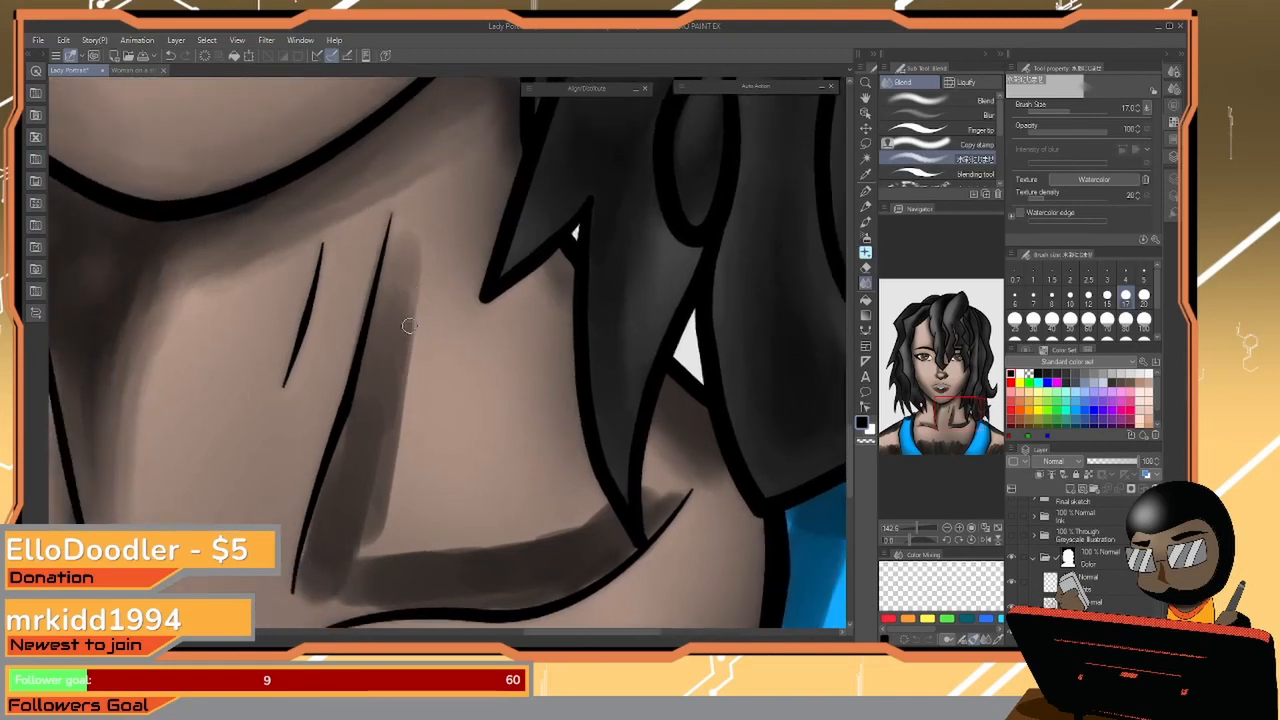
Enlarge the blend brush to 25 and soften the edge of the dark shading along the long neck tendon line
key(bracketright)
key(bracketright)
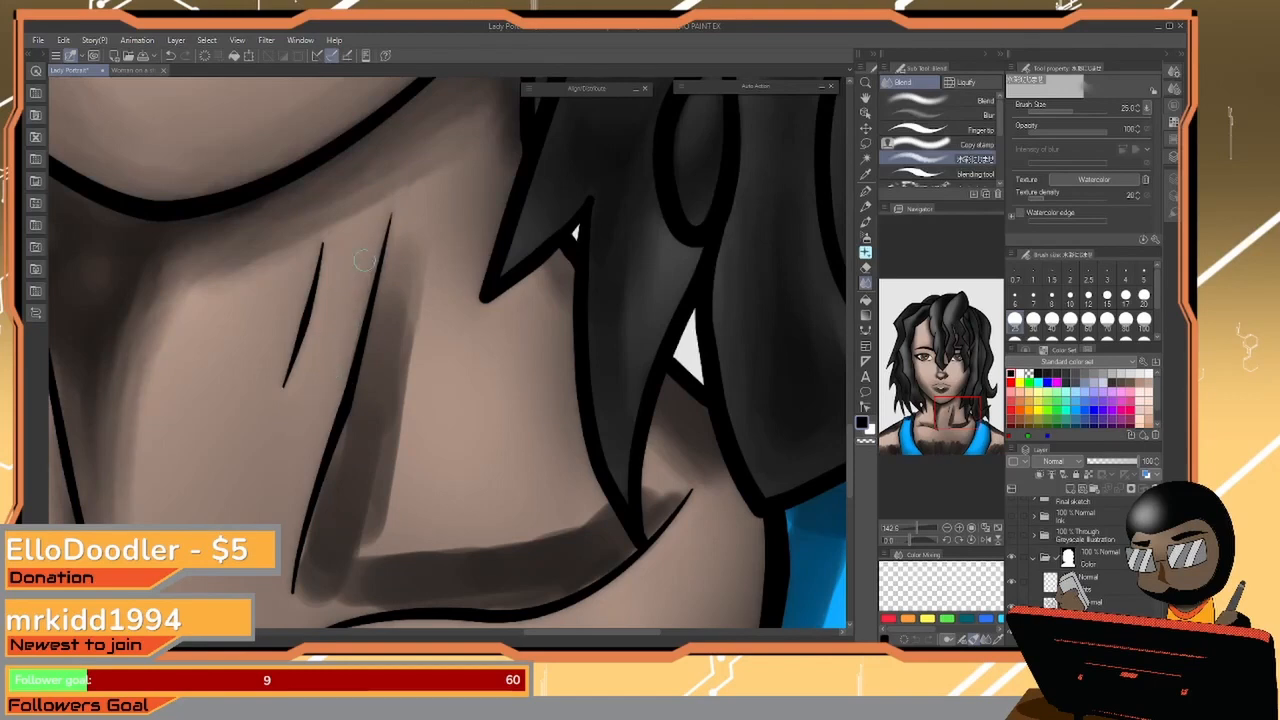
drag(404, 372, 382, 537)
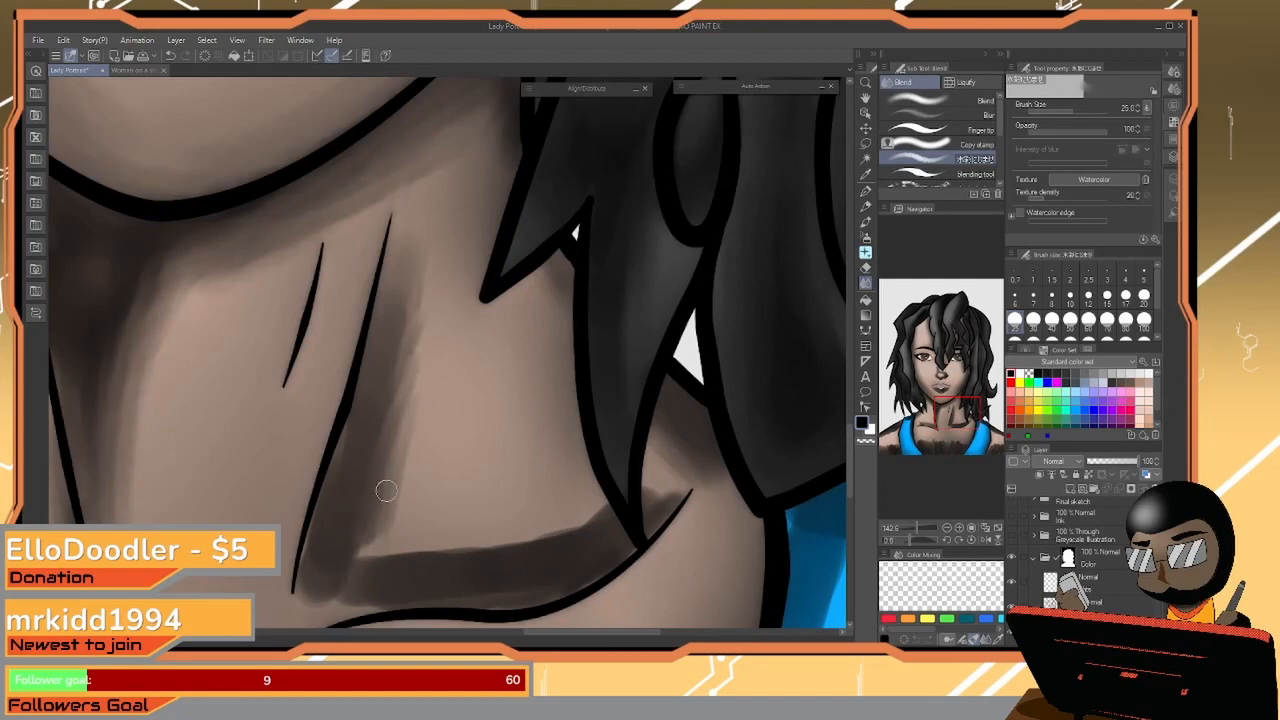
mouse_move(403, 422)
mouse_down()
mouse_move(399, 500)
mouse_move(378, 561)
mouse_up()
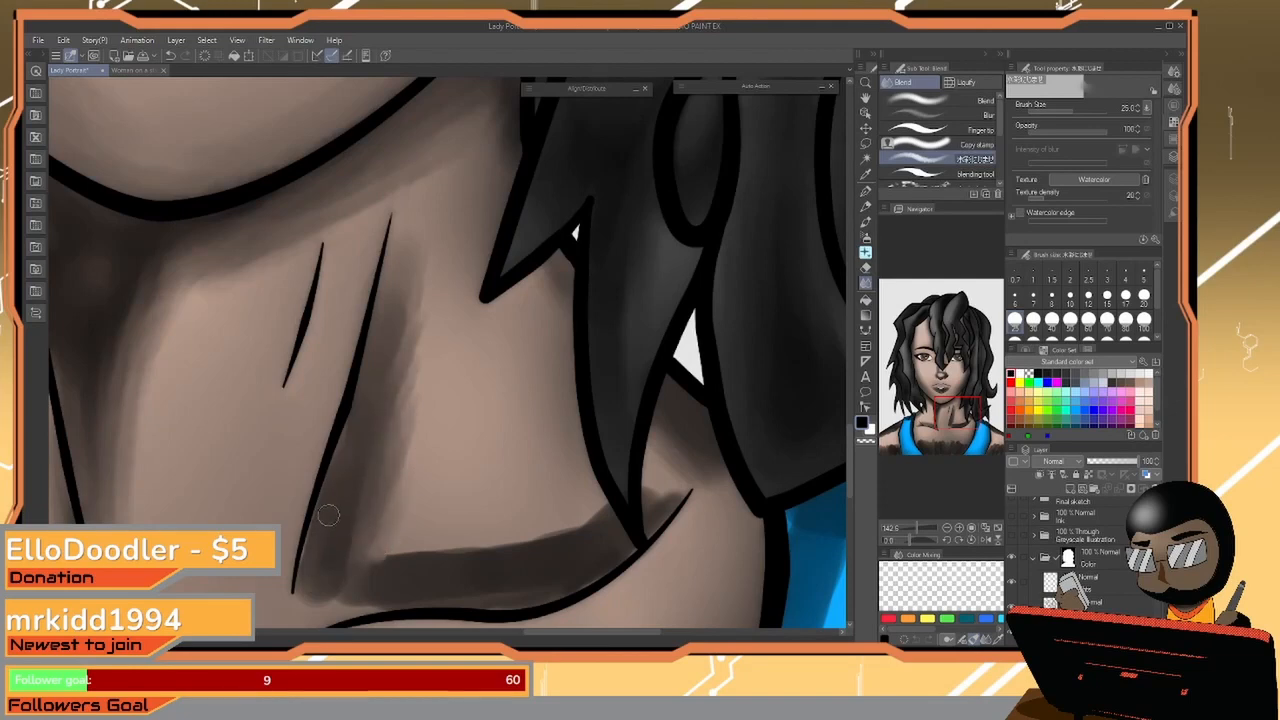
Blend the shading at the base of the neck tendon and along the collarbone into the surrounding skin
drag(364, 523, 438, 394)
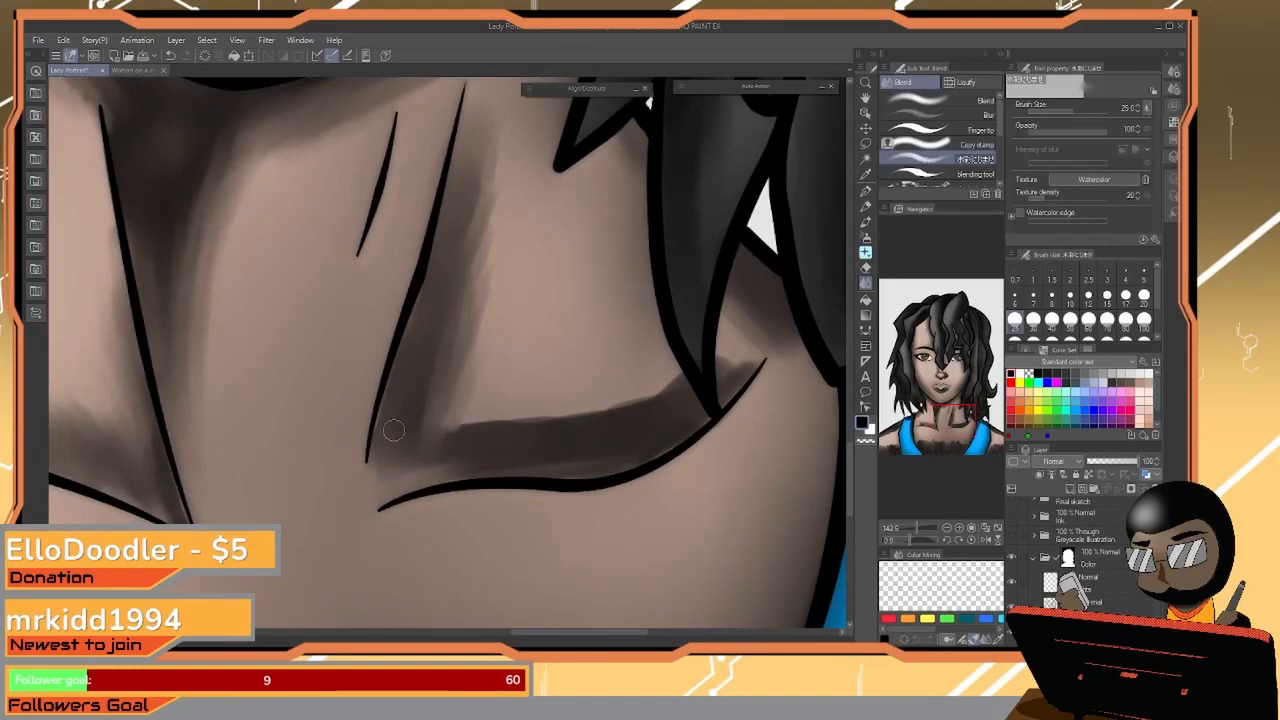
drag(386, 424, 392, 391)
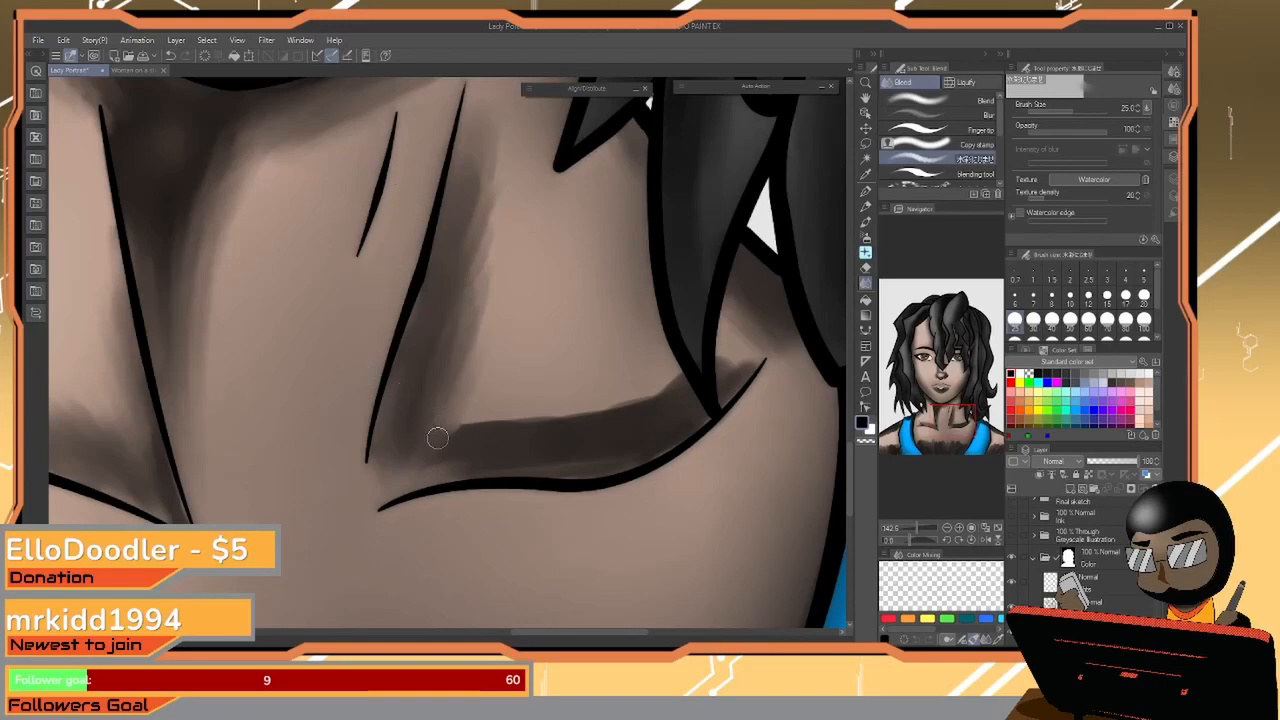
mouse_move(448, 430)
mouse_down()
mouse_move(512, 420)
mouse_move(500, 411)
mouse_move(663, 396)
mouse_move(570, 406)
mouse_move(653, 381)
mouse_move(649, 410)
mouse_move(530, 418)
mouse_move(578, 428)
mouse_up()
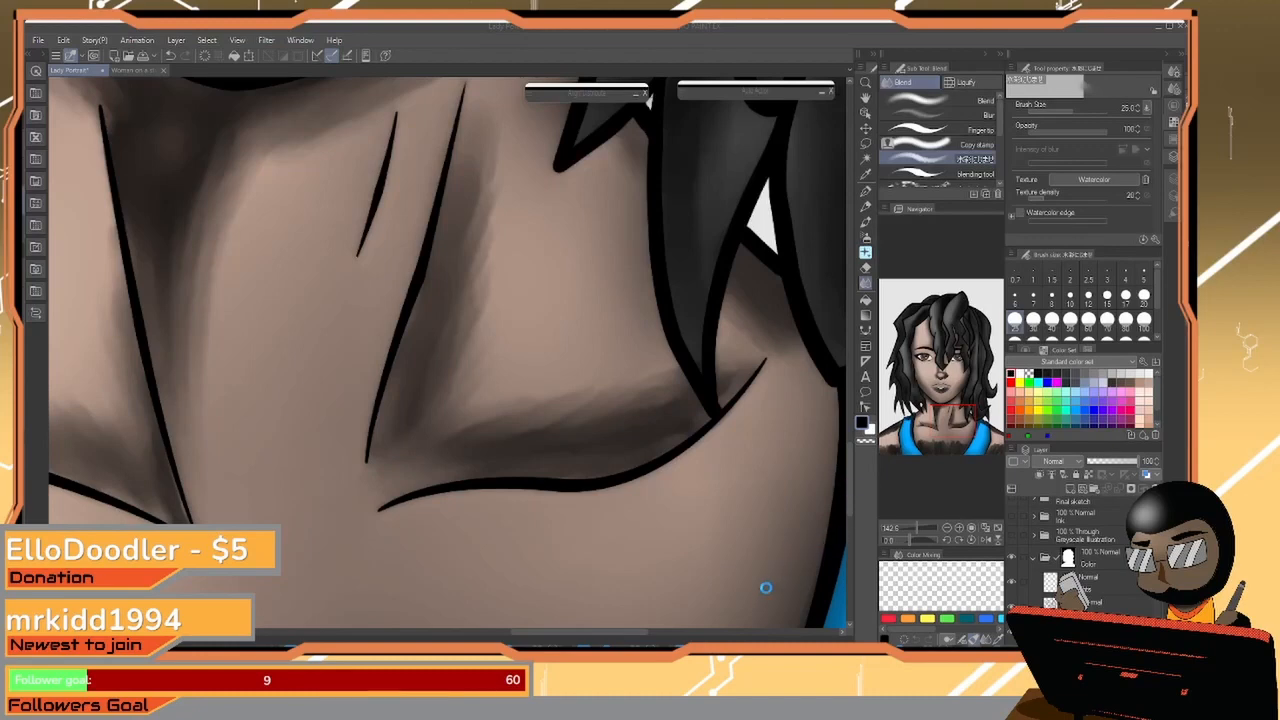
mouse_move(781, 640)
mouse_move(728, 640)
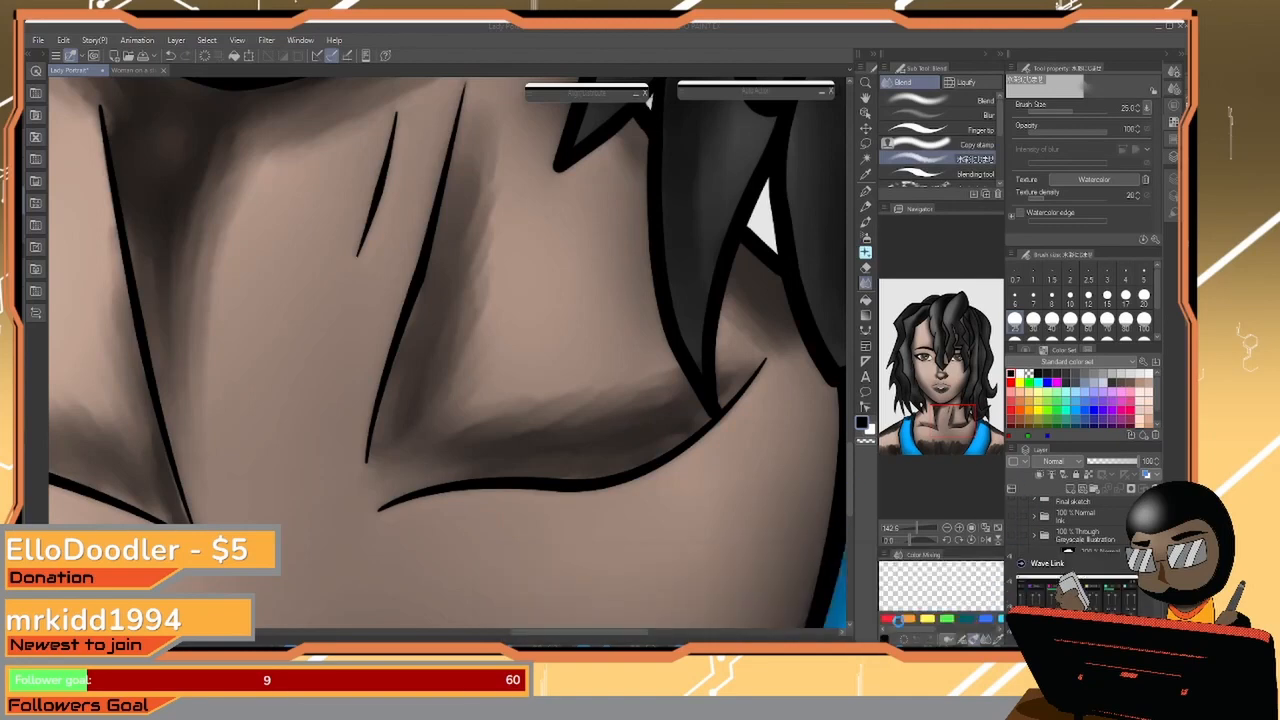
key(alt+Tab)
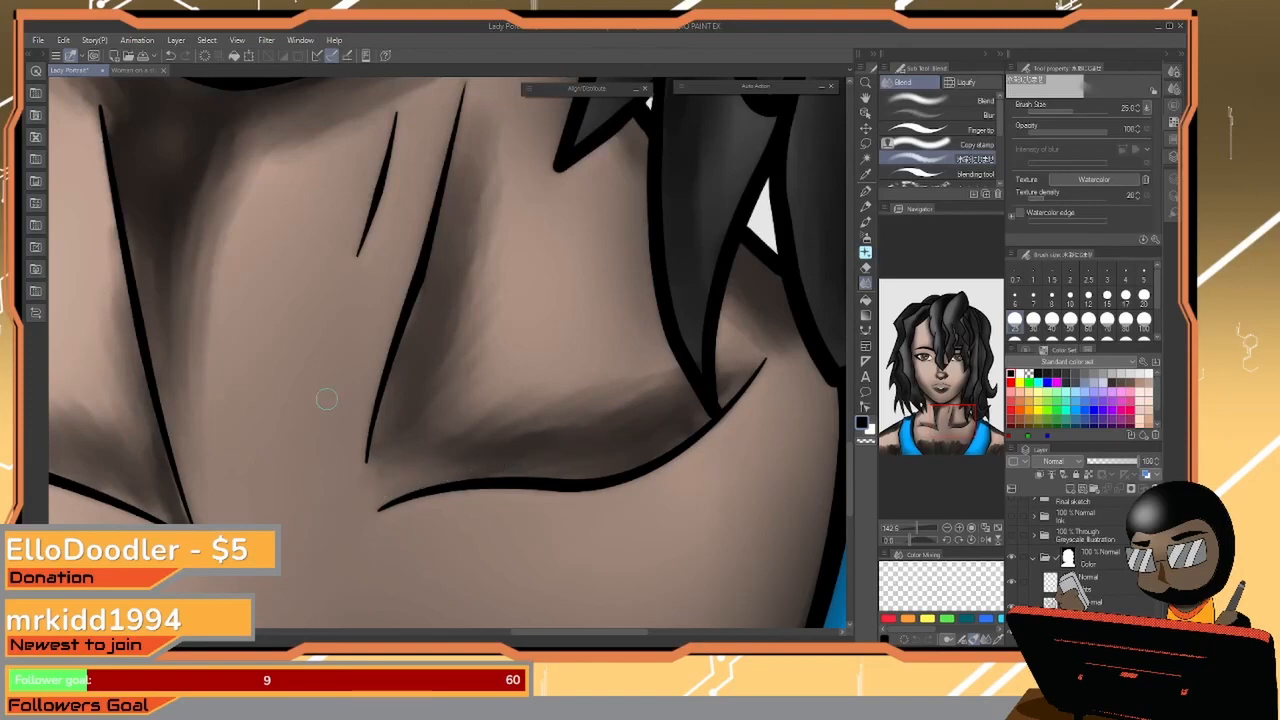
Smooth the dark shading on the blue top's strap beneath the pointed hair strand with the blend brush at size 25
mouse_move(92, 331)
mouse_down()
mouse_move(451, 340)
mouse_move(450, 148)
mouse_up()
mouse_move(430, 328)
mouse_down()
mouse_move(494, 326)
mouse_move(549, 409)
mouse_up()
drag(427, 380, 546, 374)
mouse_move(272, 240)
mouse_down()
mouse_move(265, 272)
mouse_move(225, 276)
mouse_move(236, 252)
mouse_up()
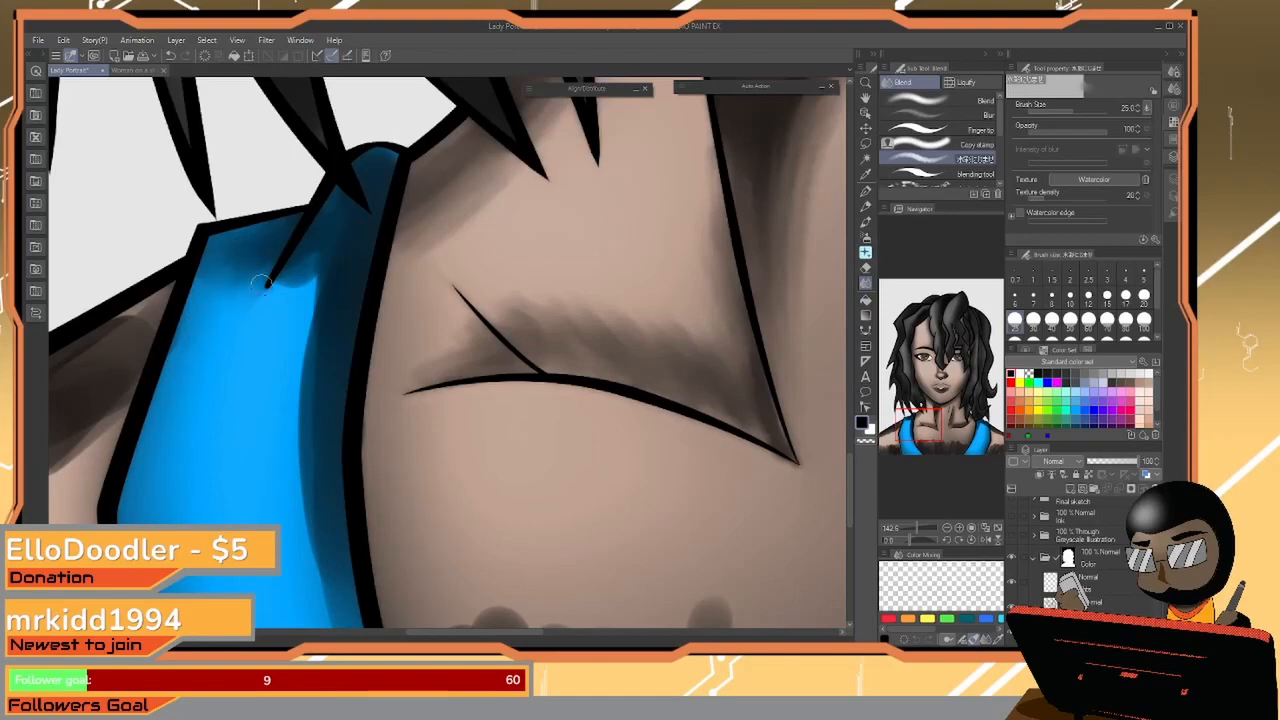
mouse_move(263, 282)
mouse_down()
mouse_move(302, 268)
mouse_move(263, 298)
mouse_move(282, 302)
mouse_move(343, 277)
mouse_move(298, 448)
mouse_move(296, 419)
mouse_move(307, 380)
mouse_move(315, 504)
mouse_up()
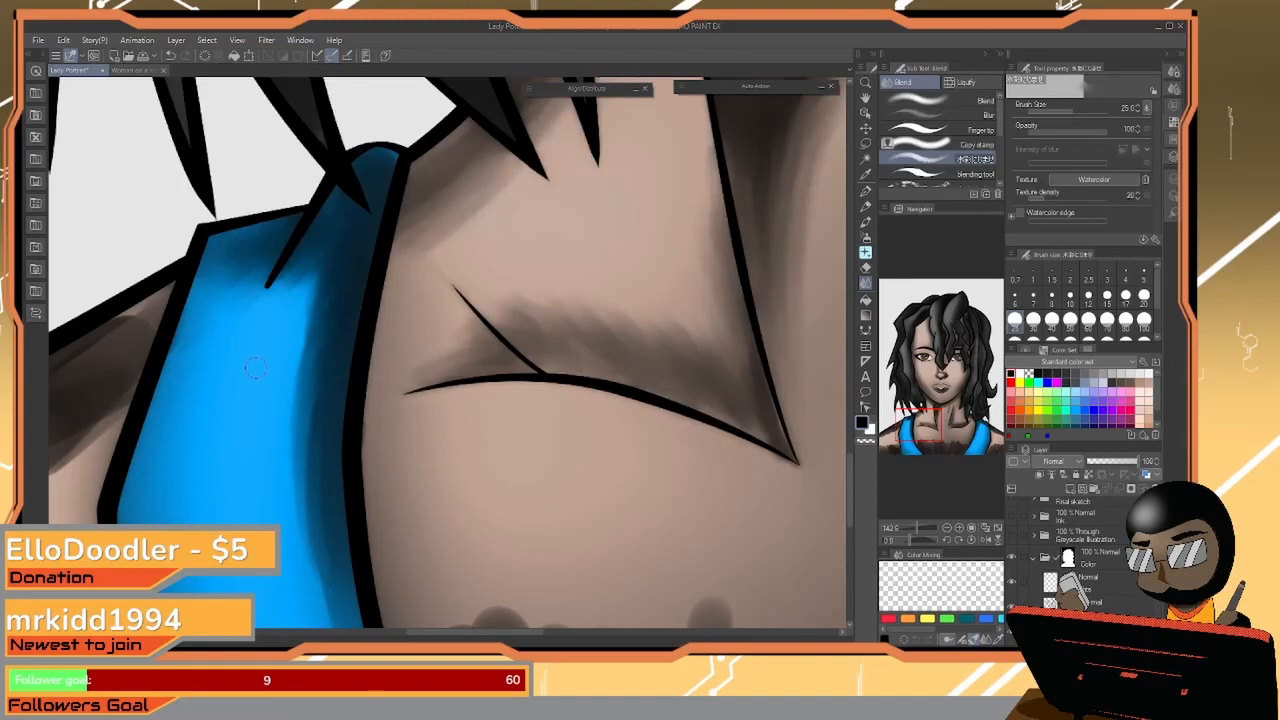
drag(268, 383, 324, 438)
Enlarge the blend brush to 50 to smooth the shadow along the shoulder, and to 60 for the dark strokes on the upper arm
key(bracketright)
key(bracketright)
key(bracketright)
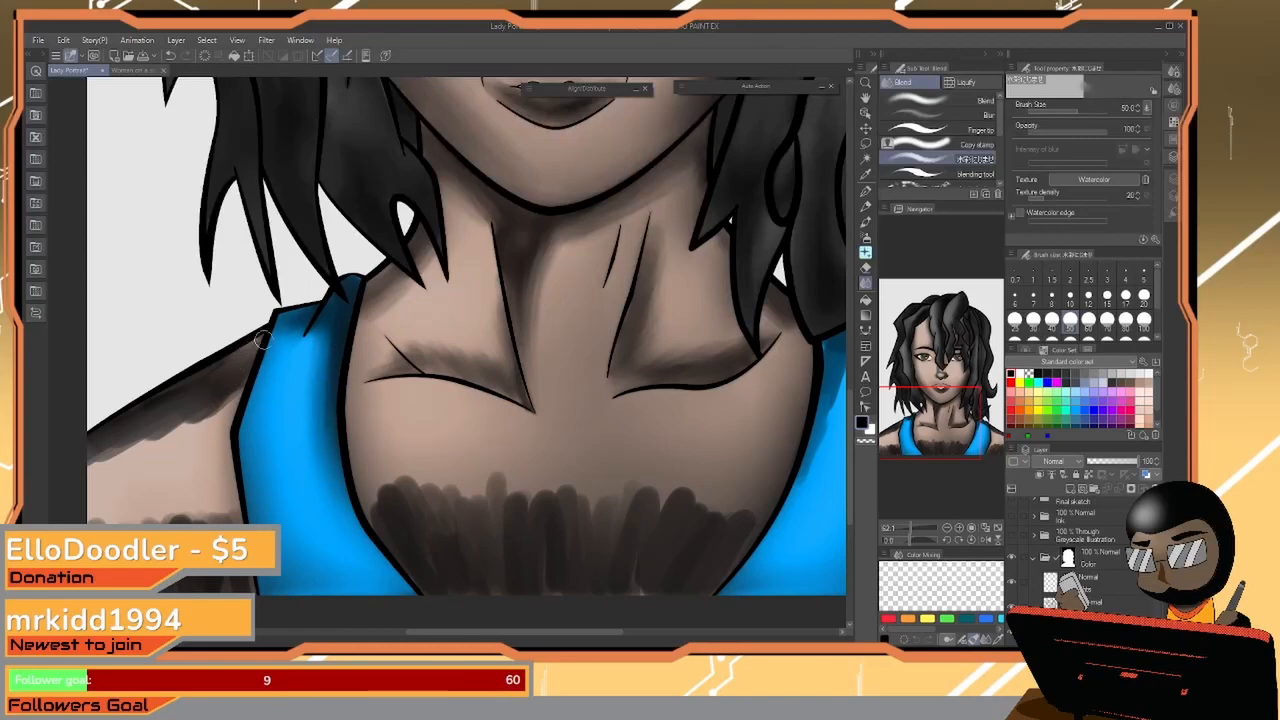
mouse_move(237, 394)
mouse_down()
mouse_move(162, 441)
mouse_move(203, 423)
mouse_move(218, 411)
mouse_move(185, 403)
mouse_move(150, 440)
mouse_move(150, 421)
mouse_move(93, 459)
mouse_move(87, 449)
mouse_move(163, 390)
mouse_up()
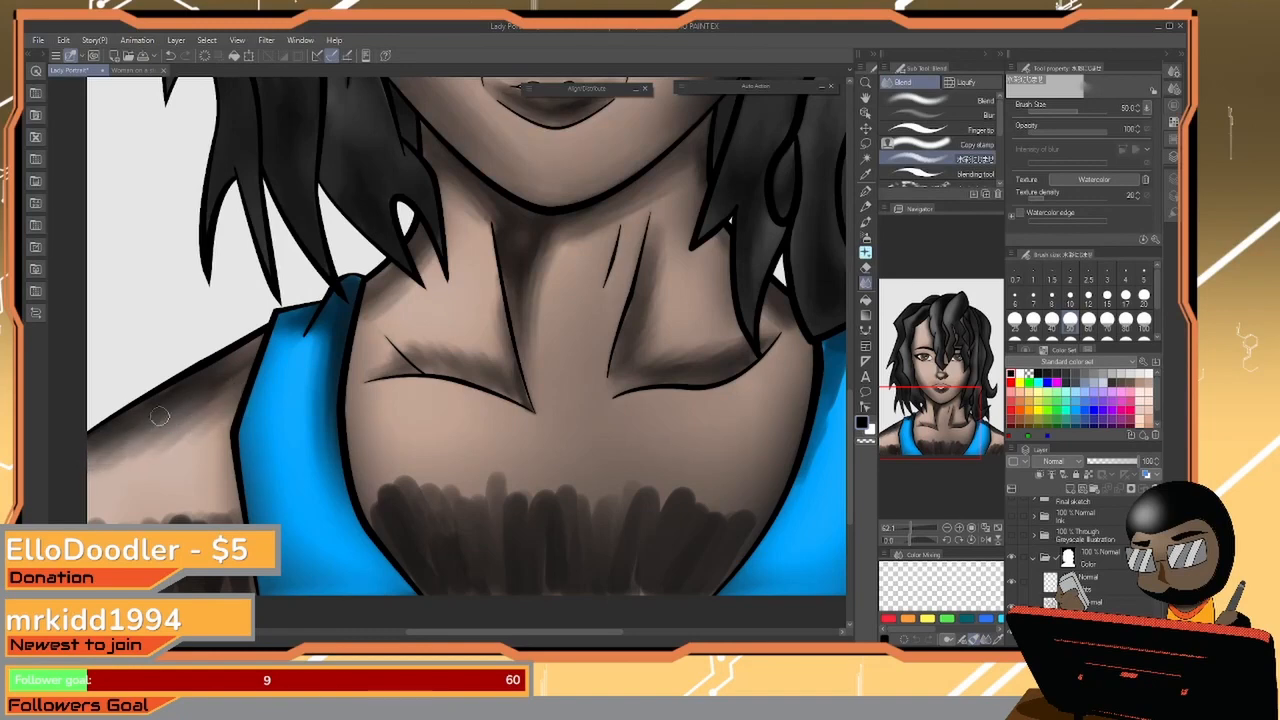
drag(147, 466, 173, 427)
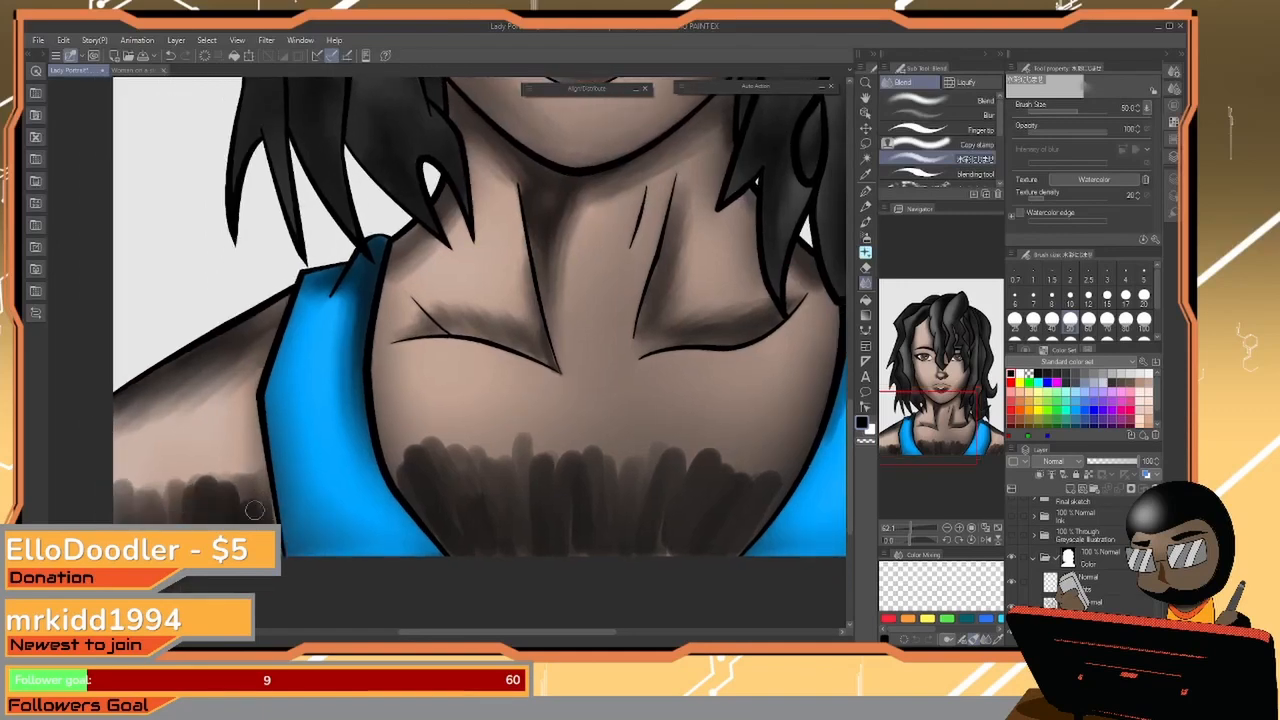
key(bracketright)
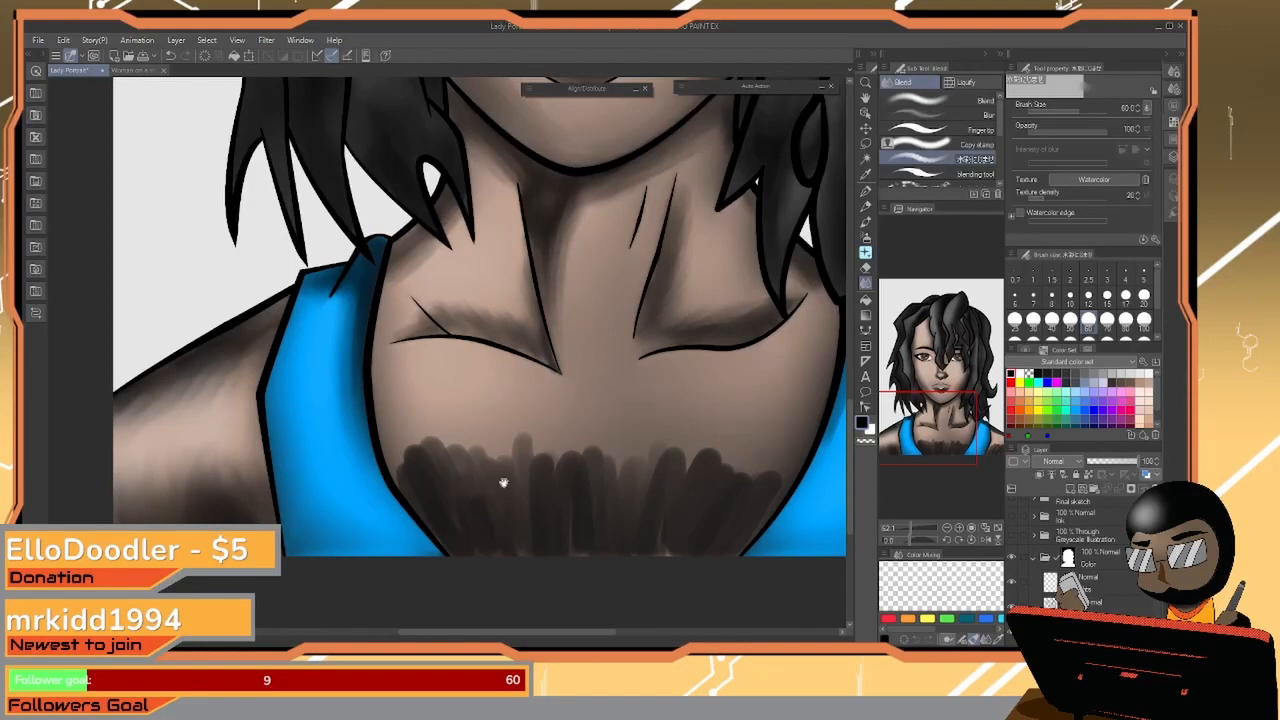
Blend the dark vertical strokes across the chest into a smooth gradient toward the collarbones
drag(504, 483, 486, 437)
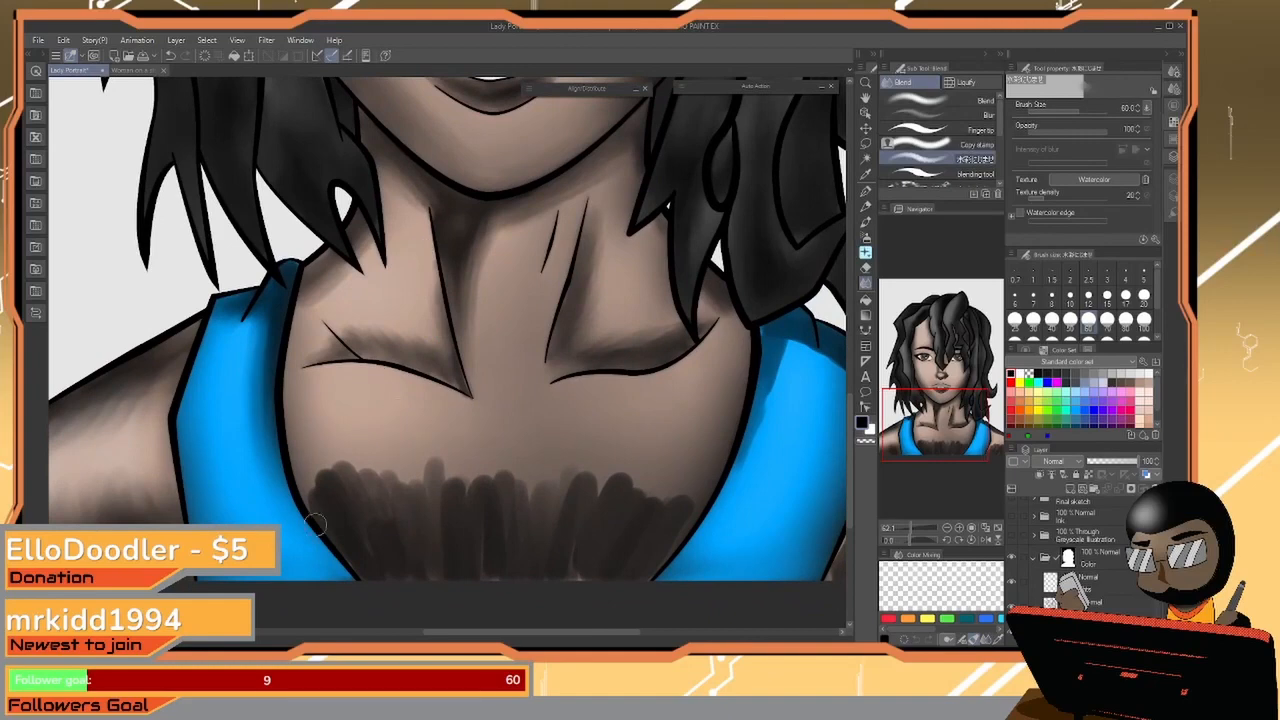
mouse_move(318, 483)
mouse_down()
mouse_move(316, 500)
mouse_move(339, 503)
mouse_move(352, 472)
mouse_move(343, 548)
mouse_move(399, 561)
mouse_up()
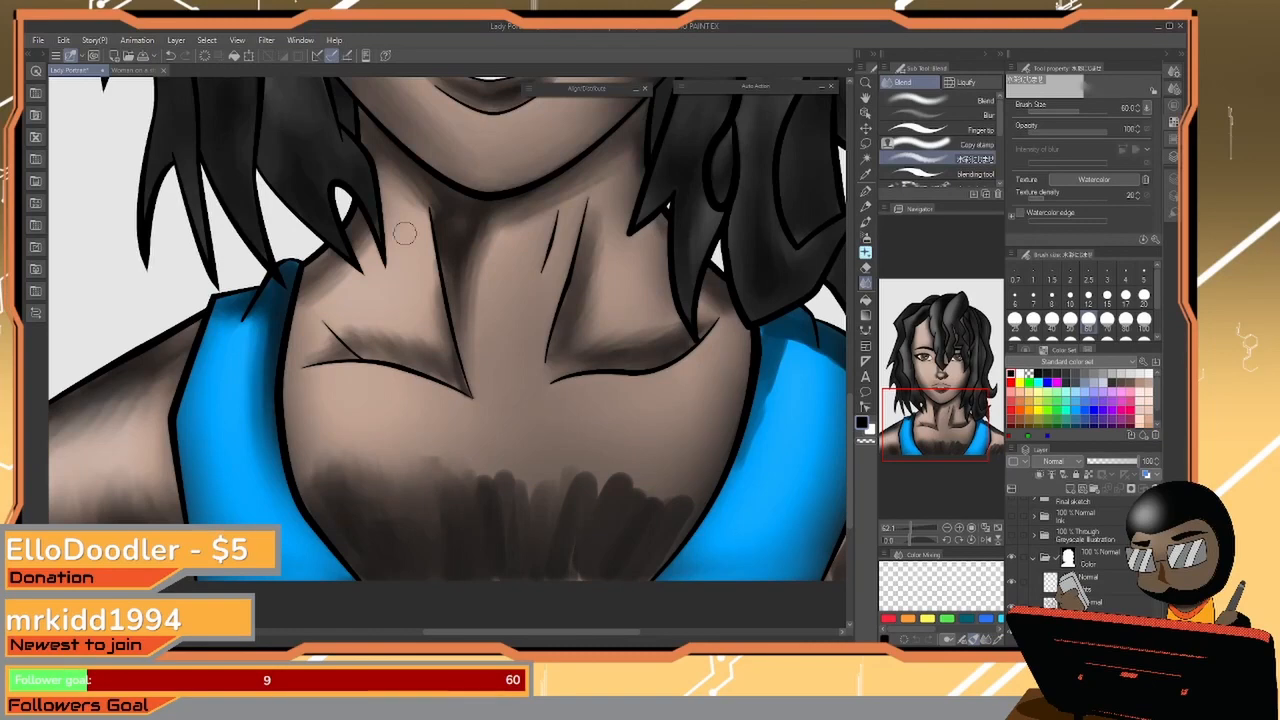
mouse_move(480, 516)
mouse_down()
mouse_move(486, 468)
mouse_move(538, 508)
mouse_move(543, 533)
mouse_move(580, 490)
mouse_move(592, 530)
mouse_up()
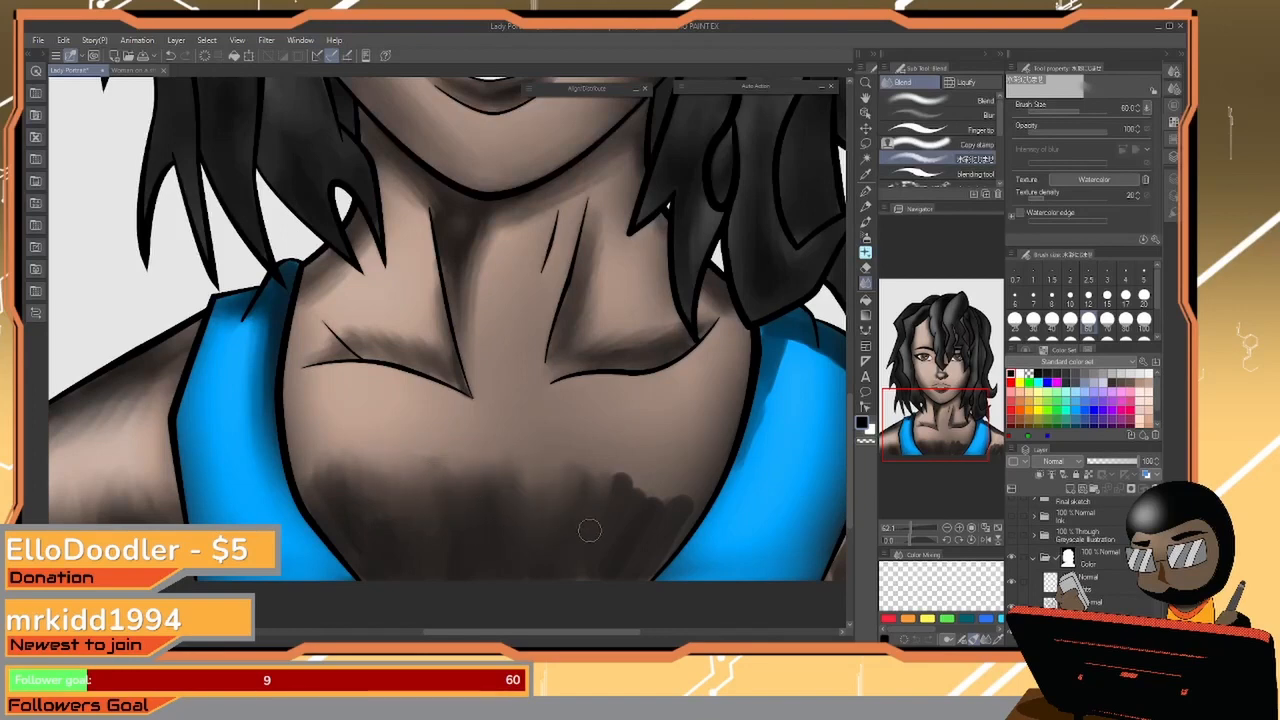
mouse_move(586, 523)
mouse_down()
mouse_move(589, 505)
mouse_move(675, 494)
mouse_move(679, 522)
mouse_move(640, 584)
mouse_up()
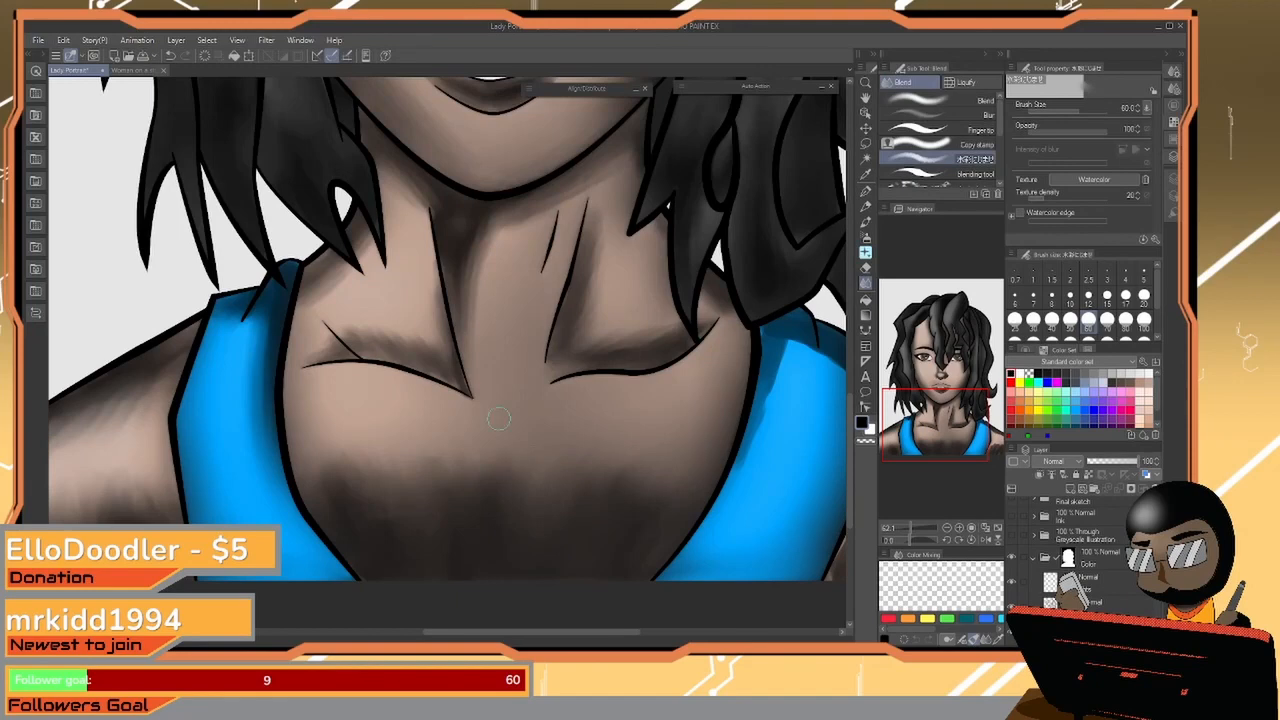
Soften the shading on the blue strap below the large curled hair lock with the blend brush at size 60
drag(699, 378, 585, 389)
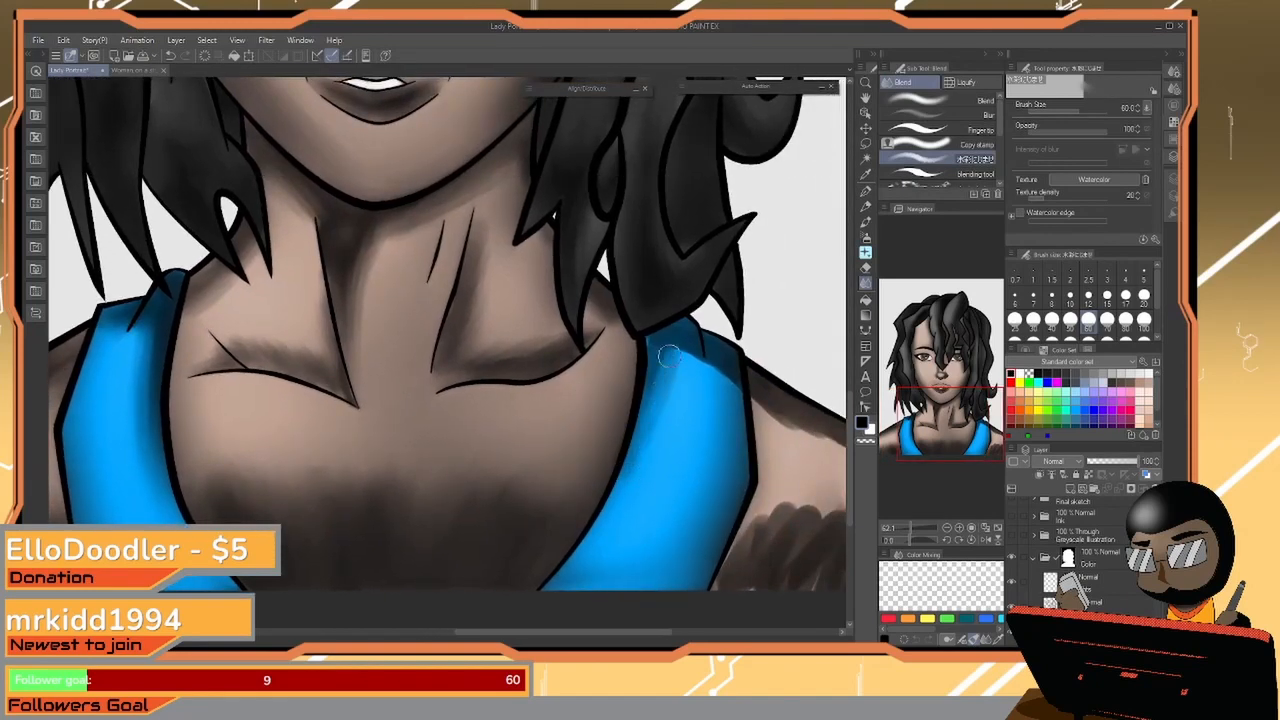
mouse_move(659, 358)
mouse_down()
mouse_move(651, 345)
mouse_move(676, 346)
mouse_move(732, 383)
mouse_move(686, 339)
mouse_move(730, 396)
mouse_move(733, 375)
mouse_up()
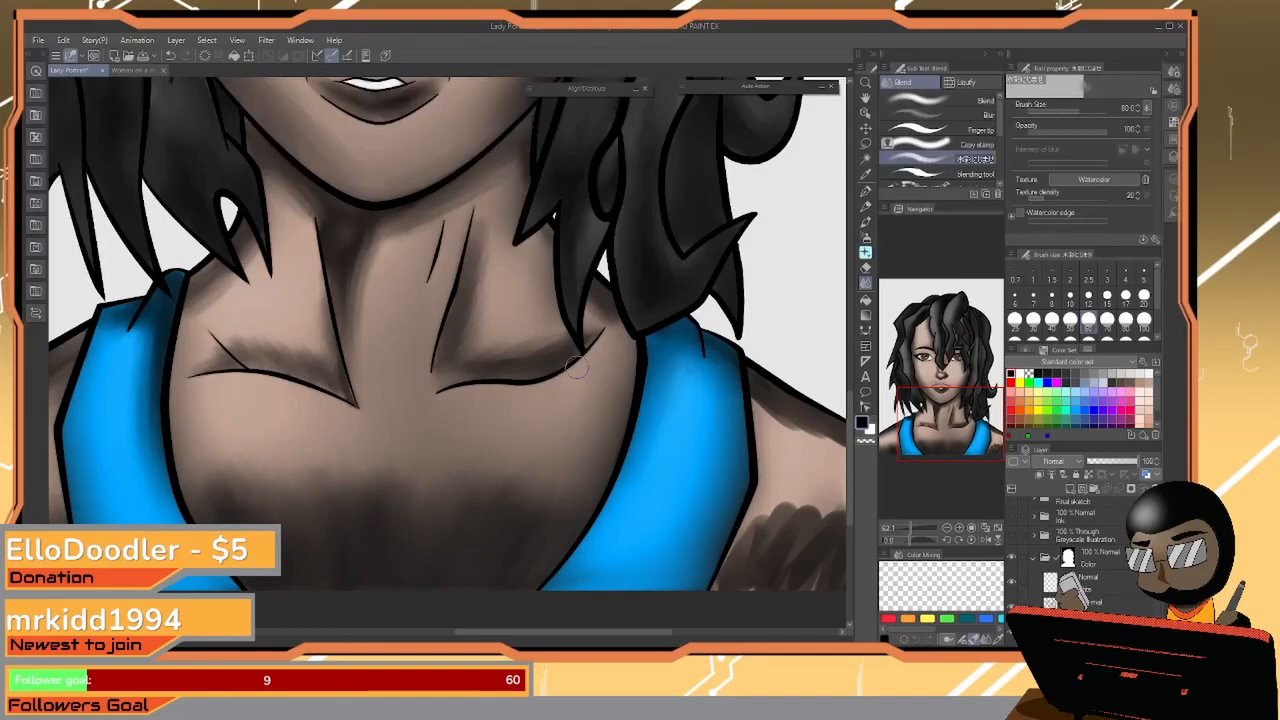
mouse_move(596, 331)
mouse_down()
mouse_move(606, 323)
mouse_move(582, 337)
mouse_up()
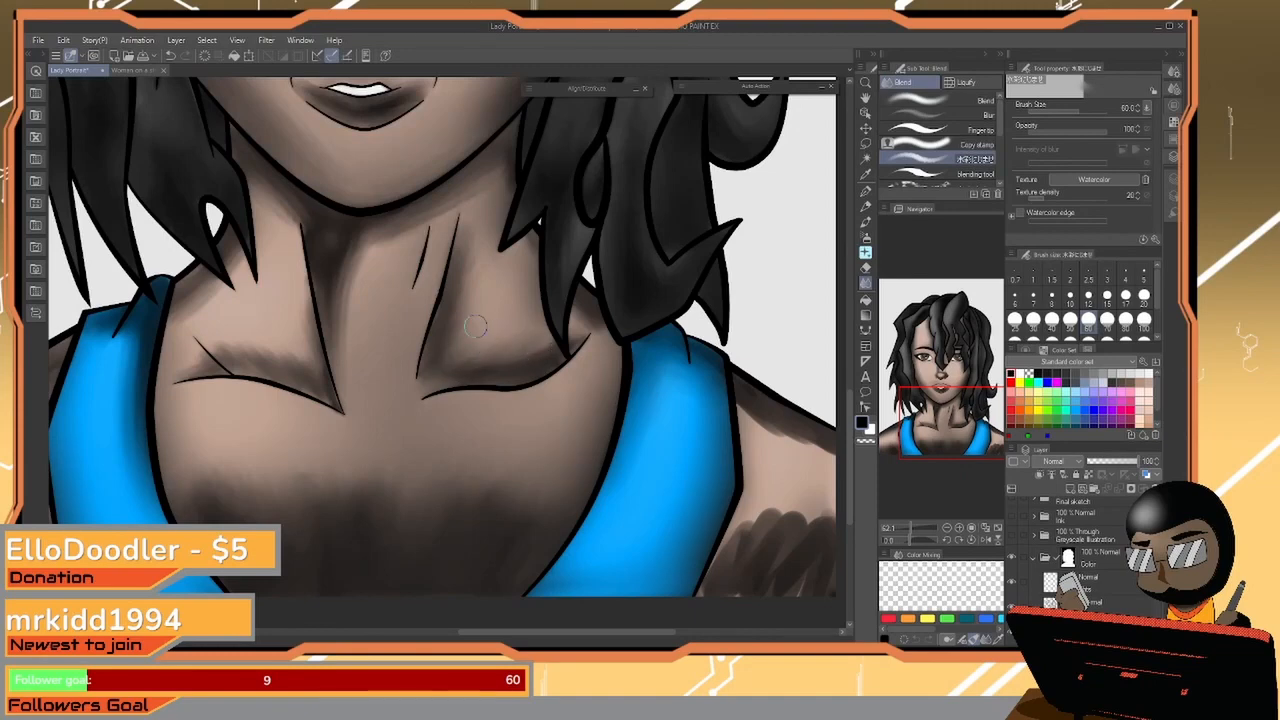
Blend the dark scalloped strokes on the upper arm beside the strap into the lighter skin above
mouse_move(556, 442)
mouse_down()
mouse_move(503, 389)
mouse_move(390, 350)
mouse_up()
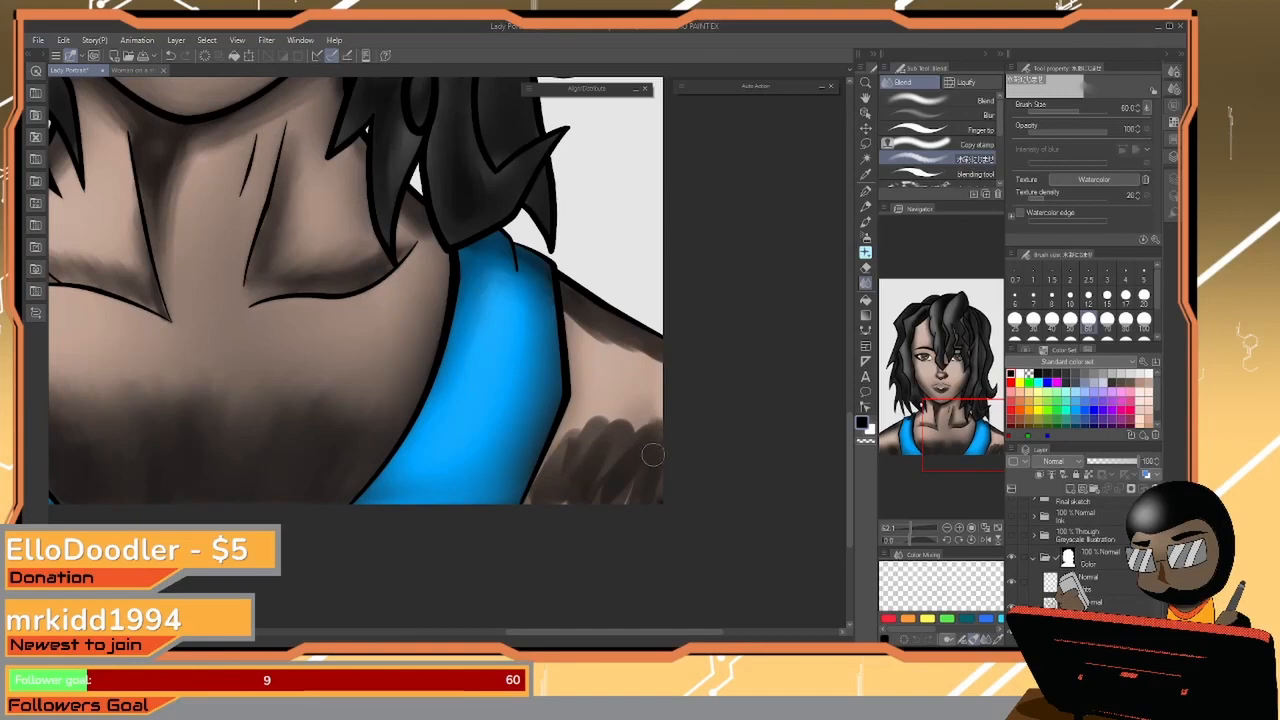
drag(645, 428, 556, 452)
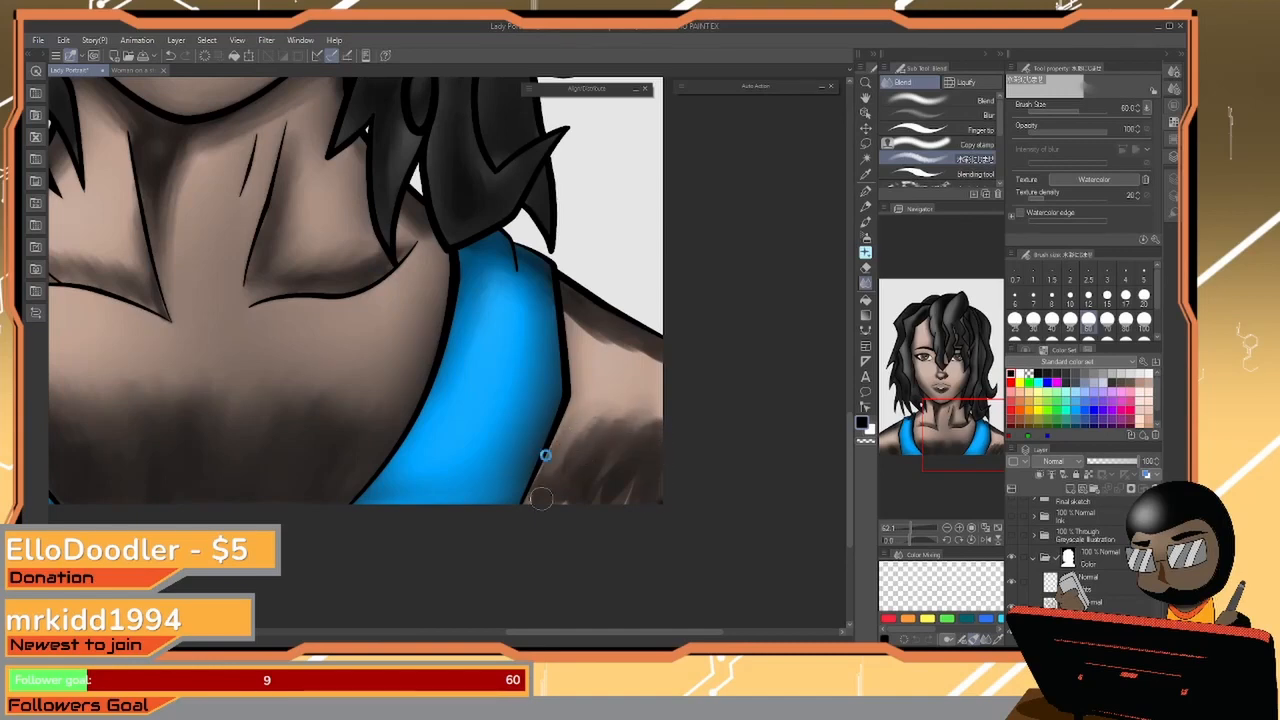
mouse_move(540, 498)
mouse_down()
mouse_move(529, 500)
mouse_move(550, 465)
mouse_move(601, 428)
mouse_move(566, 469)
mouse_up()
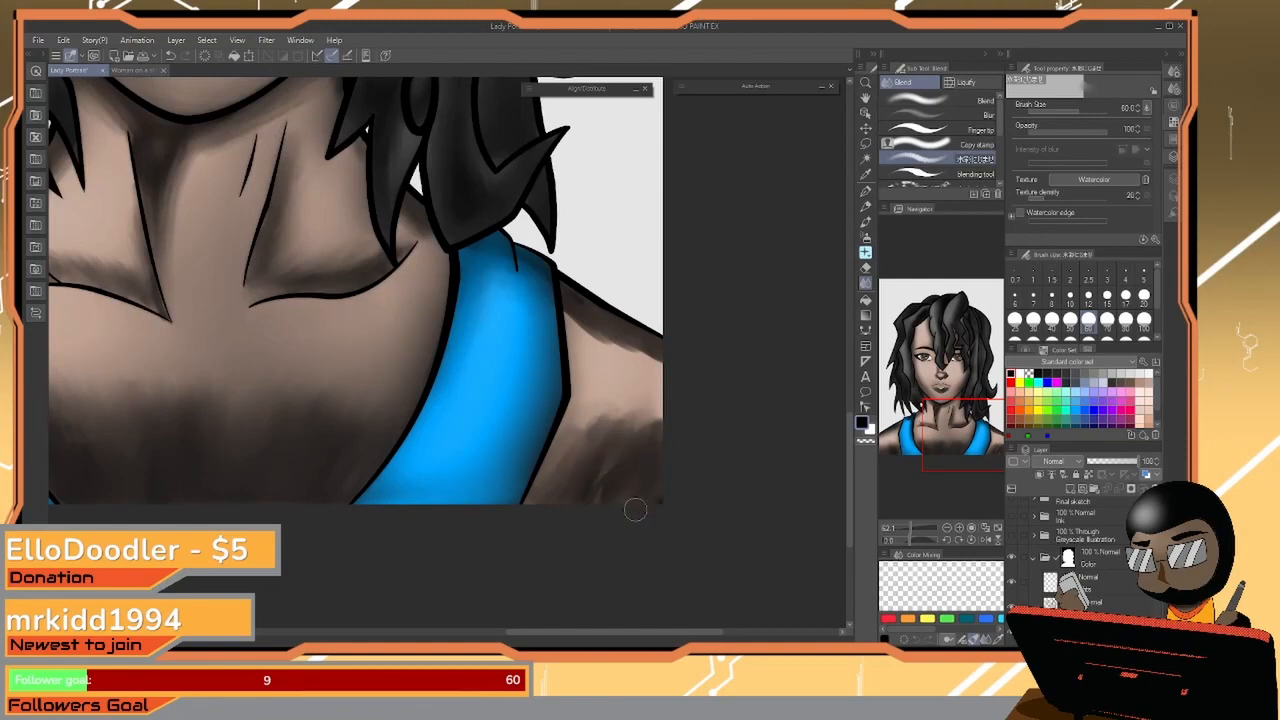
mouse_move(597, 457)
mouse_down()
mouse_move(593, 415)
mouse_move(575, 422)
mouse_move(609, 403)
mouse_move(616, 451)
mouse_move(658, 409)
mouse_move(643, 454)
mouse_move(611, 435)
mouse_move(610, 395)
mouse_up()
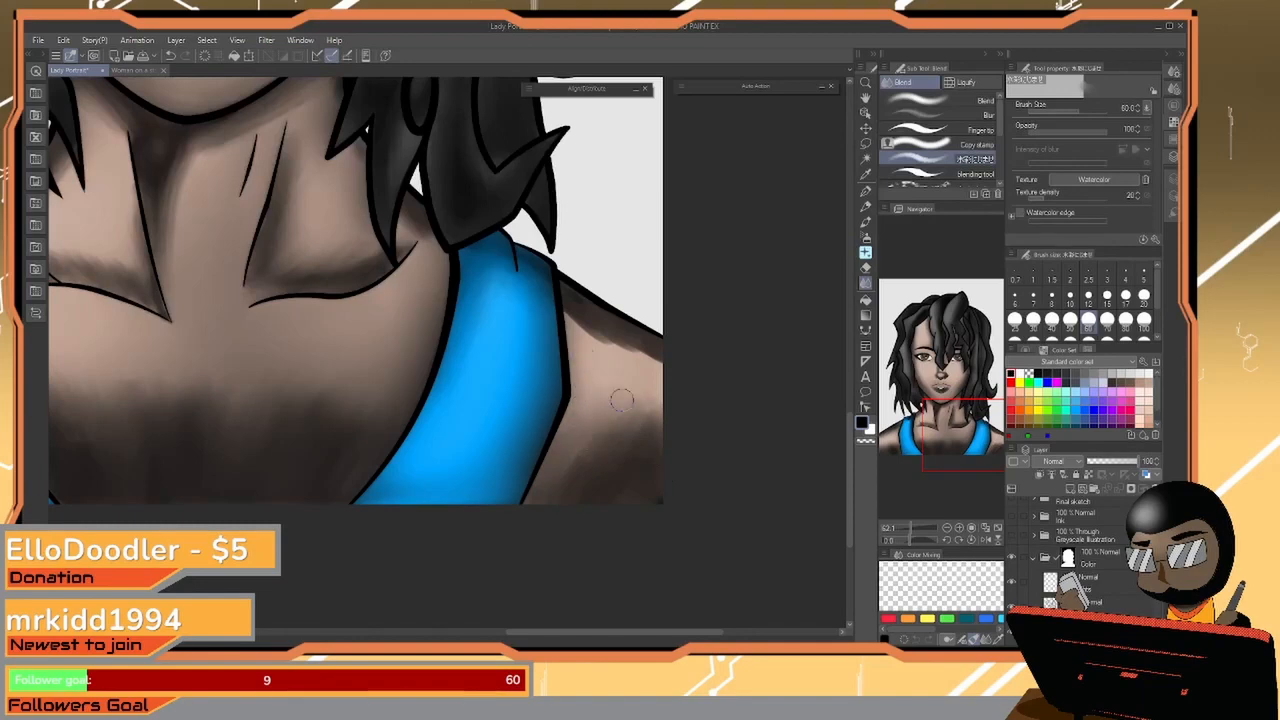
Darken the upper-arm shadow beside the strap with the Opaque watercolor brush at size 40, and blend it and the shoulder-line shading smooth
click(866, 221)
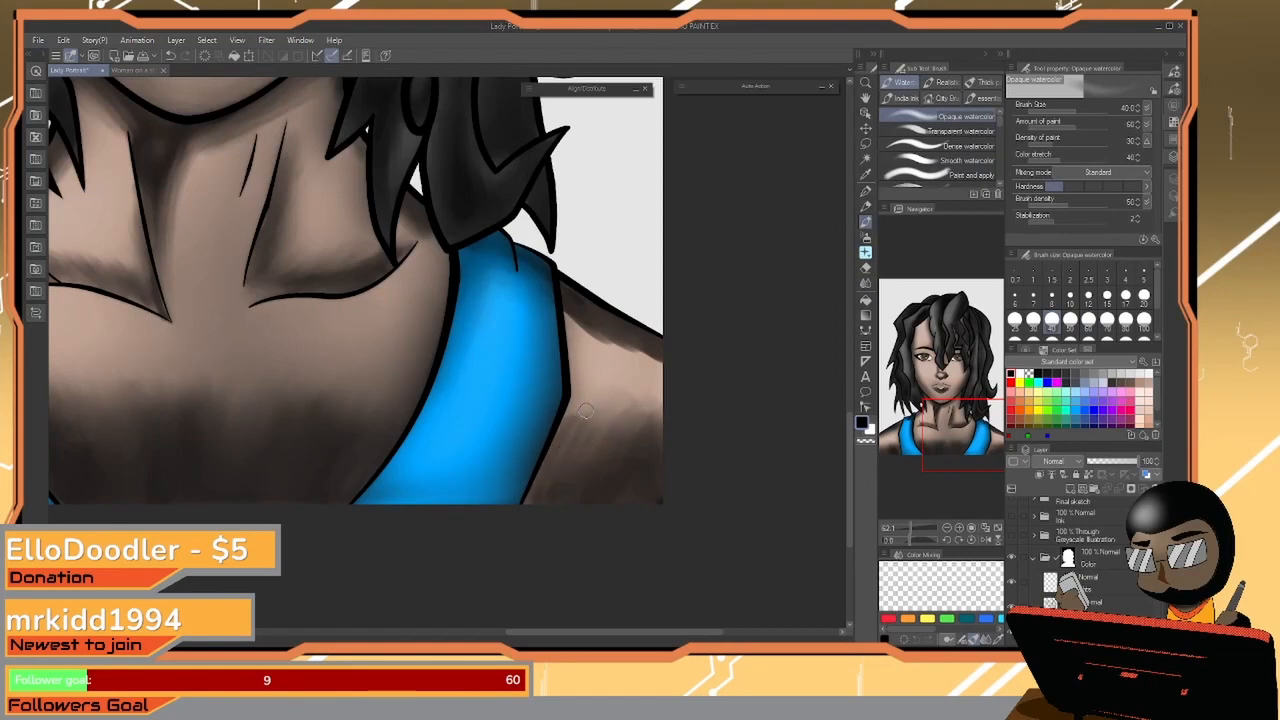
mouse_move(586, 411)
mouse_down()
mouse_move(590, 440)
mouse_move(543, 475)
mouse_move(591, 466)
mouse_move(588, 450)
mouse_up()
click(866, 283)
mouse_move(593, 405)
mouse_down()
mouse_move(535, 505)
mouse_move(580, 472)
mouse_move(551, 486)
mouse_up()
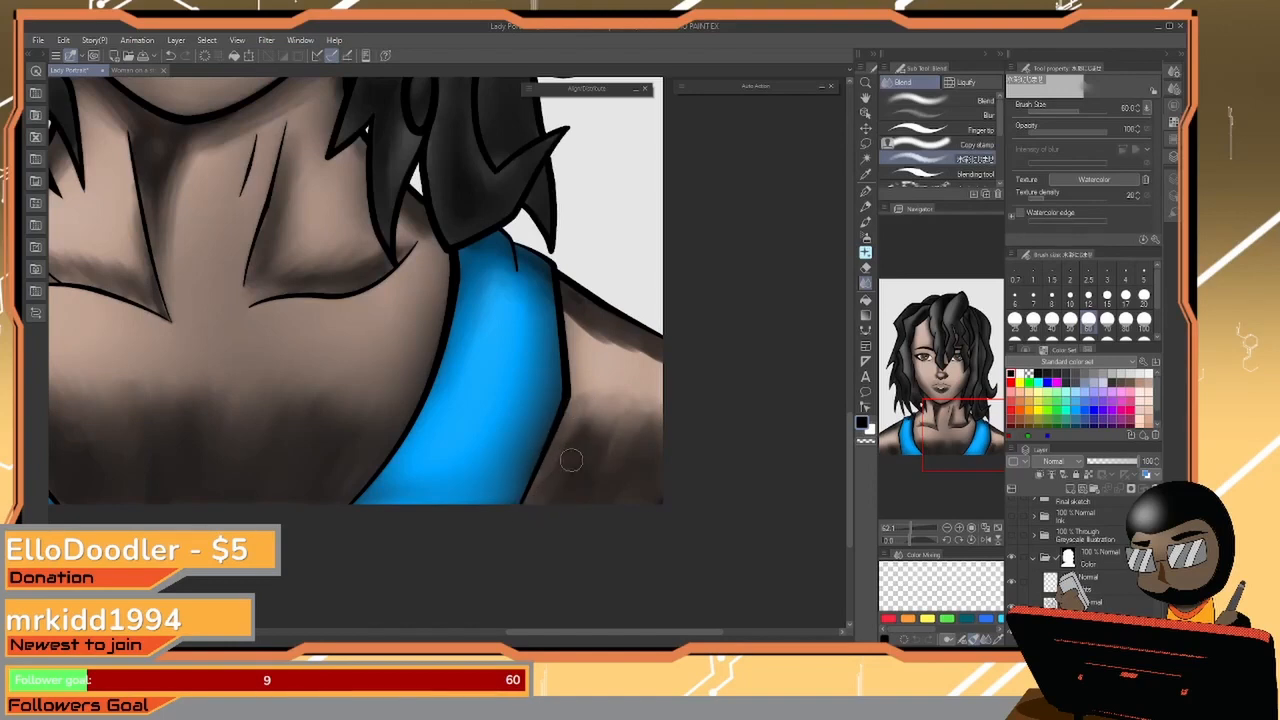
mouse_move(654, 424)
mouse_down()
mouse_move(596, 442)
mouse_move(592, 397)
mouse_up()
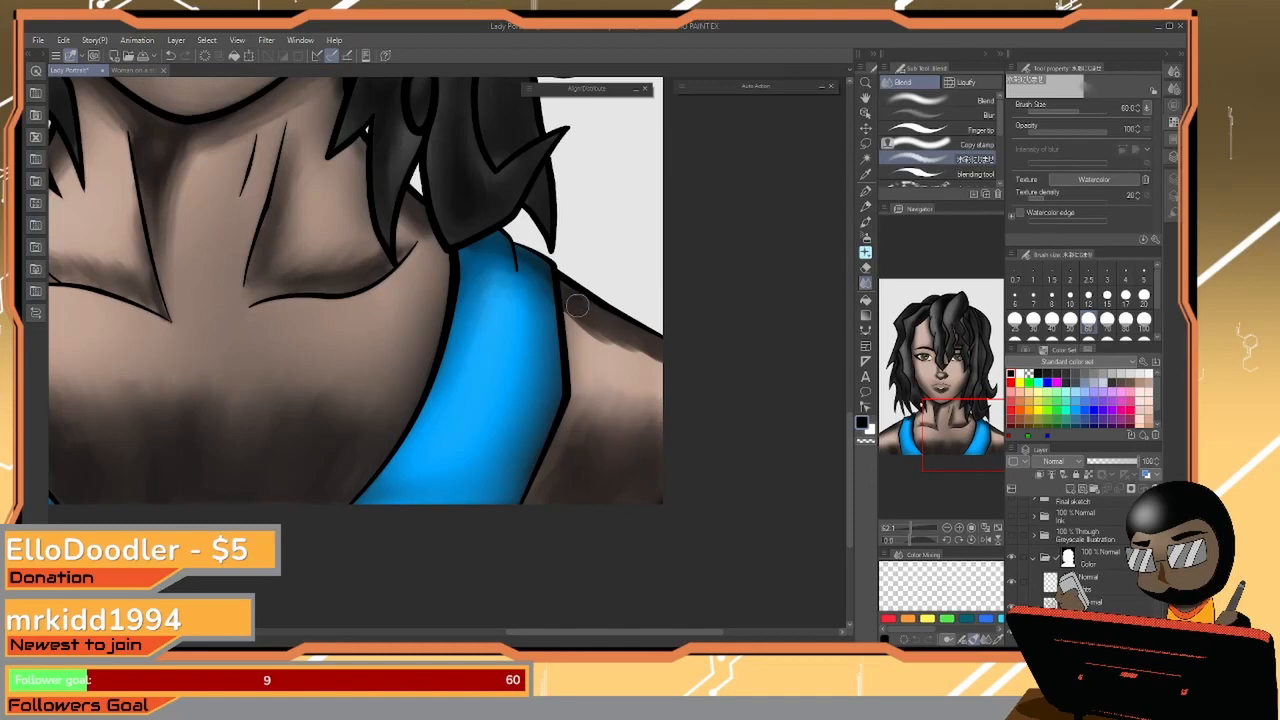
mouse_move(577, 306)
mouse_down()
mouse_move(612, 354)
mouse_move(613, 342)
mouse_move(640, 352)
mouse_move(631, 344)
mouse_move(660, 361)
mouse_move(582, 316)
mouse_move(582, 300)
mouse_move(664, 358)
mouse_move(667, 375)
mouse_move(577, 324)
mouse_move(597, 348)
mouse_move(583, 354)
mouse_move(628, 337)
mouse_move(669, 363)
mouse_move(565, 287)
mouse_move(624, 351)
mouse_move(609, 343)
mouse_move(583, 313)
mouse_move(671, 376)
mouse_move(638, 360)
mouse_up()
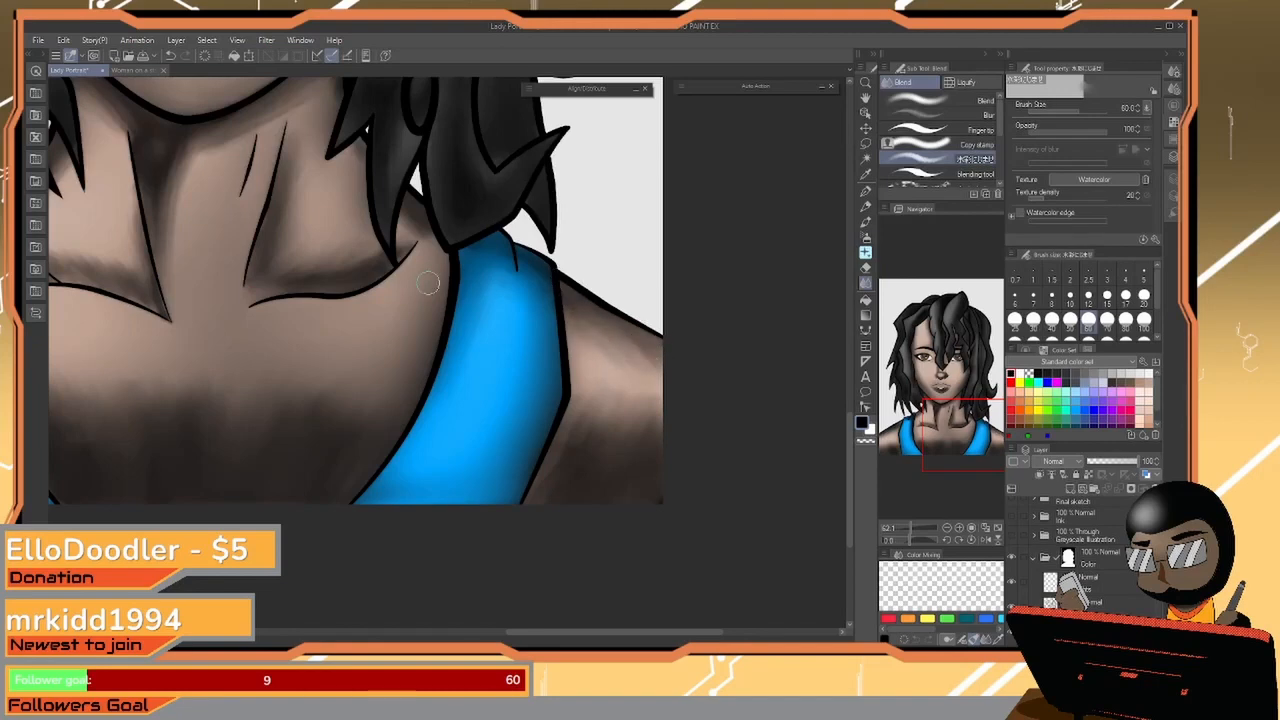
Check the shading across the face and hair, and slightly lower the shading layer's opacity
drag(422, 295, 695, 365)
mouse_move(475, 310)
mouse_down()
mouse_move(706, 177)
mouse_move(697, 303)
mouse_up()
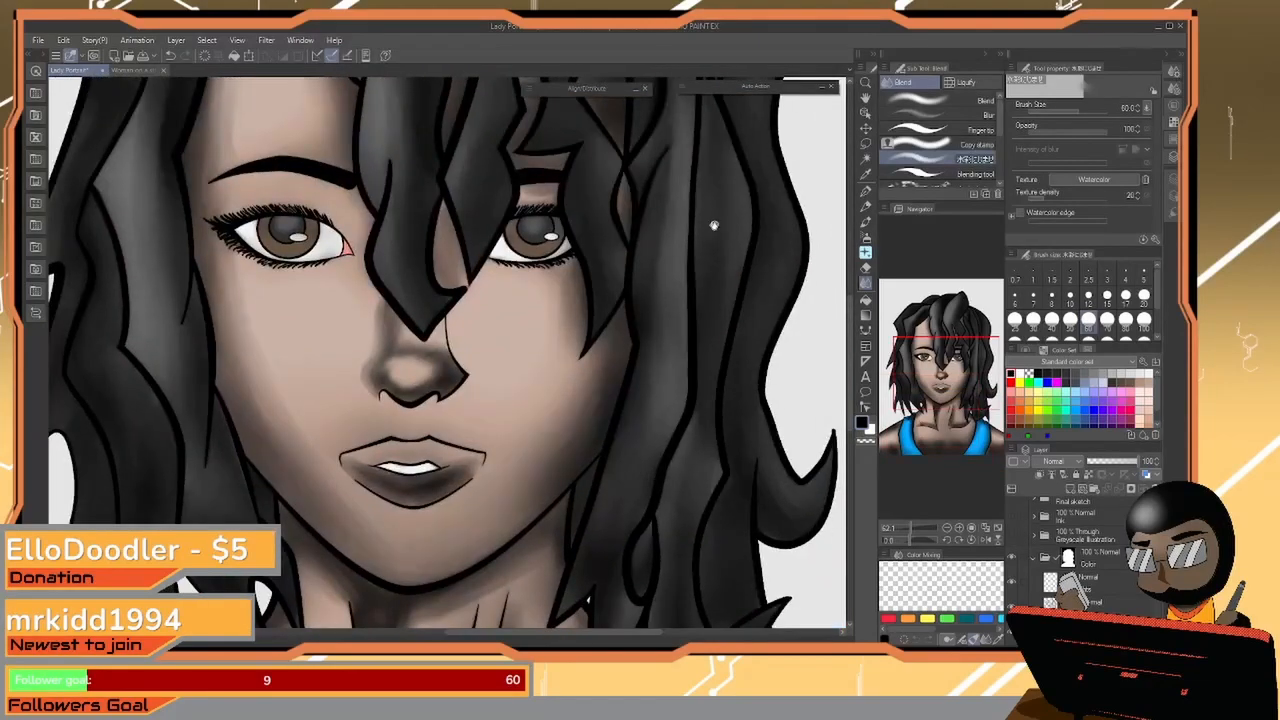
drag(703, 214, 698, 332)
drag(643, 363, 656, 545)
drag(617, 351, 619, 429)
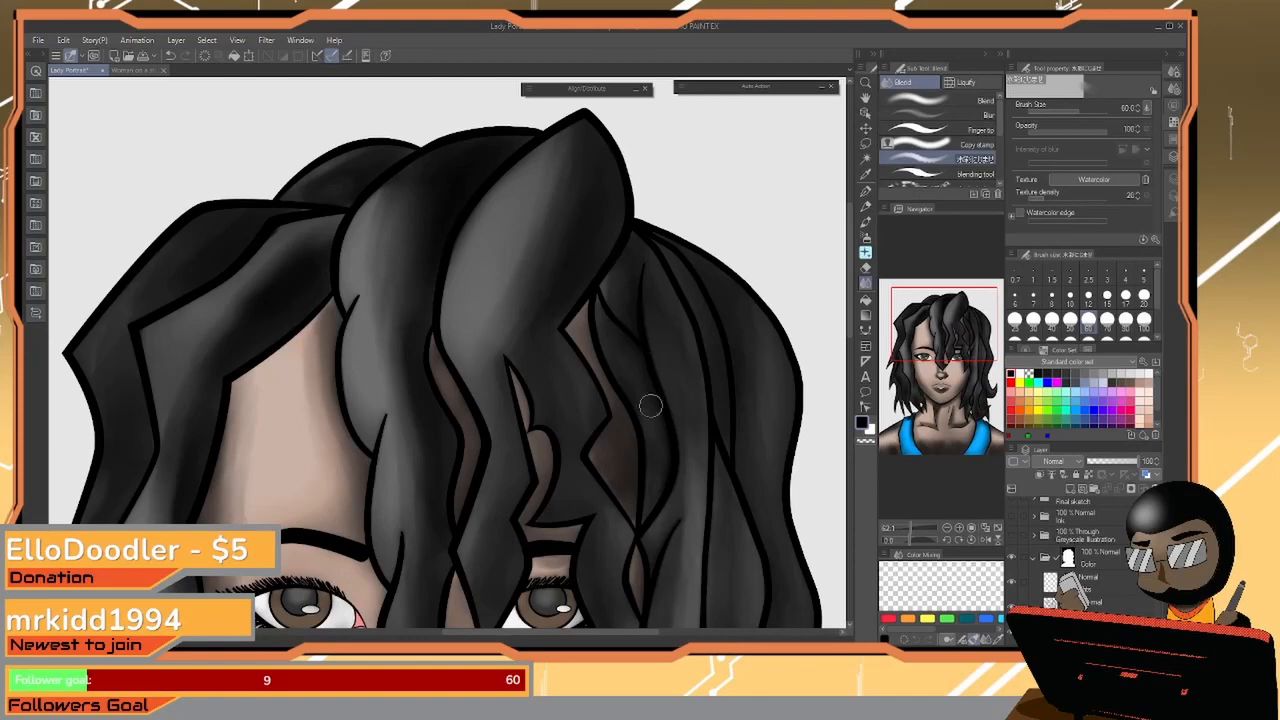
drag(653, 402, 634, 263)
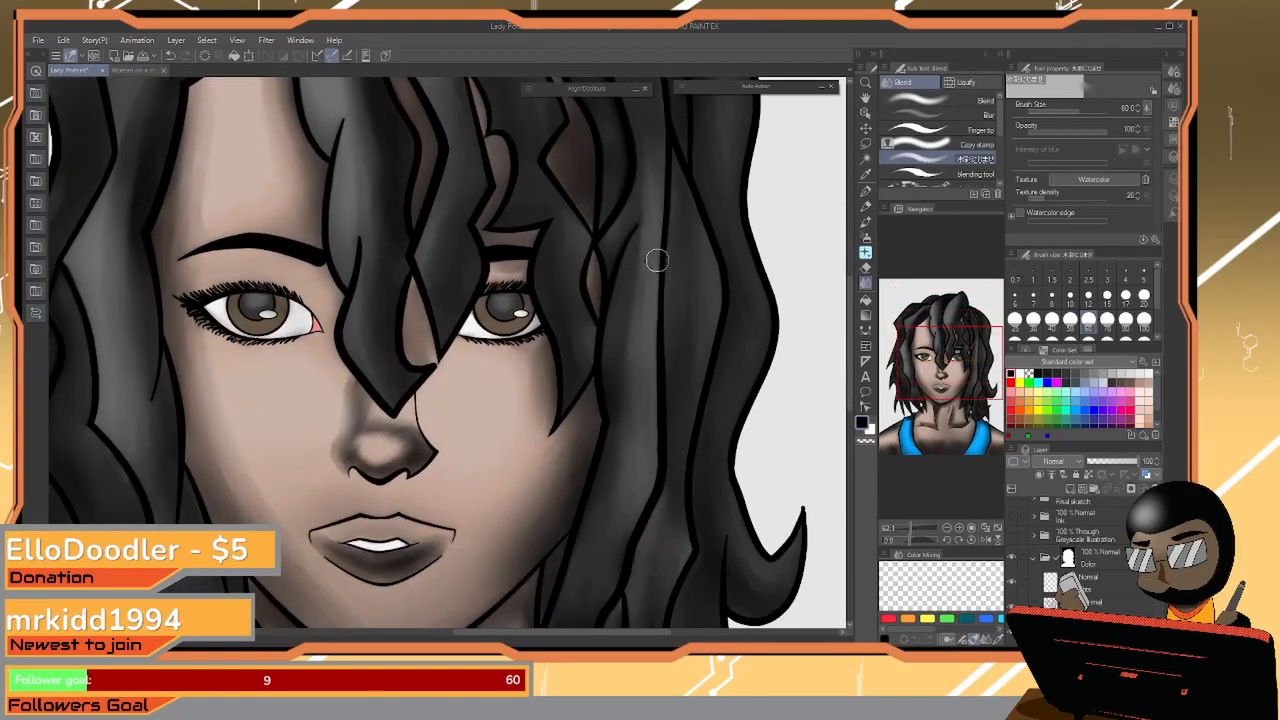
click(1128, 463)
drag(1128, 463, 1096, 441)
Smooth the lower lip's dark shading and its corner with the blend brush, reducing the brush size to 25
scroll(405, 480, up, 3)
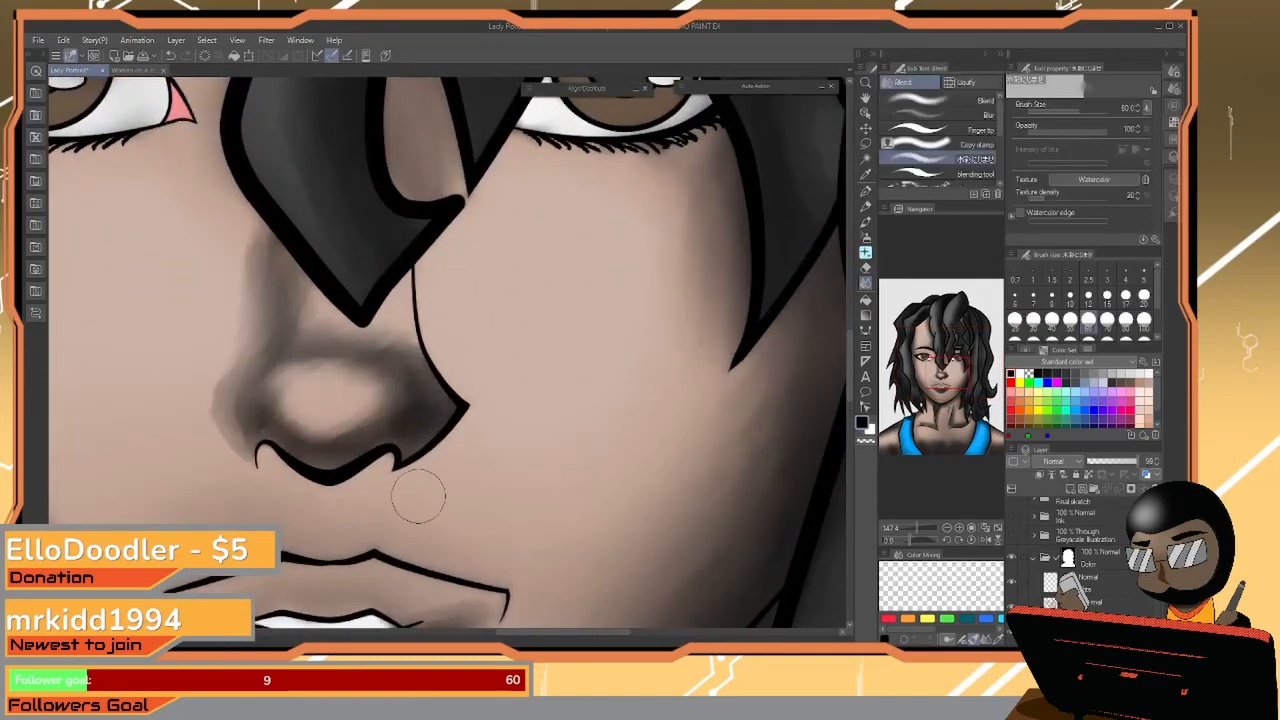
drag(390, 556, 603, 288)
key(bracketleft)
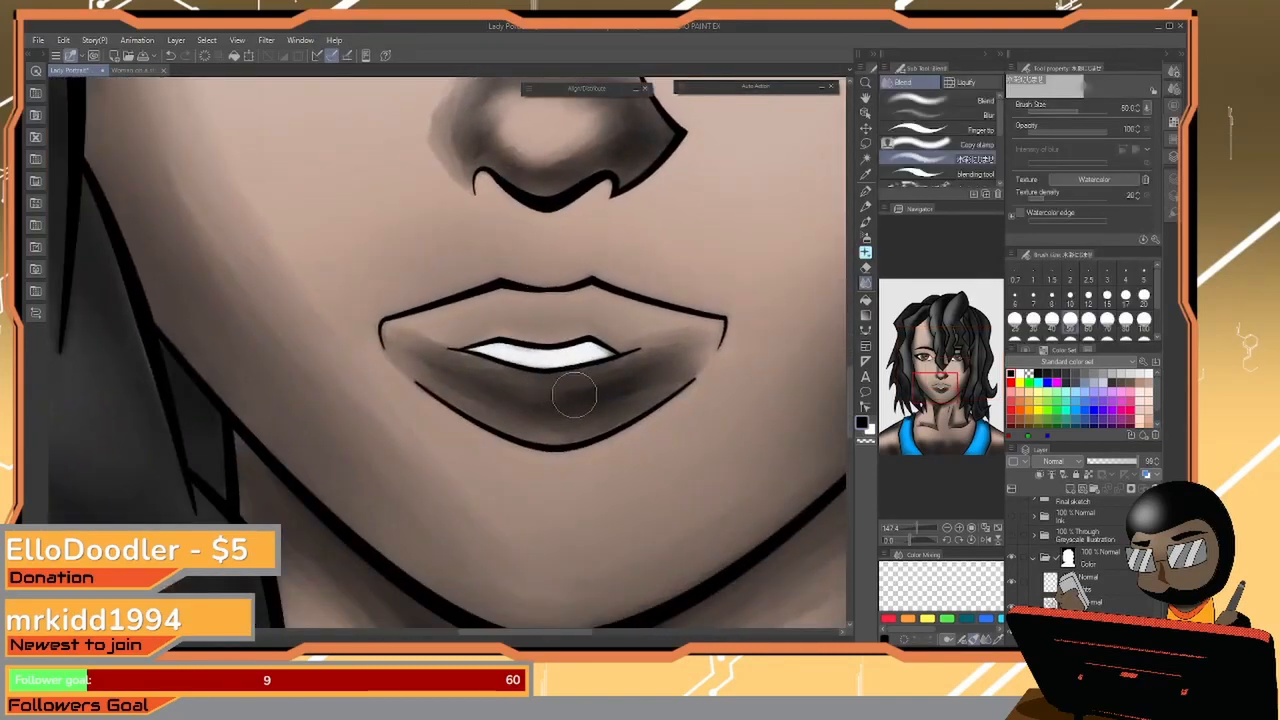
key(bracketleft)
key(bracketleft)
key(bracketleft)
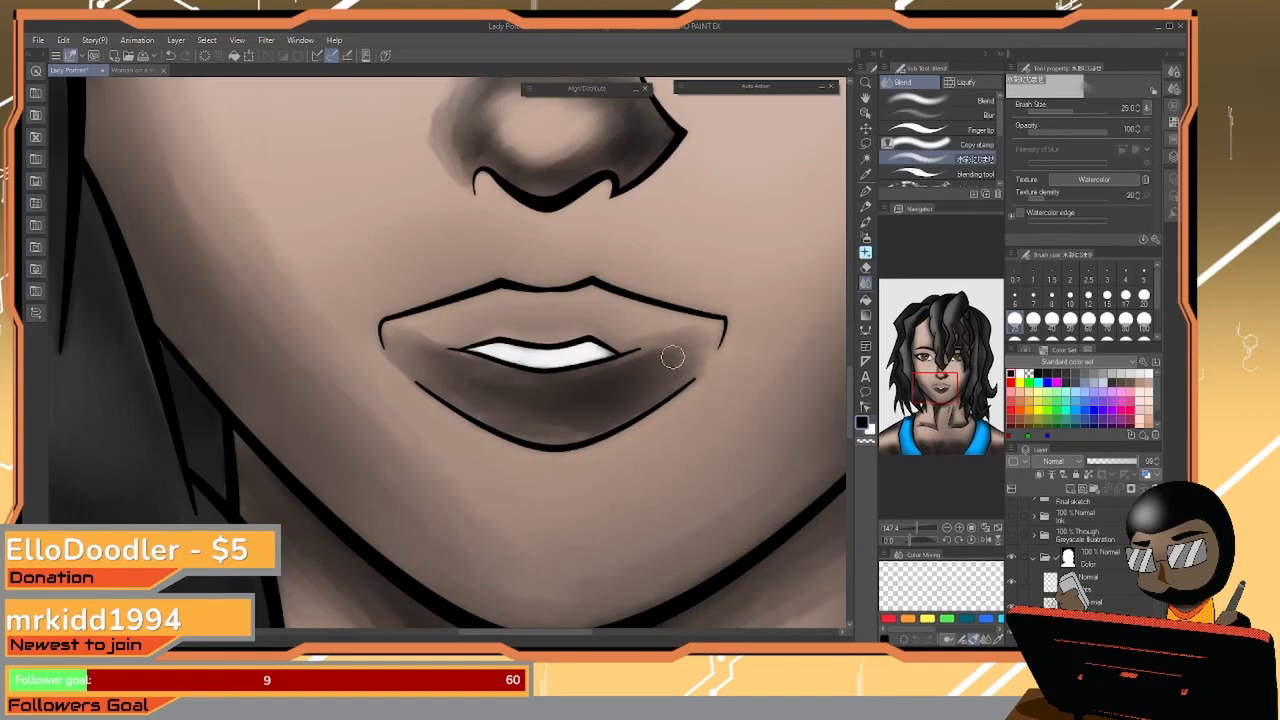
mouse_move(700, 333)
mouse_down()
mouse_move(673, 359)
mouse_move(697, 348)
mouse_move(650, 348)
mouse_move(691, 353)
mouse_up()
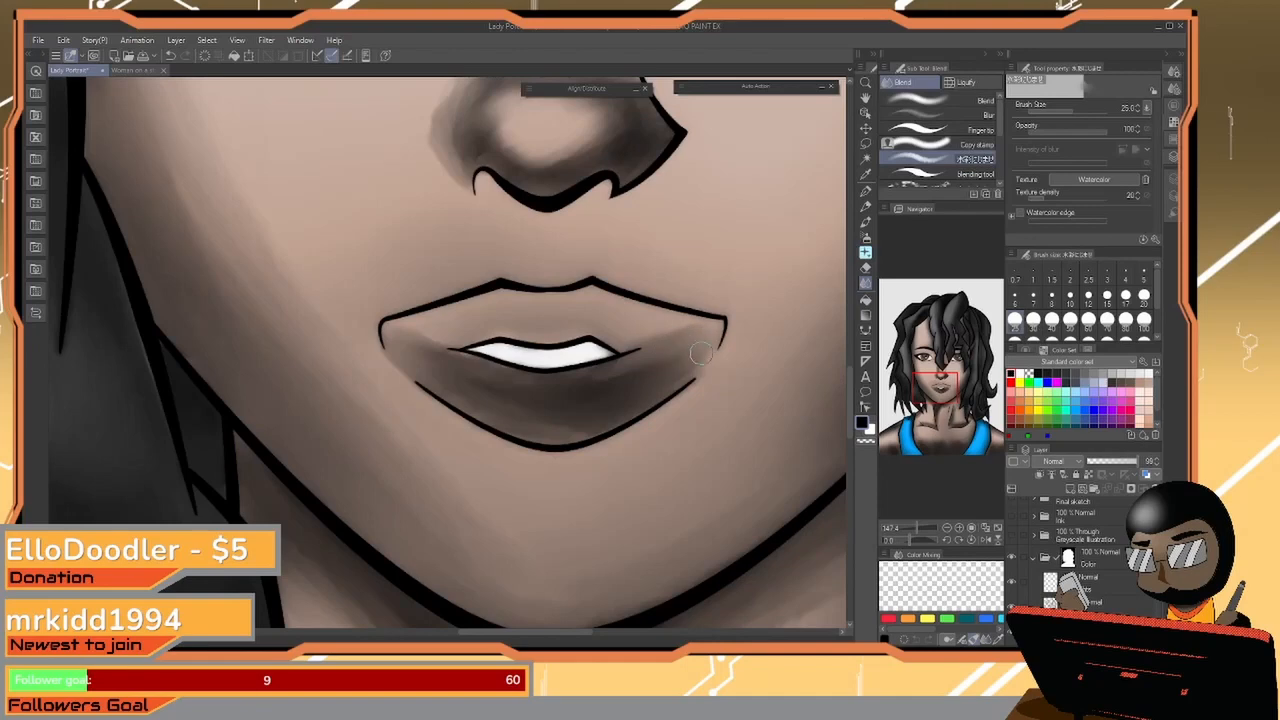
mouse_move(563, 423)
mouse_down()
mouse_move(488, 398)
mouse_move(629, 390)
mouse_move(681, 341)
mouse_move(614, 378)
mouse_move(529, 390)
mouse_move(511, 419)
mouse_move(586, 417)
mouse_up()
Clean up the shading around the corners and edges of the lips with the Soft eraser at size 40
click(865, 268)
drag(704, 381, 739, 343)
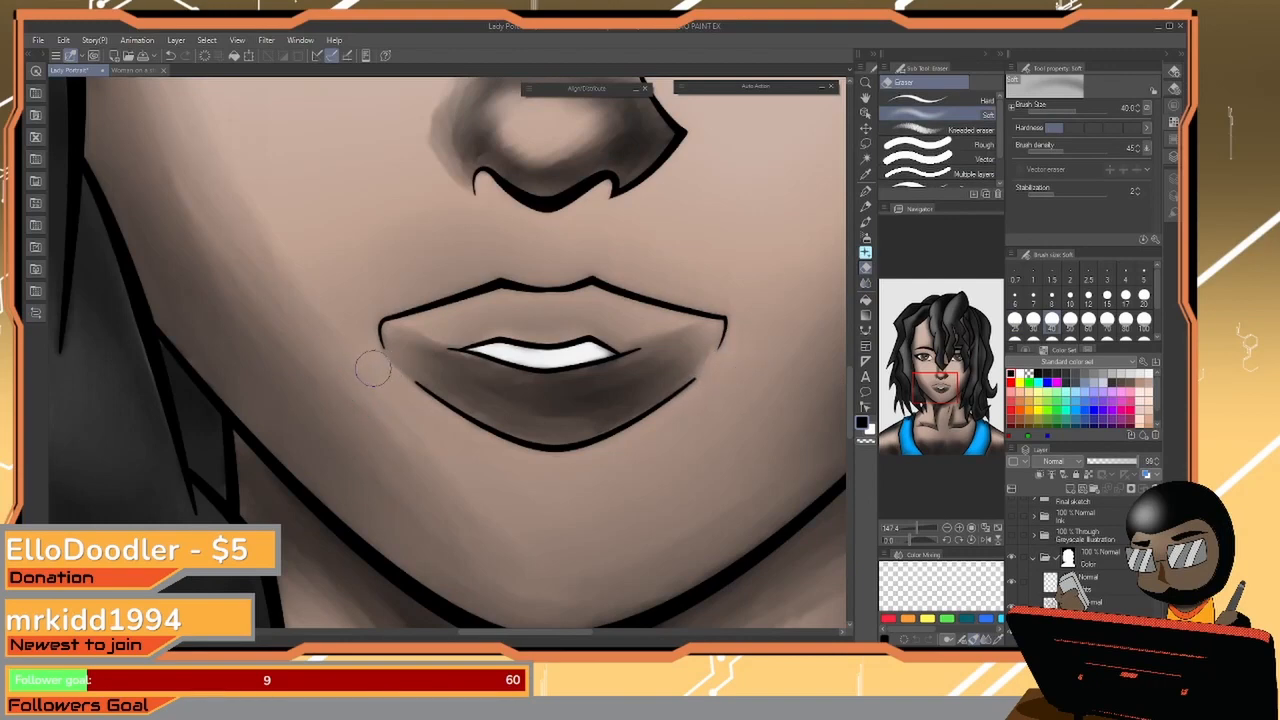
drag(373, 368, 405, 386)
drag(660, 406, 693, 365)
drag(708, 305, 711, 320)
On the top layer of the Color folder, dab white highlights on the lower lip with the Highlight airbrush at size 20
click(1090, 583)
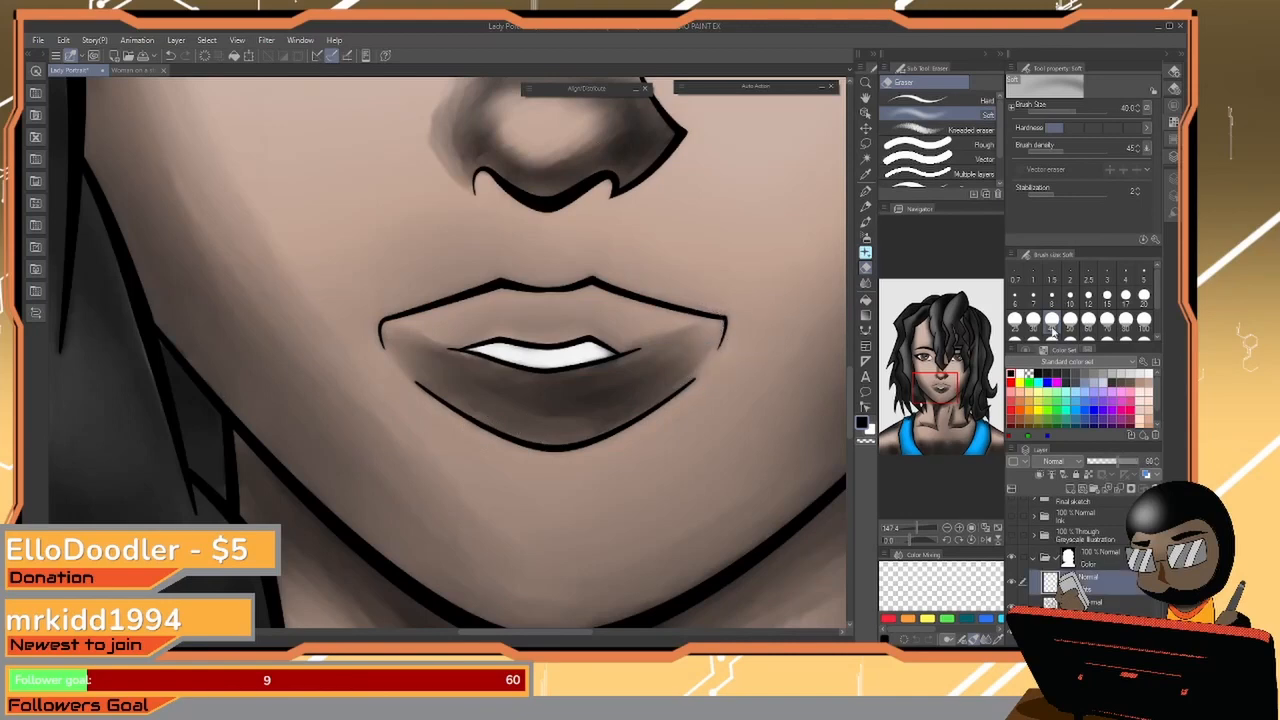
click(1027, 373)
click(1022, 372)
click(866, 236)
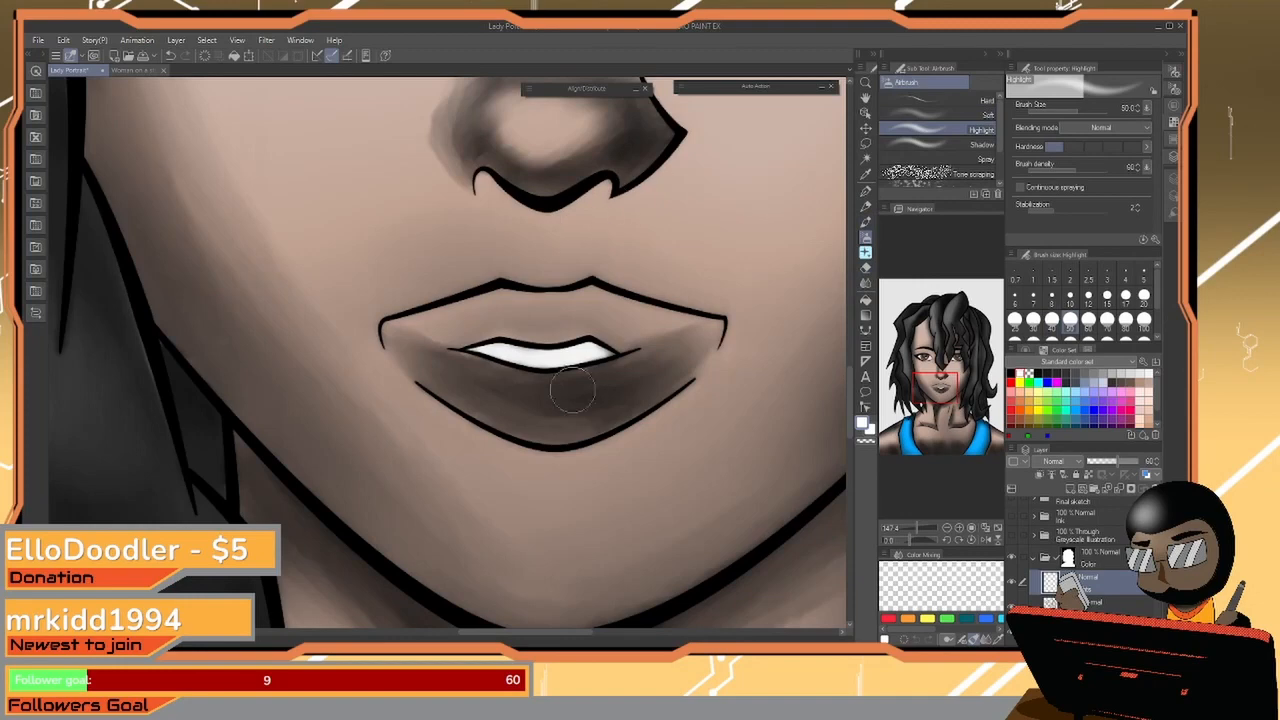
key([)
key([)
key([)
key([)
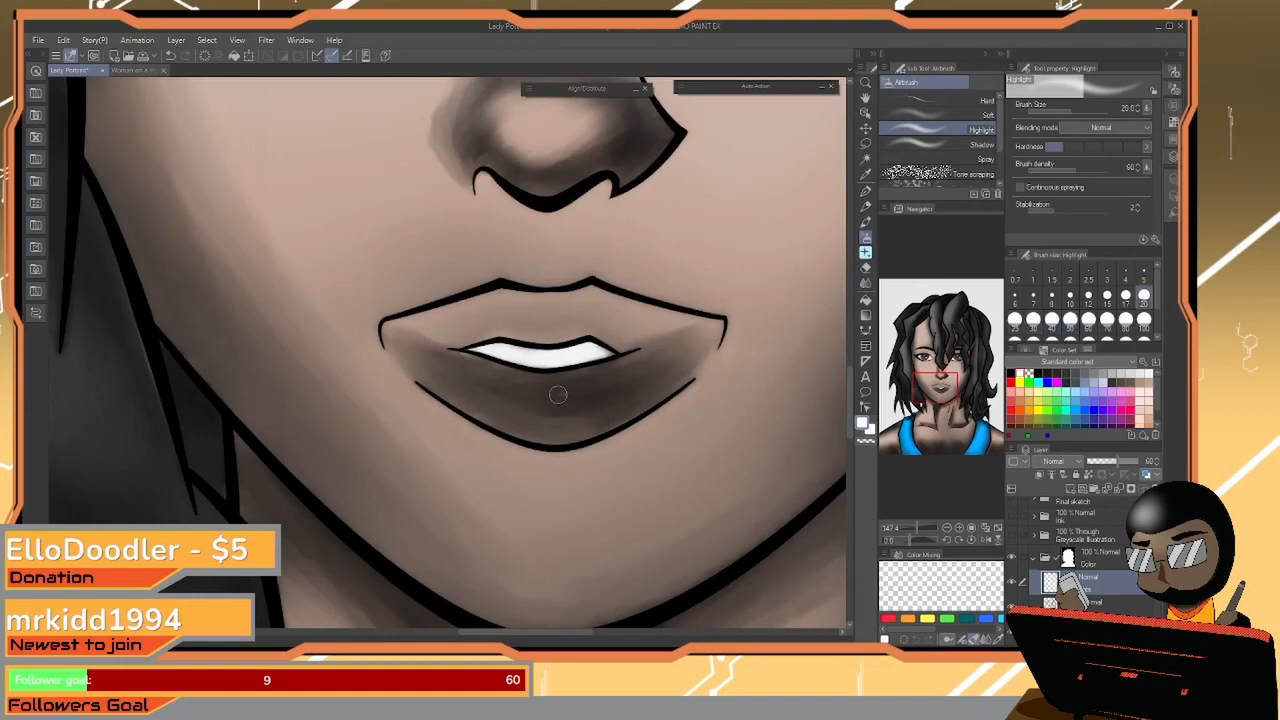
drag(558, 395, 601, 382)
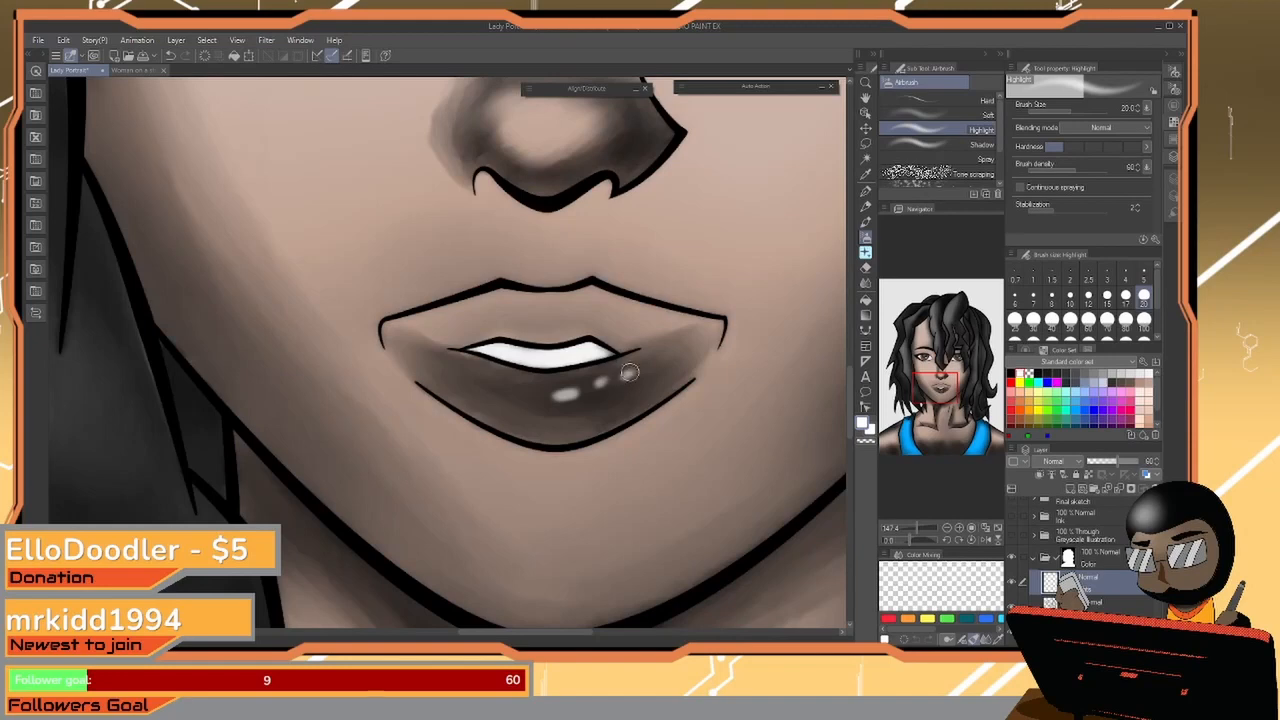
Airbrush a white highlight onto the tip of the nose, enlarging the Highlight airbrush to size 40
scroll(625, 370, up, 6)
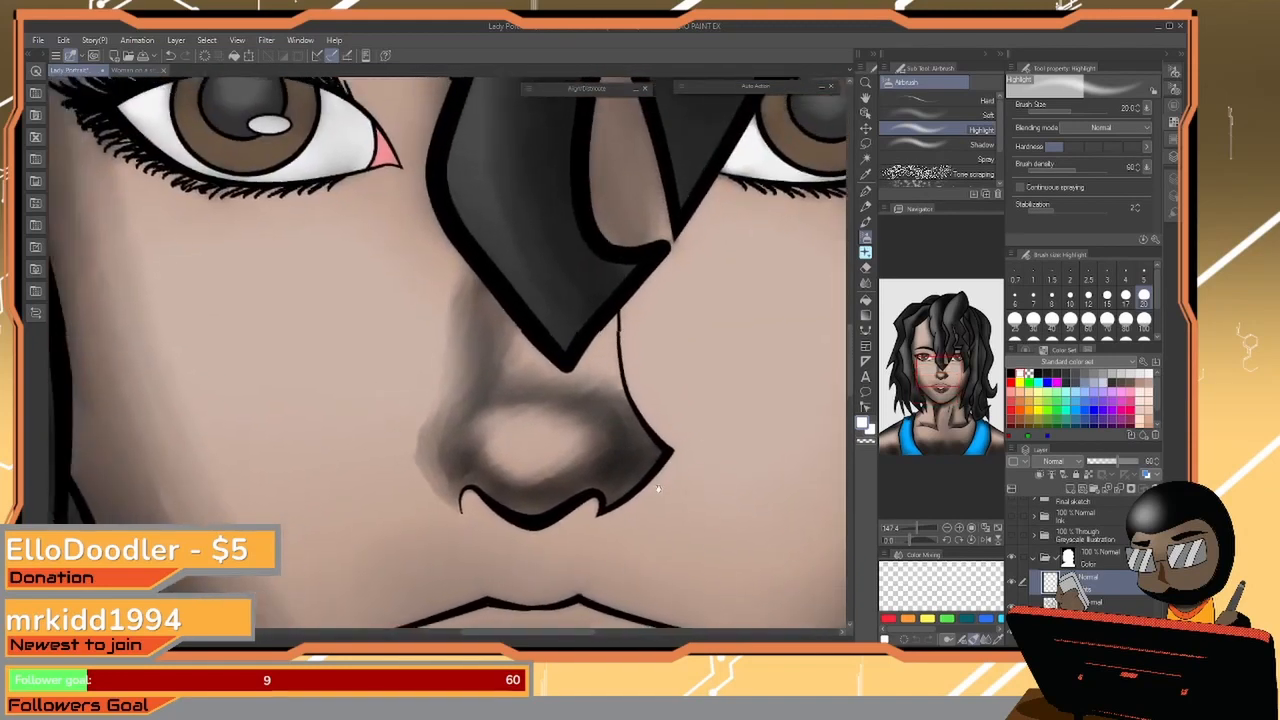
mouse_move(509, 424)
mouse_down()
mouse_move(552, 432)
mouse_move(539, 449)
mouse_move(561, 446)
mouse_move(514, 461)
mouse_move(525, 440)
mouse_move(513, 432)
mouse_move(516, 453)
mouse_move(553, 437)
mouse_up()
key(bracketright)
key(bracketright)
key(bracketright)
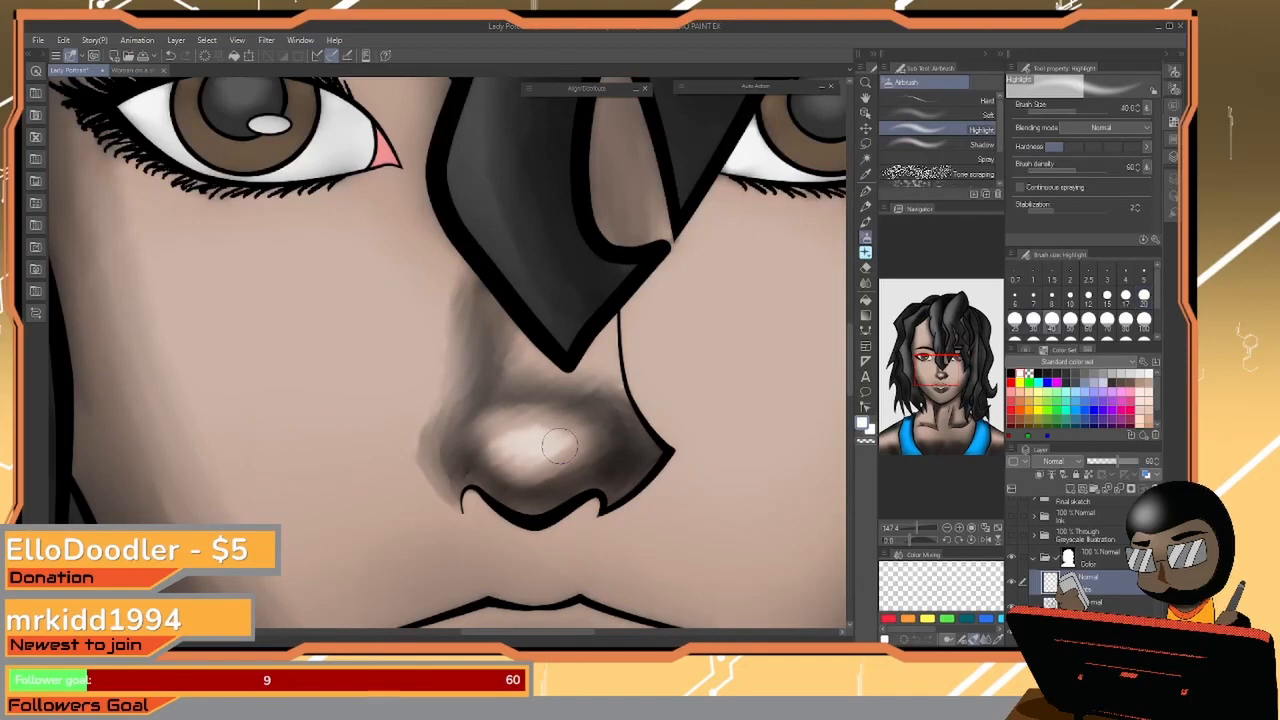
Airbrush a soft white highlight on the neck above the collarbone, enlarging the Highlight airbrush to size 120
drag(576, 391, 648, 481)
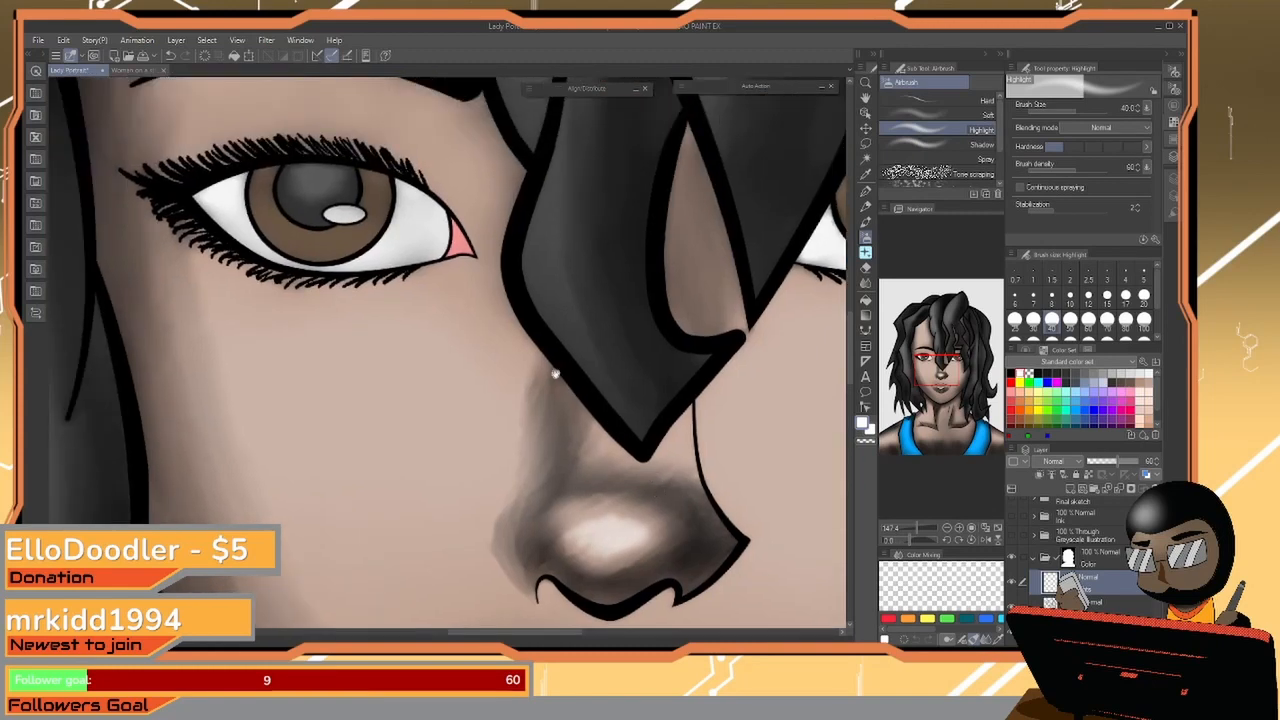
drag(495, 299, 629, 499)
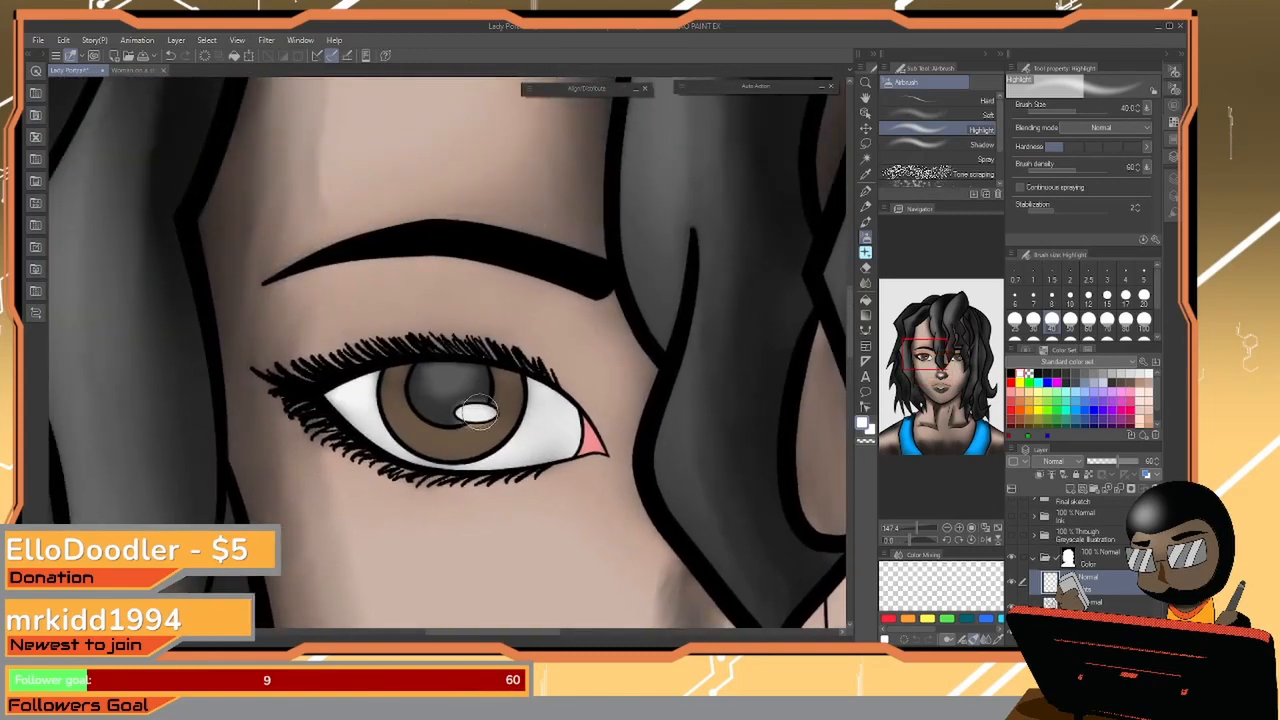
drag(780, 385, 436, 393)
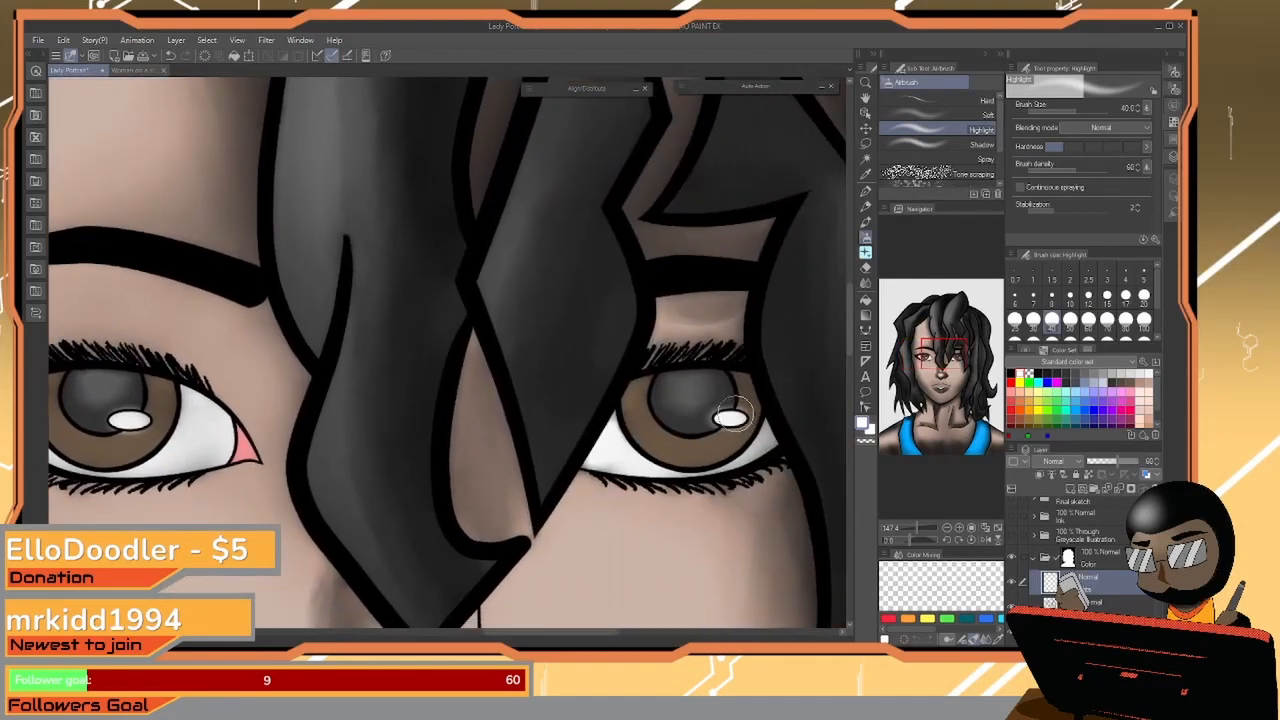
drag(610, 404, 615, 483)
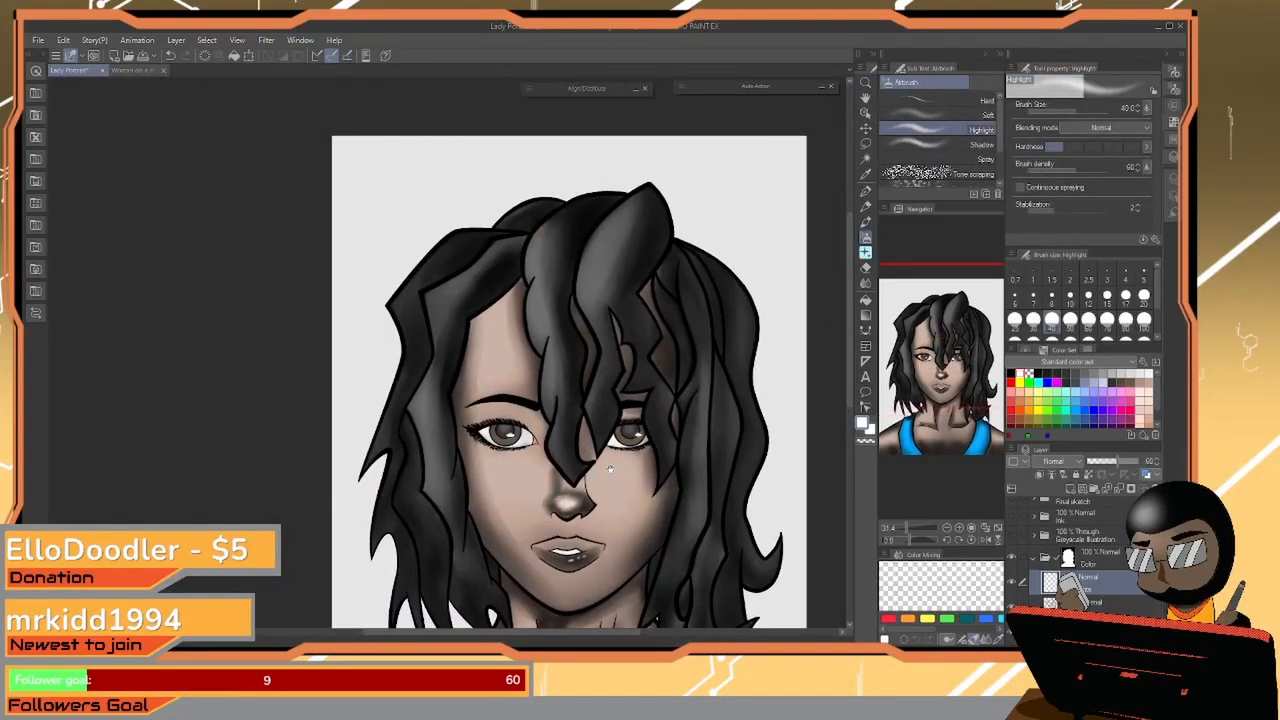
drag(585, 618, 608, 496)
key(ctrl+space)
drag(516, 432, 565, 405)
key(bracketright)
key(bracketright)
key(bracketright)
key(bracketright)
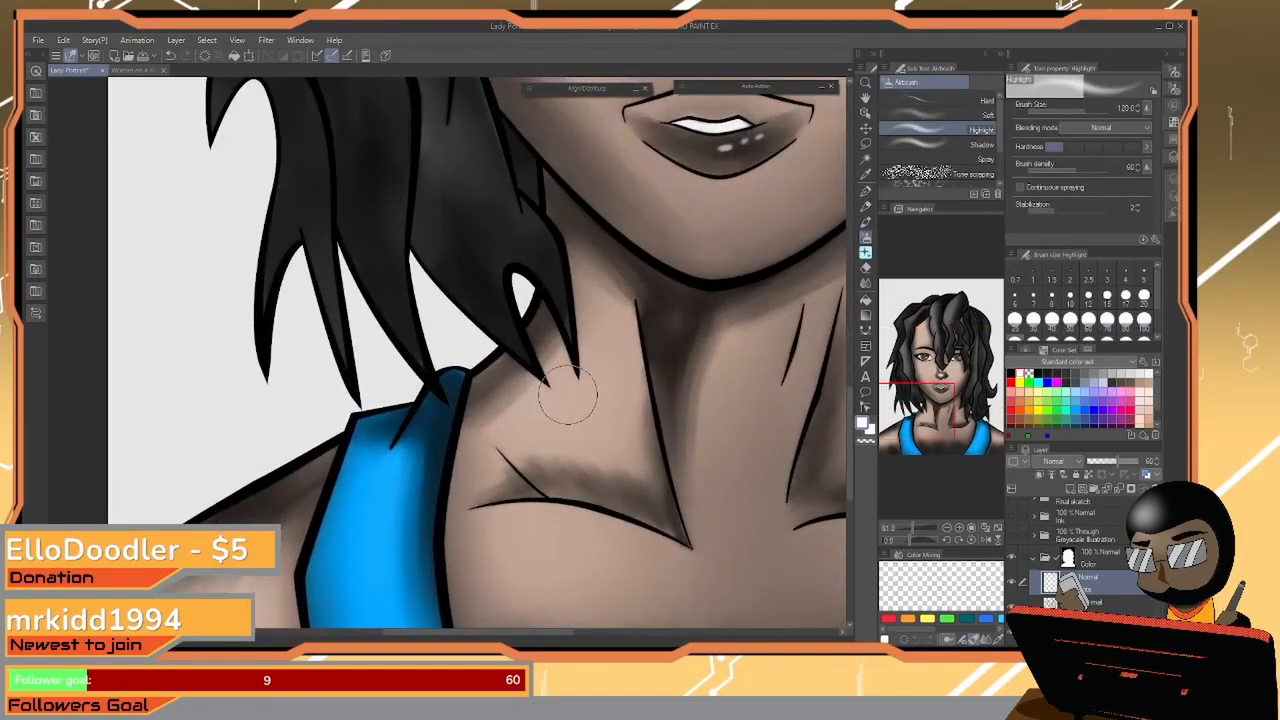
Airbrush soft white highlights over the shoulders and the blue top's straps with the Highlight airbrush at size 150
mouse_move(581, 407)
mouse_down()
mouse_move(537, 422)
mouse_move(593, 398)
mouse_move(605, 363)
mouse_move(534, 427)
mouse_move(654, 337)
mouse_up()
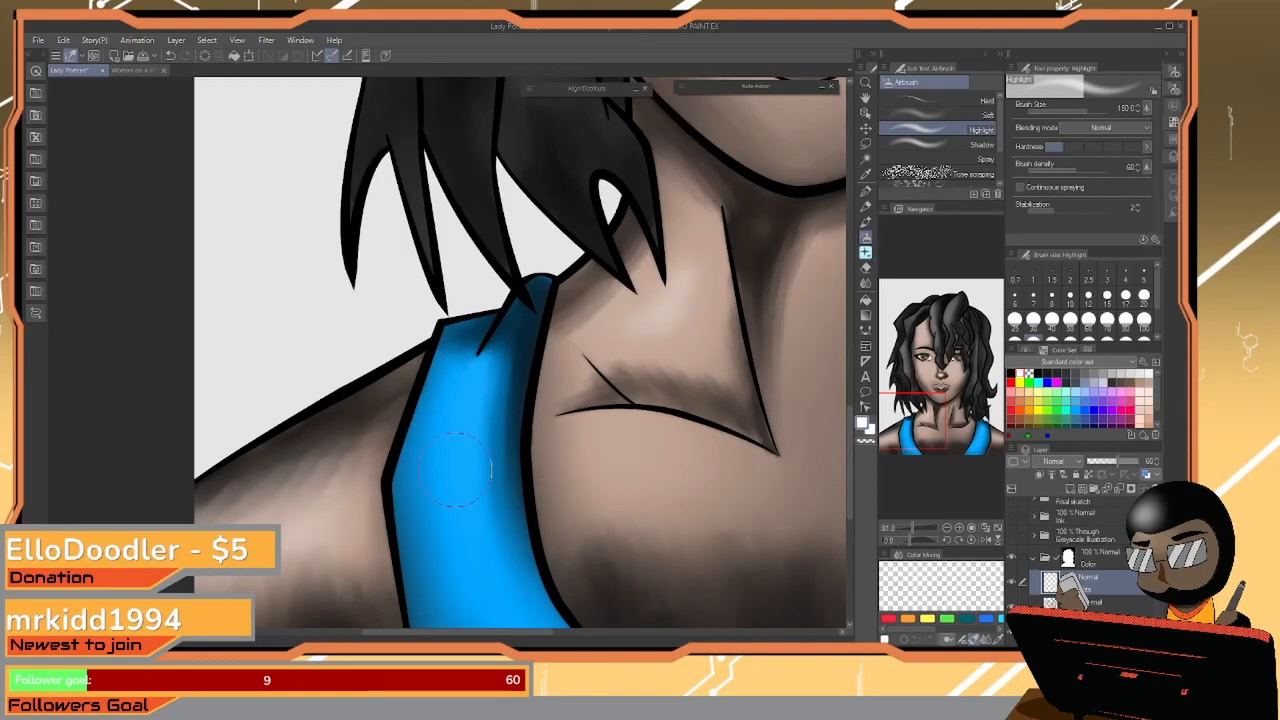
drag(725, 445, 345, 495)
mouse_move(694, 460)
mouse_down()
mouse_move(445, 430)
mouse_move(556, 409)
mouse_up()
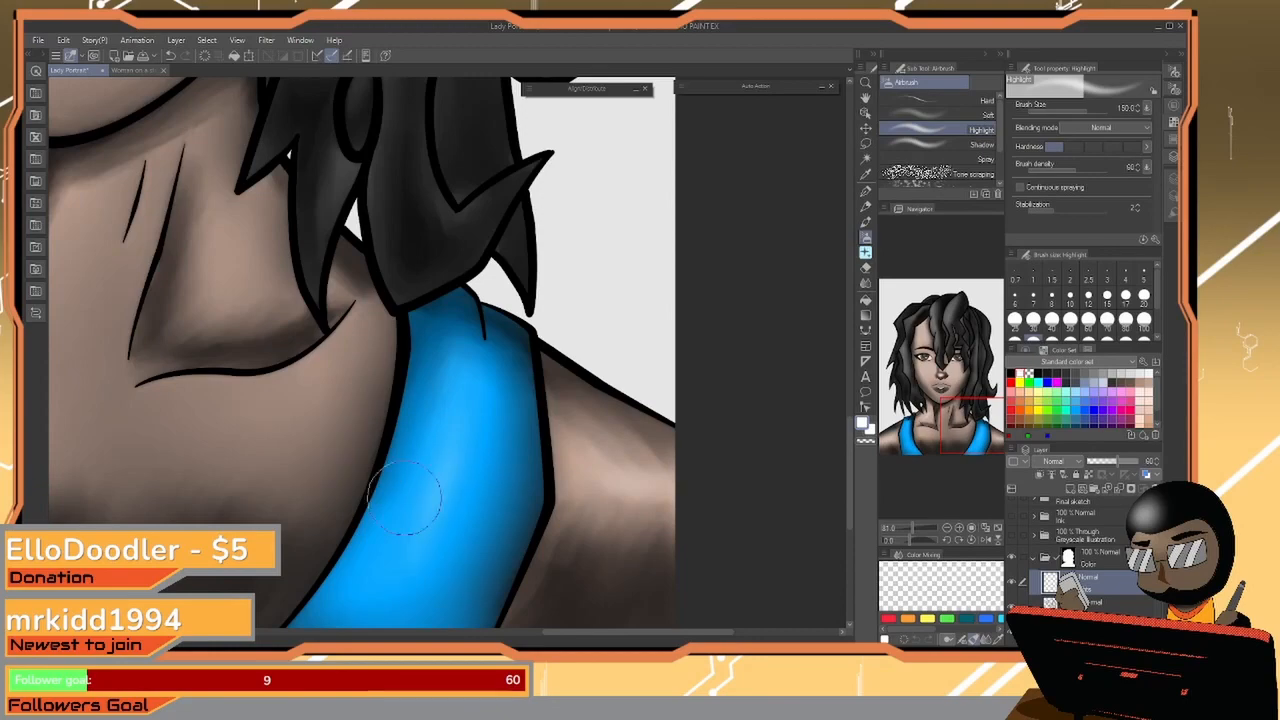
drag(285, 405, 554, 489)
Lower the opacity of the dark shading layer to soften the shading on the whole portrait
drag(510, 371, 534, 520)
drag(528, 326, 538, 560)
drag(500, 367, 457, 378)
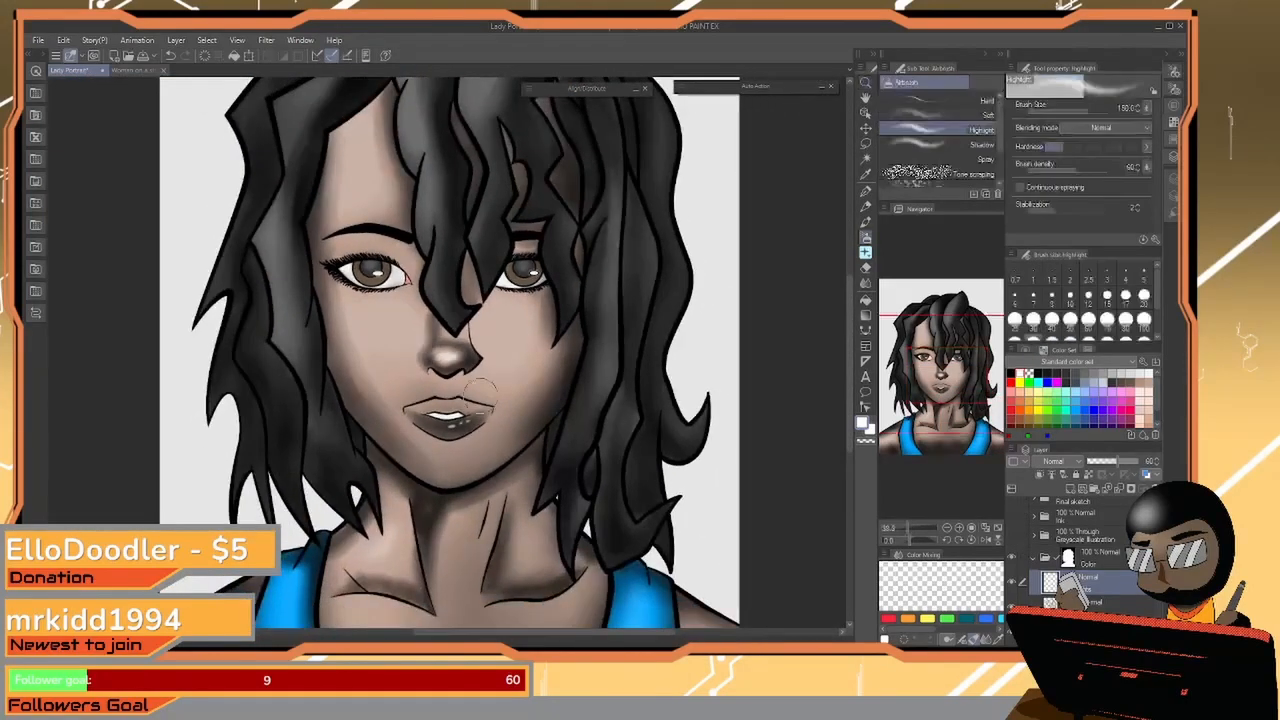
drag(509, 431, 485, 438)
drag(486, 390, 462, 394)
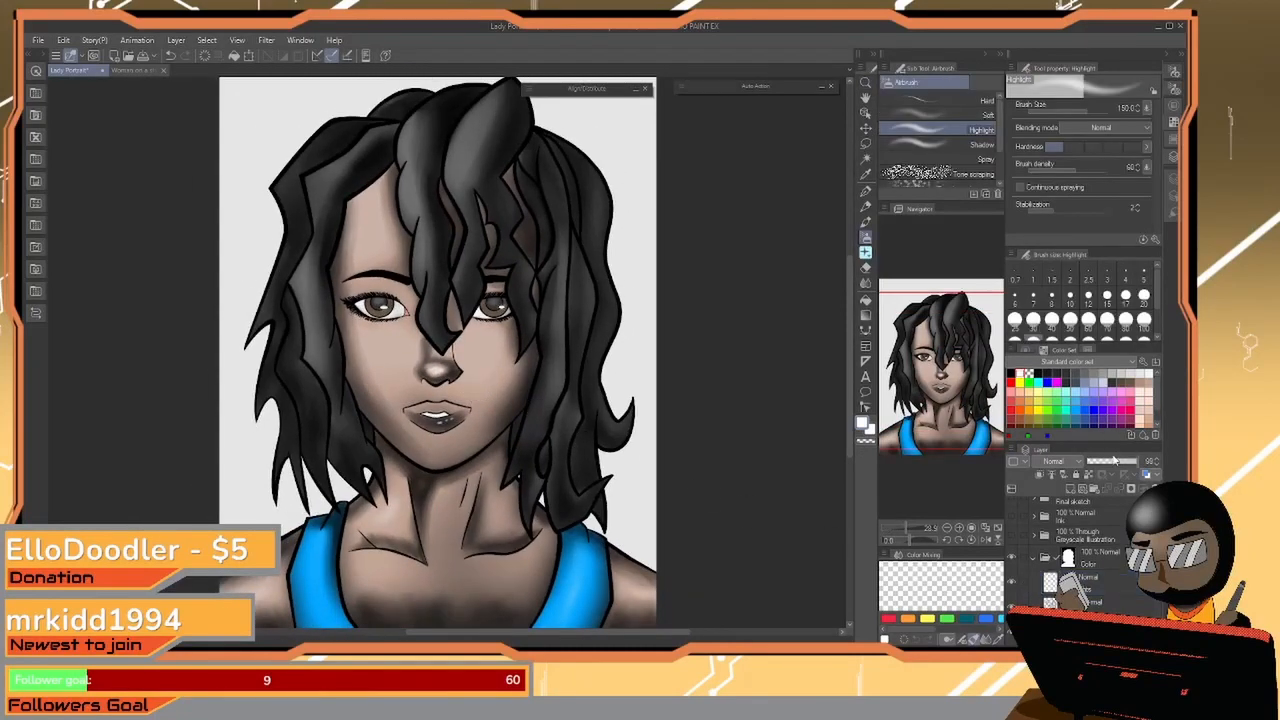
mouse_move(1118, 461)
mouse_down()
mouse_move(1080, 467)
mouse_move(1129, 458)
mouse_up()
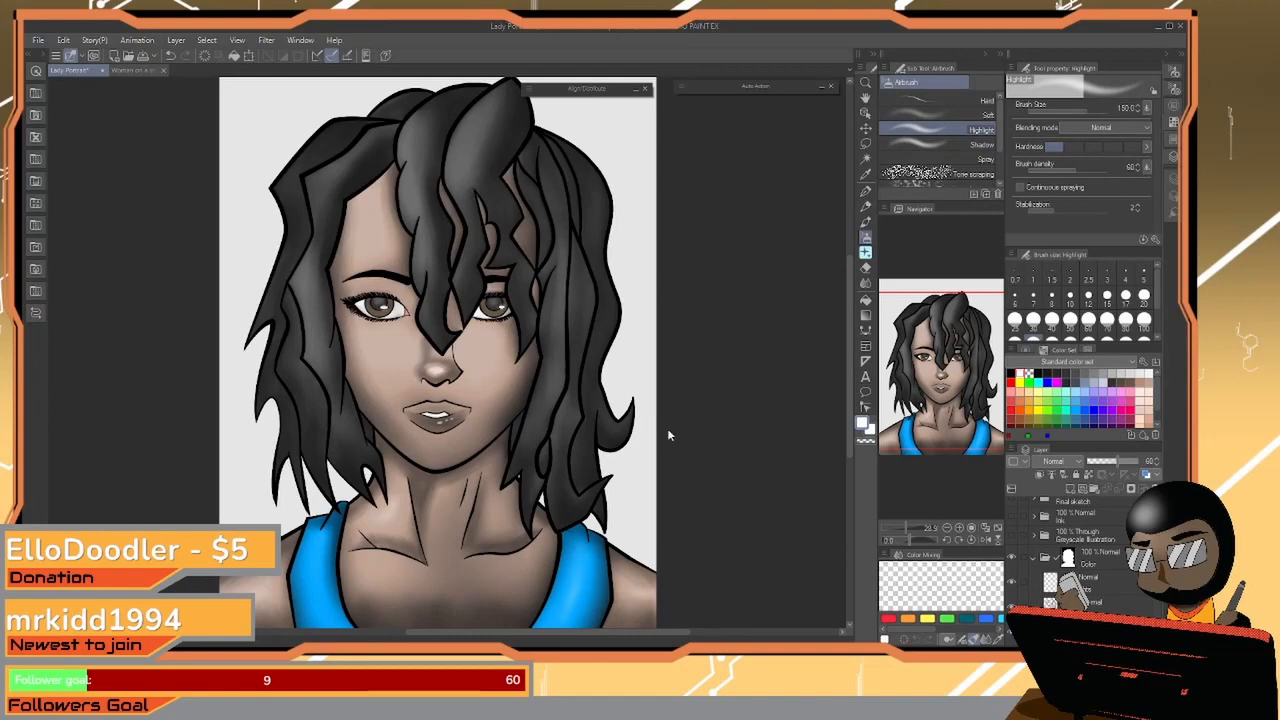
key(ctrl+0)
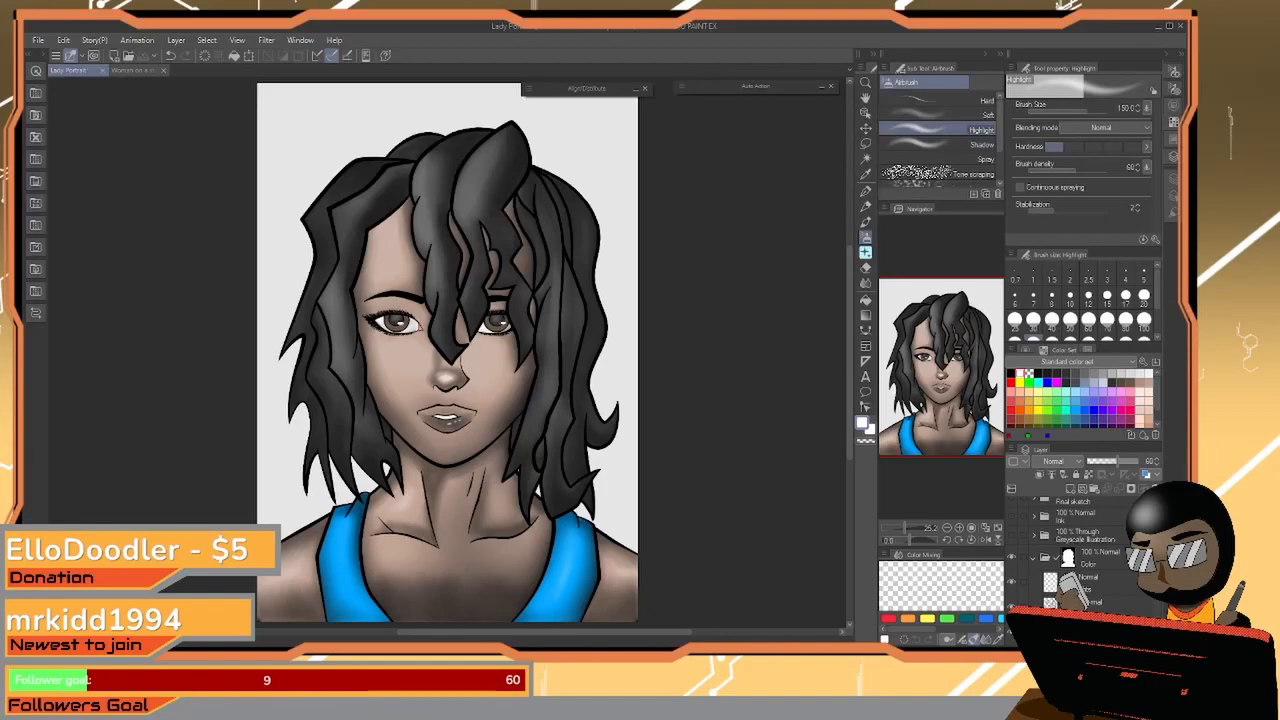
On the second layer of the Color folder, choose black and smooth the shading with the blend brush enlarged to size 70
click(1104, 603)
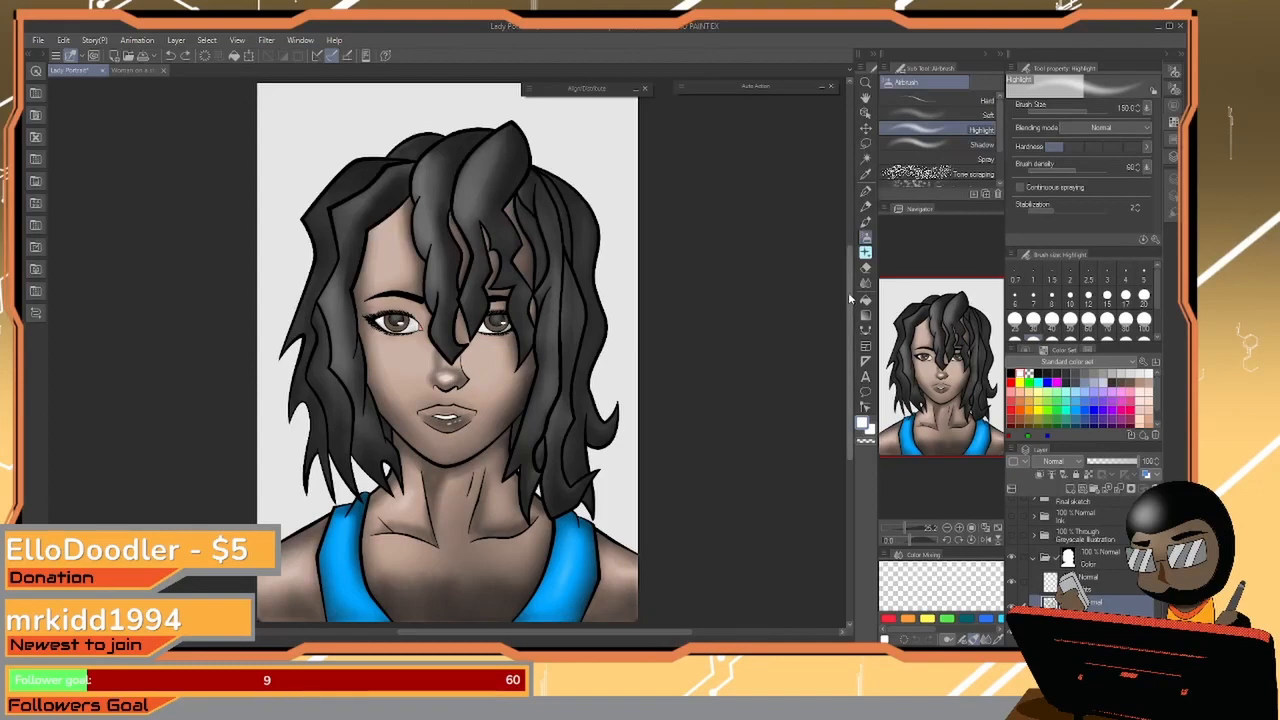
click(1012, 373)
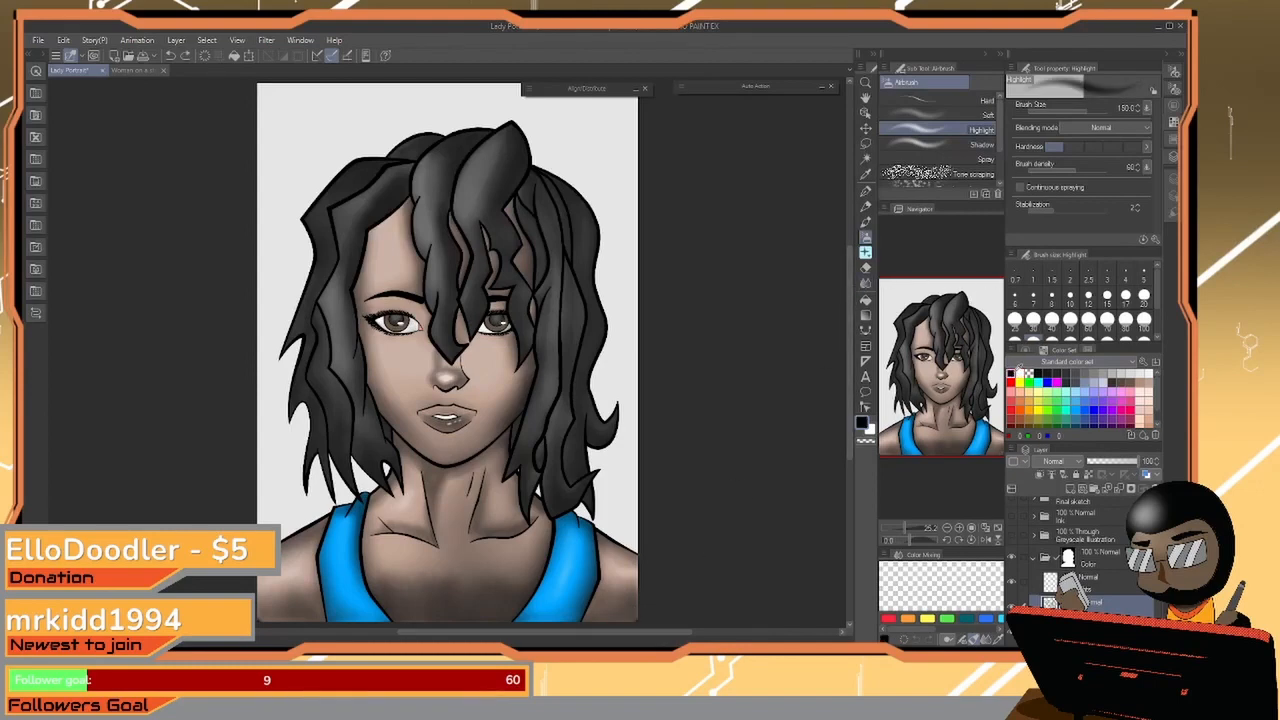
click(867, 284)
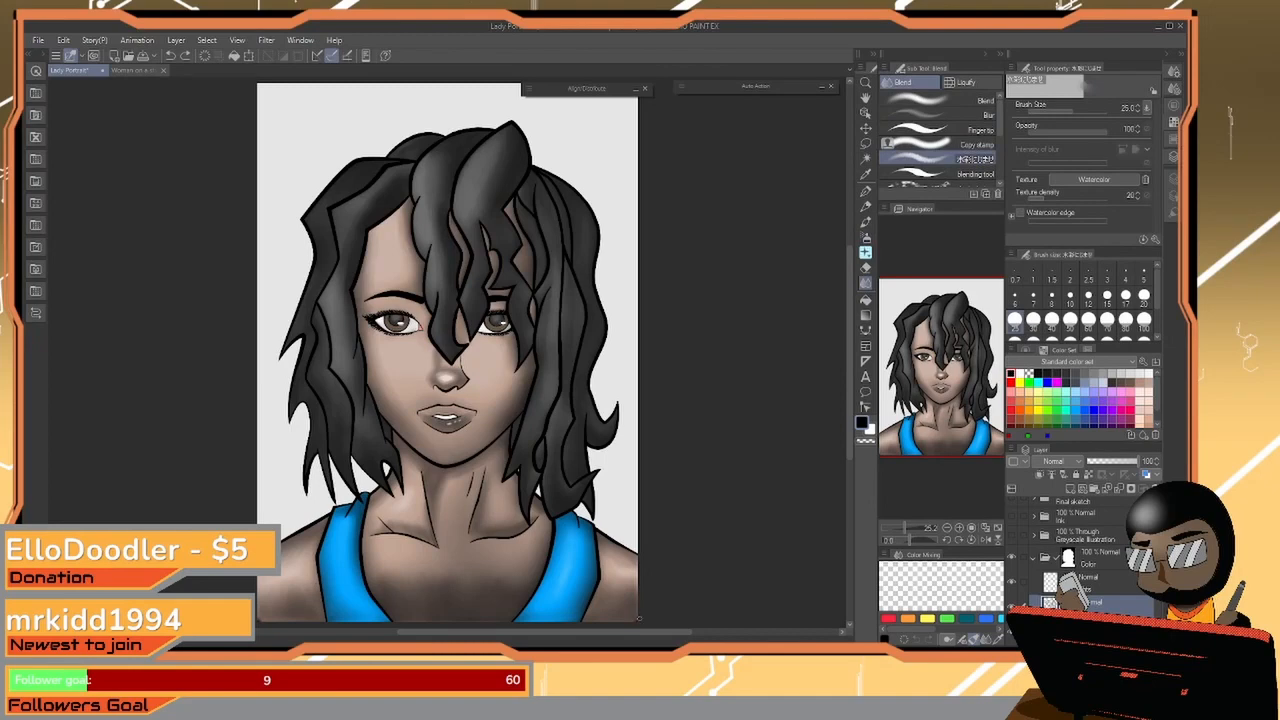
key(bracketright)
key(bracketright)
key(bracketright)
key(bracketright)
key(bracketright)
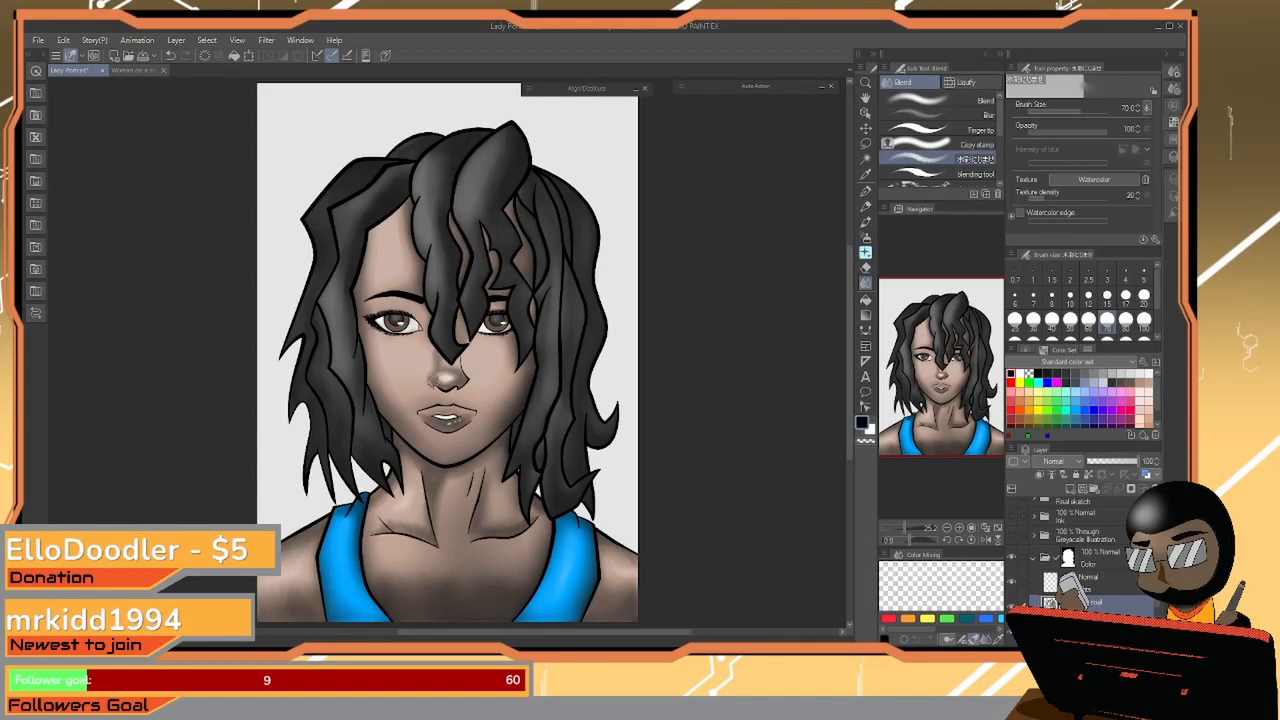
Smooth the shading on the chest and the lower part of the blue straps with the size 70 blend brush
scroll(509, 471, up, 5)
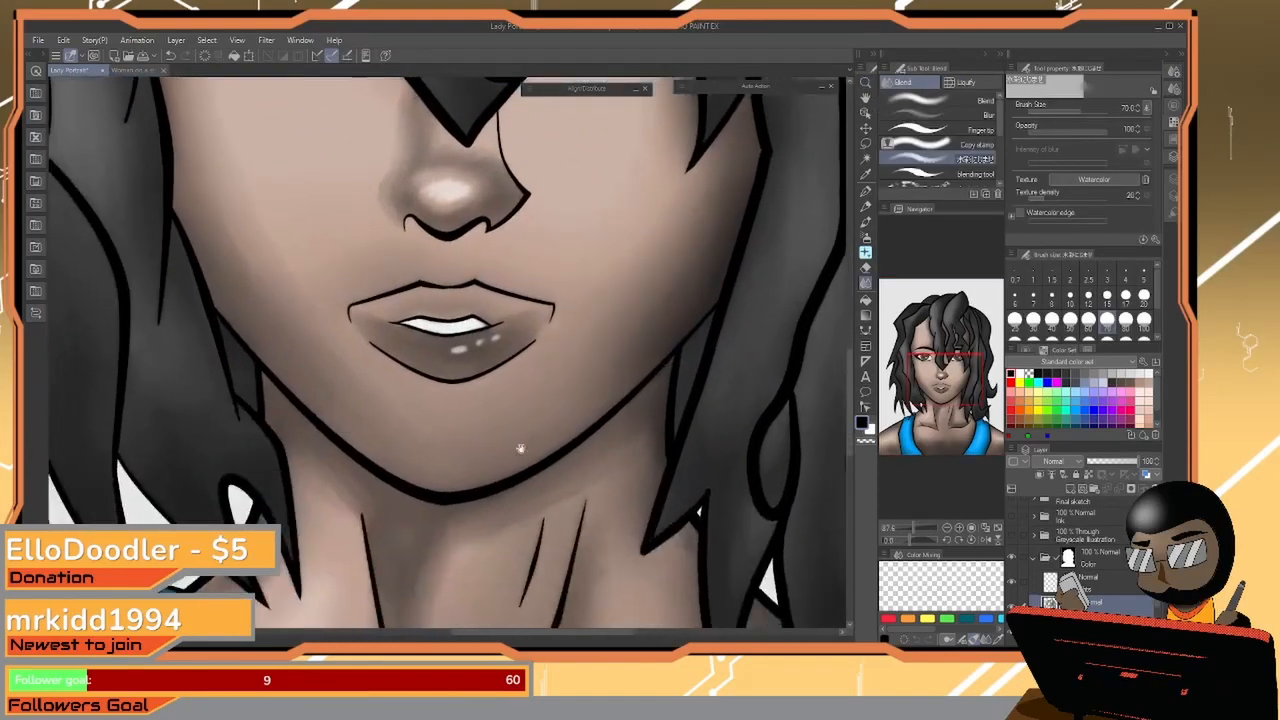
drag(520, 449, 521, 492)
drag(529, 426, 521, 515)
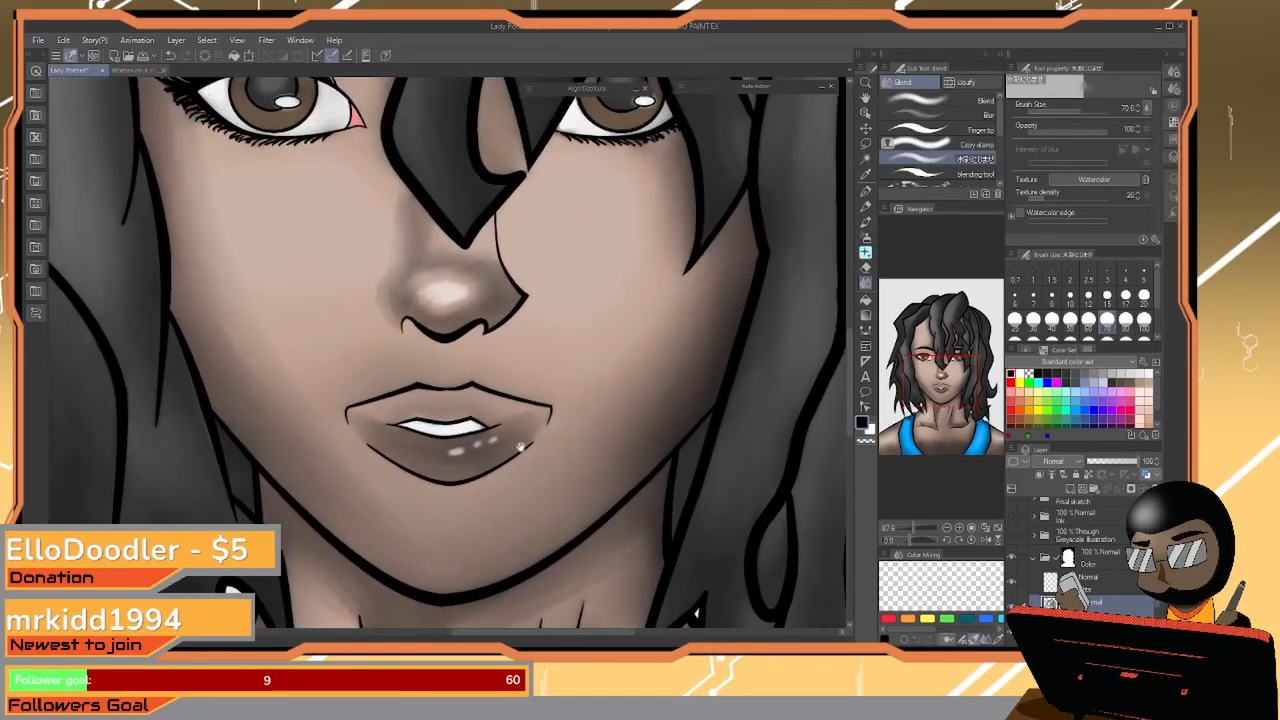
drag(522, 448, 539, 507)
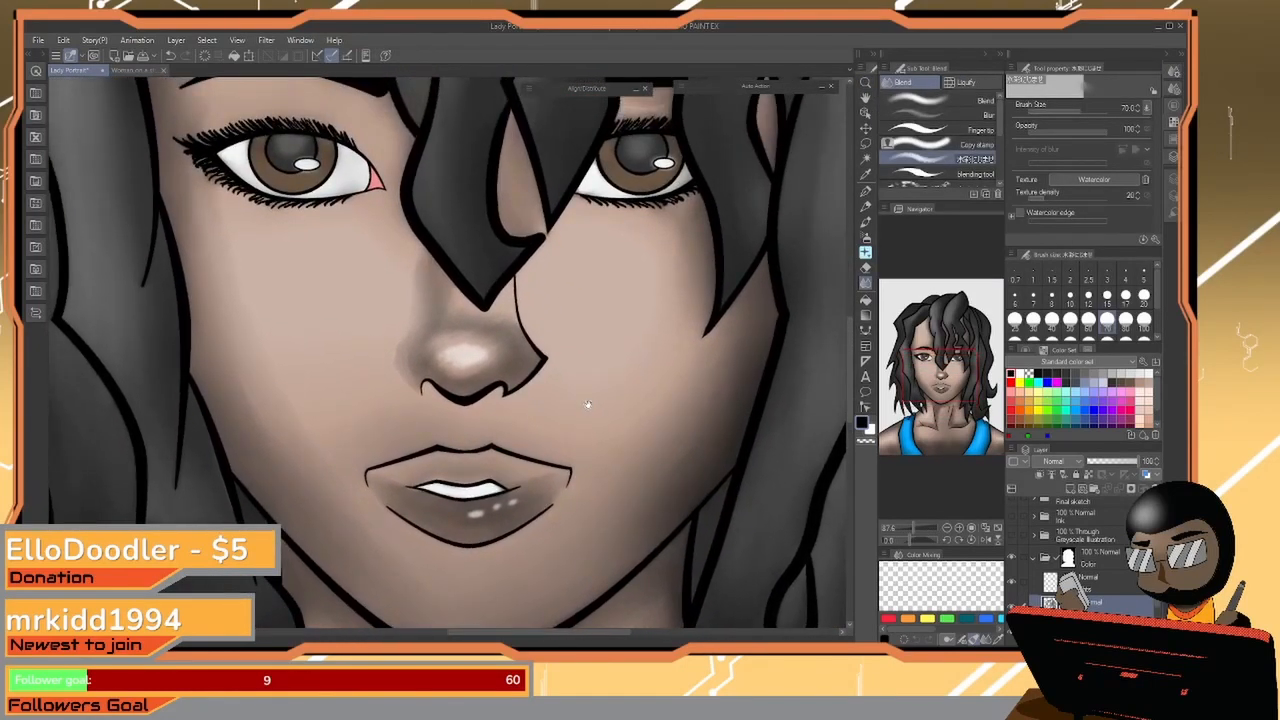
key(ctrl+space)
drag(540, 354, 660, 205)
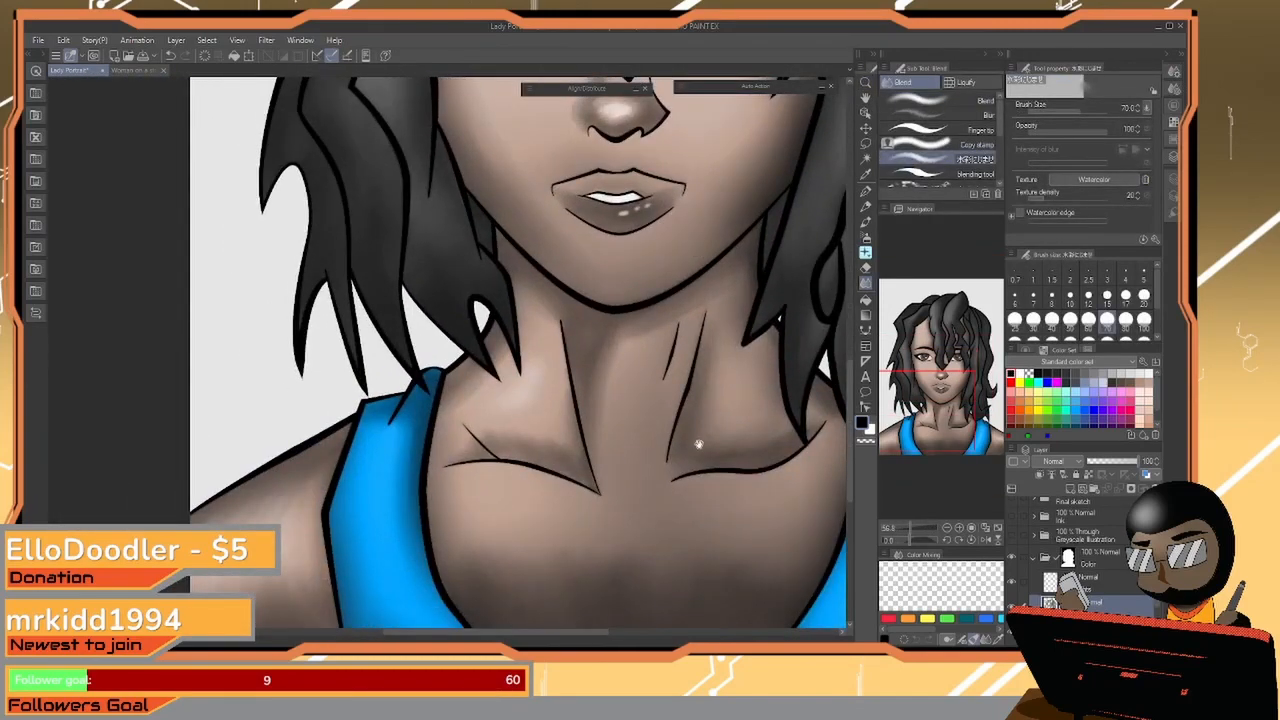
drag(698, 443, 649, 329)
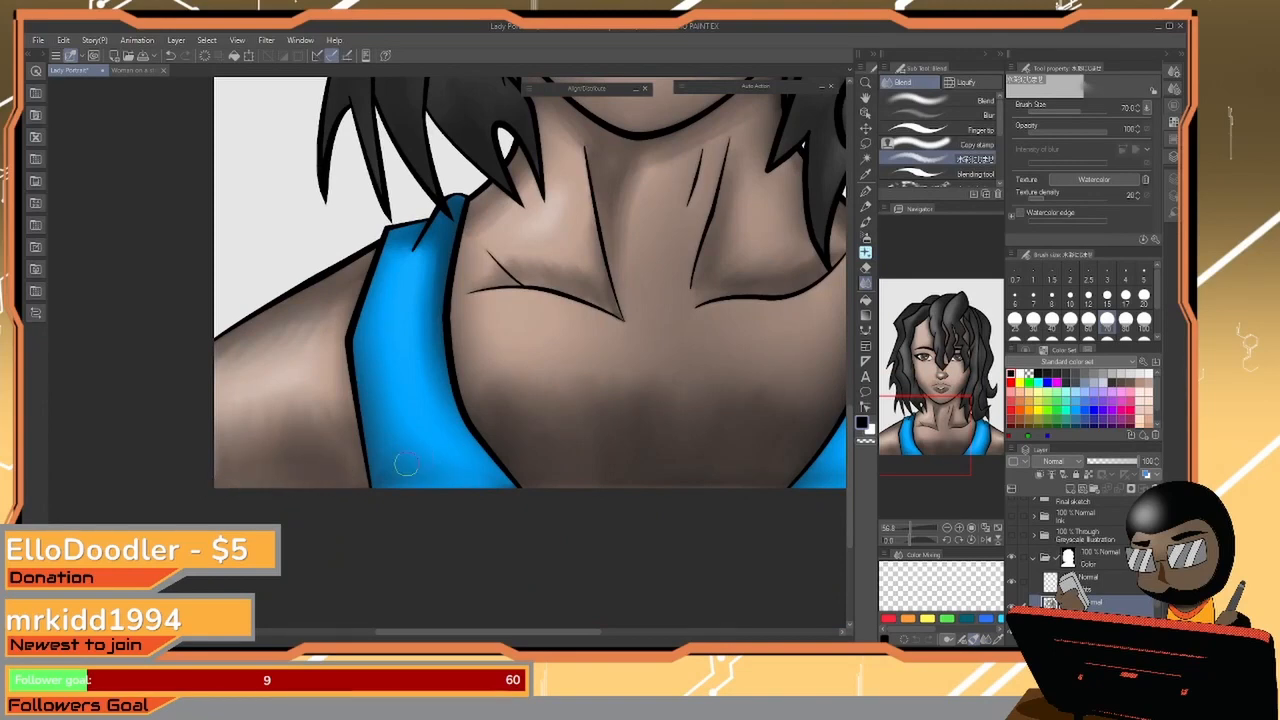
drag(383, 466, 409, 440)
mouse_move(682, 371)
mouse_down()
mouse_move(427, 300)
mouse_move(371, 321)
mouse_up()
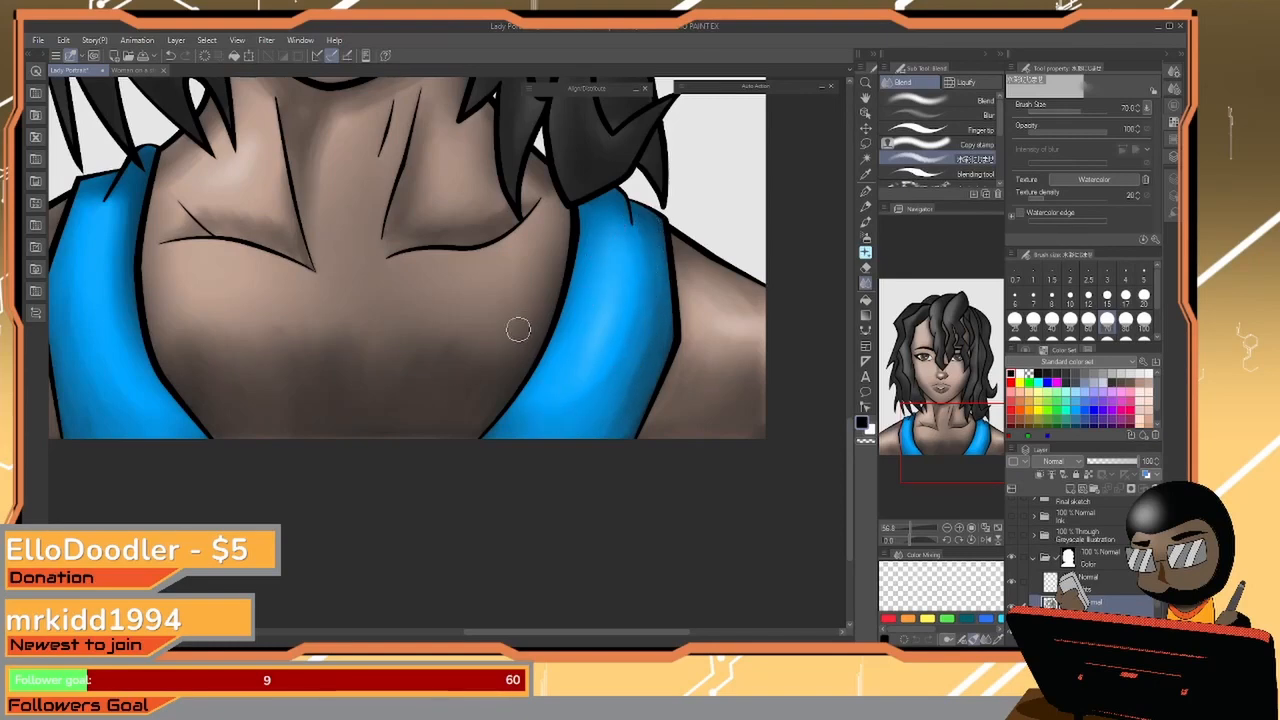
Blend the skin shading on the partly covered eyelid and the forehead patches between the hair strands at size 70
scroll(500, 349, up, 6)
scroll(573, 323, up, 10)
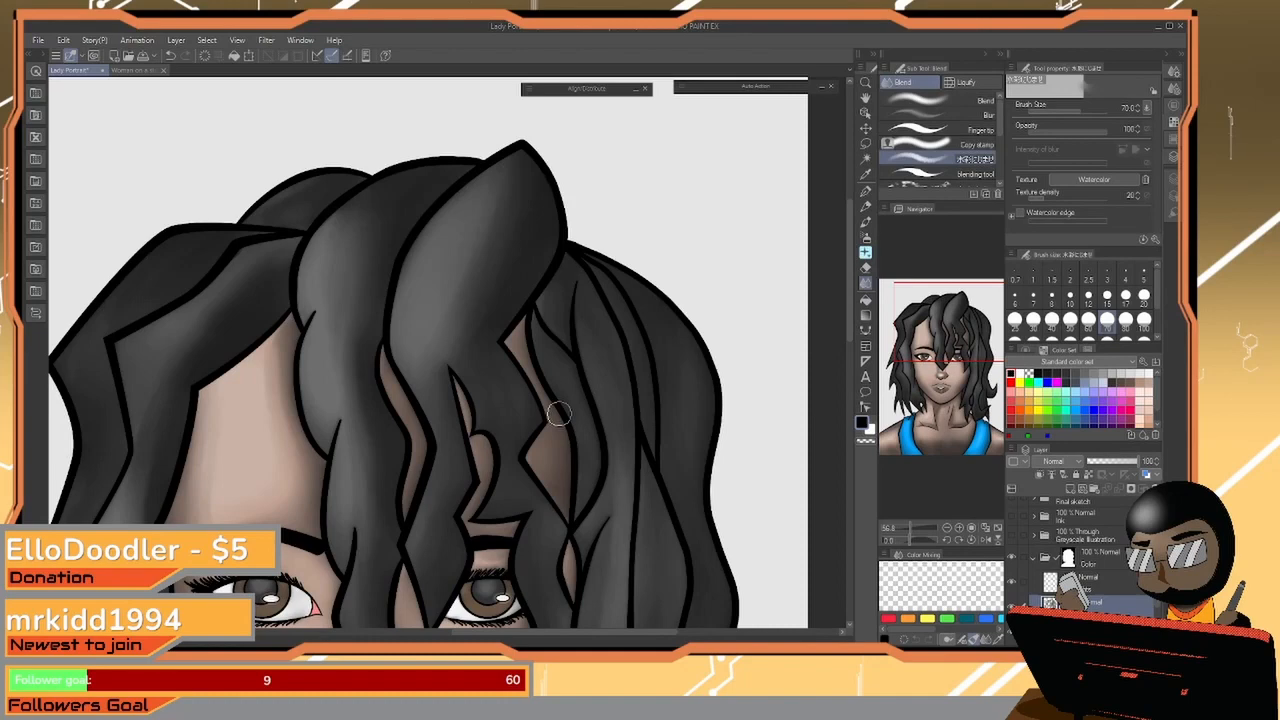
scroll(516, 415, down, 2)
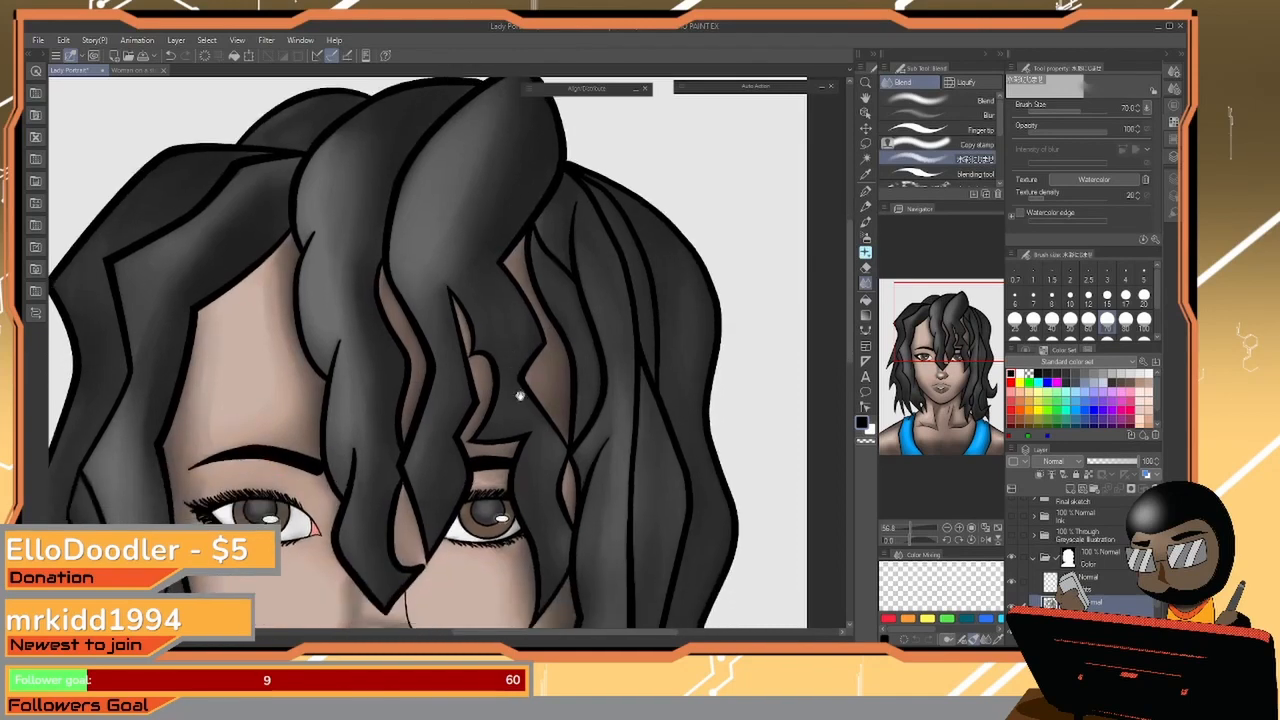
scroll(519, 396, down, 2)
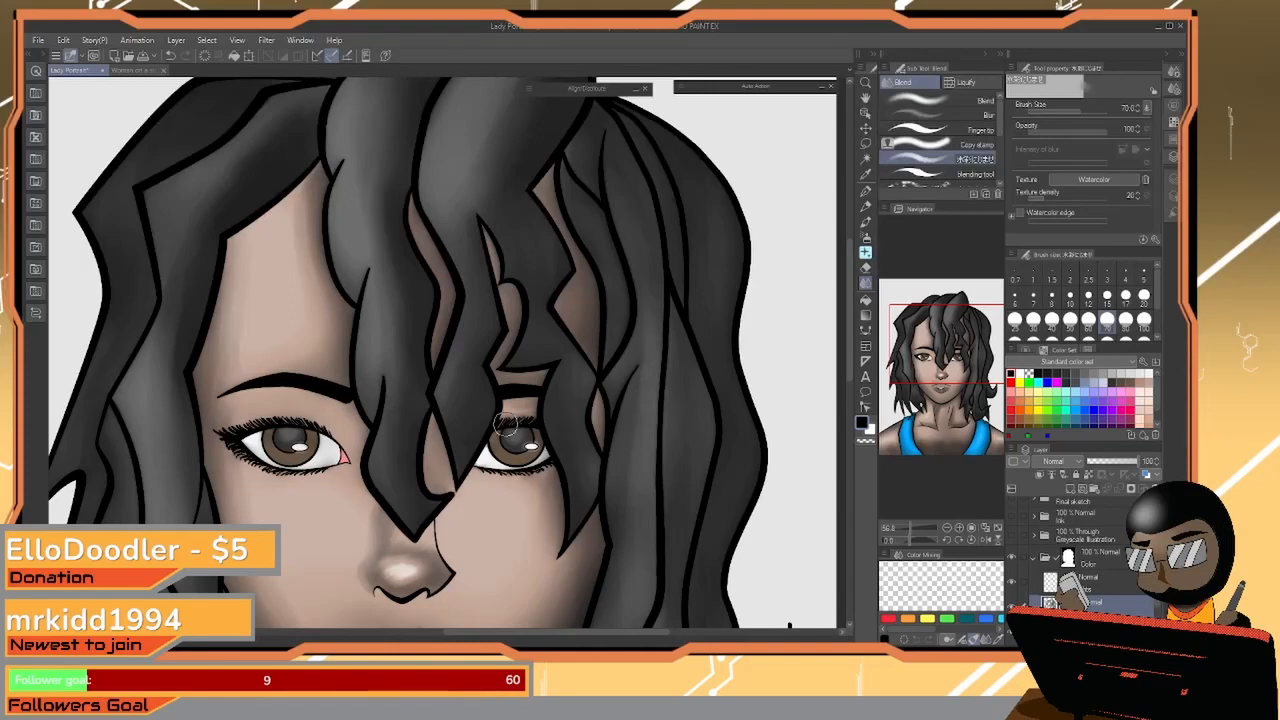
scroll(492, 415, up, 4)
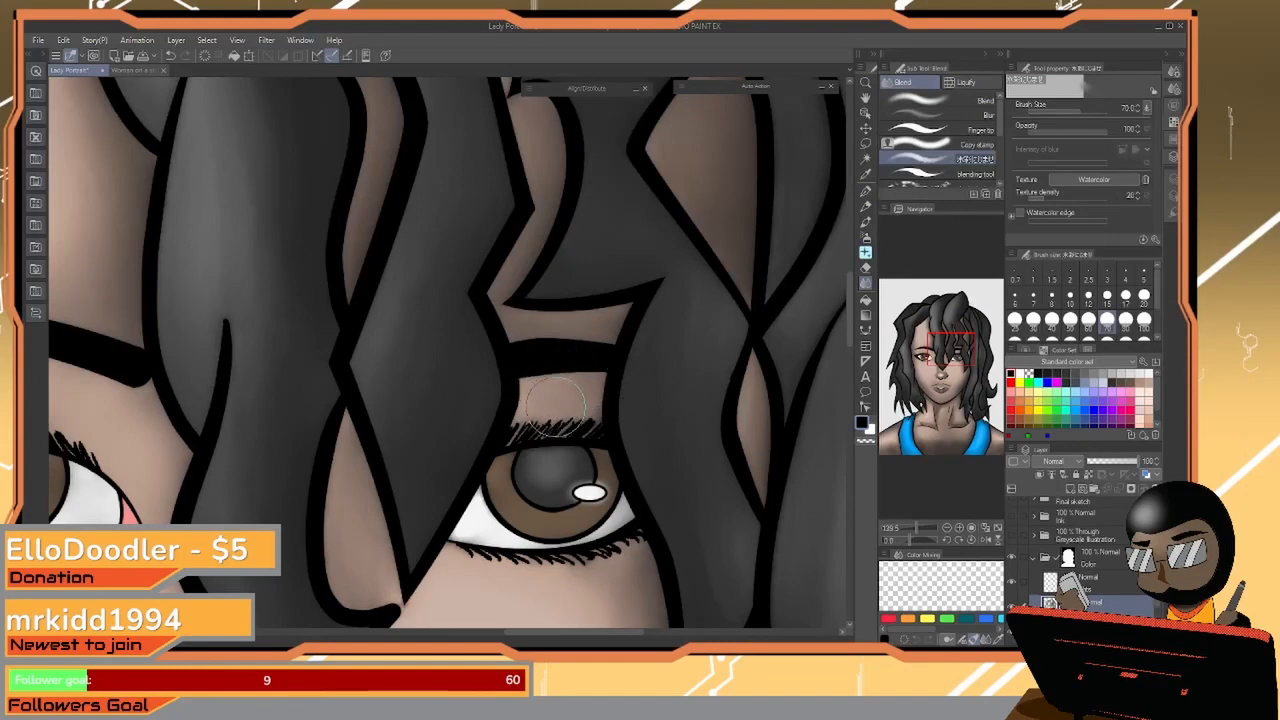
mouse_move(645, 371)
mouse_down()
mouse_move(643, 387)
mouse_move(620, 353)
mouse_up()
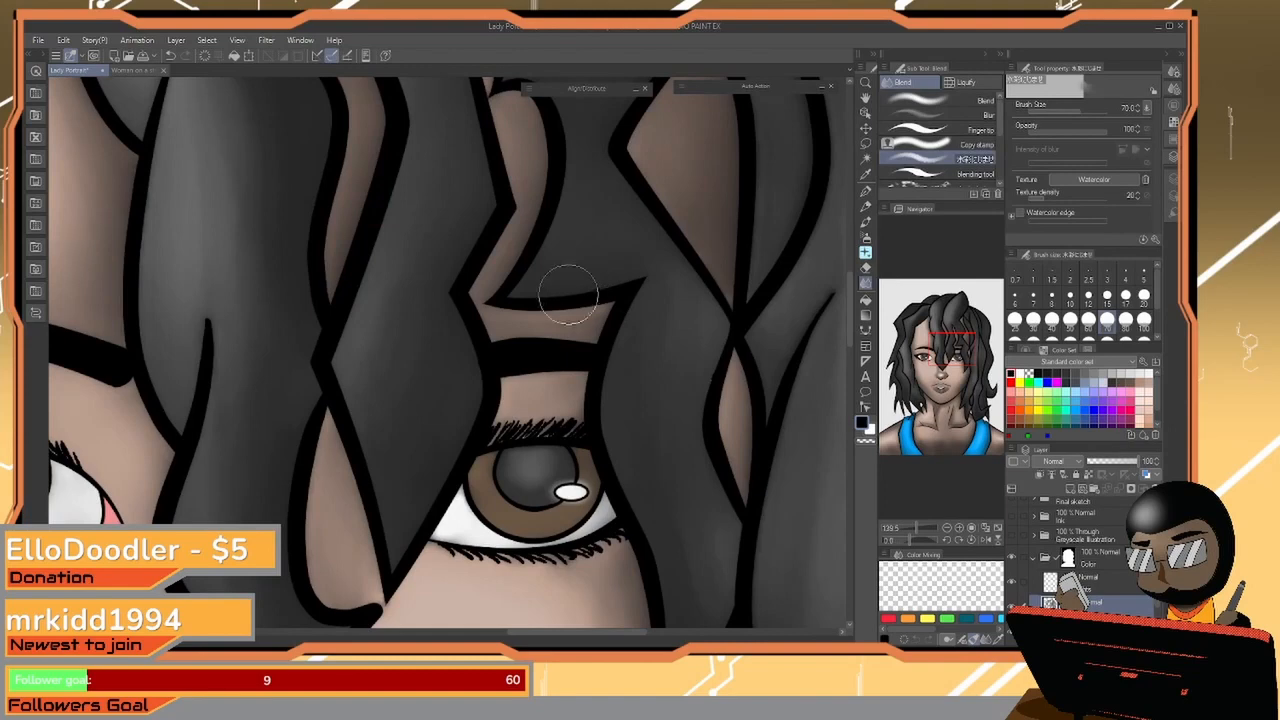
key(ctrl+space)
drag(539, 290, 575, 390)
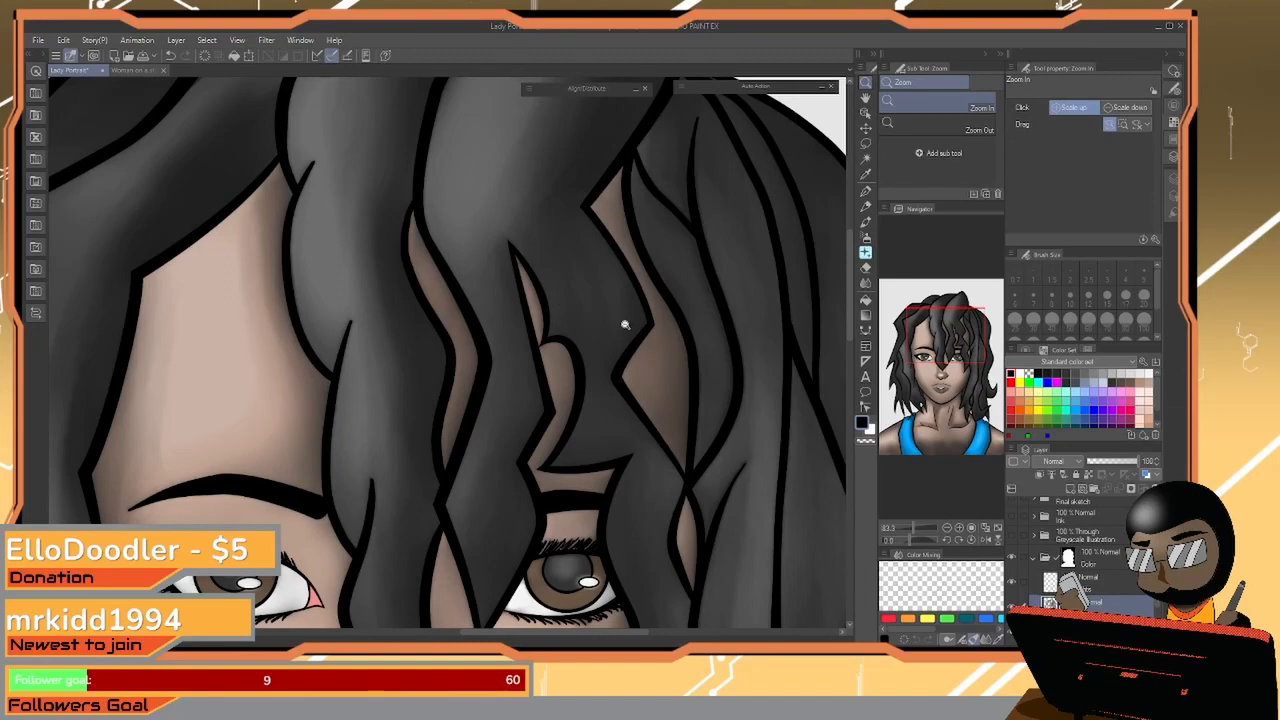
Examine the blended shading across the hair, forehead, face, neck and shoulders
drag(625, 341, 642, 411)
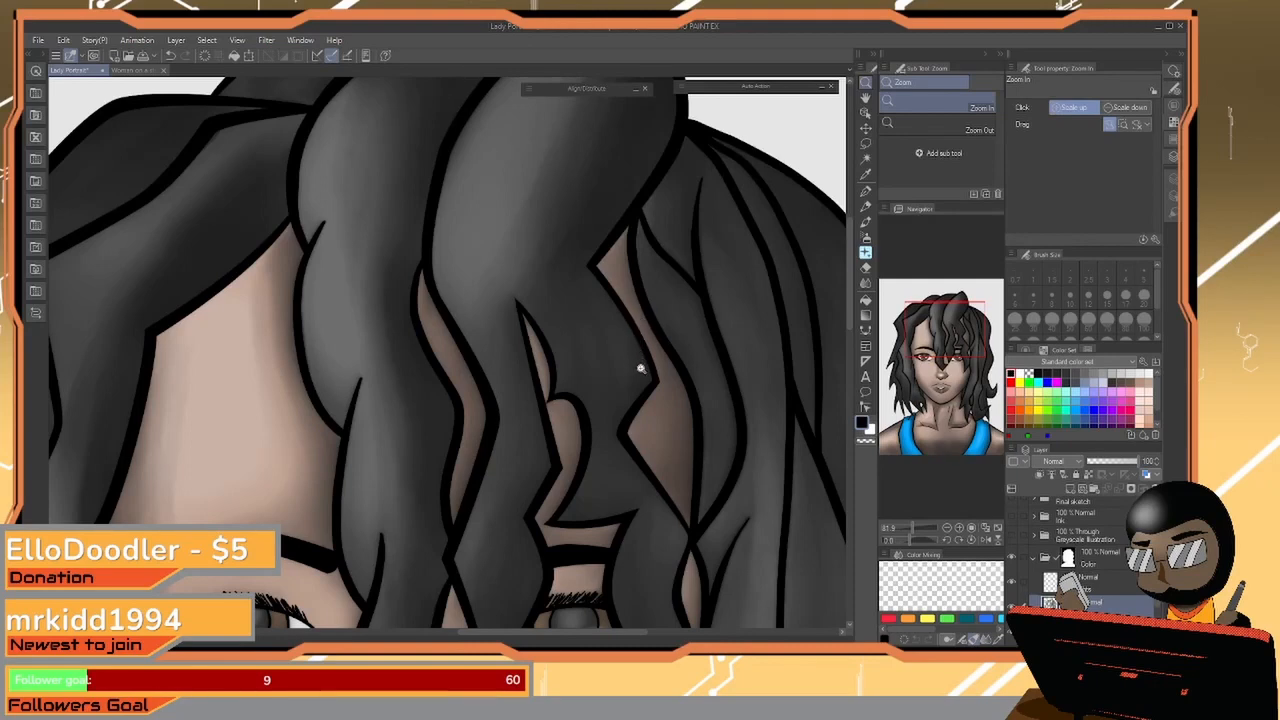
scroll(641, 461, down, 3)
scroll(628, 450, up, 3)
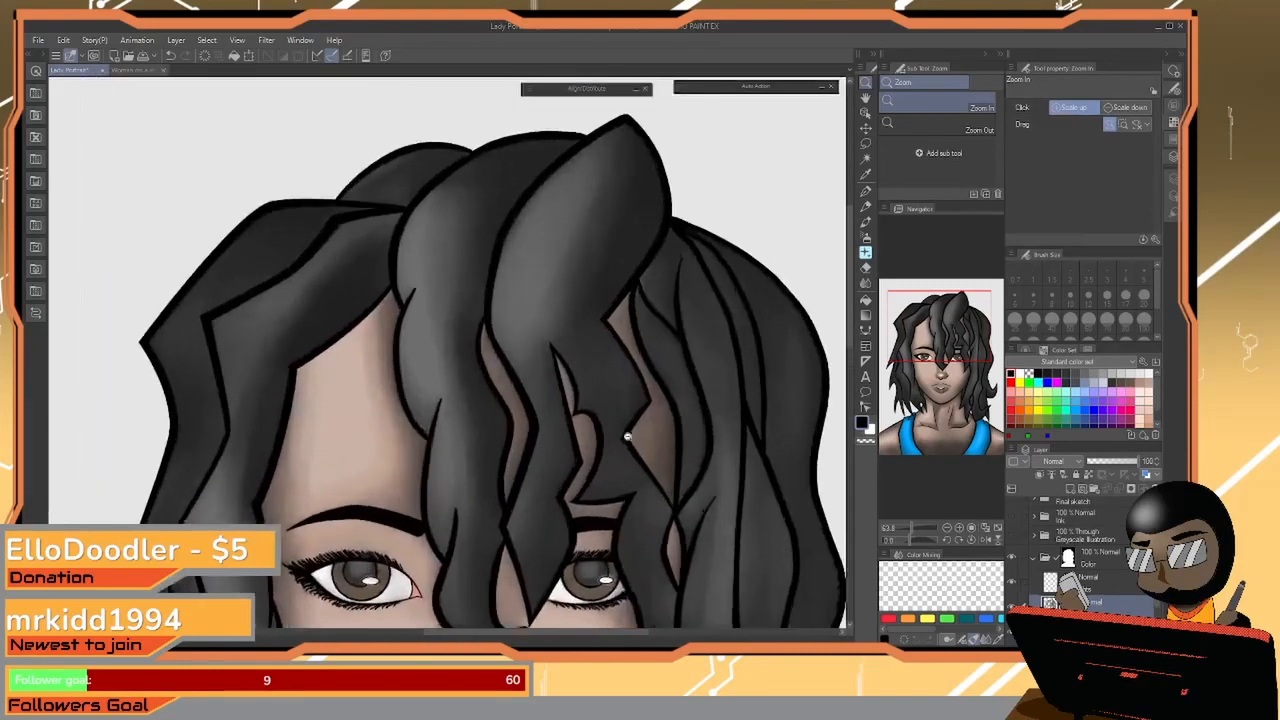
scroll(634, 471, down, 5)
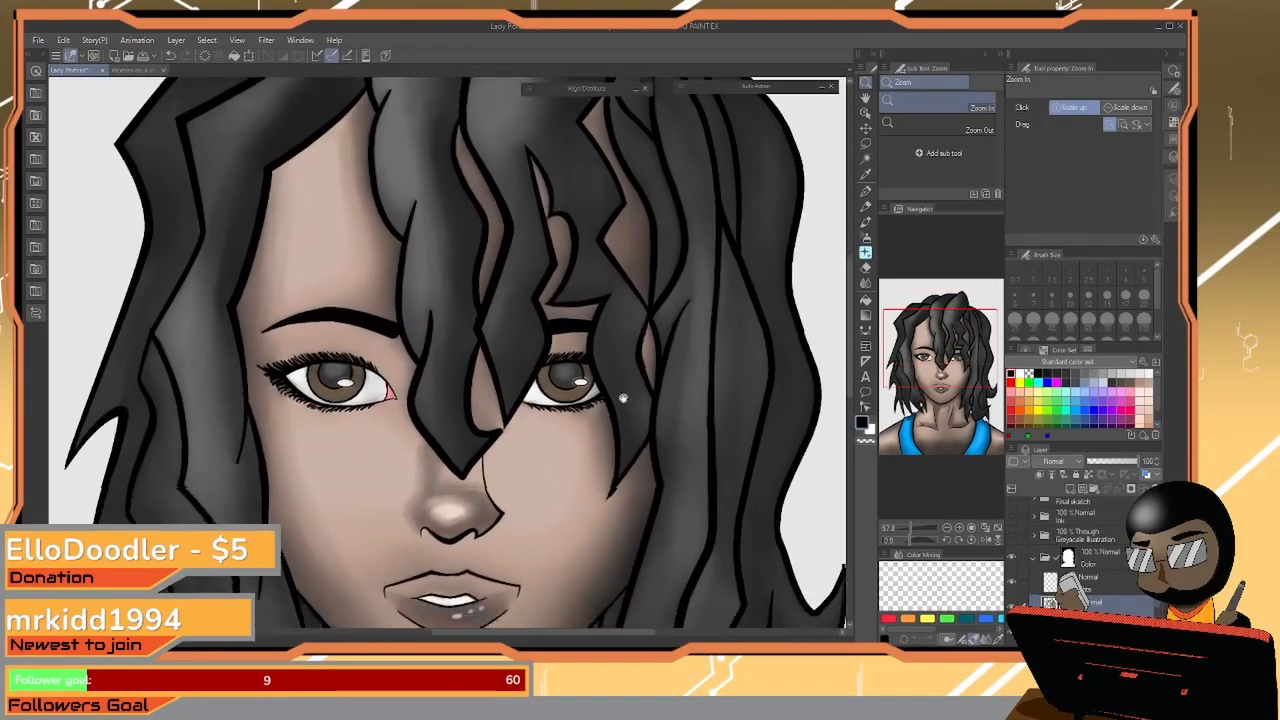
scroll(620, 425, down, 3)
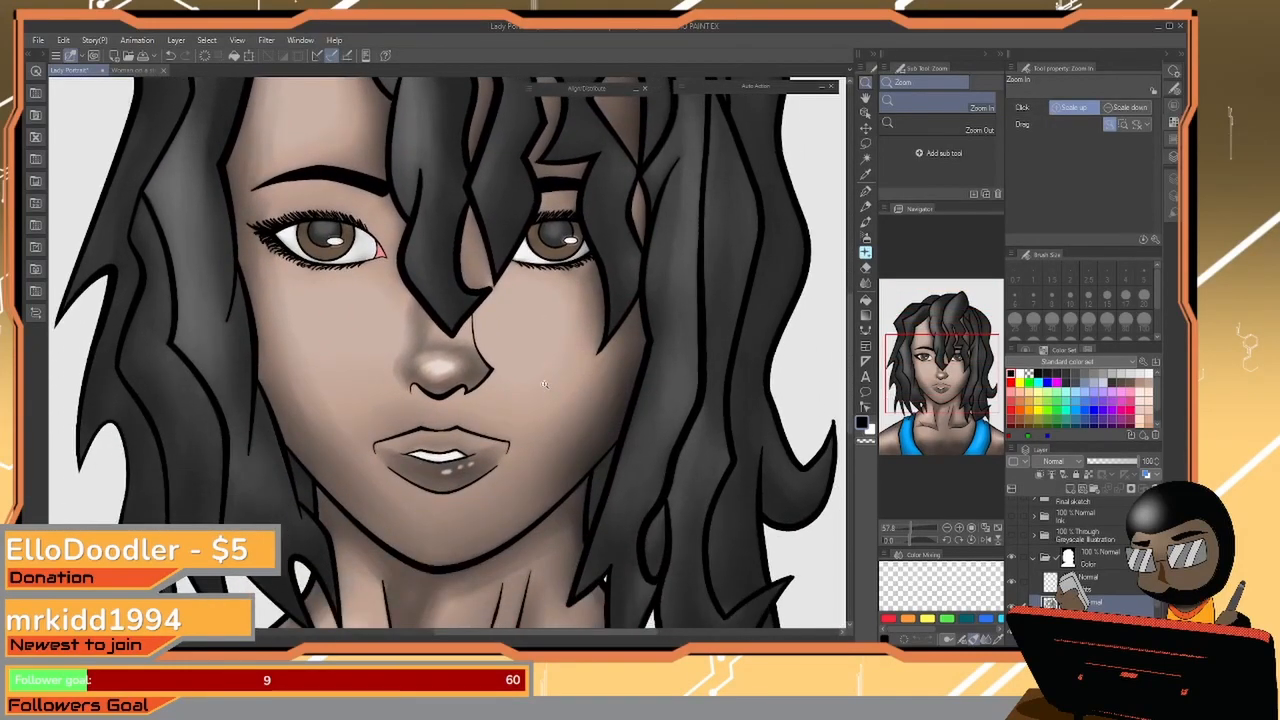
scroll(546, 400, down, 5)
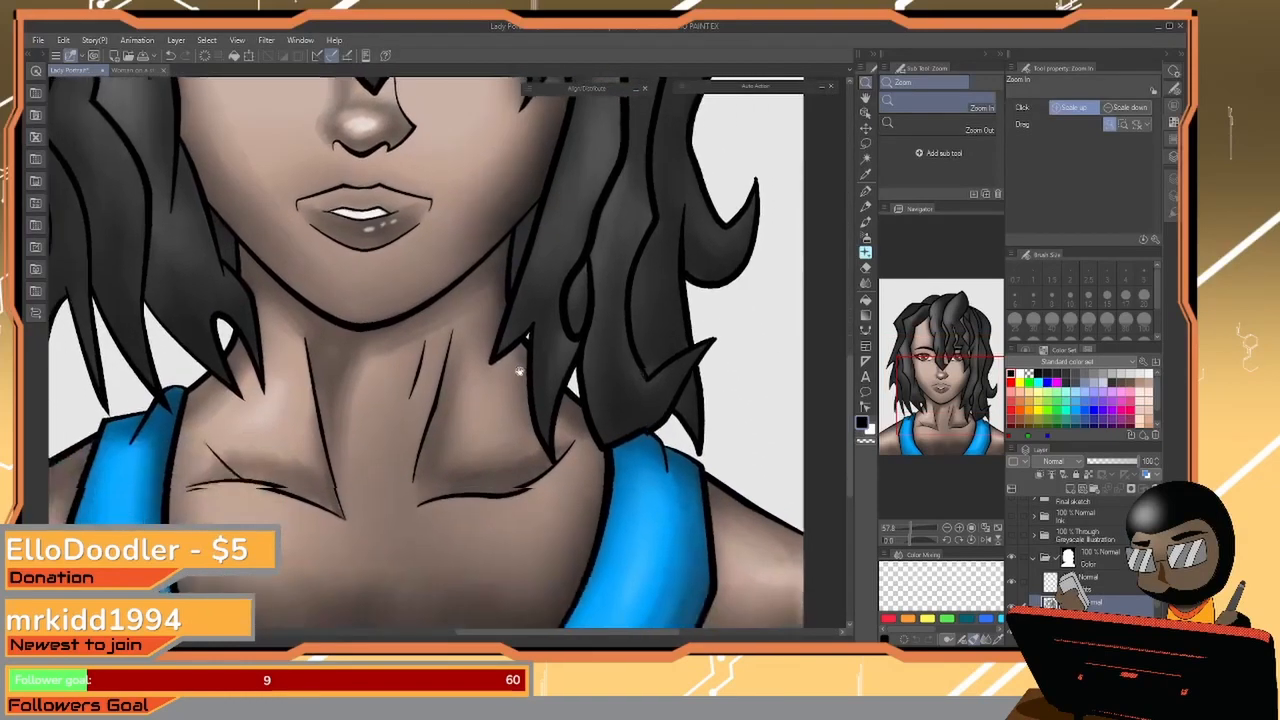
drag(515, 402, 503, 343)
scroll(538, 446, up, 7)
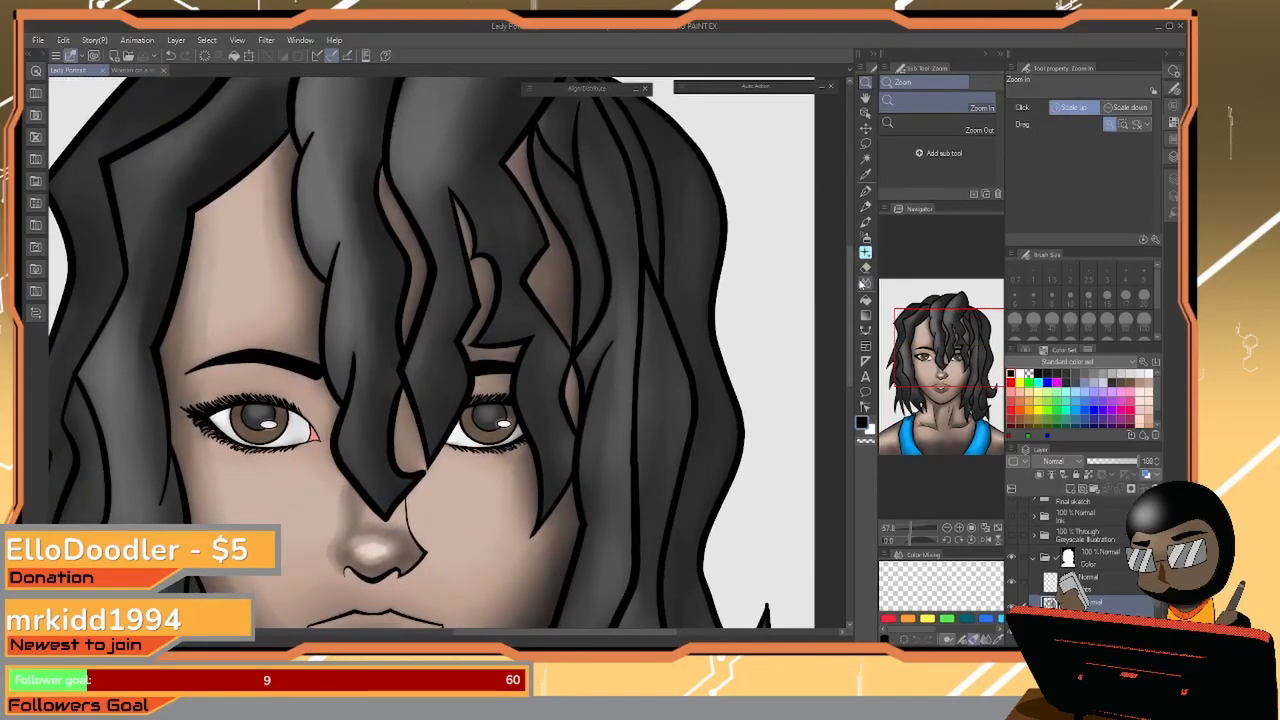
Darken the forehead skin between the hair strands with black Opaque watercolor at size 40 and smooth it with the blend brush
click(865, 221)
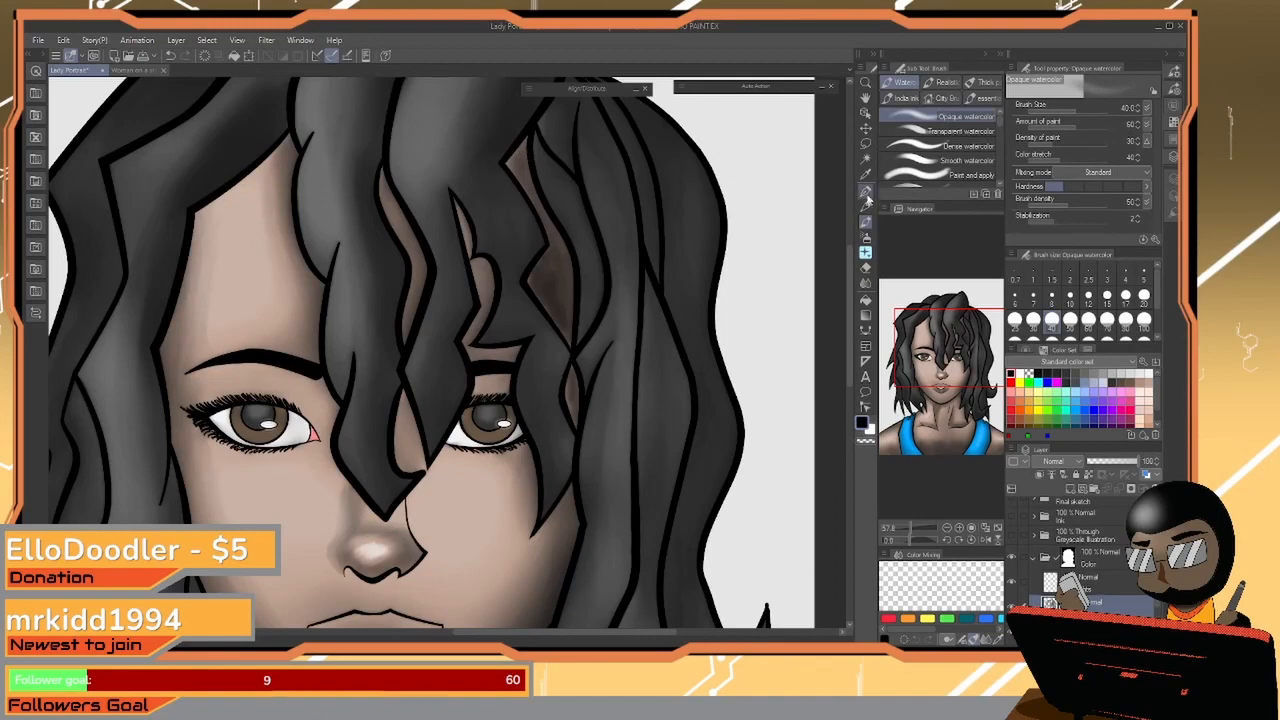
click(866, 285)
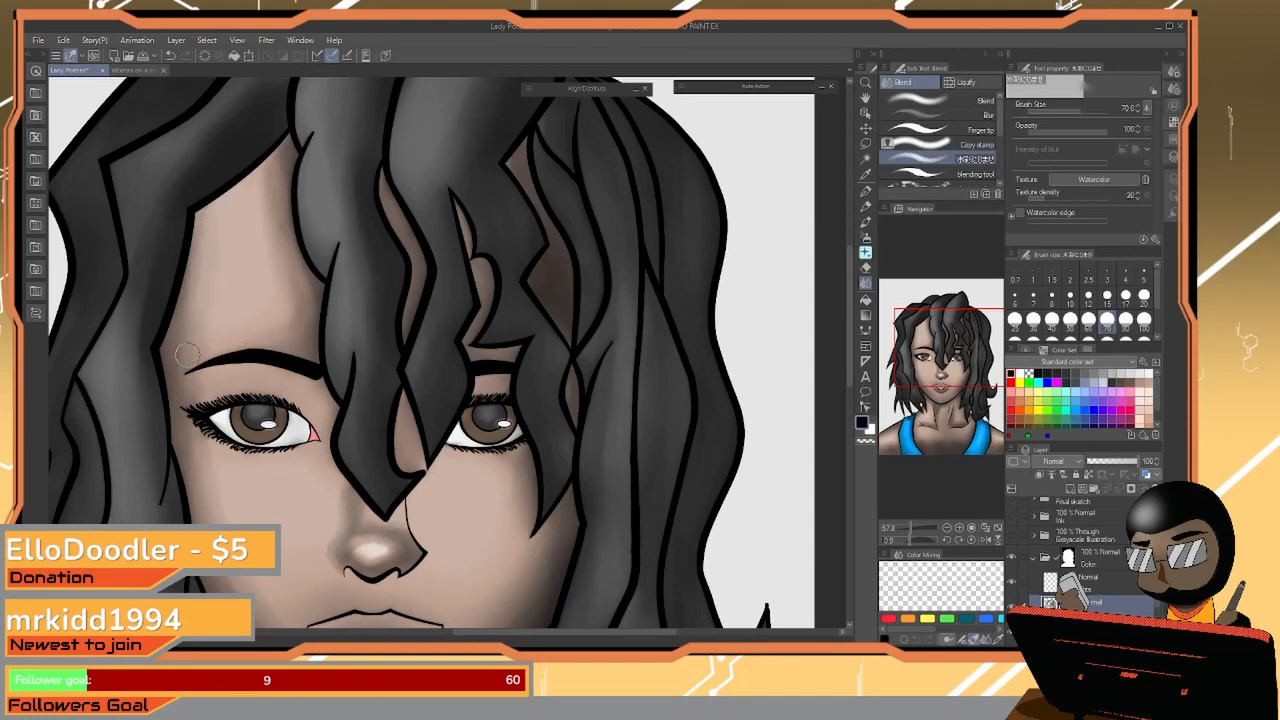
Hide the highlight layer, then select the flat color layer beneath the shading and unlock it
scroll(251, 410, down, 3)
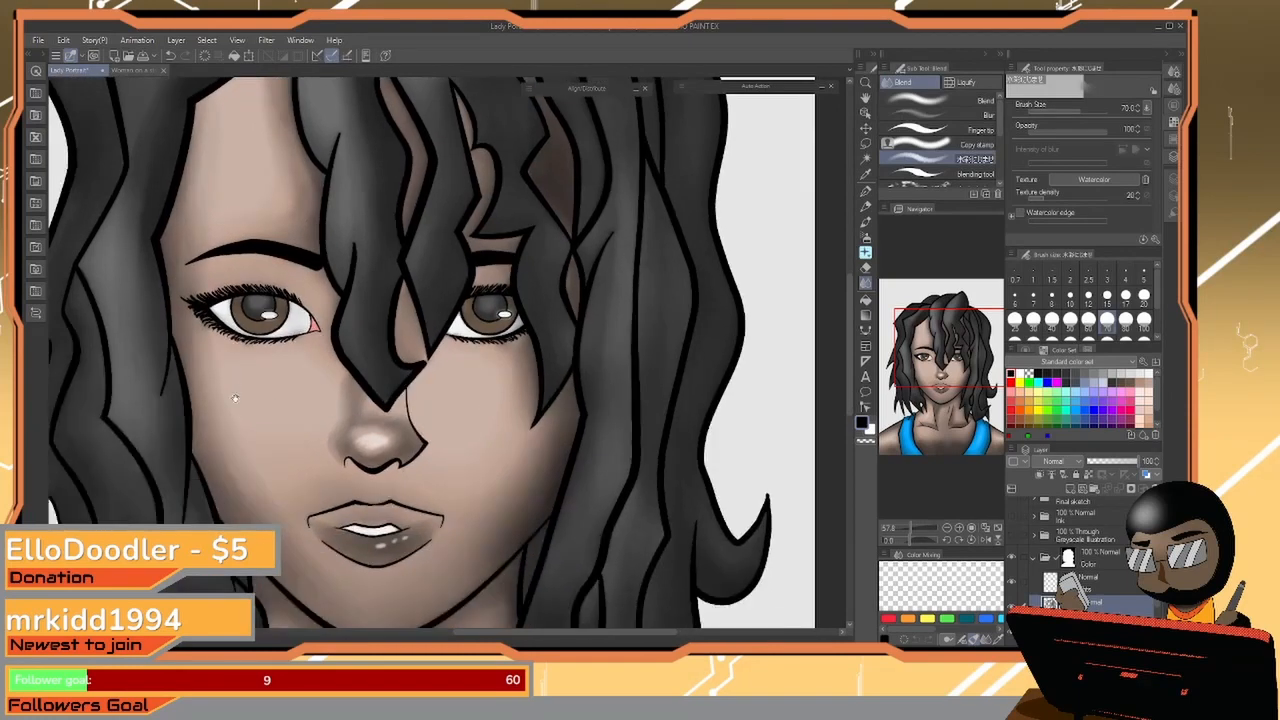
mouse_move(251, 410)
mouse_down()
mouse_move(302, 552)
mouse_move(293, 524)
mouse_up()
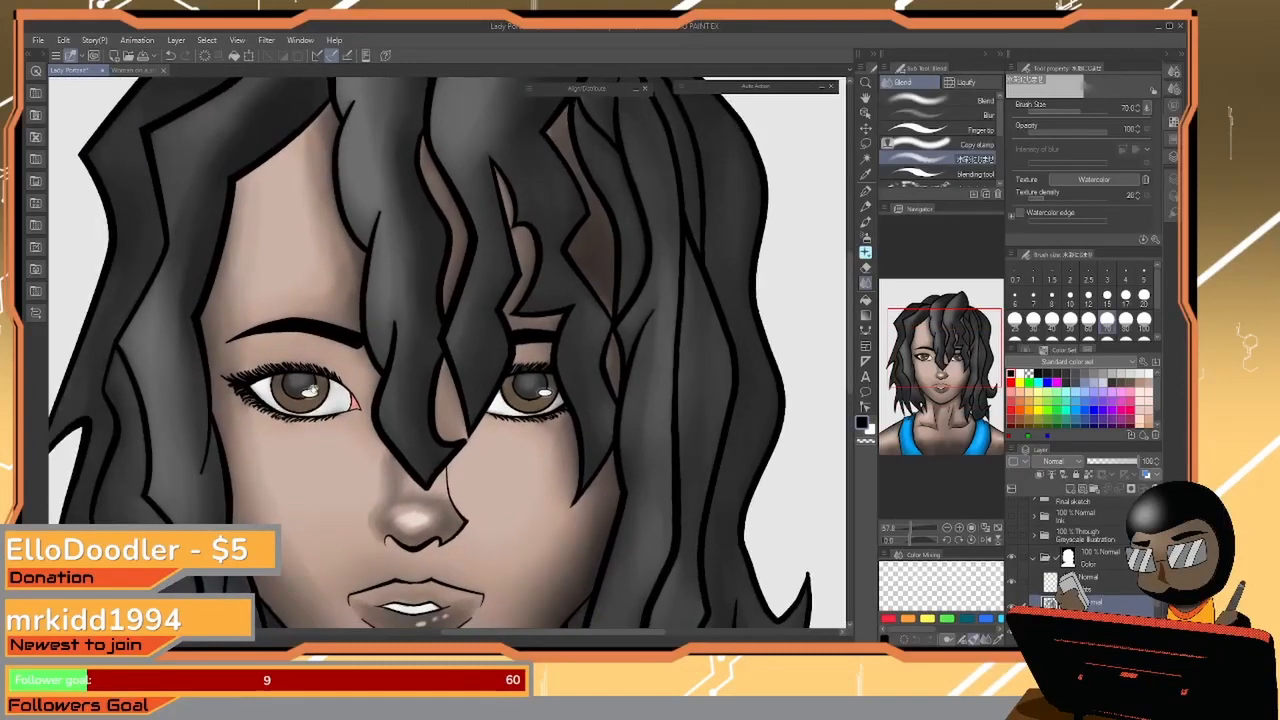
click(1064, 583)
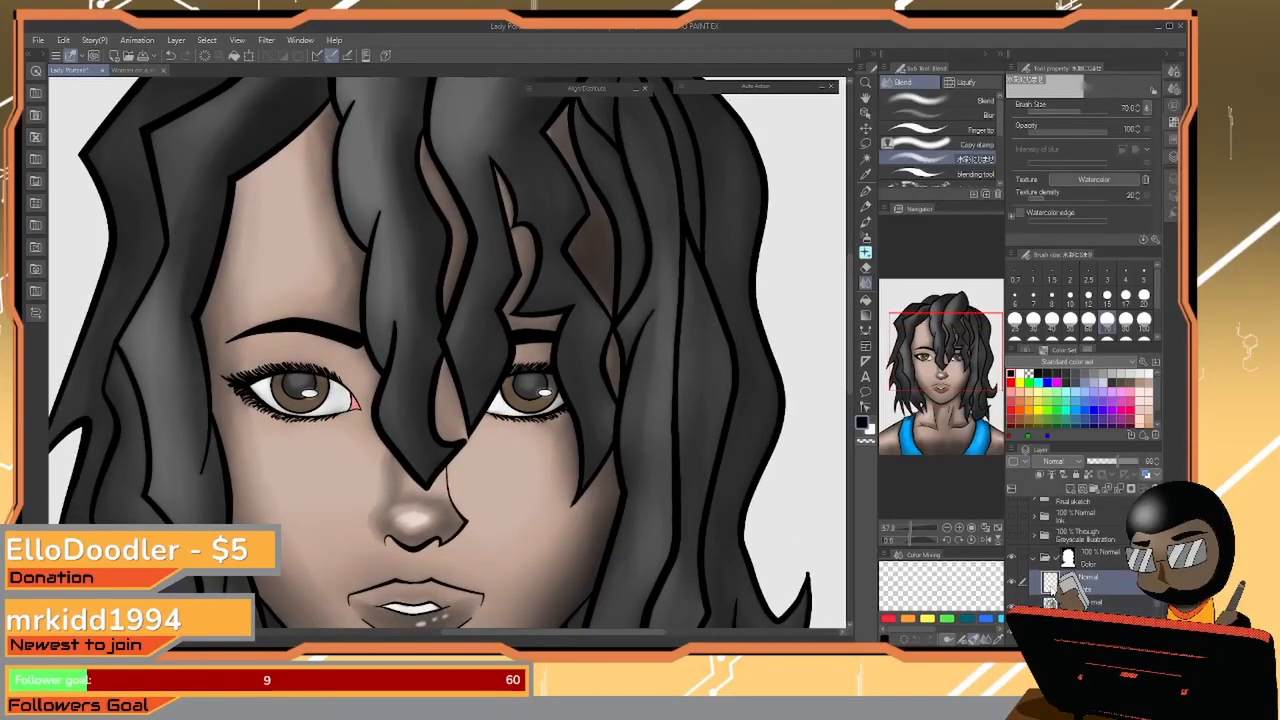
click(1012, 581)
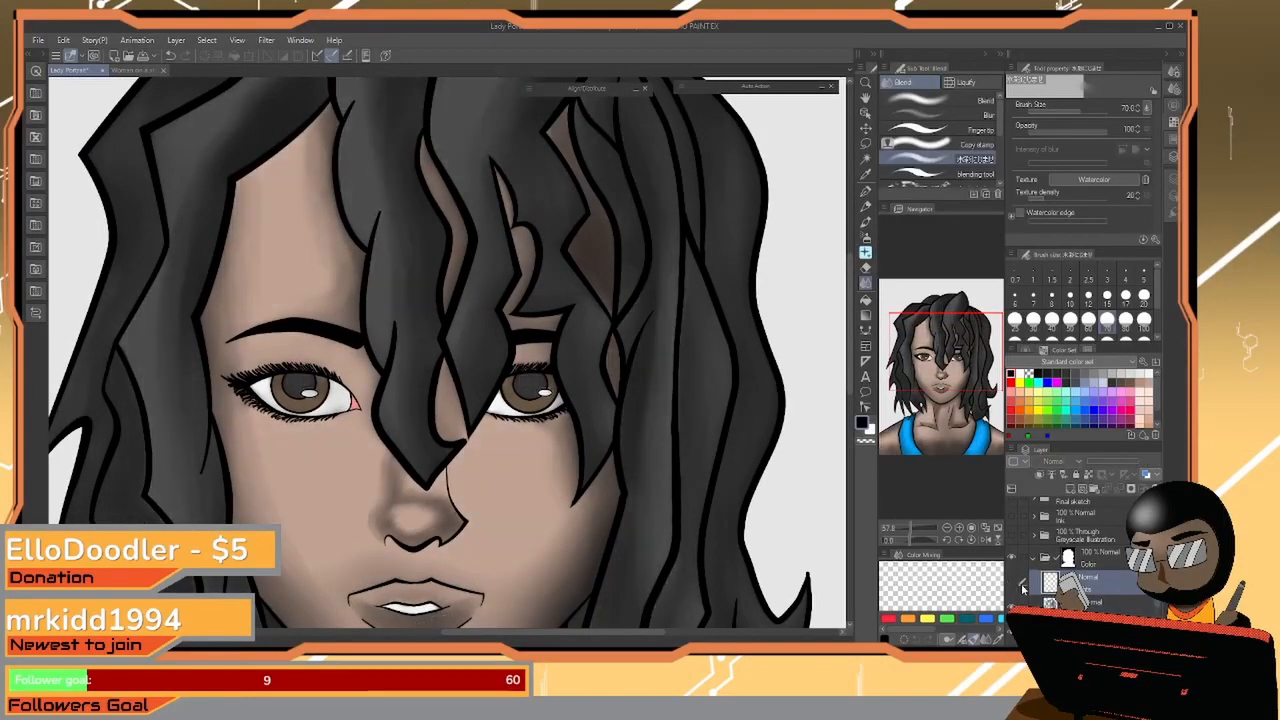
click(1062, 622)
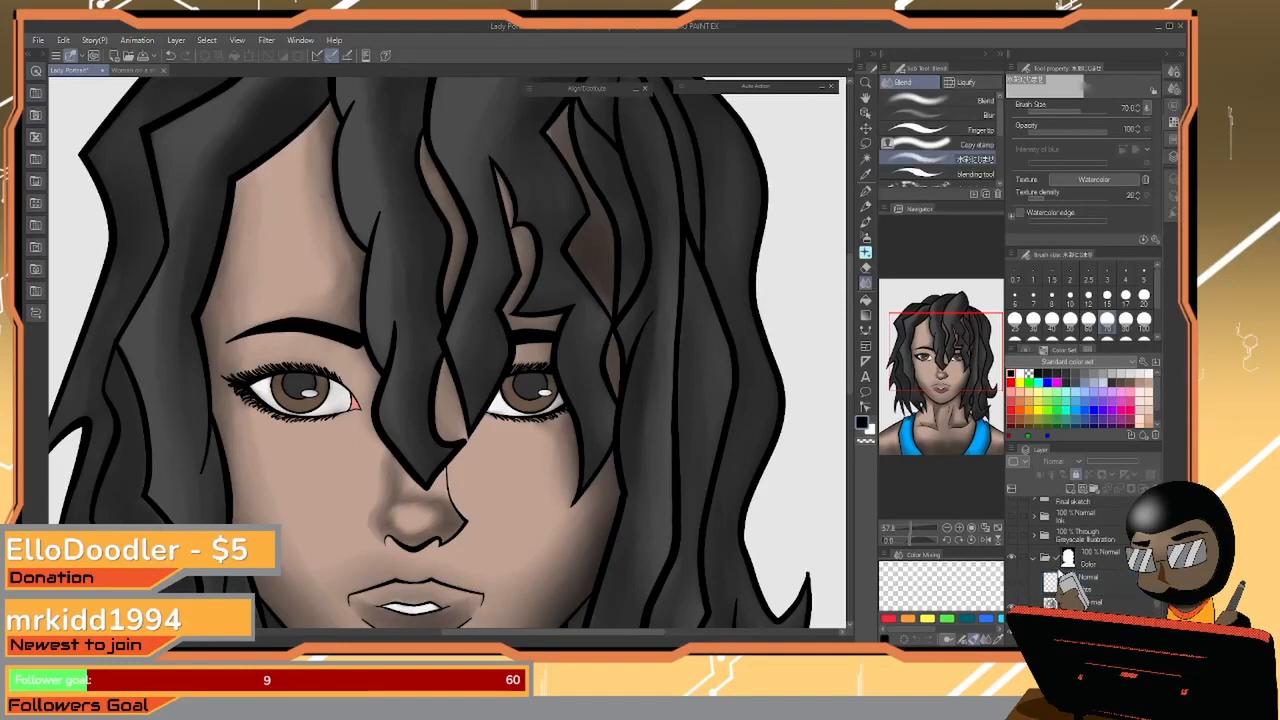
click(1077, 474)
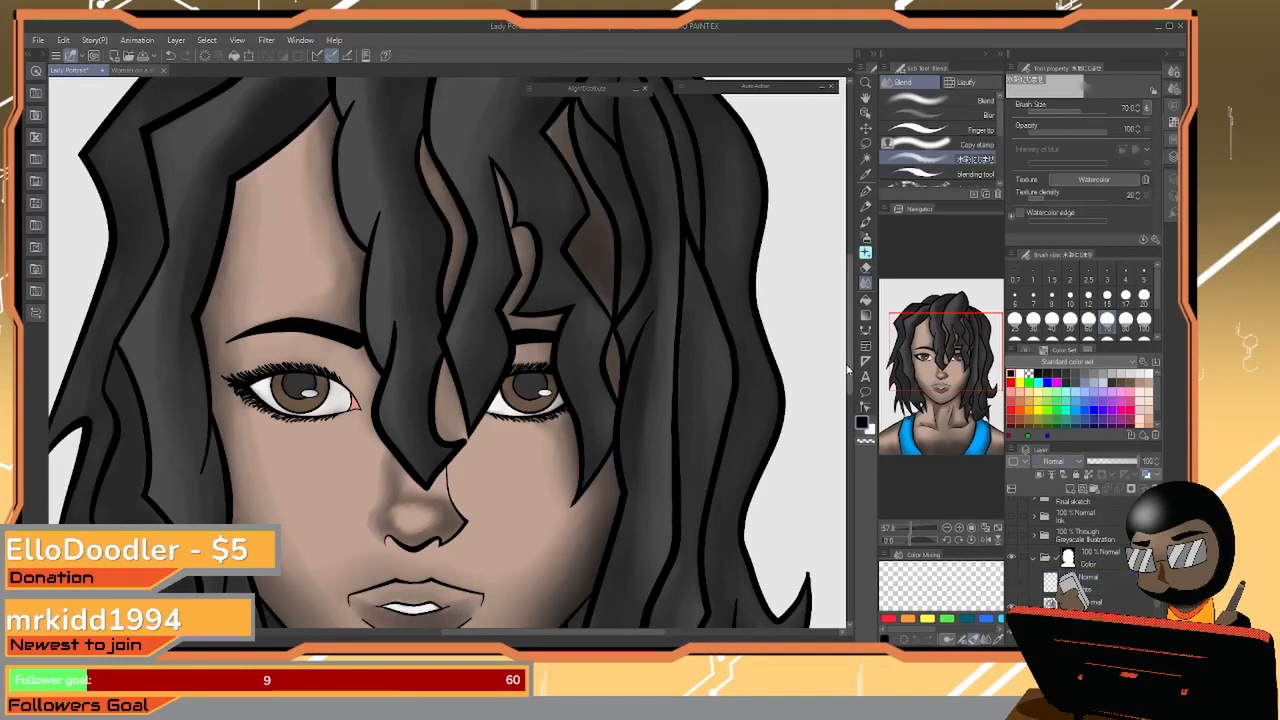
Hide the shading layer and fill both pupils with a near-black gray using the Refer other layers fill
click(866, 299)
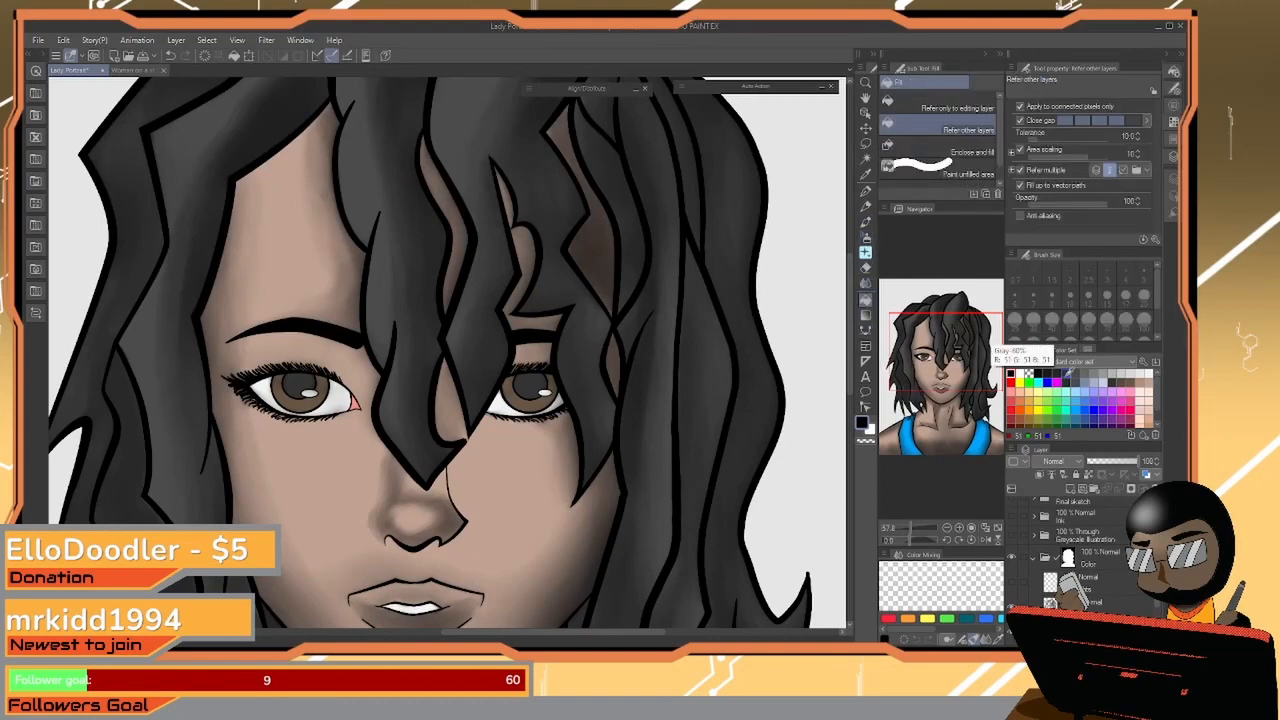
click(1060, 371)
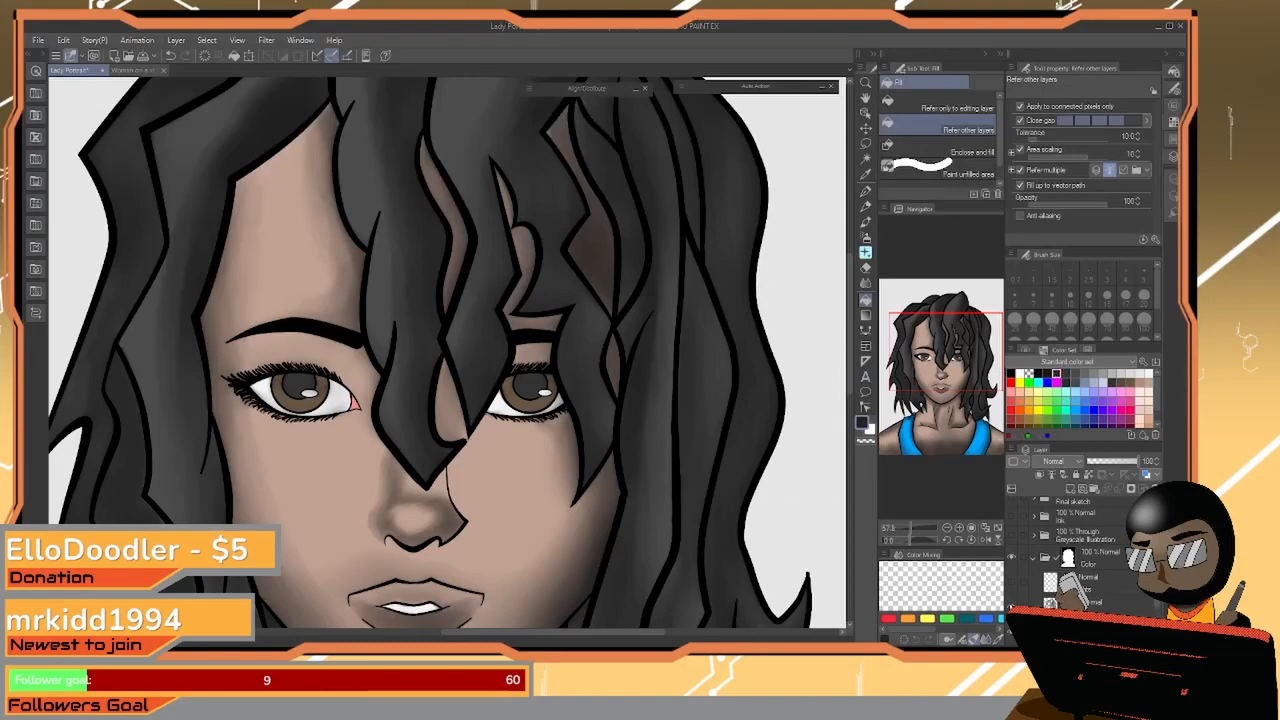
click(1011, 605)
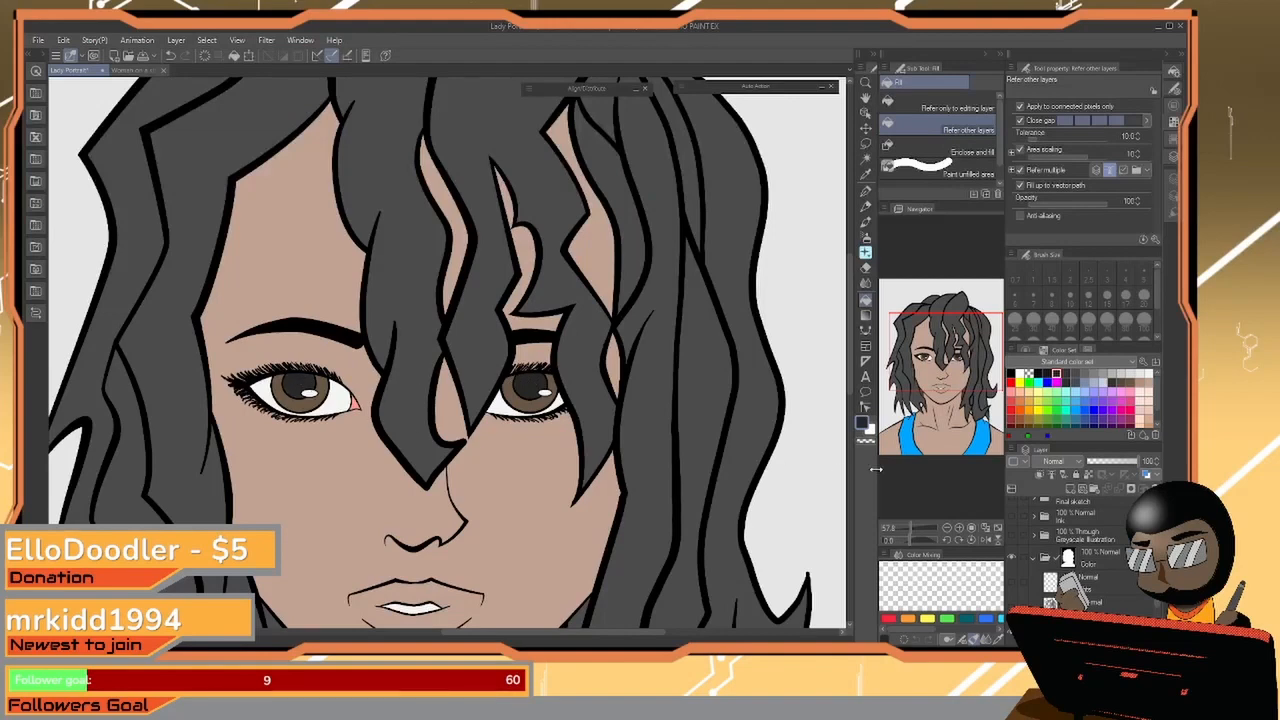
click(1047, 374)
click(534, 384)
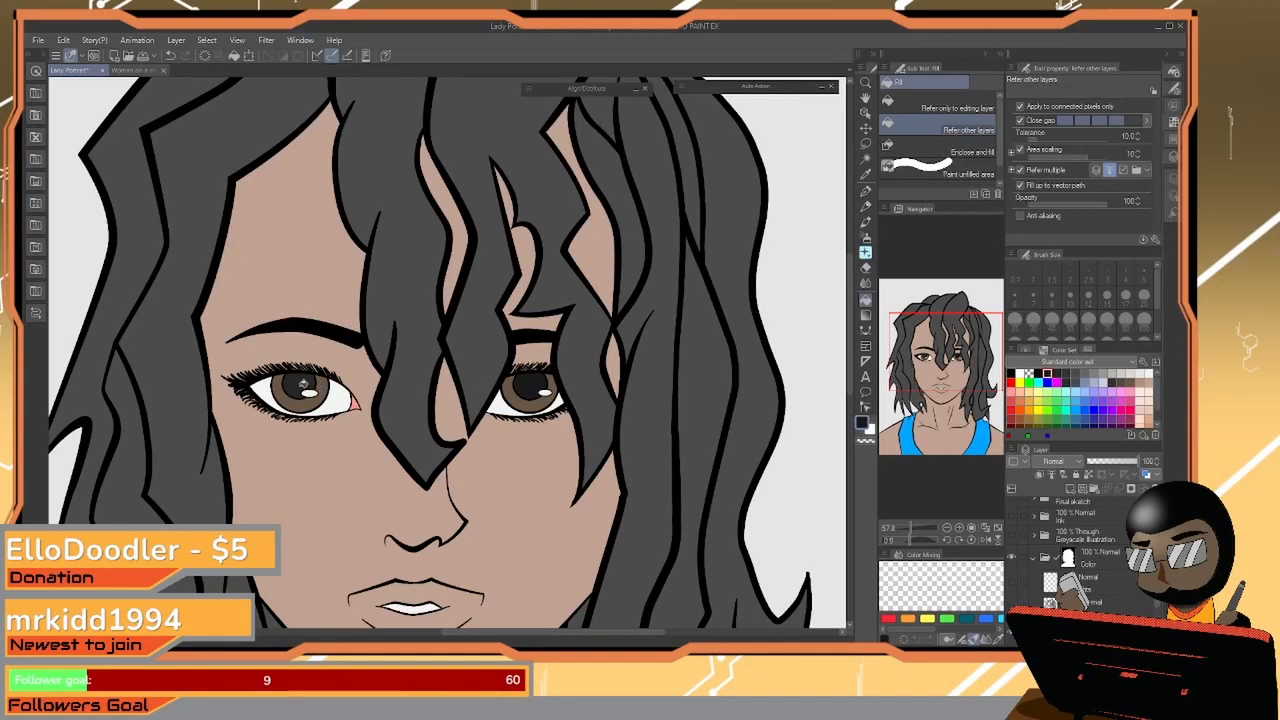
click(303, 387)
Show the highlight and shading layers again and examine the whole portrait
click(1010, 583)
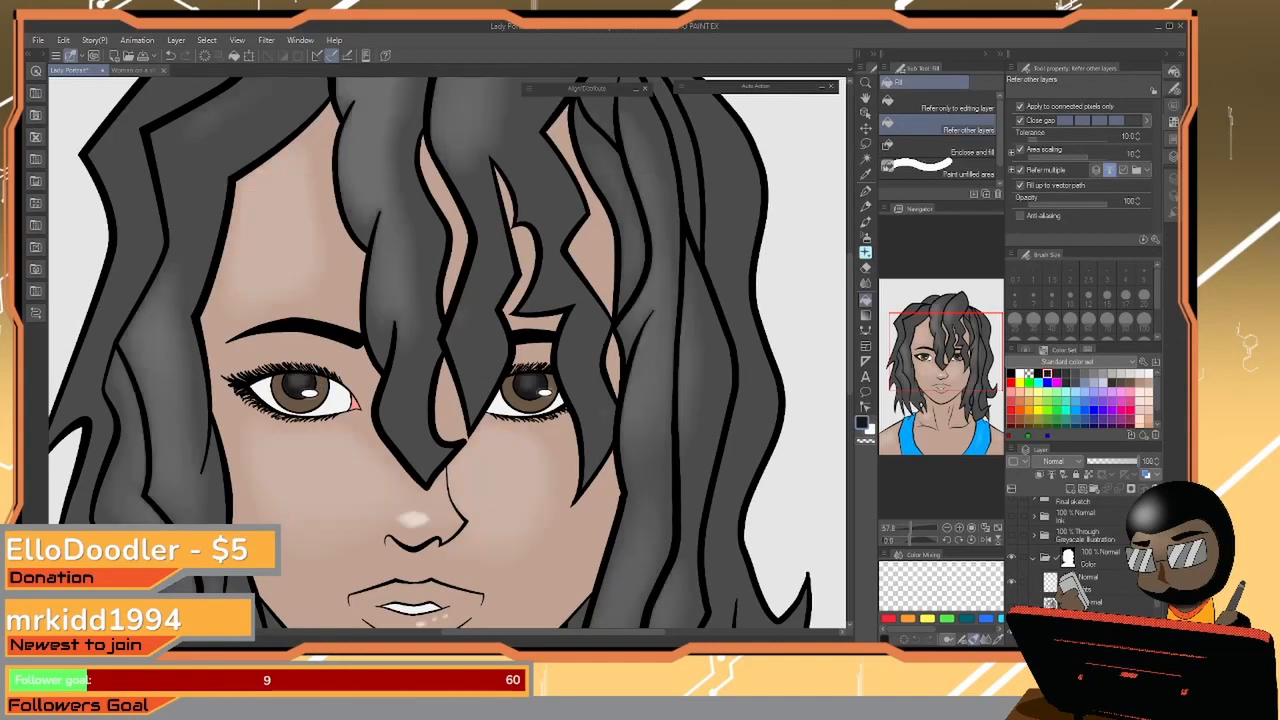
click(1012, 604)
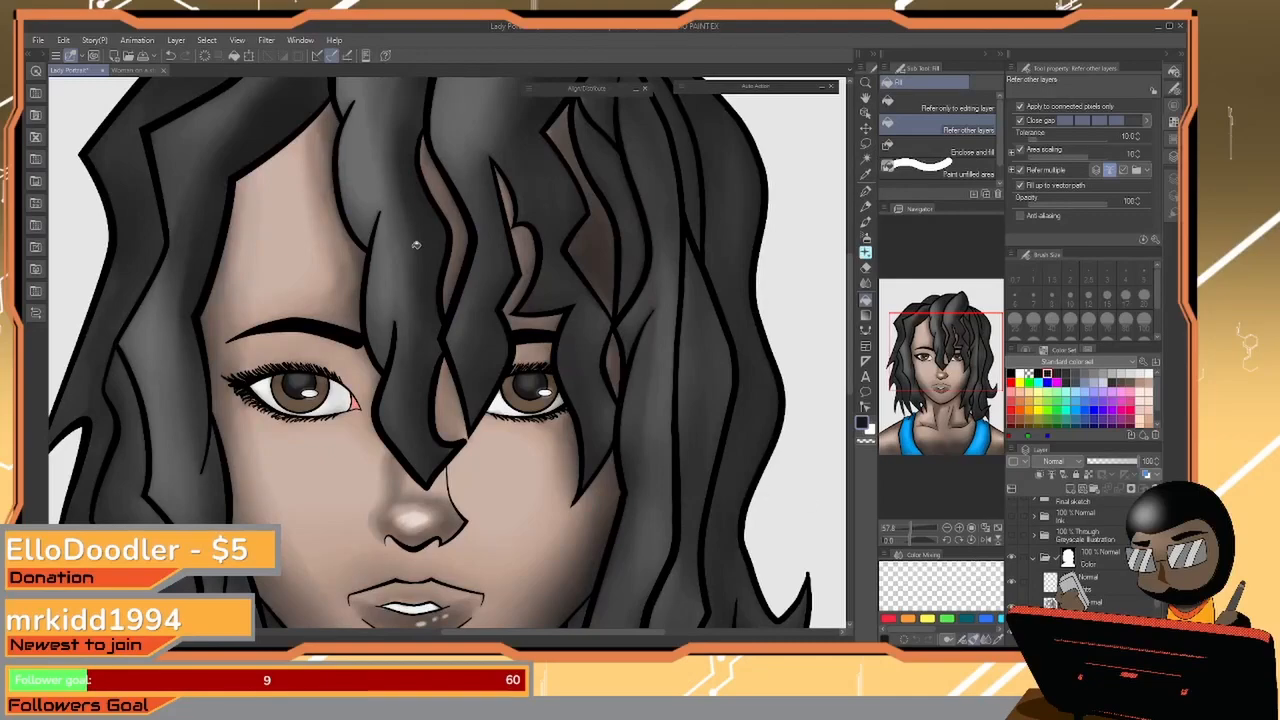
drag(440, 445, 455, 268)
drag(535, 171, 502, 398)
drag(500, 271, 503, 351)
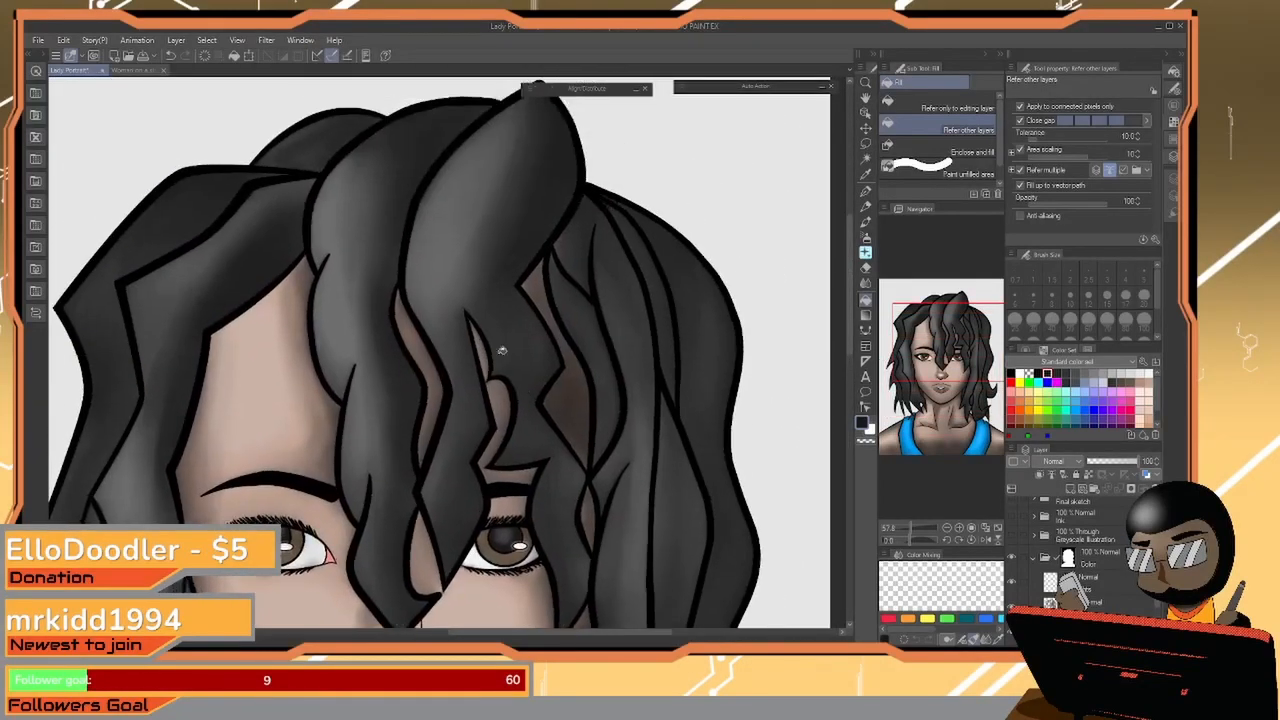
key(ctrl+space)
drag(475, 285, 437, 325)
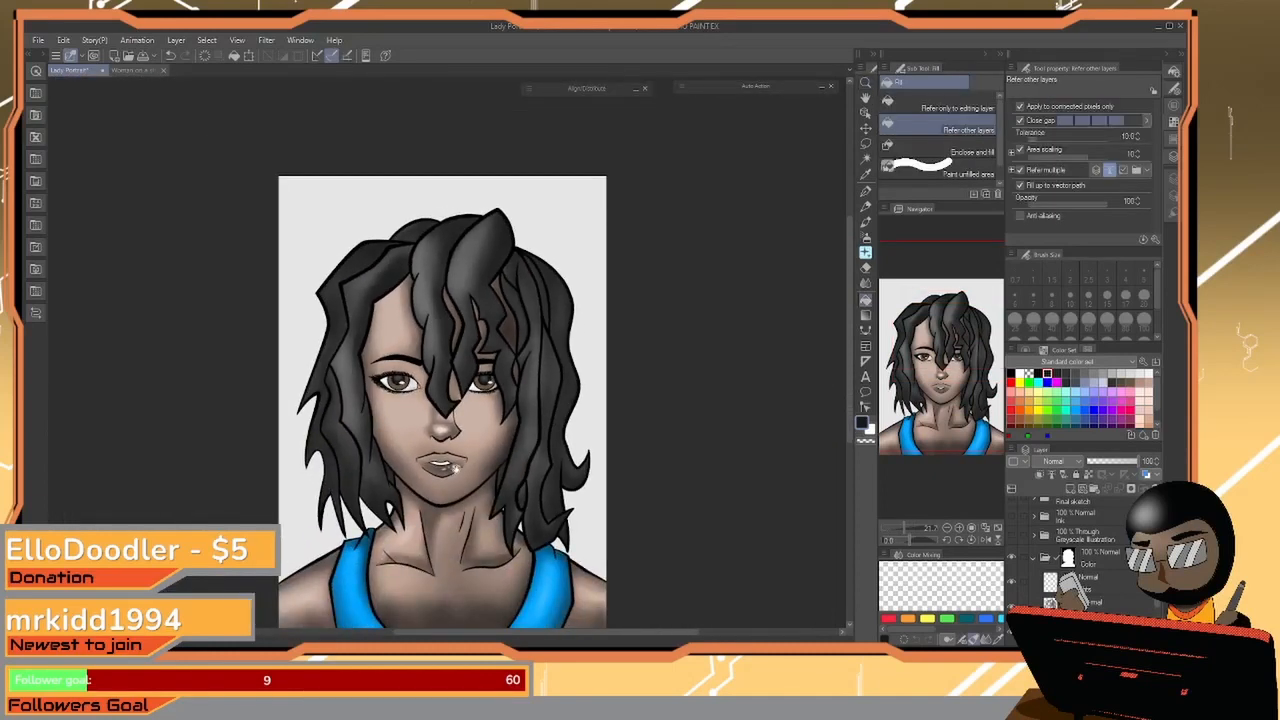
drag(457, 469, 464, 405)
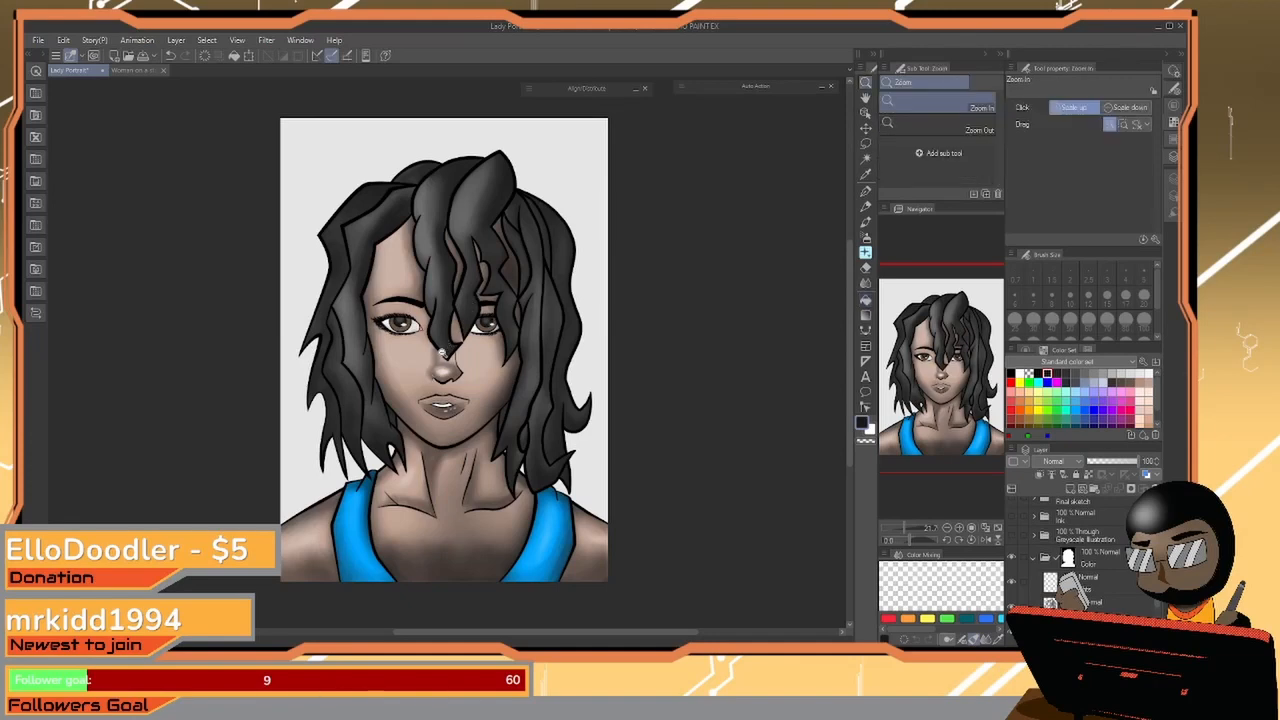
Try to erase inside the uncovered eye's pupil on the flat color layer with the Soft eraser at size 12
scroll(449, 344, up, 8)
drag(437, 222, 562, 383)
drag(386, 363, 388, 331)
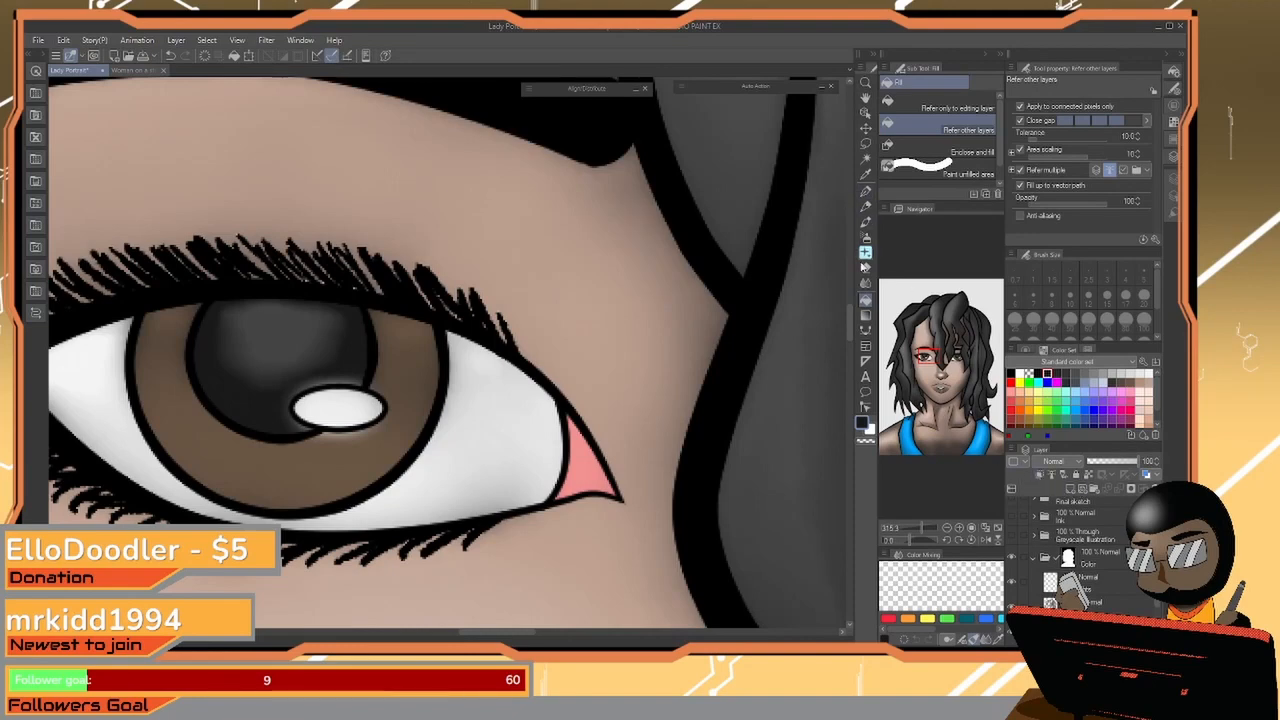
click(866, 267)
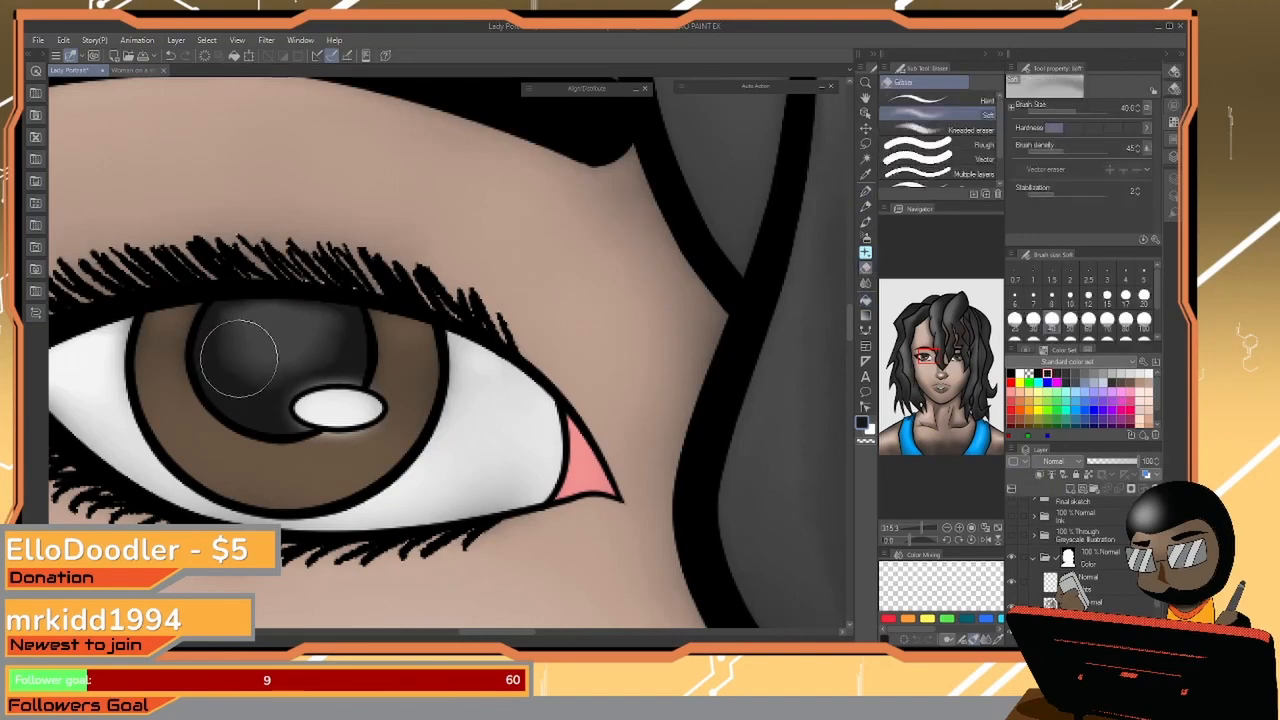
key(bracketleft)
key(bracketleft)
key(bracketleft)
key(bracketleft)
key(bracketleft)
key(bracketleft)
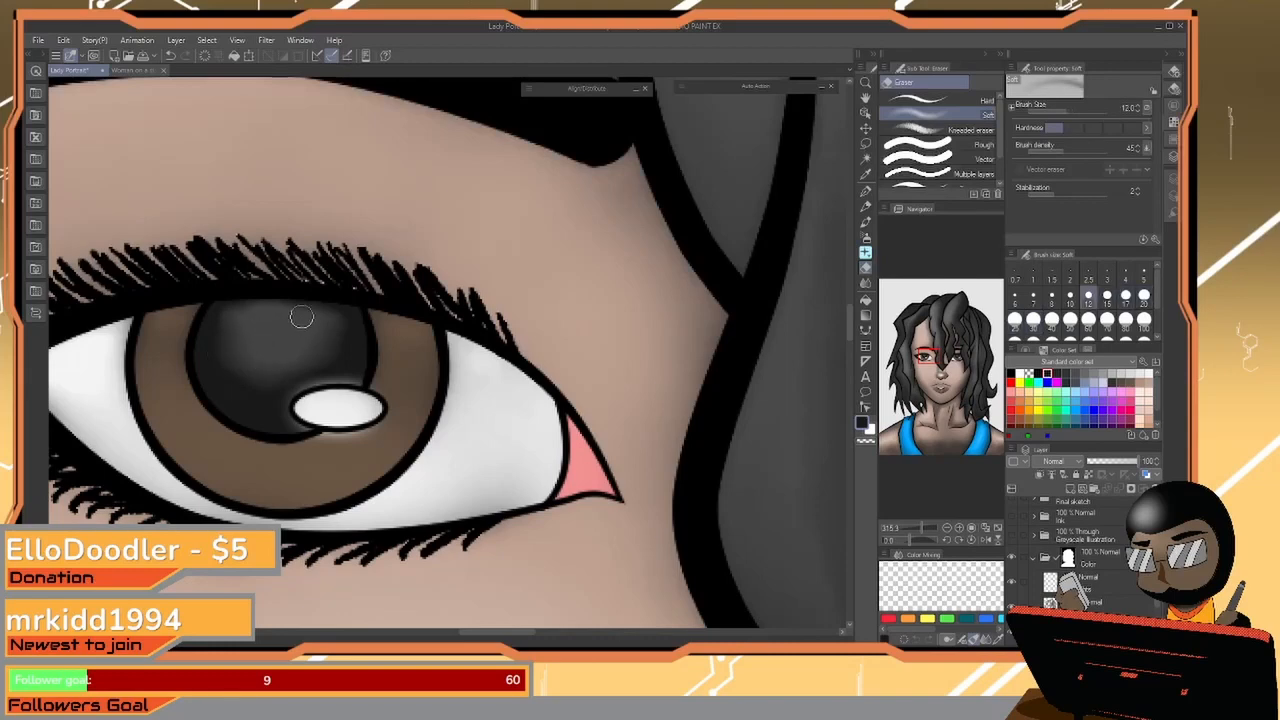
drag(271, 322, 284, 313)
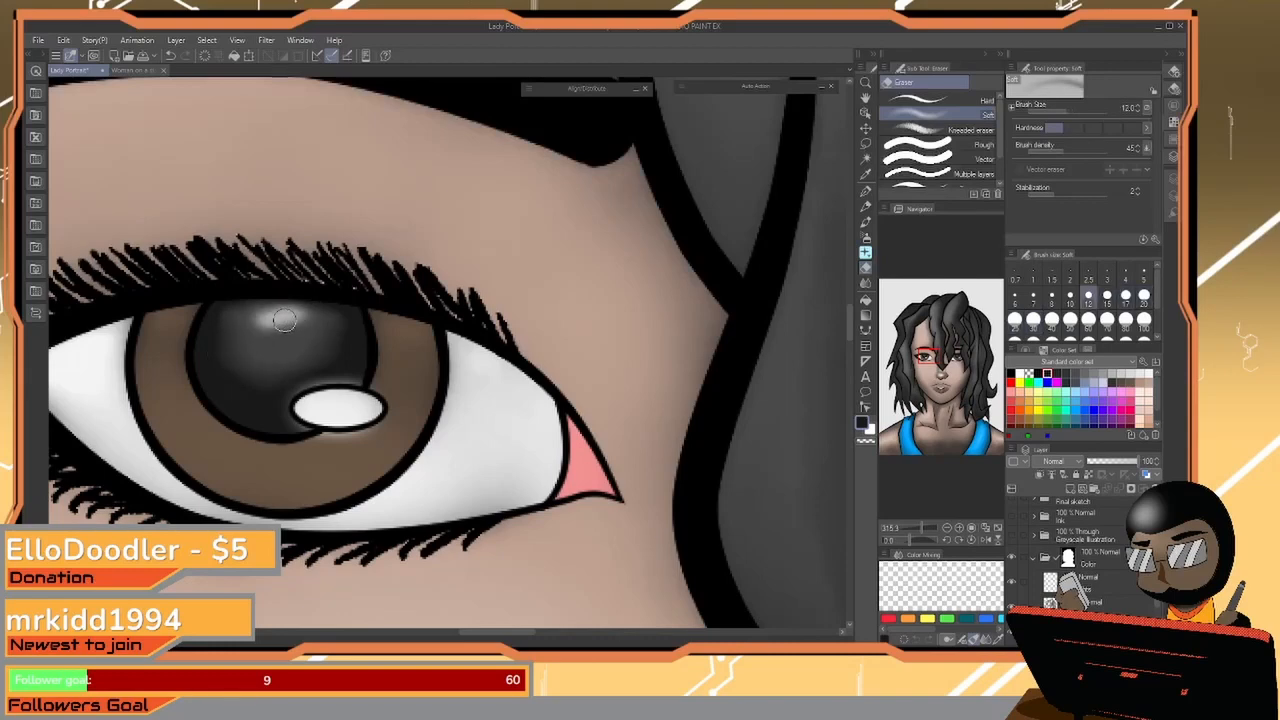
key(ctrl+z)
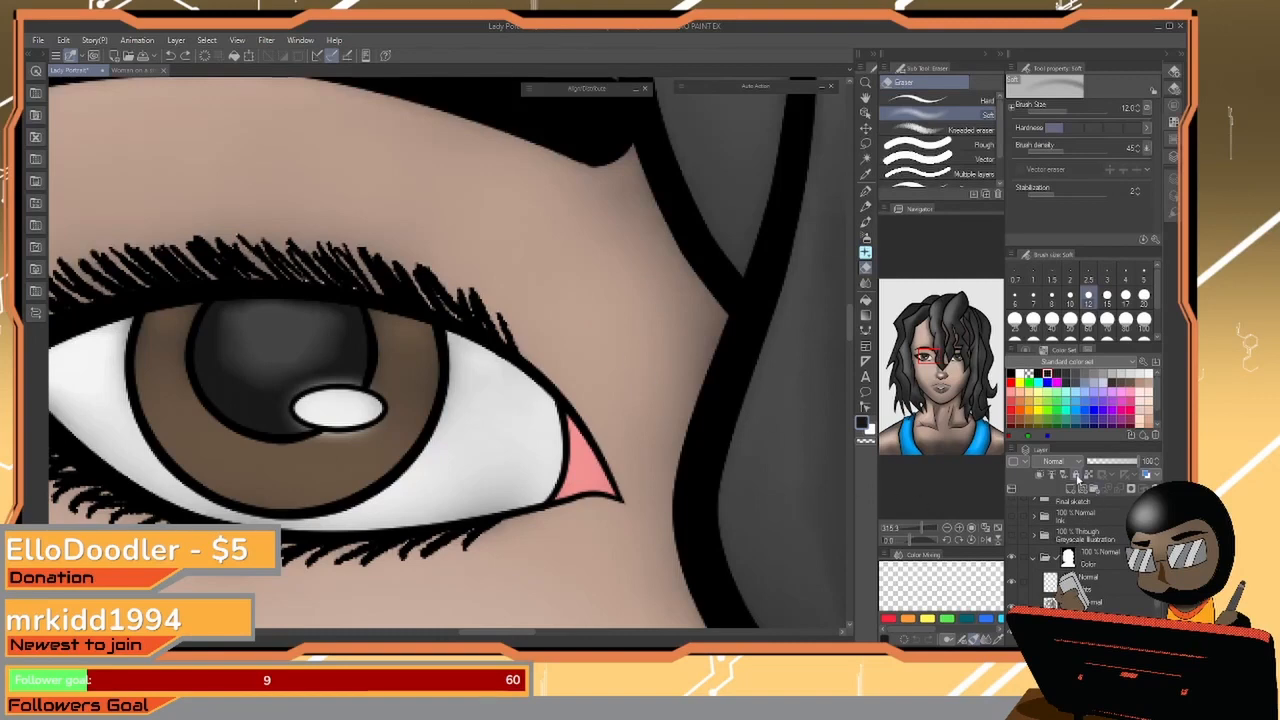
Lock the flat color layer and erase the soft highlight inside the uncovered eye's pupil on the highlight layer
click(1077, 477)
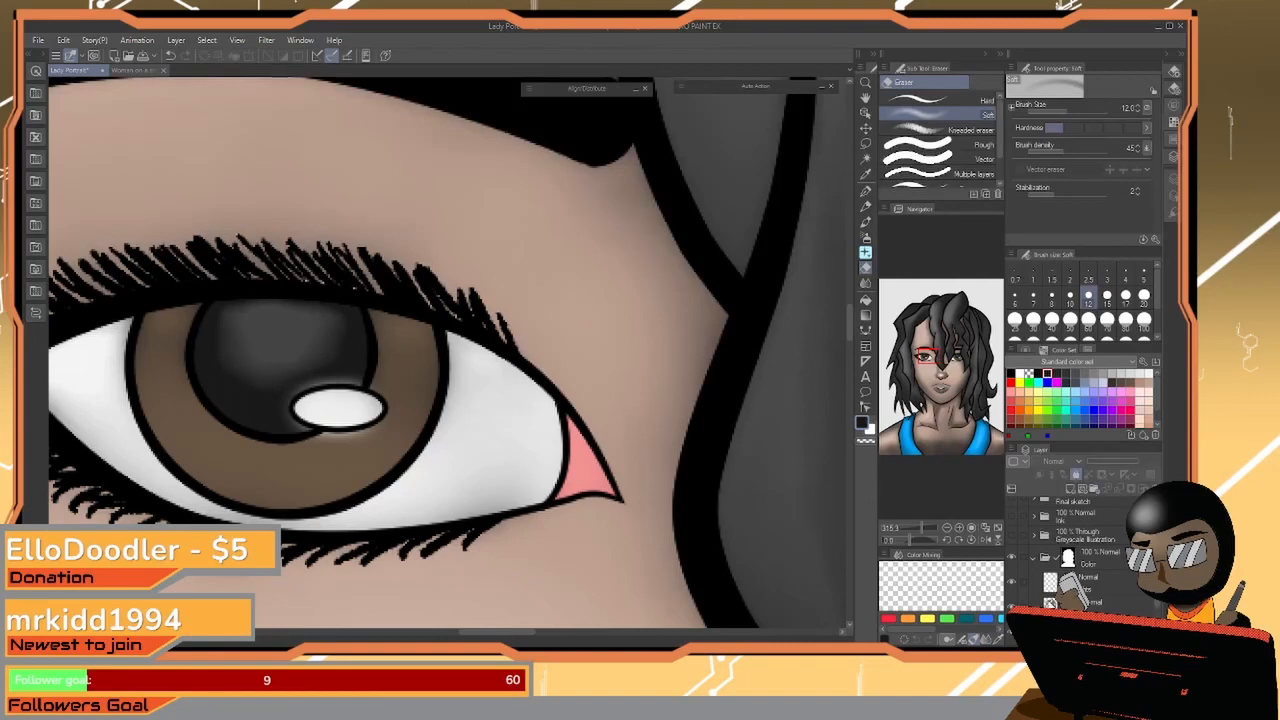
click(1052, 580)
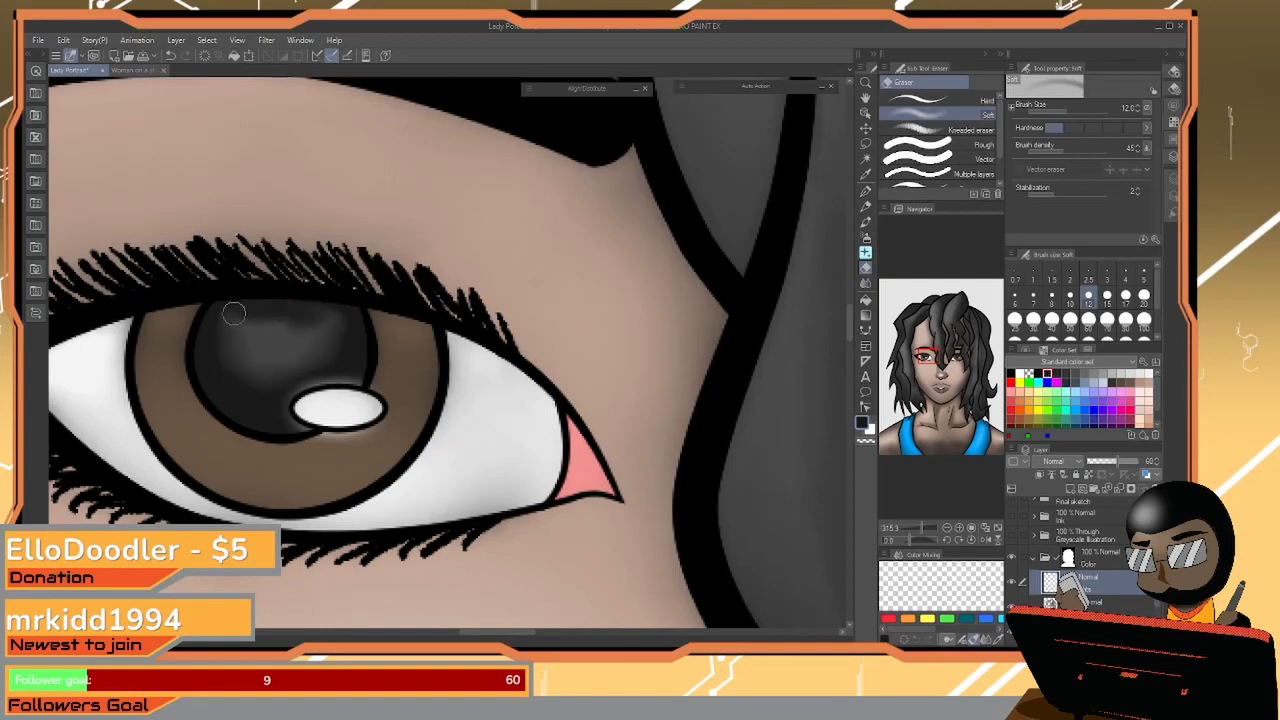
mouse_move(249, 306)
mouse_down()
mouse_move(222, 370)
mouse_move(272, 334)
mouse_move(256, 391)
mouse_move(327, 337)
mouse_move(313, 372)
mouse_move(337, 316)
mouse_move(237, 325)
mouse_up()
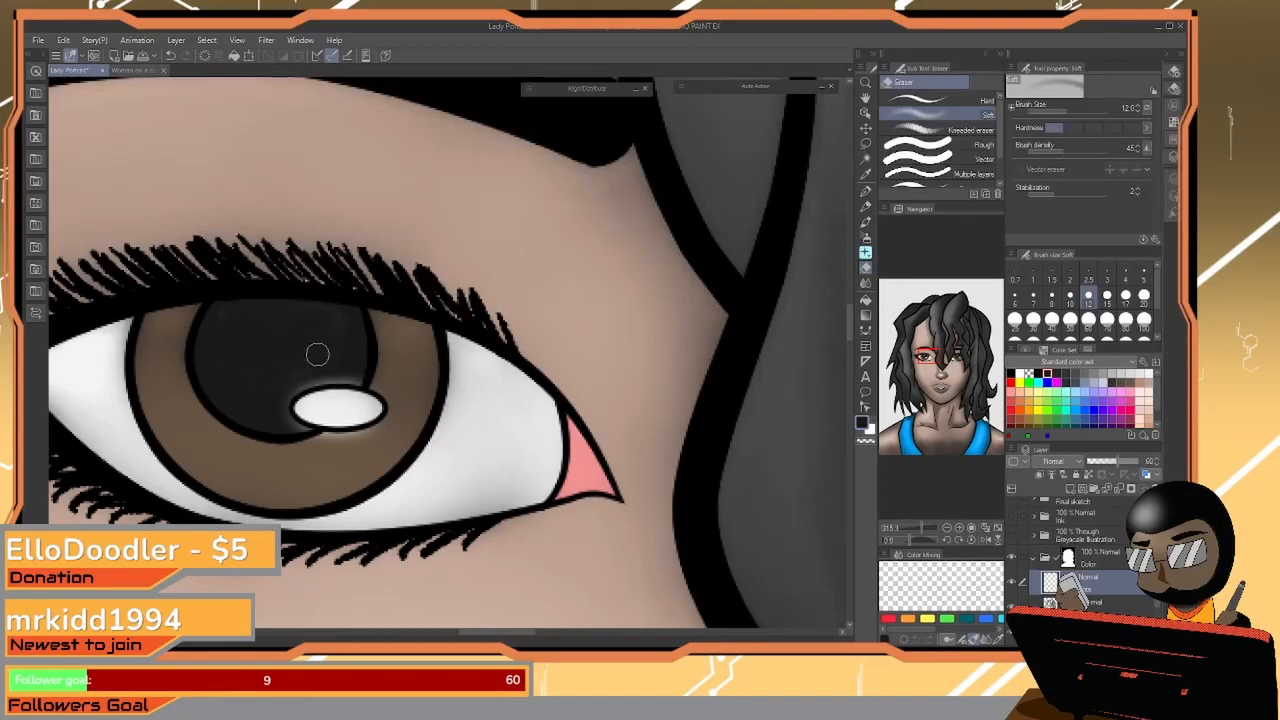
Erase the soft highlight inside the partly covered eye's pupil with the Soft eraser at size 17
key(bracketright)
key(bracketright)
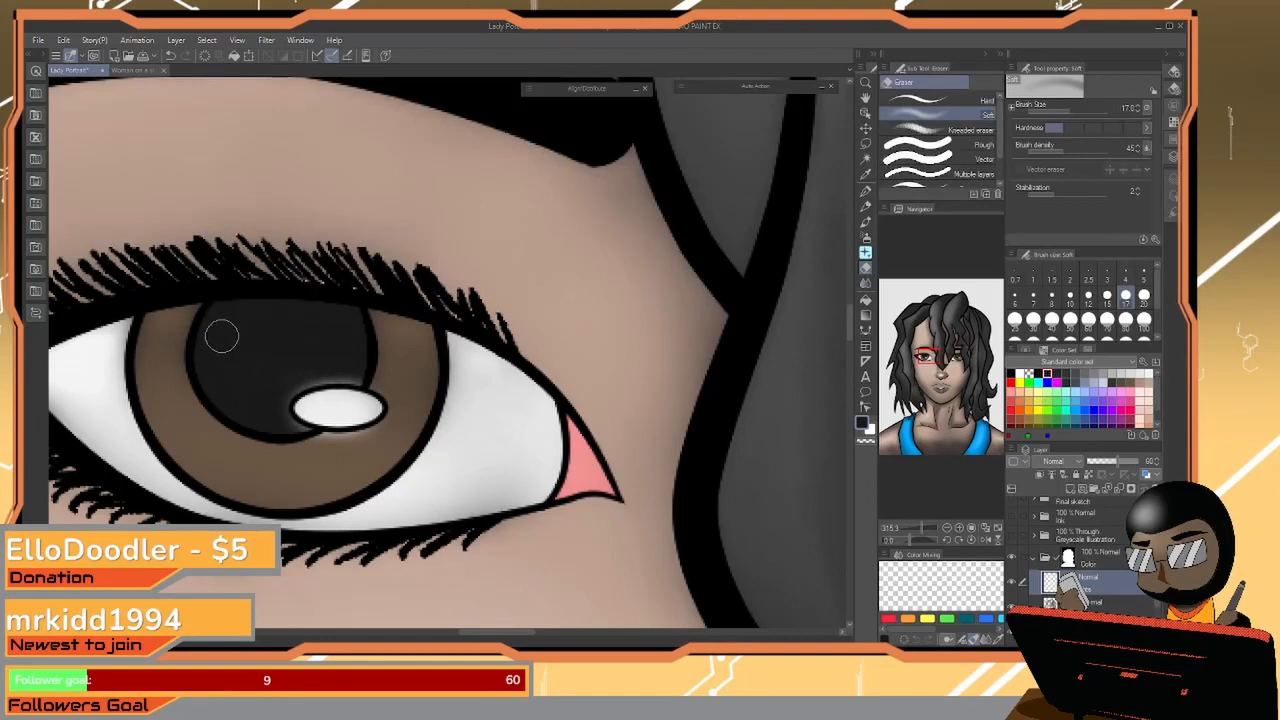
mouse_move(804, 398)
mouse_down()
mouse_move(784, 383)
mouse_move(181, 350)
mouse_up()
drag(591, 389, 354, 400)
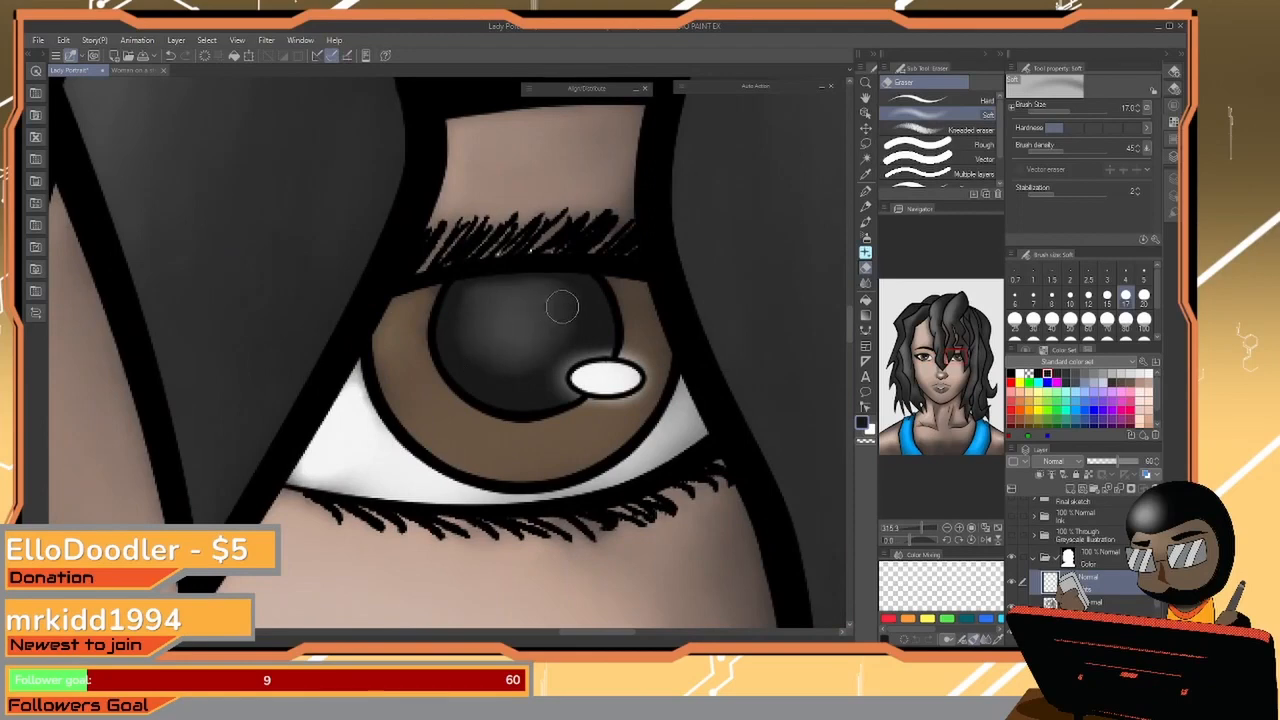
mouse_move(562, 307)
mouse_down()
mouse_move(468, 296)
mouse_move(489, 358)
mouse_move(518, 355)
mouse_move(518, 375)
mouse_move(543, 304)
mouse_move(507, 300)
mouse_move(459, 327)
mouse_move(458, 346)
mouse_move(495, 356)
mouse_move(541, 335)
mouse_move(549, 312)
mouse_move(531, 305)
mouse_move(492, 318)
mouse_move(500, 364)
mouse_move(547, 351)
mouse_move(558, 337)
mouse_move(514, 359)
mouse_move(477, 315)
mouse_move(505, 337)
mouse_move(577, 308)
mouse_move(534, 278)
mouse_move(503, 300)
mouse_move(548, 319)
mouse_move(522, 339)
mouse_move(571, 296)
mouse_move(503, 313)
mouse_up()
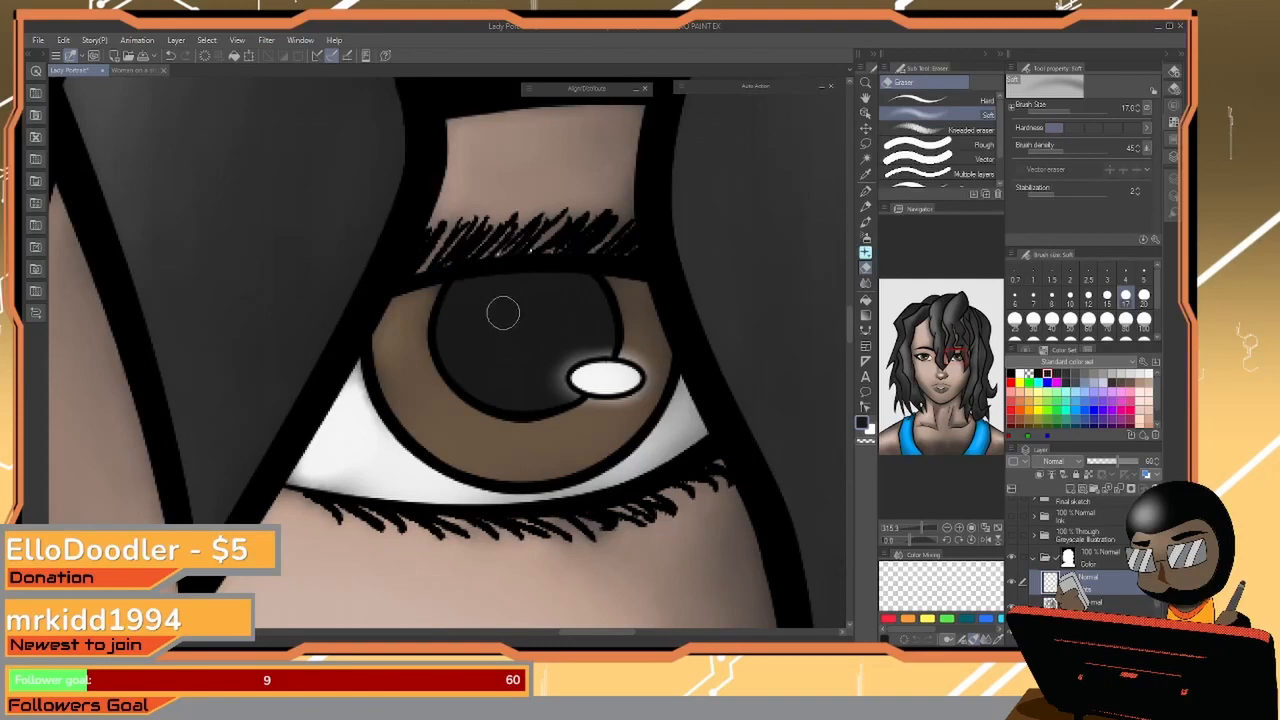
Brighten the glow around the partly covered eye's light reflection with the Highlight airbrush at size 17 in white
click(866, 237)
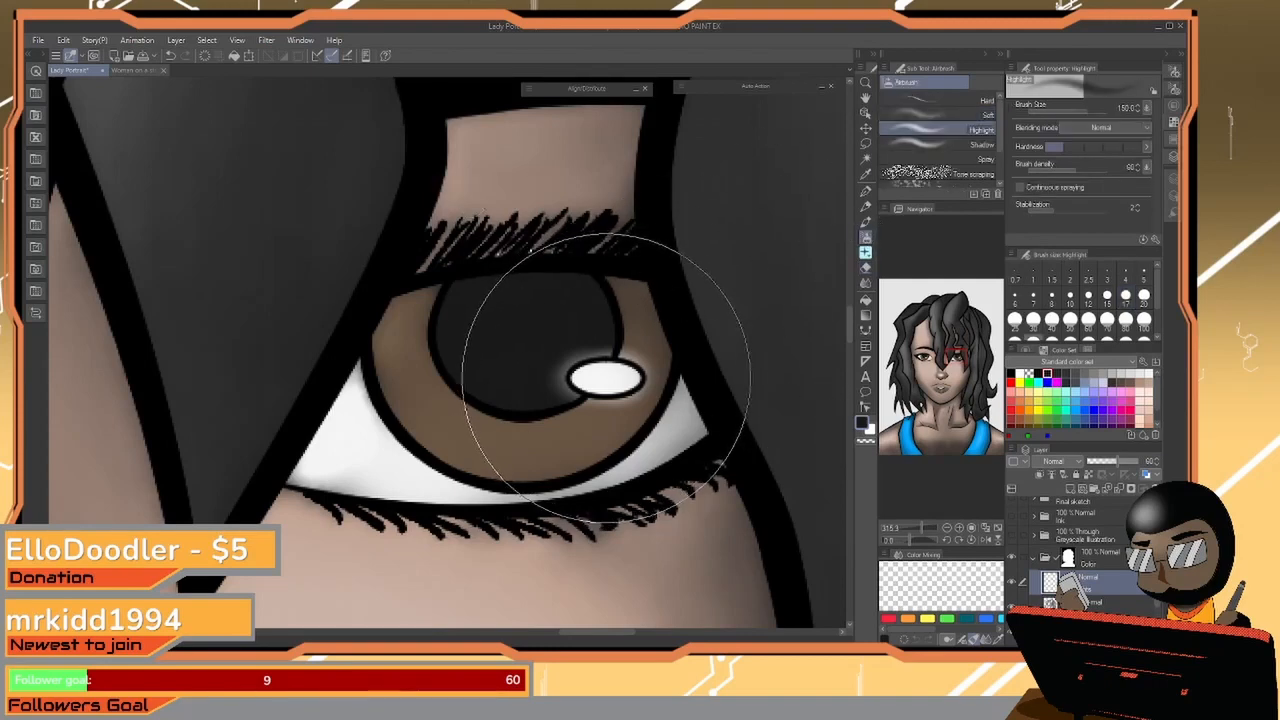
key(bracketleft)
key(bracketleft)
key(bracketleft)
key(bracketleft)
key(bracketleft)
key(bracketleft)
key(bracketleft)
key(bracketleft)
key(bracketleft)
key(bracketleft)
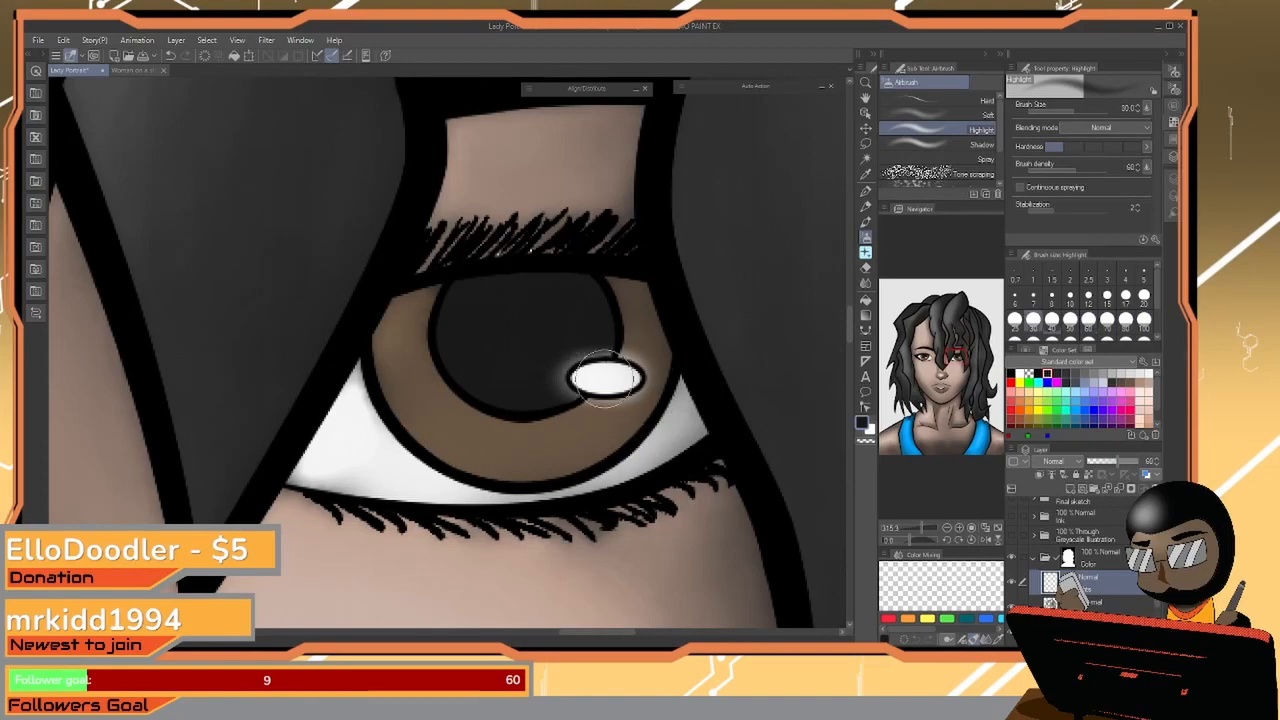
key(bracketleft)
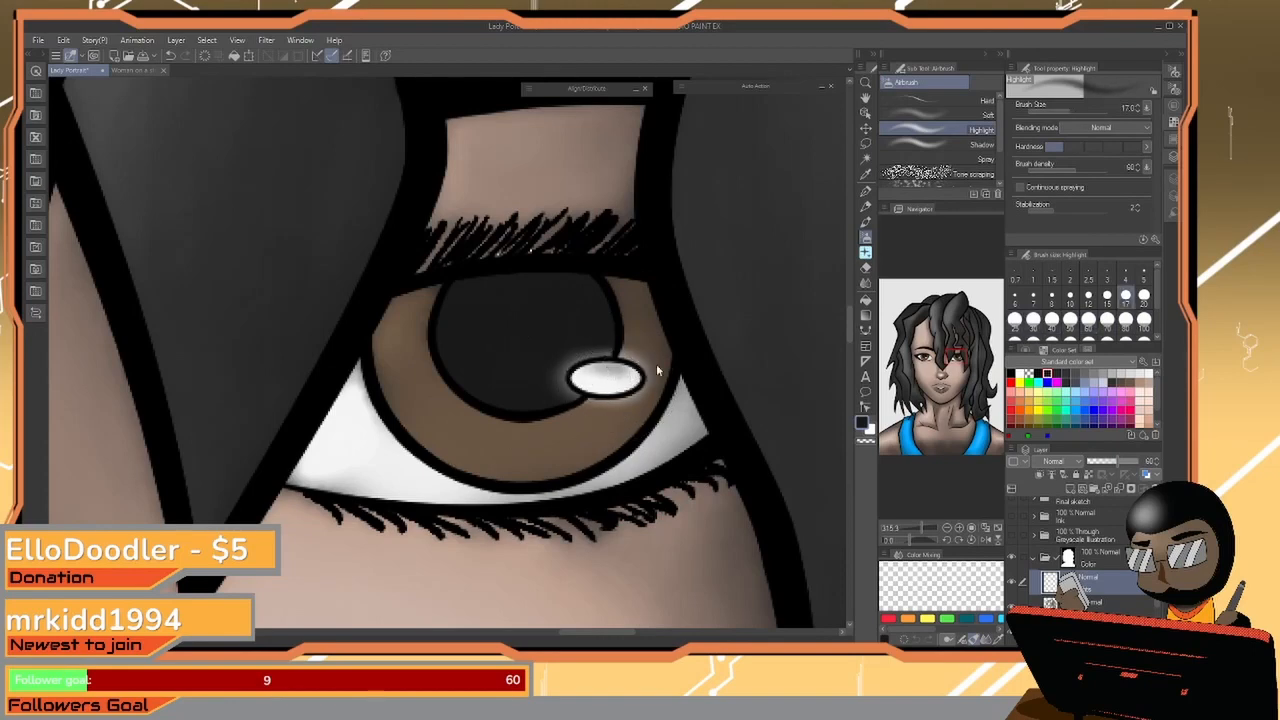
click(1026, 372)
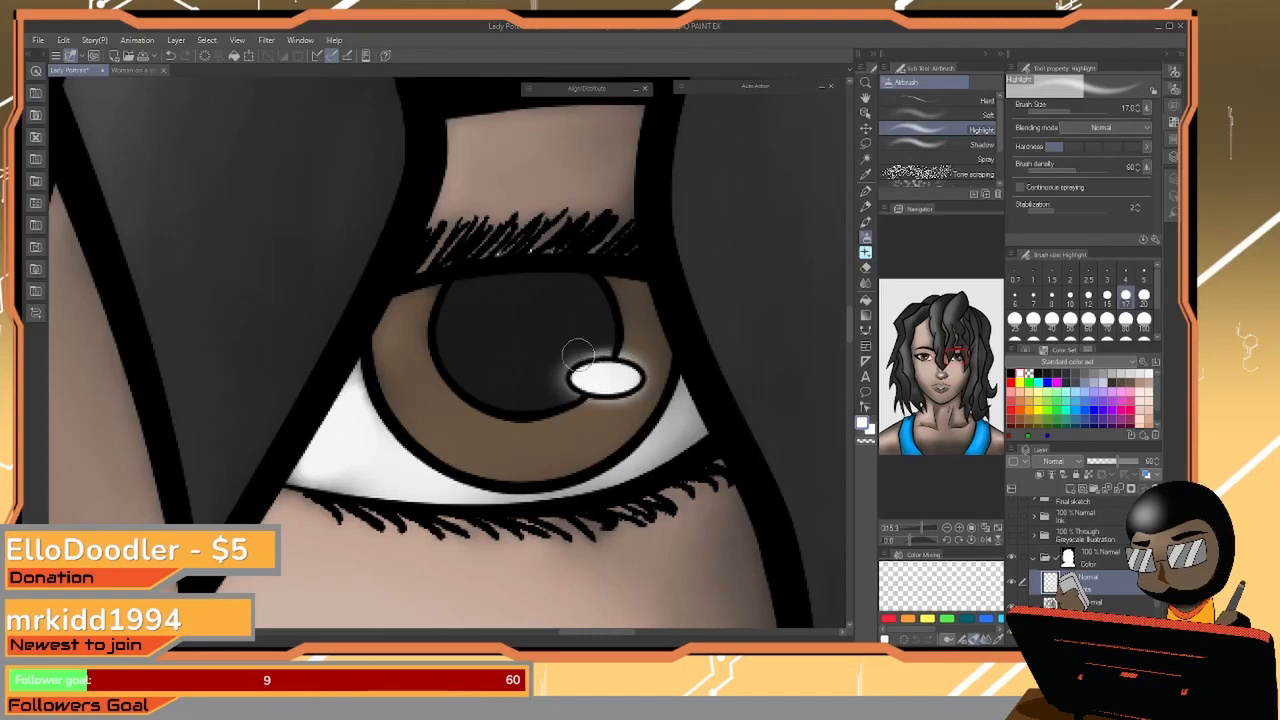
Airbrush a white glow around the uncovered eye's light reflection and a highlight on the eye white near the inner corner
drag(125, 382, 458, 368)
mouse_move(186, 330)
mouse_down()
mouse_move(726, 317)
mouse_move(440, 402)
mouse_up()
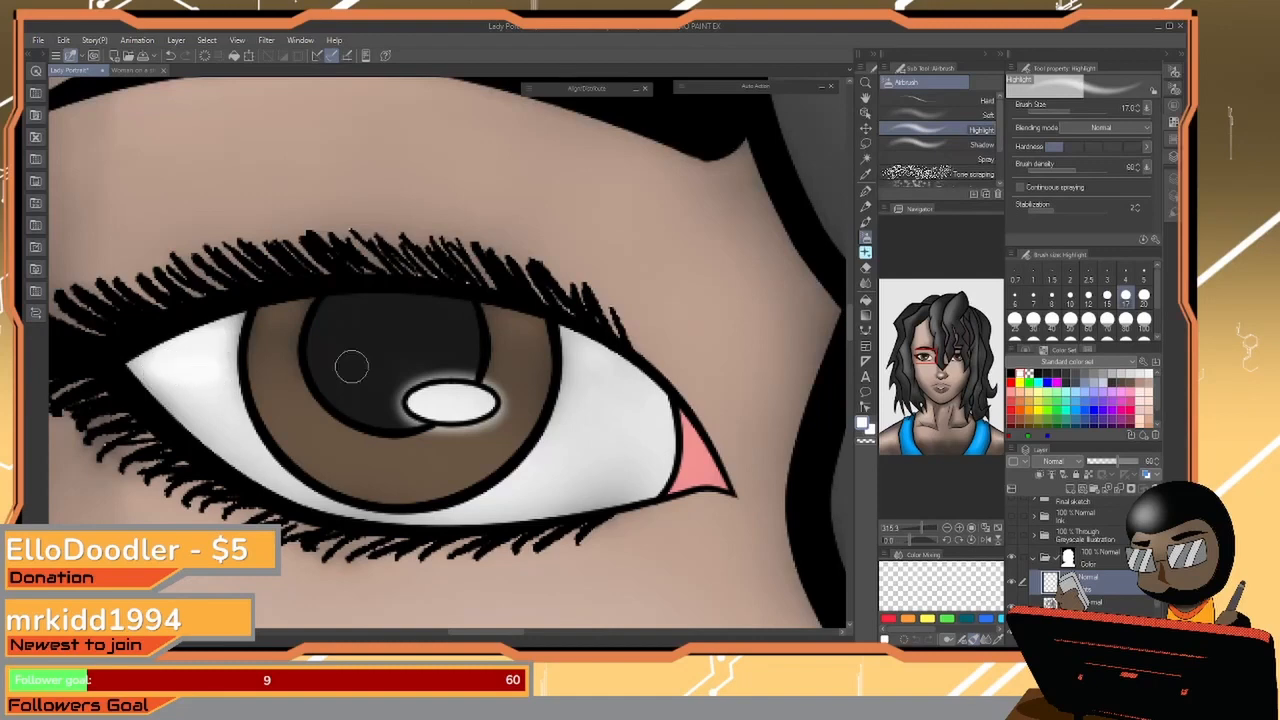
drag(602, 413, 594, 425)
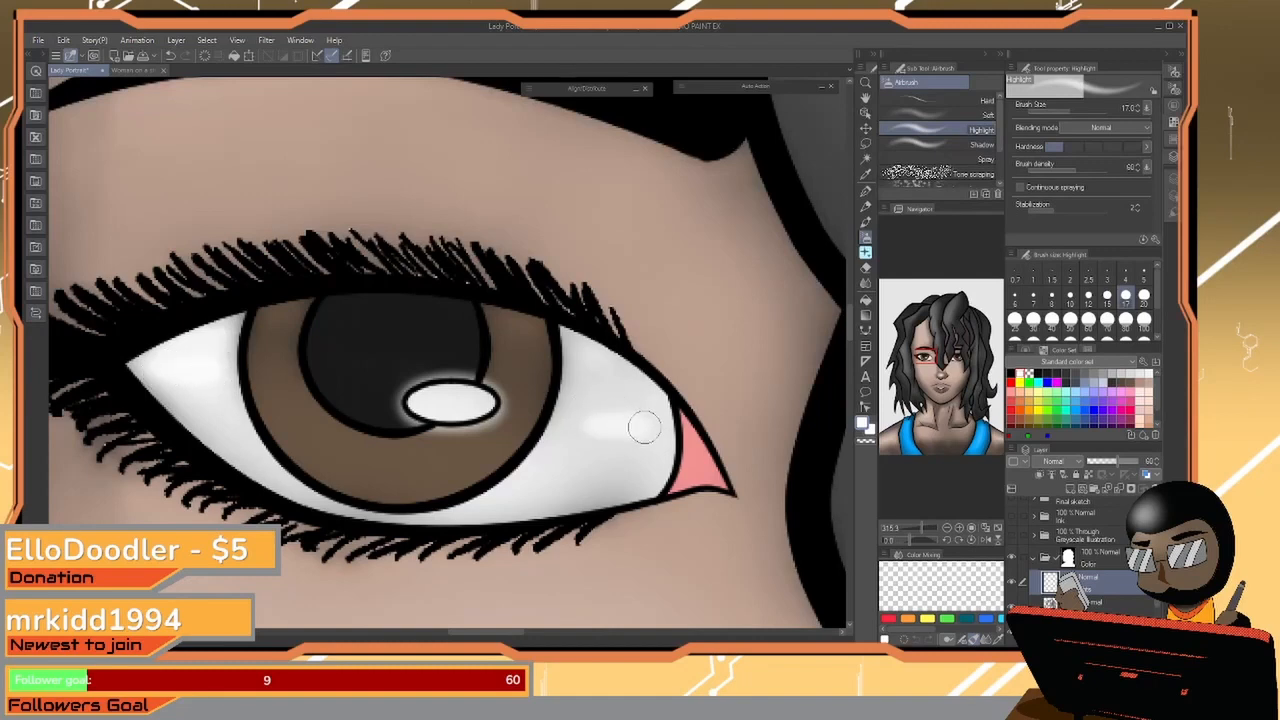
Airbrush a white highlight on the partly covered eye's white, beside the iris on the nose side
drag(736, 429, 220, 360)
drag(836, 362, 368, 322)
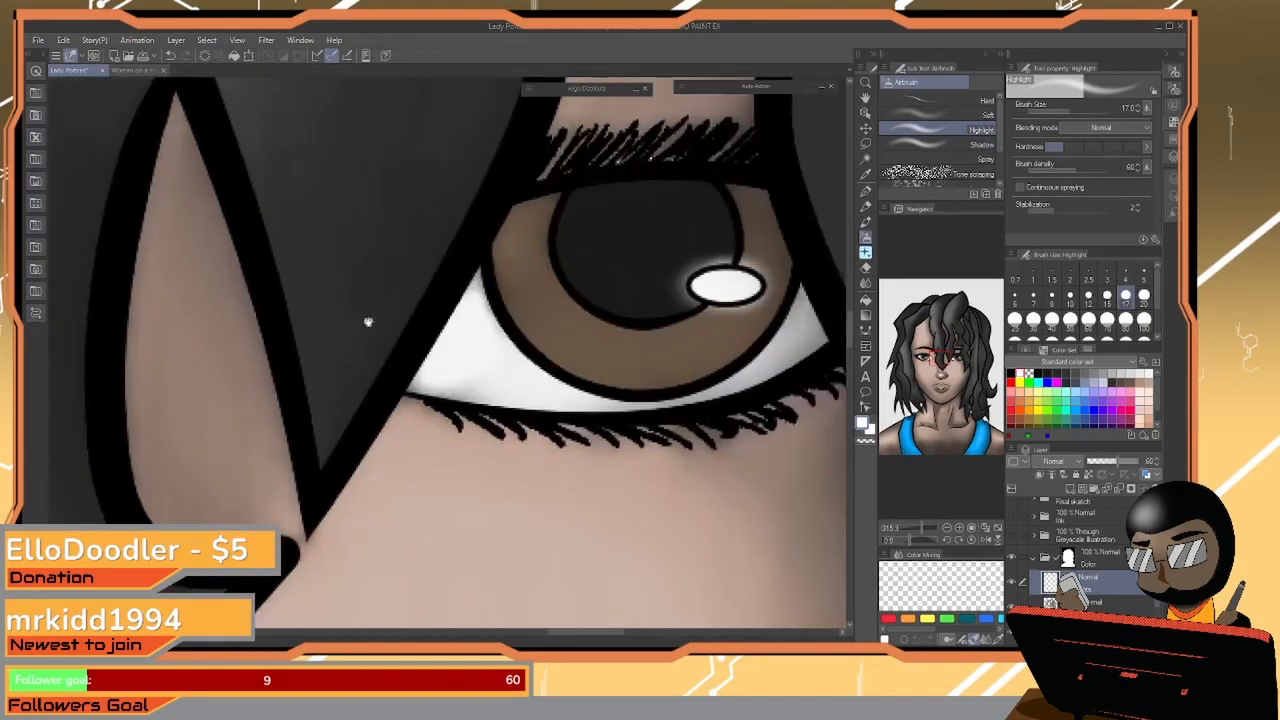
drag(601, 360, 520, 401)
mouse_move(397, 363)
mouse_down()
mouse_move(423, 348)
mouse_move(380, 357)
mouse_up()
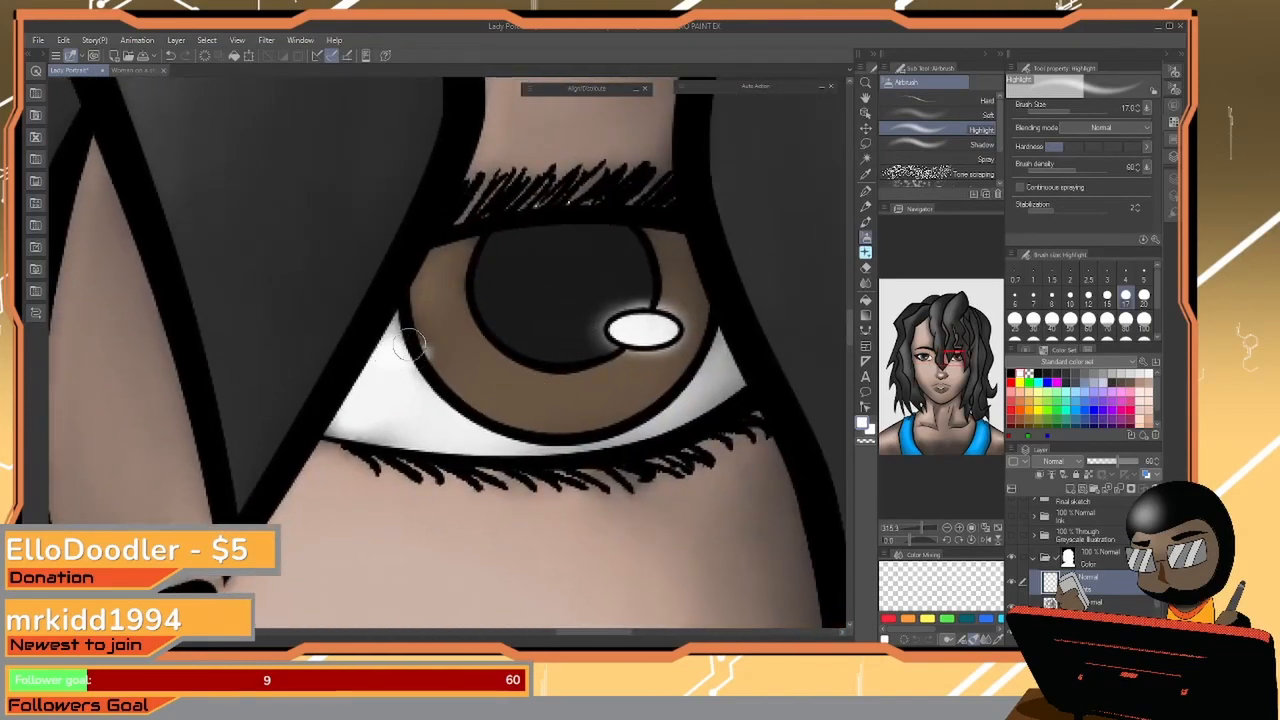
scroll(443, 343, down, 5)
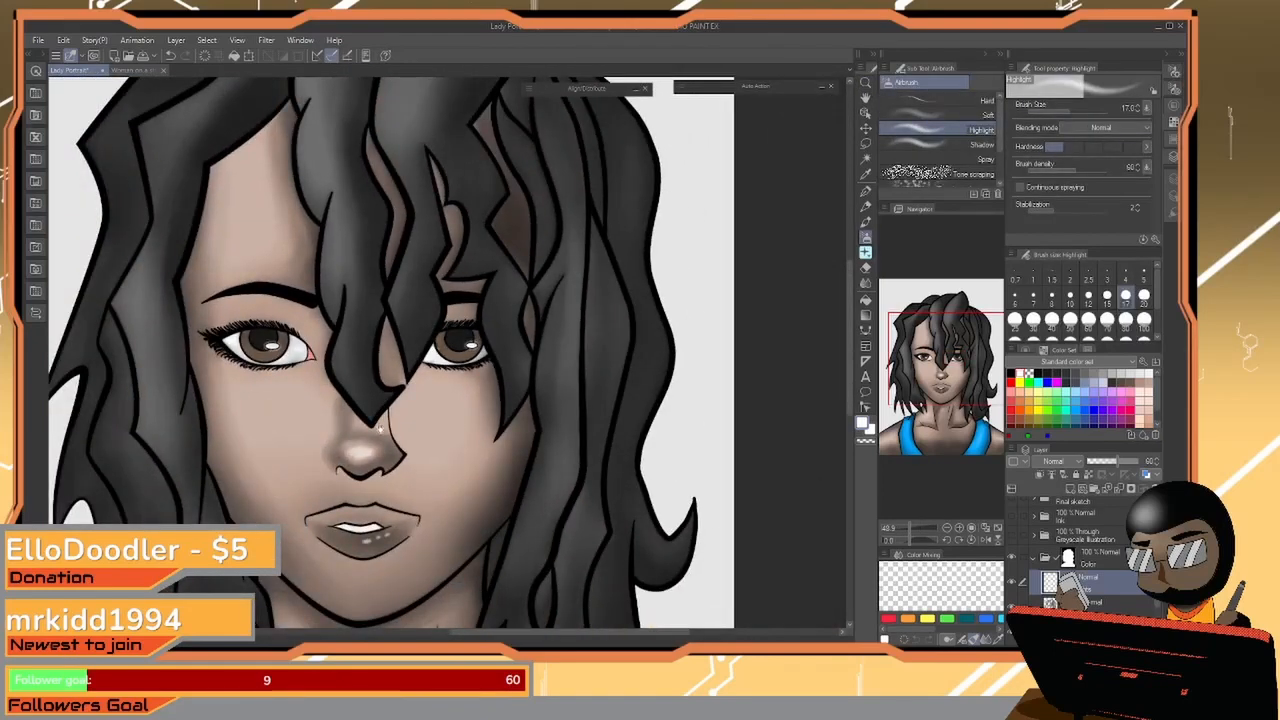
Examine the new eye reflections and highlights up close and across the whole portrait
drag(362, 470, 418, 420)
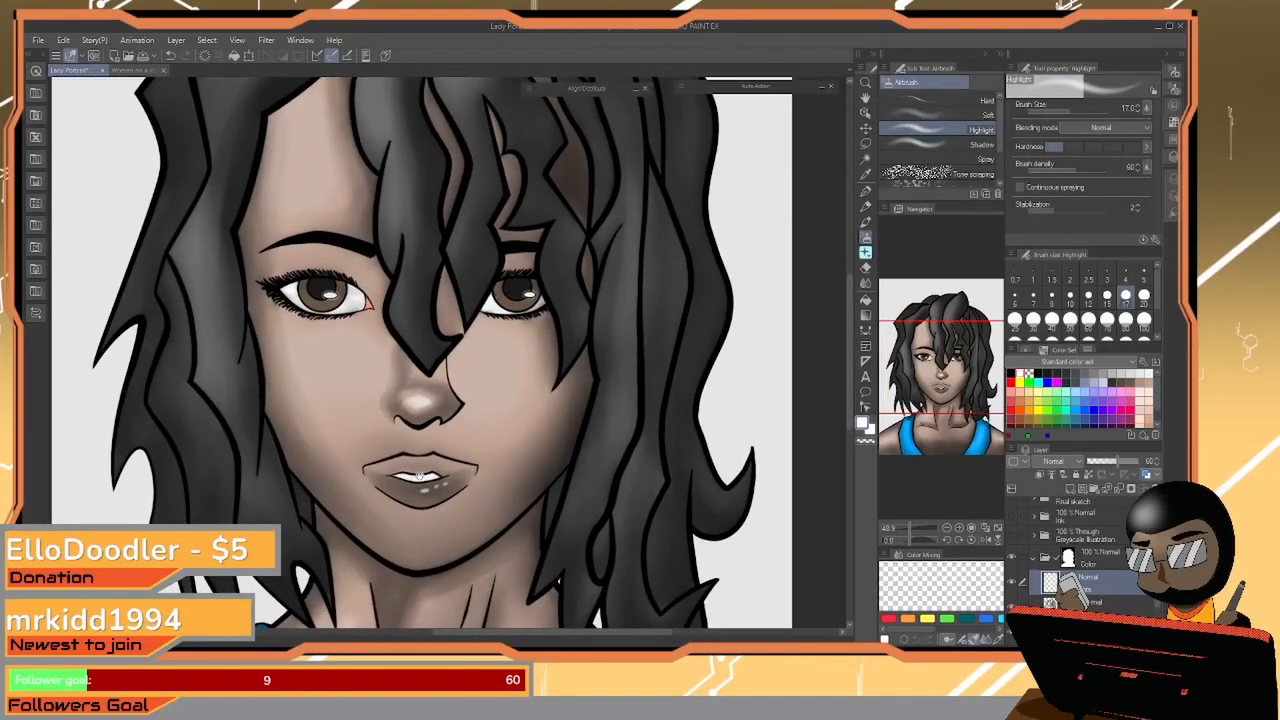
drag(419, 347, 408, 455)
drag(386, 322, 315, 324)
mouse_move(387, 384)
mouse_down()
mouse_move(391, 314)
mouse_move(403, 374)
mouse_up()
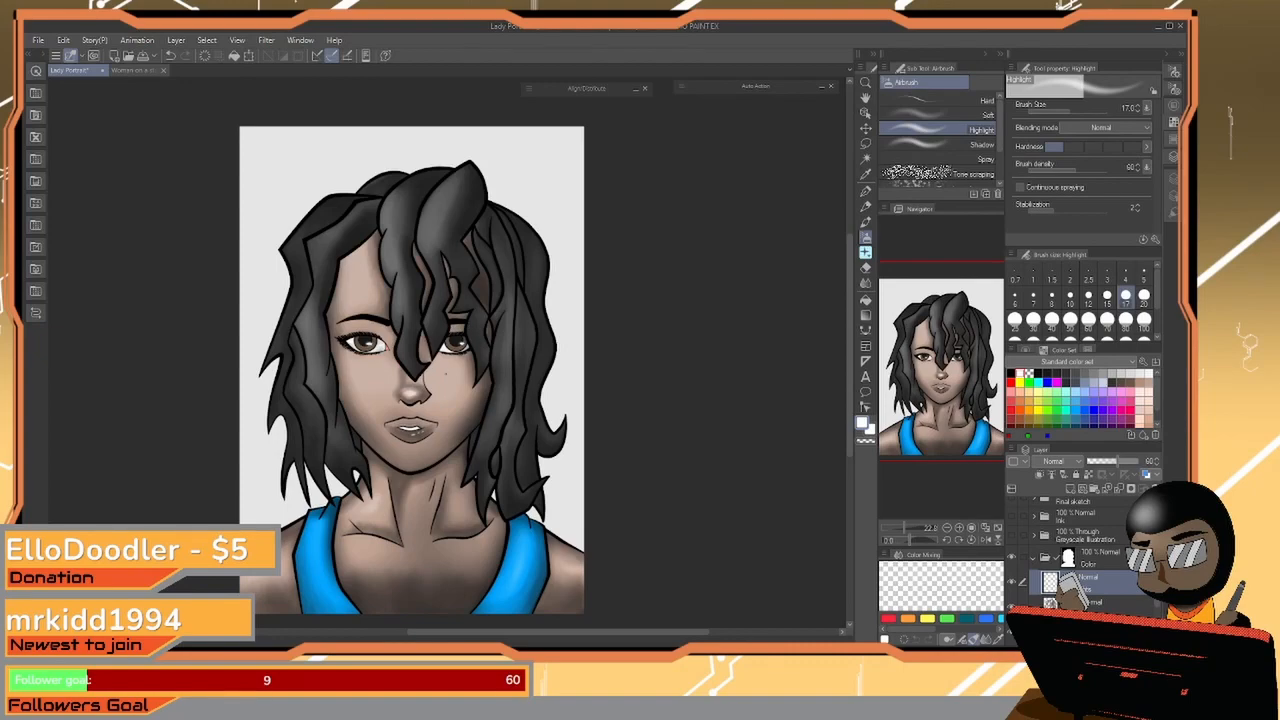
scroll(479, 353, up, 5)
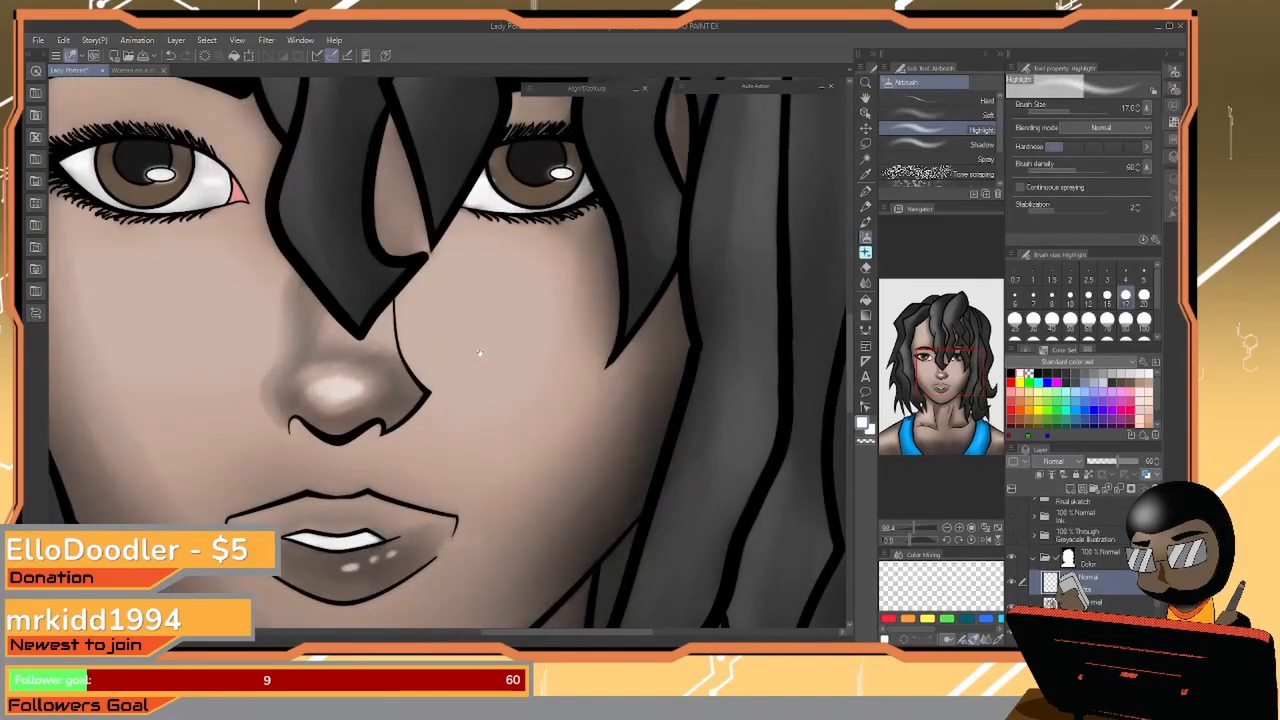
drag(480, 353, 514, 592)
key(ctrl+space)
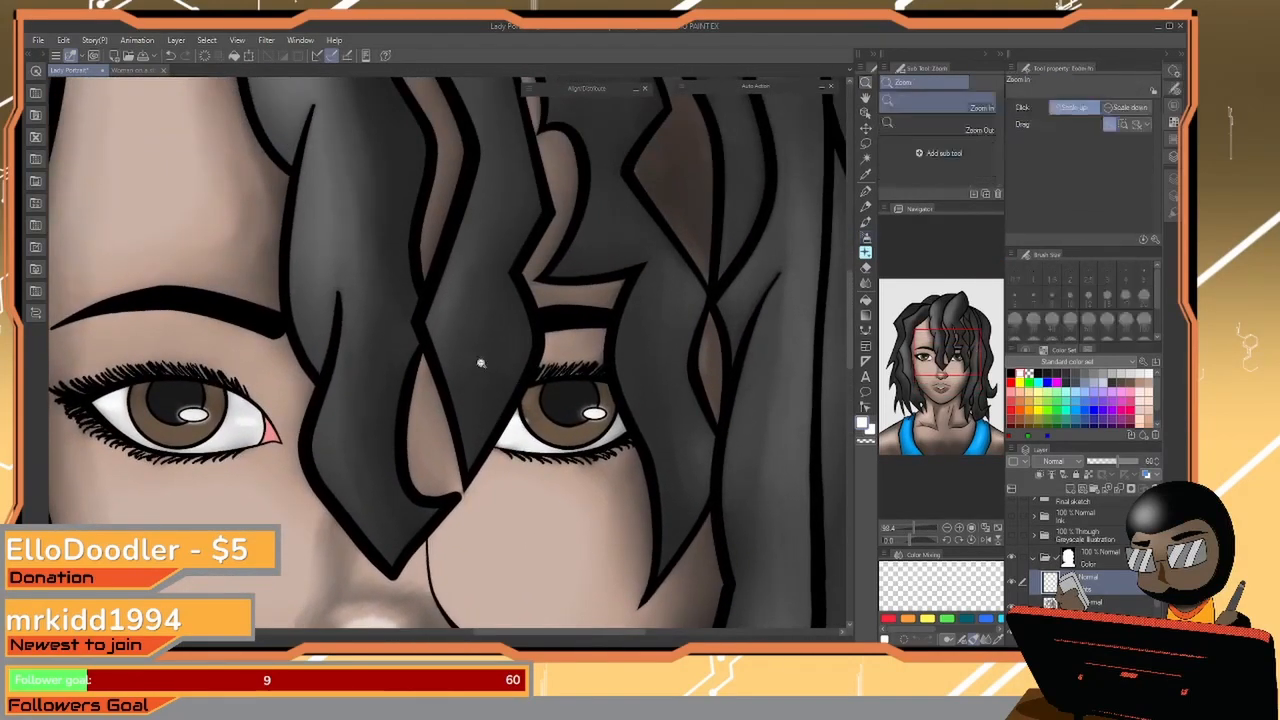
drag(496, 354, 420, 357)
drag(493, 474, 499, 455)
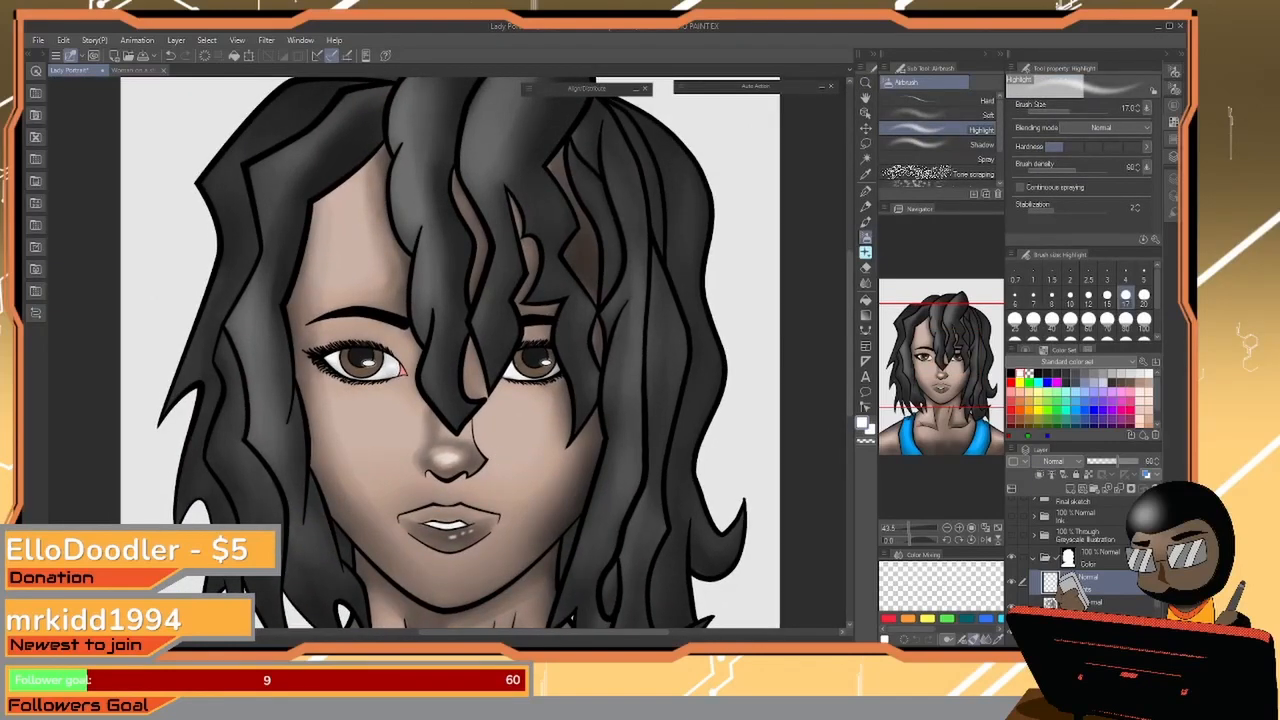
Select the layer directly beneath Highlights and choose black with the Opaque watercolor brush for the uncovered eye's iris
click(1104, 603)
click(1012, 371)
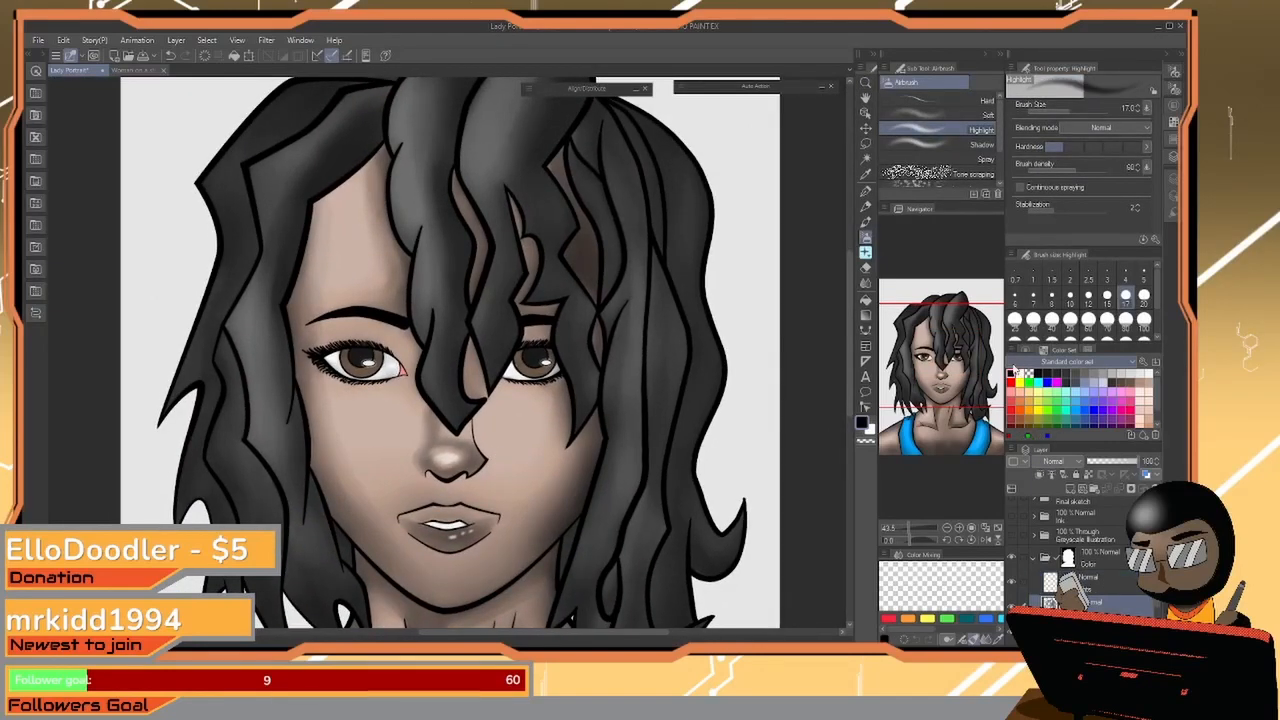
click(866, 221)
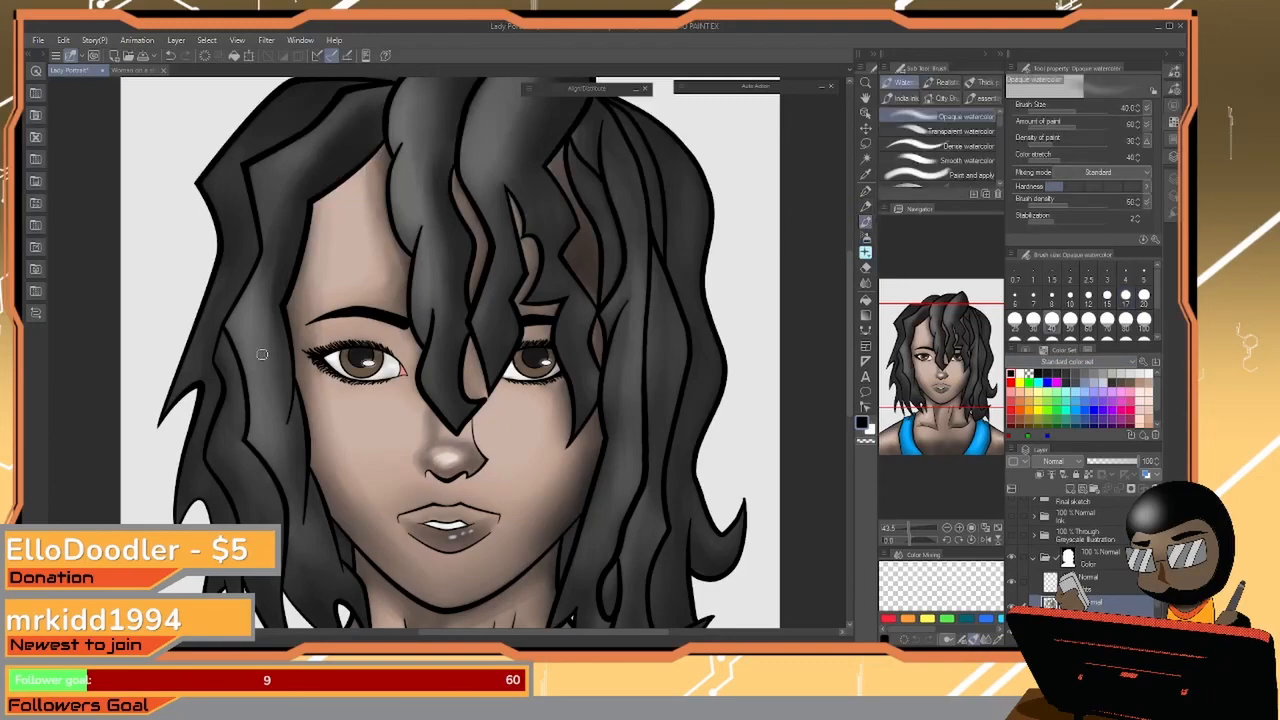
key(ctrl+space)
drag(333, 342, 416, 300)
drag(463, 366, 409, 298)
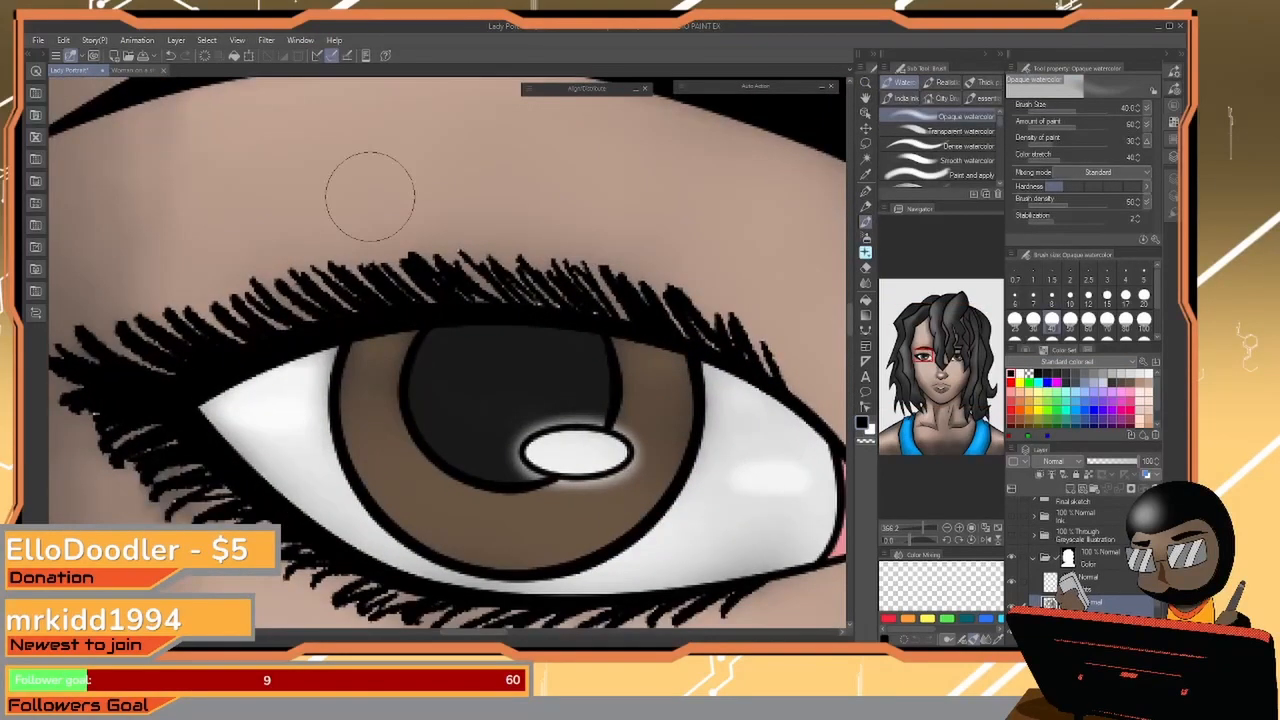
Try a thin black stroke across the upper outer part of the uncovered eye's iris with Opaque watercolor at size 6
key(bracketleft)
key(bracketleft)
key(bracketleft)
key(bracketleft)
key(bracketleft)
key(bracketleft)
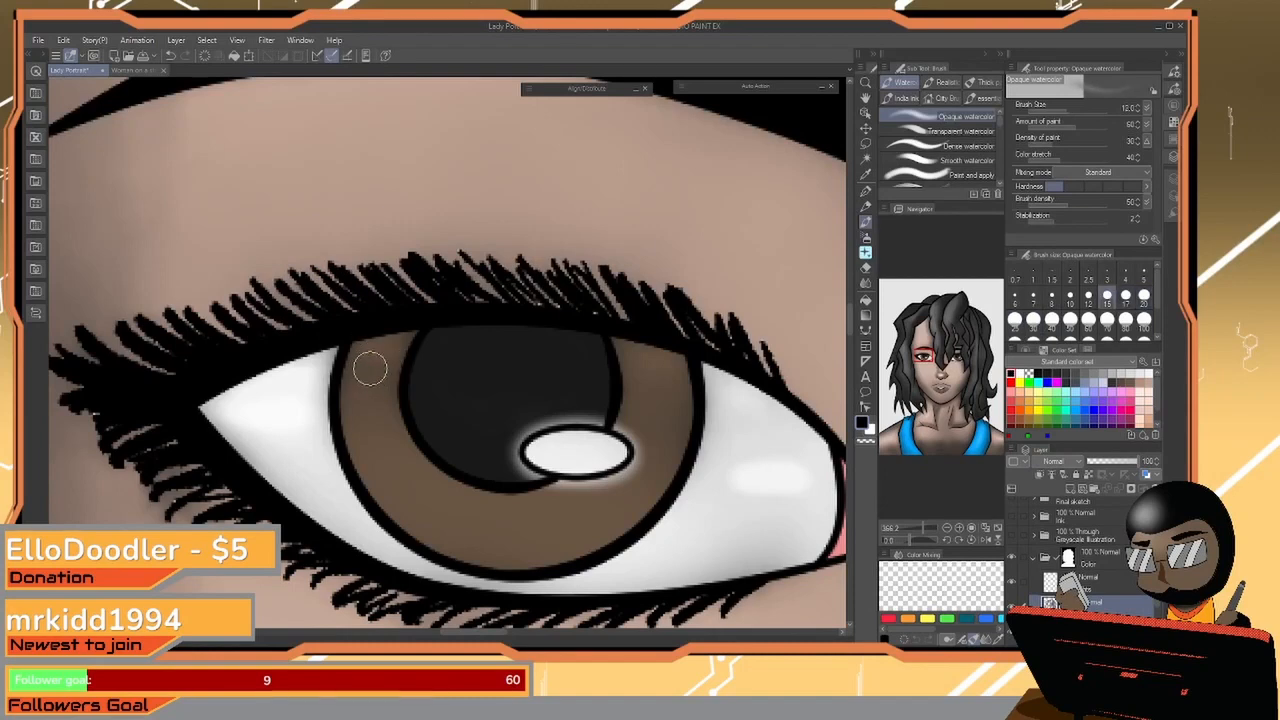
key(bracketleft)
key(bracketleft)
key(bracketleft)
key(bracketleft)
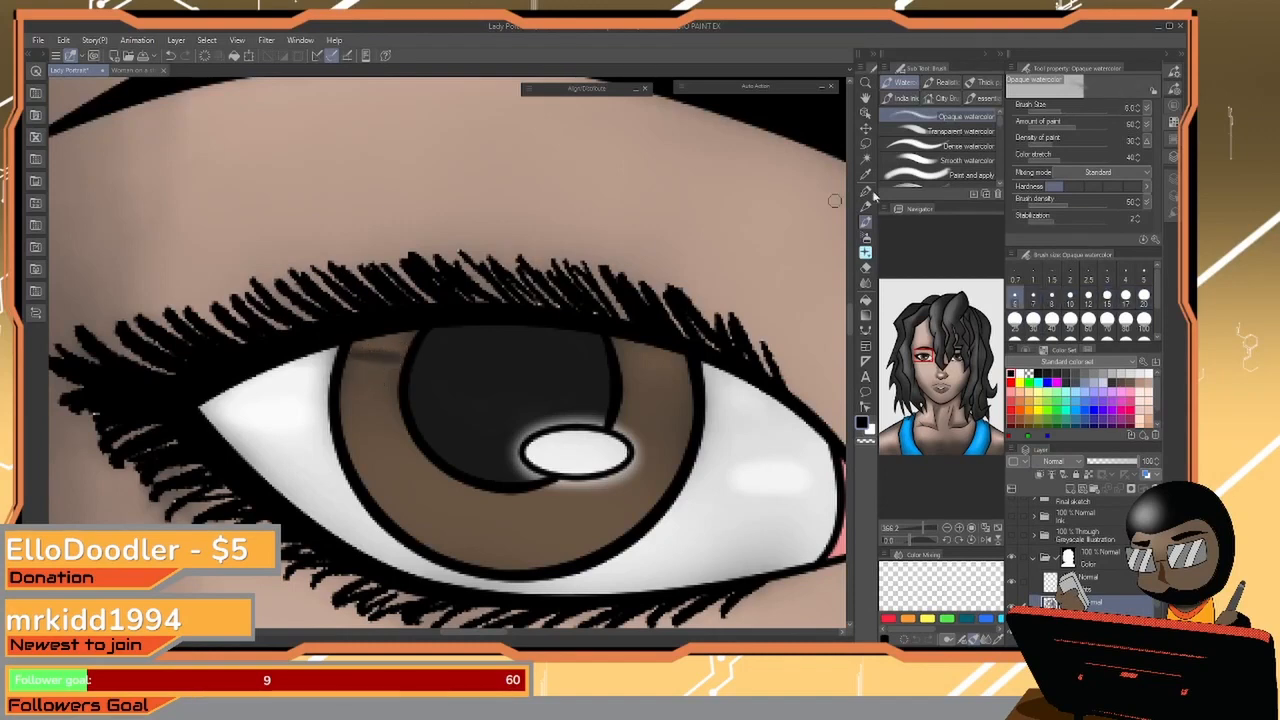
Try short dark radial lines along the outer side and bottom of the uncovered eye's iris with Dense watercolor at size 6
click(966, 148)
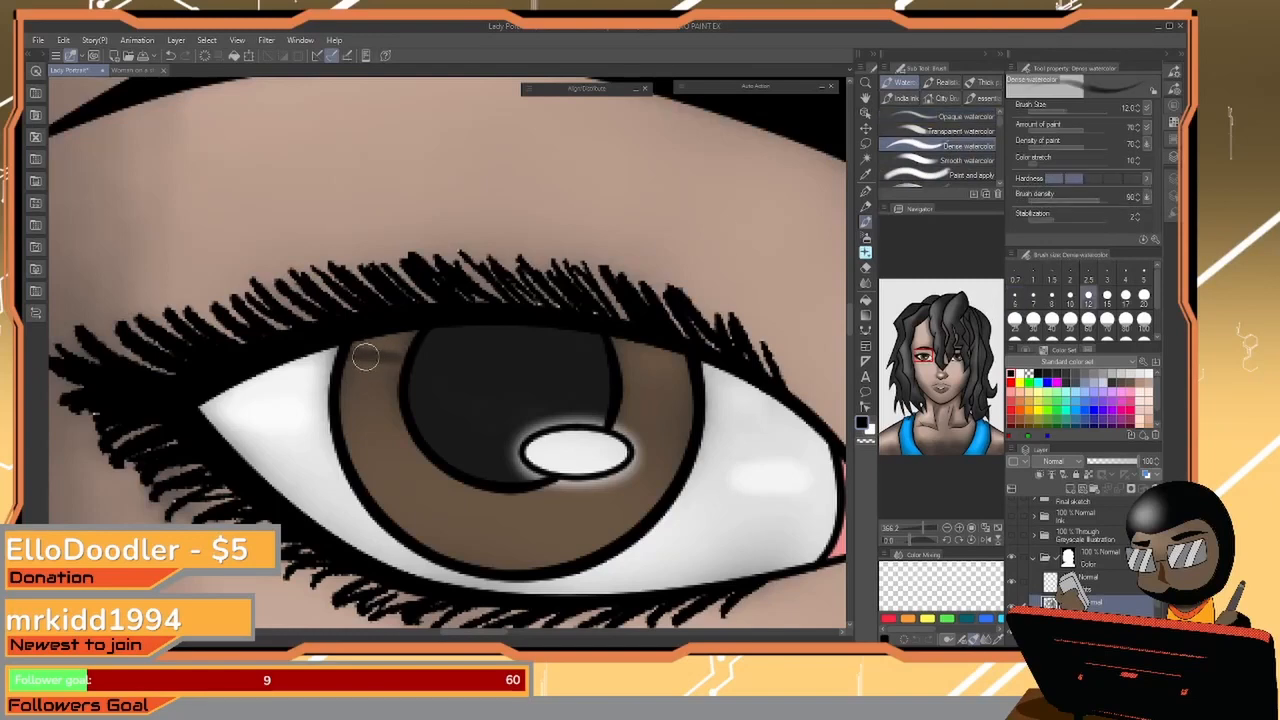
mouse_move(394, 397)
mouse_down()
mouse_move(346, 394)
mouse_move(357, 418)
mouse_up()
mouse_move(398, 418)
mouse_down()
mouse_move(361, 428)
mouse_move(364, 439)
mouse_up()
drag(406, 442, 366, 472)
mouse_move(421, 458)
mouse_down()
mouse_move(378, 486)
mouse_move(398, 494)
mouse_up()
mouse_move(446, 474)
mouse_down()
mouse_move(409, 505)
mouse_move(430, 512)
mouse_up()
mouse_move(471, 490)
mouse_down()
mouse_move(445, 525)
mouse_move(459, 528)
mouse_up()
mouse_move(496, 497)
mouse_down()
mouse_move(486, 536)
mouse_move(526, 530)
mouse_up()
mouse_move(541, 489)
mouse_down()
mouse_move(544, 513)
mouse_move(567, 504)
mouse_up()
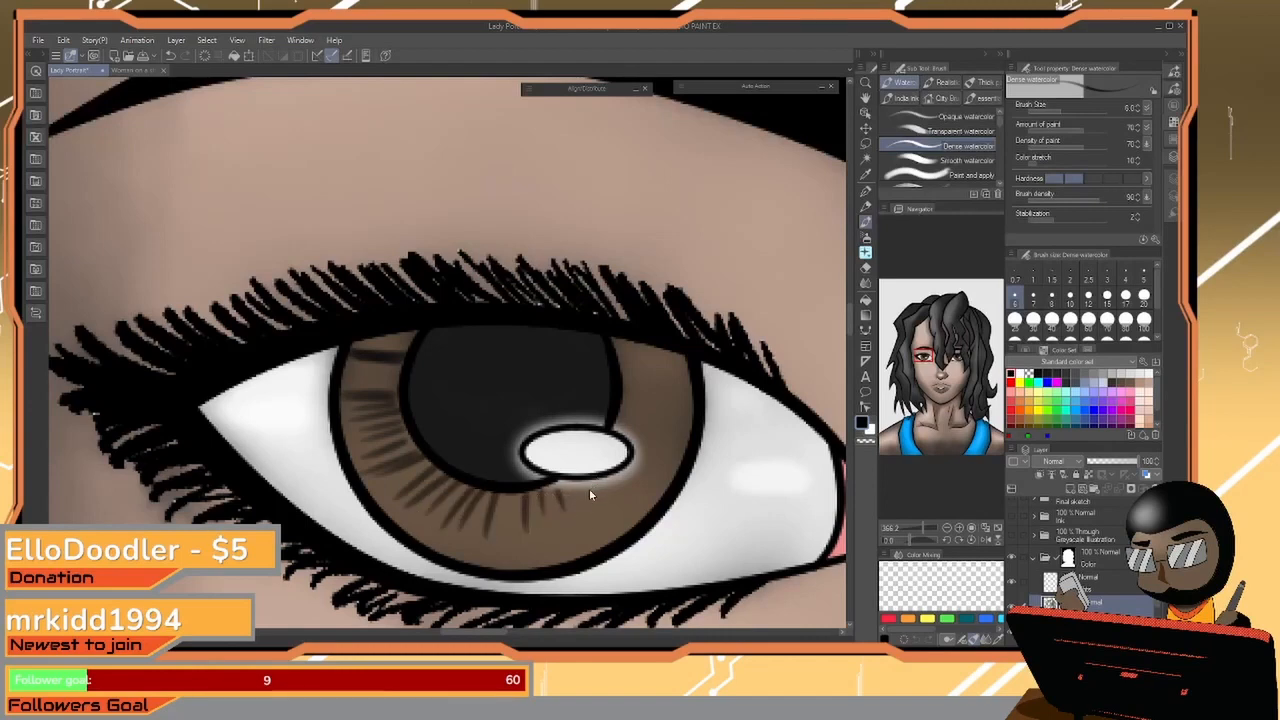
Undo the radial strokes painted in the uncovered eye's iris
key(ctrl+z)
key(ctrl+z)
key(ctrl+z)
key(ctrl+z)
key(ctrl+z)
key(ctrl+z)
key(ctrl+z)
key(ctrl+z)
key(ctrl+z)
key(ctrl+z)
key(ctrl+z)
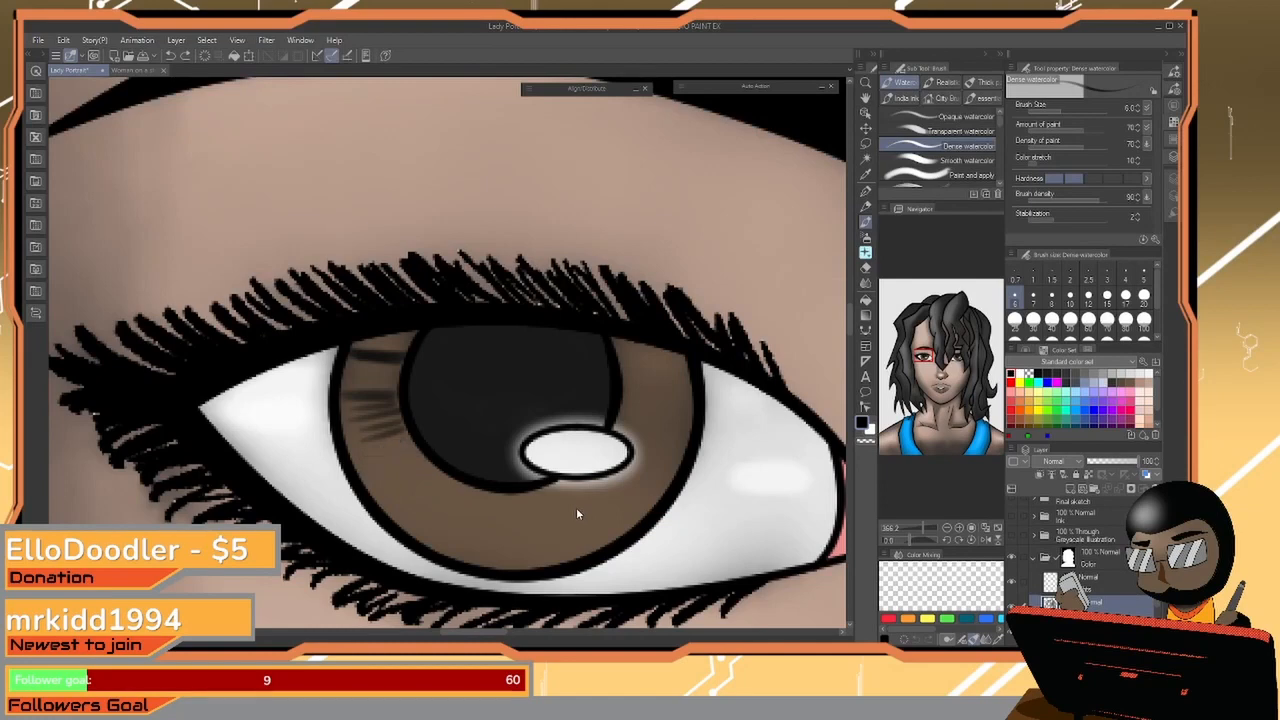
key(ctrl+z)
key(ctrl+z)
key(ctrl+z)
key(ctrl+z)
key(ctrl+z)
key(ctrl+z)
key(ctrl+z)
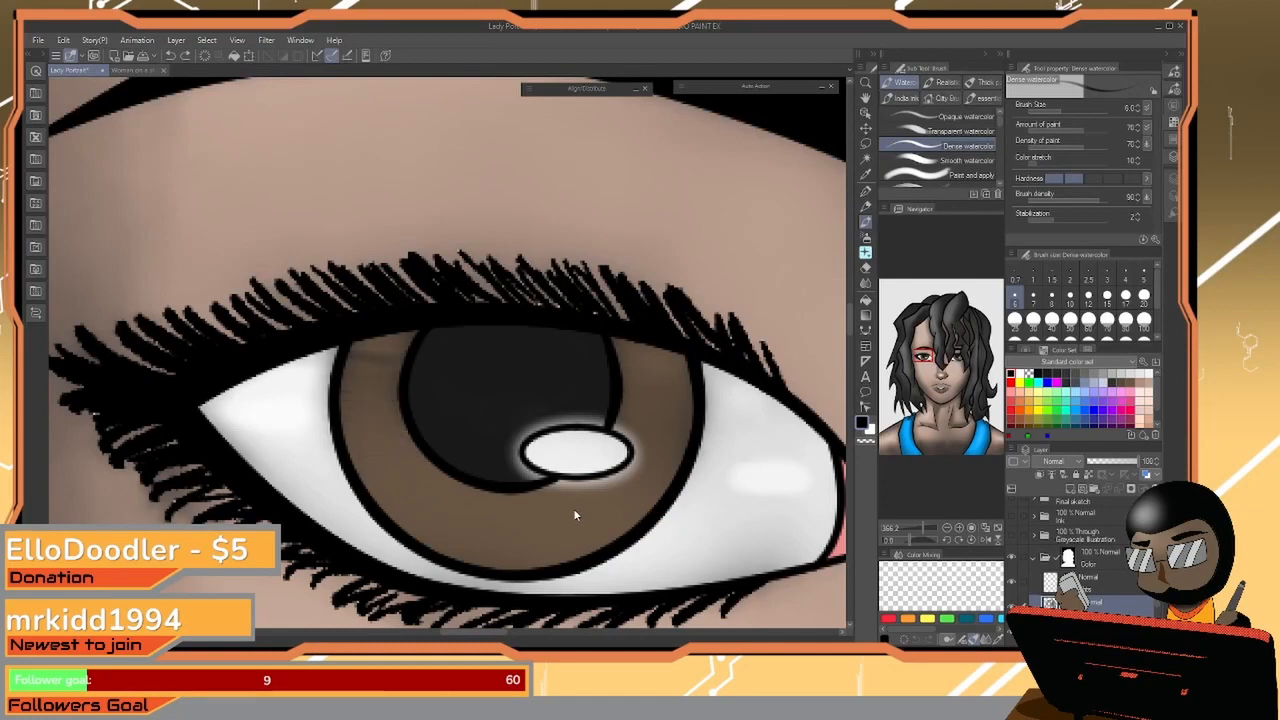
Test Opaque watercolor at size 7, then try dark radial lines around the uncovered eye's whole iris with Dense watercolor at size 6
click(964, 117)
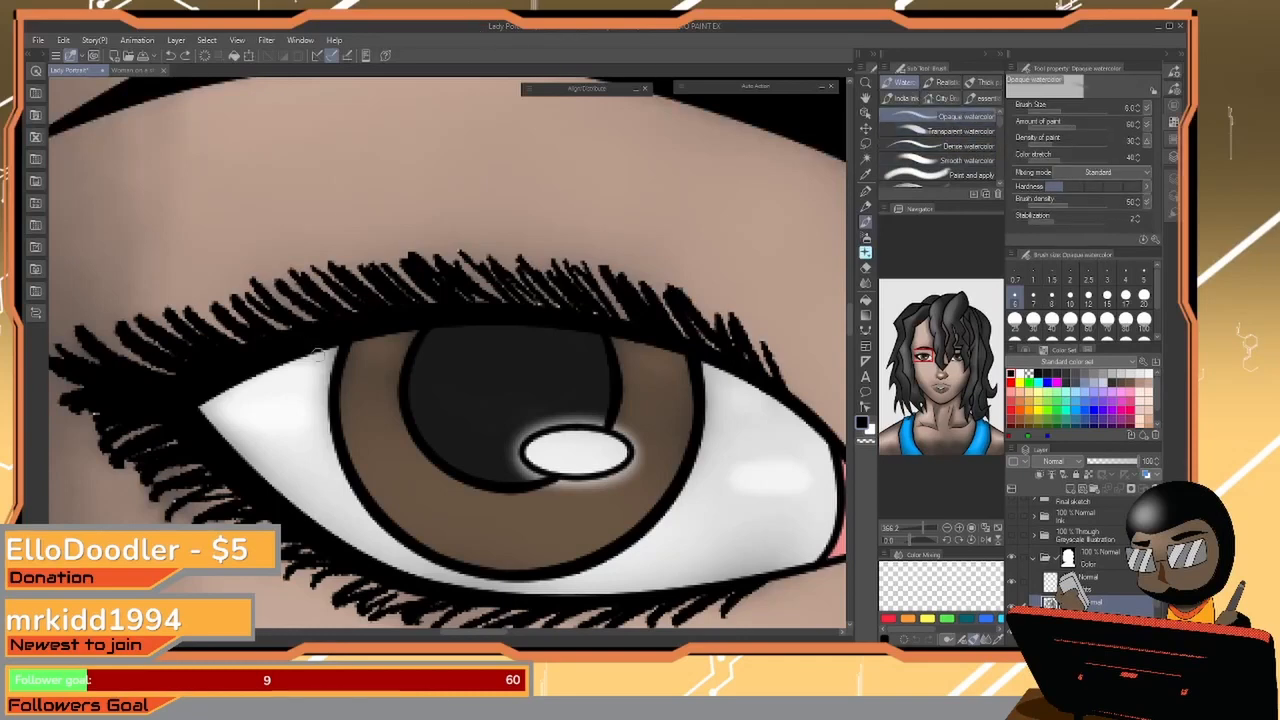
key(bracketright)
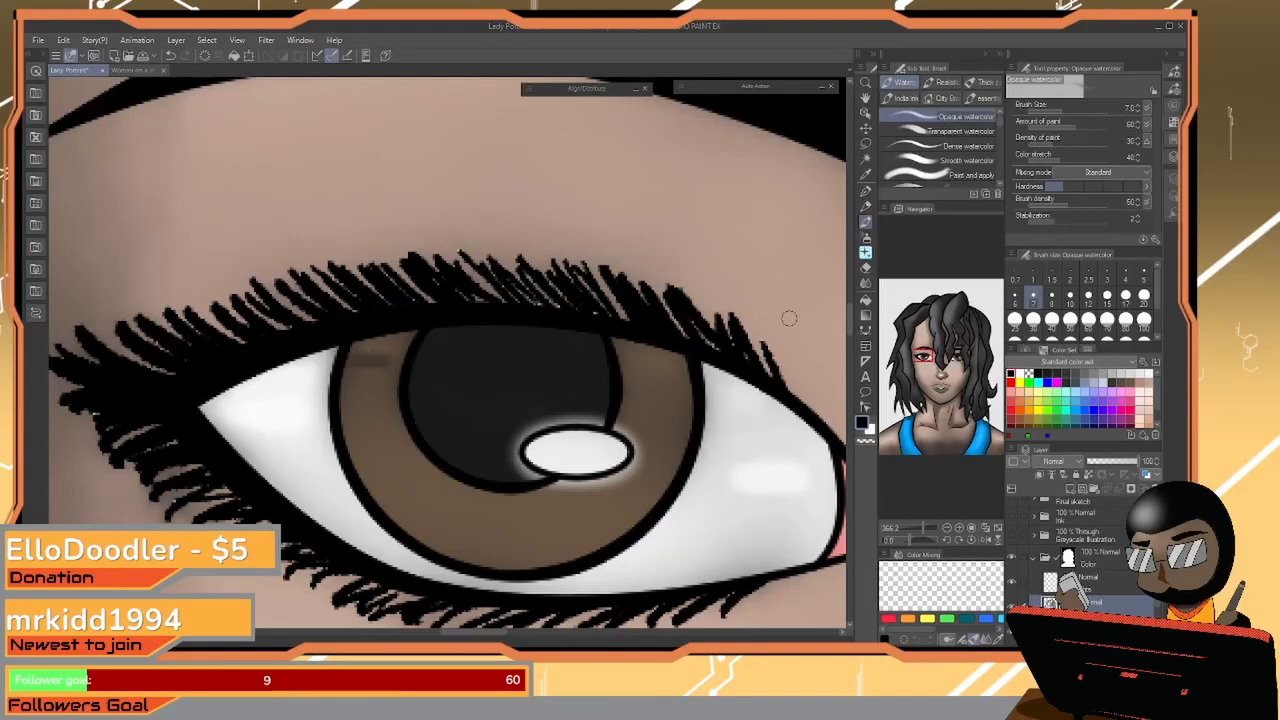
click(962, 146)
mouse_move(350, 362)
mouse_down()
mouse_move(383, 375)
mouse_move(333, 417)
mouse_move(395, 421)
mouse_move(360, 470)
mouse_move(427, 465)
mouse_move(402, 493)
mouse_move(404, 528)
mouse_move(465, 498)
mouse_move(496, 566)
mouse_move(520, 489)
mouse_move(561, 566)
mouse_move(581, 531)
mouse_move(565, 483)
mouse_move(619, 535)
mouse_move(608, 475)
mouse_move(668, 516)
mouse_move(659, 487)
mouse_move(679, 470)
mouse_move(675, 448)
mouse_move(640, 430)
mouse_move(686, 435)
mouse_move(640, 391)
mouse_move(672, 392)
mouse_move(680, 367)
mouse_move(655, 345)
mouse_up()
mouse_move(398, 344)
mouse_down()
mouse_move(356, 337)
mouse_move(403, 347)
mouse_up()
mouse_move(627, 407)
mouse_down()
mouse_move(681, 432)
mouse_move(632, 399)
mouse_move(691, 404)
mouse_move(634, 385)
mouse_move(673, 346)
mouse_up()
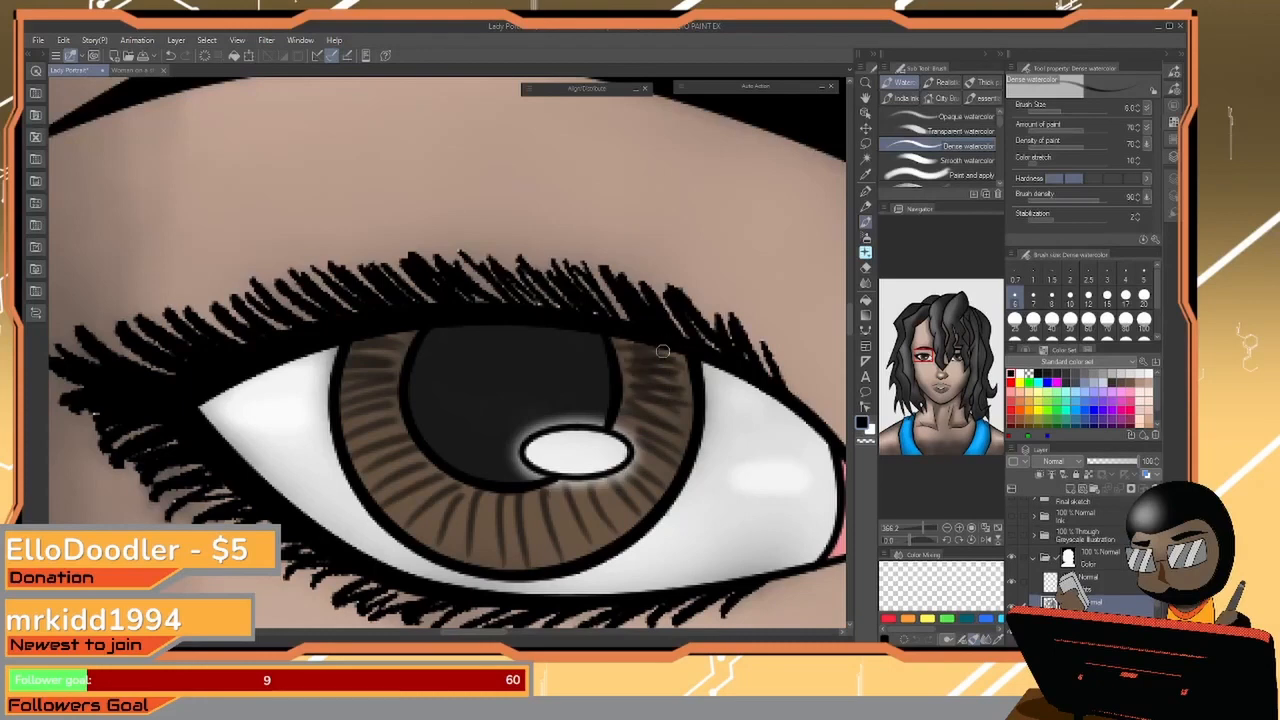
Undo most of the radial iris lines and erase the remaining ones with the Soft eraser at size 17
key(ctrl+z)
key(ctrl+z)
key(ctrl+z)
key(ctrl+z)
key(ctrl+z)
key(ctrl+z)
key(ctrl+z)
key(ctrl+z)
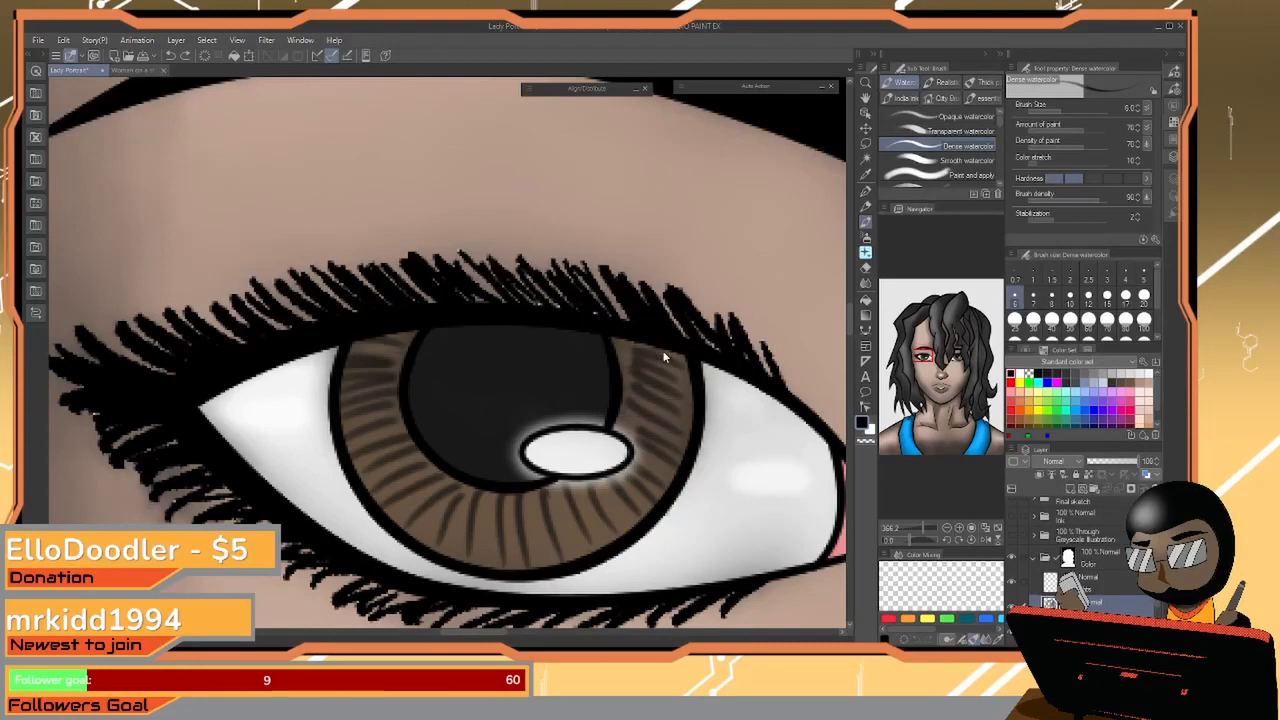
key(ctrl+z)
key(ctrl+z)
key(ctrl+z)
key(ctrl+z)
key(ctrl+z)
key(ctrl+z)
key(ctrl+z)
key(ctrl+z)
key(ctrl+z)
key(ctrl+z)
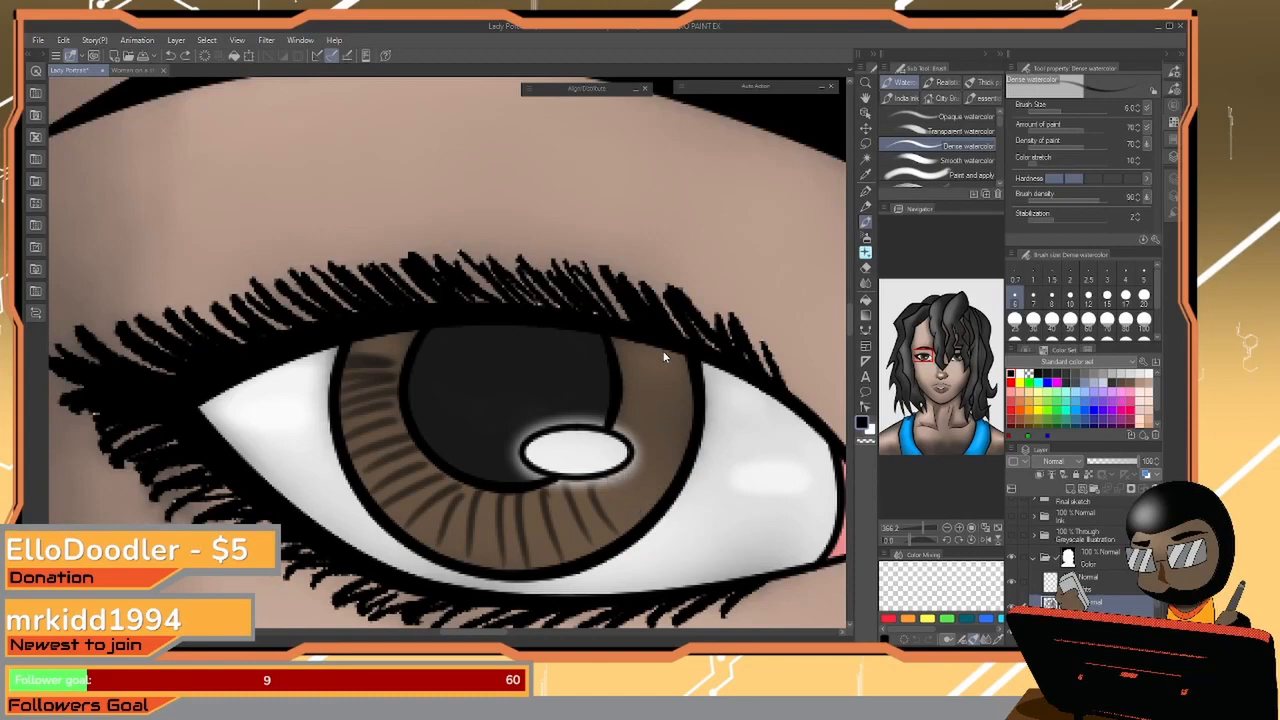
key(ctrl+z)
key(ctrl+z)
key(ctrl+z)
key(ctrl+z)
key(ctrl+z)
key(ctrl+z)
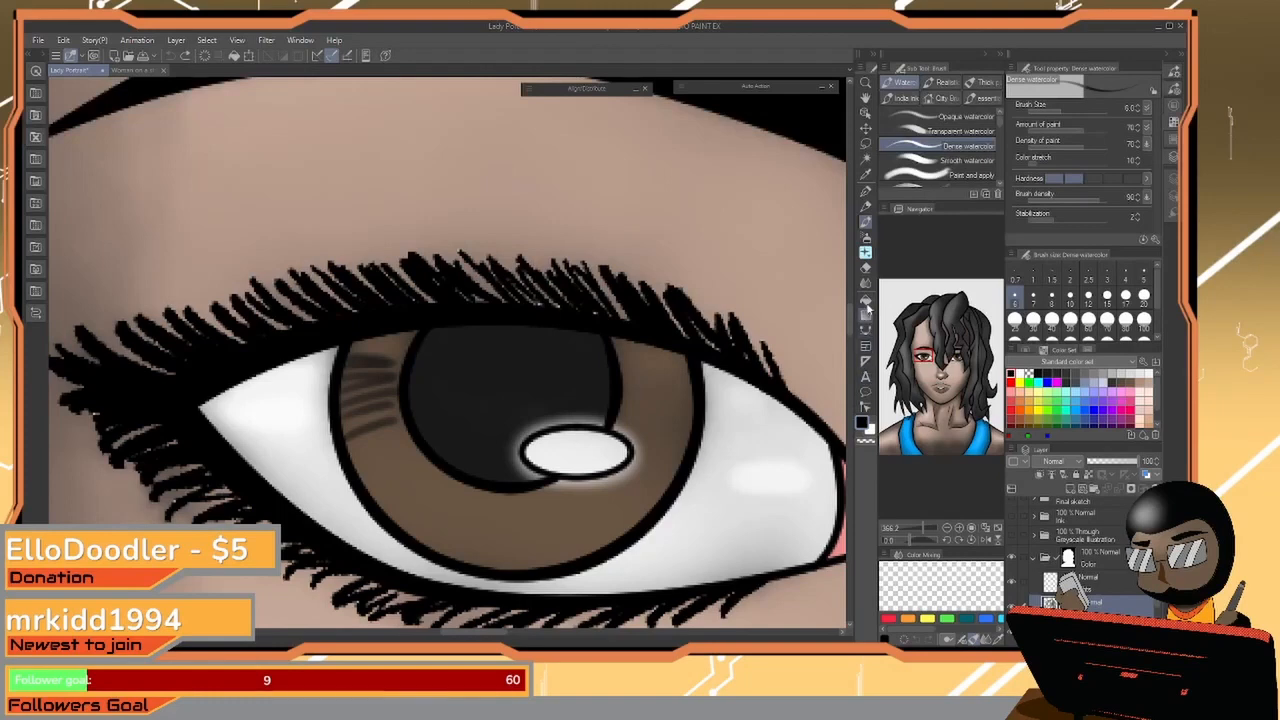
click(866, 268)
mouse_move(397, 377)
mouse_down()
mouse_move(364, 398)
mouse_move(361, 346)
mouse_move(347, 403)
mouse_move(358, 410)
mouse_move(395, 368)
mouse_move(397, 434)
mouse_move(394, 369)
mouse_move(377, 354)
mouse_move(381, 387)
mouse_move(434, 443)
mouse_up()
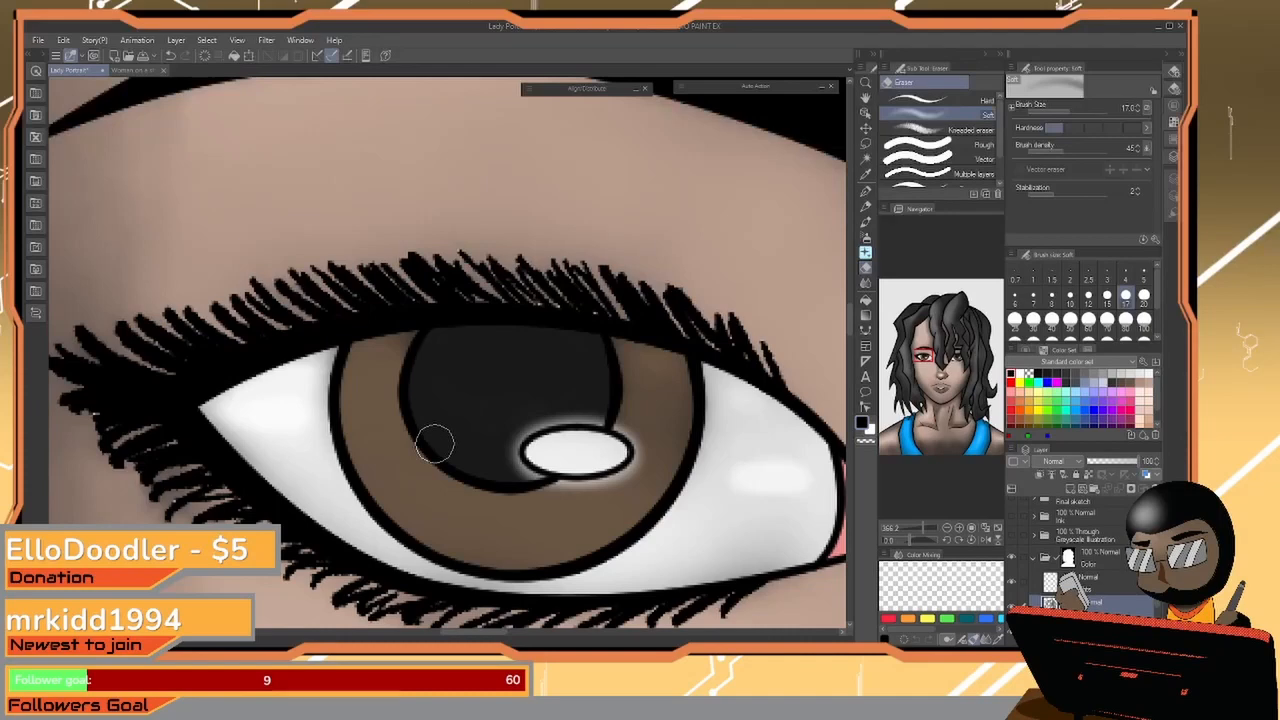
Try to auto-select the uncovered eye's brown iris, first from the editing layer only, then referring to all layers
click(865, 221)
click(865, 157)
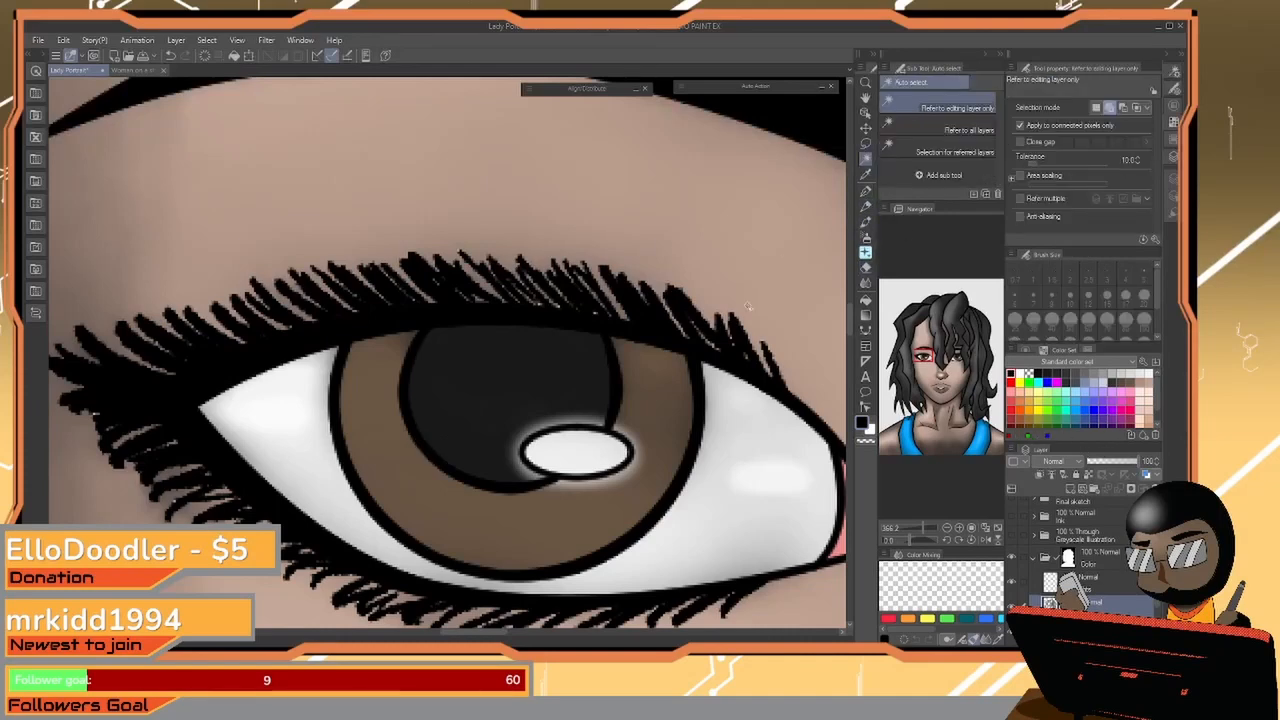
click(670, 409)
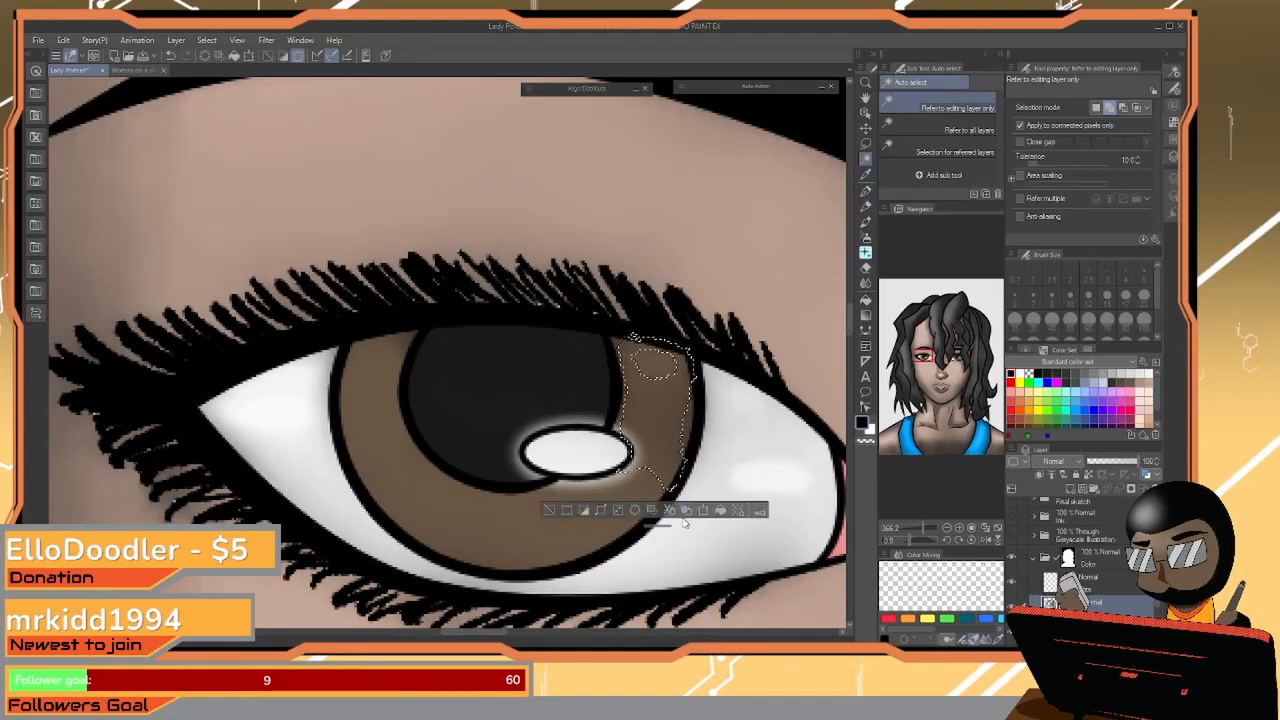
key(ctrl+d)
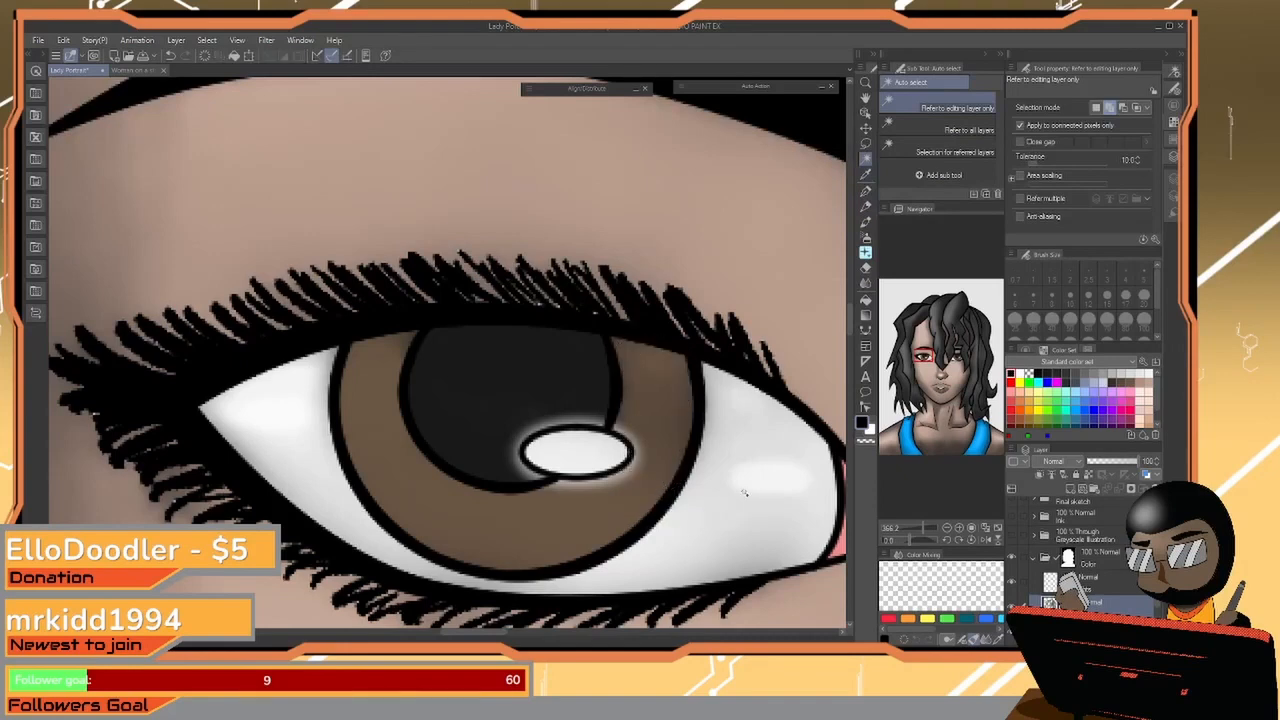
click(965, 130)
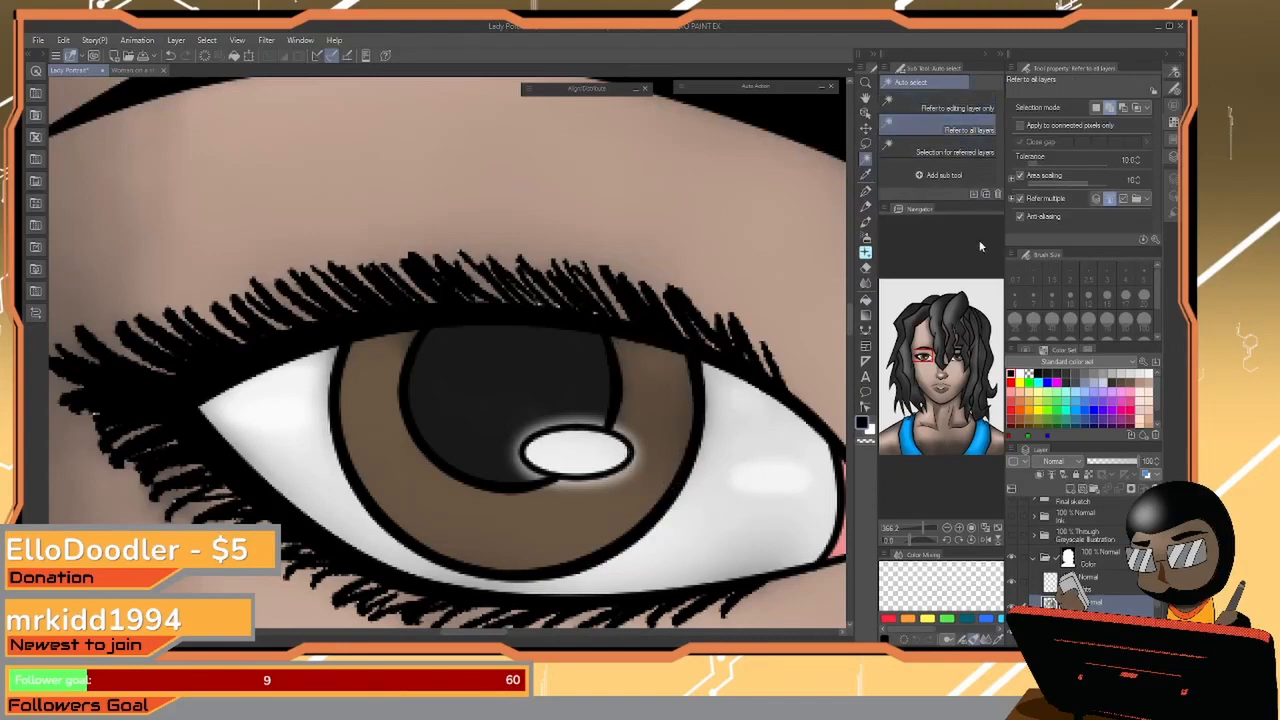
click(627, 519)
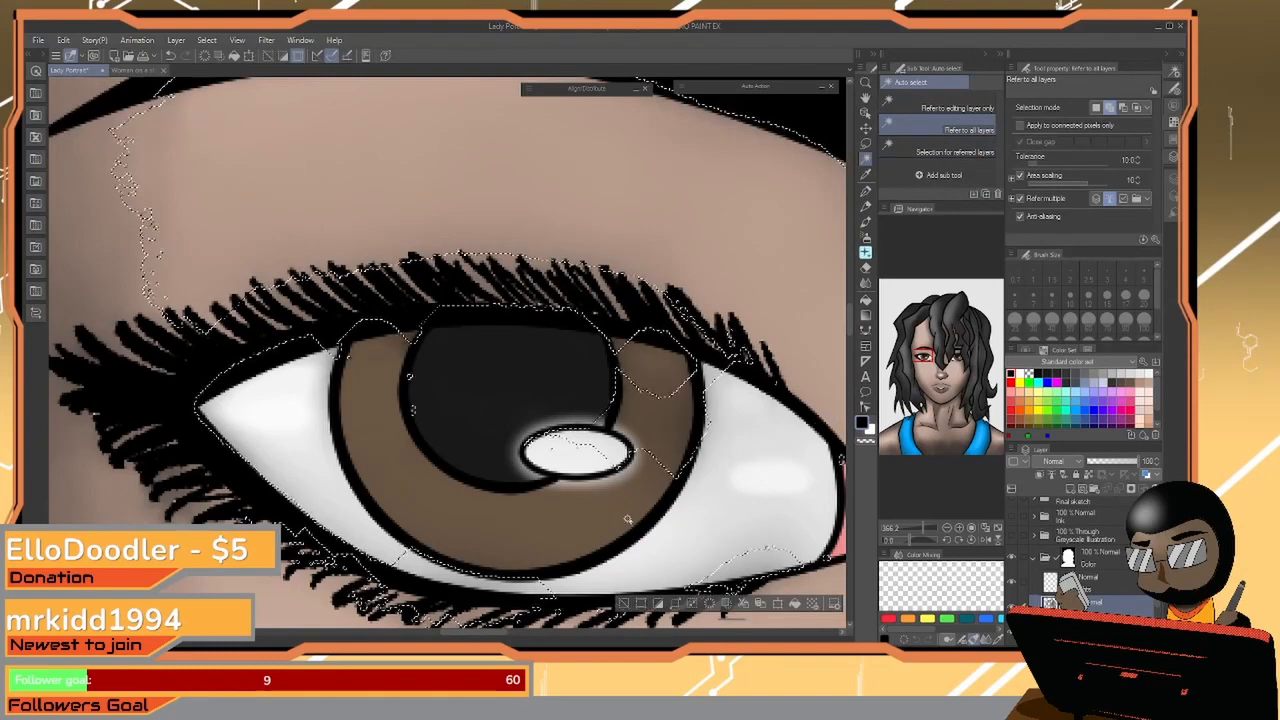
key(ctrl+d)
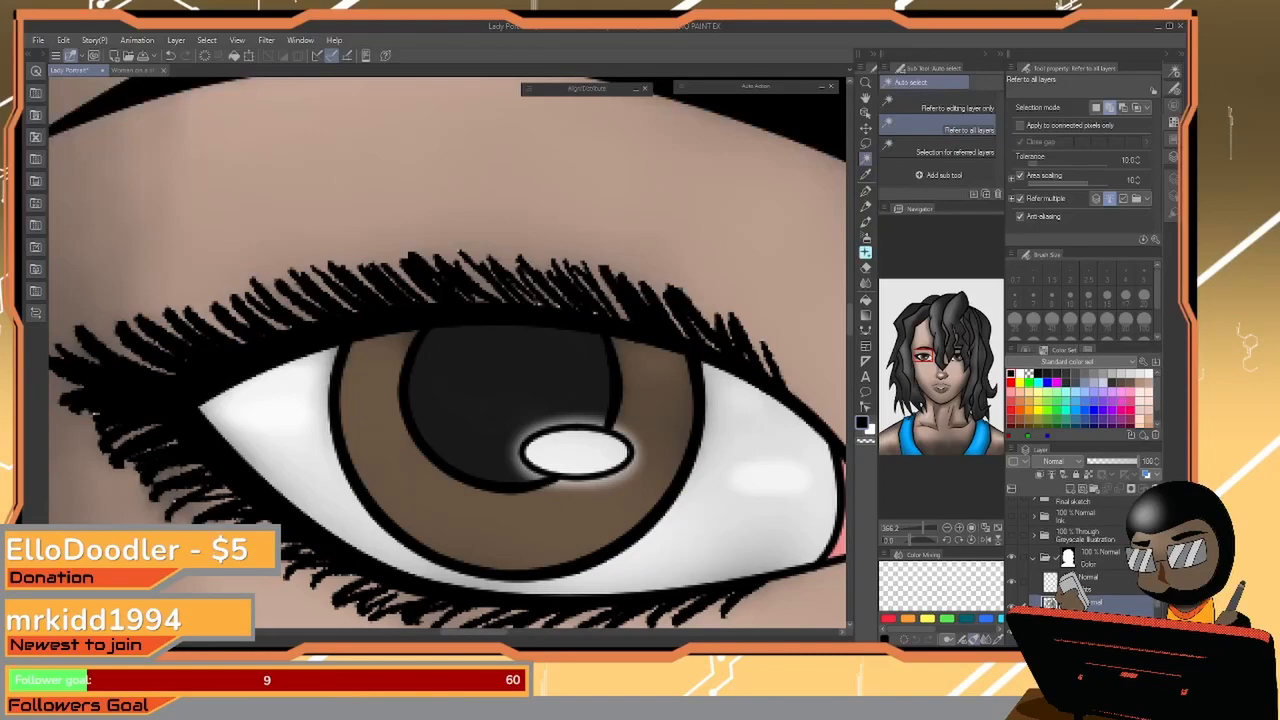
Auto-select the uncovered eye's brown iris from the Ink Copy folder, referring to the editing layer only
scroll(1094, 566, up, 3)
click(1102, 537)
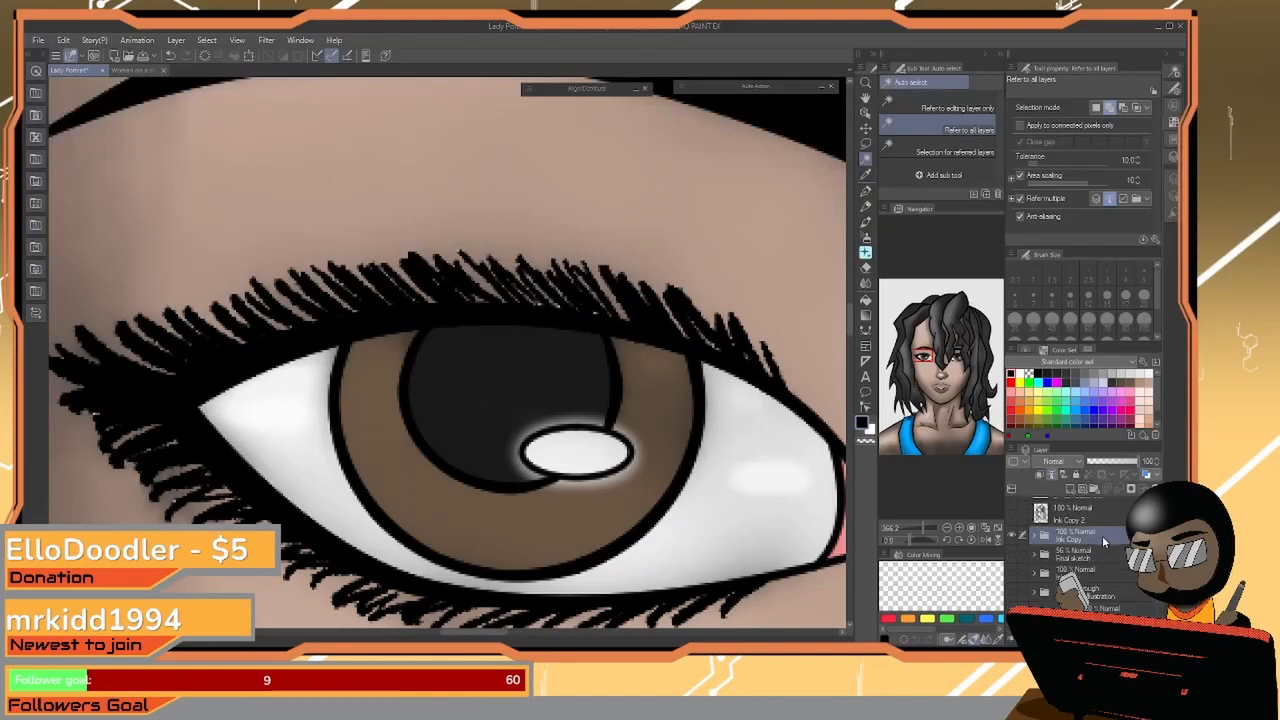
click(575, 535)
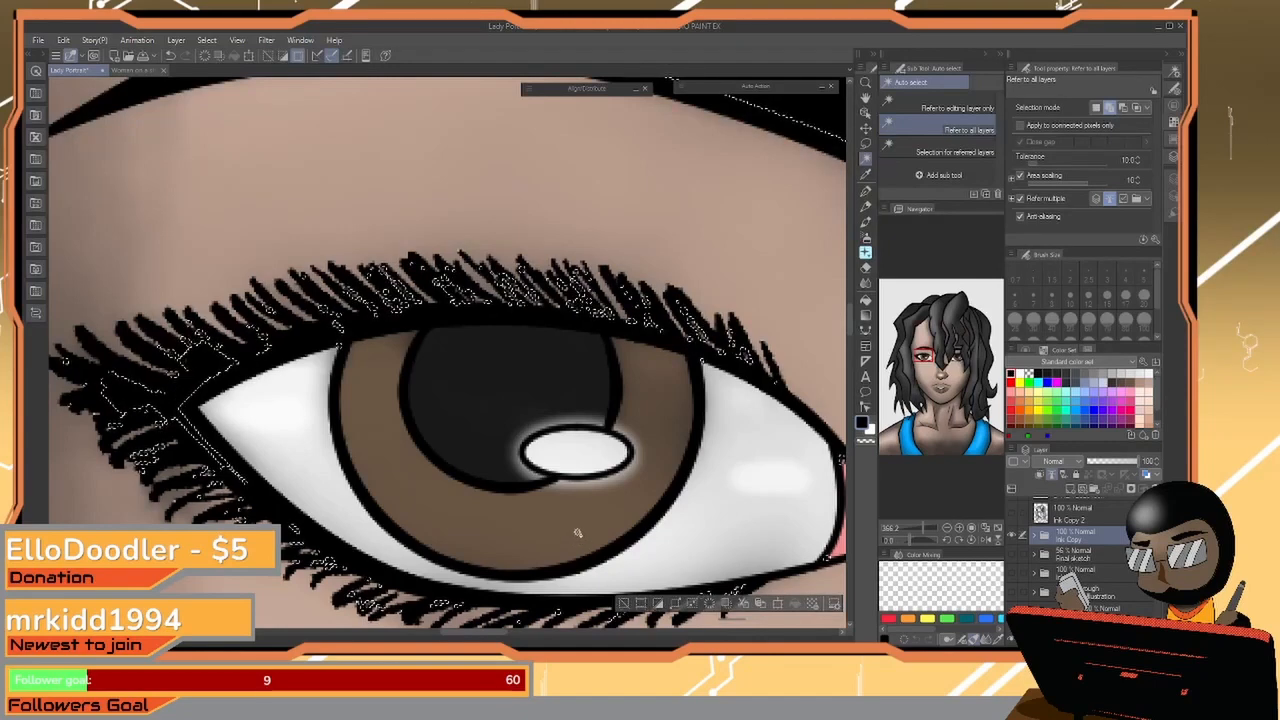
key(ctrl+d)
click(955, 107)
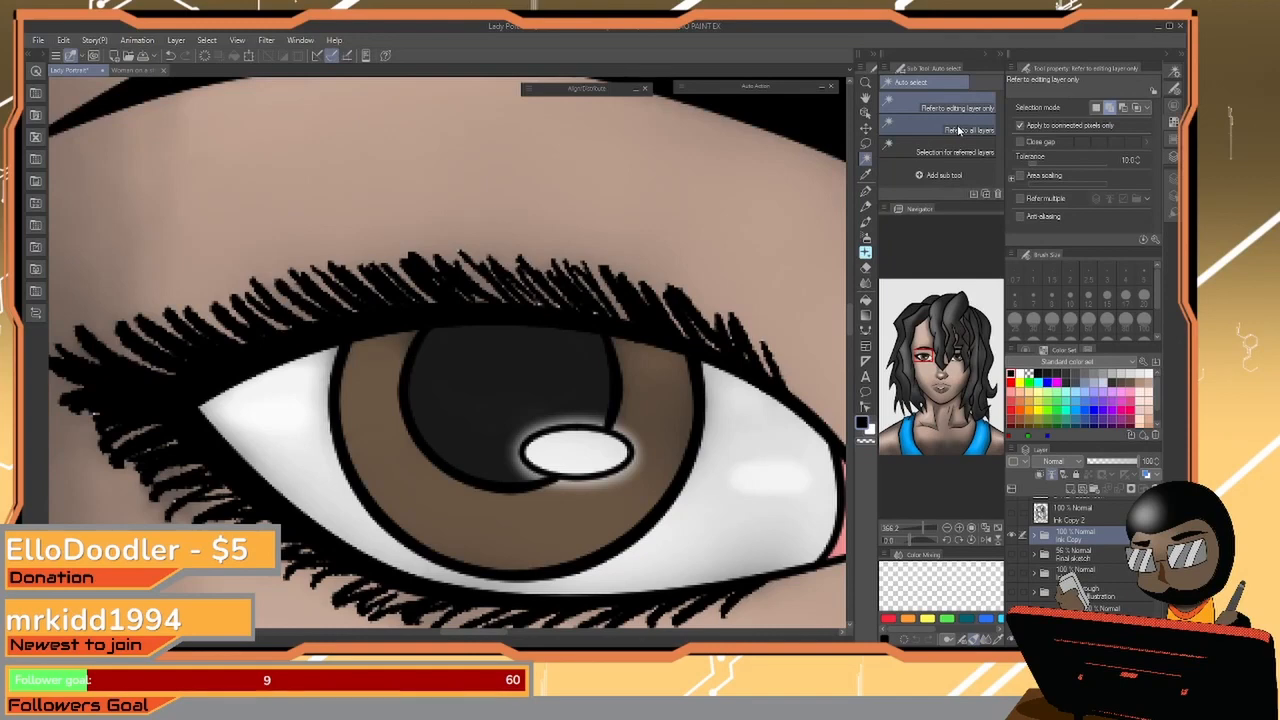
click(560, 532)
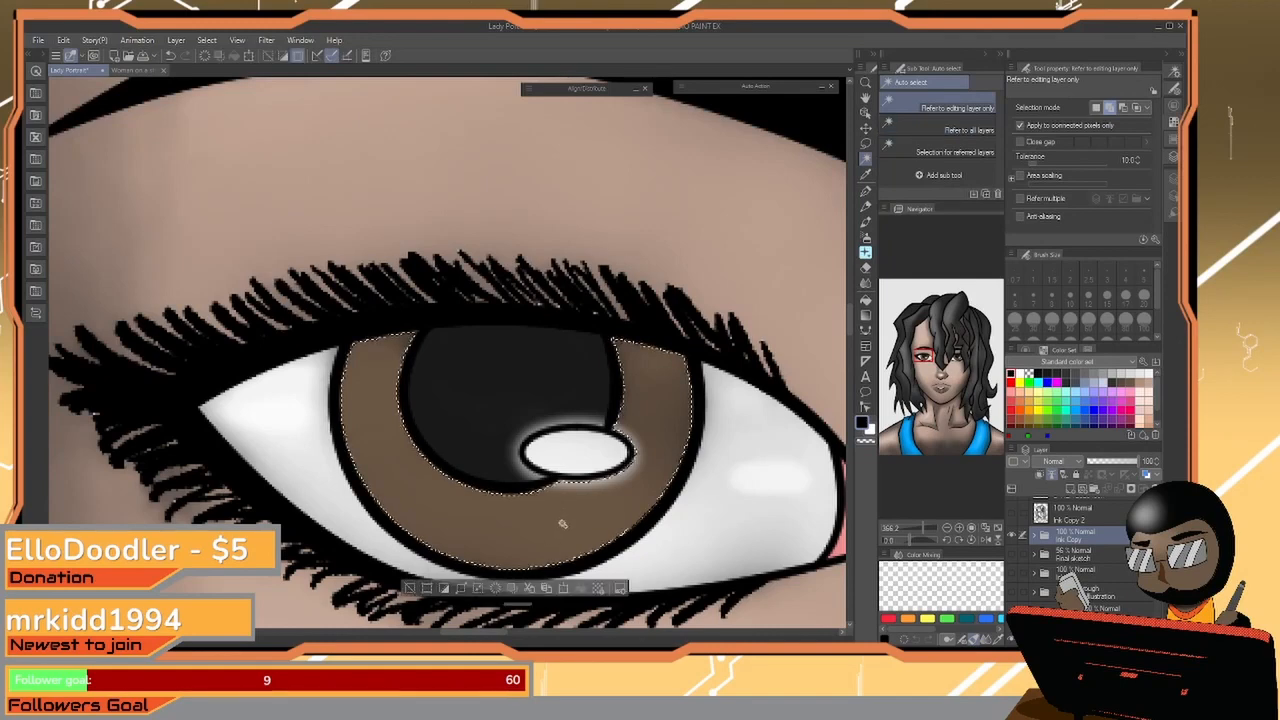
Add the partly covered eye's brown iris to the selection
key(/)
drag(708, 475, 590, 475)
drag(780, 470, 384, 452)
drag(773, 446, 658, 460)
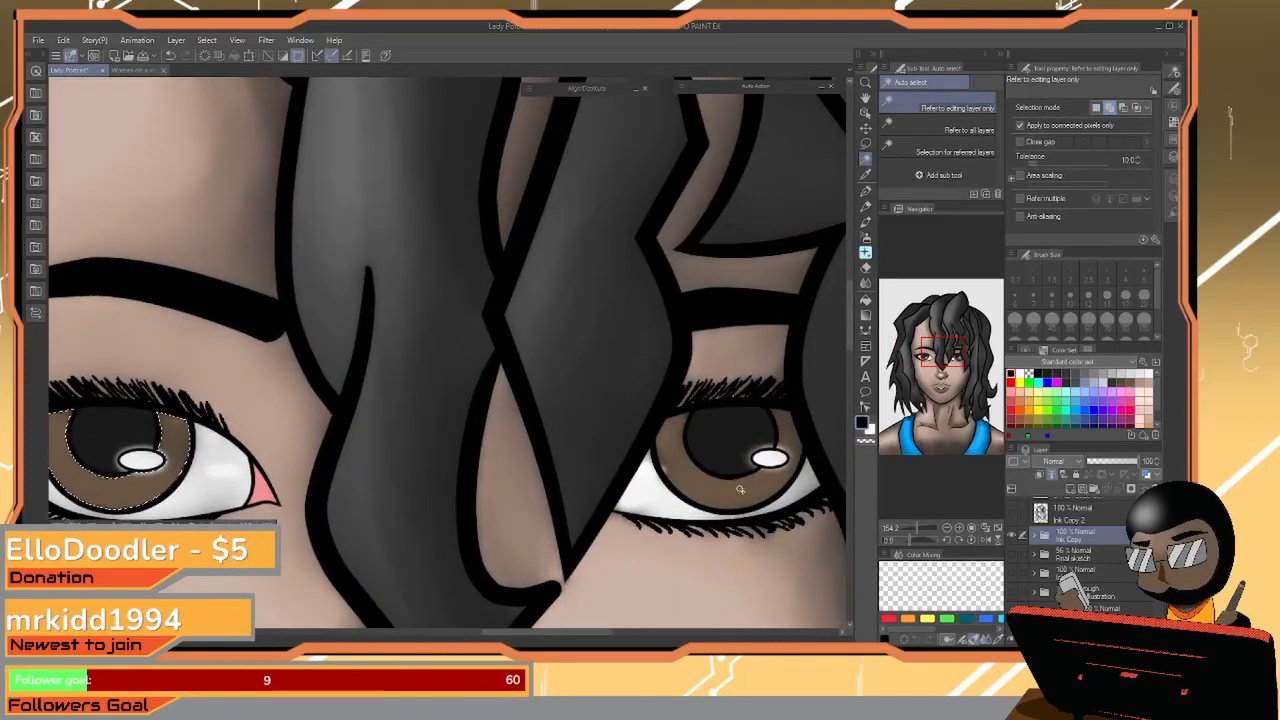
click(738, 490)
Make the shadows layer in the Color folder active and expand the iris selection outward with the square expansion type
drag(265, 439, 665, 464)
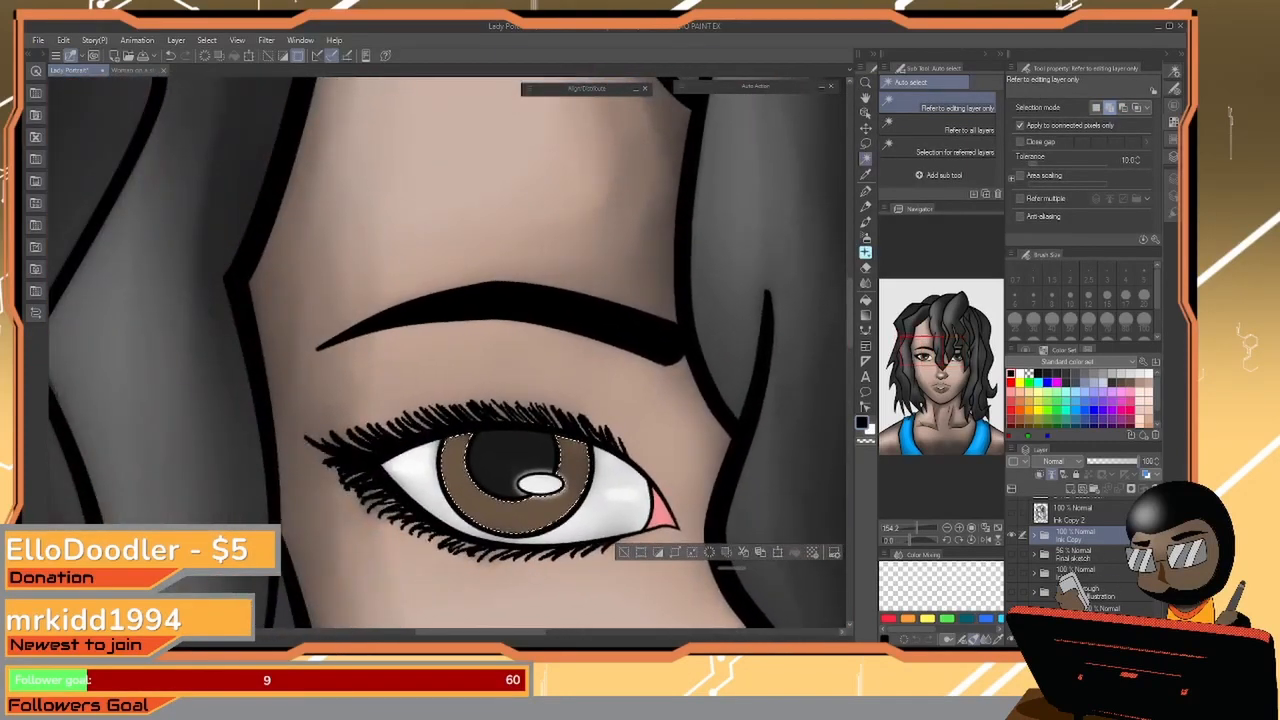
scroll(1133, 592, down, 3)
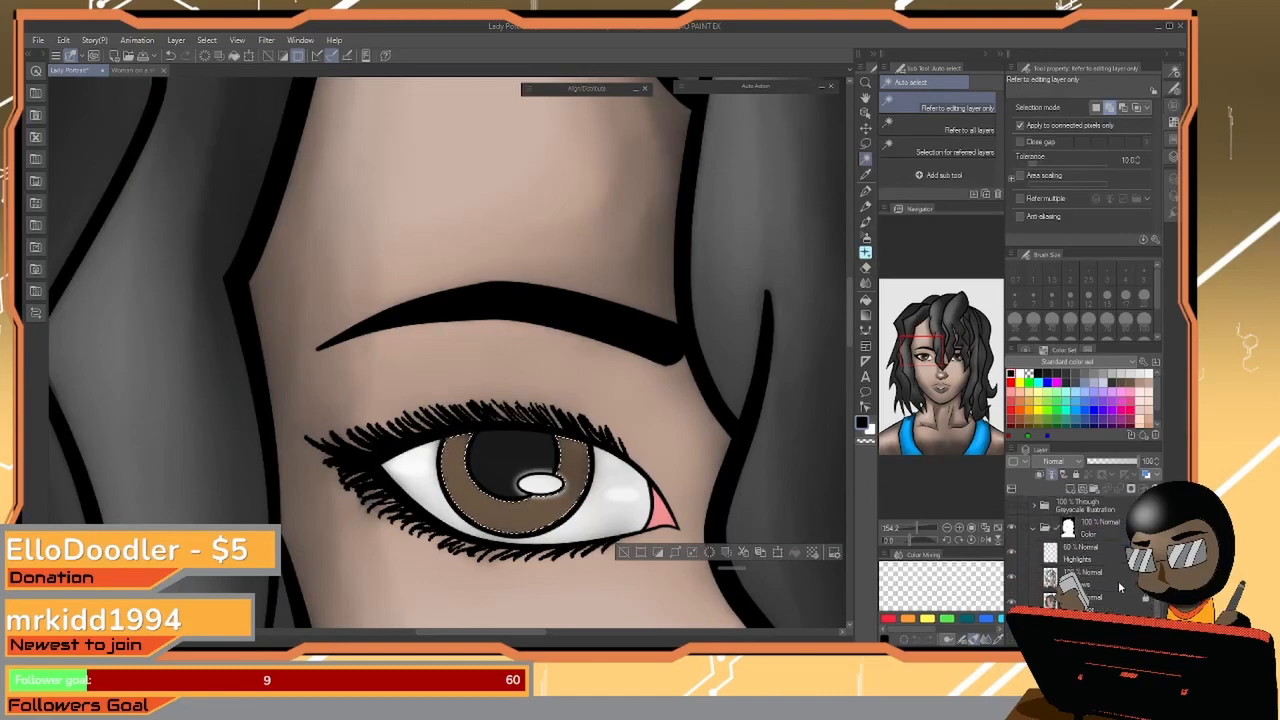
click(1118, 580)
click(677, 554)
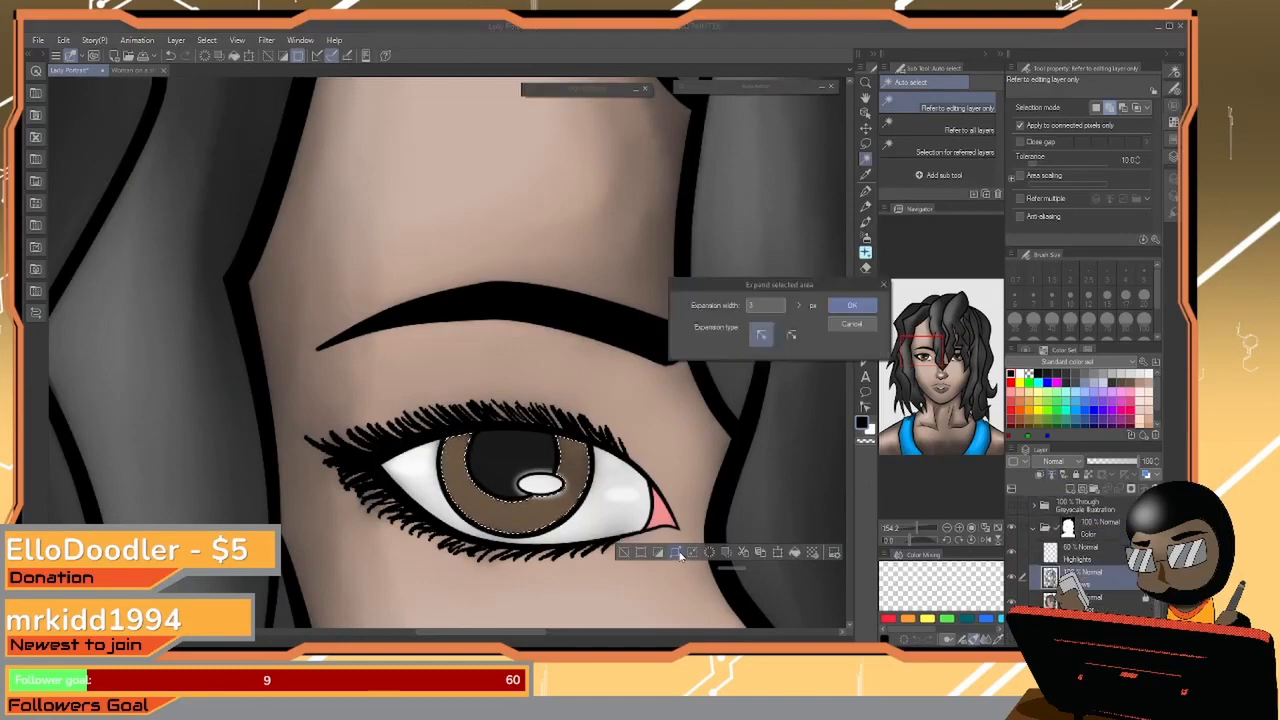
click(851, 305)
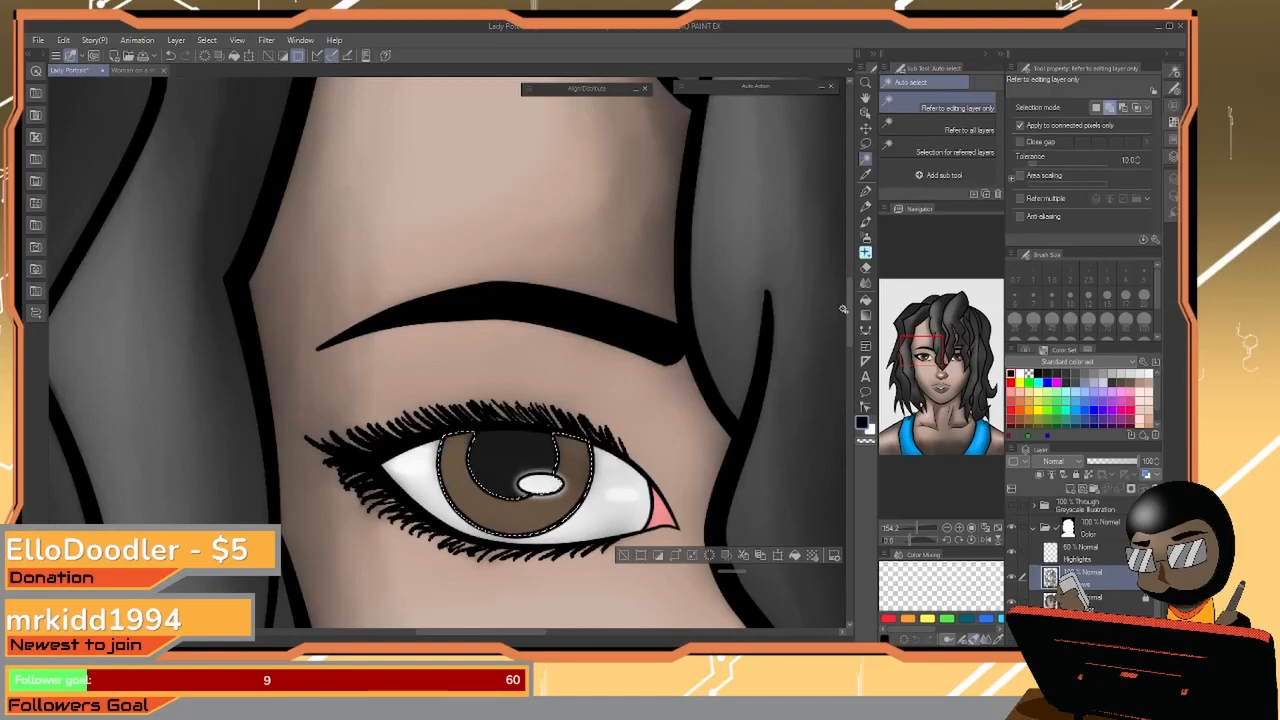
Paint dark radial lines around the uncovered eye's brown iris with the Dense watercolor brush, from pupil to outer edge
click(867, 222)
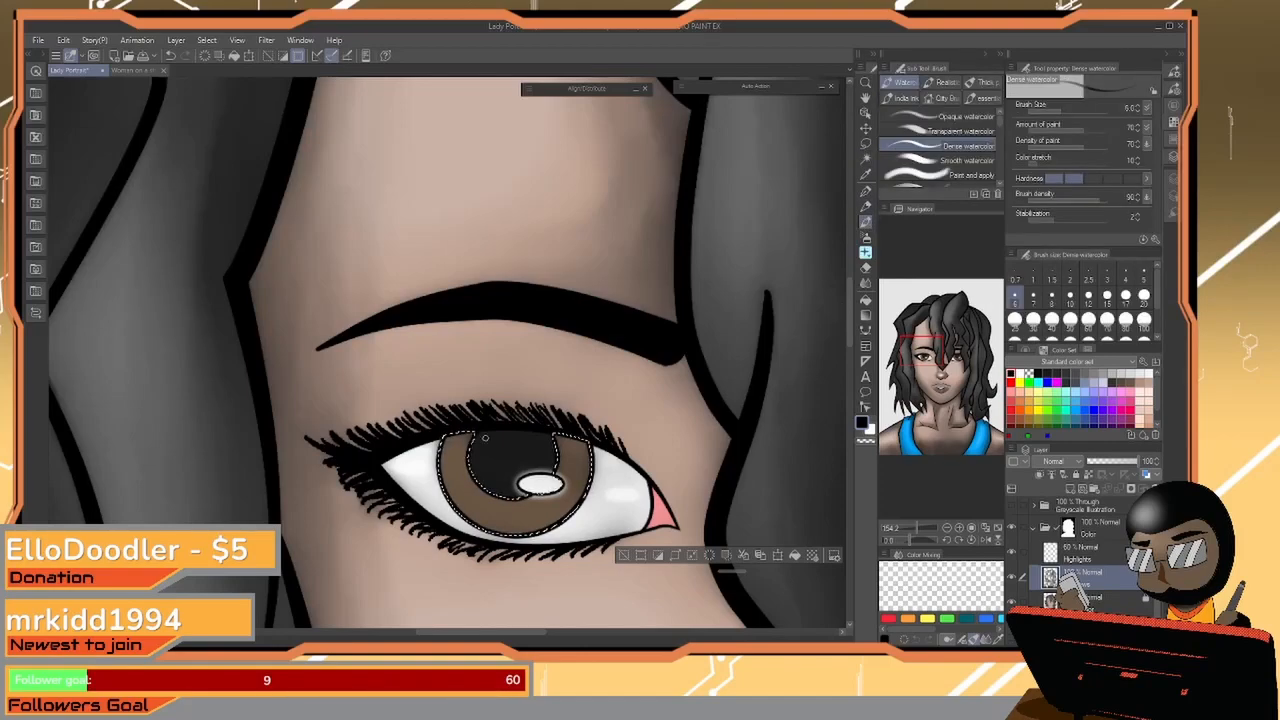
key(ctrl+space)
mouse_move(452, 469)
mouse_down()
mouse_move(475, 449)
mouse_move(504, 456)
mouse_move(414, 314)
mouse_move(338, 304)
mouse_up()
key(space)
key(ctrl+space)
drag(448, 312, 425, 333)
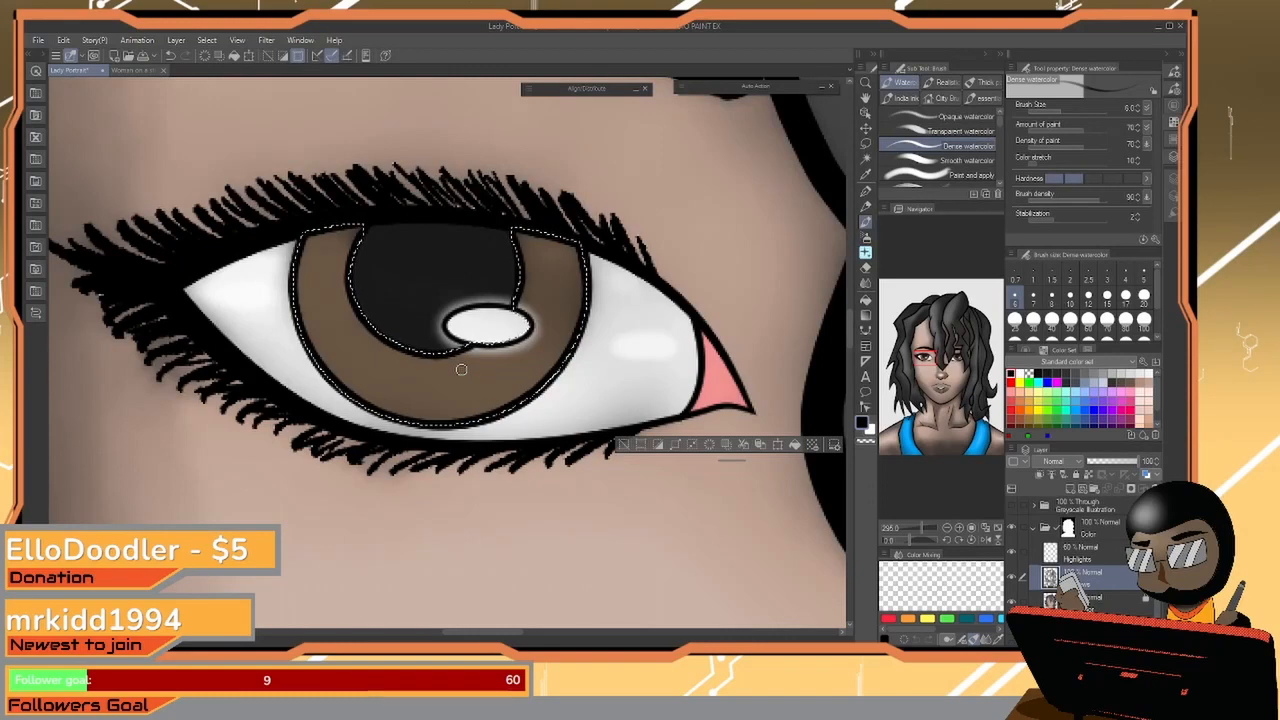
key(minus)
key(minus)
key(minus)
key(minus)
key(minus)
key(minus)
key(minus)
key(minus)
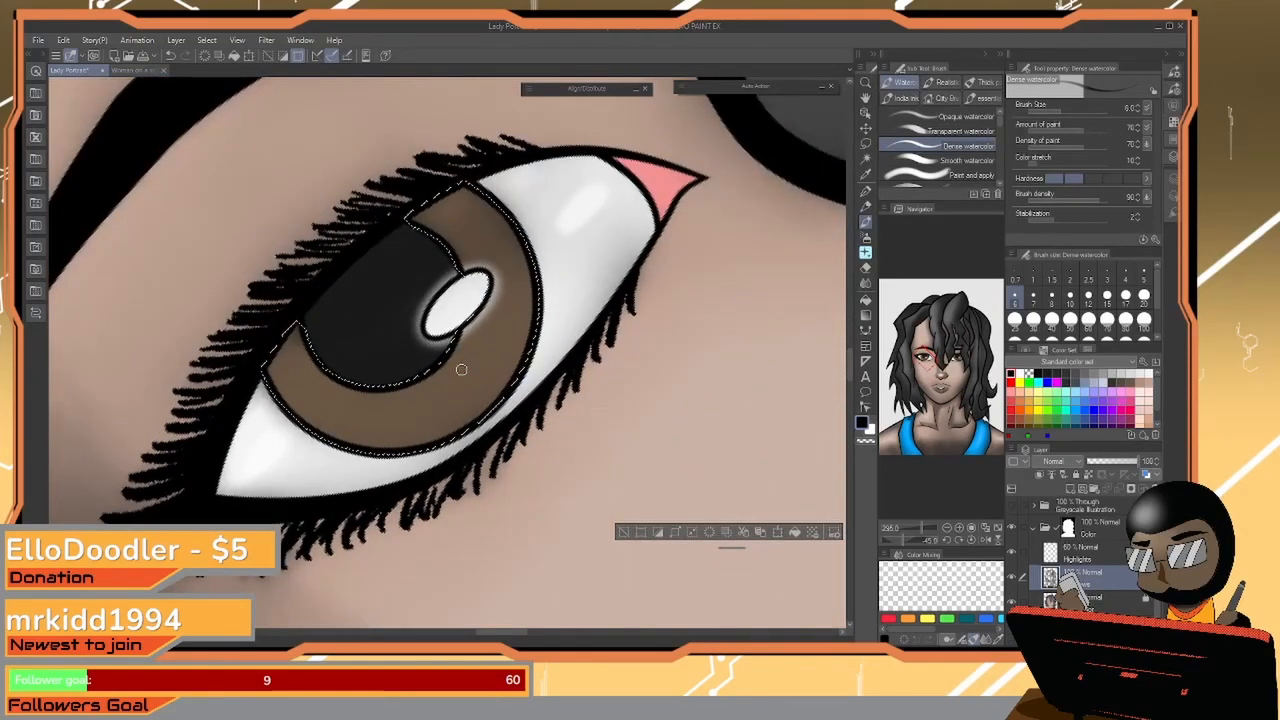
key(minus)
key(minus)
drag(300, 368, 285, 418)
mouse_move(314, 383)
mouse_down()
mouse_move(292, 427)
mouse_move(301, 444)
mouse_up()
mouse_move(328, 396)
mouse_down()
mouse_move(315, 450)
mouse_move(352, 458)
mouse_up()
mouse_move(368, 403)
mouse_down()
mouse_move(370, 460)
mouse_move(386, 458)
mouse_up()
drag(392, 400, 404, 456)
drag(410, 397, 426, 458)
mouse_move(422, 394)
mouse_down()
mouse_move(432, 460)
mouse_move(434, 444)
mouse_up()
mouse_move(432, 390)
mouse_down()
mouse_move(446, 438)
mouse_move(458, 428)
mouse_up()
mouse_move(448, 380)
mouse_down()
mouse_move(472, 414)
mouse_move(480, 402)
mouse_up()
drag(460, 364, 496, 388)
drag(466, 356, 506, 380)
drag(476, 340, 530, 336)
mouse_move(472, 318)
mouse_down()
mouse_move(520, 312)
mouse_move(524, 298)
mouse_up()
drag(482, 290, 520, 278)
mouse_move(484, 276)
mouse_down()
mouse_move(540, 246)
mouse_move(453, 263)
mouse_move(511, 214)
mouse_move(506, 200)
mouse_move(429, 252)
mouse_move(420, 235)
mouse_move(452, 188)
mouse_up()
mouse_move(428, 240)
mouse_down()
mouse_move(456, 193)
mouse_move(404, 196)
mouse_up()
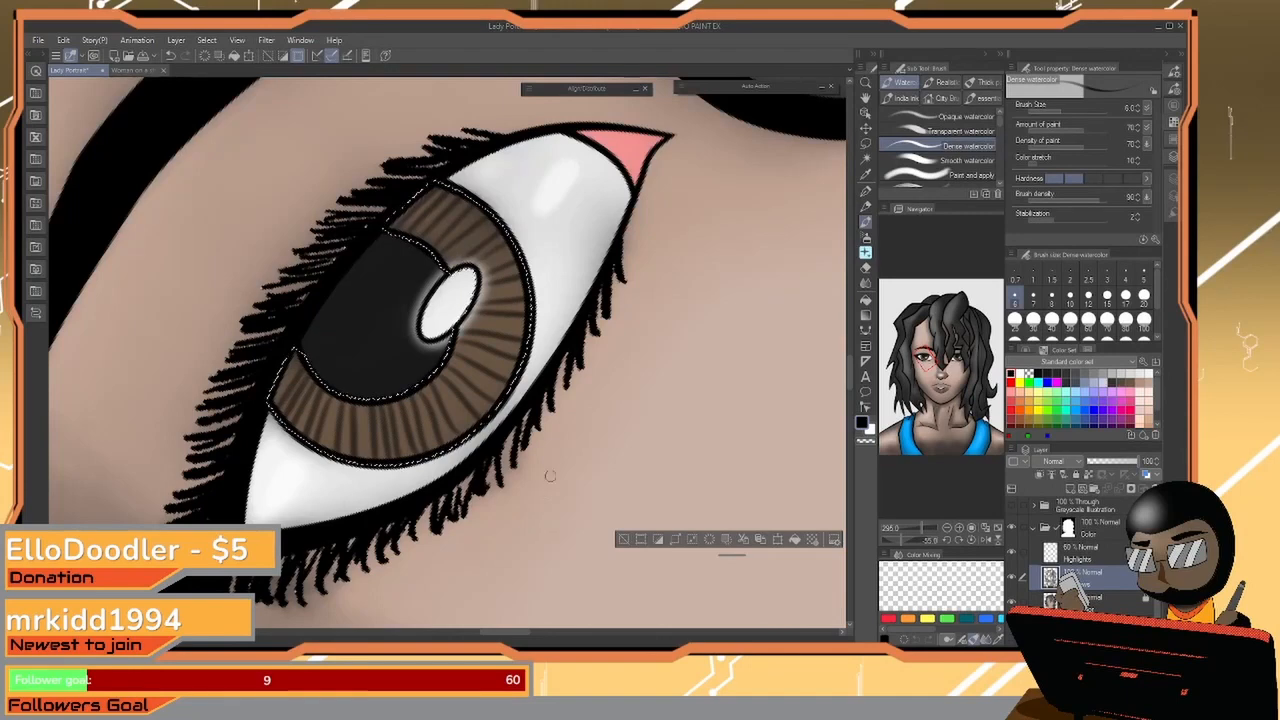
Paint matching dark radial lines around the partly covered eye's iris
drag(763, 348, 450, 555)
drag(780, 200, 330, 600)
drag(560, 228, 571, 504)
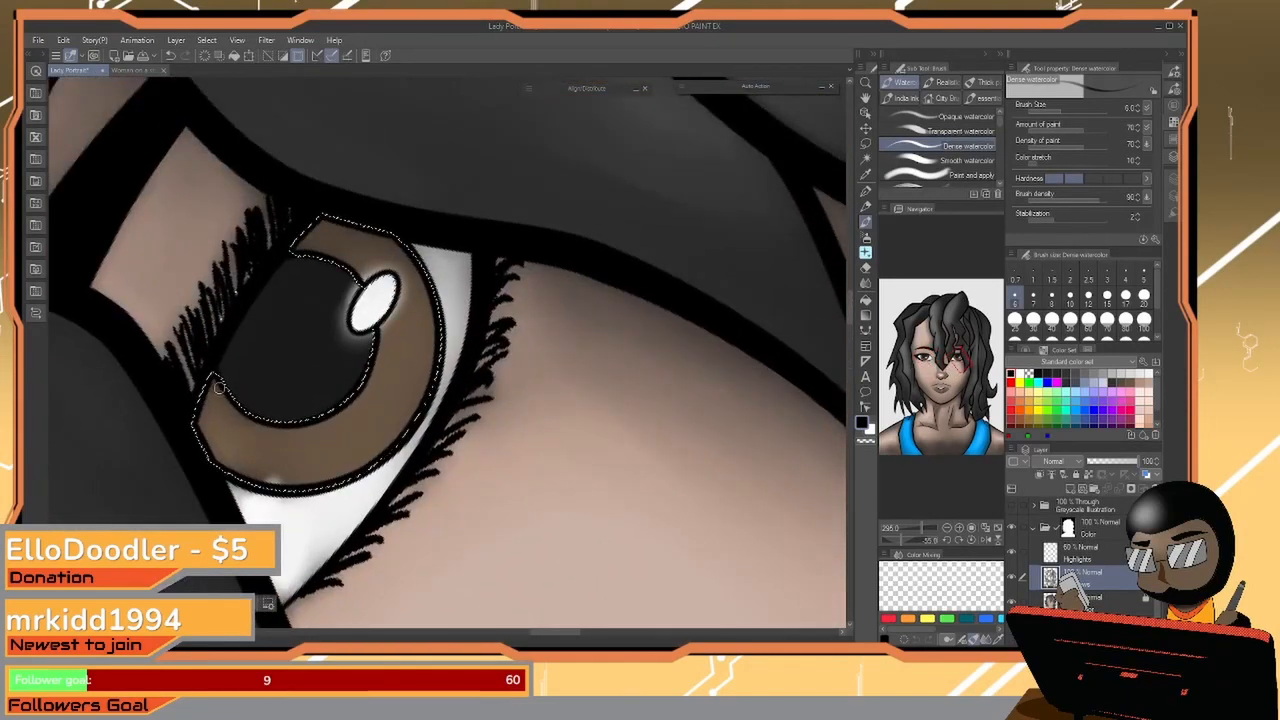
mouse_move(225, 390)
mouse_down()
mouse_move(204, 434)
mouse_move(214, 454)
mouse_up()
mouse_move(251, 412)
mouse_down()
mouse_move(230, 464)
mouse_move(242, 470)
mouse_up()
mouse_move(275, 430)
mouse_down()
mouse_move(247, 461)
mouse_move(274, 454)
mouse_move(275, 495)
mouse_up()
mouse_move(312, 430)
mouse_down()
mouse_move(300, 494)
mouse_move(312, 478)
mouse_up()
drag(348, 418, 340, 470)
mouse_move(370, 456)
mouse_down()
mouse_move(359, 413)
mouse_move(410, 436)
mouse_up()
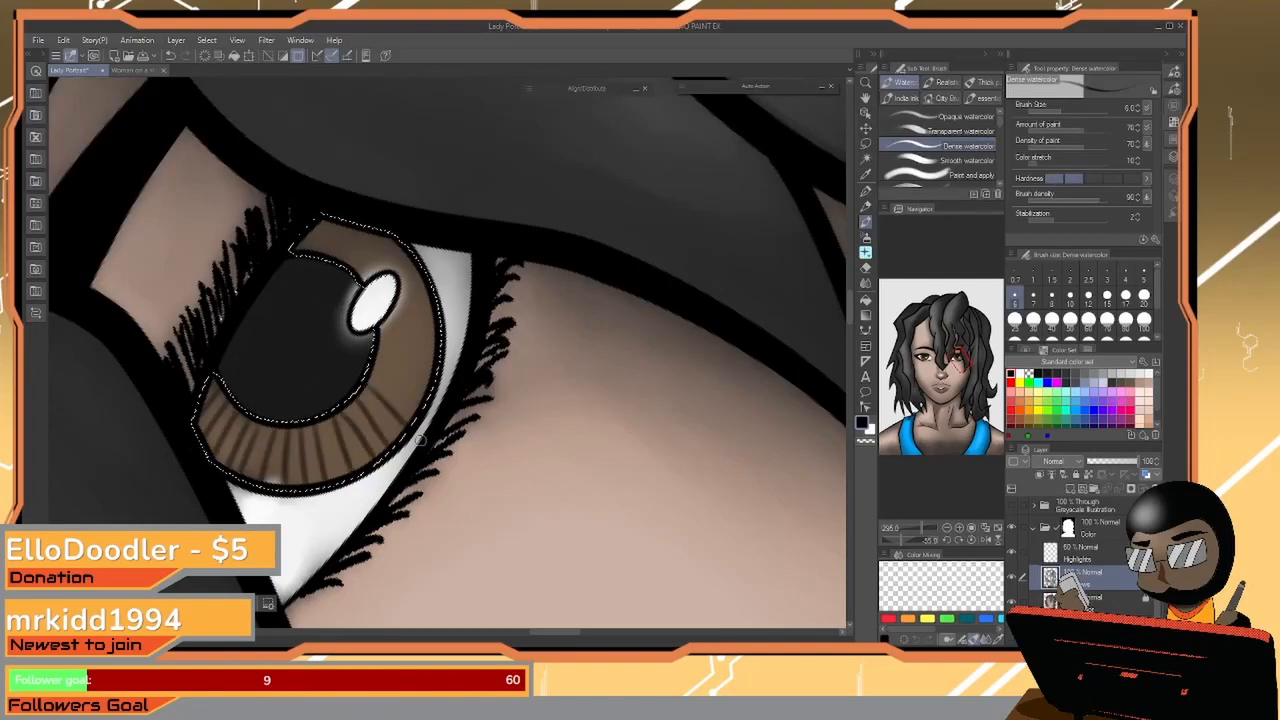
mouse_move(372, 372)
mouse_down()
mouse_move(454, 355)
mouse_move(377, 313)
mouse_move(433, 308)
mouse_up()
mouse_move(400, 299)
mouse_down()
mouse_move(463, 258)
mouse_move(441, 244)
mouse_move(400, 244)
mouse_up()
mouse_move(360, 266)
mouse_down()
mouse_move(384, 238)
mouse_move(361, 230)
mouse_up()
drag(321, 251, 341, 226)
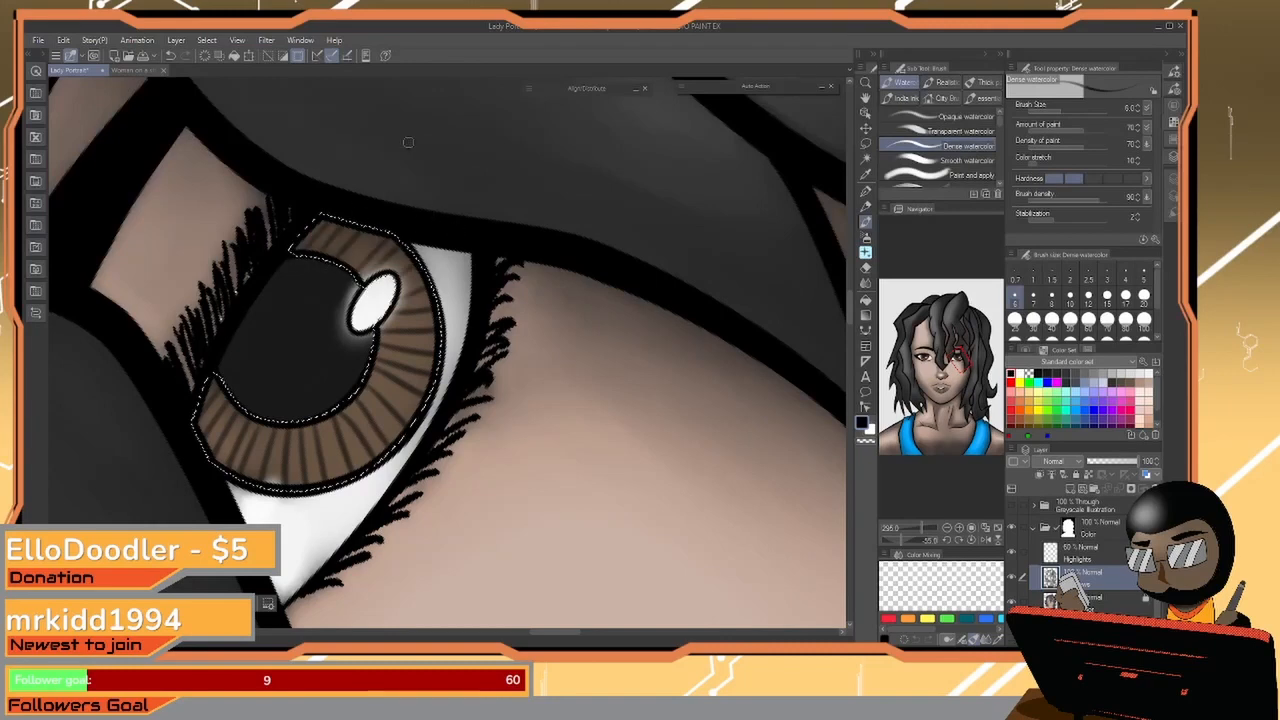
Reset the canvas rotation to upright and clear the iris selection
click(986, 540)
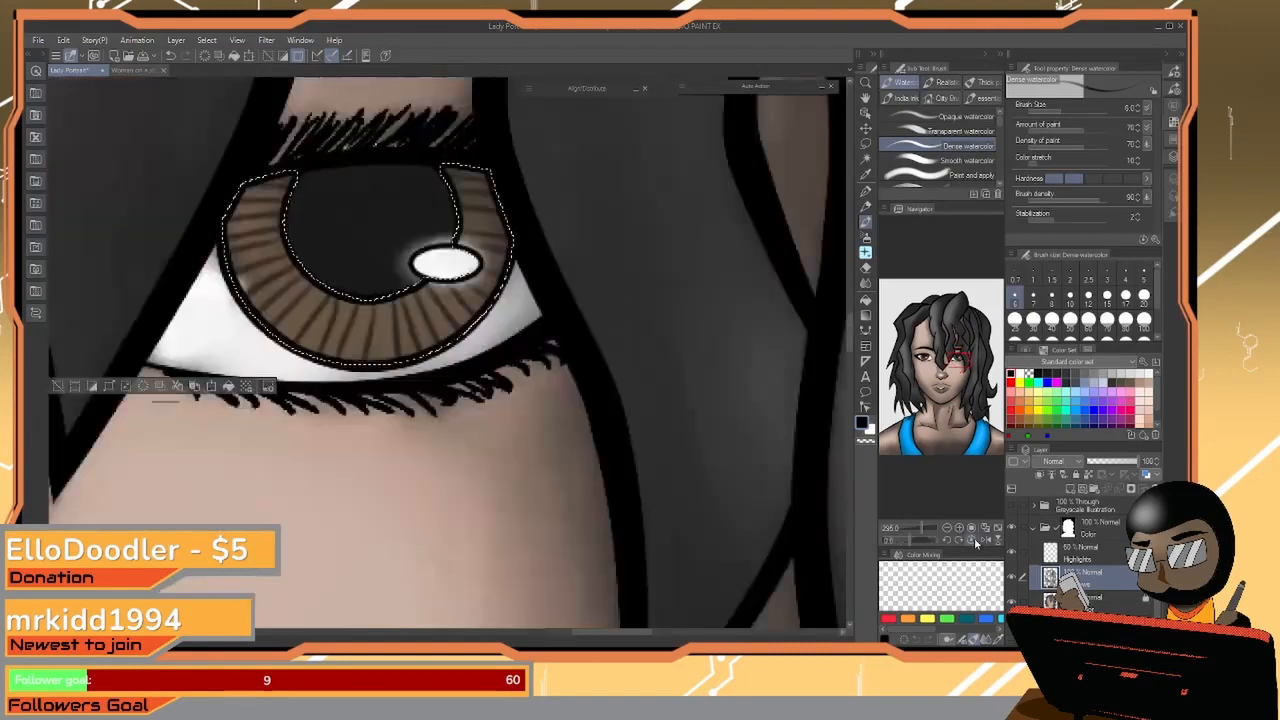
scroll(284, 380, down, 10)
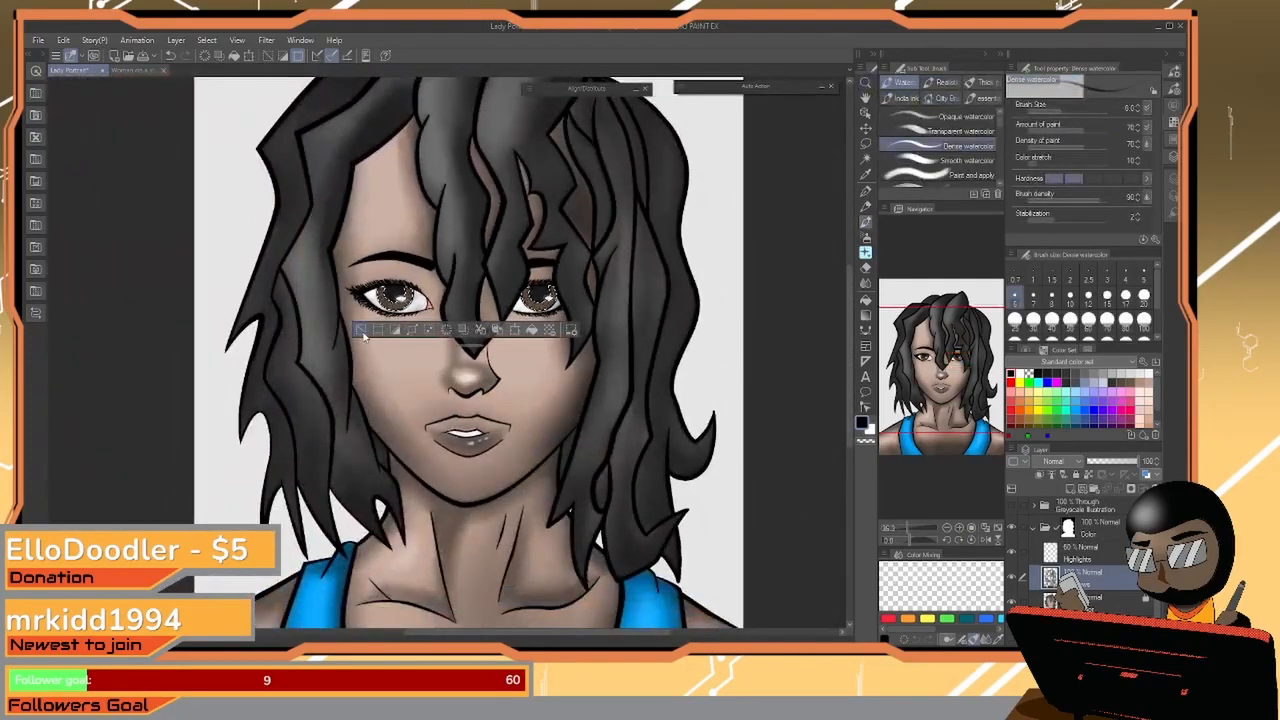
click(362, 332)
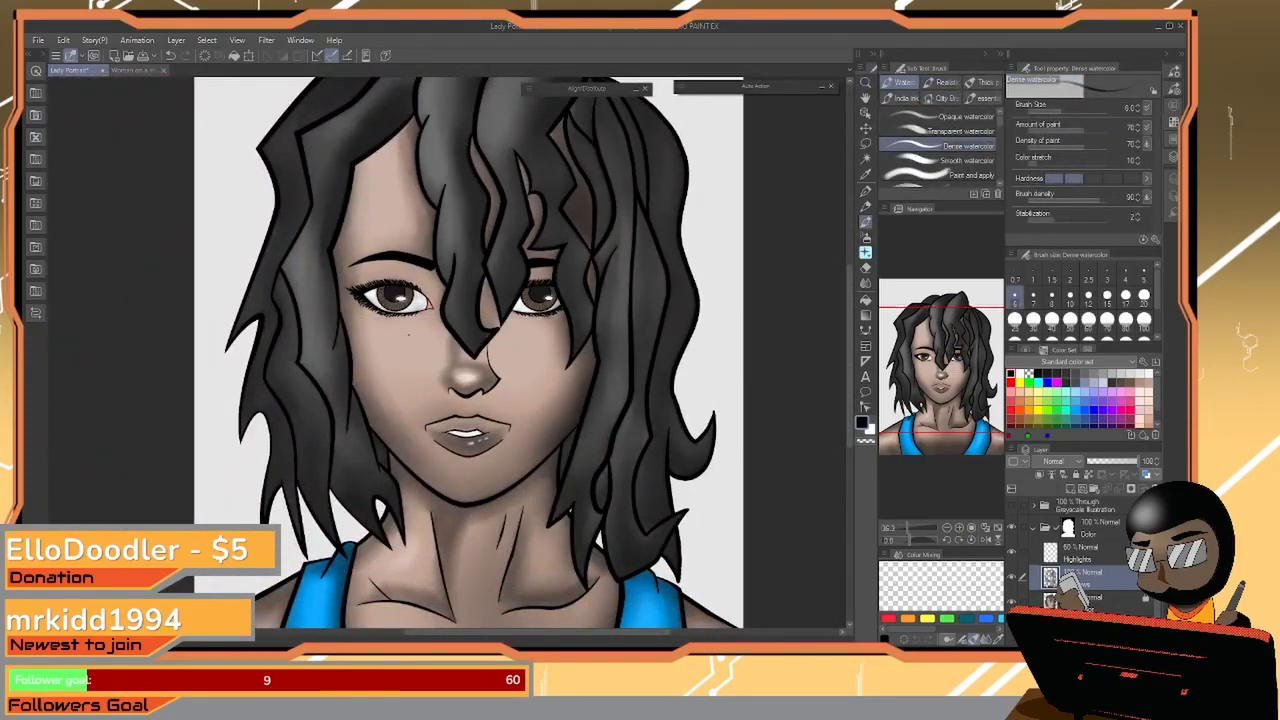
drag(554, 358, 556, 444)
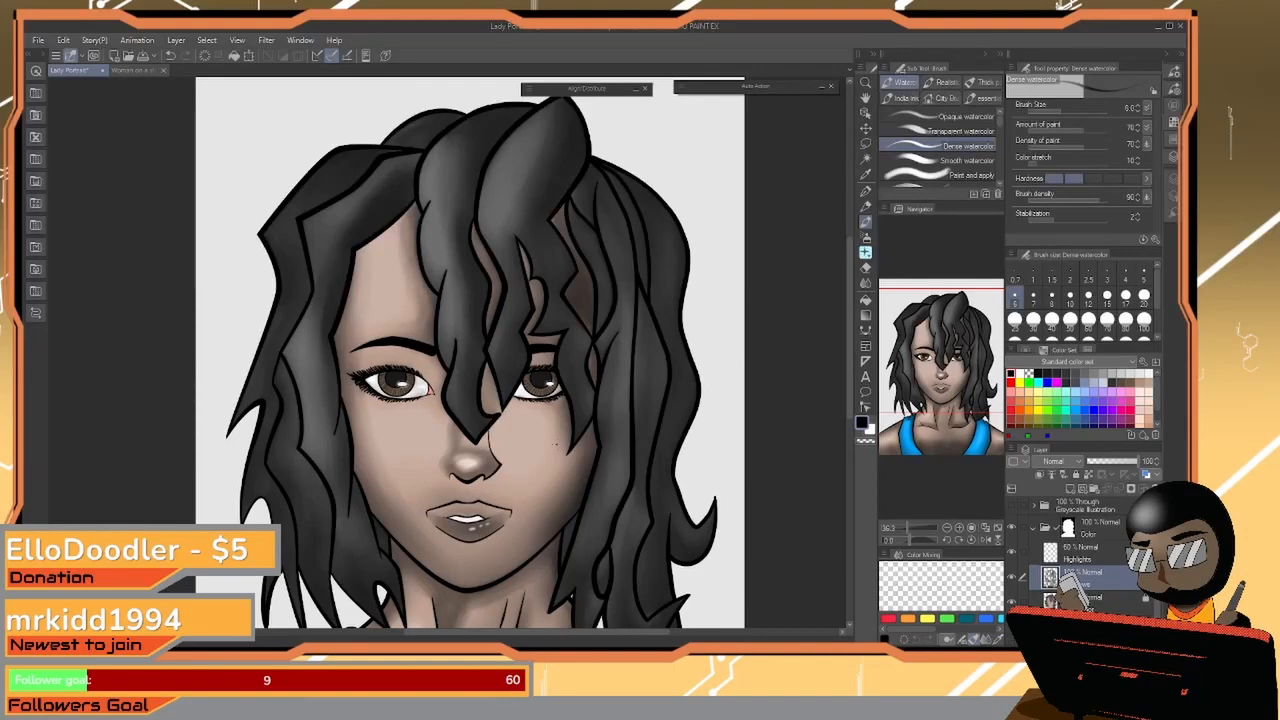
Make the Highlights layer active and choose the fast hair brush
click(1086, 556)
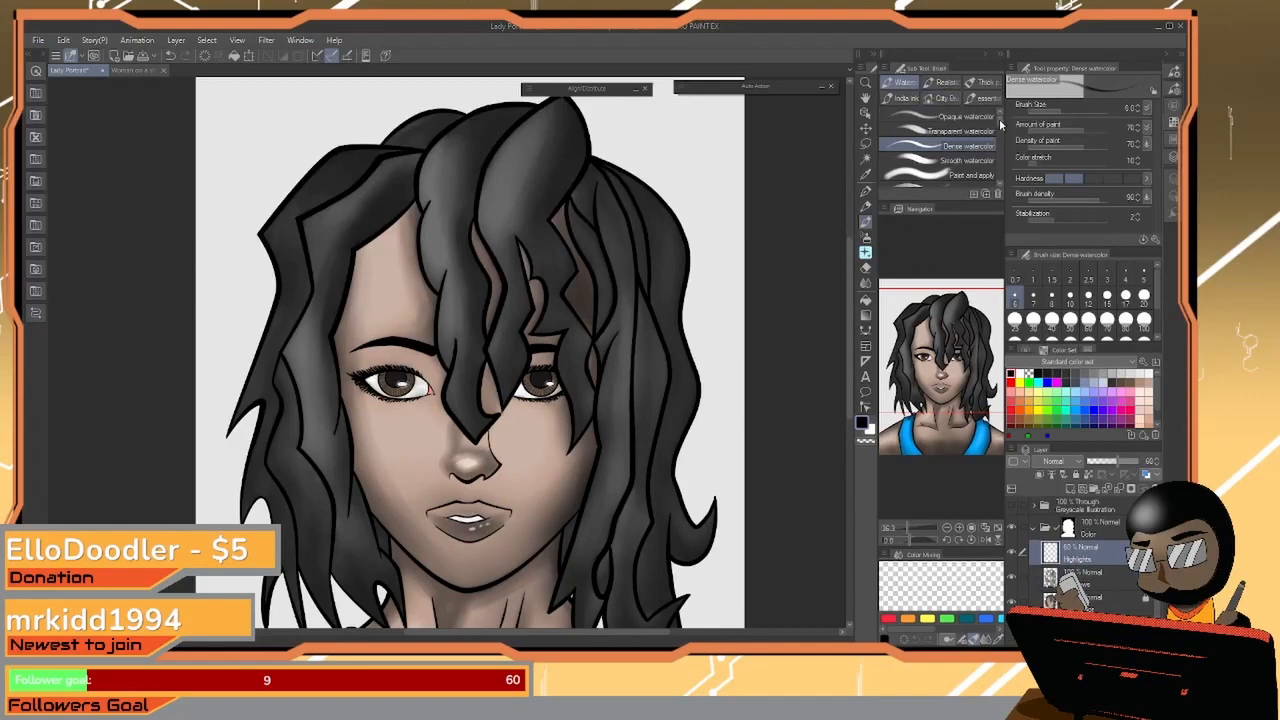
mouse_move(1000, 121)
mouse_down()
mouse_move(1002, 156)
mouse_move(1004, 115)
mouse_up()
scroll(1002, 156, up, 3)
click(991, 101)
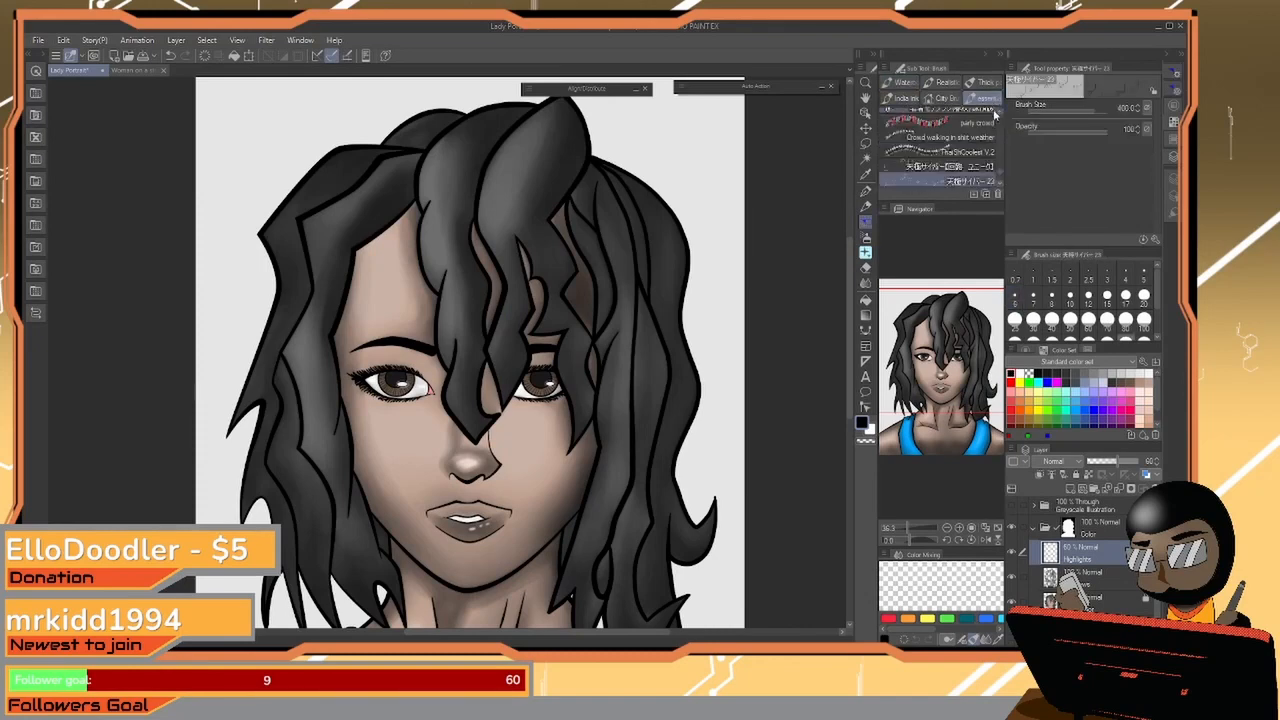
scroll(998, 177, up, 6)
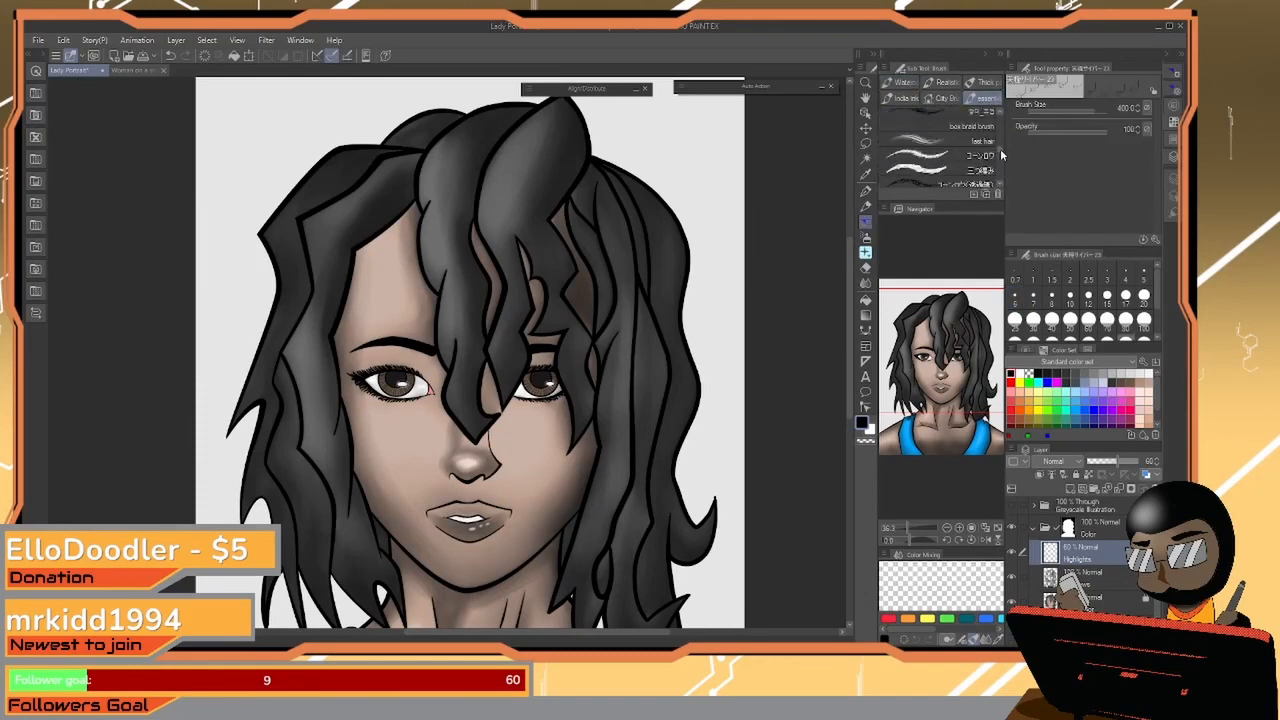
scroll(1001, 150, up, 3)
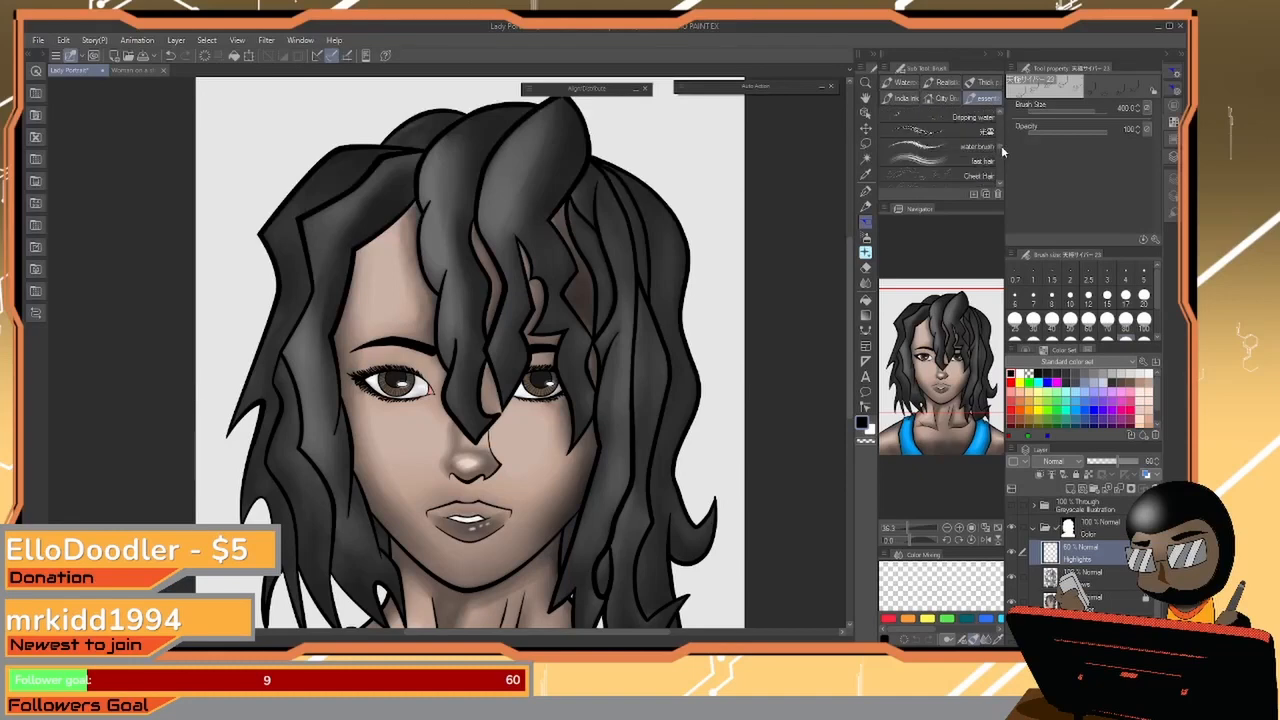
click(972, 161)
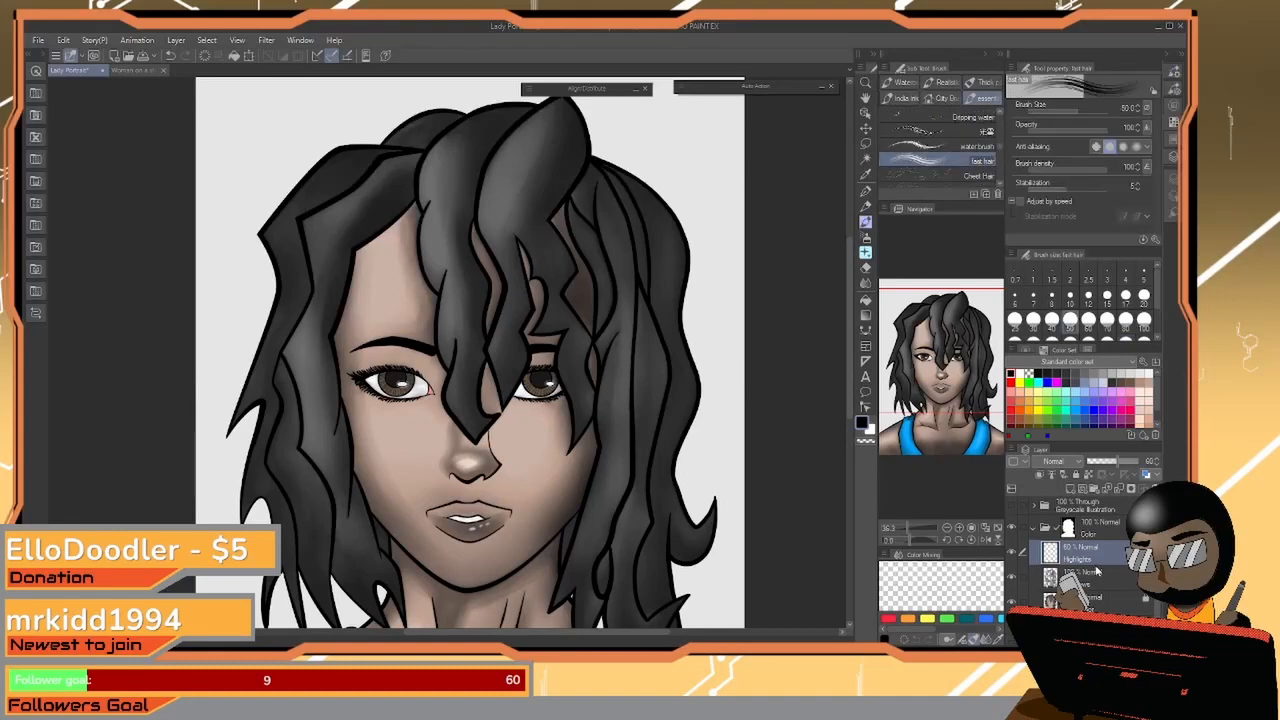
Auto-select all the dark hair sections from the Ink Copy folder, referring to the editing layer only
scroll(1080, 560, up, 3)
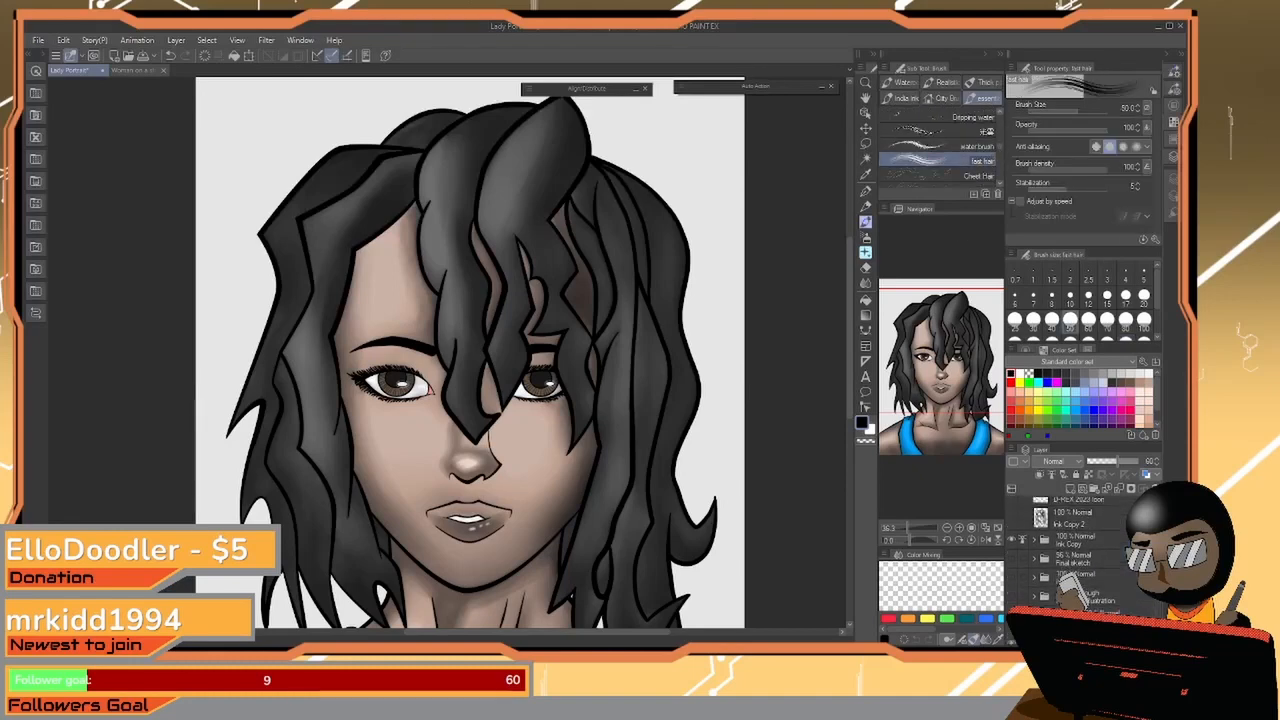
click(1088, 557)
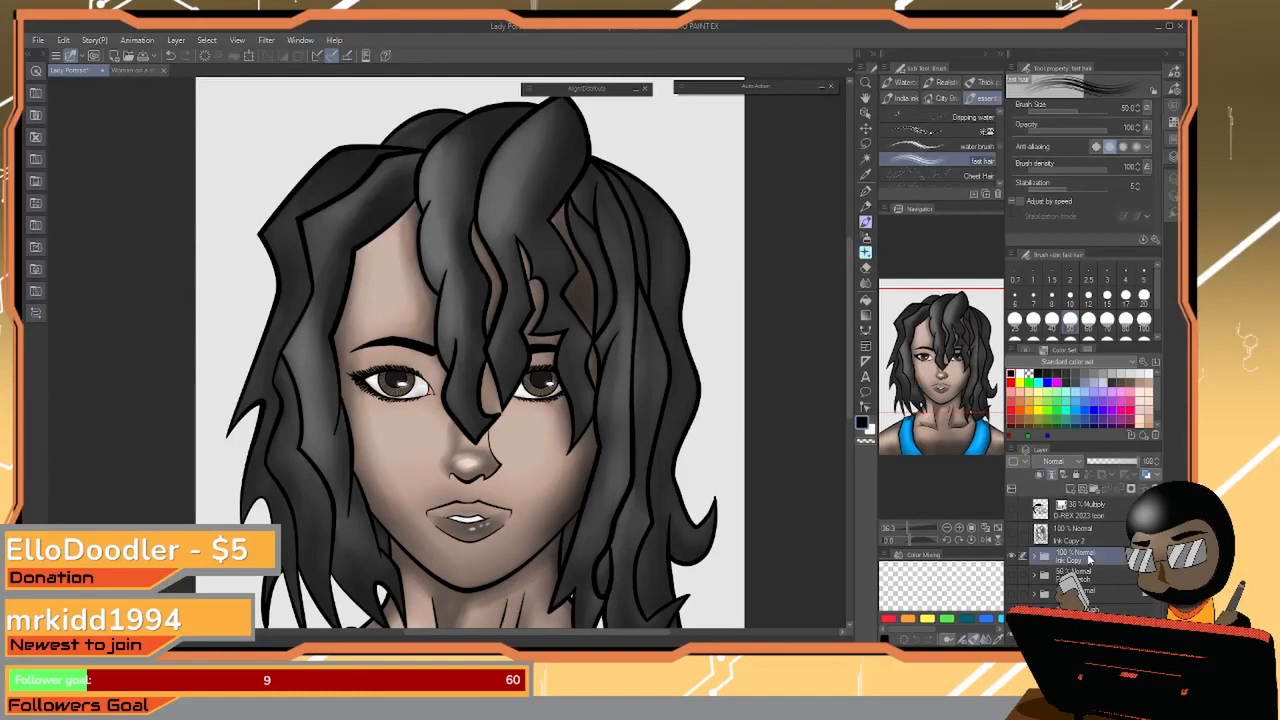
click(865, 160)
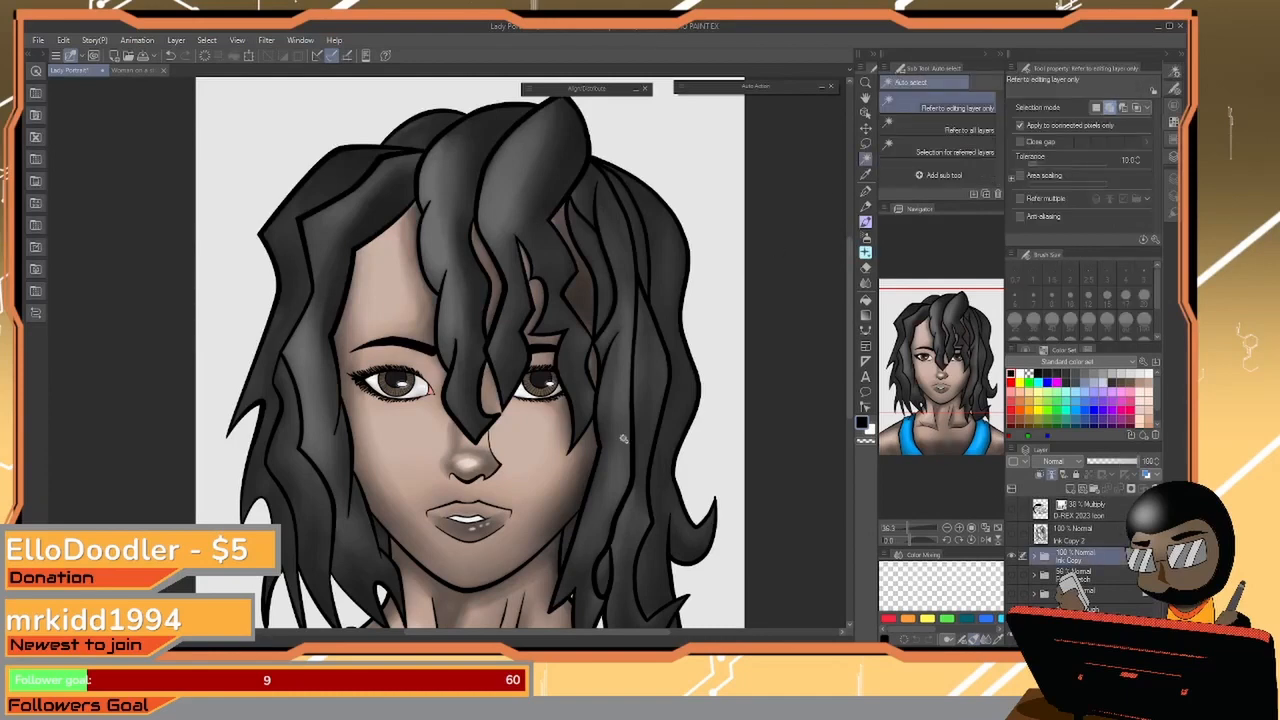
click(326, 244)
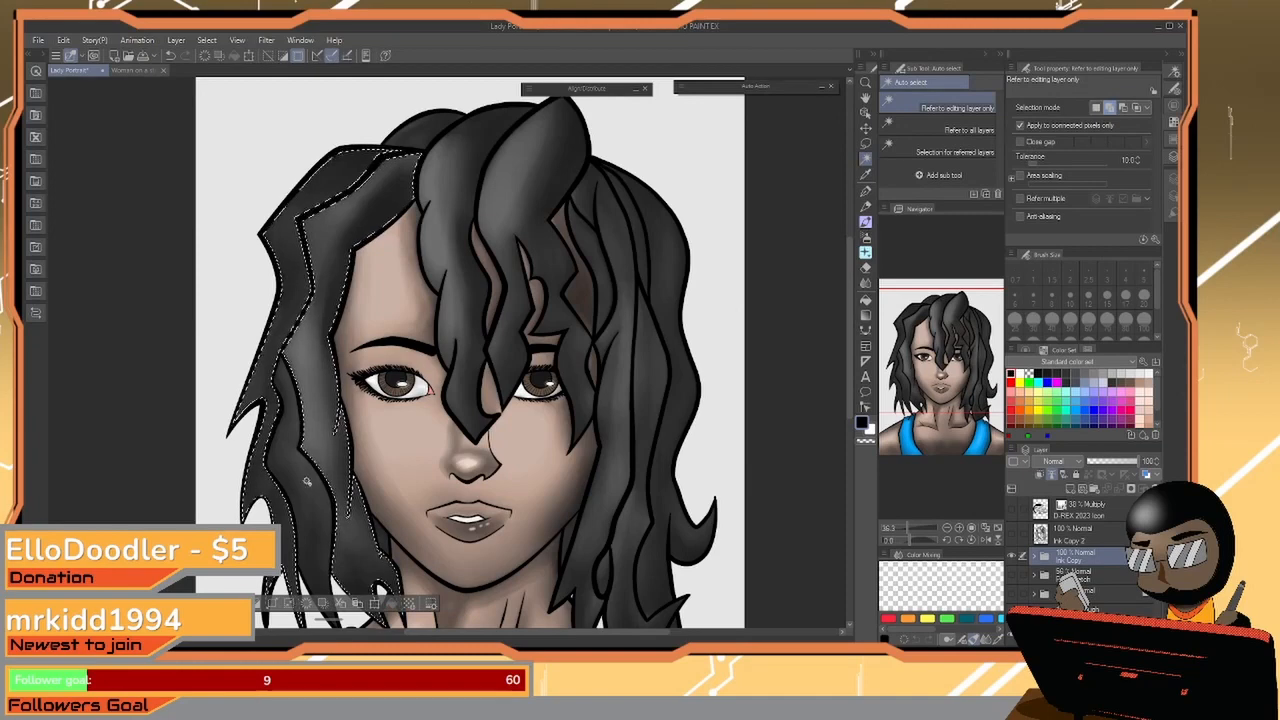
click(566, 537)
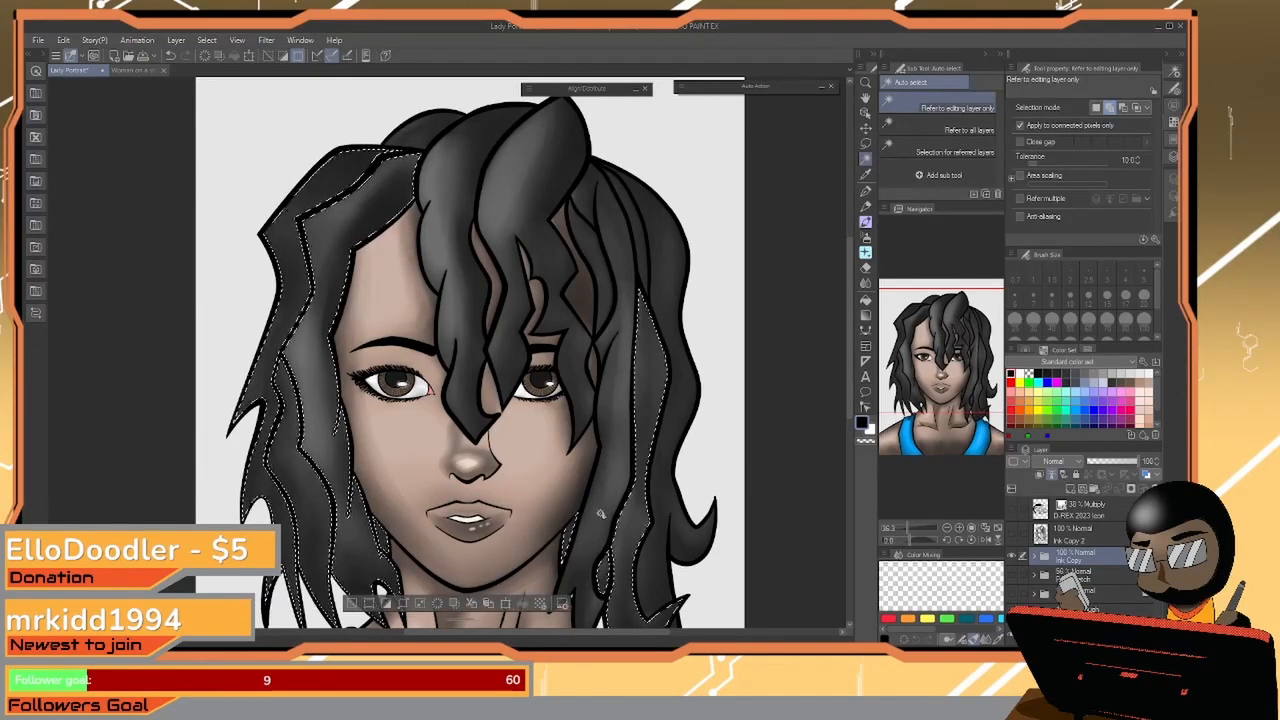
click(657, 522)
click(591, 281)
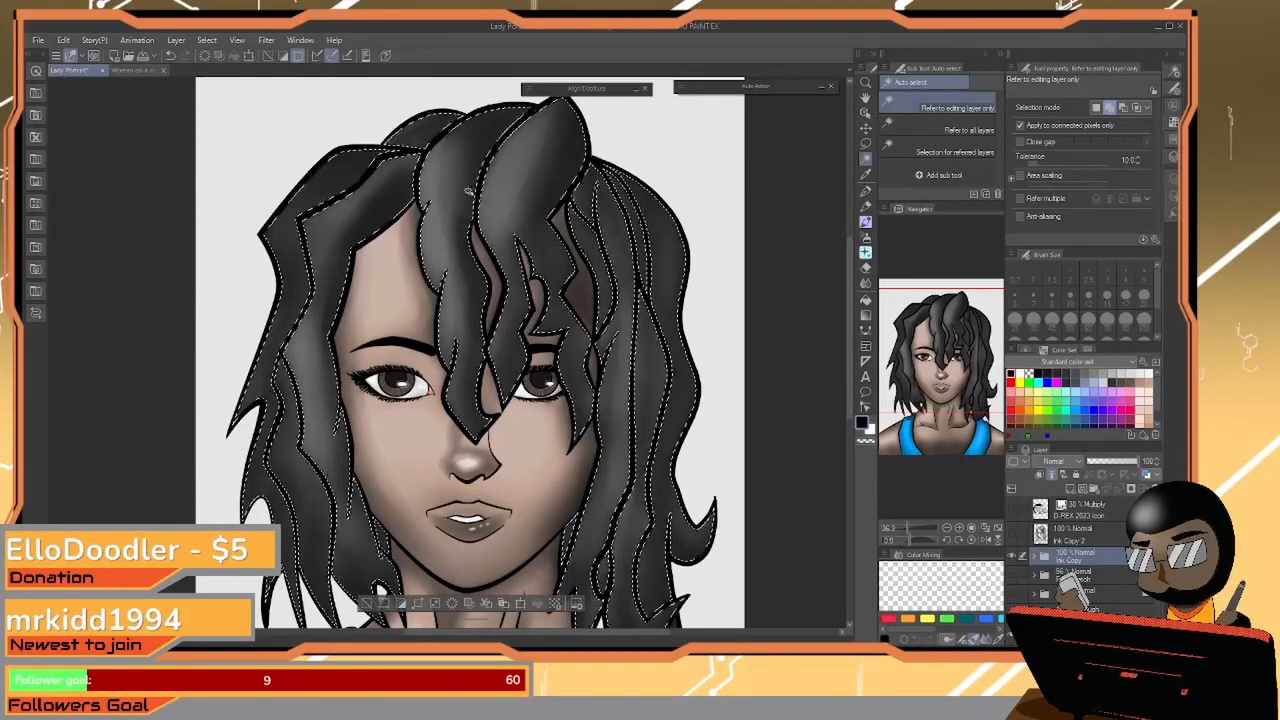
Check the hair selection down to the tips and expand it outward under the line art
drag(614, 473, 586, 371)
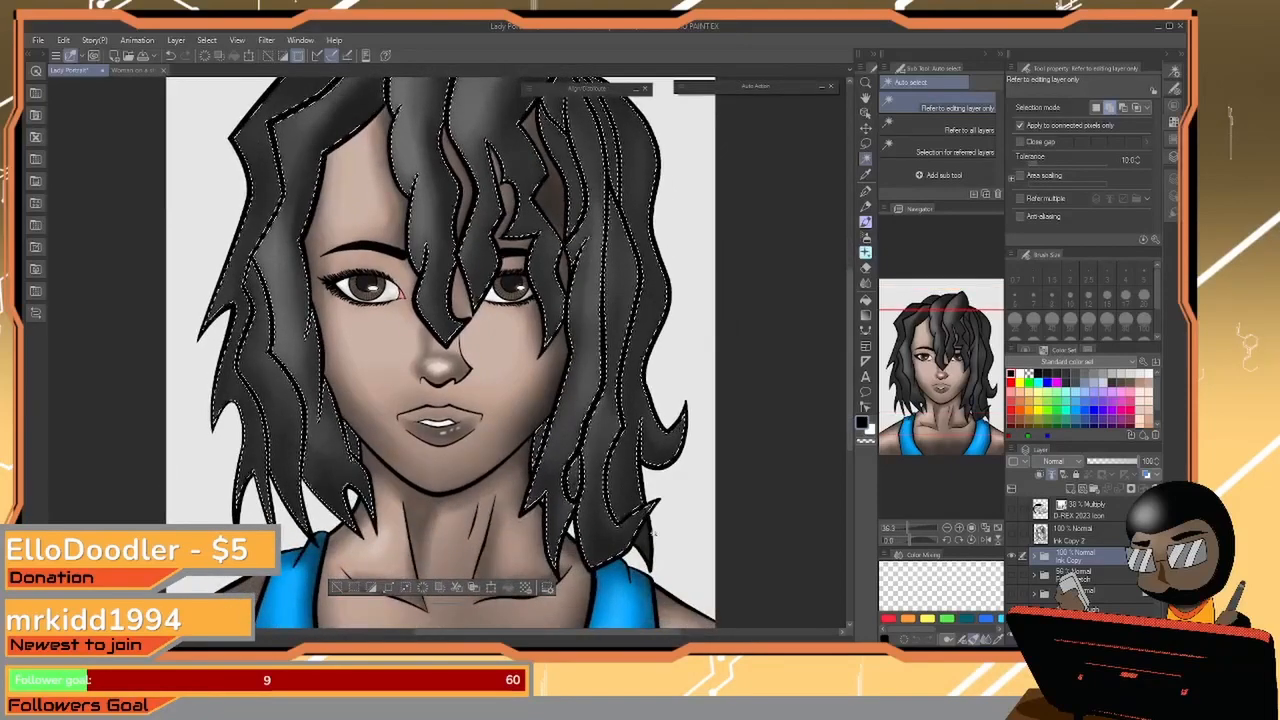
drag(429, 203, 425, 263)
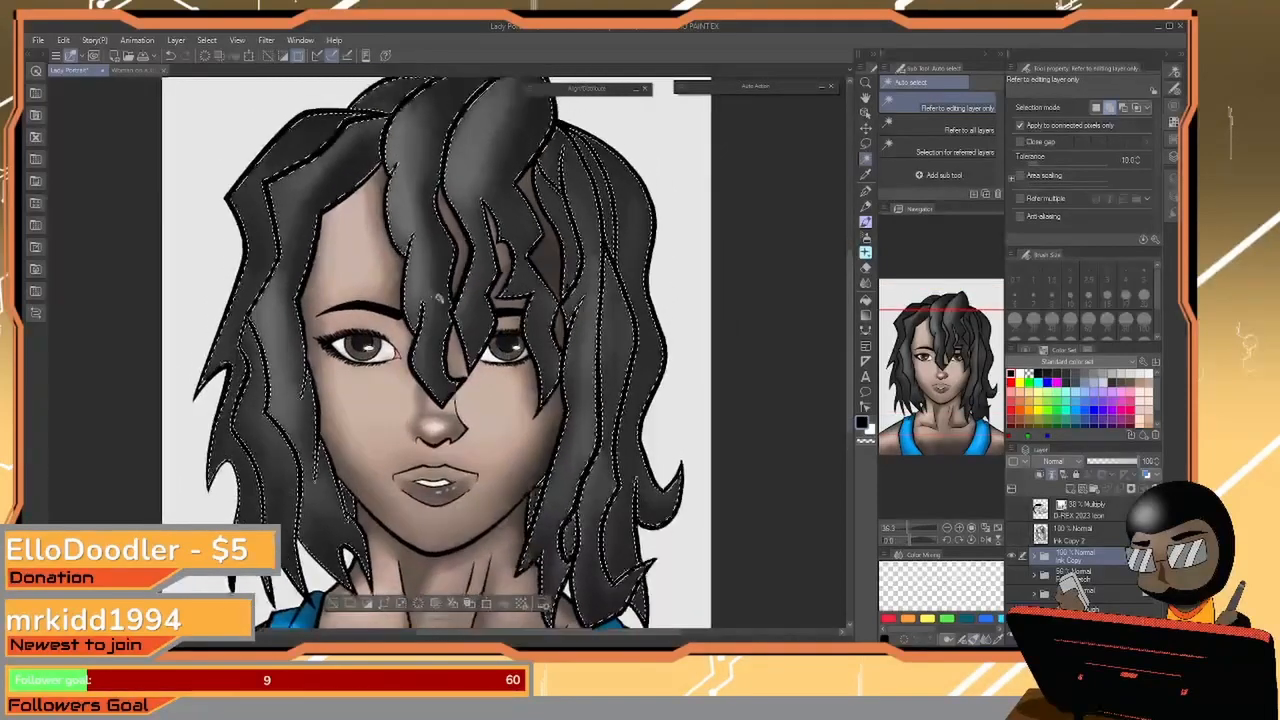
click(384, 603)
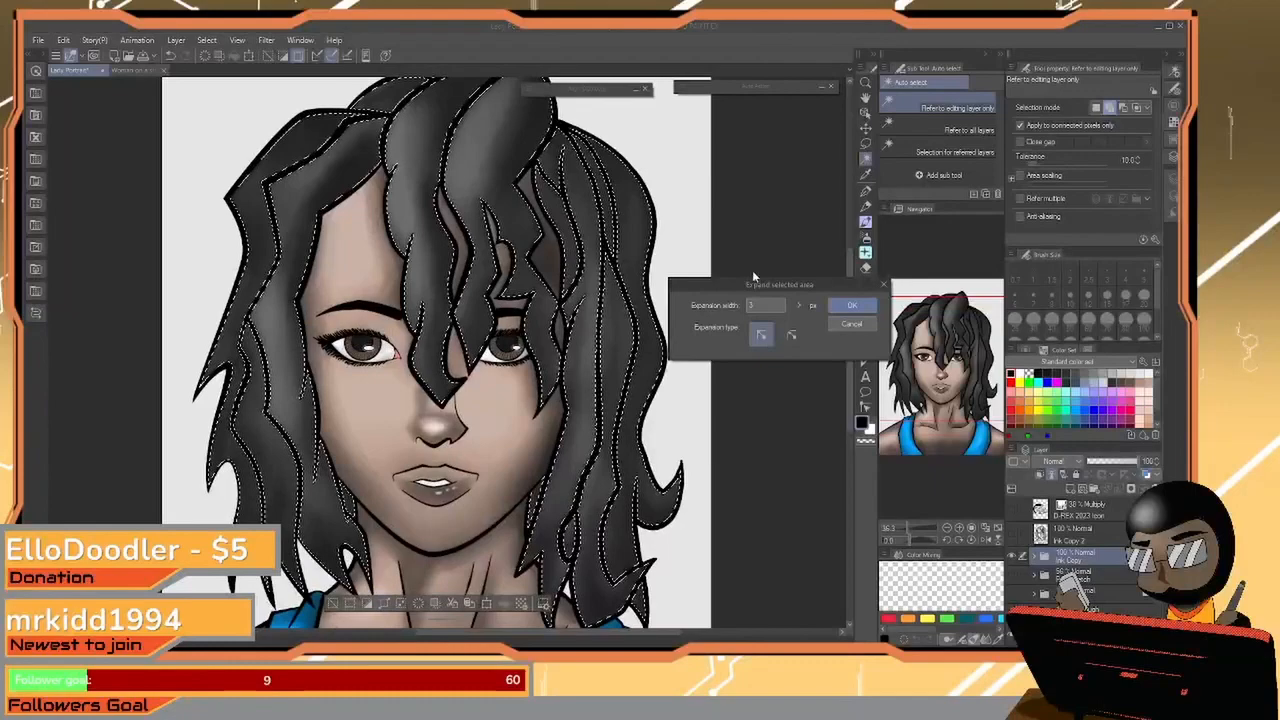
click(852, 307)
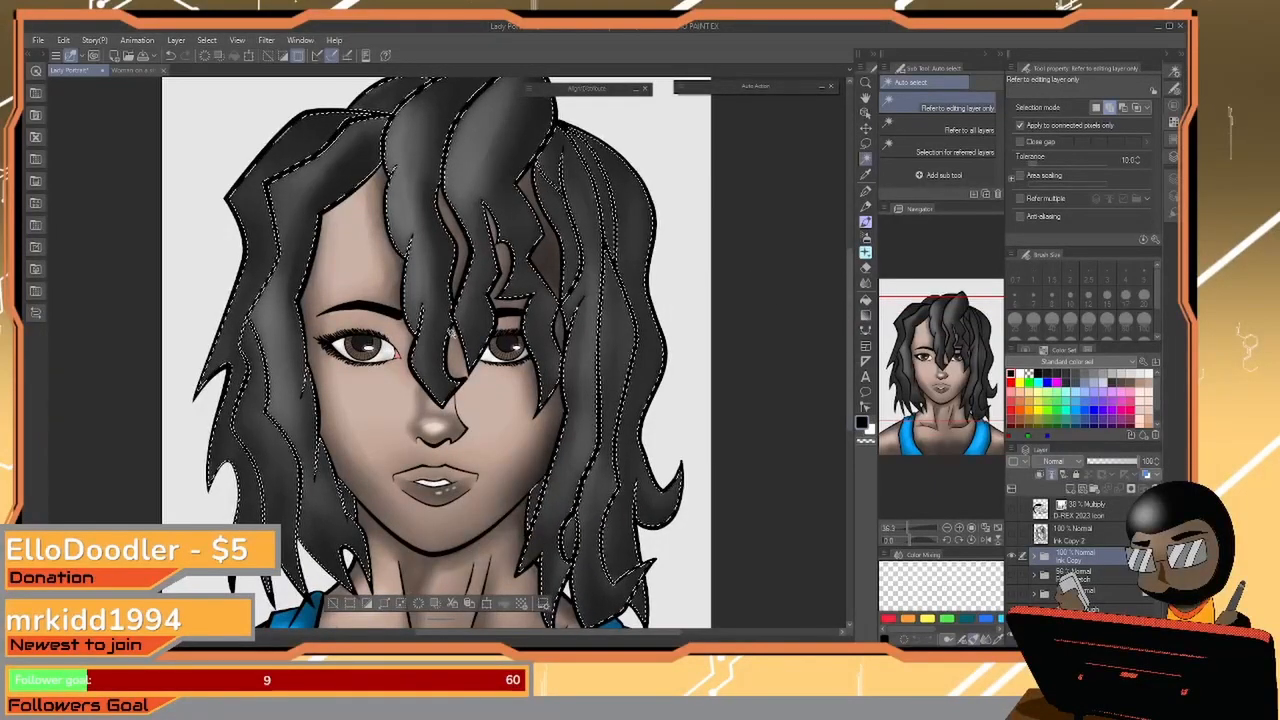
Make the Highlights layer active, set the drawing colour to white and choose the fast hair brush
scroll(1080, 555, down, 5)
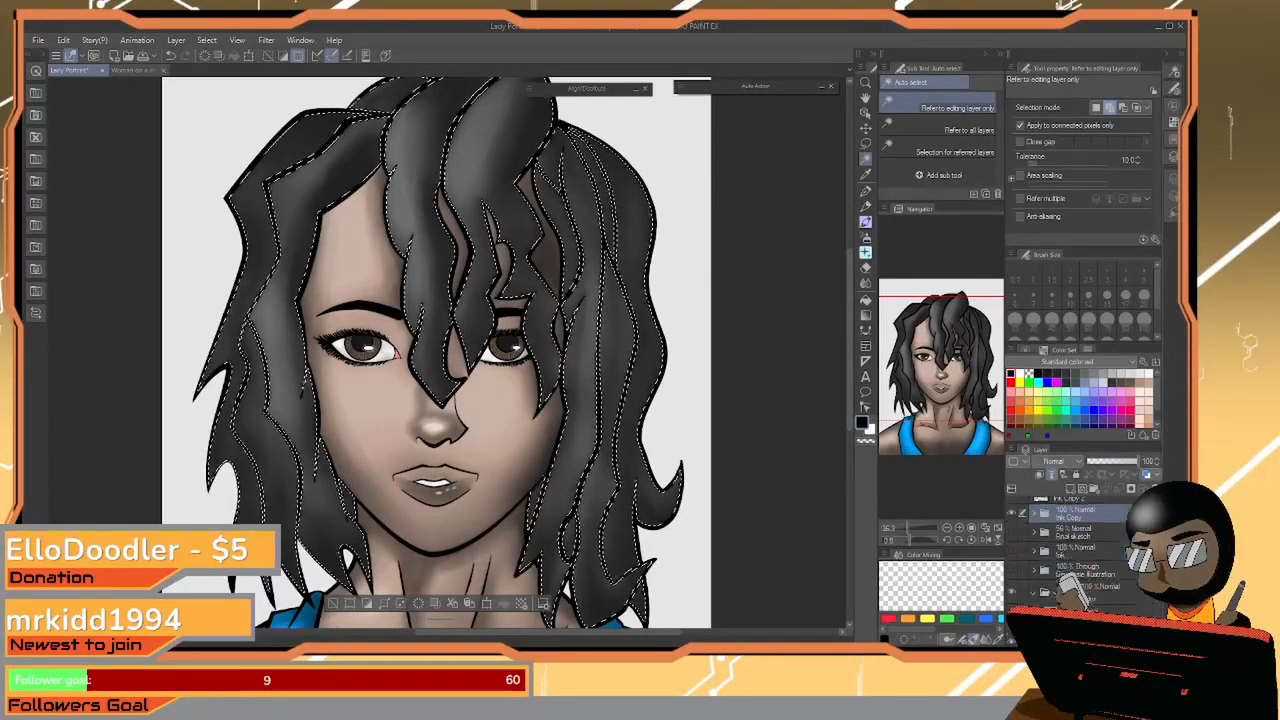
click(1082, 566)
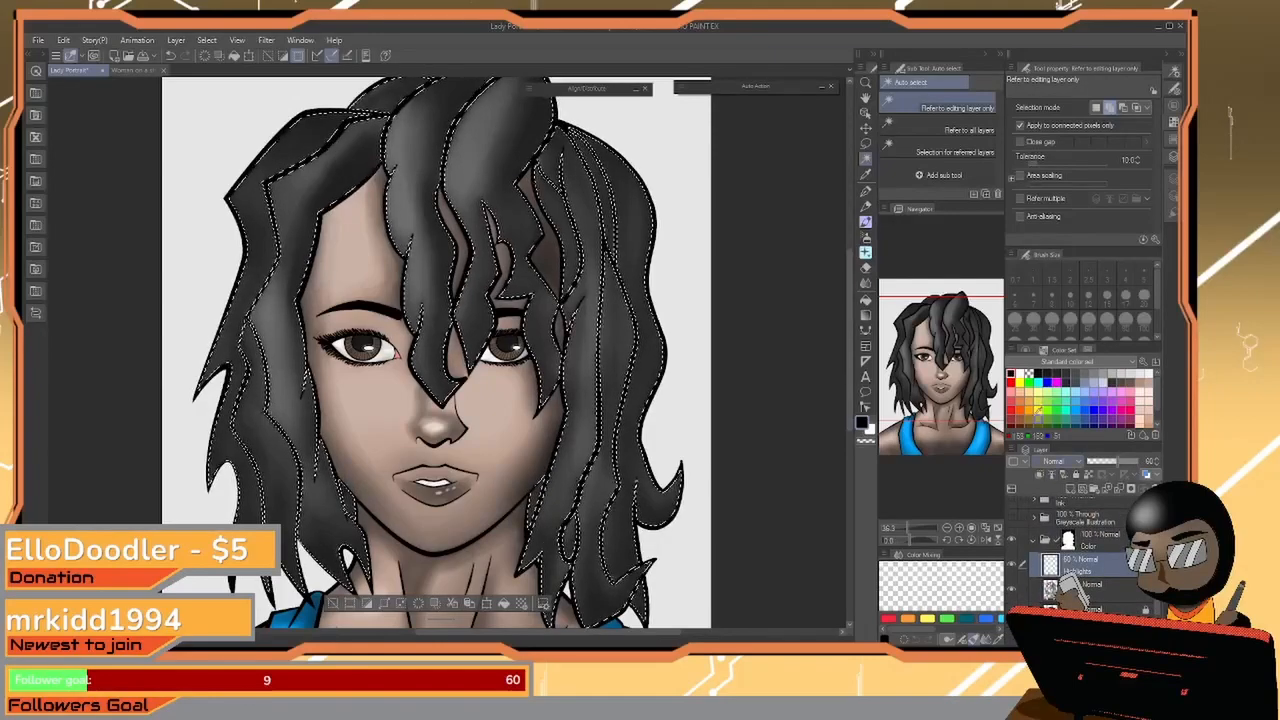
click(1020, 372)
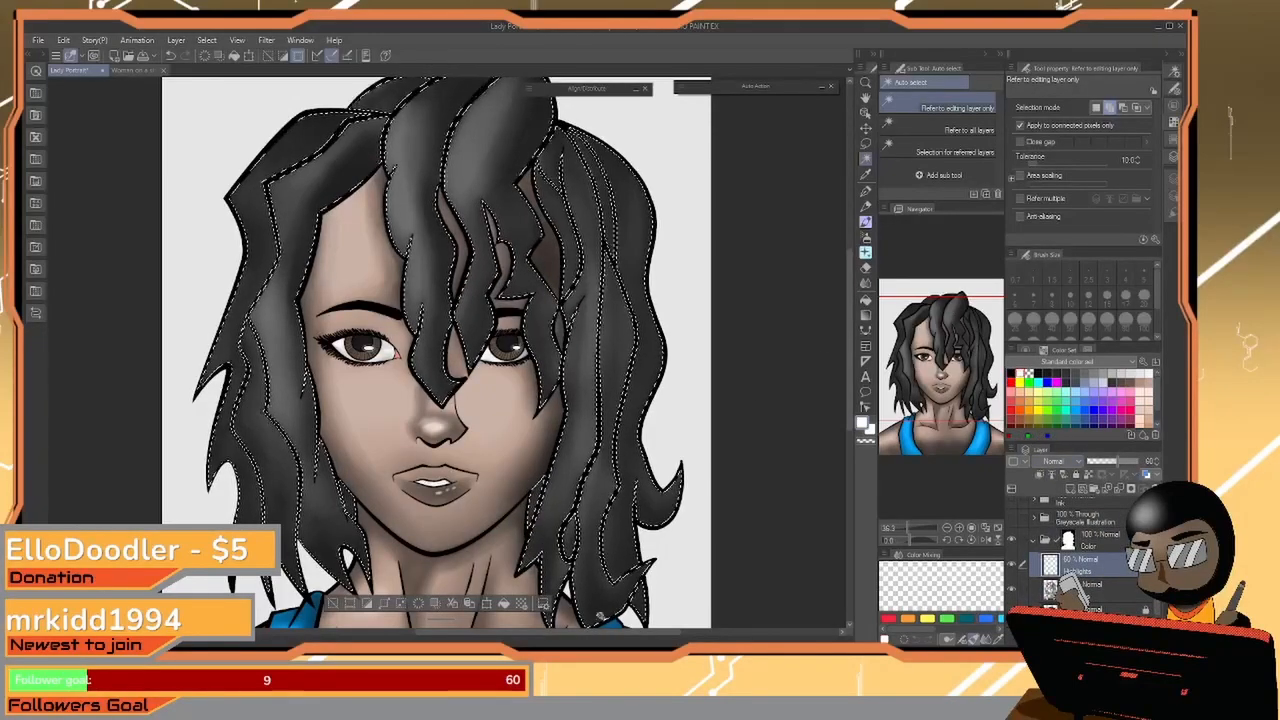
click(866, 222)
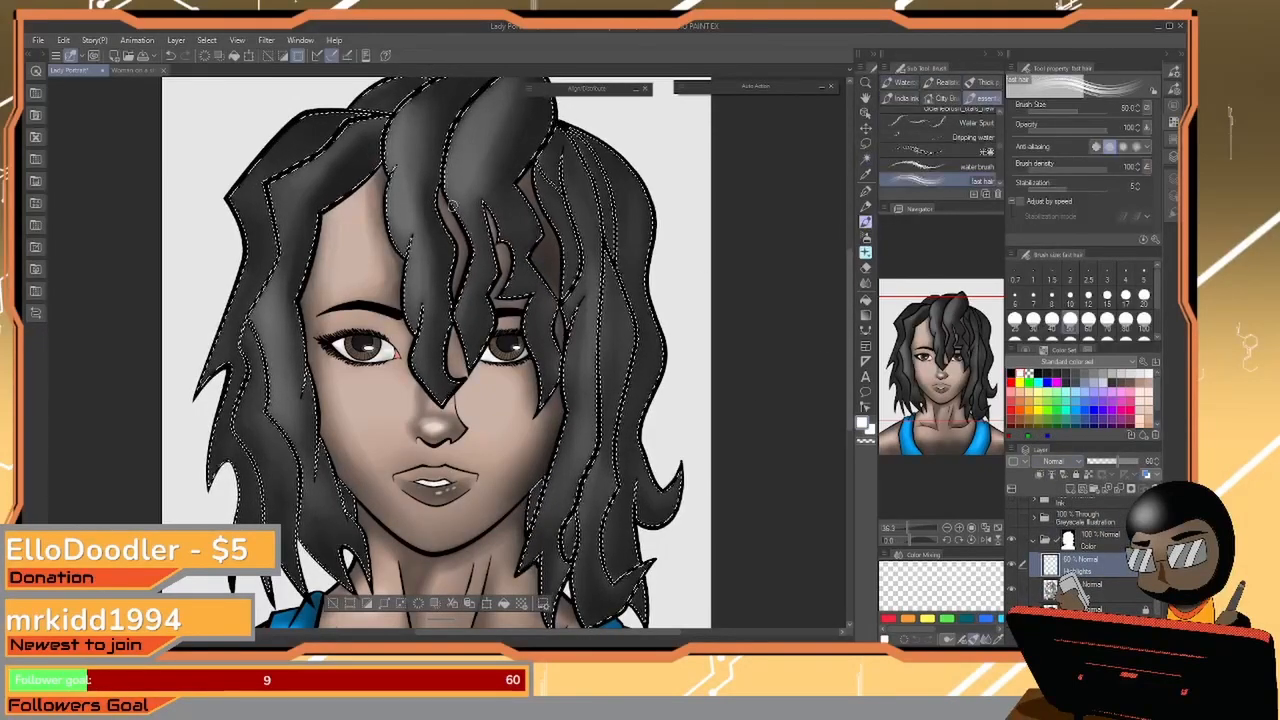
Test a strand on the raised front lock, undo it, and set the brush size to 100
scroll(447, 365, up, 3)
scroll(508, 242, up, 2)
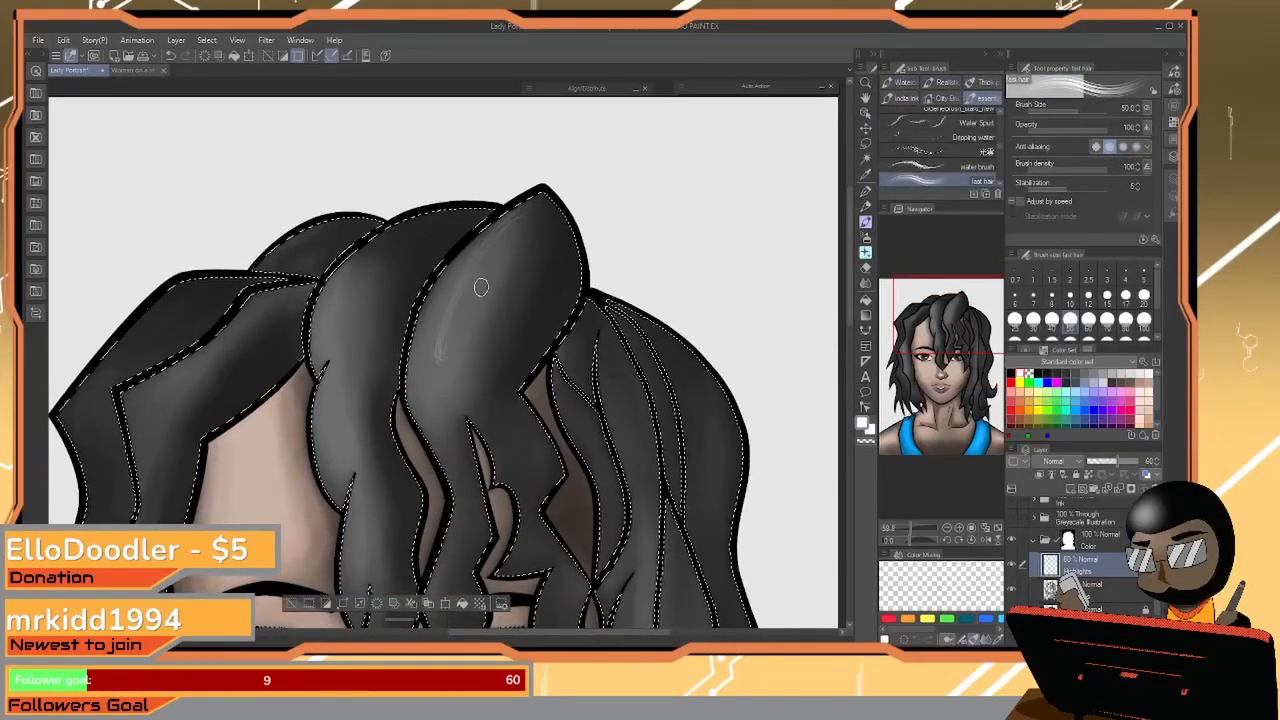
key(ctrl+z)
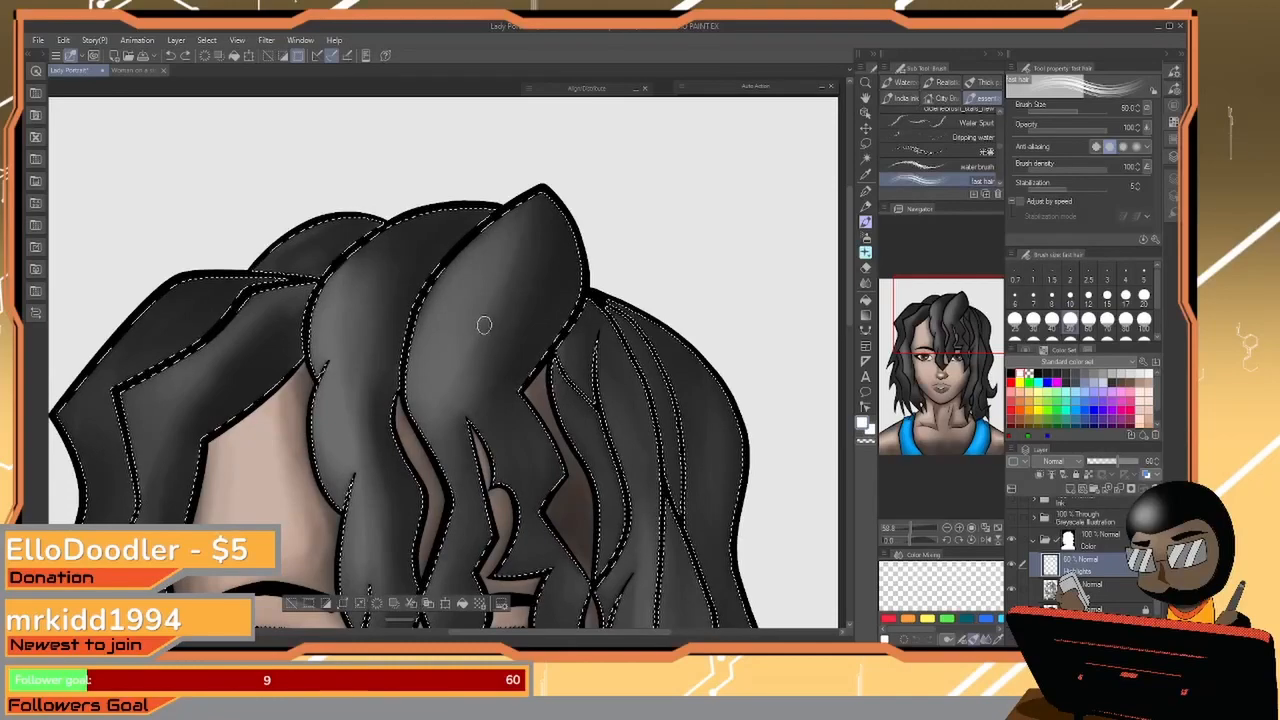
key(bracketleft)
key(bracketleft)
key(bracketleft)
key(bracketright)
key(bracketright)
key(bracketright)
key(bracketright)
key(bracketright)
key(bracketright)
key(bracketright)
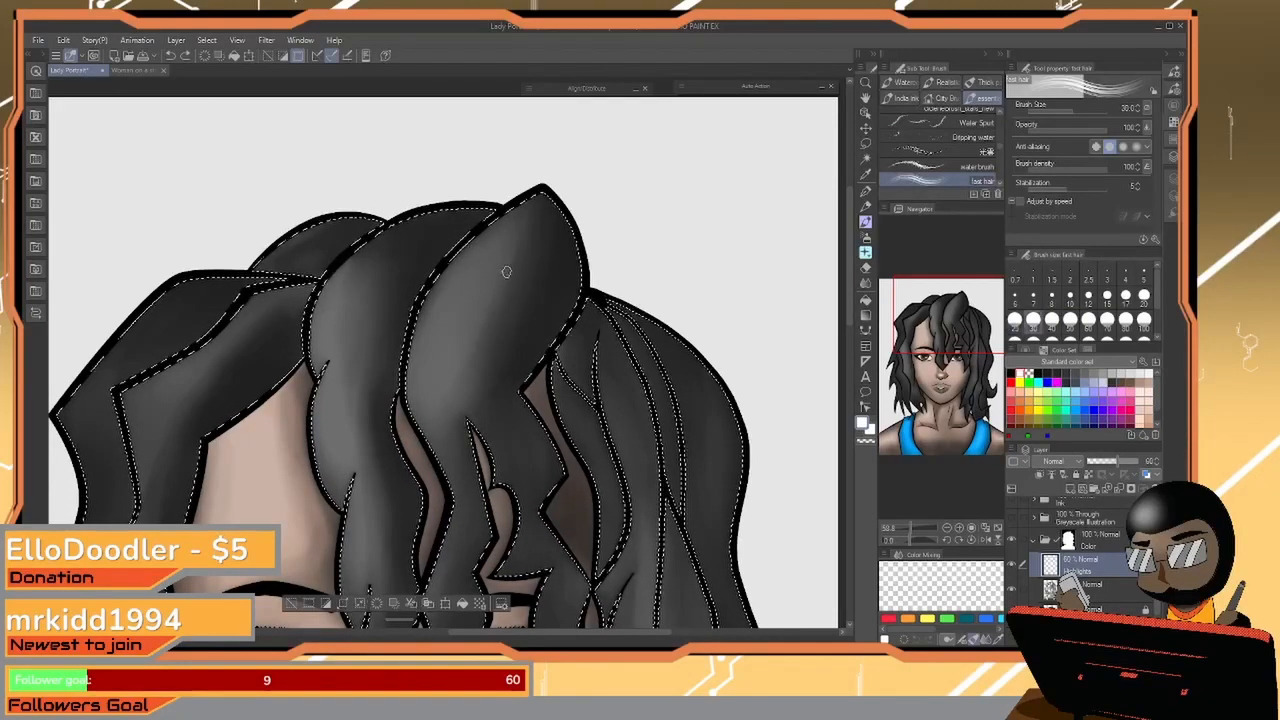
Try white strand highlights down the raised front lock, and undo the strokes
drag(540, 207, 420, 356)
mouse_move(538, 212)
mouse_down()
mouse_move(432, 385)
mouse_move(460, 315)
mouse_move(495, 570)
mouse_up()
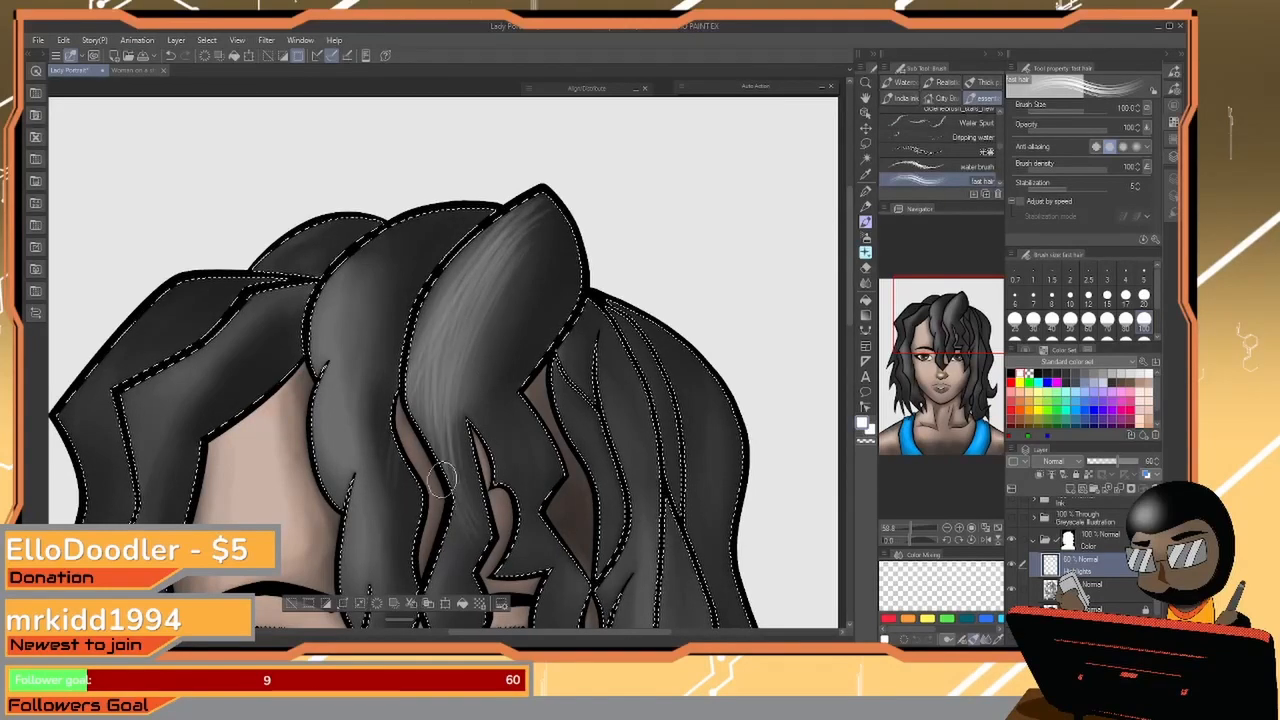
key(ctrl+z)
key(ctrl+z)
key(ctrl+z)
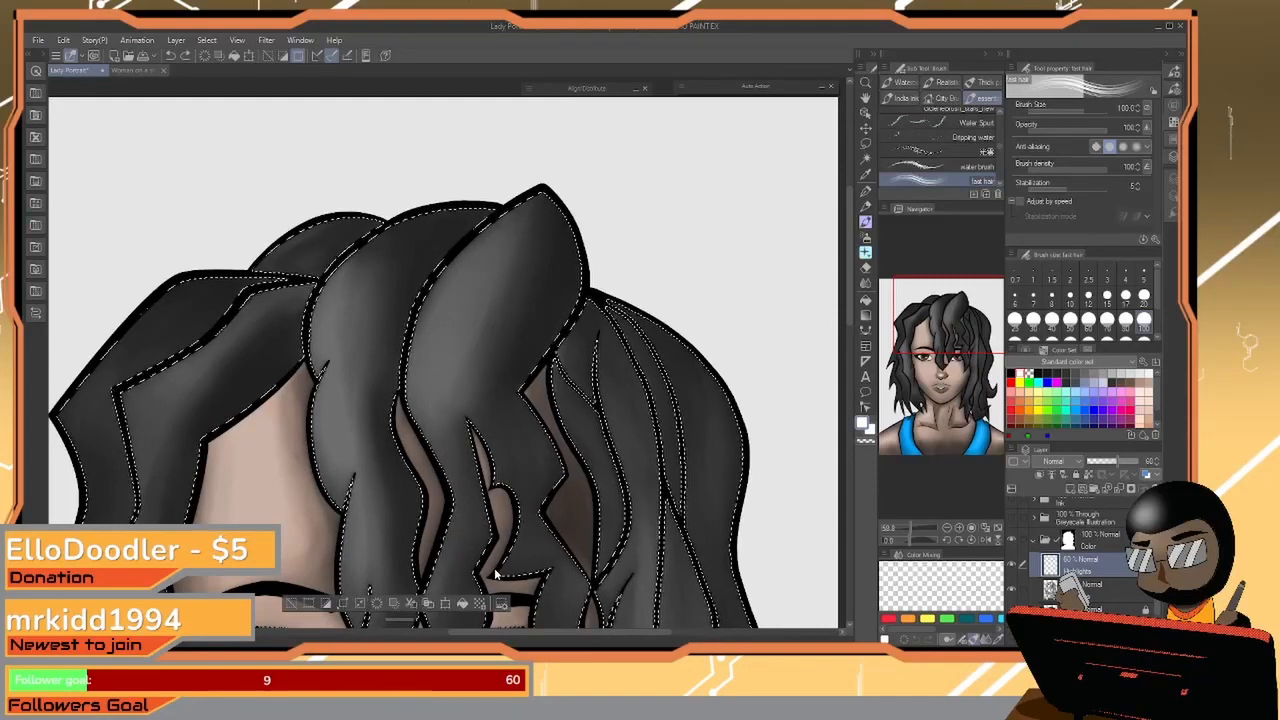
Replace the hair selection with the front locks over the forehead, auto-selected from the Ink Copy folder, and expand it under the line art
key(ctrl+d)
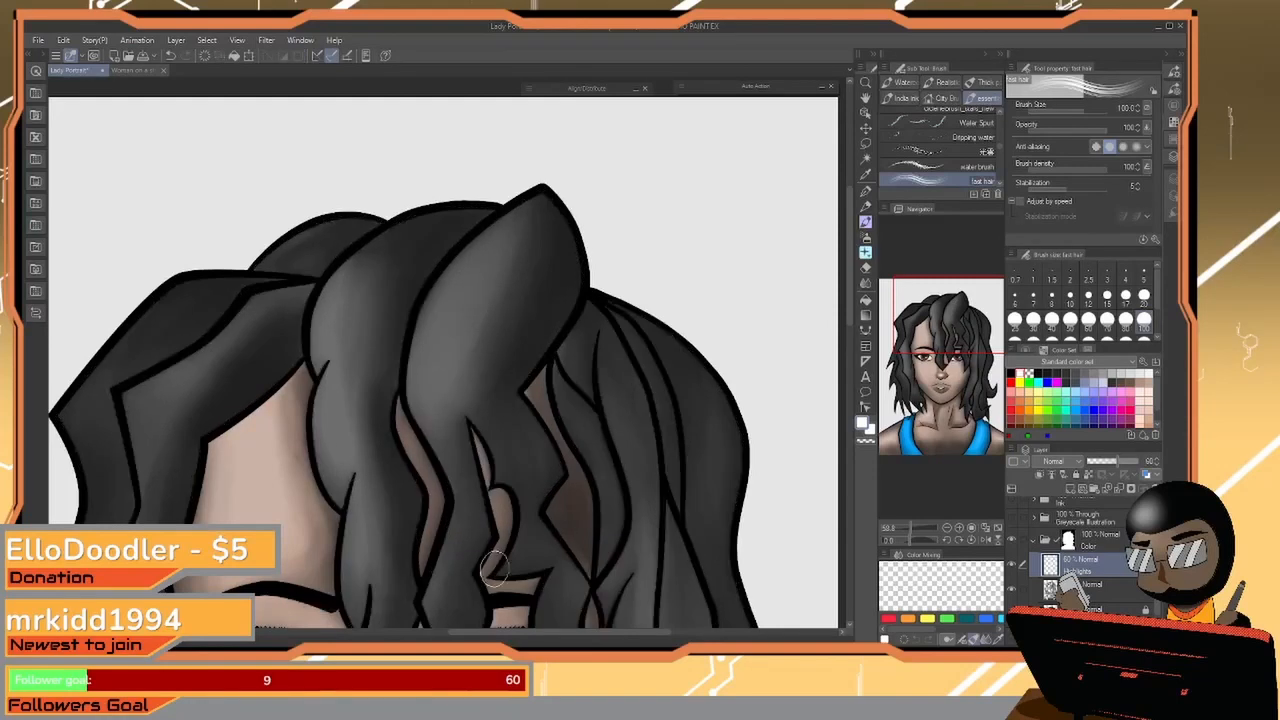
click(865, 159)
click(472, 342)
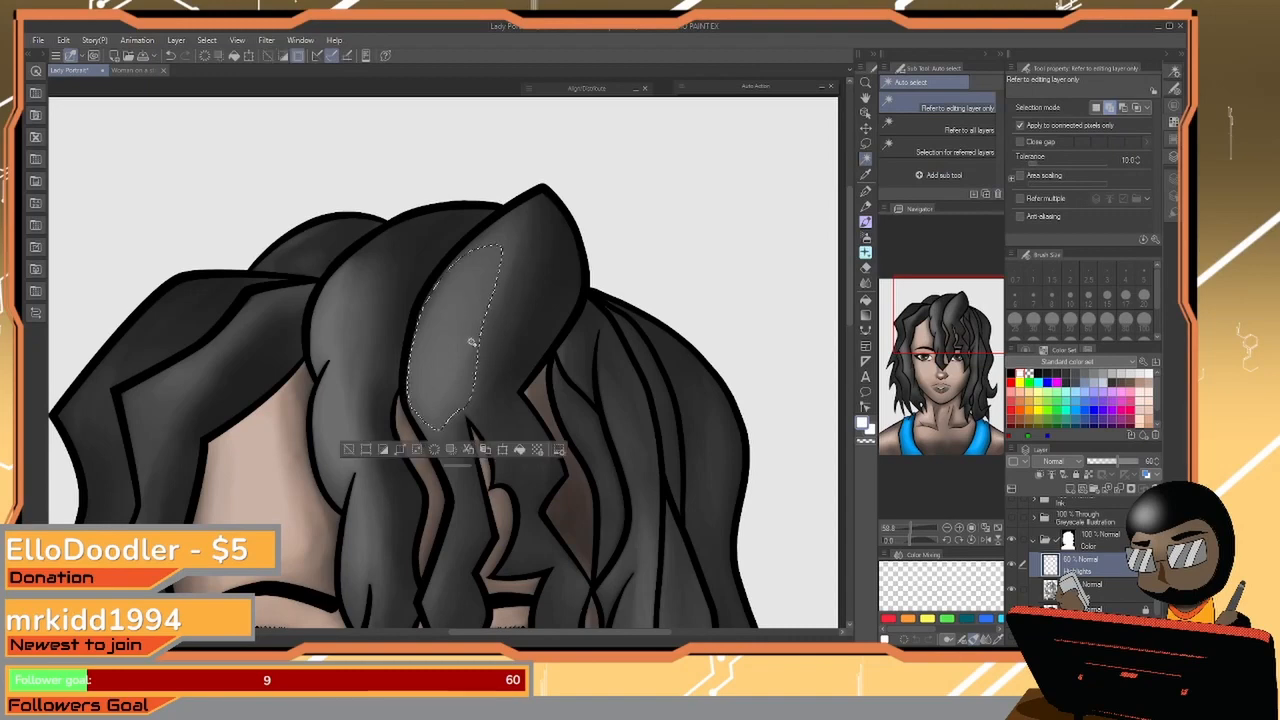
key(ctrl+d)
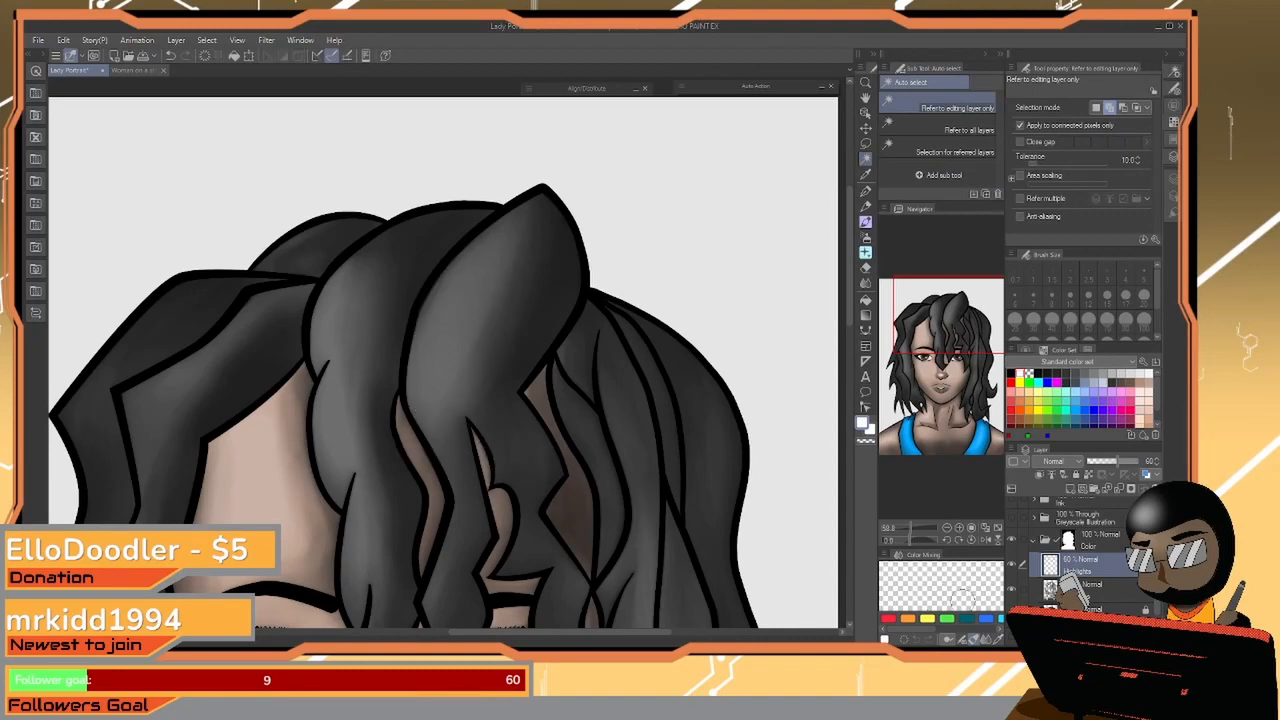
scroll(1070, 555, up, 3)
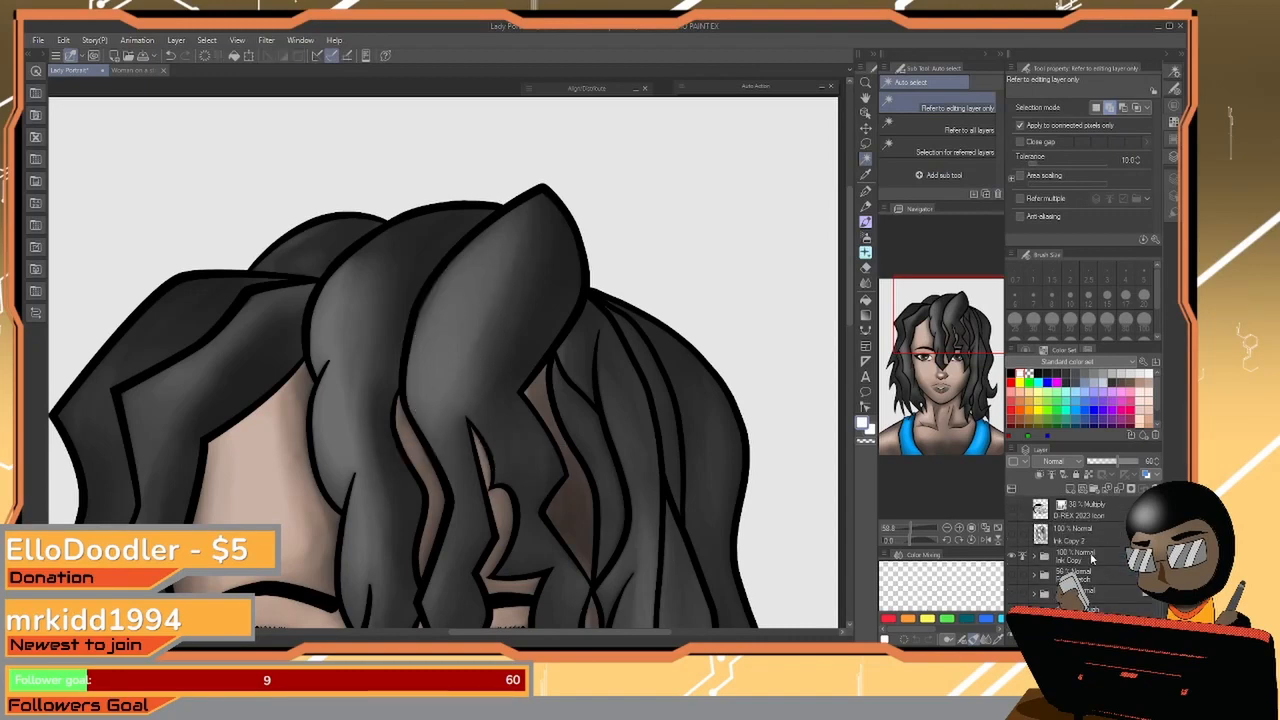
click(1090, 556)
click(444, 316)
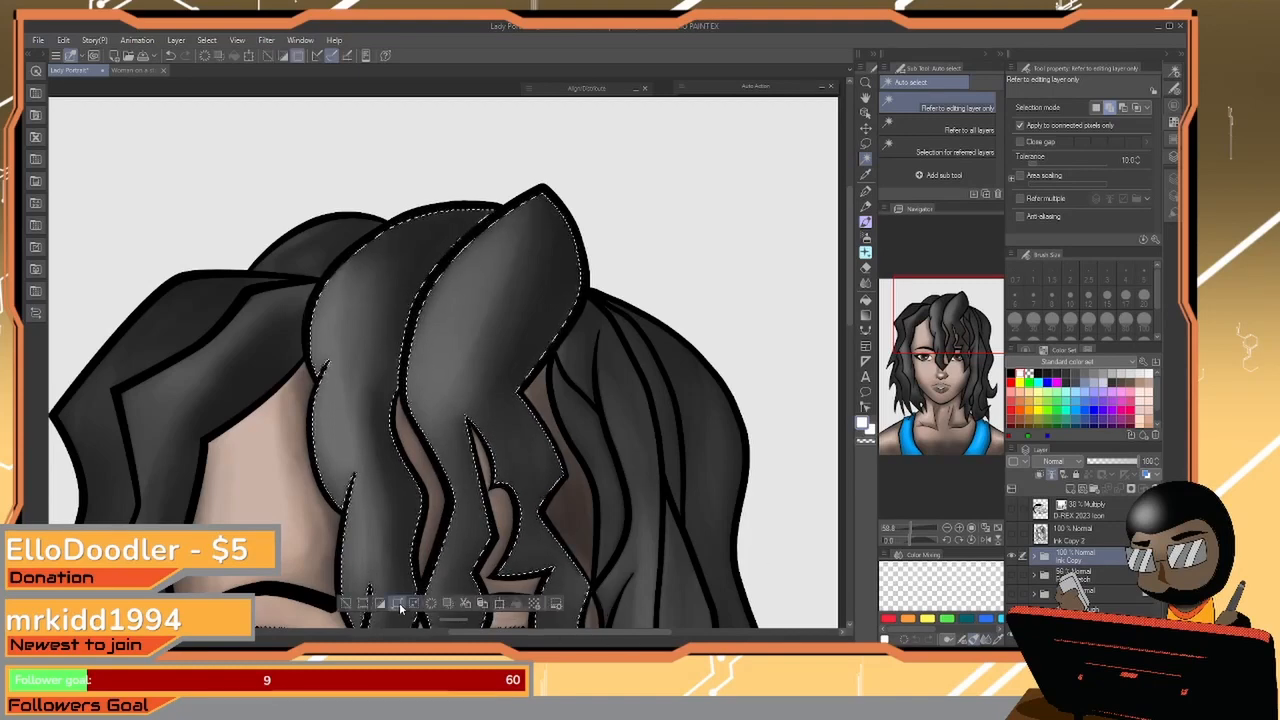
click(398, 603)
click(851, 305)
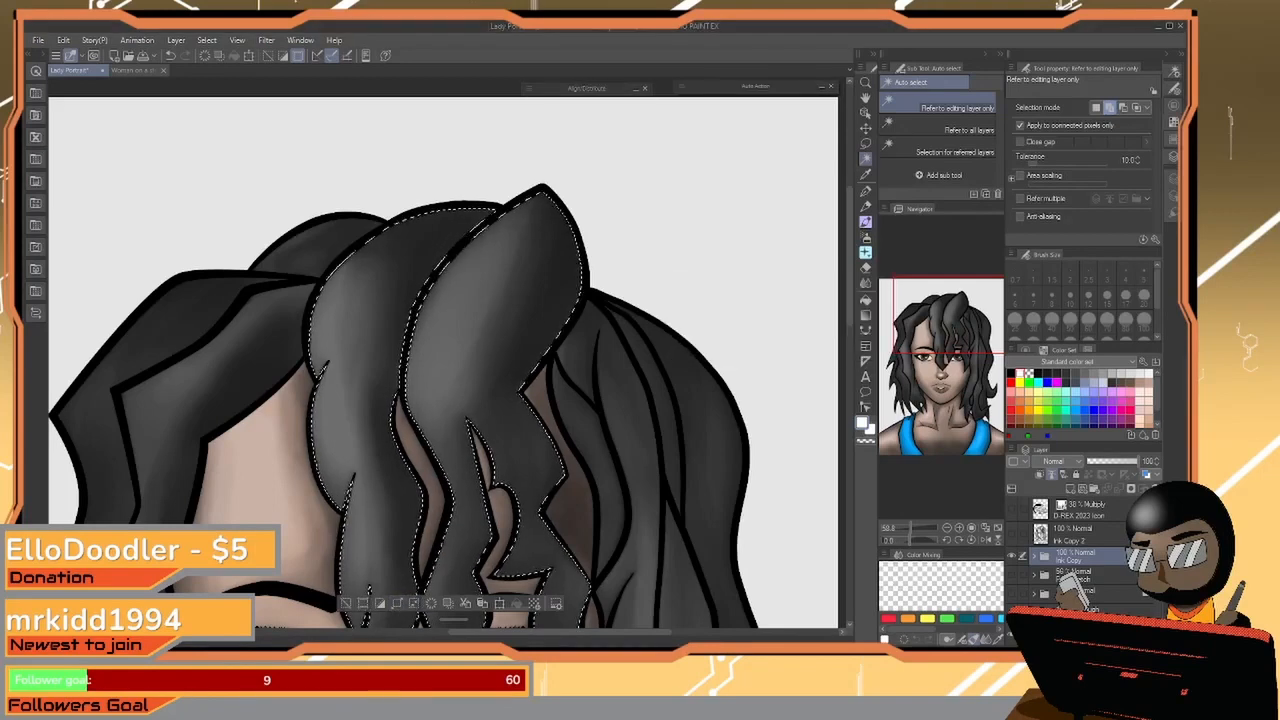
Make the Highlights layer active again and return to the fast hair brush
scroll(1103, 557, down, 3)
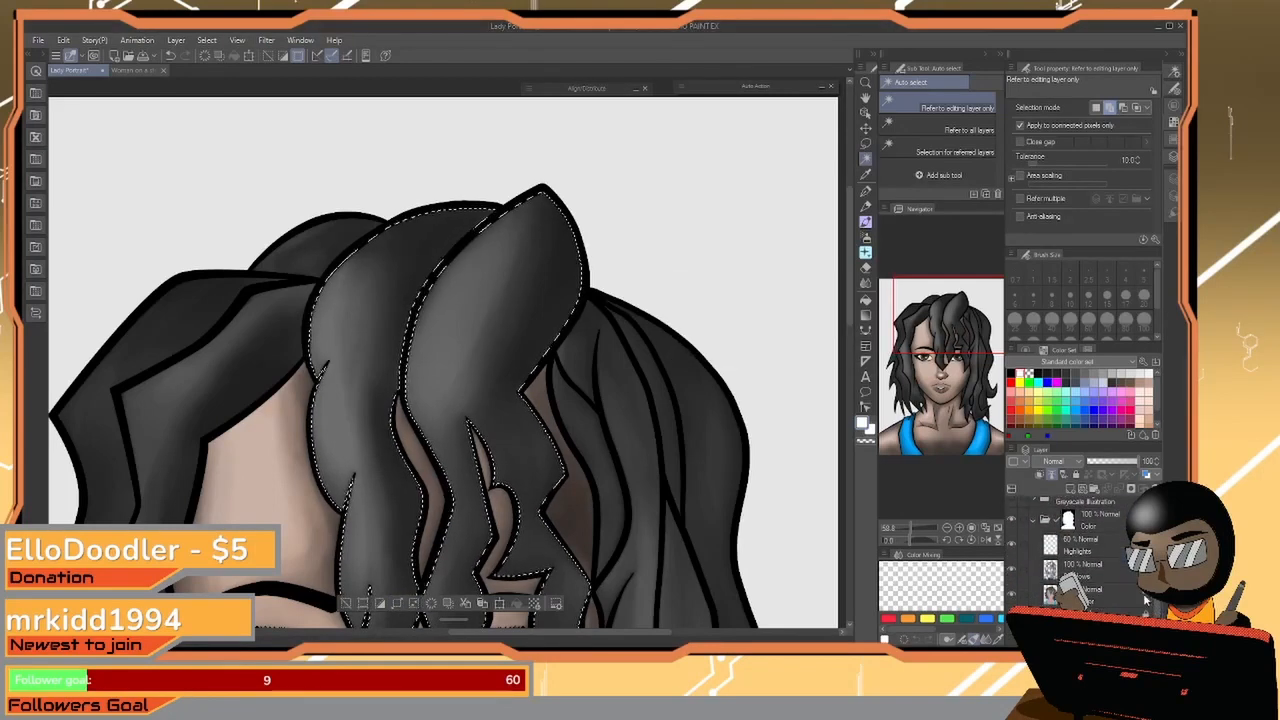
click(1118, 570)
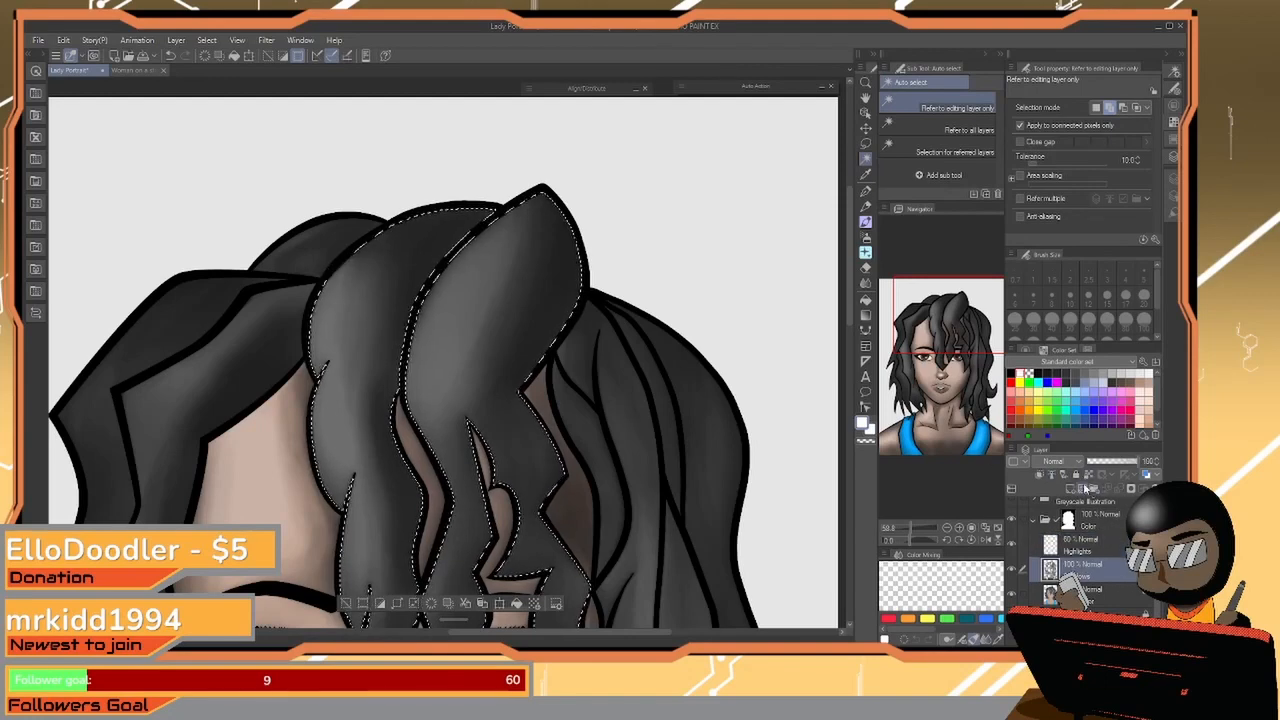
click(1077, 476)
click(1112, 549)
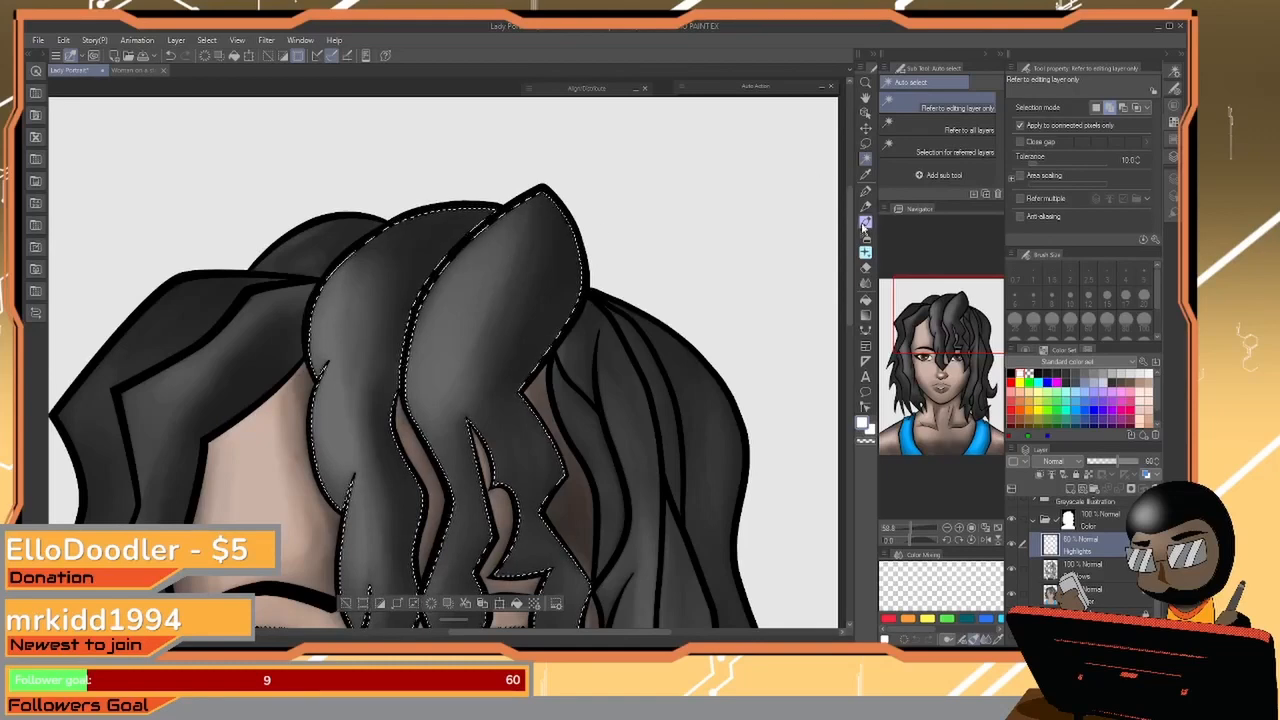
click(866, 222)
Paint white strand highlights along the raised front lock, following its curve from the tip downward
drag(475, 344, 451, 297)
key(ctrl+space)
scroll(467, 315, down, 2)
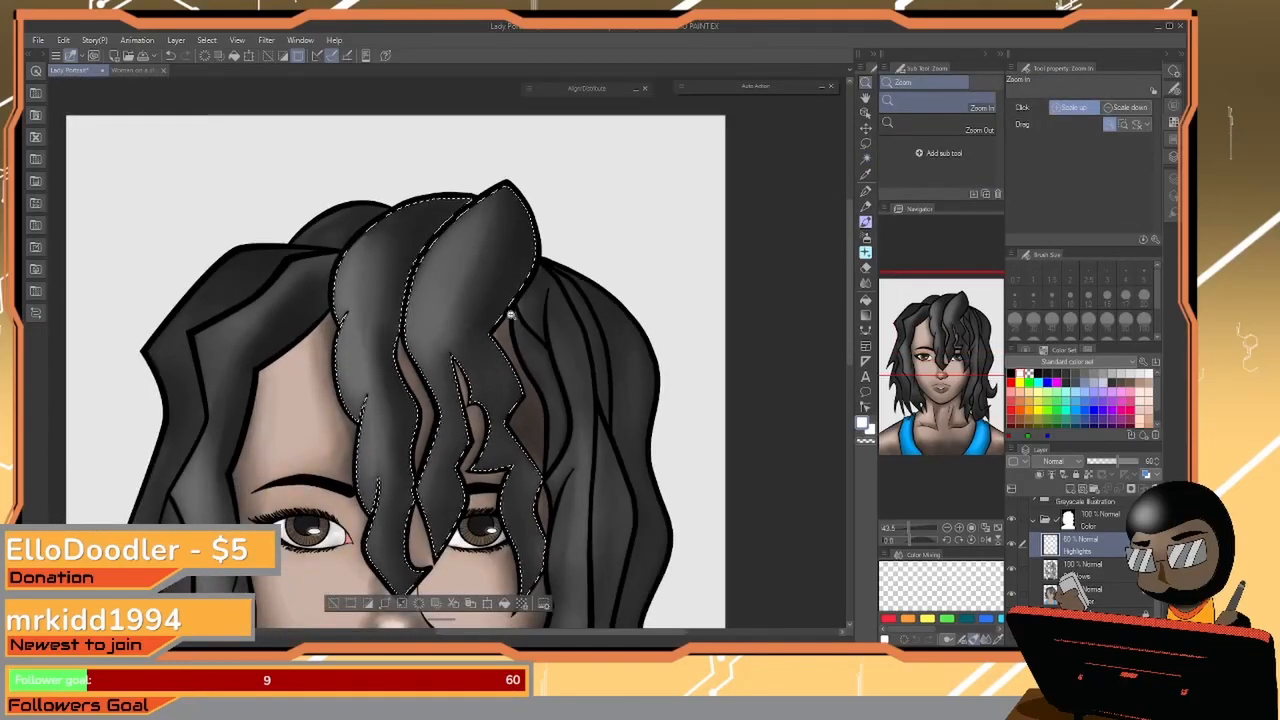
click(866, 222)
drag(496, 196, 420, 312)
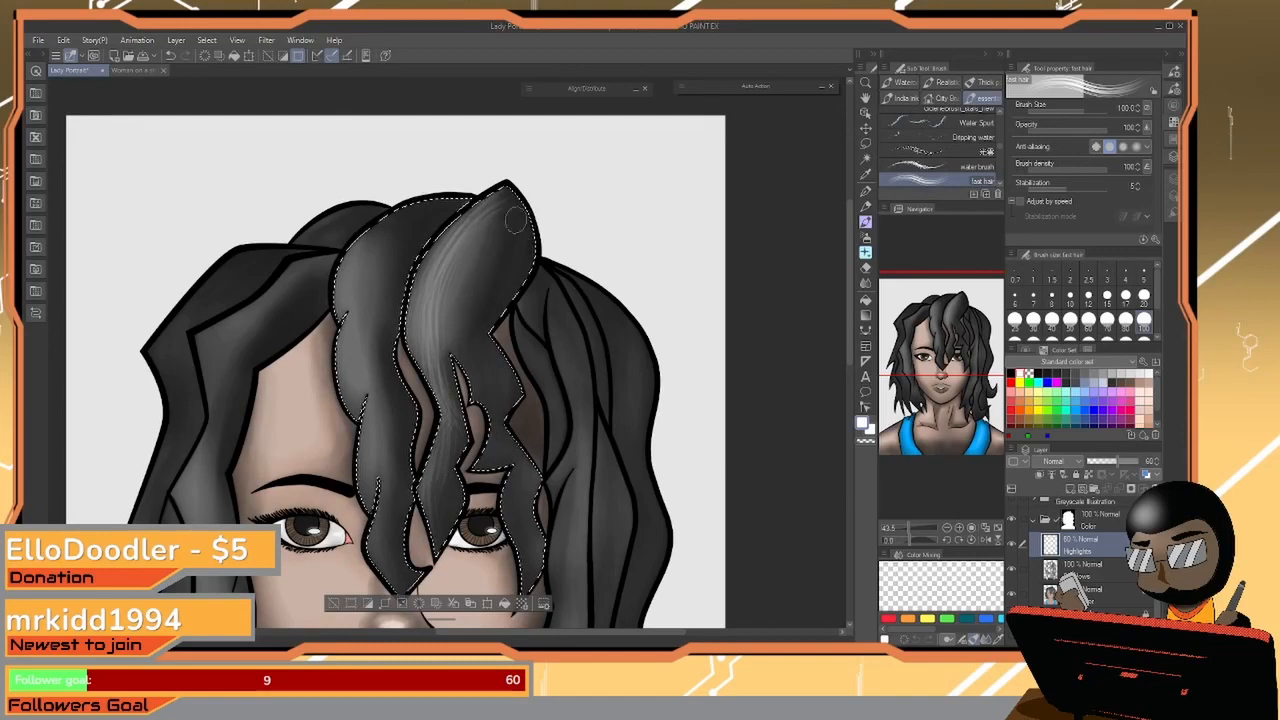
Try white strands on the lower wavy part of the raised lock, and undo them
drag(486, 344, 482, 390)
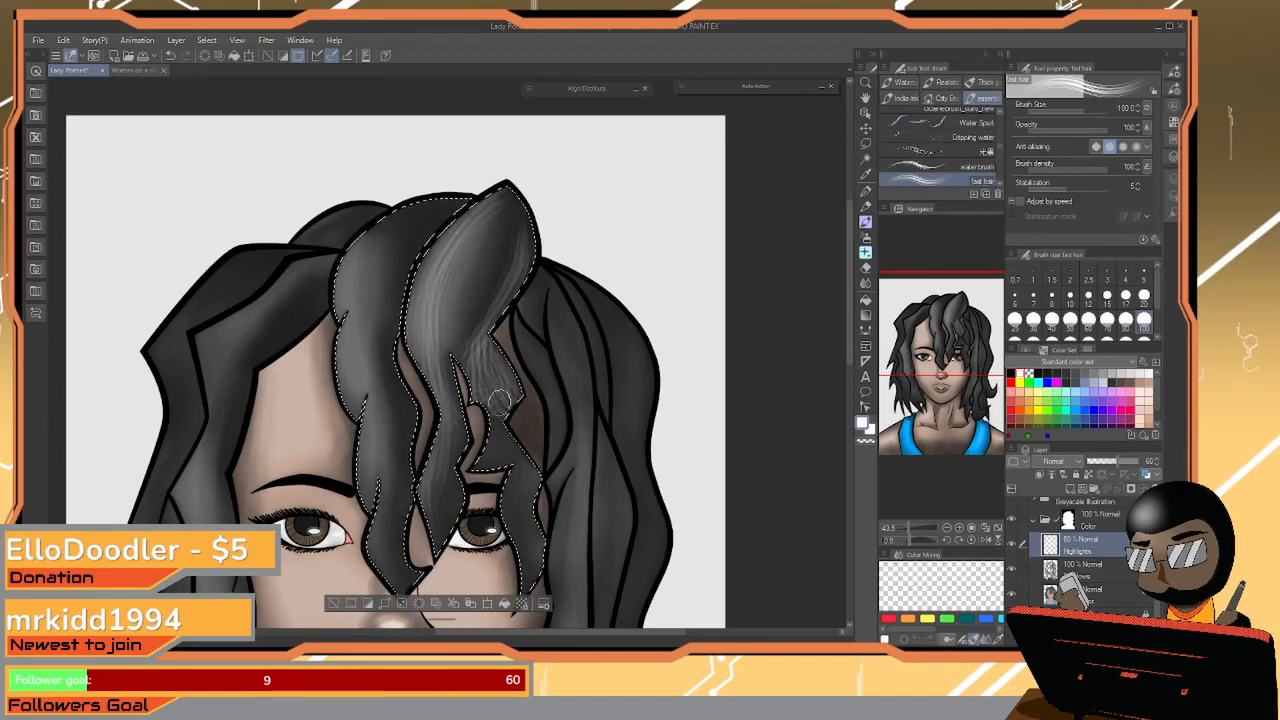
drag(490, 435, 510, 470)
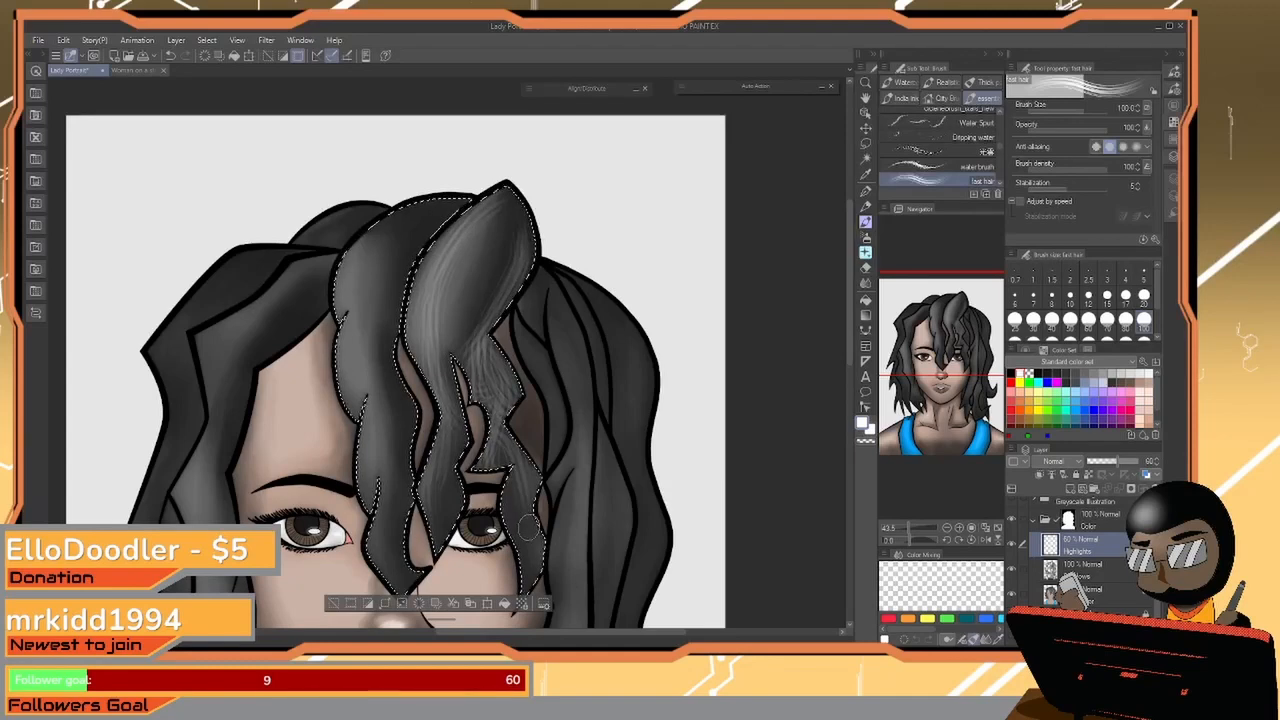
key(ctrl+z)
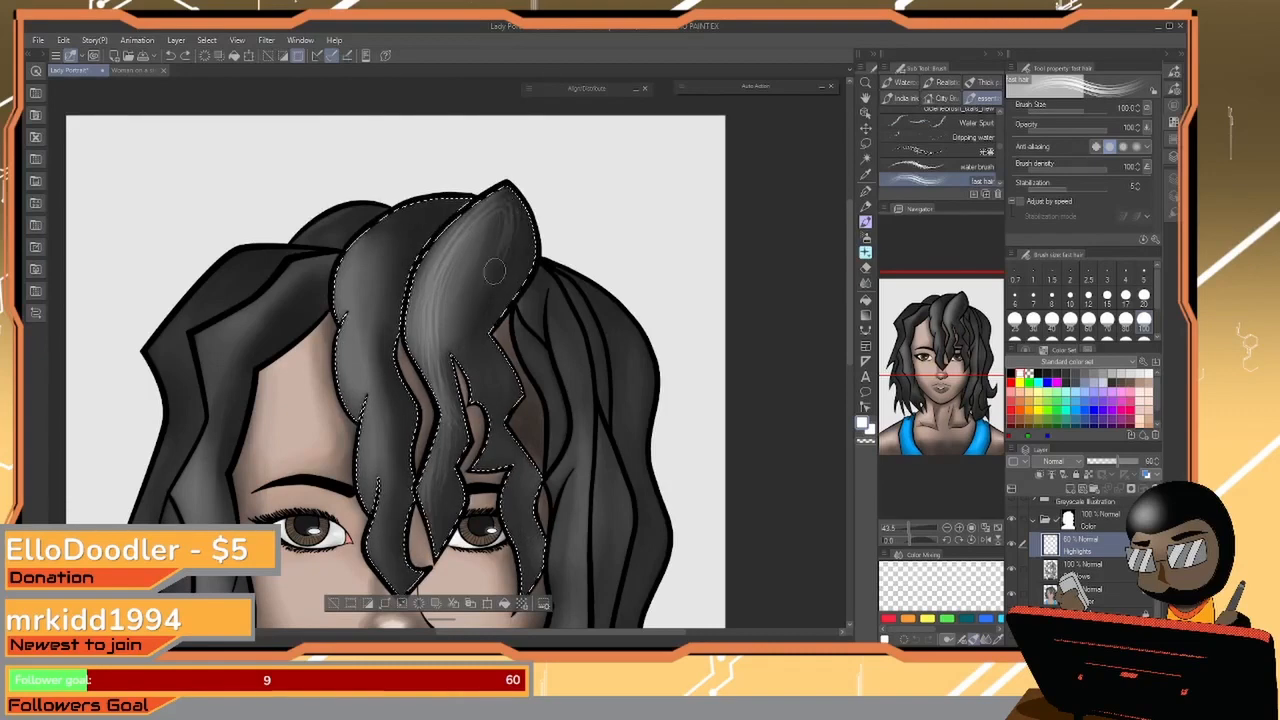
Add white strands down the rest of the raised lock and along the neighbouring front lock, and clear the selection
drag(502, 228, 508, 276)
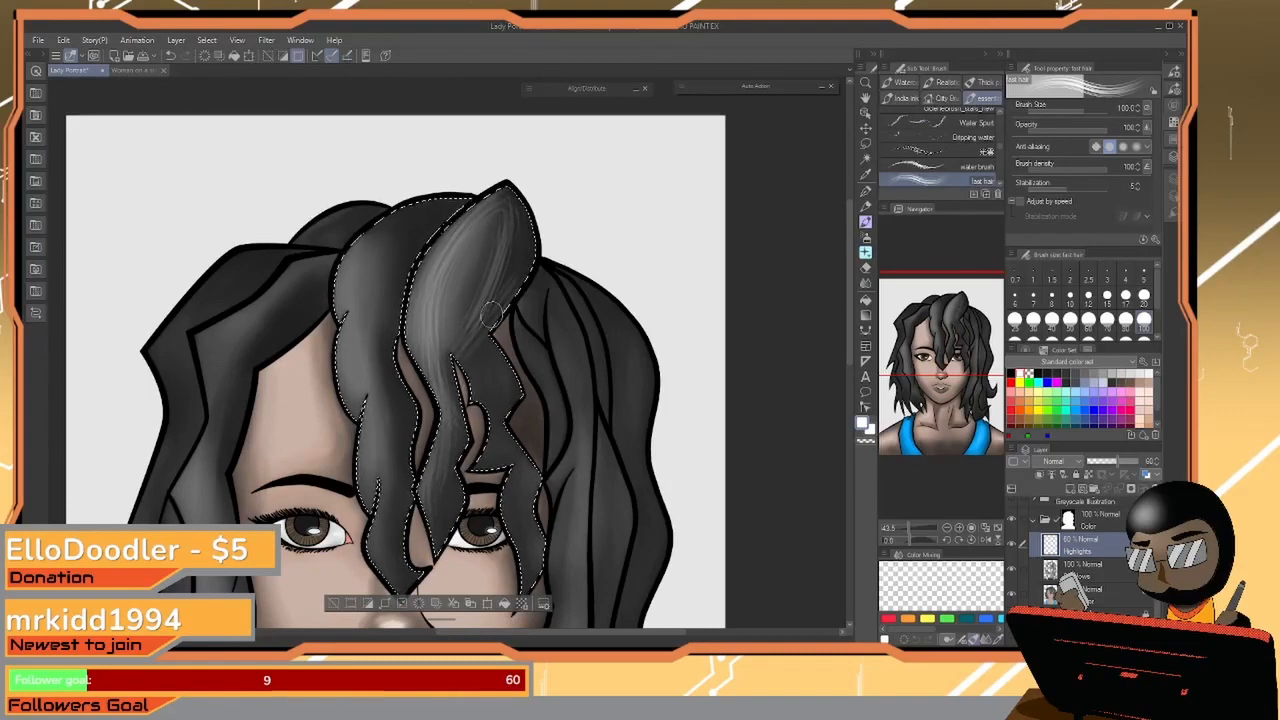
drag(481, 321, 485, 392)
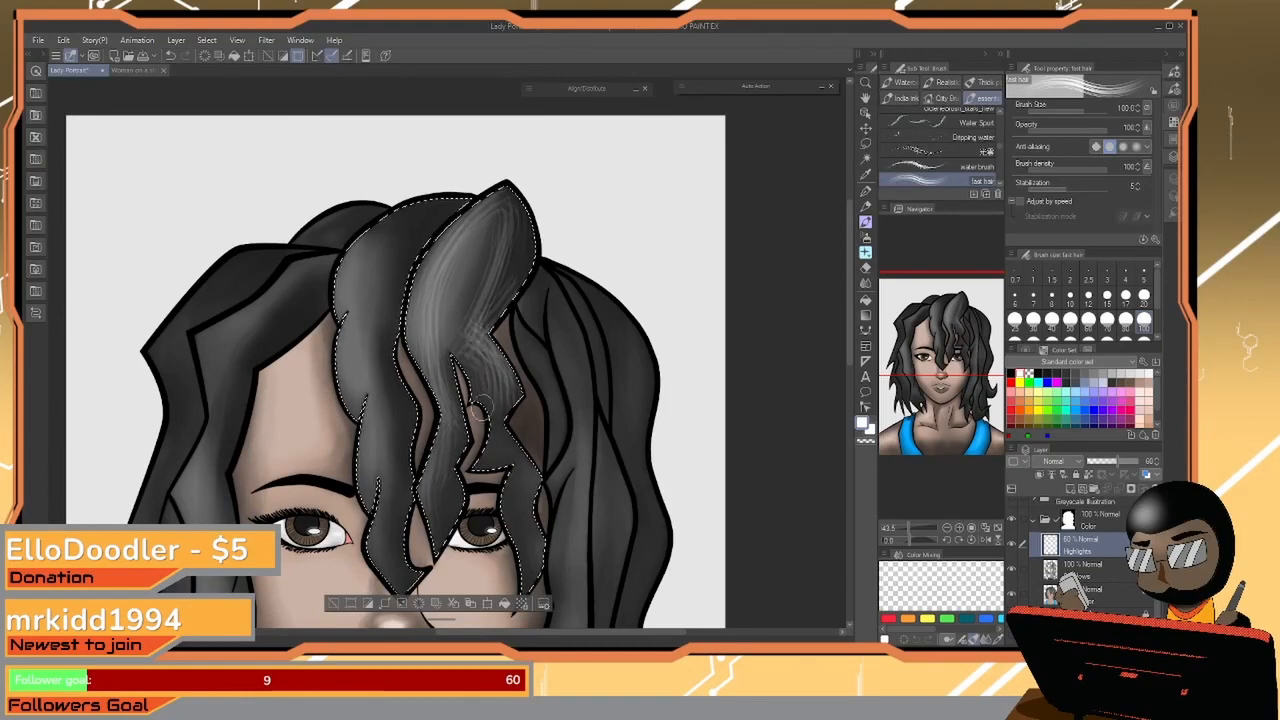
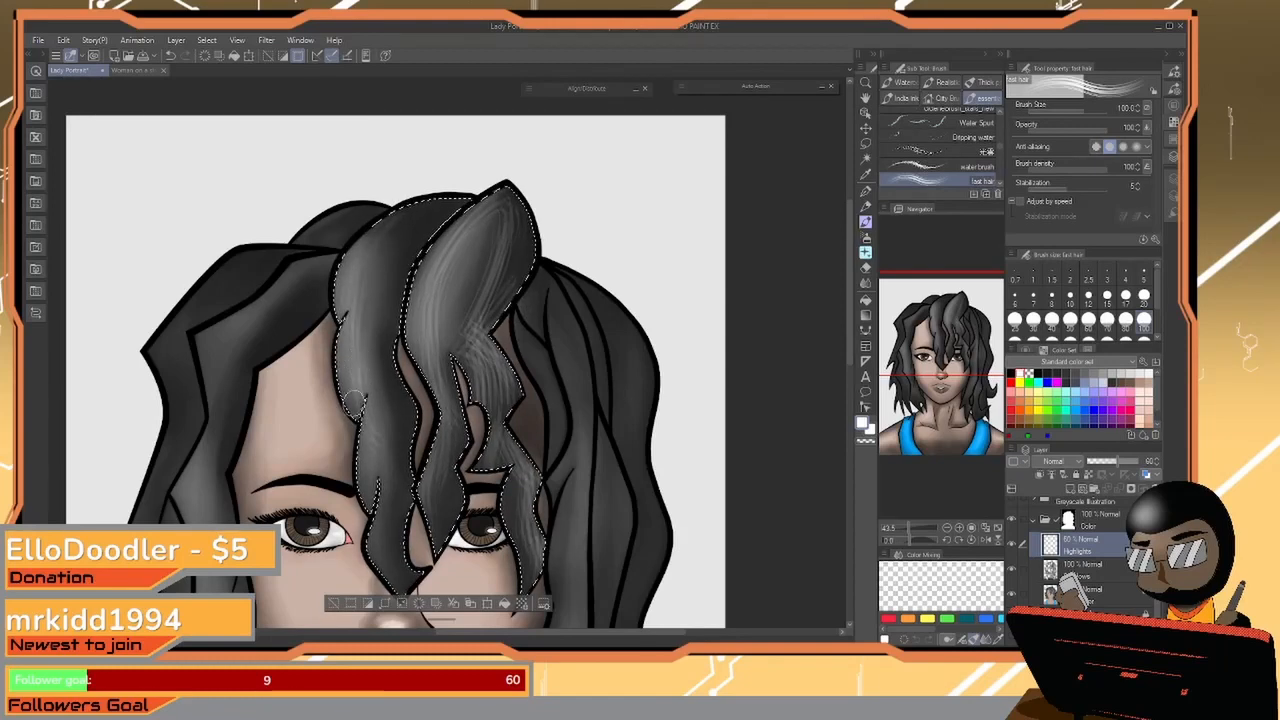
mouse_move(371, 272)
mouse_down()
mouse_move(361, 308)
mouse_move(394, 503)
mouse_up()
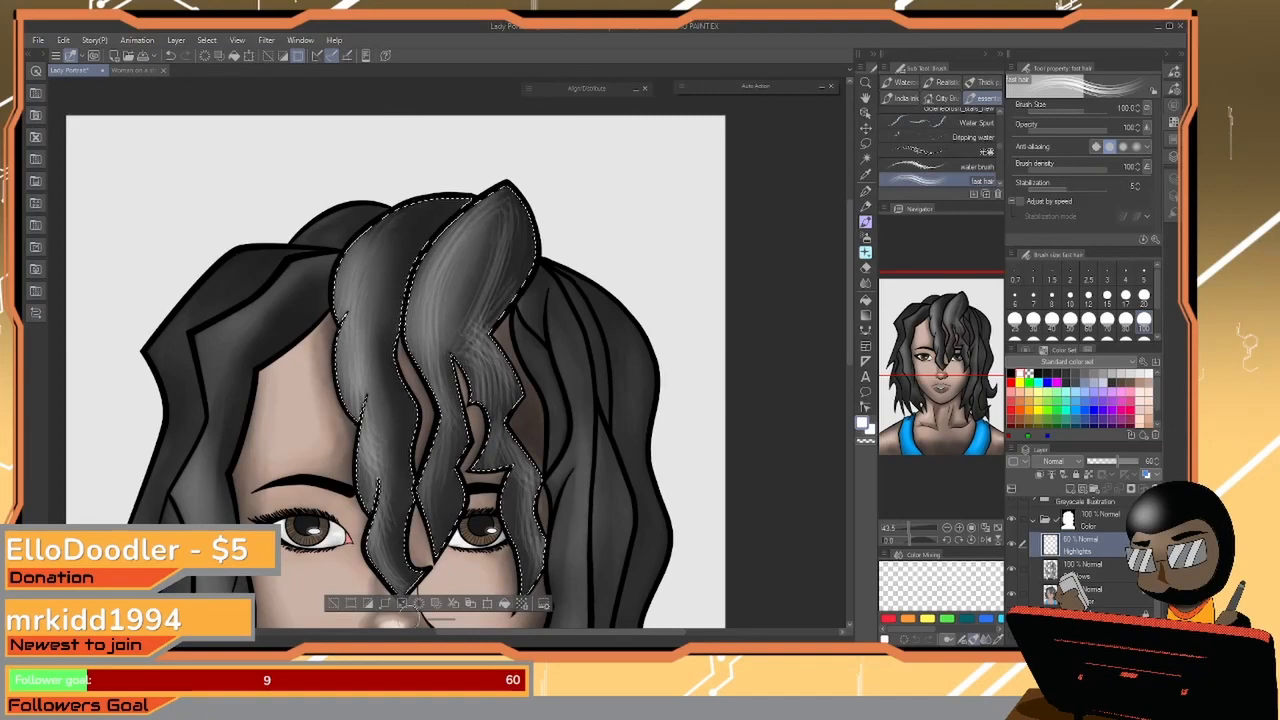
click(333, 604)
Try white strands on the side hair framing the uncovered eye without a selection, and undo all of them
drag(589, 494, 541, 520)
mouse_move(268, 306)
mouse_down()
mouse_move(425, 211)
mouse_move(363, 236)
mouse_up()
drag(410, 201, 331, 290)
mouse_move(435, 184)
mouse_down()
mouse_move(358, 237)
mouse_move(328, 278)
mouse_move(316, 261)
mouse_move(320, 382)
mouse_up()
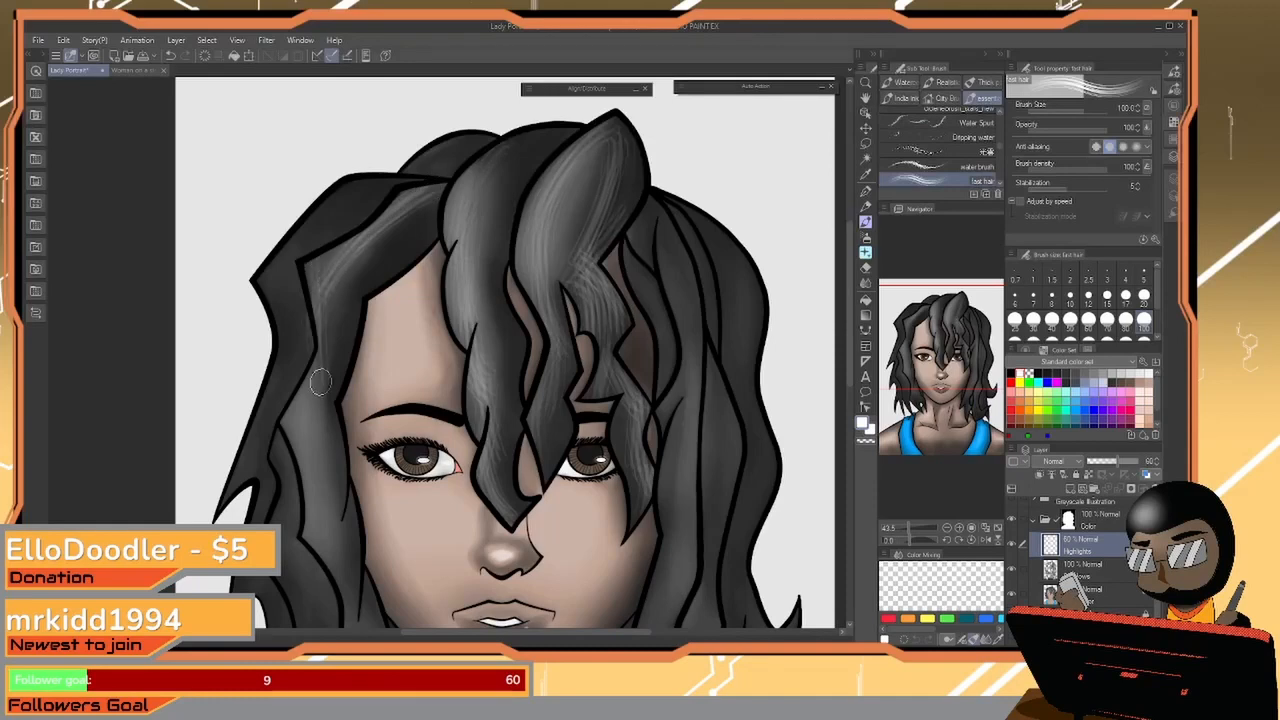
mouse_move(326, 278)
mouse_down()
mouse_move(320, 351)
mouse_move(305, 408)
mouse_up()
key(ctrl+z)
key(ctrl+z)
key(ctrl+z)
key(ctrl+z)
key(ctrl+z)
key(ctrl+z)
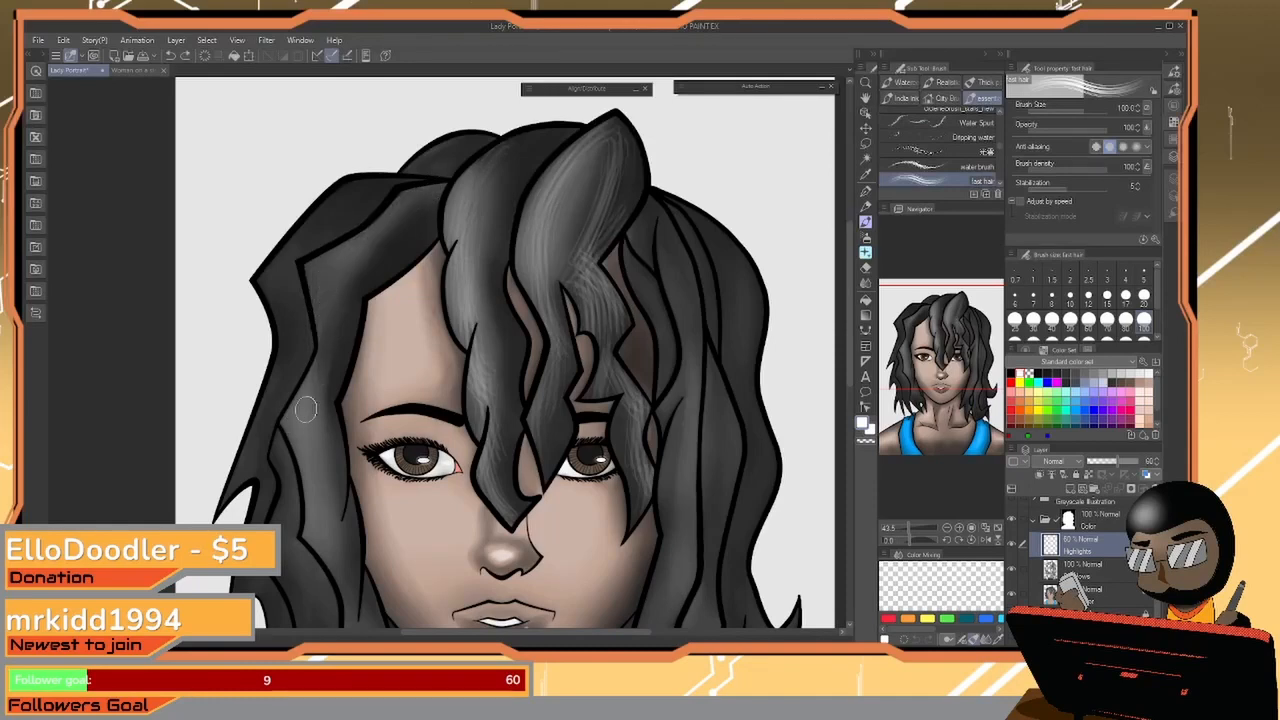
From the Ink Copy folder, auto-select the side locks framing the uncovered eye, the crown lock and the front locks
click(866, 160)
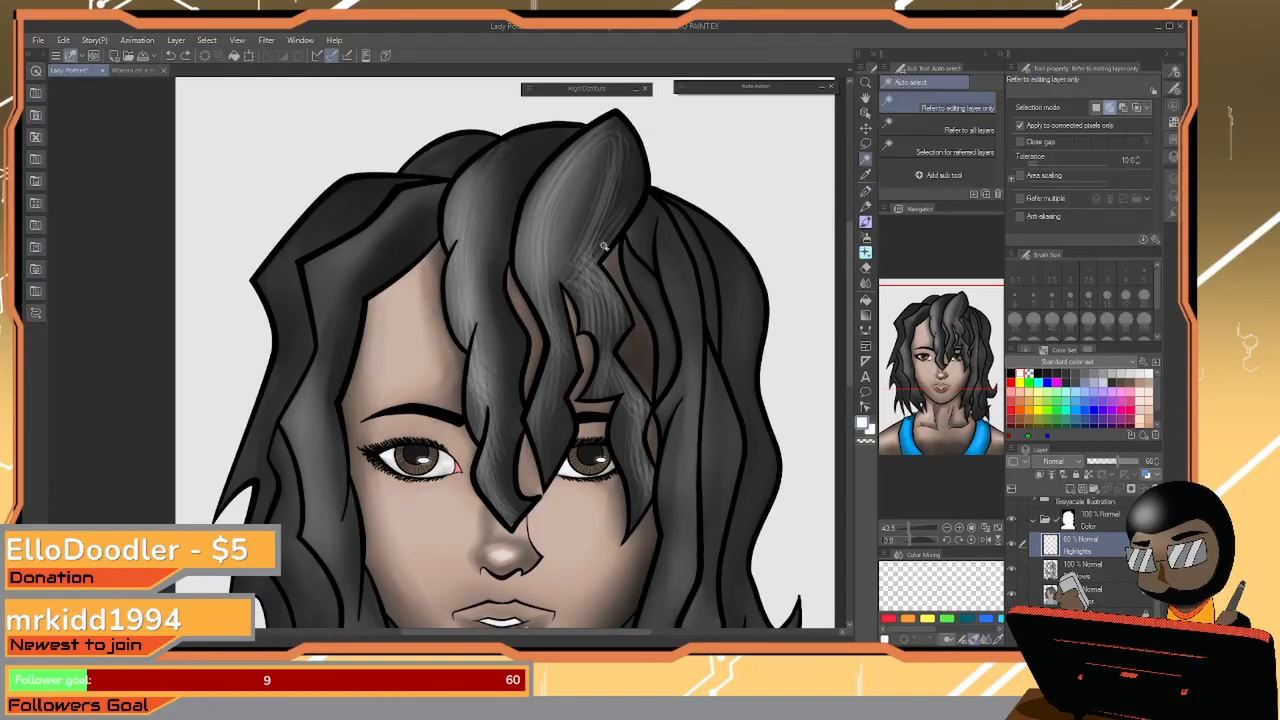
click(372, 238)
key(ctrl+d)
scroll(1101, 529, up, 3)
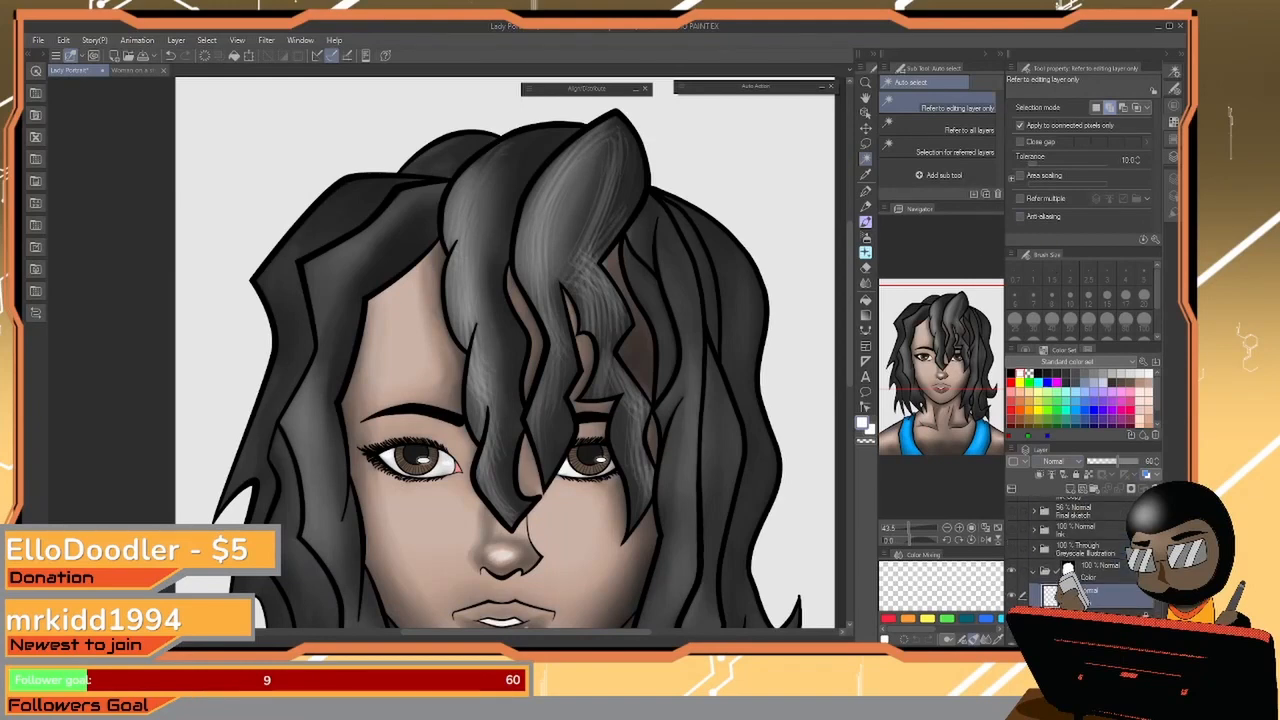
scroll(1070, 550, up, 2)
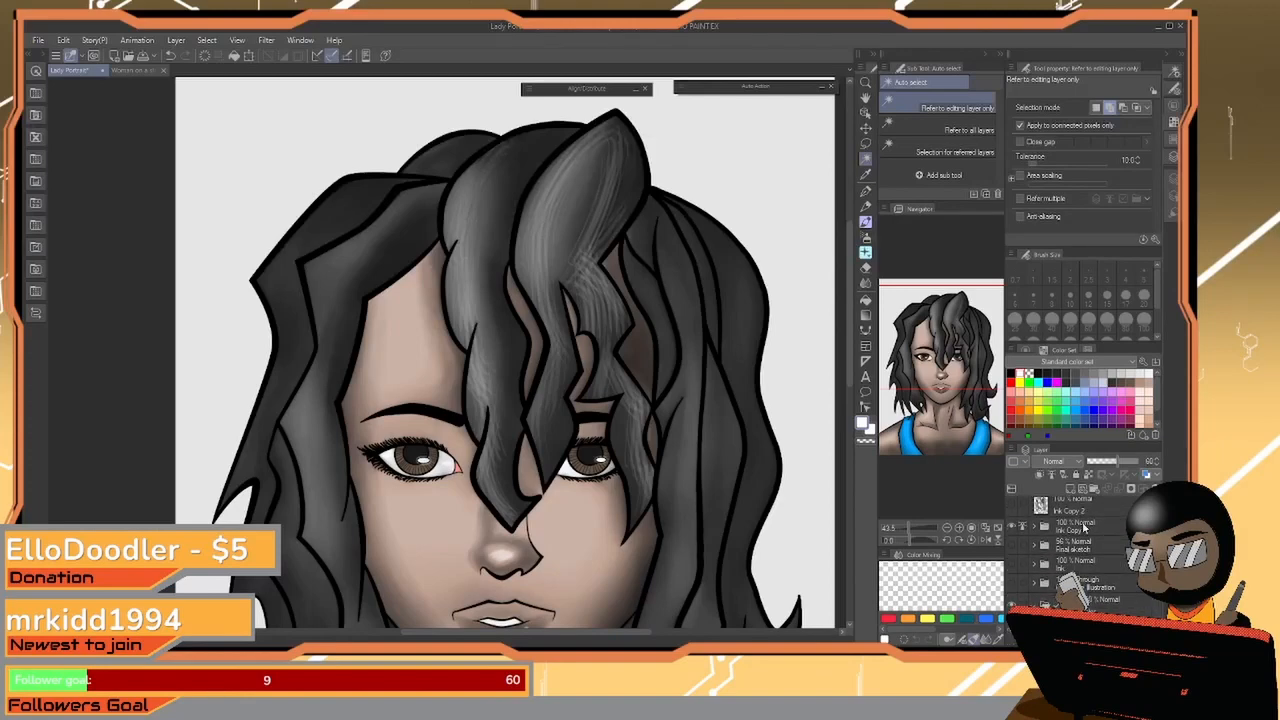
click(1066, 527)
click(379, 243)
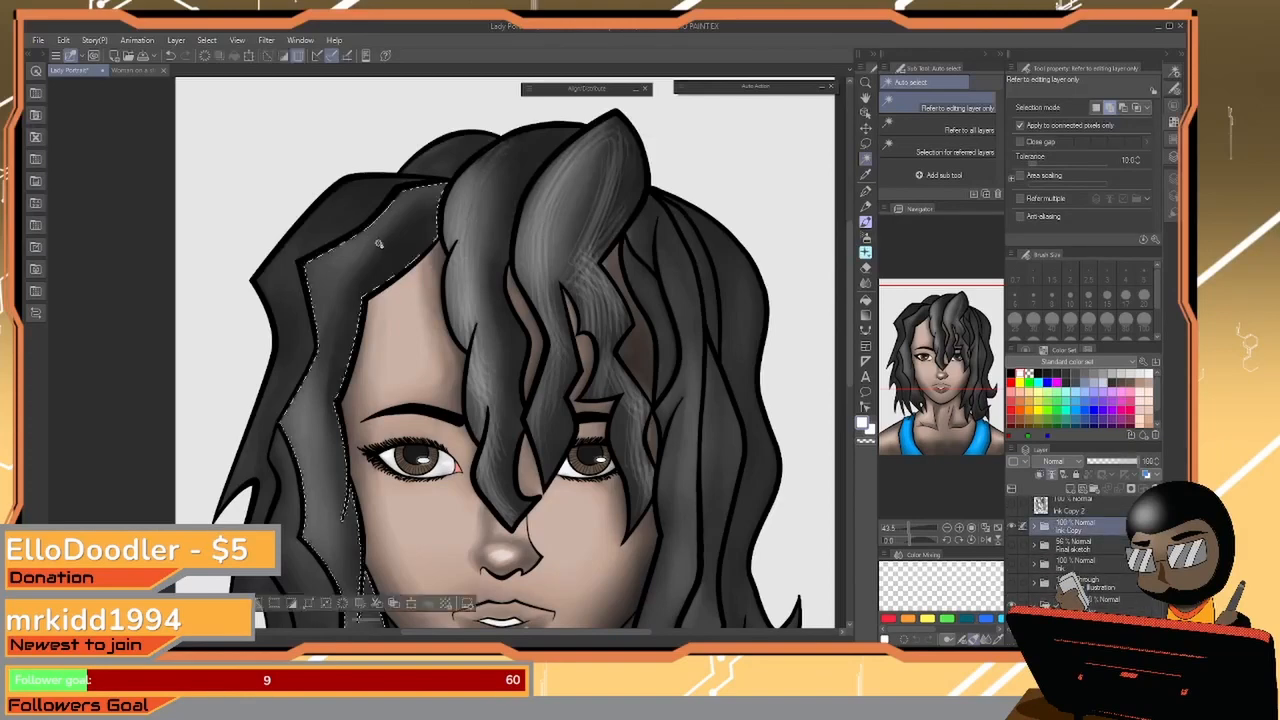
click(337, 214)
click(437, 163)
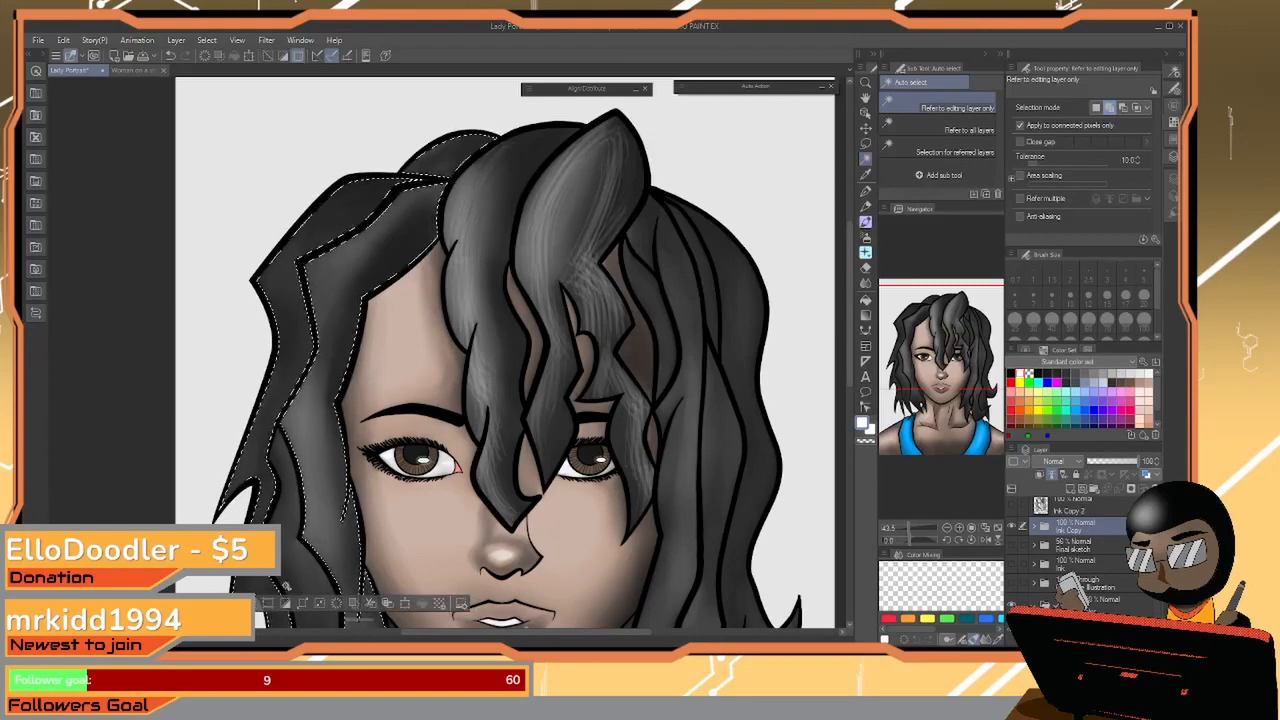
click(624, 252)
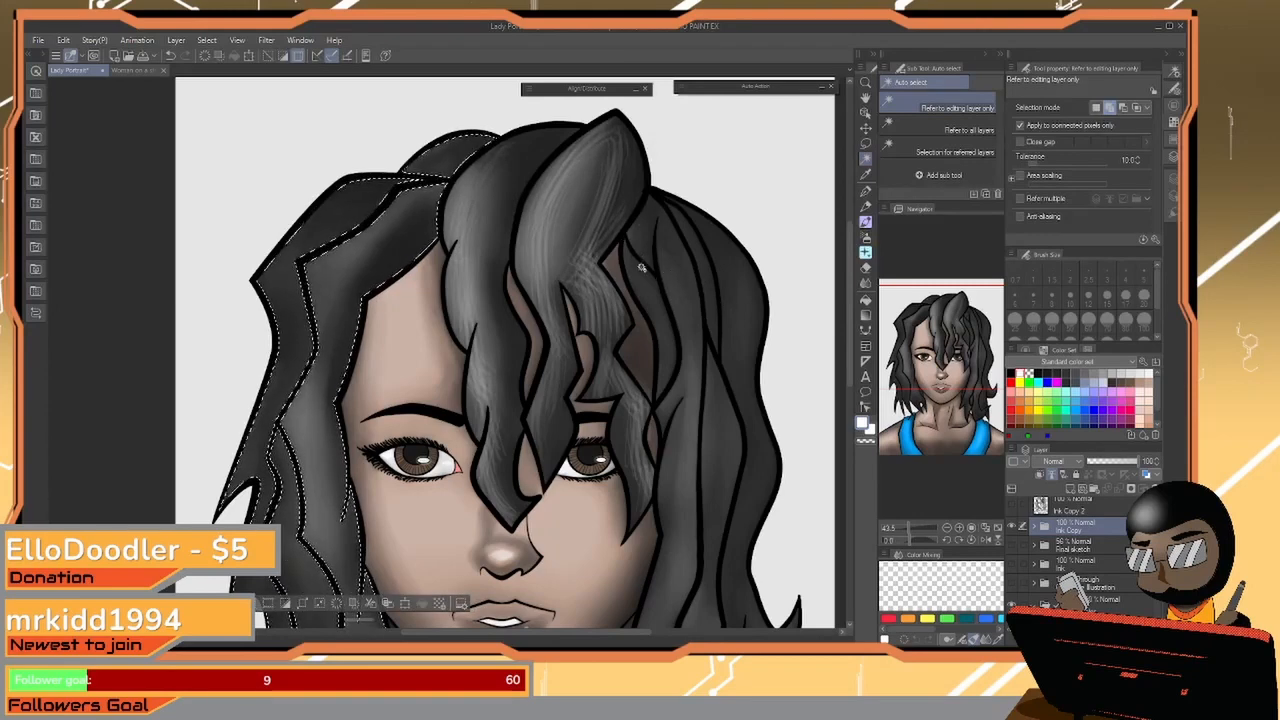
click(565, 205)
click(500, 218)
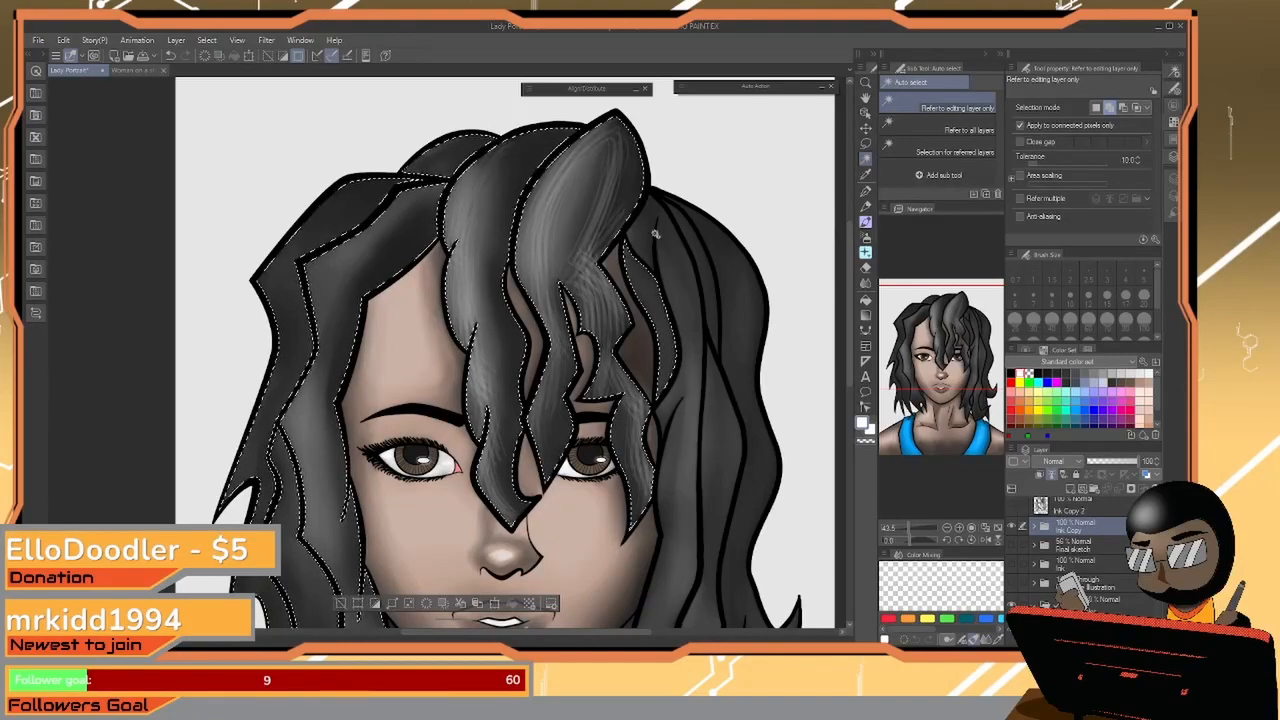
Add the hair locks on the covered-eye side to the selection, from the crown down to the tips
click(649, 234)
click(682, 260)
click(709, 298)
click(729, 346)
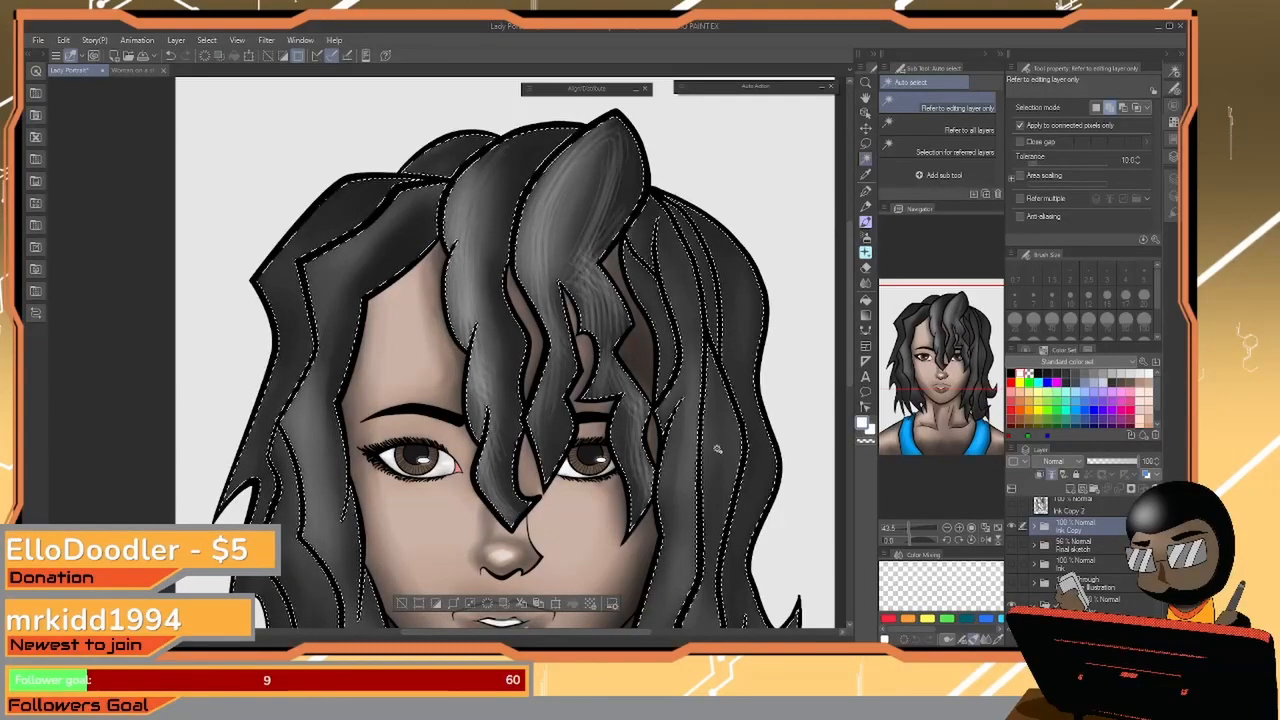
drag(708, 517, 687, 304)
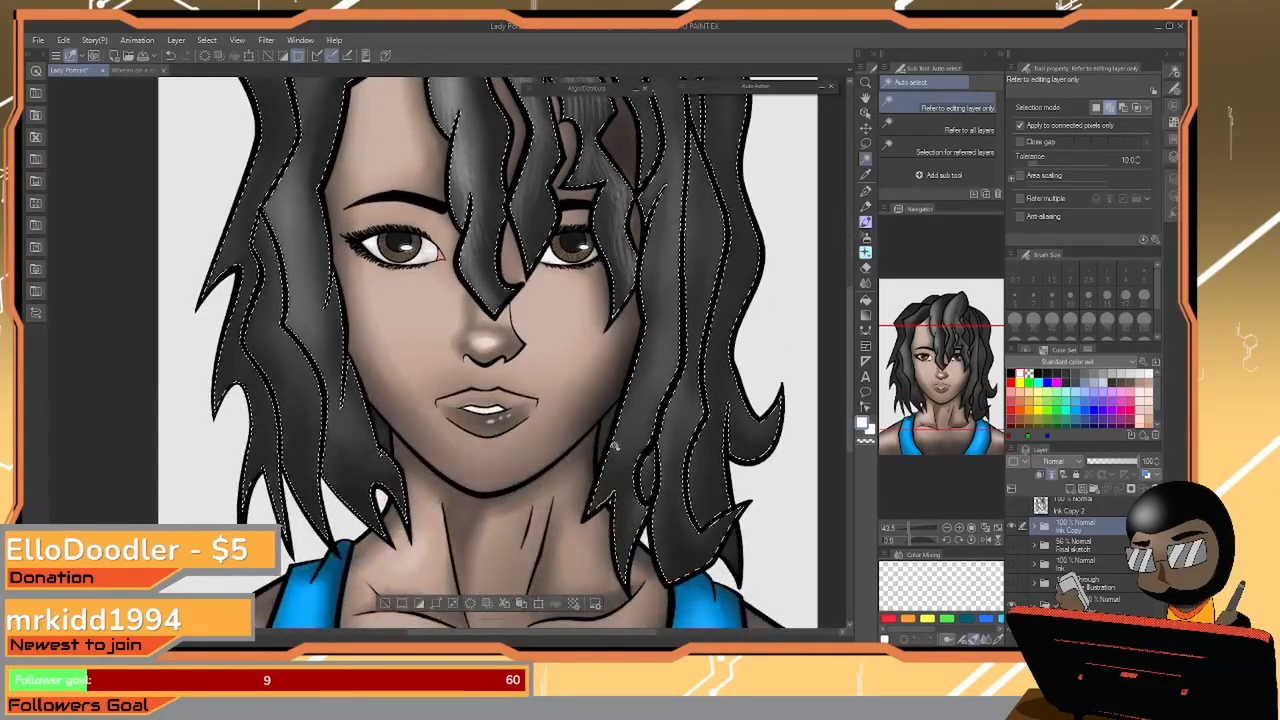
click(718, 512)
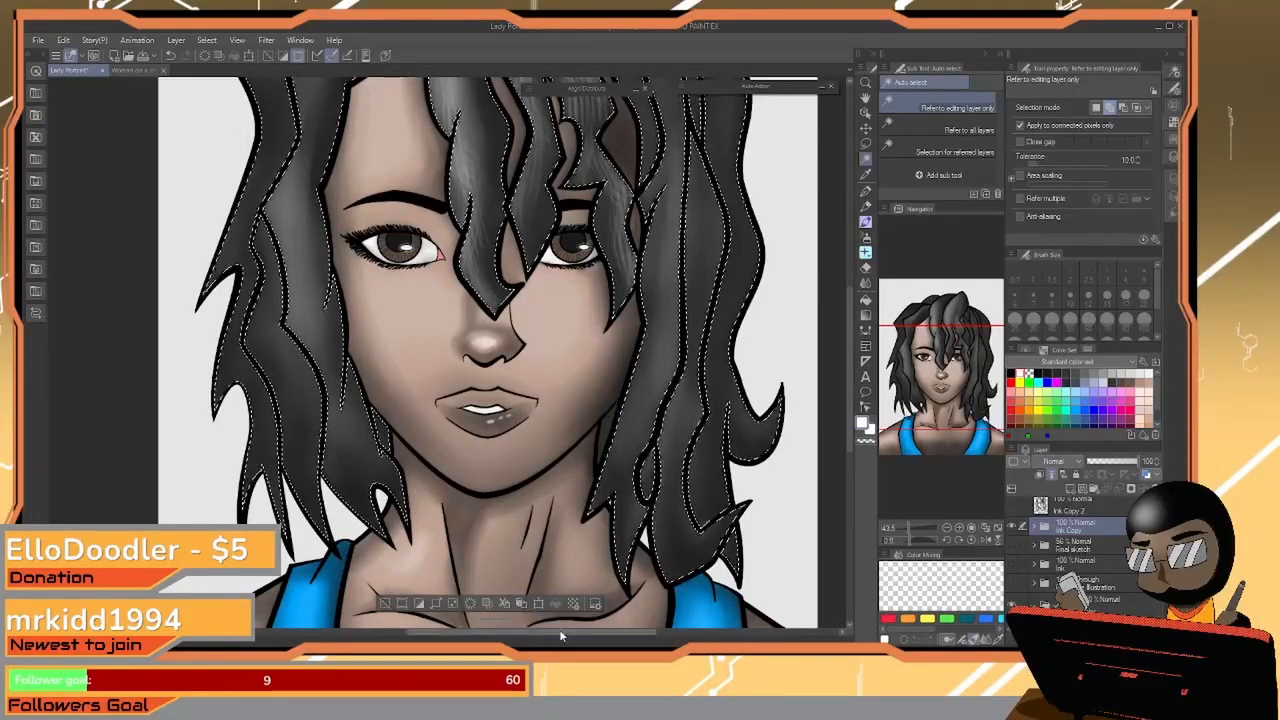
click(435, 603)
click(849, 306)
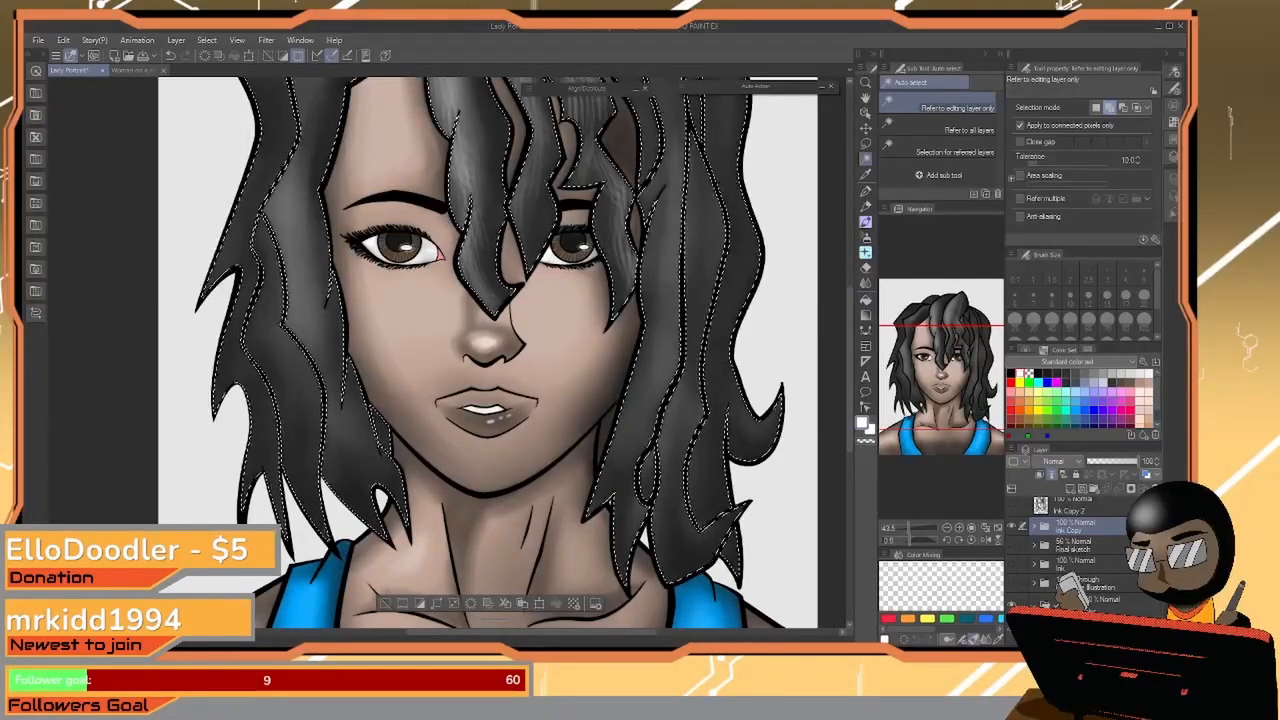
Make the Highlights layer active again and clear the selection of hair locks
scroll(1080, 550, down, 3)
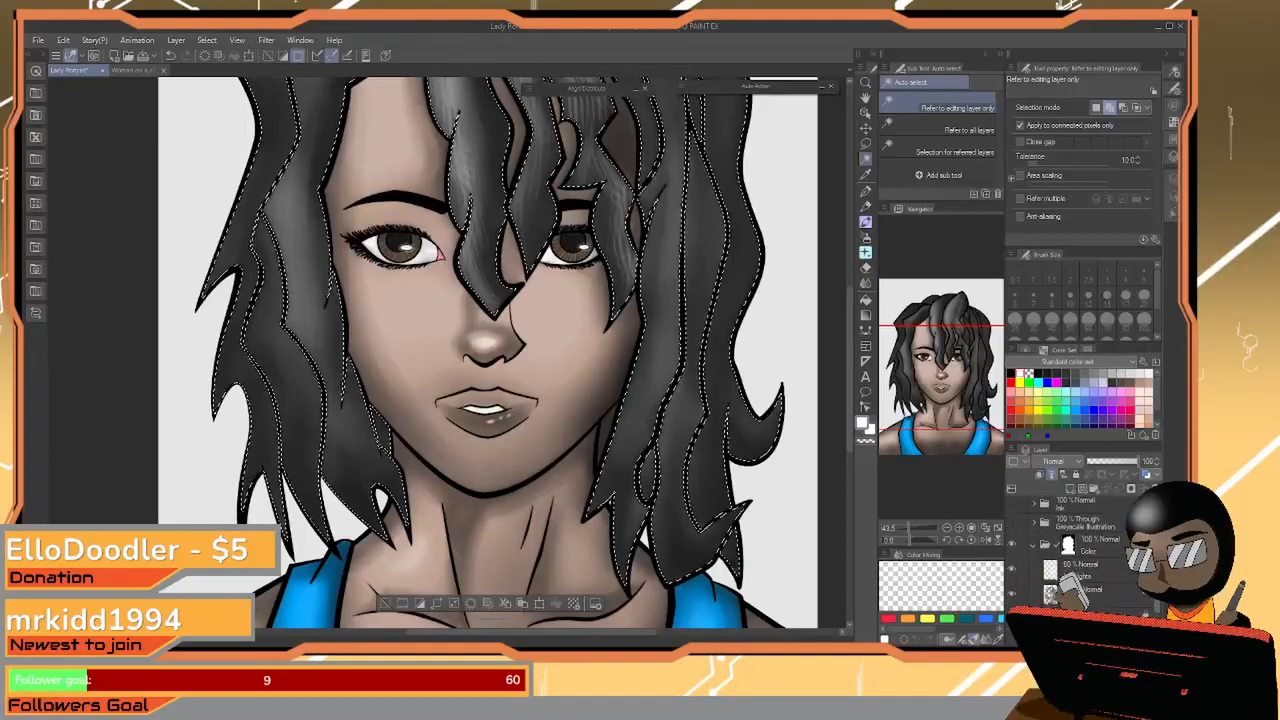
click(1118, 560)
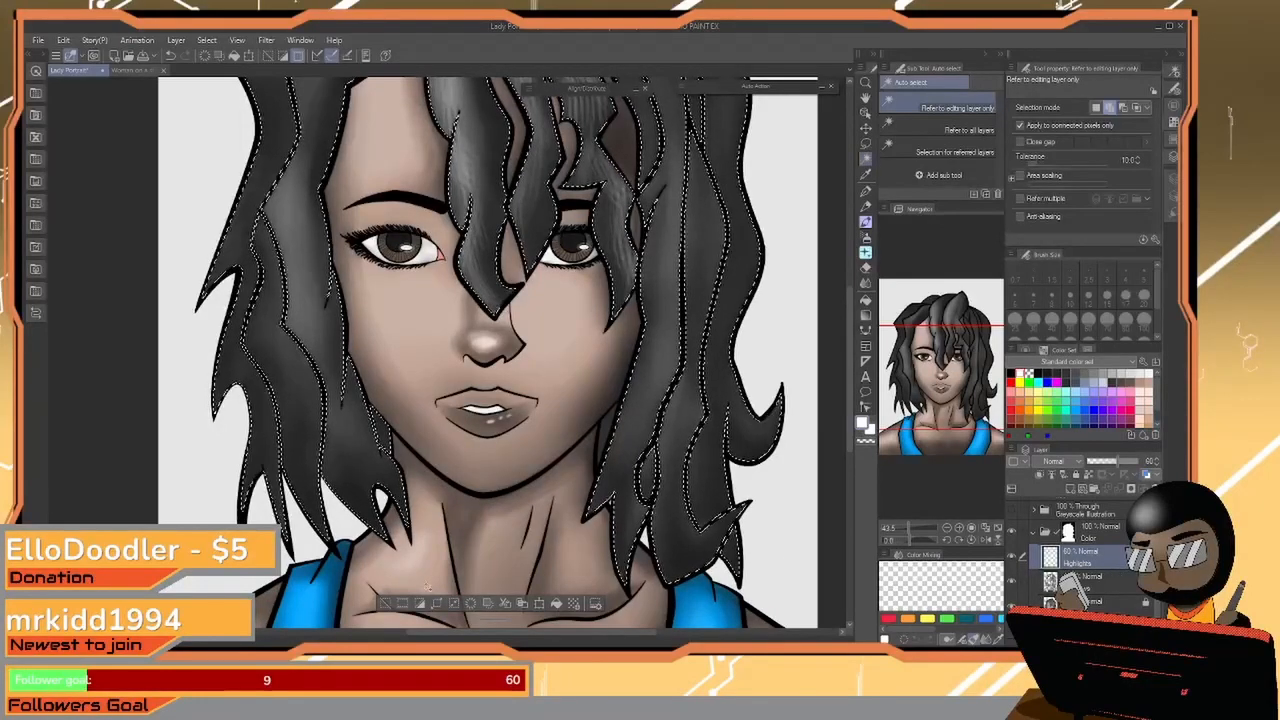
click(386, 606)
Paint white hair strands with the size 100 hair brush along the inner side lock framing the uncovered eye, from the parting downward
scroll(573, 430, up, 5)
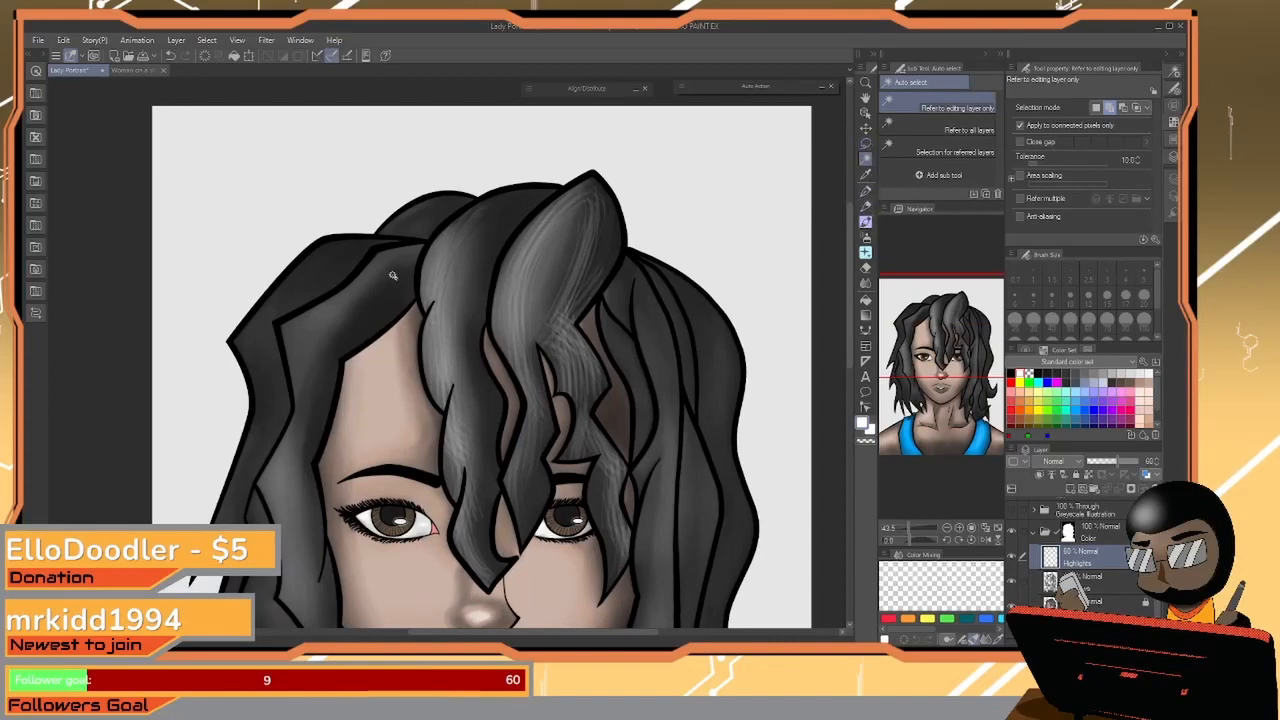
click(866, 221)
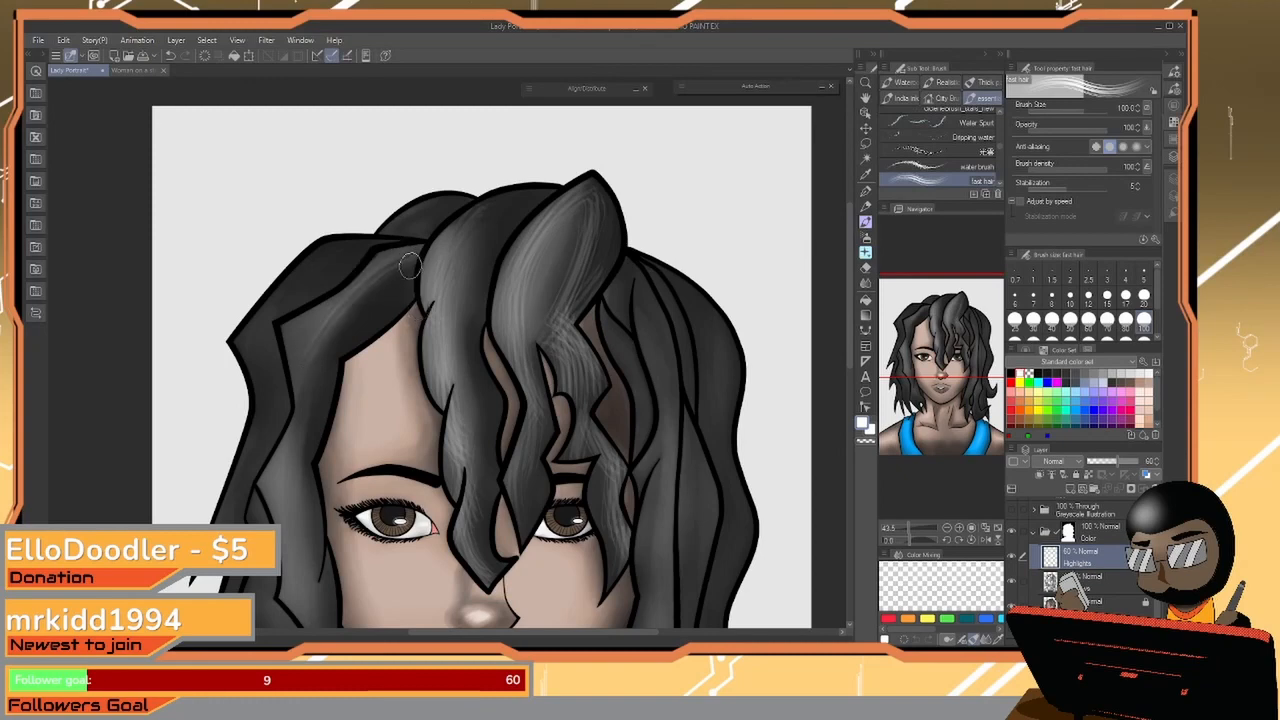
mouse_move(410, 266)
mouse_down()
mouse_move(312, 388)
mouse_move(381, 302)
mouse_move(325, 392)
mouse_up()
mouse_move(397, 299)
mouse_down()
mouse_move(344, 331)
mouse_move(304, 456)
mouse_up()
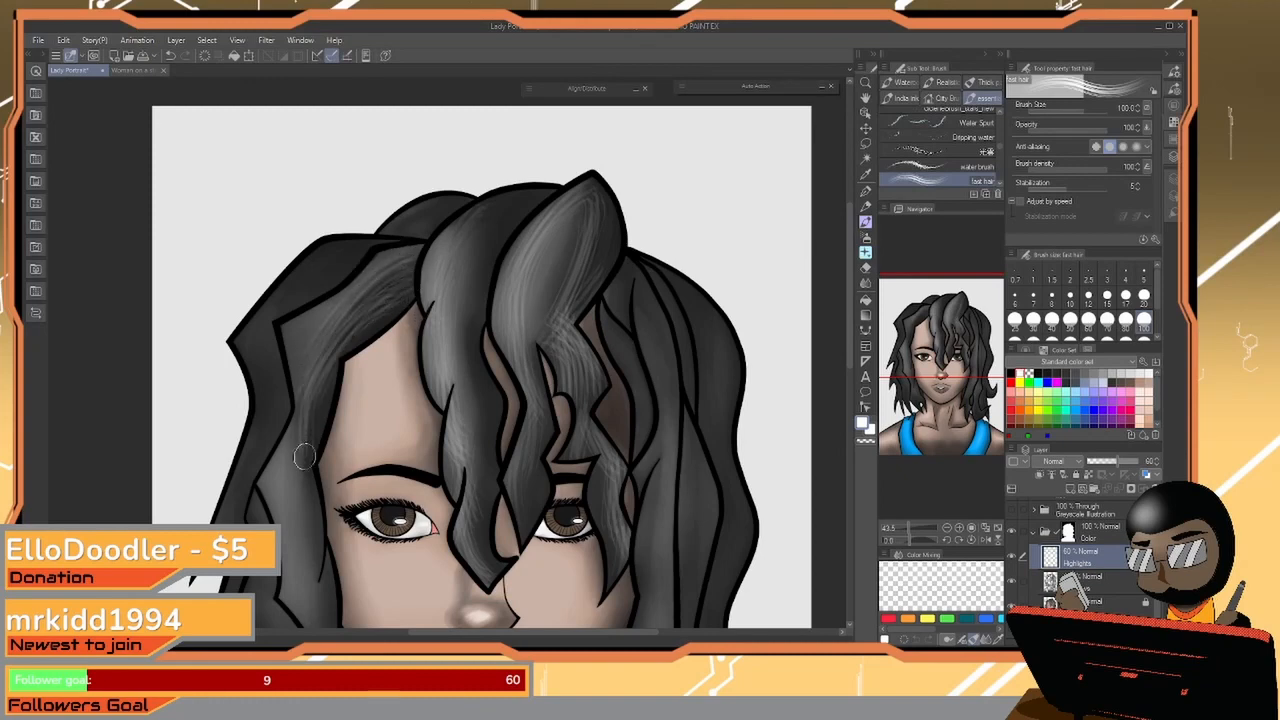
mouse_move(332, 350)
mouse_down()
mouse_move(304, 452)
mouse_move(306, 386)
mouse_move(307, 510)
mouse_move(288, 338)
mouse_move(290, 410)
mouse_up()
drag(292, 344, 310, 498)
mouse_move(302, 416)
mouse_down()
mouse_move(310, 546)
mouse_move(325, 418)
mouse_move(340, 512)
mouse_move(318, 476)
mouse_move(320, 528)
mouse_up()
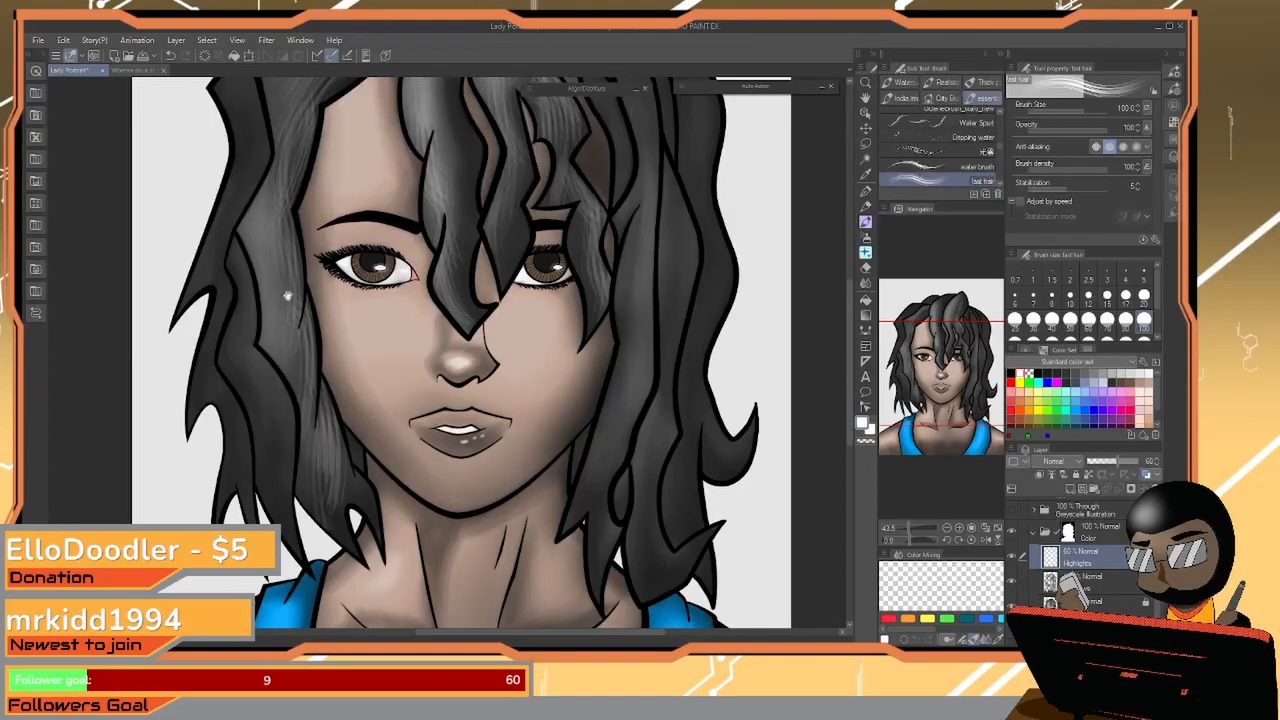
Paint white strands down the lower side locks beside the uncovered eye, following their waves to the pointed tips
drag(288, 296, 304, 367)
mouse_move(256, 332)
mouse_down()
mouse_move(251, 424)
mouse_move(276, 557)
mouse_move(278, 465)
mouse_move(310, 550)
mouse_up()
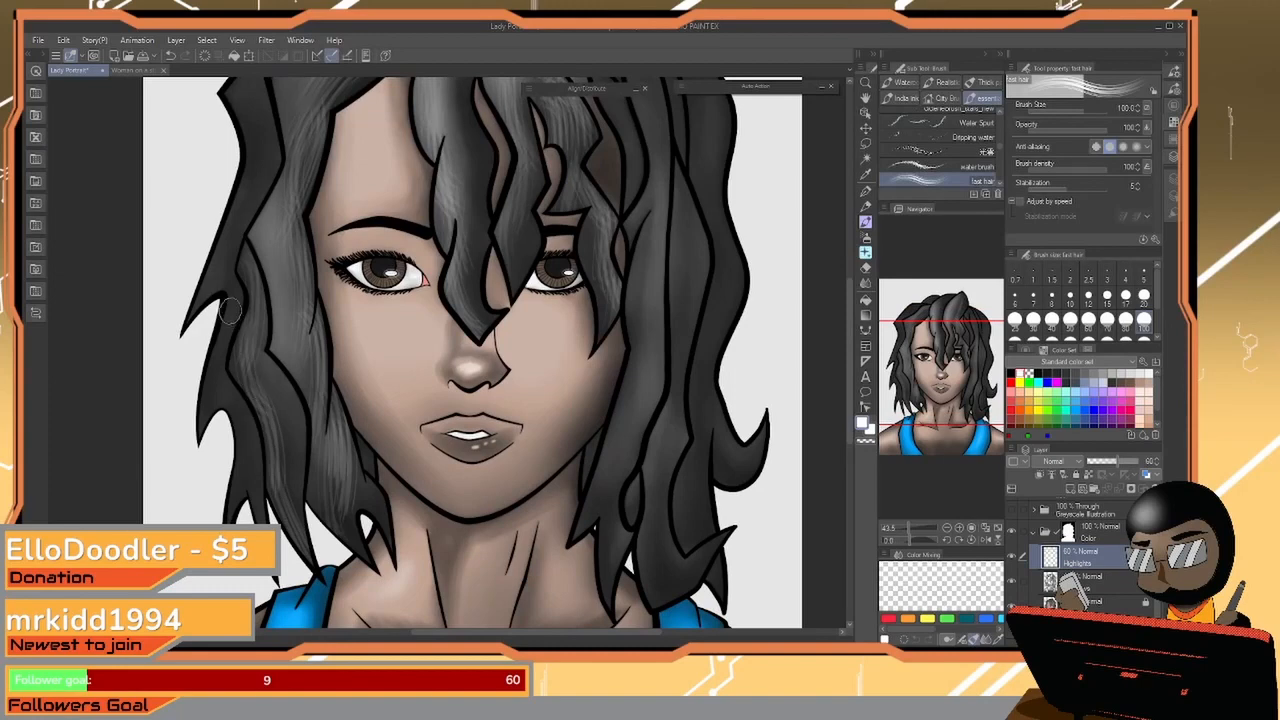
mouse_move(230, 314)
mouse_down()
mouse_move(205, 416)
mouse_move(222, 380)
mouse_move(239, 445)
mouse_move(240, 423)
mouse_move(229, 501)
mouse_up()
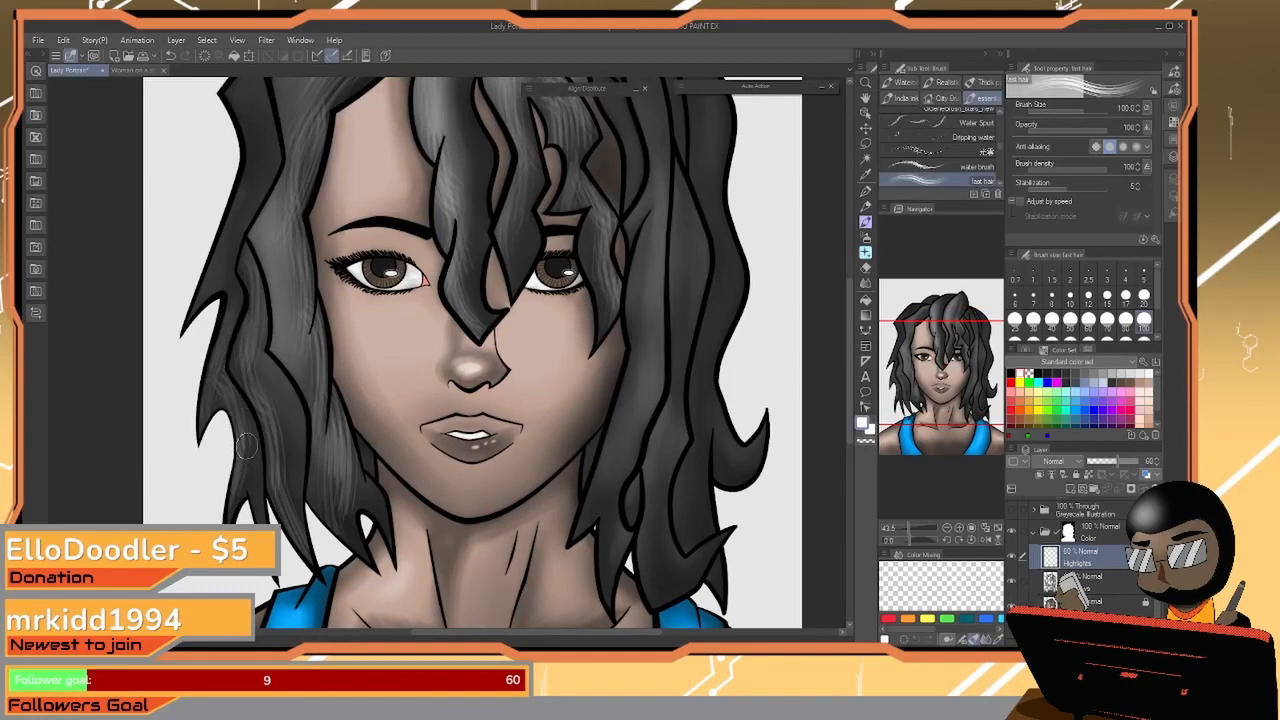
drag(248, 446, 260, 510)
drag(263, 360, 275, 575)
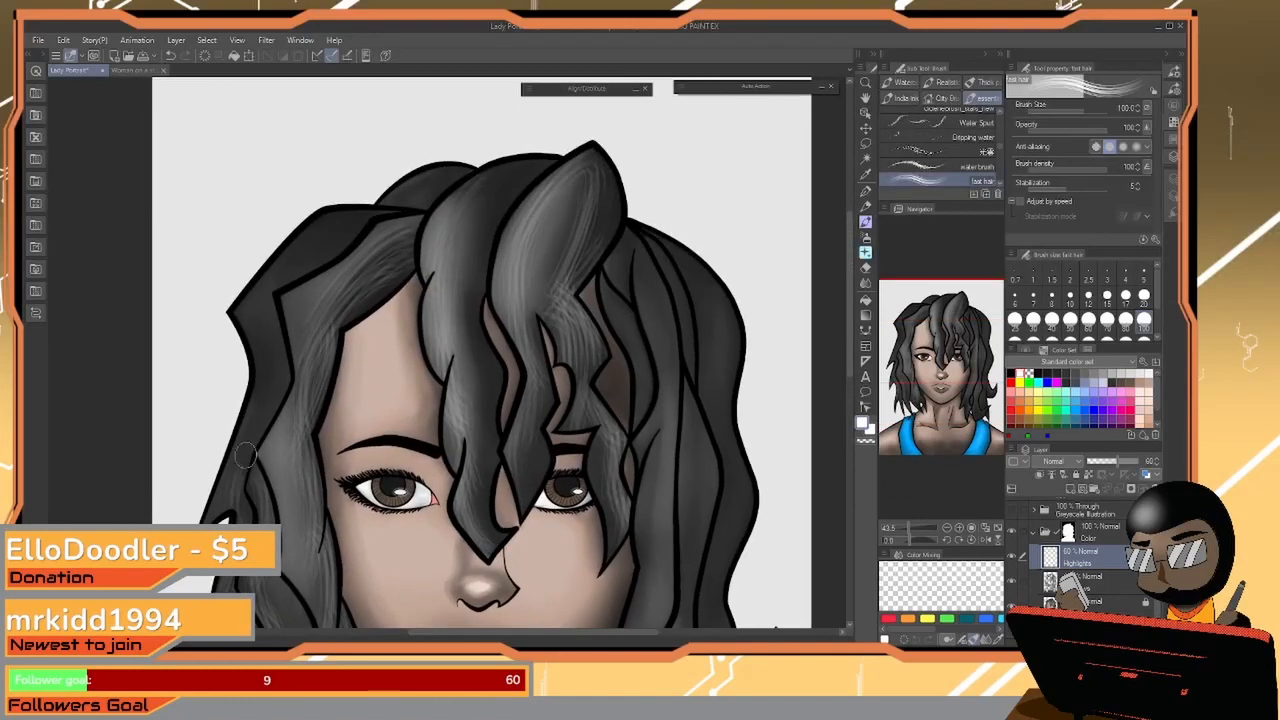
Paint white strands on the upper part of the outermost lock beside the uncovered eye, undoing and repainting the strokes
drag(272, 318, 256, 444)
mouse_move(372, 220)
mouse_down()
mouse_move(278, 292)
mouse_move(281, 350)
mouse_up()
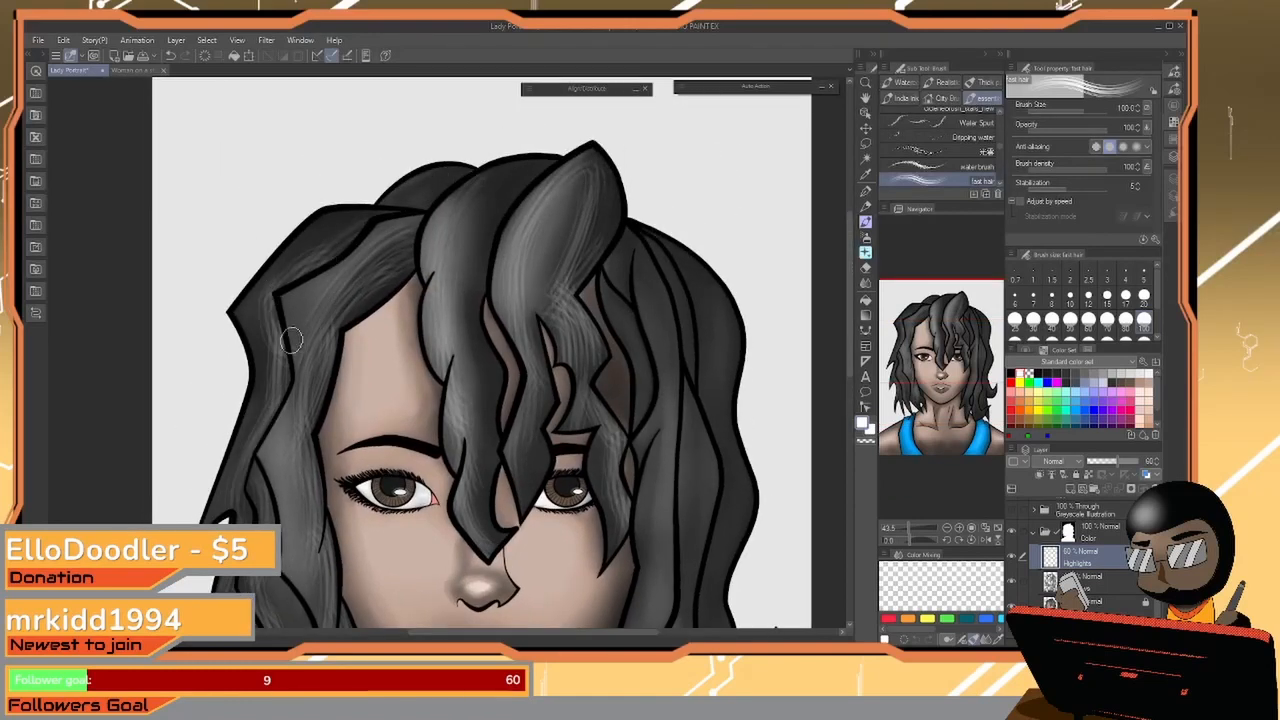
key(ctrl+z)
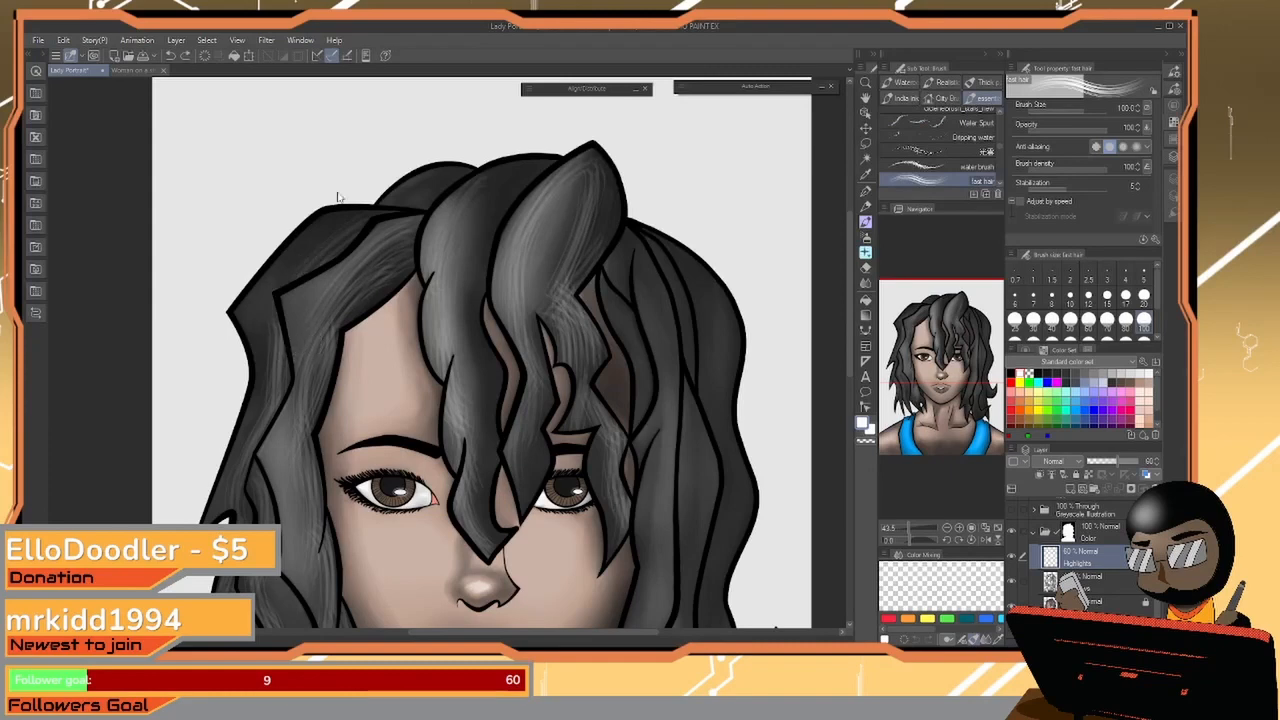
key(ctrl+z)
mouse_move(350, 224)
mouse_down()
mouse_move(260, 288)
mouse_move(265, 279)
mouse_move(275, 363)
mouse_up()
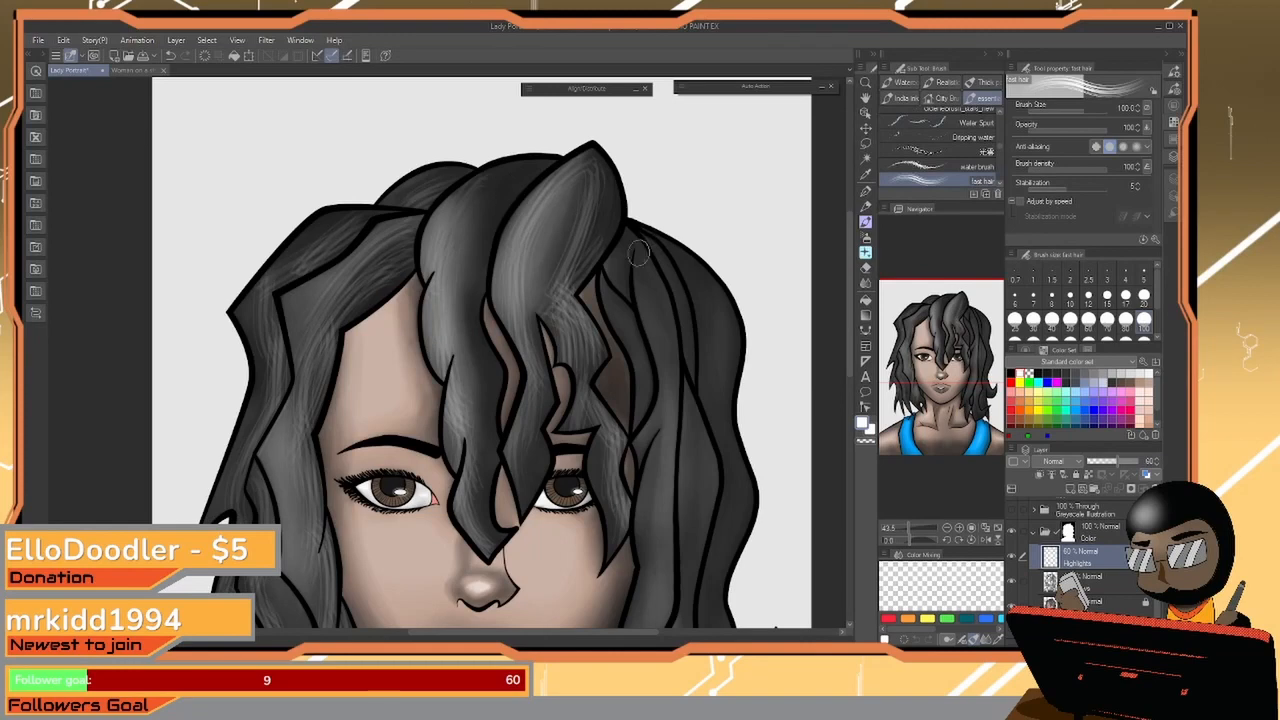
Paint white strands along the inner side lock next to the covered eye down to its tip, redoing the lowest stroke
drag(608, 251, 489, 192)
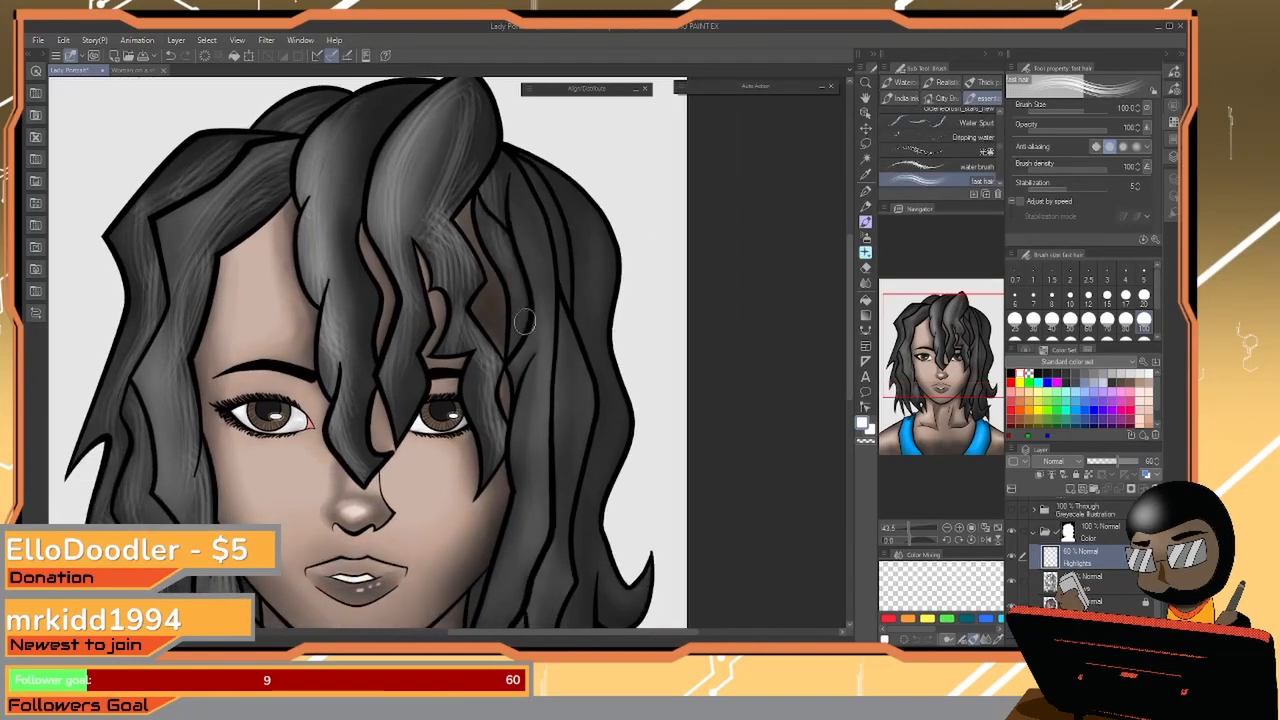
drag(524, 371, 491, 235)
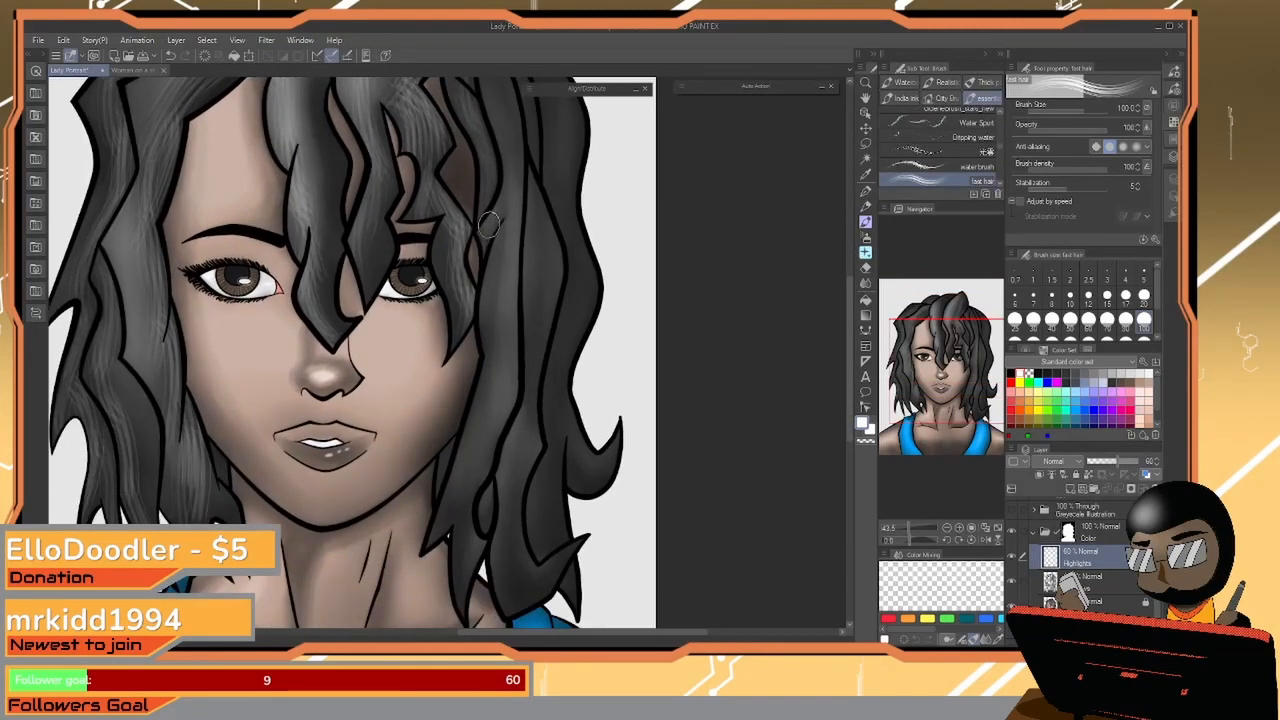
drag(485, 284, 486, 453)
drag(485, 400, 458, 500)
drag(467, 436, 451, 494)
drag(452, 453, 444, 475)
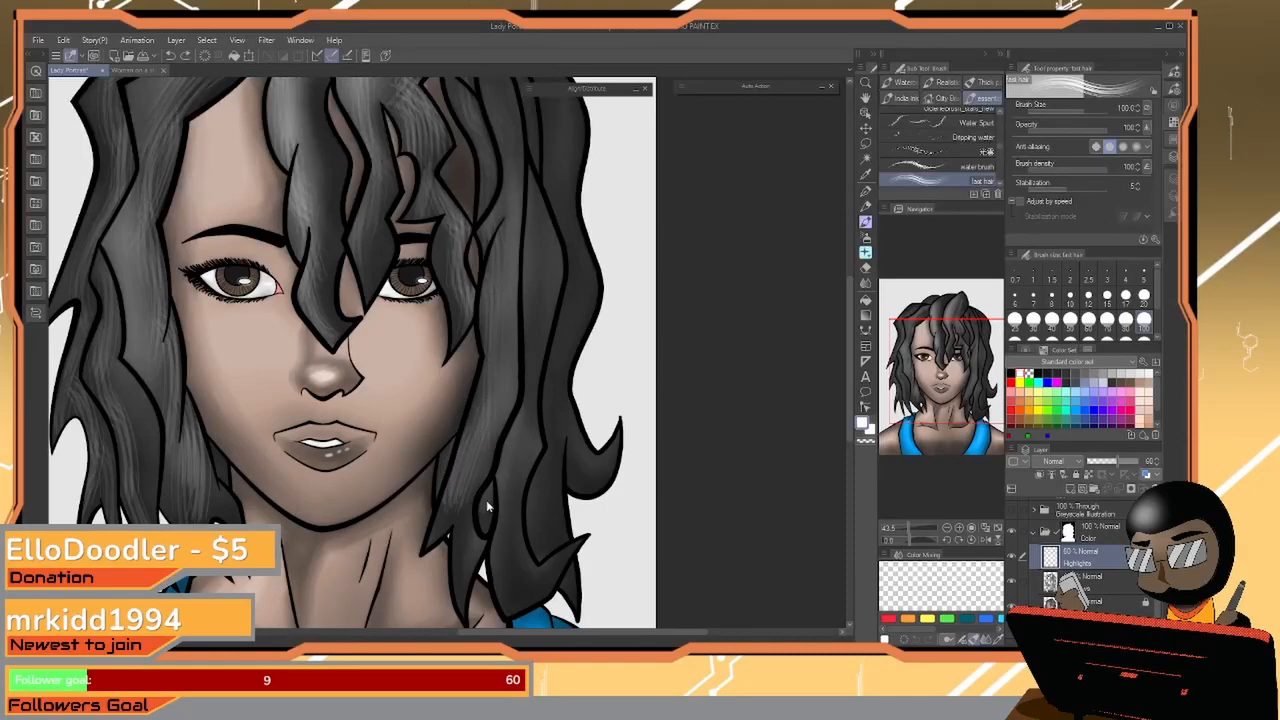
key(ctrl+z)
drag(480, 441, 447, 513)
Paint white strands down the middle and outer locks on the covered-eye side, including their lower ends
drag(531, 202, 522, 369)
drag(521, 290, 521, 439)
drag(510, 515, 504, 592)
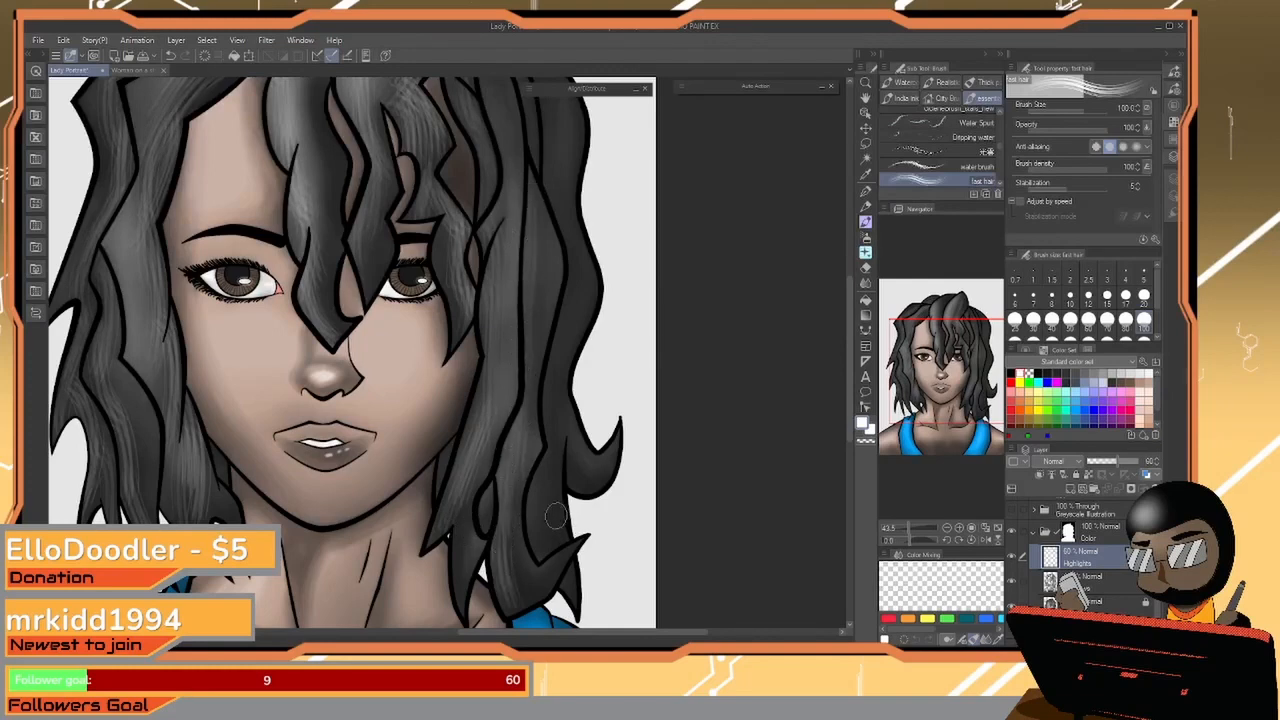
mouse_move(541, 466)
mouse_down()
mouse_move(541, 540)
mouse_move(574, 260)
mouse_up()
drag(568, 243, 550, 353)
mouse_move(564, 397)
mouse_down()
mouse_move(513, 171)
mouse_move(477, 131)
mouse_up()
mouse_move(551, 560)
mouse_down()
mouse_move(602, 564)
mouse_move(562, 583)
mouse_up()
Select the shading layer below Highlights and set up the Transparent watercolor brush with black
mouse_move(408, 480)
mouse_down()
mouse_move(418, 461)
mouse_move(509, 451)
mouse_move(626, 247)
mouse_up()
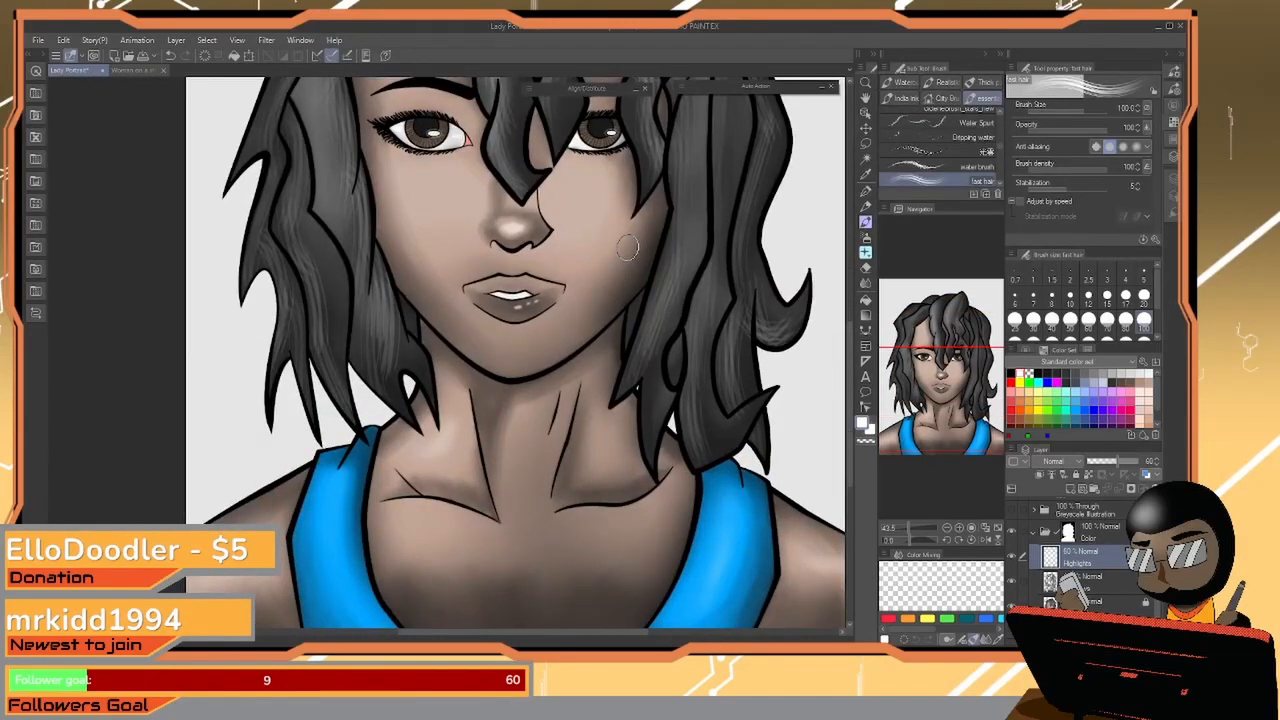
drag(560, 286, 524, 361)
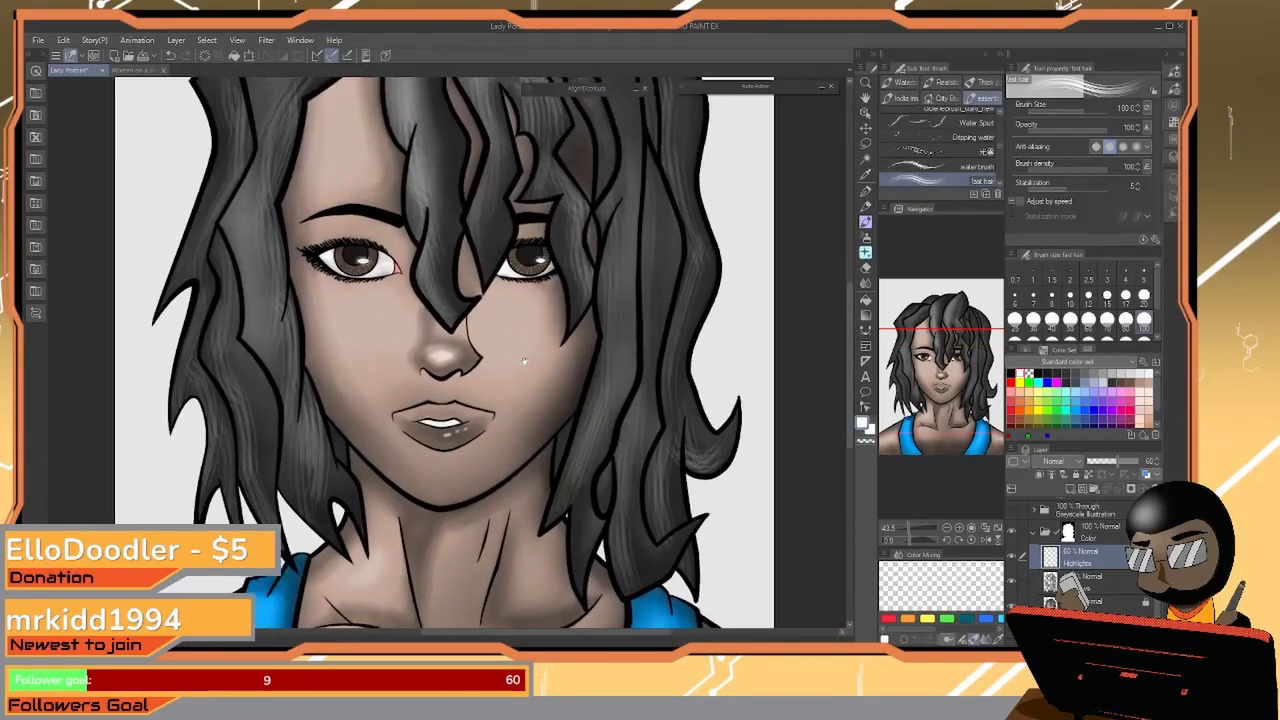
scroll(508, 285, down, 5)
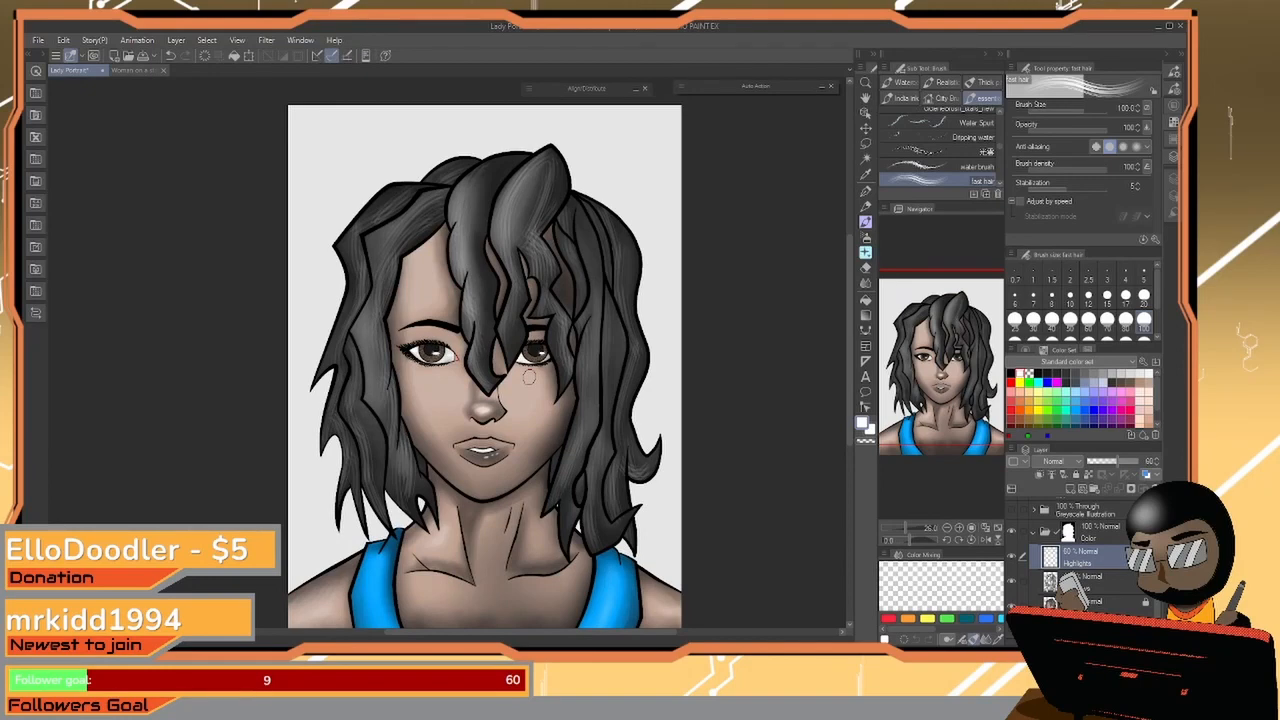
click(1103, 582)
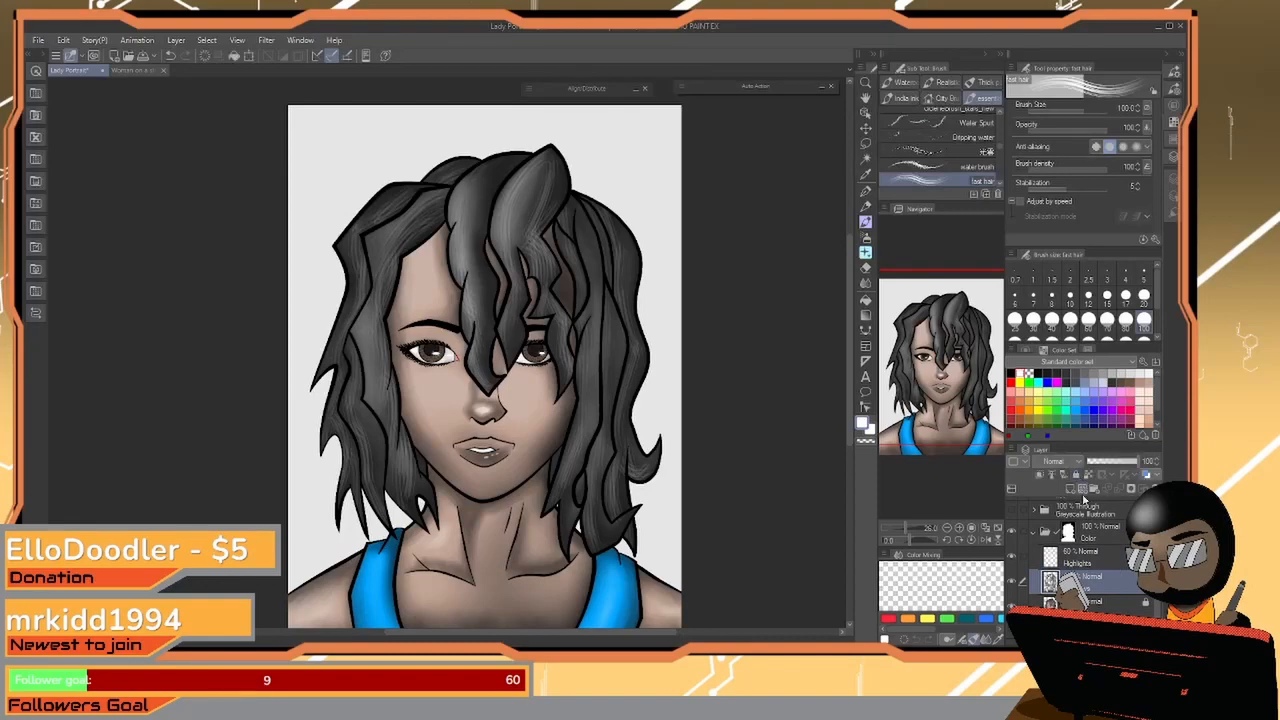
click(1104, 563)
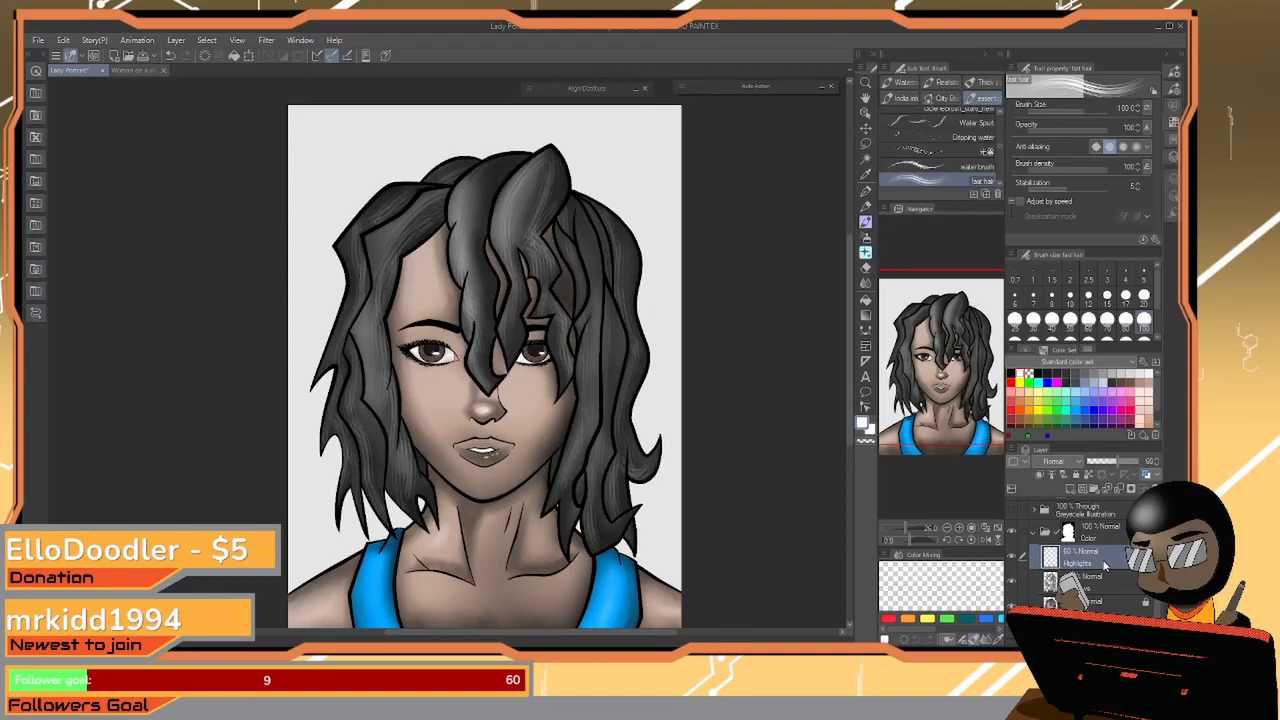
click(1098, 585)
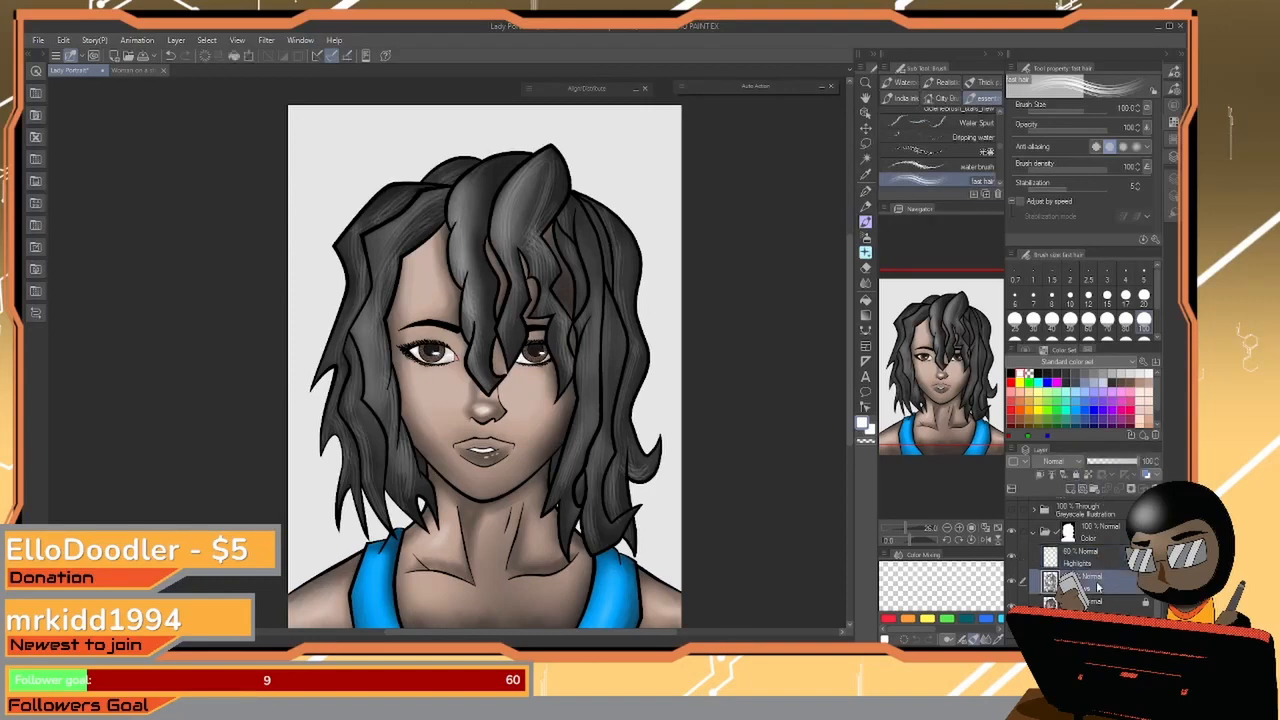
click(1011, 372)
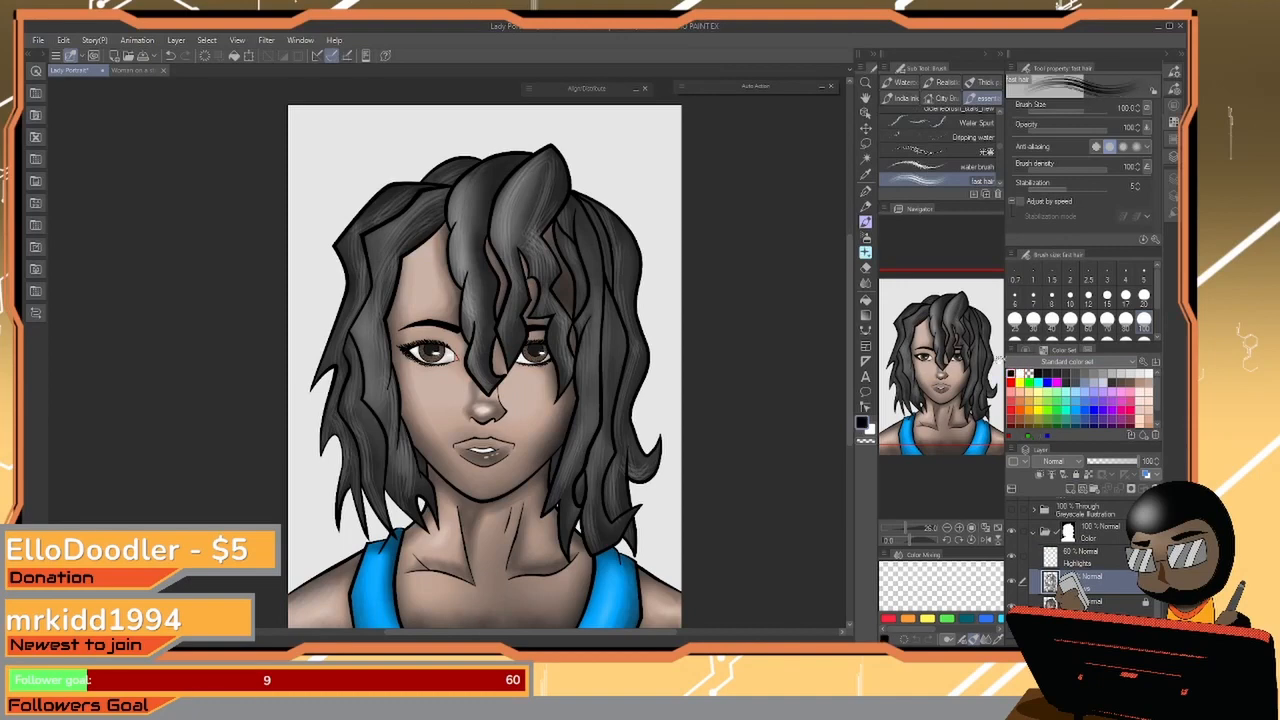
click(899, 82)
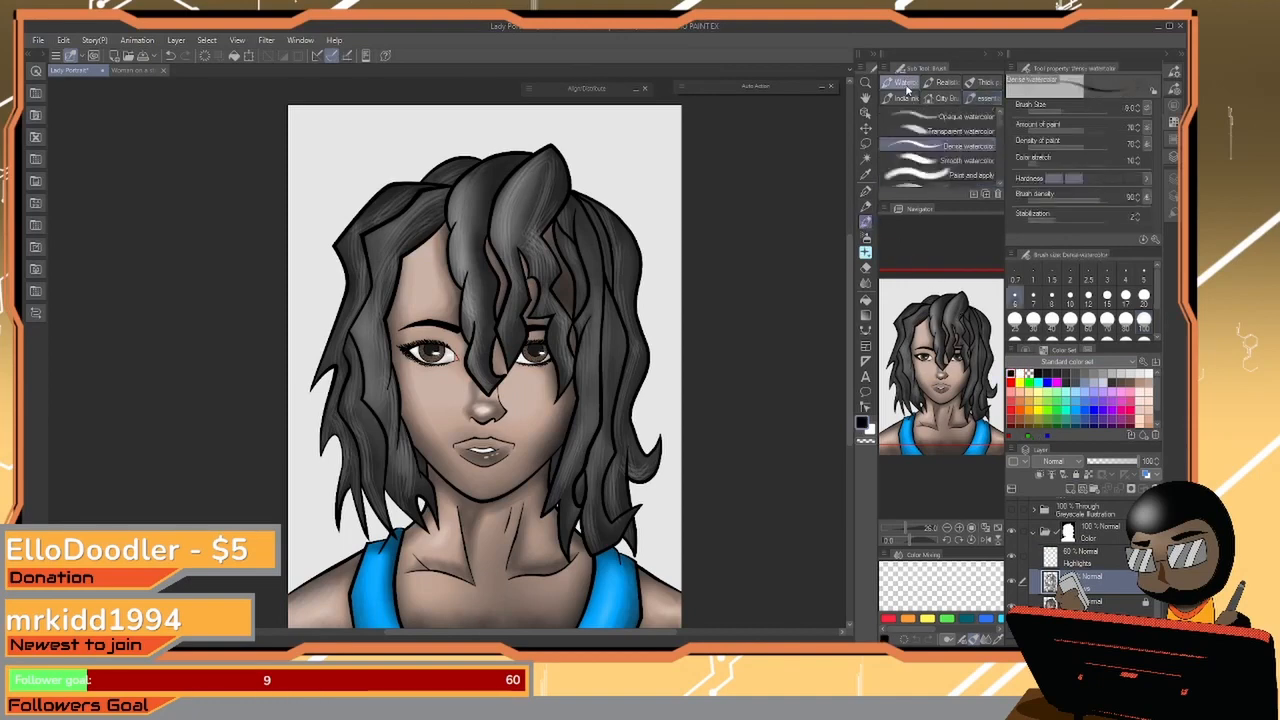
click(960, 131)
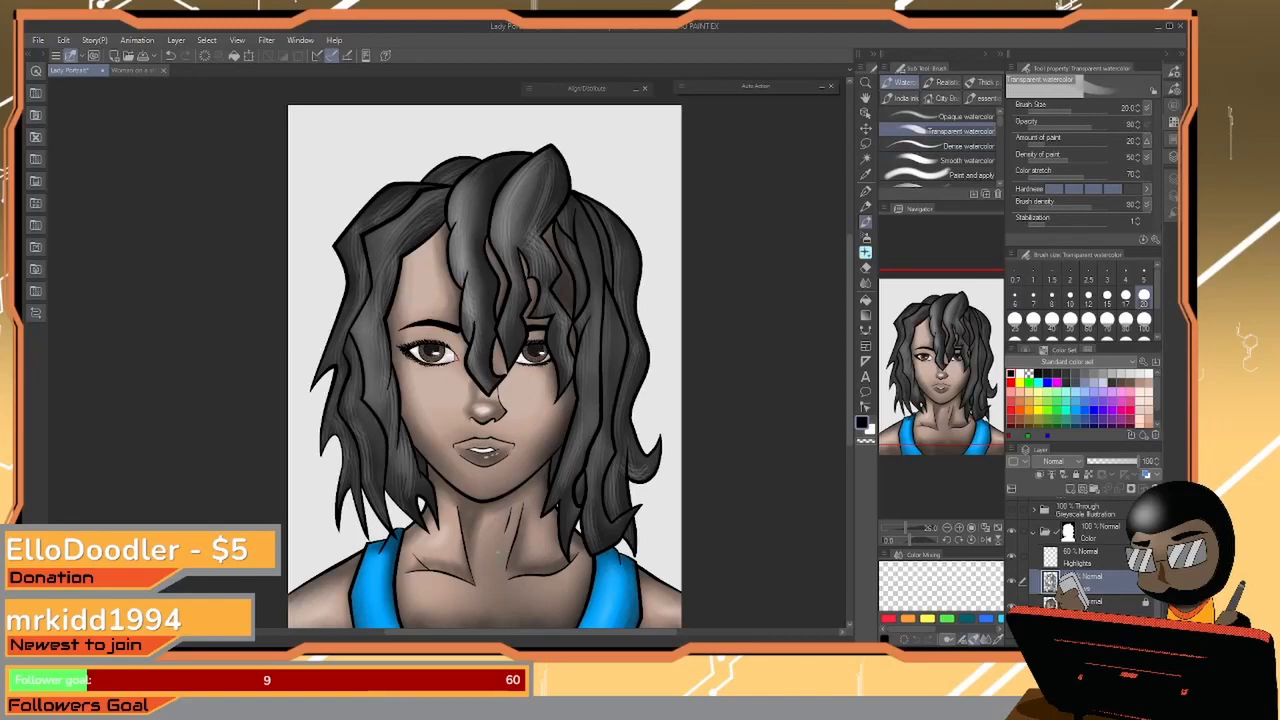
Paint black shading at brush size 40 beside the long neck line and along the neck directly beneath the jaw
scroll(612, 540, down, 2)
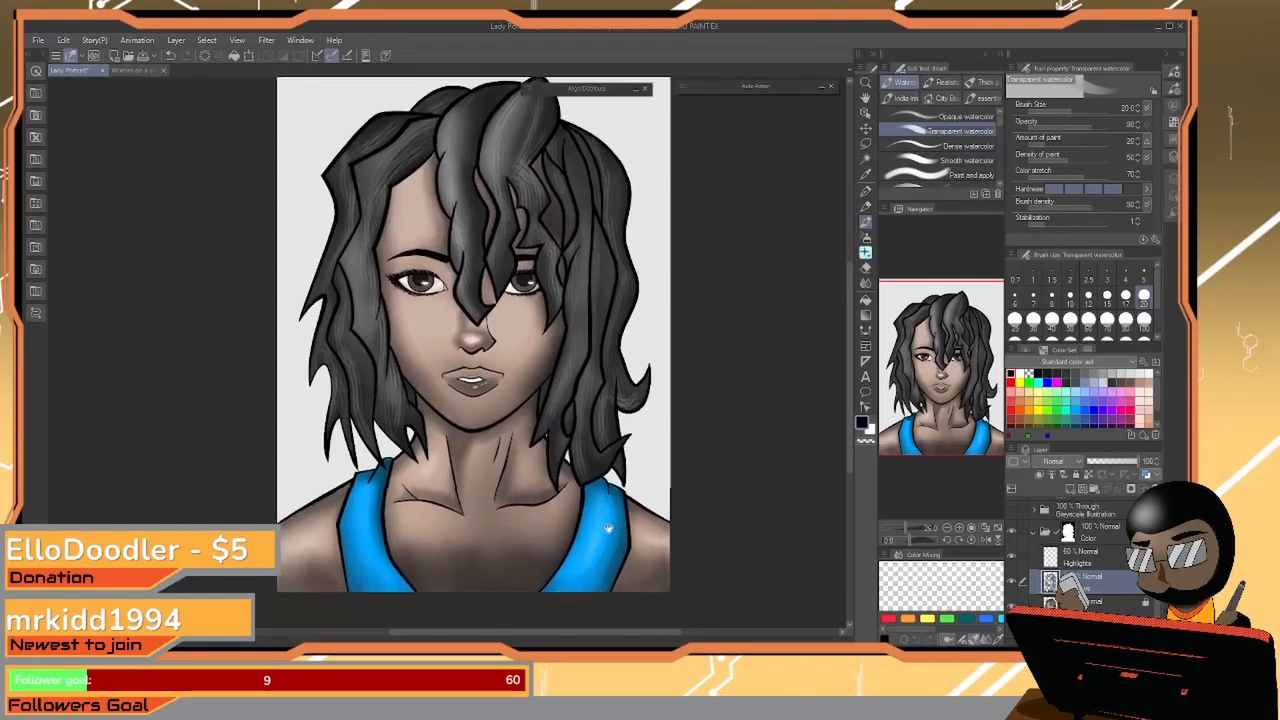
key(ctrl+space)
drag(595, 542, 616, 530)
mouse_move(542, 604)
mouse_down()
mouse_move(614, 540)
mouse_move(631, 565)
mouse_up()
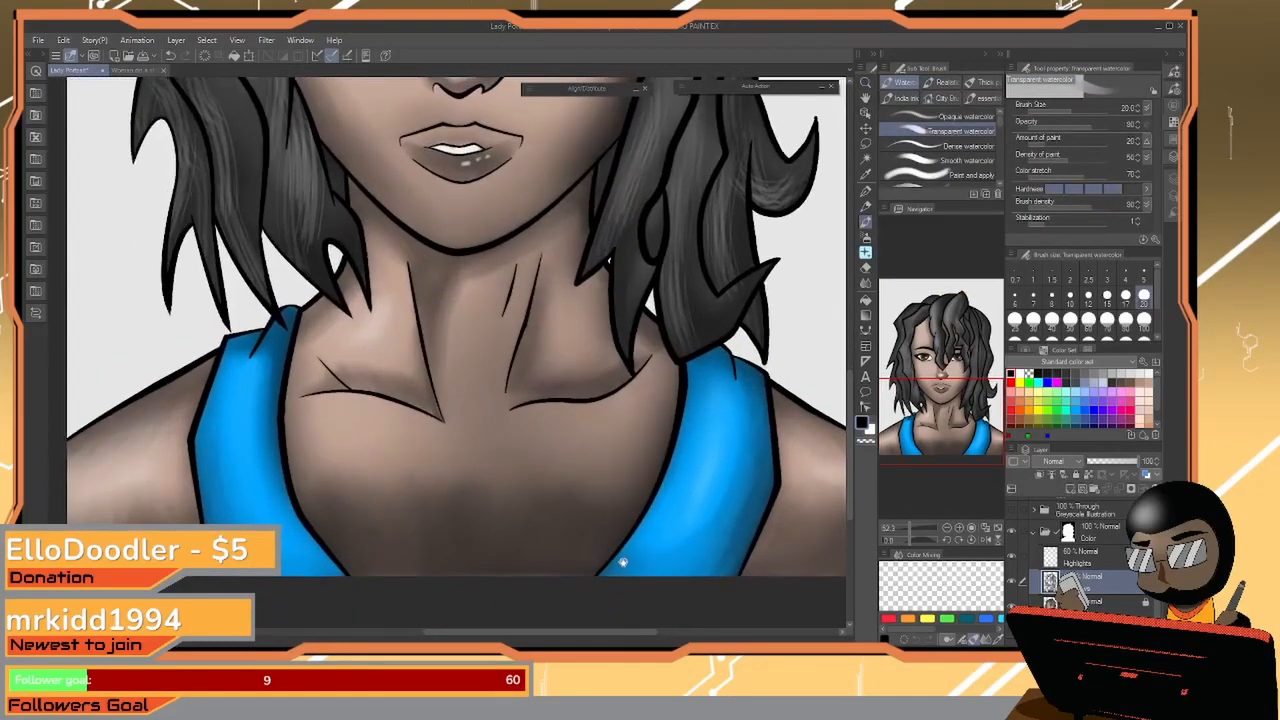
key(bracketright)
key(bracketright)
key(bracketright)
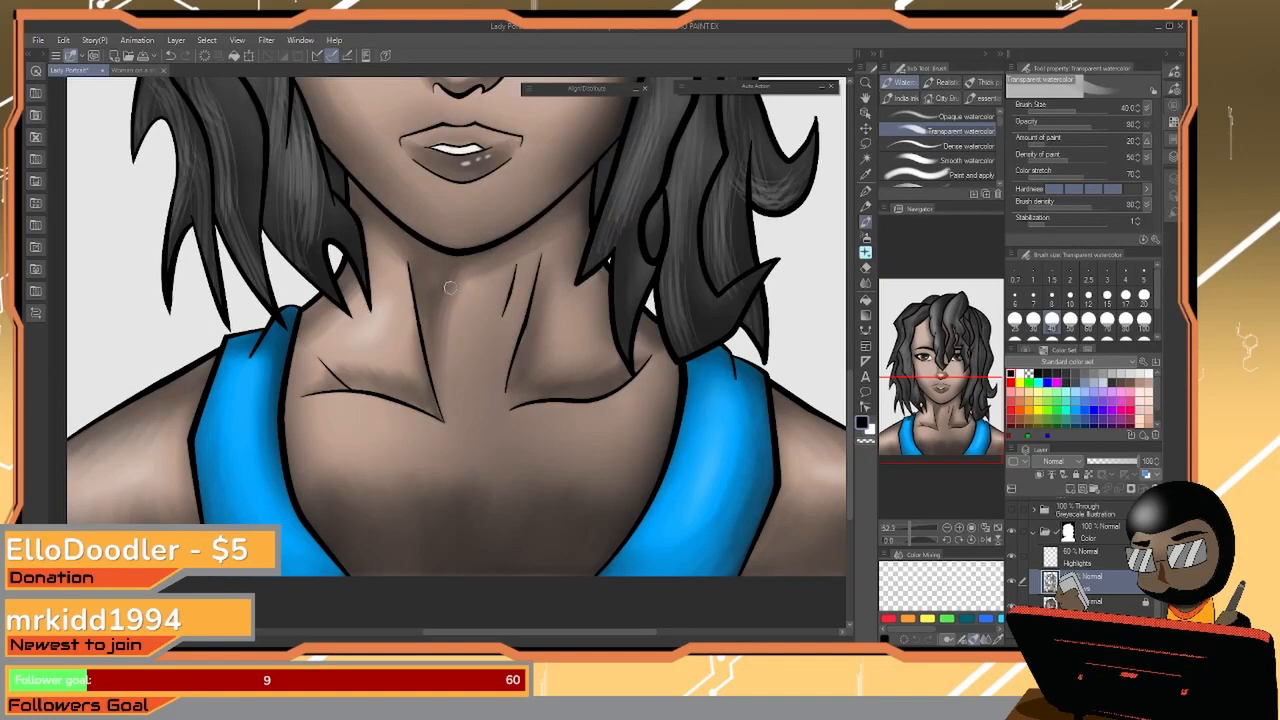
mouse_move(442, 293)
mouse_down()
mouse_move(439, 359)
mouse_move(428, 283)
mouse_move(434, 375)
mouse_up()
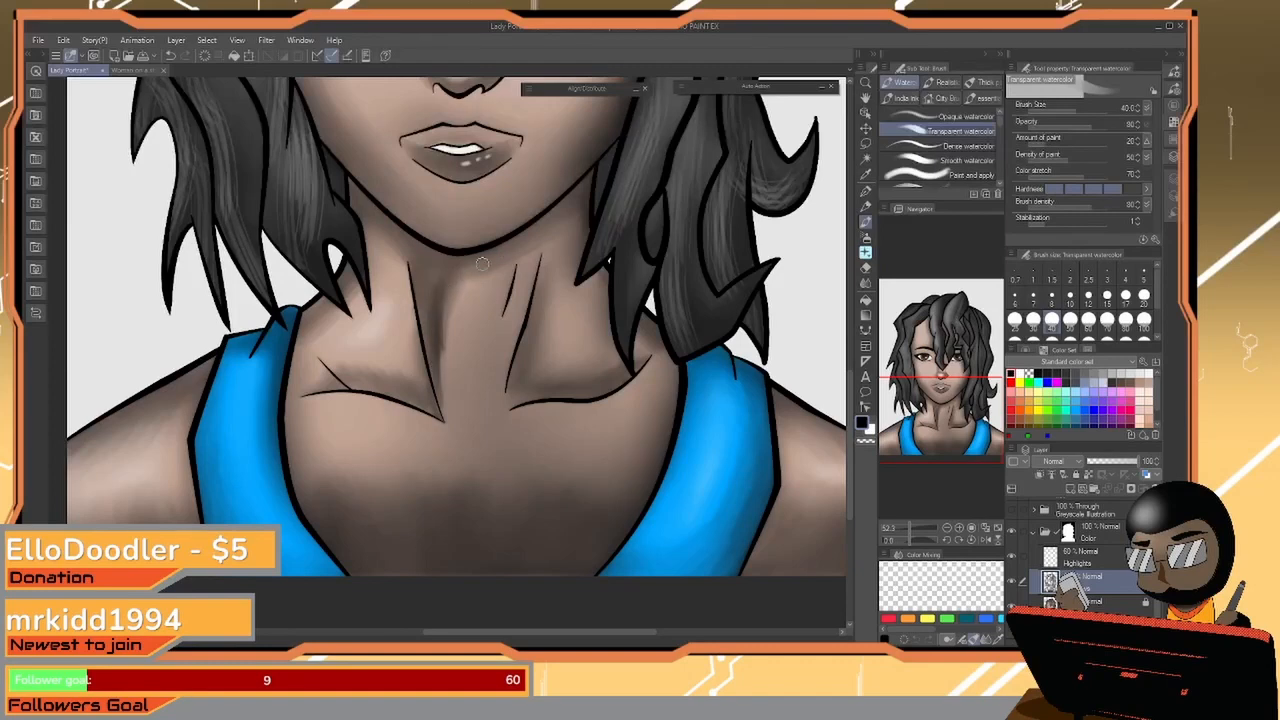
mouse_move(577, 218)
mouse_down()
mouse_move(495, 264)
mouse_move(537, 245)
mouse_move(452, 271)
mouse_move(389, 244)
mouse_move(354, 200)
mouse_move(428, 253)
mouse_move(486, 255)
mouse_move(463, 258)
mouse_move(563, 215)
mouse_move(586, 177)
mouse_move(544, 232)
mouse_move(584, 208)
mouse_move(548, 223)
mouse_up()
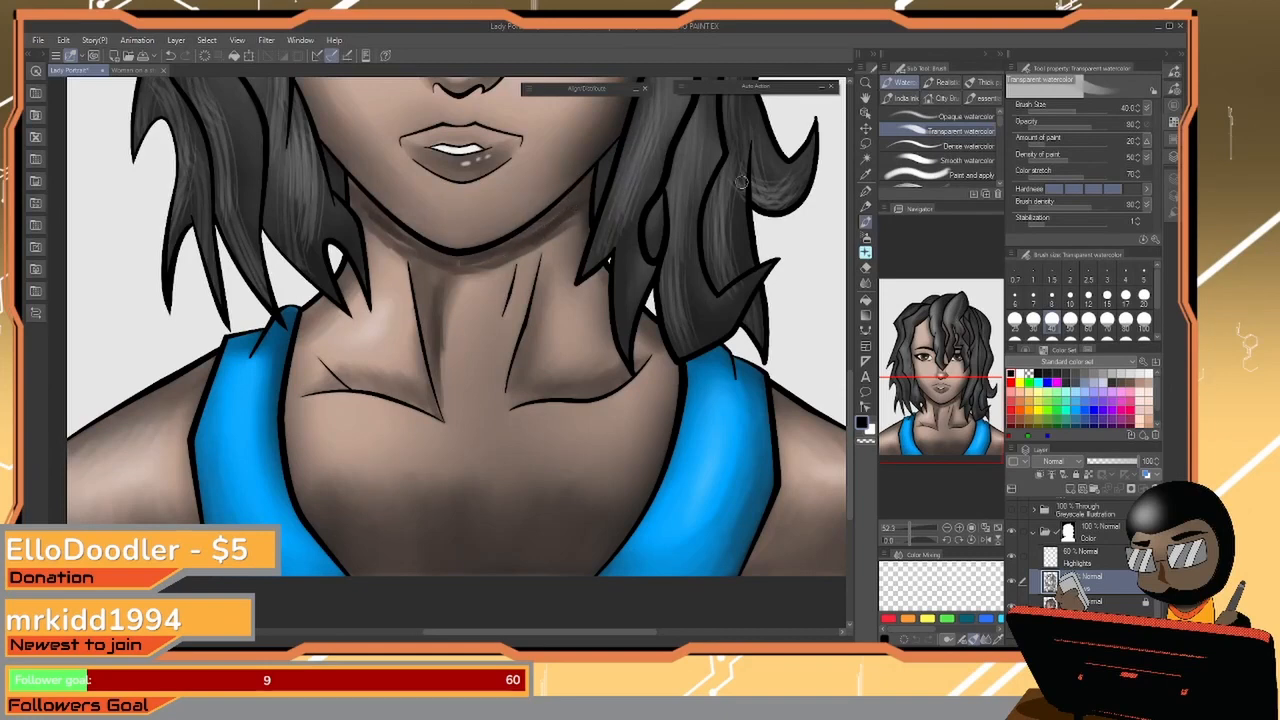
Blend the shadow beneath the jaw into the neck using the watercolor blending brush at size 30
click(866, 283)
drag(543, 261, 557, 401)
key(ctrl+space)
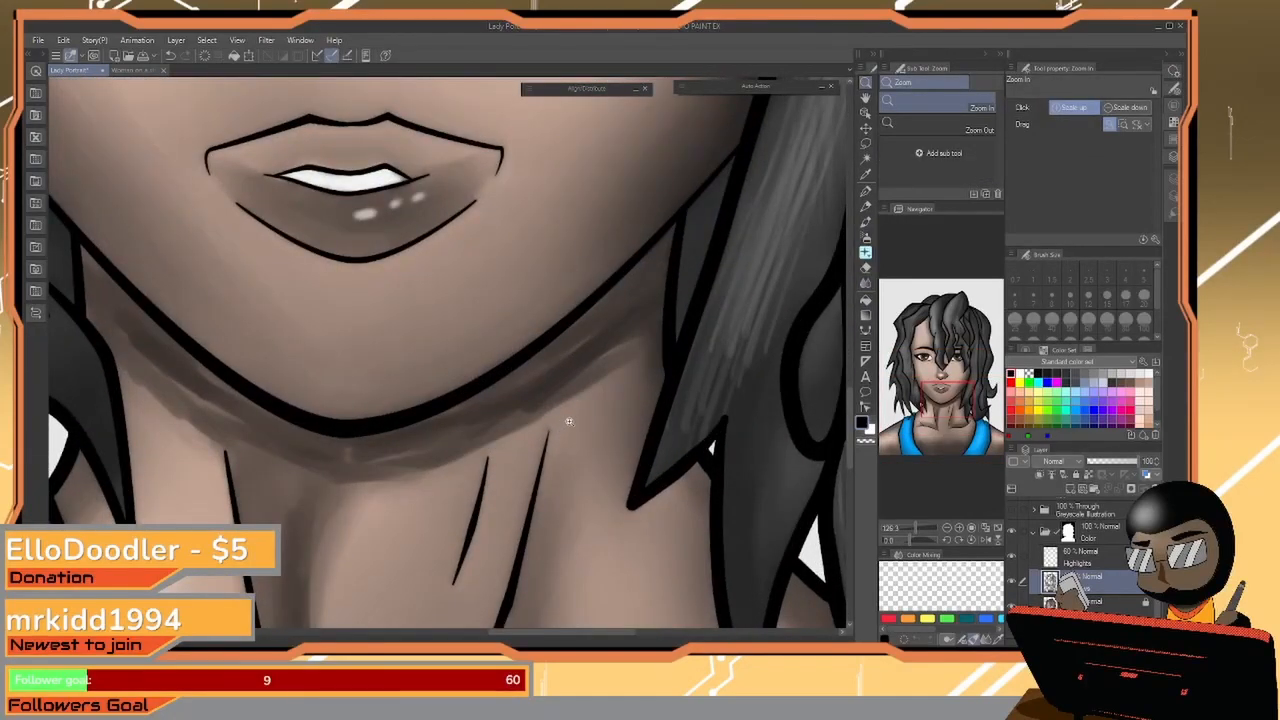
click(866, 283)
key(bracketleft)
key(bracketleft)
key(bracketleft)
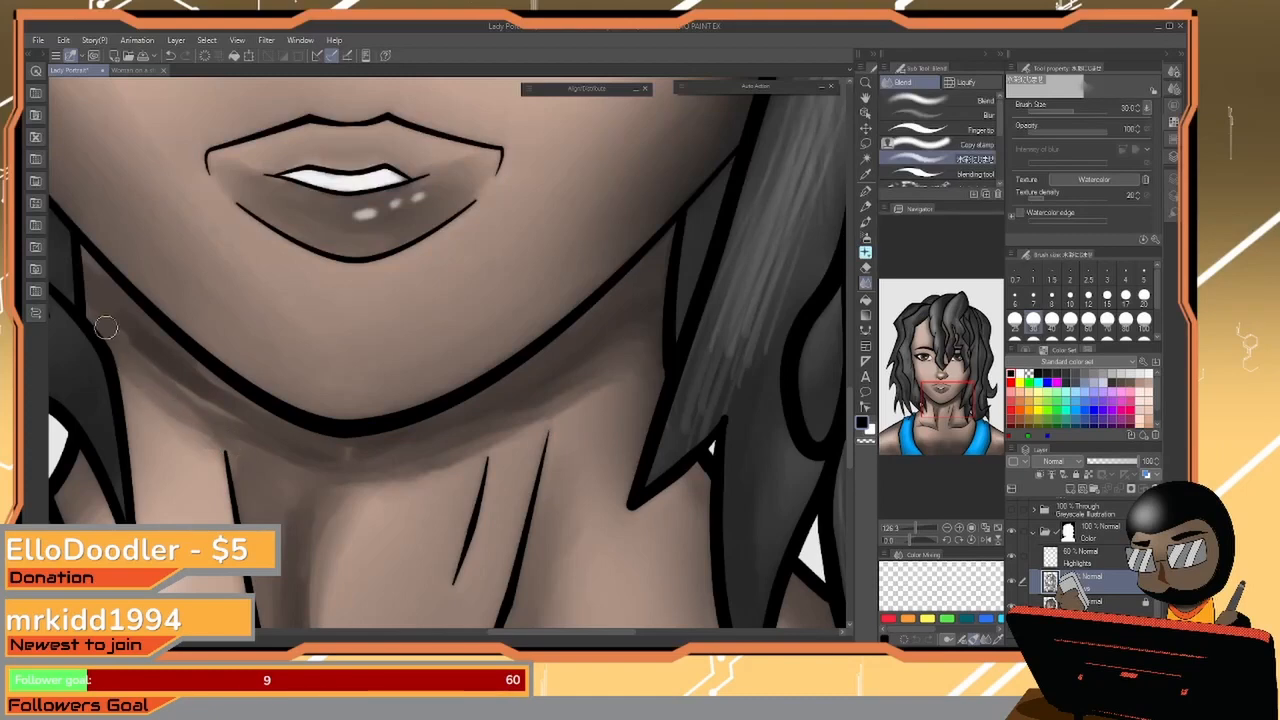
drag(132, 335, 209, 350)
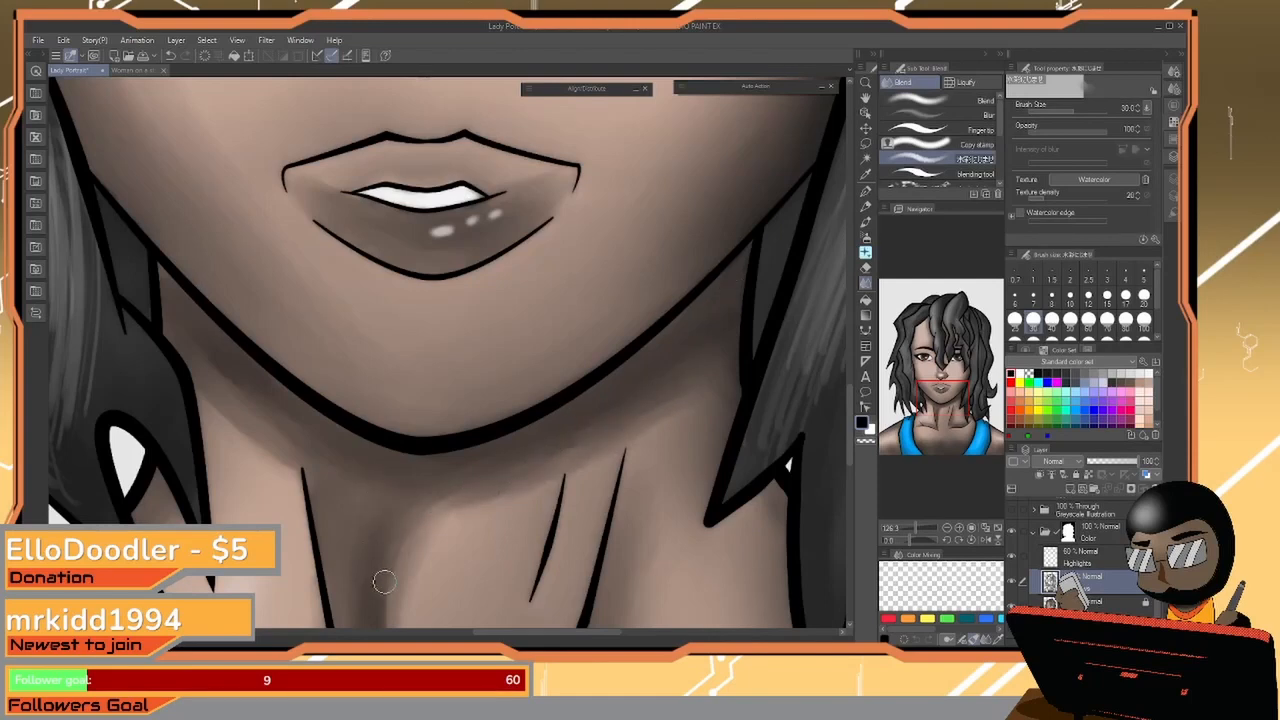
Blend the edges of the vertical shadow running down the middle of the neck toward the collarbone
scroll(391, 416, down, 2)
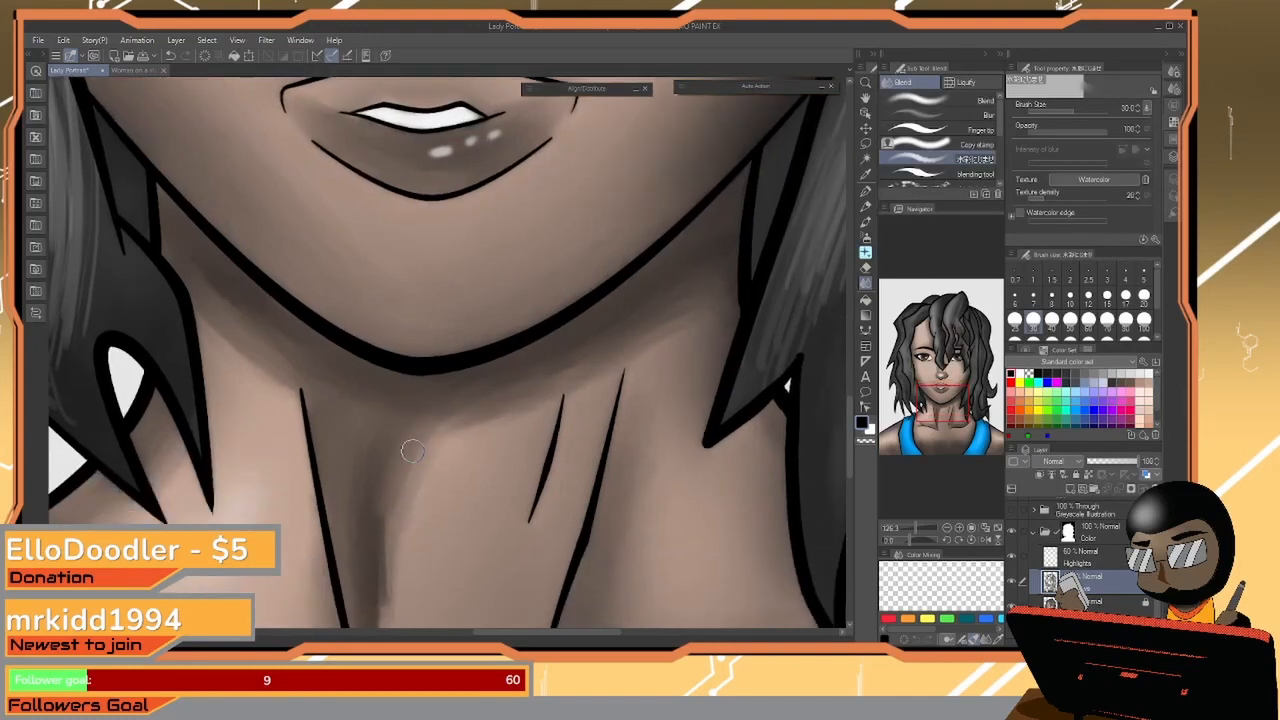
scroll(423, 294, down, 3)
drag(443, 280, 426, 275)
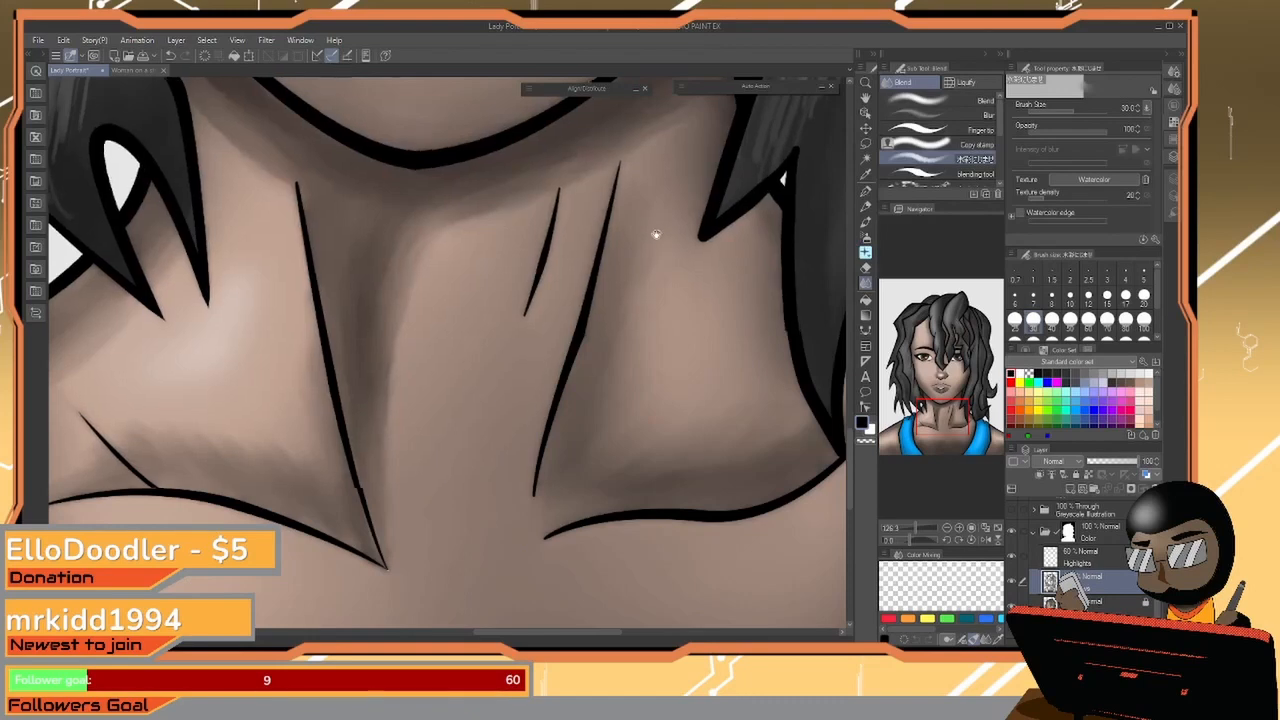
drag(654, 234, 527, 536)
key(ctrl+space)
drag(567, 302, 524, 460)
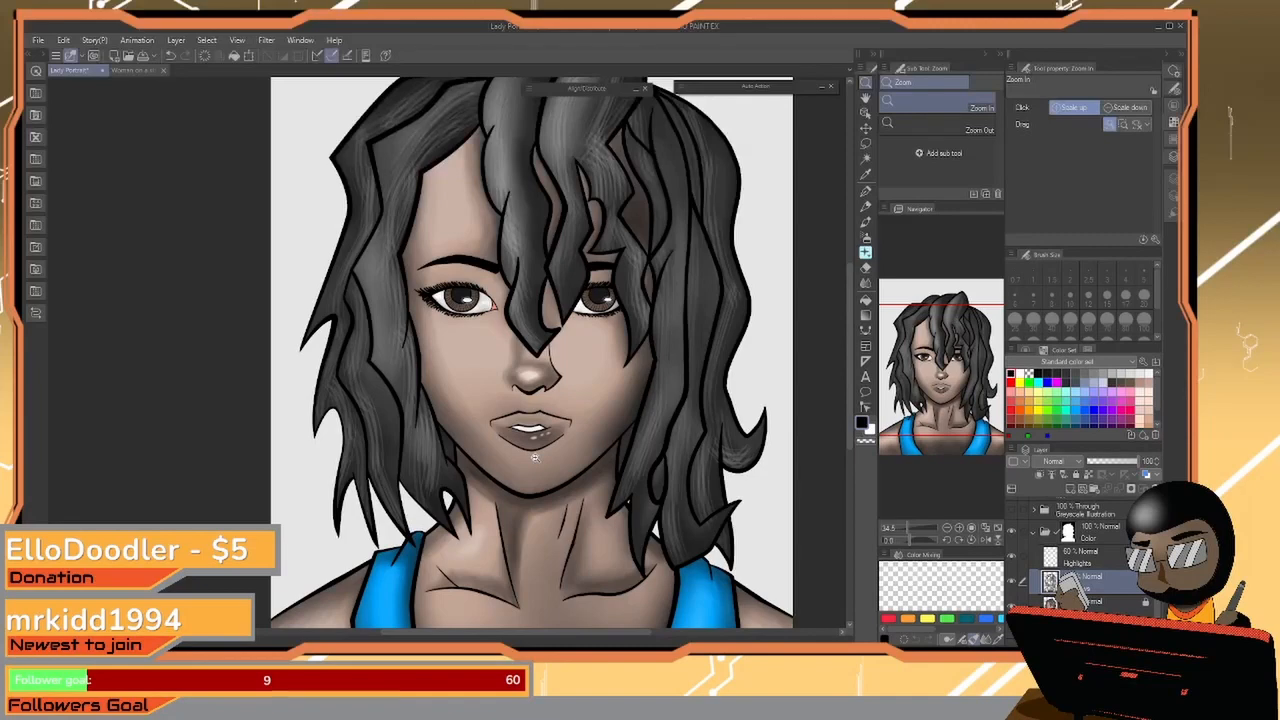
Collapse the Color folder and move it directly below the Ink Copy folder, above Final sketch
key(ctrl+0)
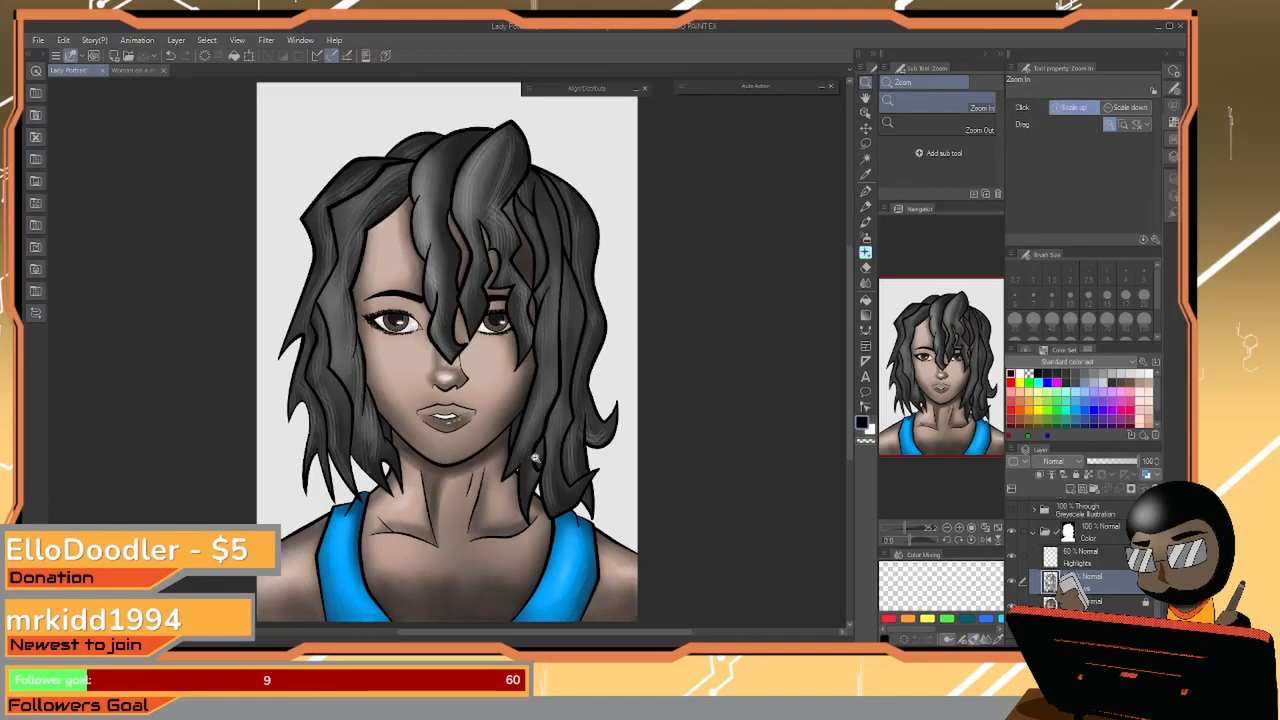
click(1045, 525)
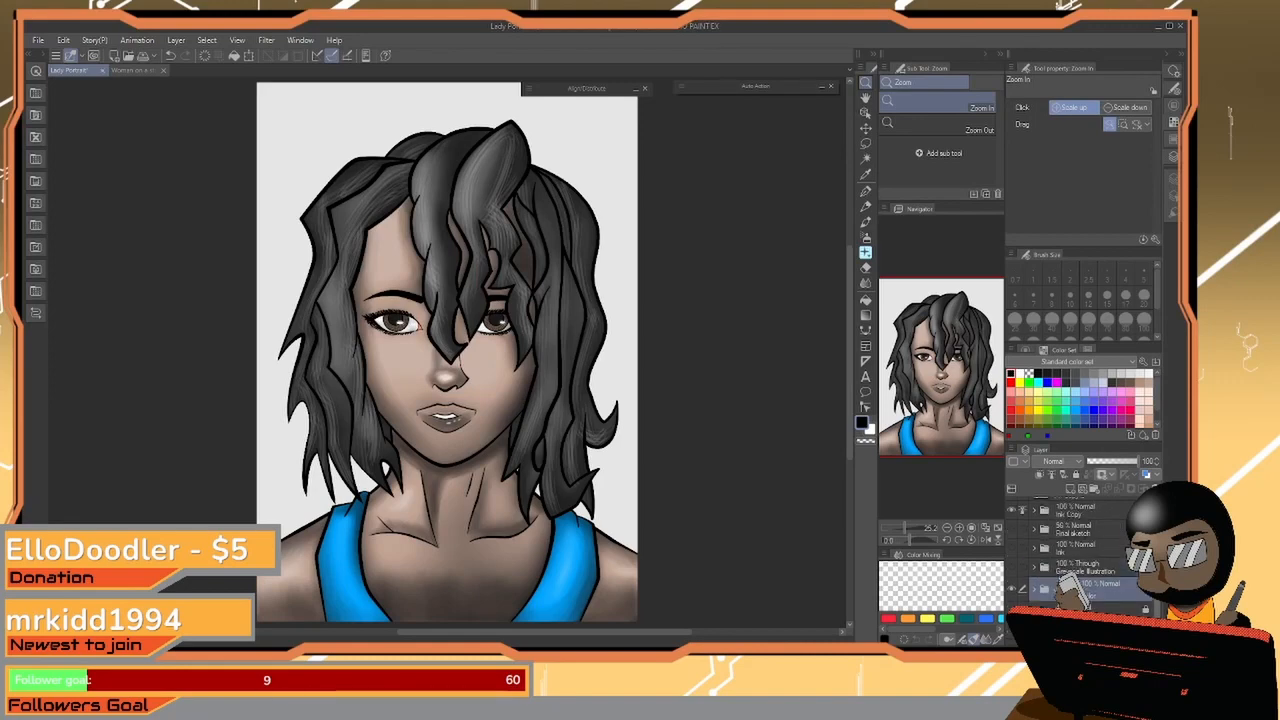
scroll(1114, 570, up, 2)
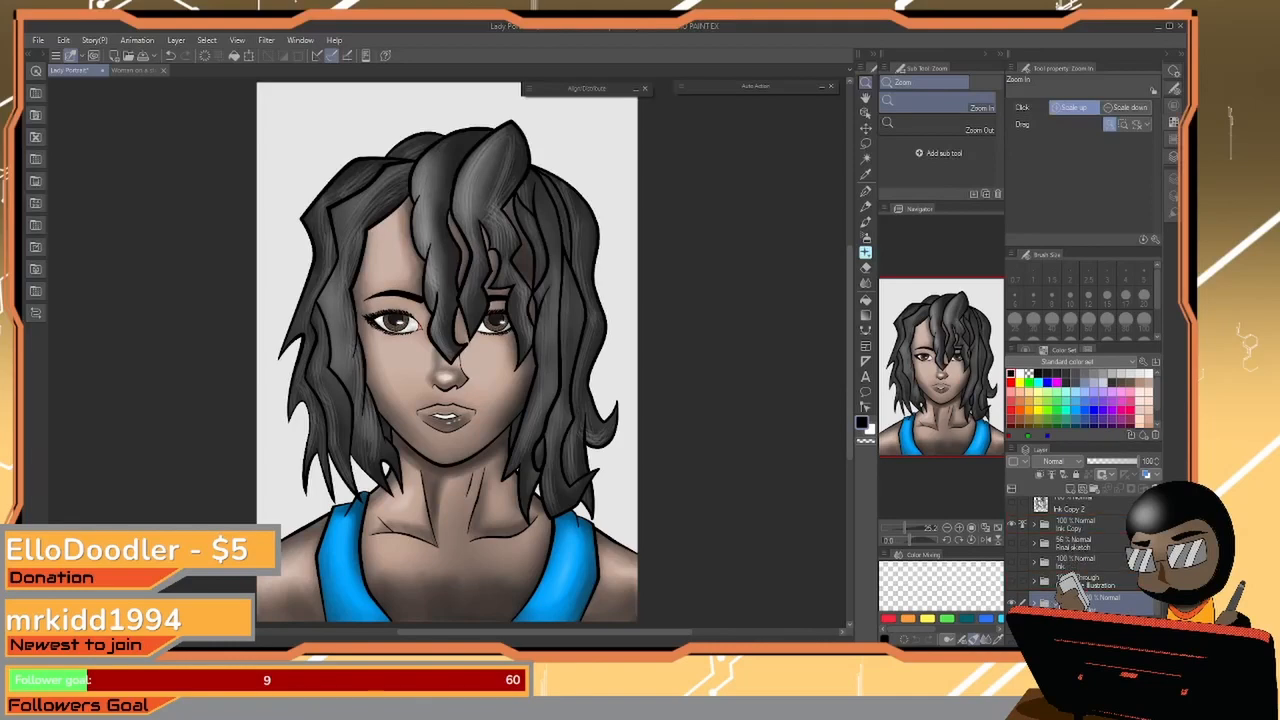
drag(1065, 597, 1058, 546)
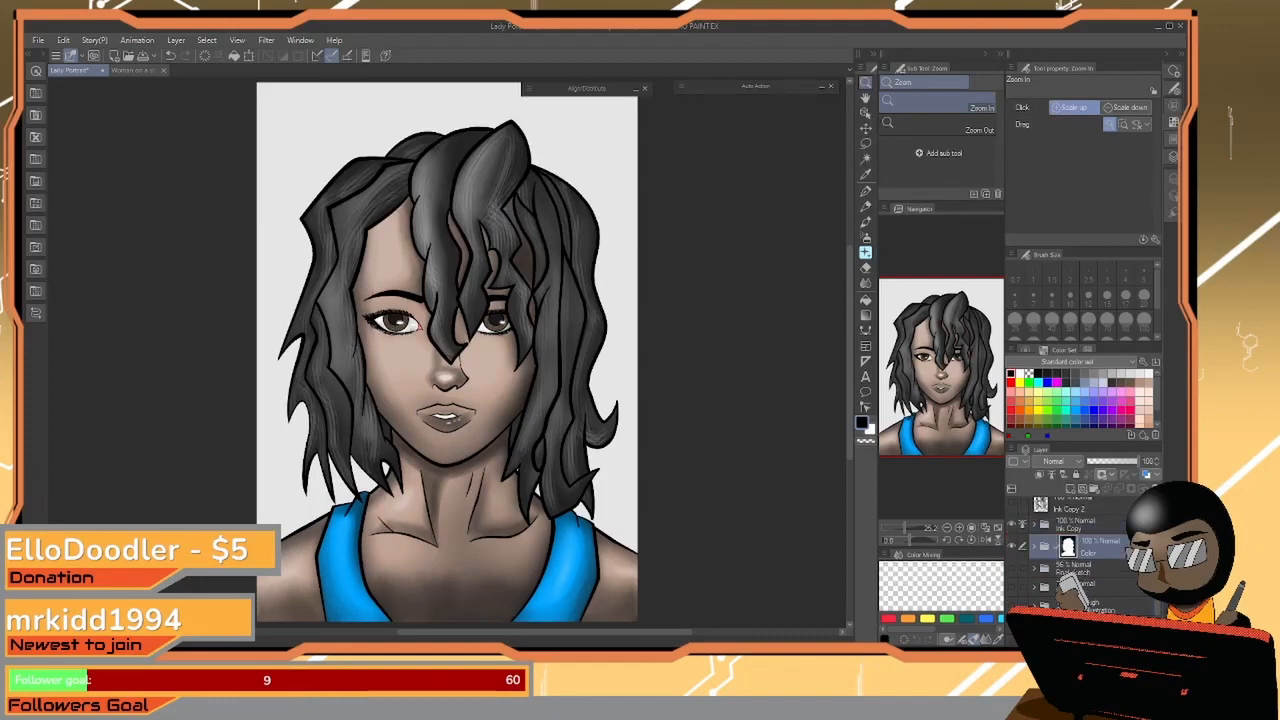
Move the Greyscale Illustration folder directly below Final sketch and lock it, keeping it hidden
drag(1052, 608, 1051, 578)
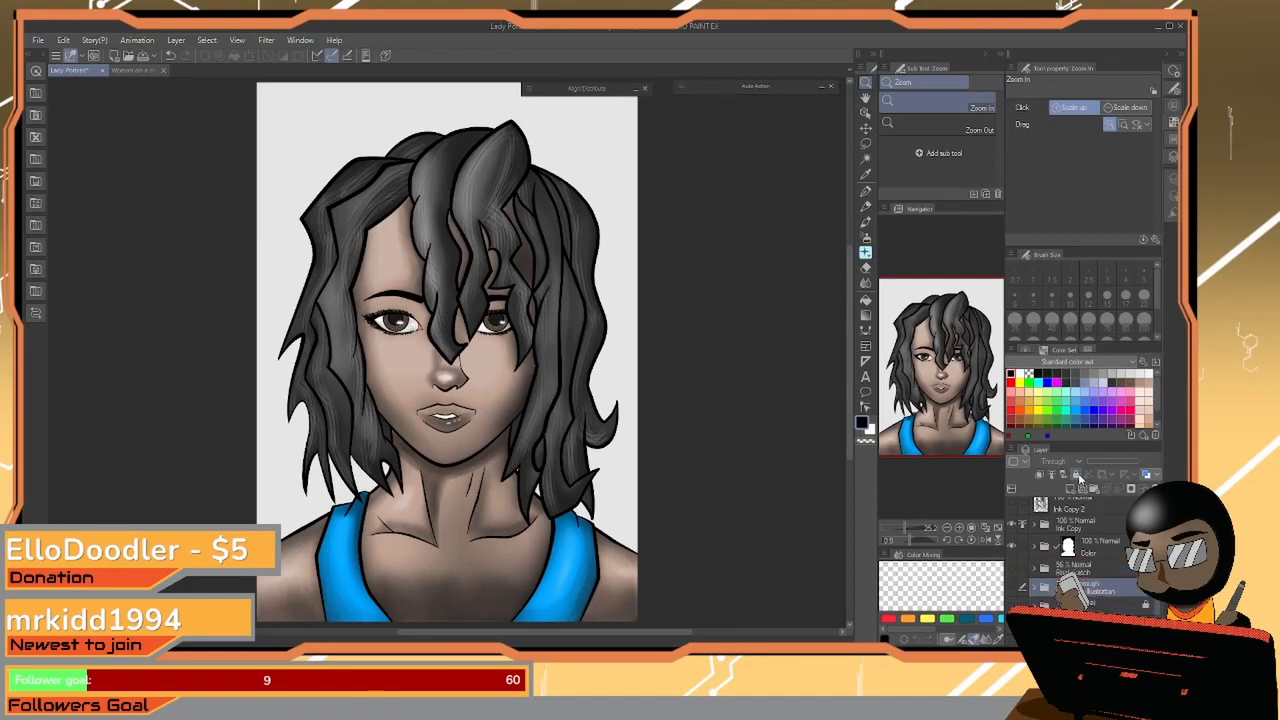
click(1013, 589)
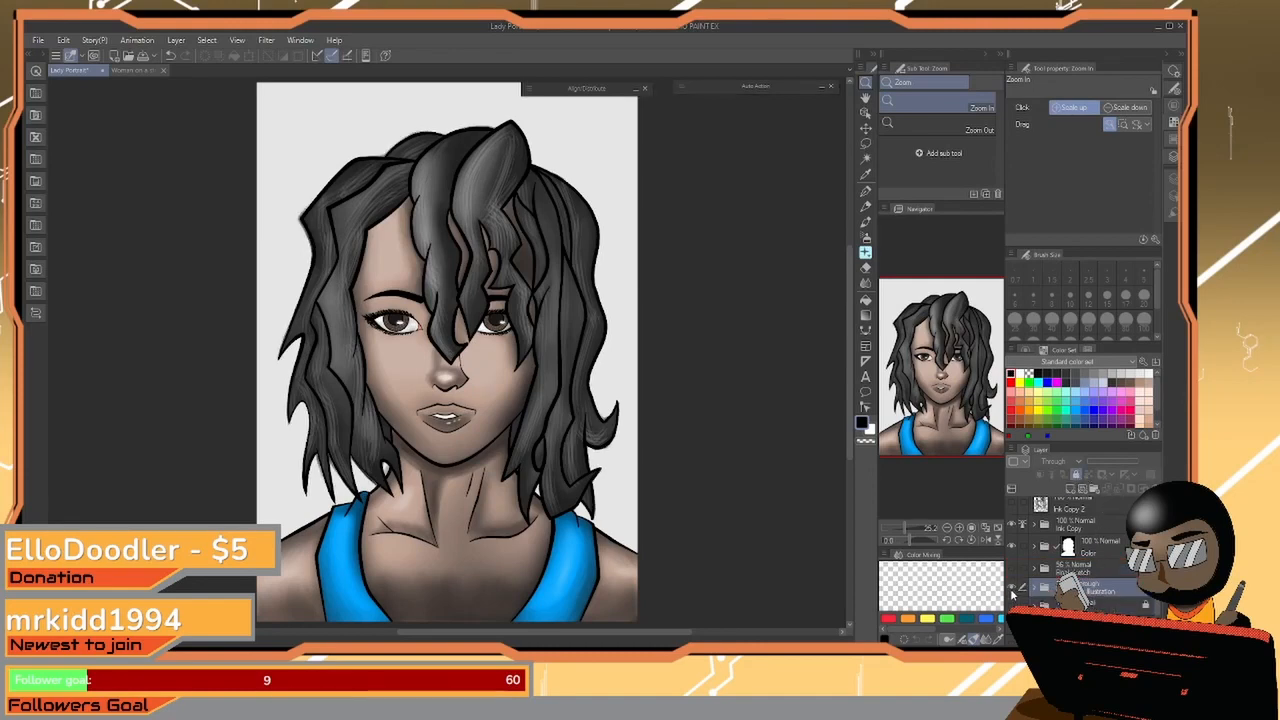
click(1013, 589)
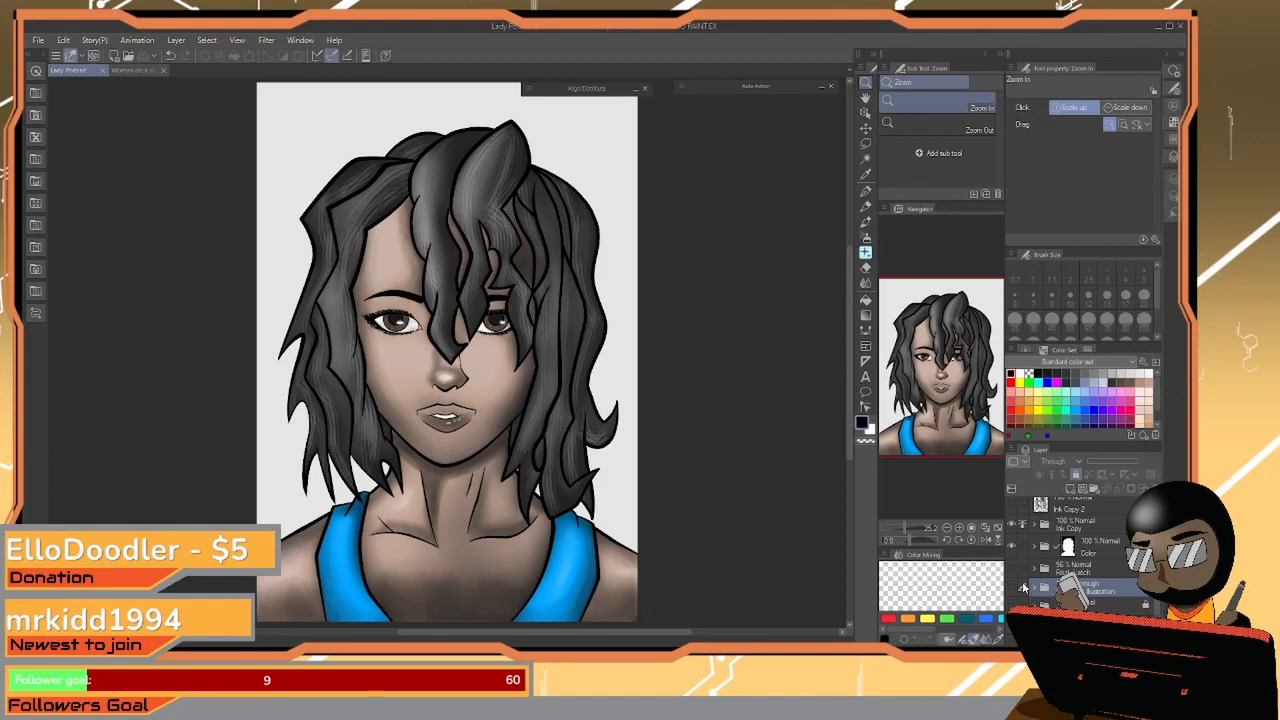
Add a new raster layer and place it directly below the Color folder for the background
scroll(1043, 557, up, 2)
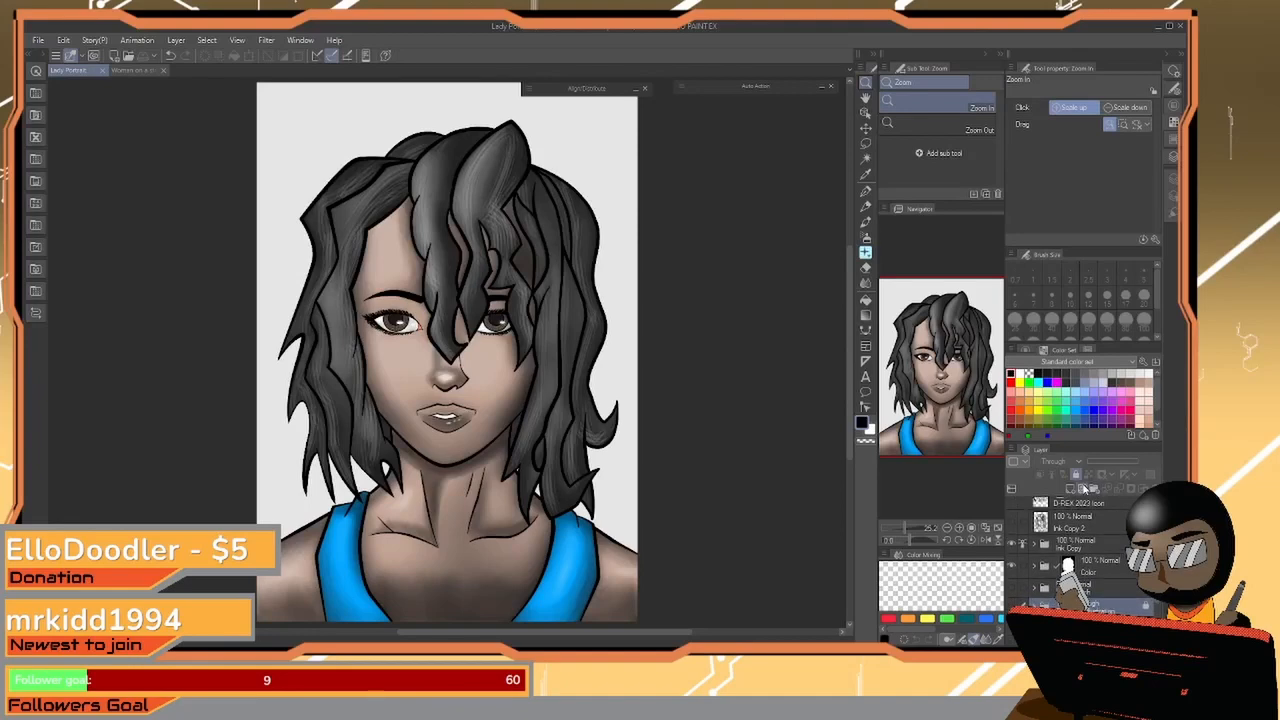
click(1071, 490)
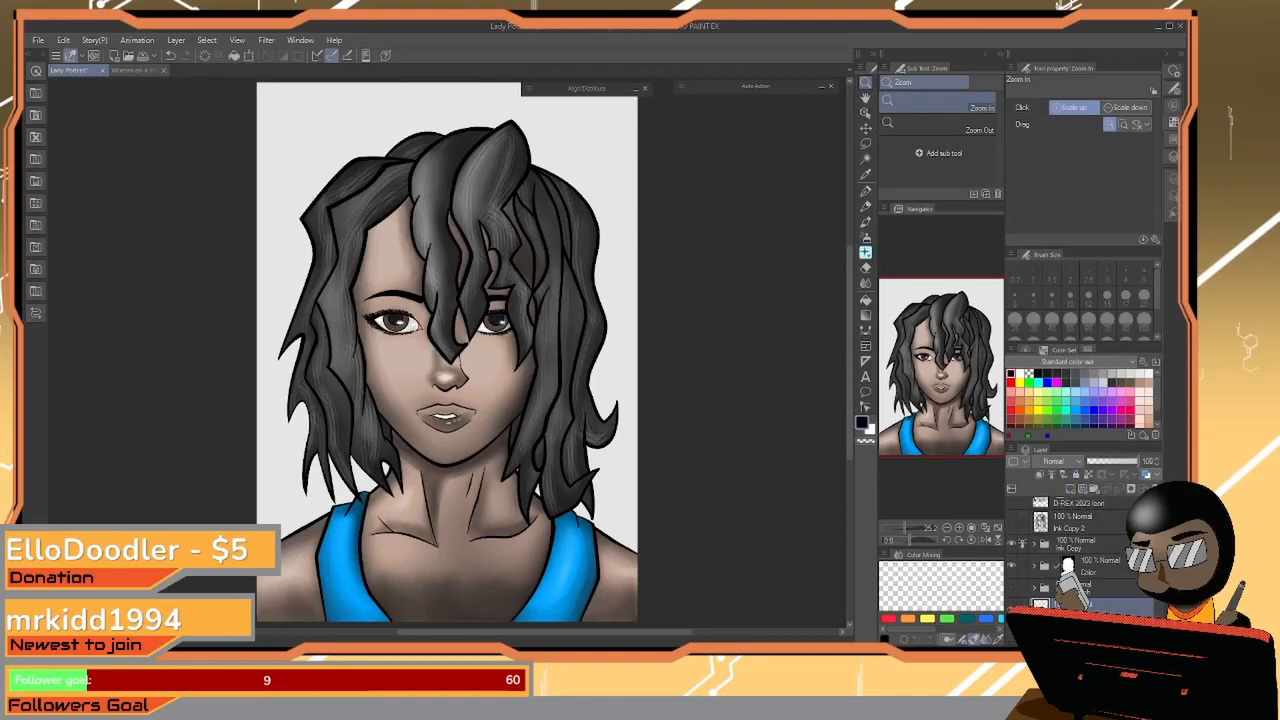
drag(1041, 605, 1041, 576)
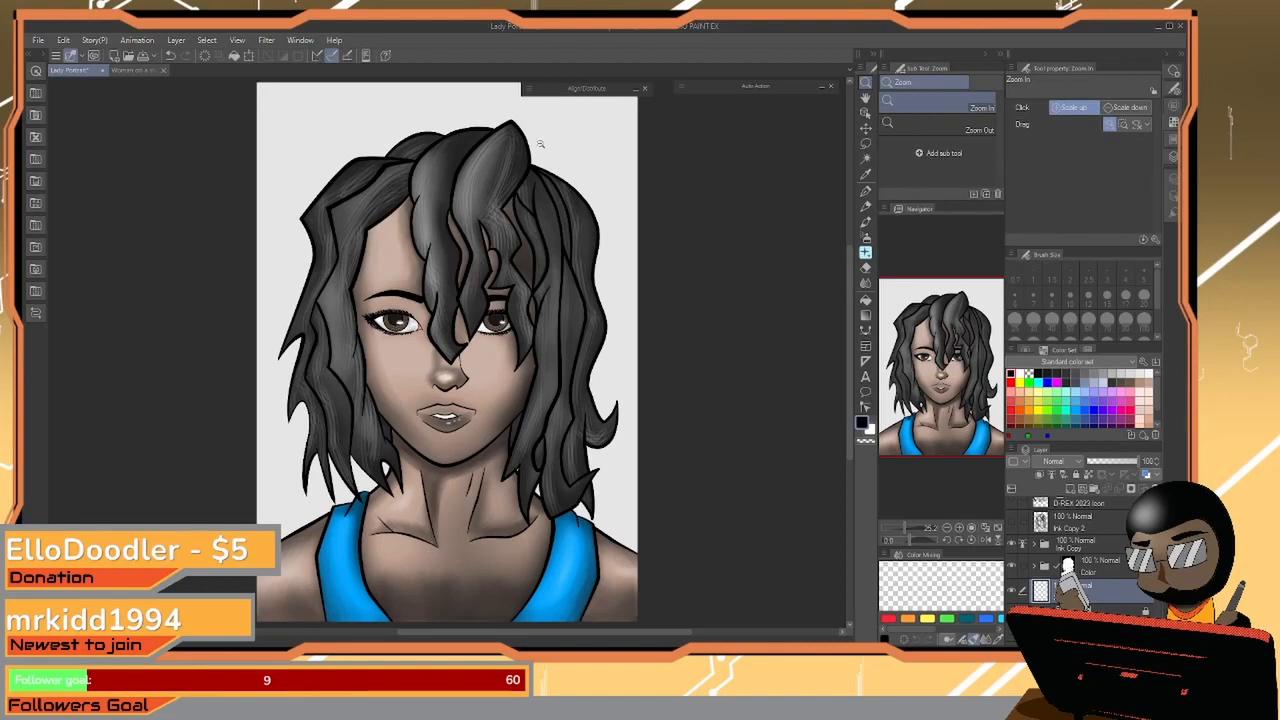
scroll(527, 261, down, 4)
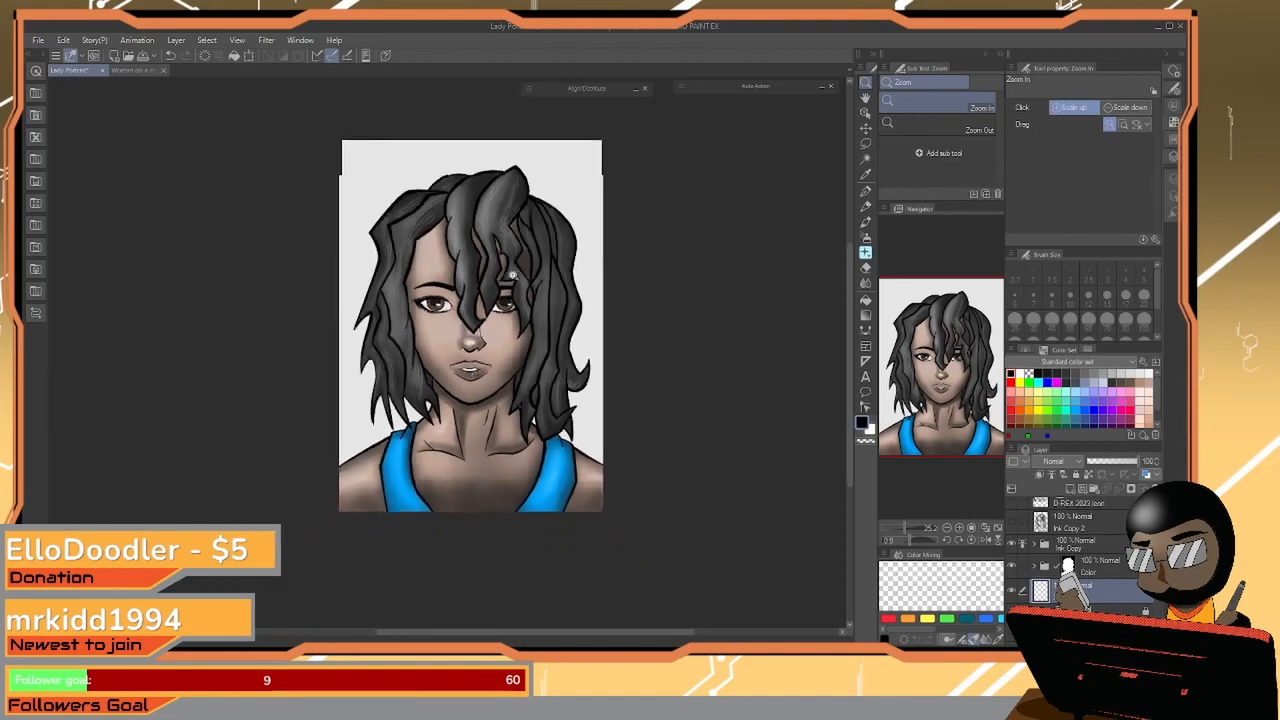
scroll(520, 280, up, 3)
drag(516, 296, 500, 341)
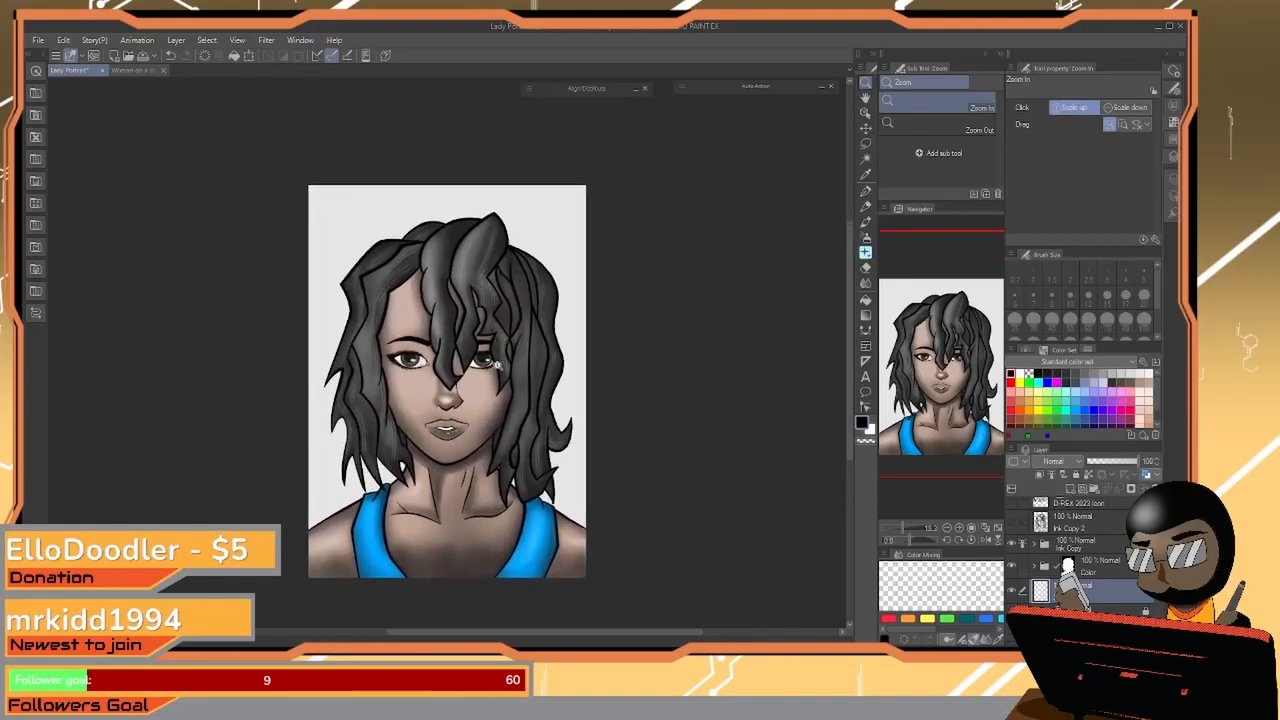
scroll(497, 365, up, 2)
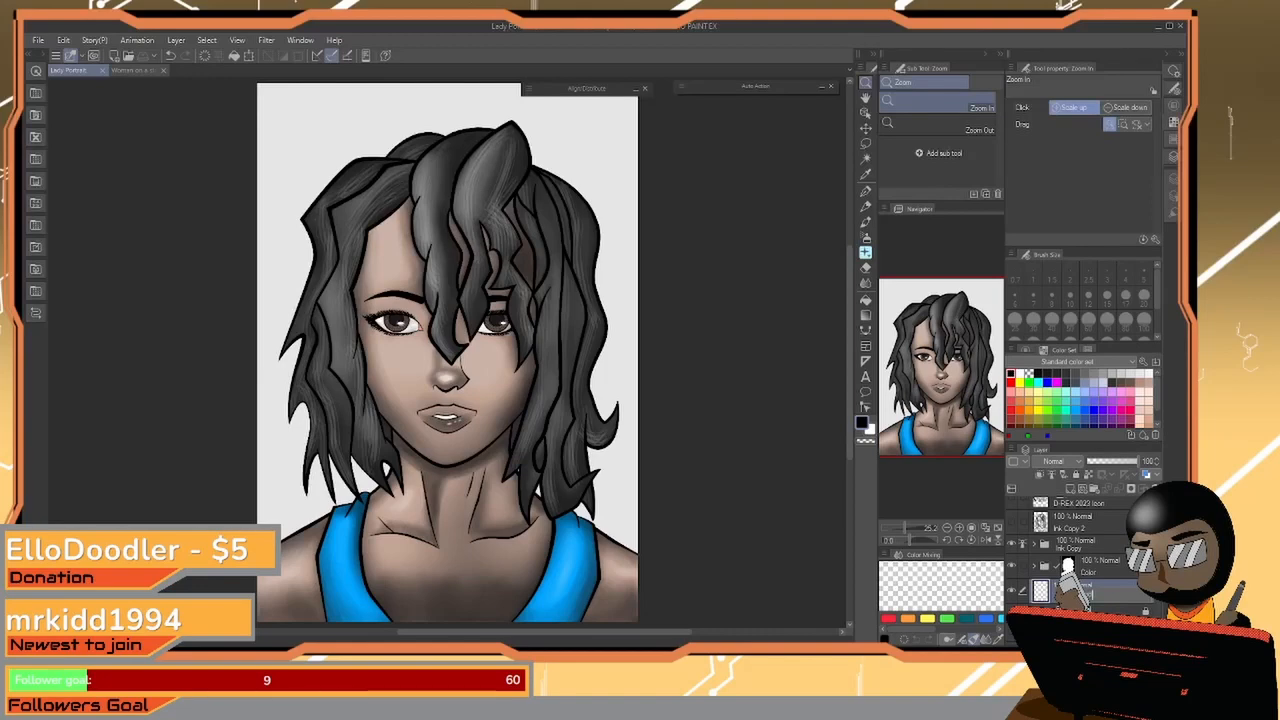
Fill the background layer with light blue using the Fill tool set to refer only to the editing layer
click(1066, 391)
click(866, 301)
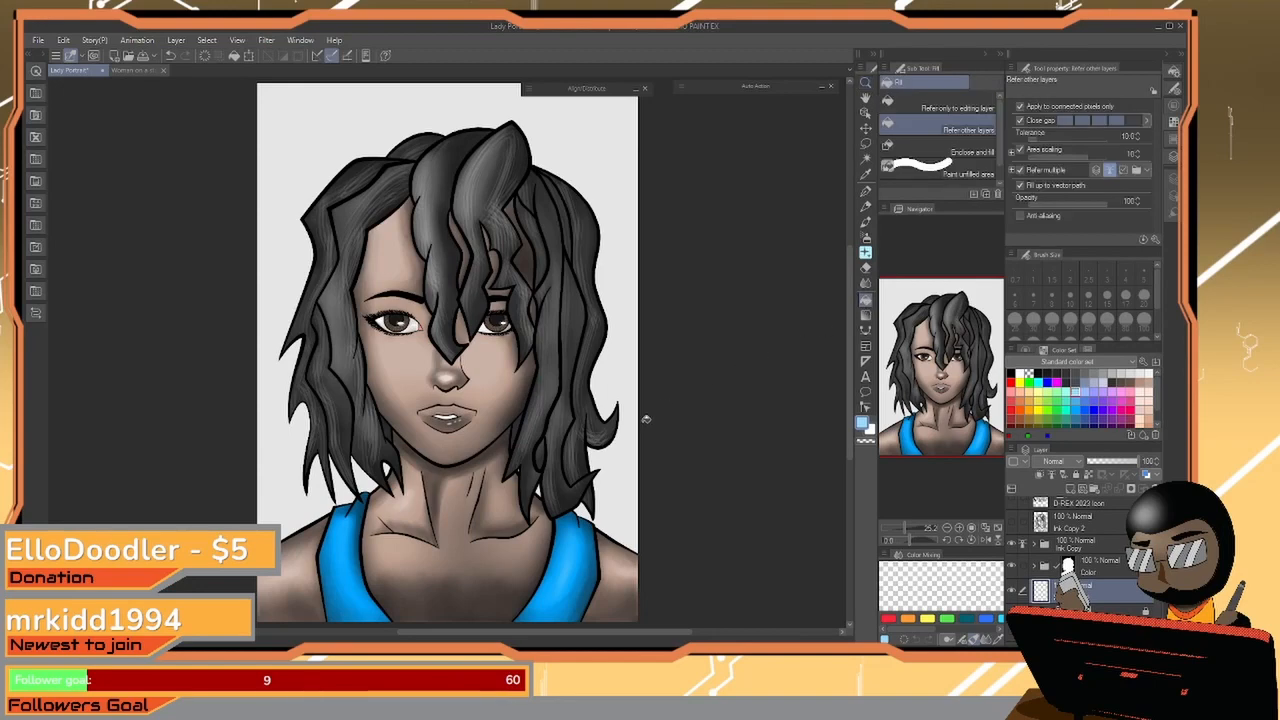
click(617, 467)
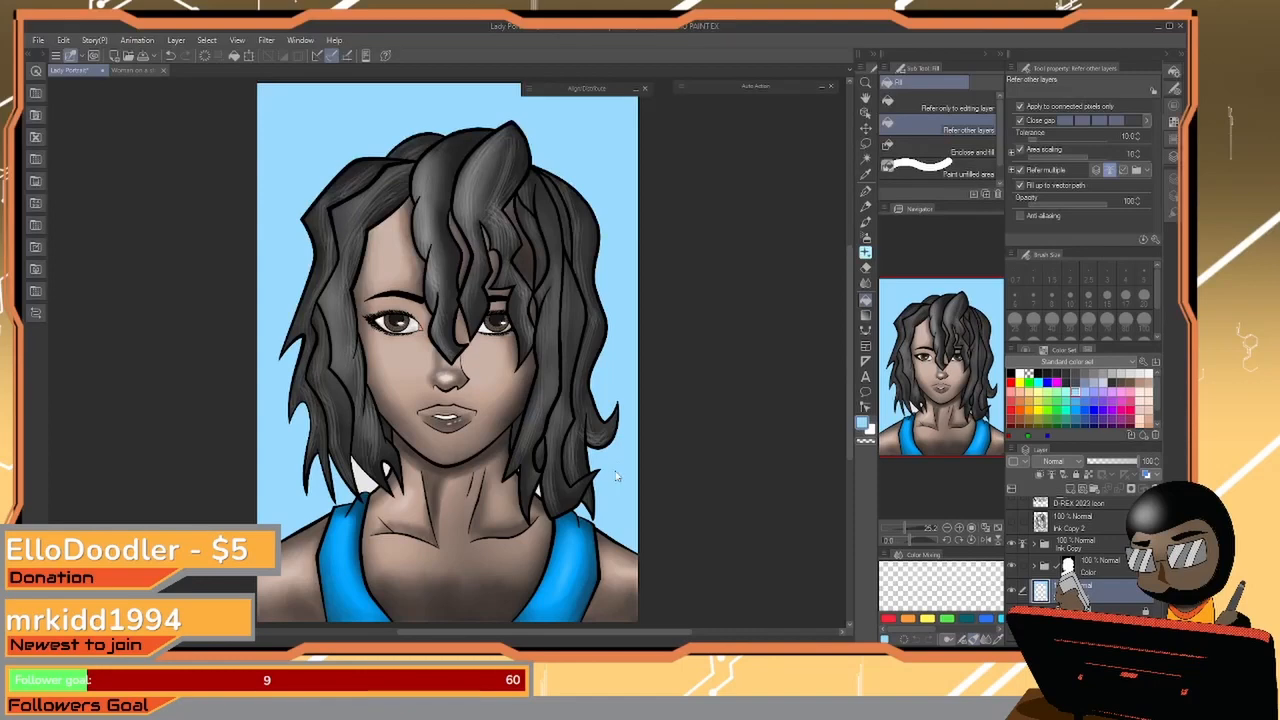
key(ctrl+z)
click(945, 107)
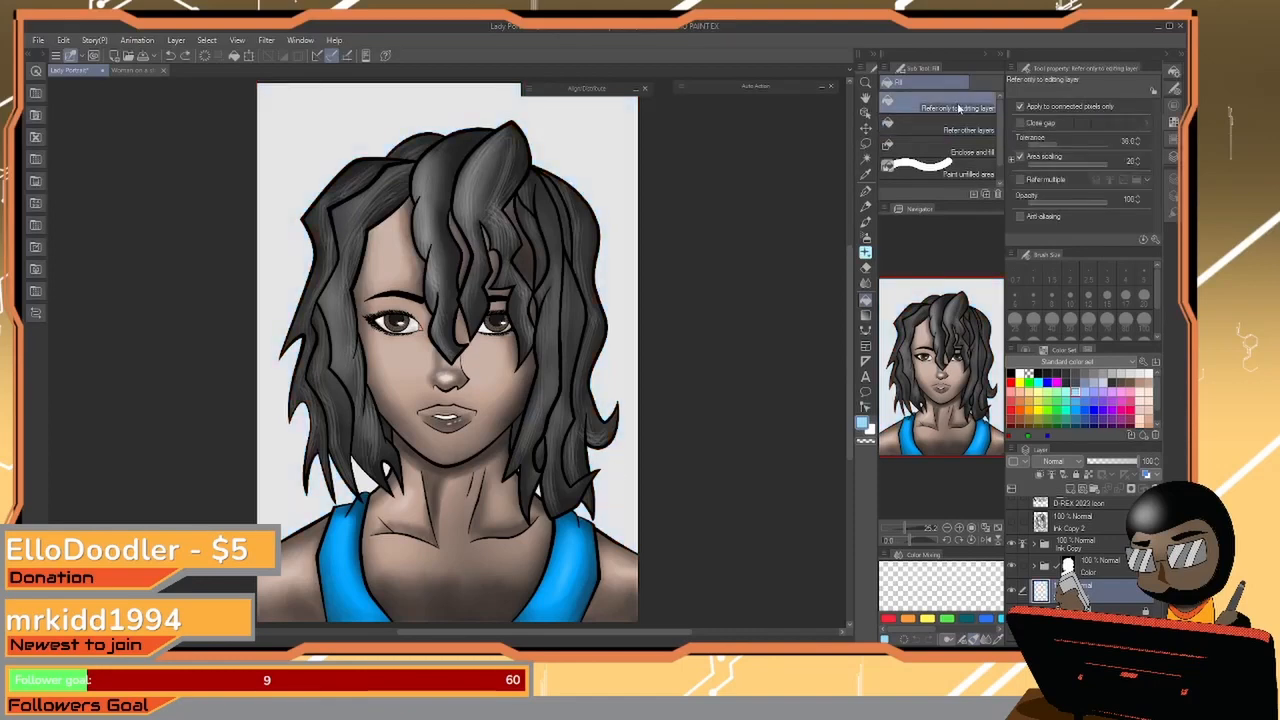
click(610, 468)
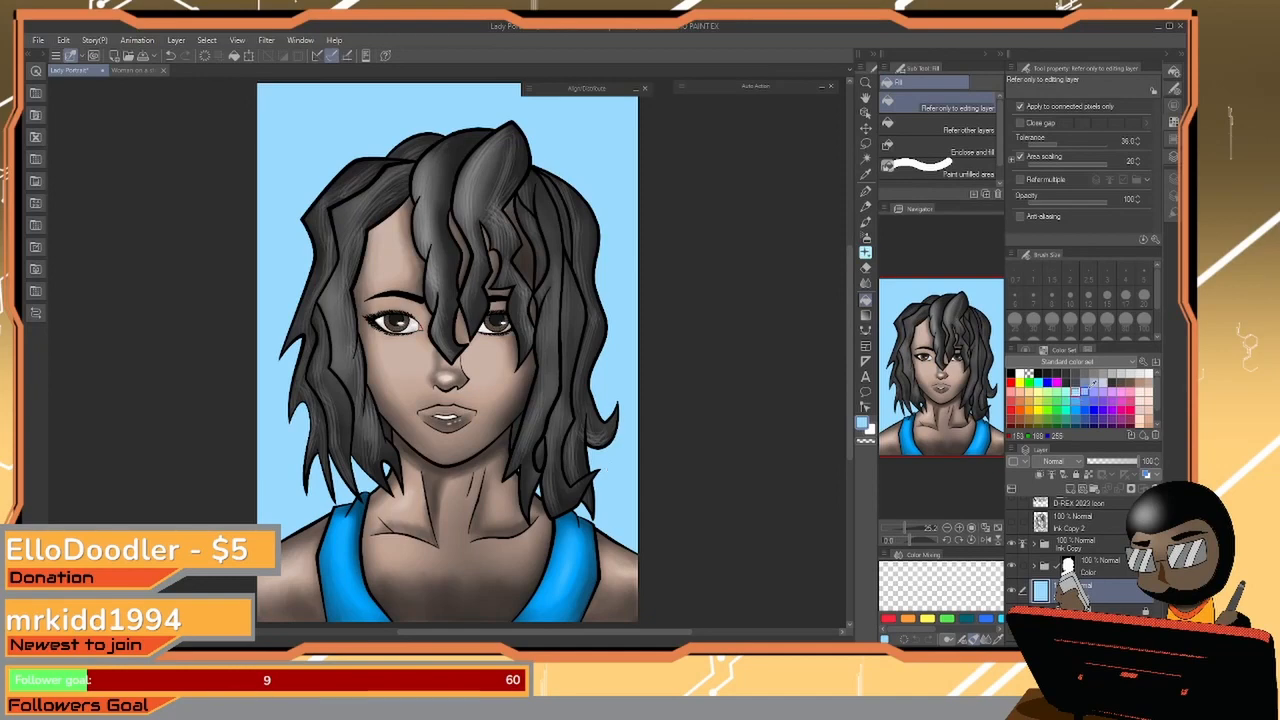
Recolour the background layer, trying periwinkle and medium teal blue before filling it with dark navy blue
click(629, 467)
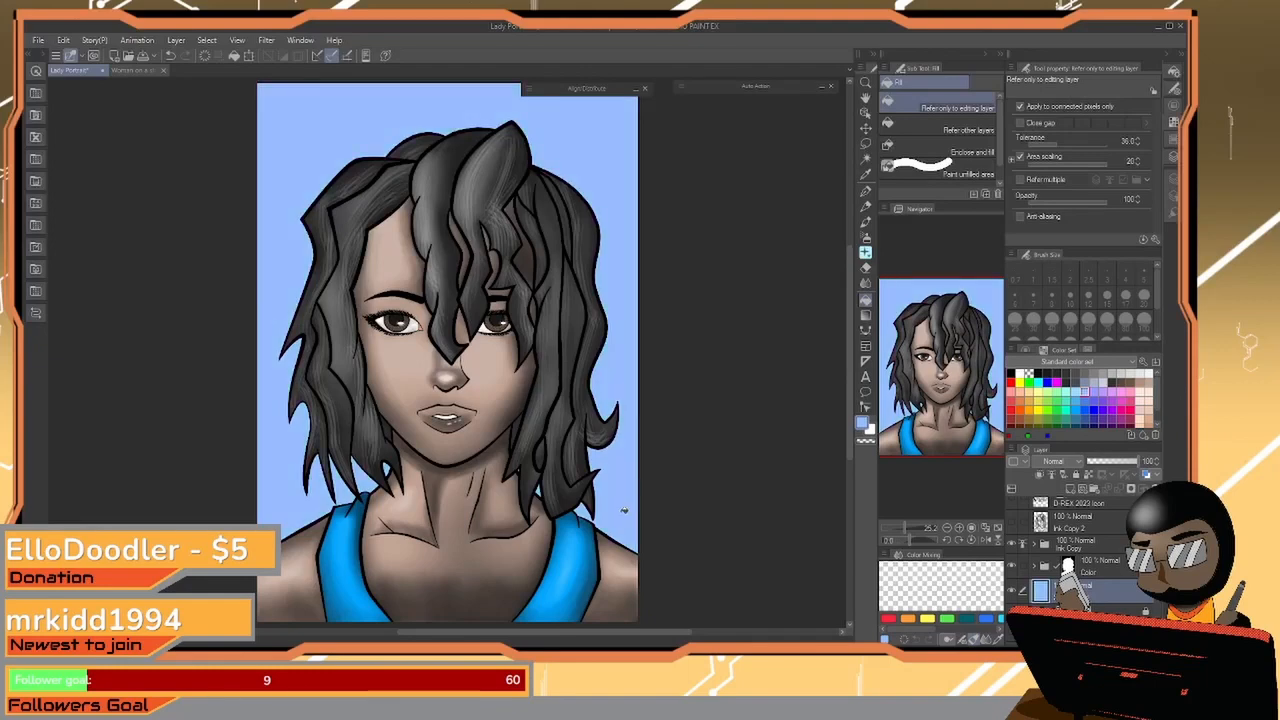
click(1077, 390)
click(1076, 419)
click(618, 475)
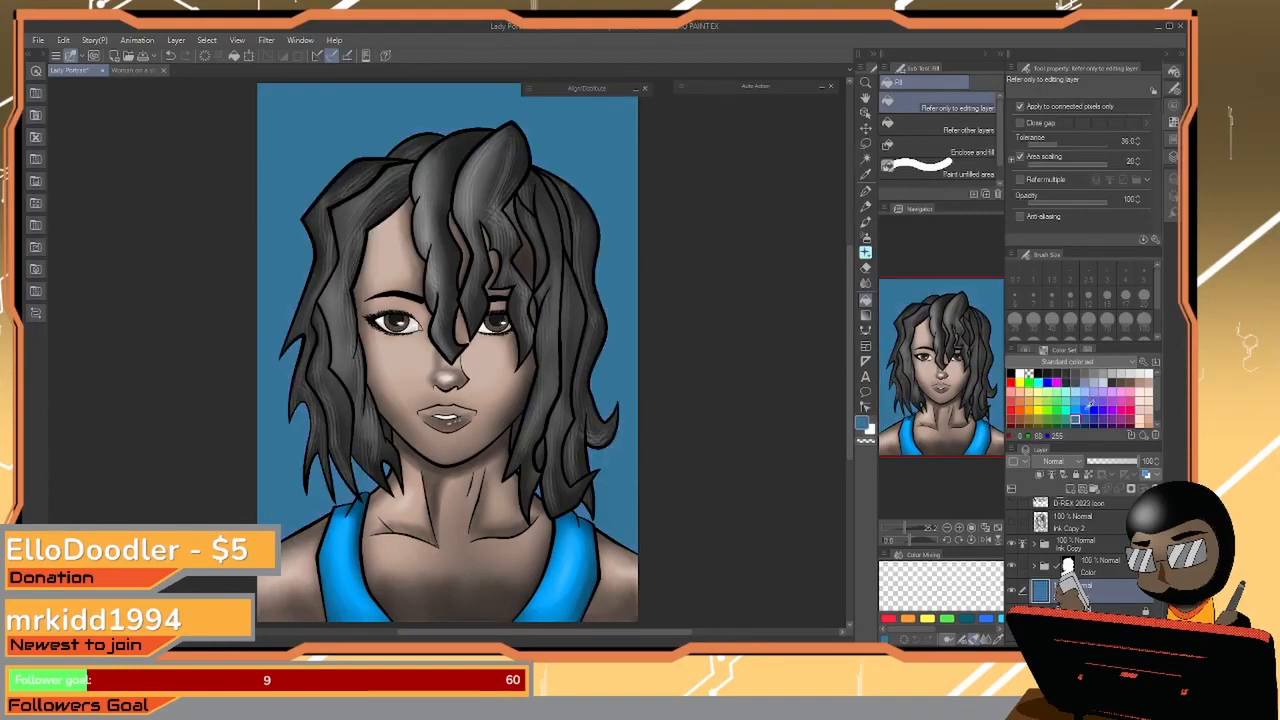
click(1085, 423)
click(630, 482)
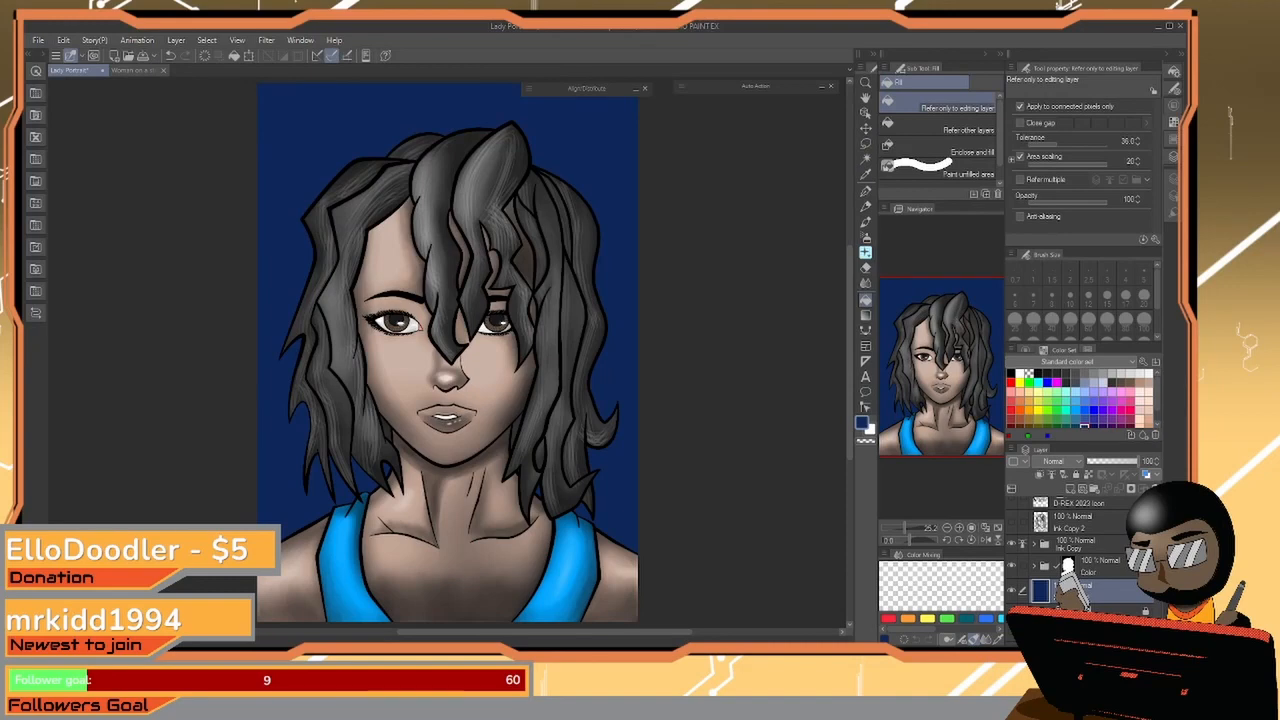
Make the Highlights layer in the Color folder active and set up a white Transparent watercolor brush
scroll(1070, 555, down, 3)
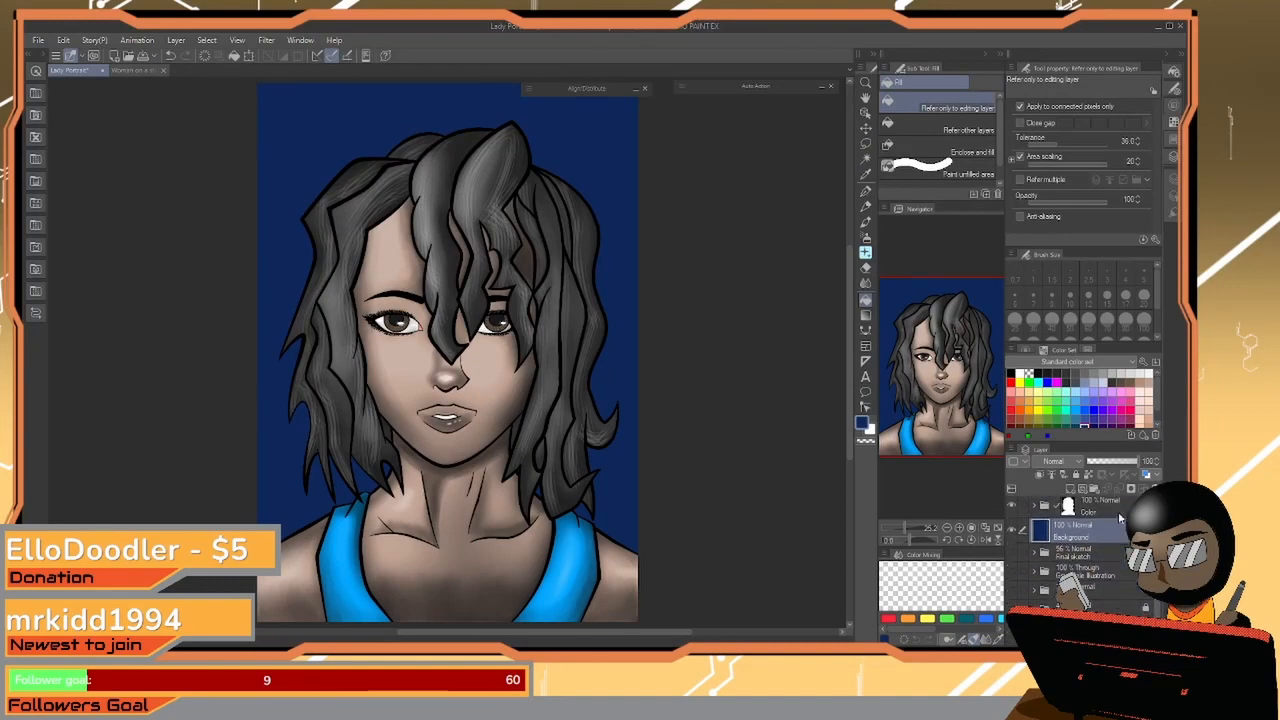
click(1034, 506)
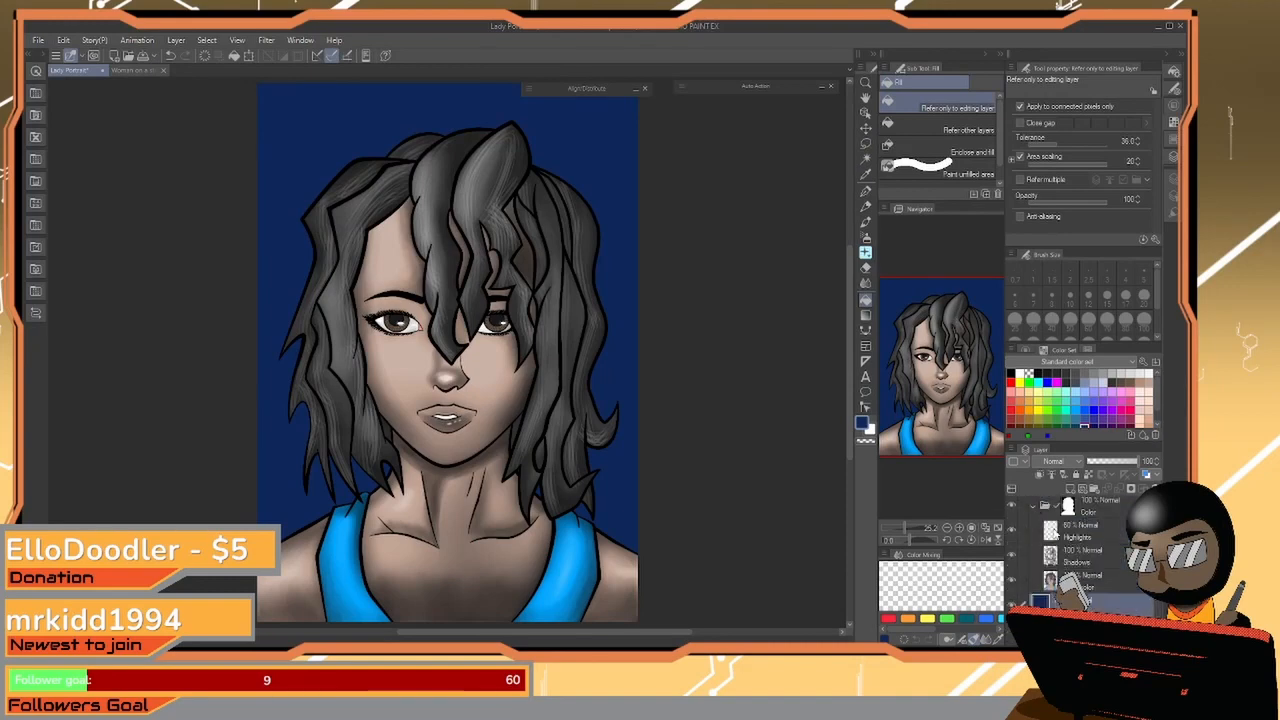
click(1082, 530)
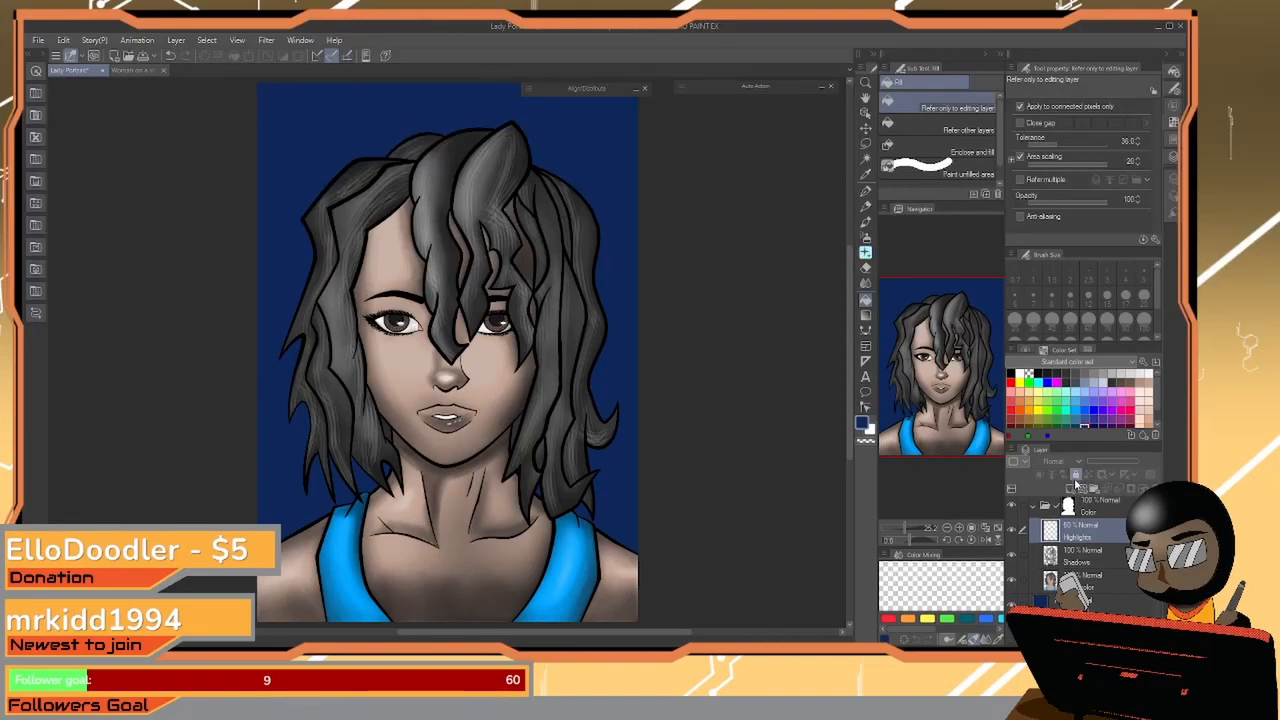
click(1118, 575)
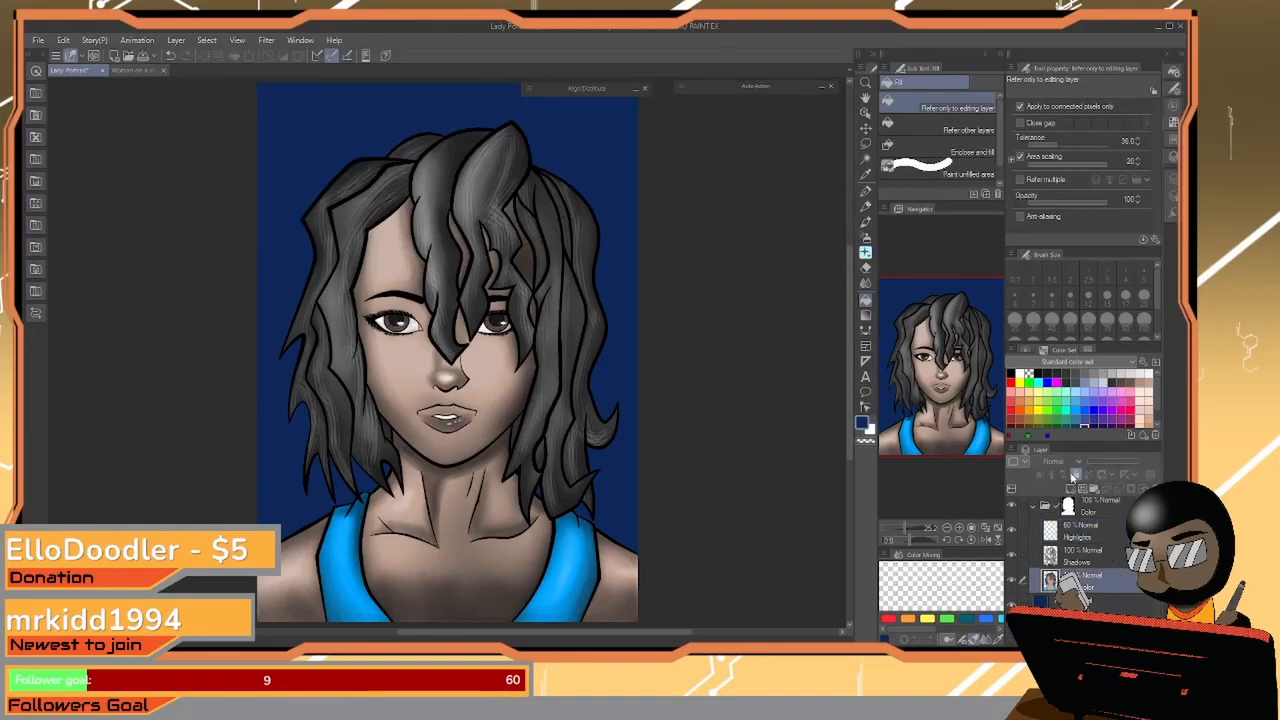
click(1111, 533)
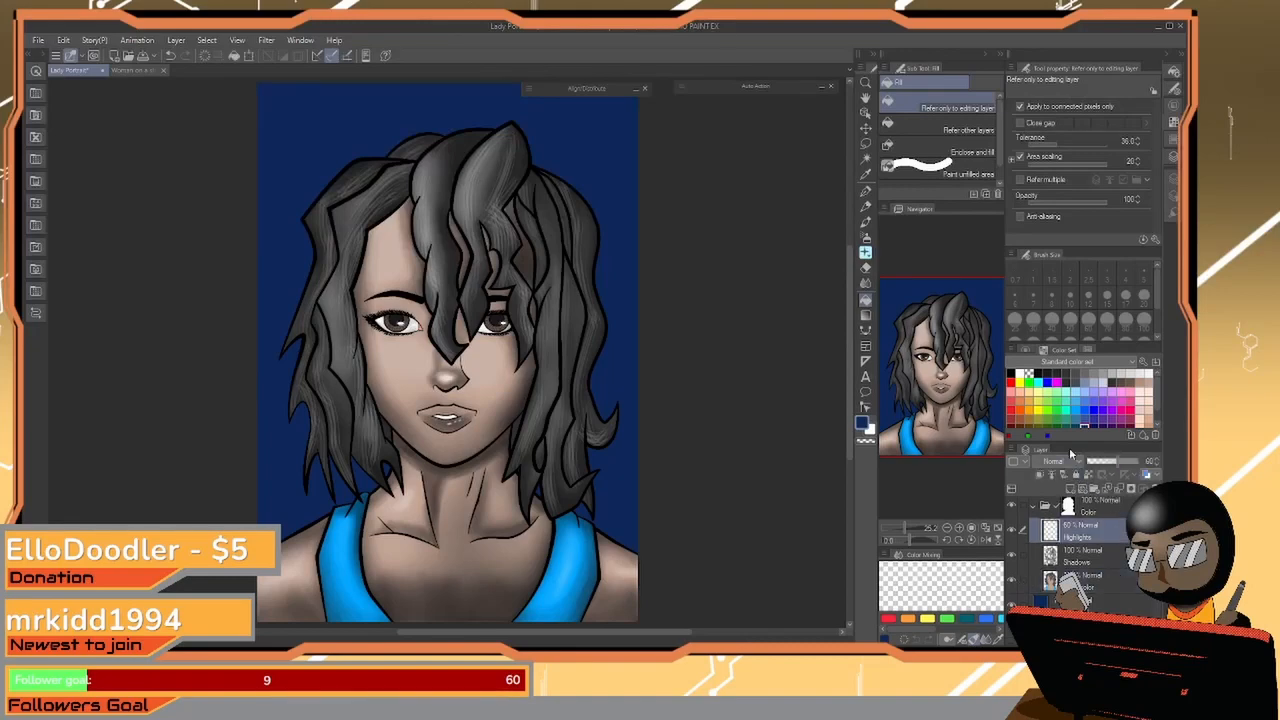
click(1018, 374)
click(866, 221)
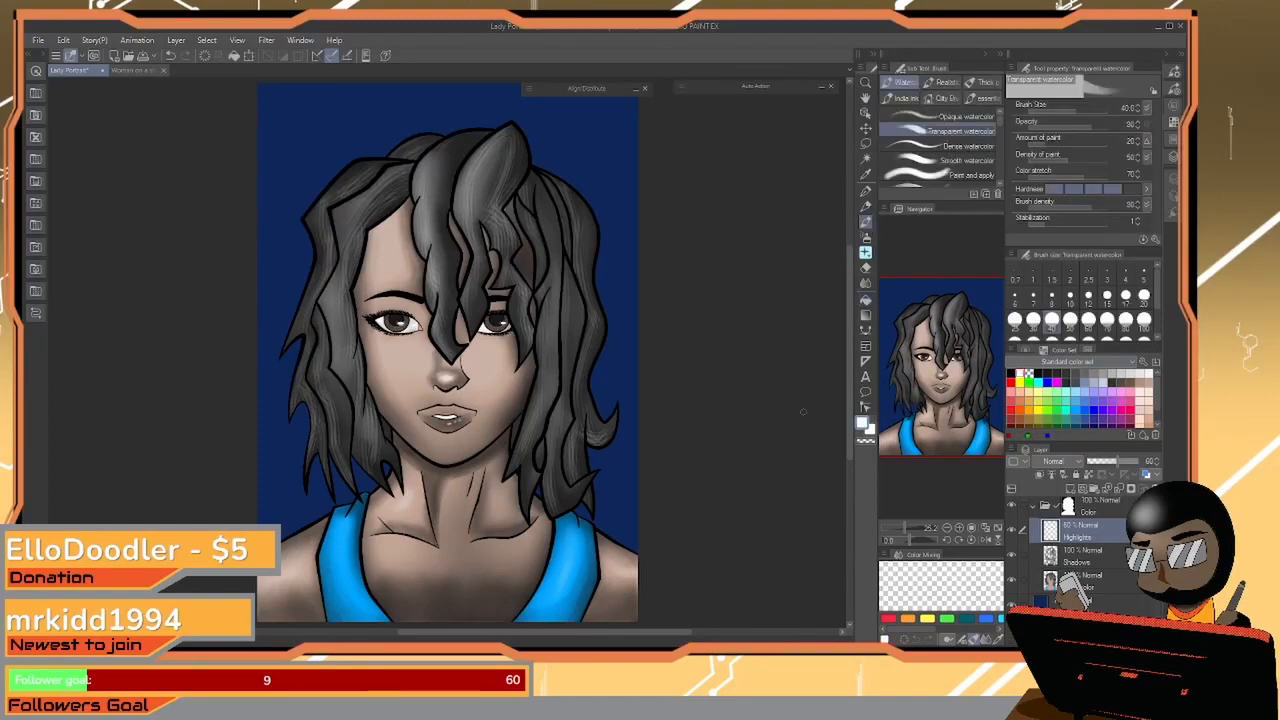
Reduce the Transparent watercolor brush size to 20, then switch to the Dense watercolor brush
scroll(395, 322, up, 10)
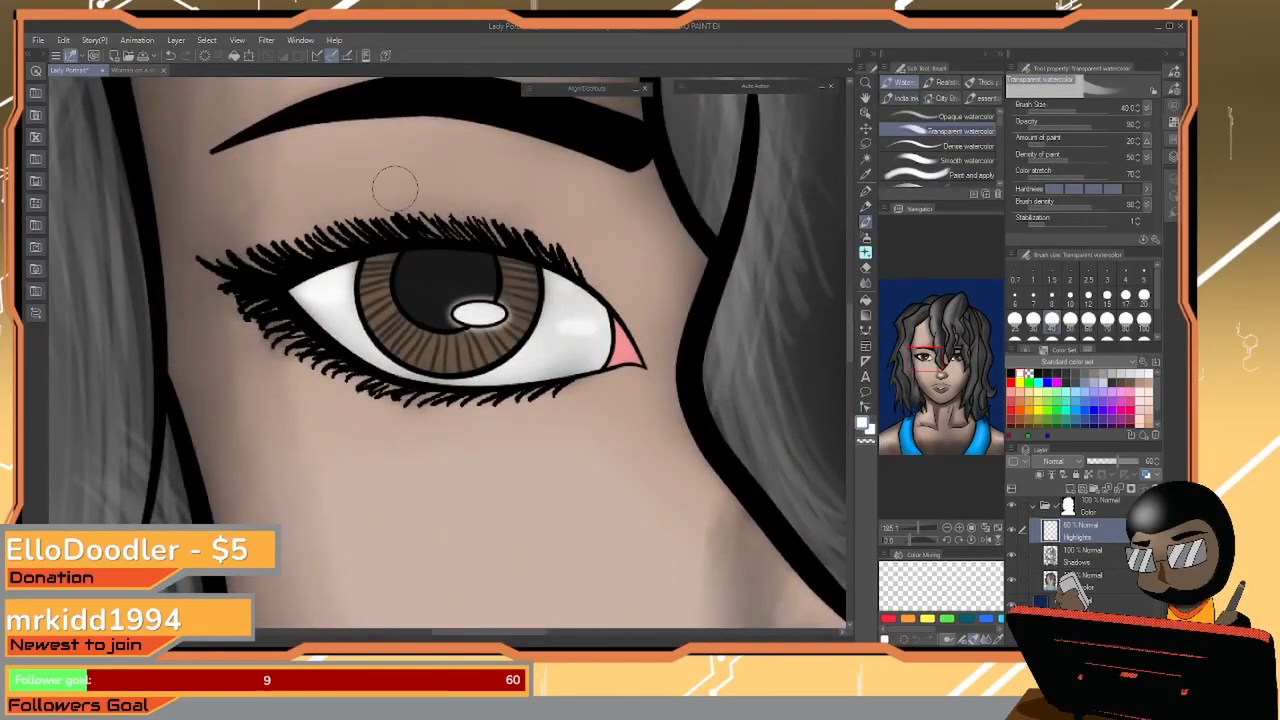
key(bracketleft)
key(bracketleft)
key(bracketleft)
key(bracketleft)
key(bracketleft)
key(bracketleft)
key(bracketleft)
key(bracketleft)
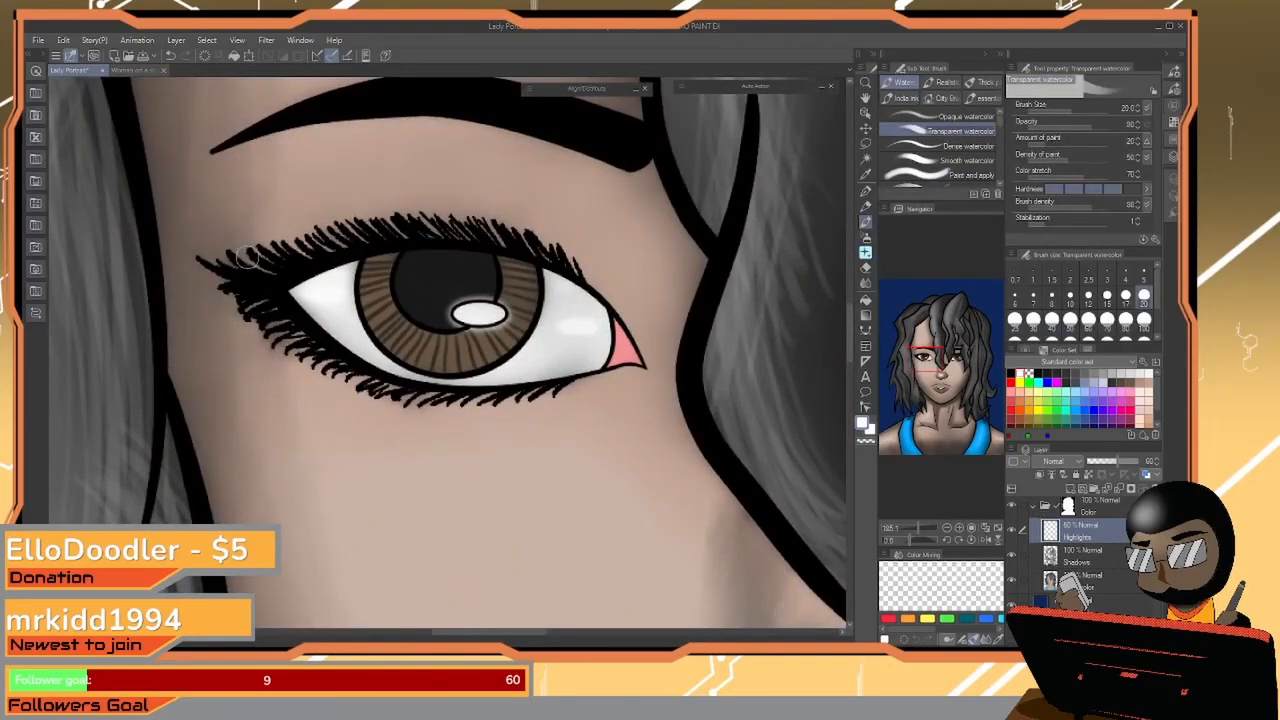
click(950, 146)
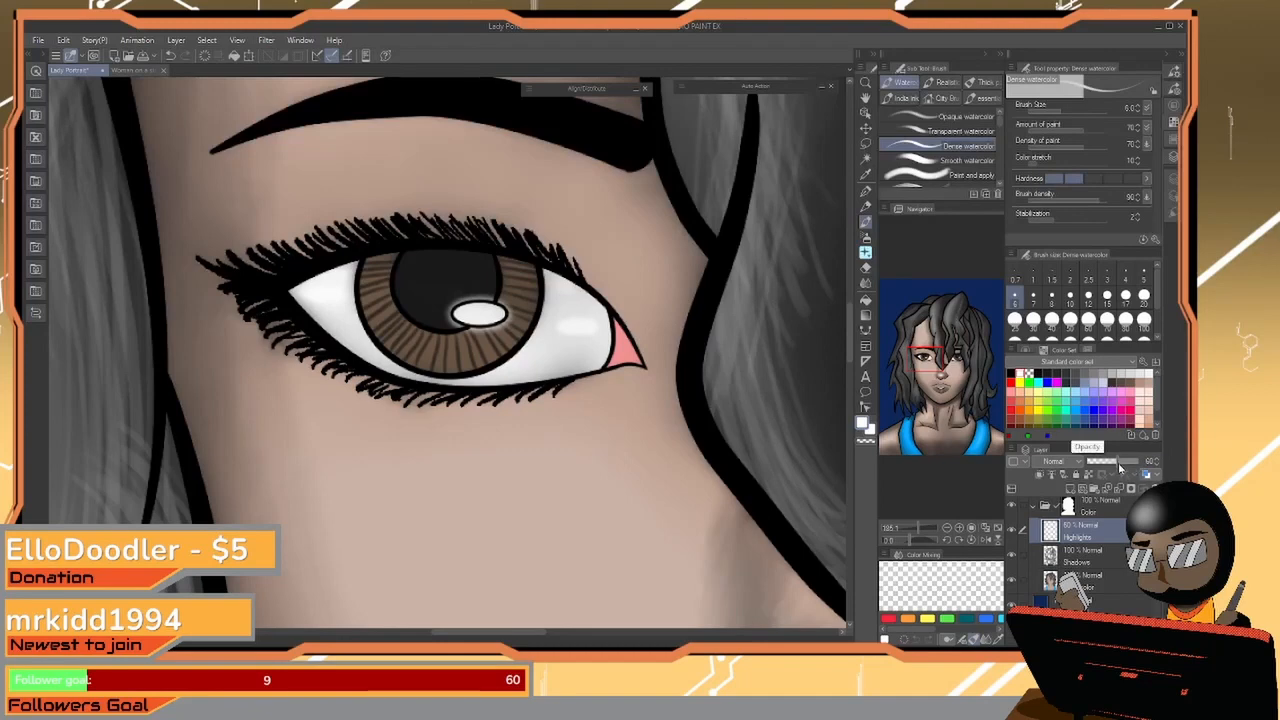
Lower the Highlights layer's opacity to 30%
drag(1118, 462, 1106, 487)
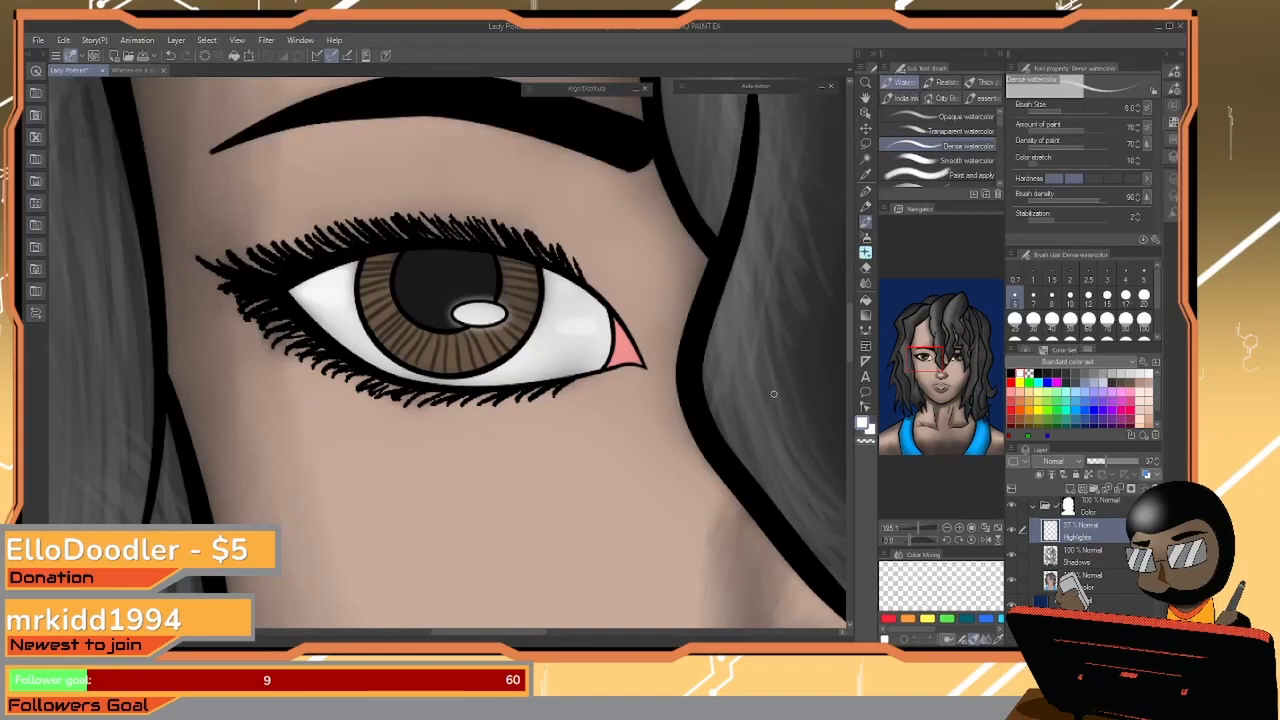
key(ctrl+space)
mouse_move(782, 403)
mouse_down()
mouse_move(731, 446)
mouse_move(527, 556)
mouse_up()
key(space)
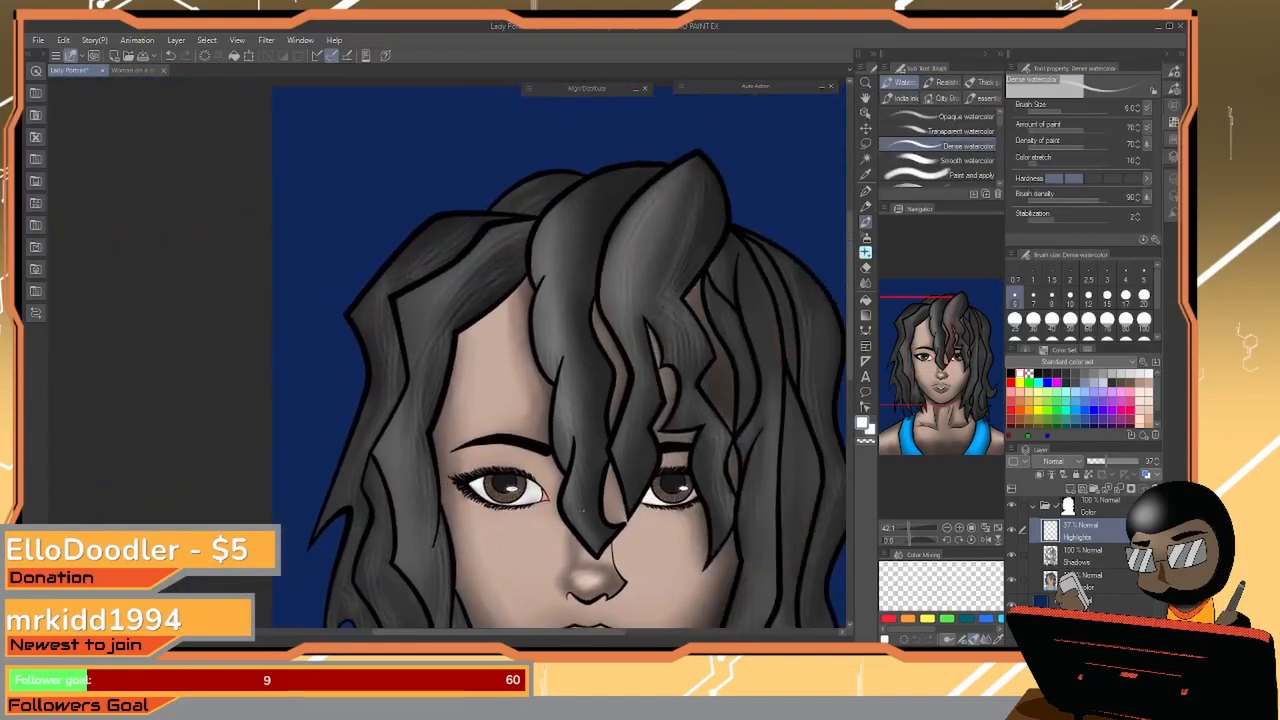
drag(1106, 463, 1105, 461)
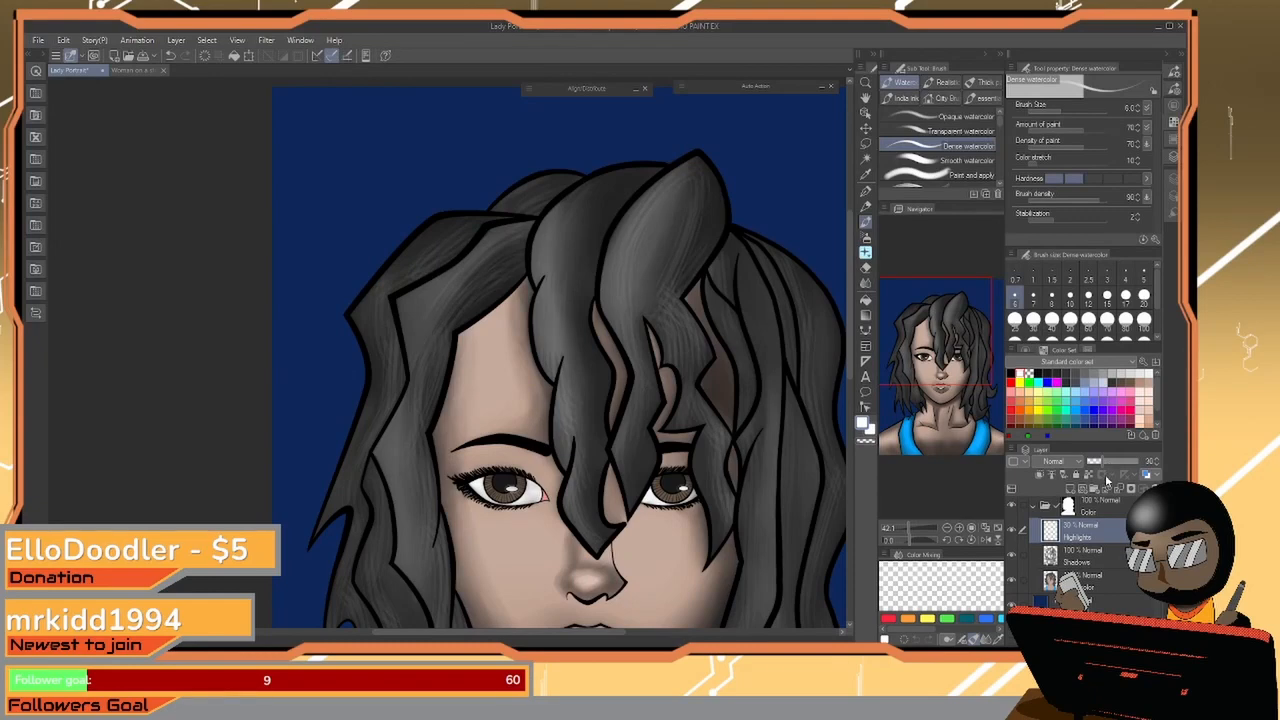
Add a new raster layer above the Highlights layer inside the Color folder
click(1070, 488)
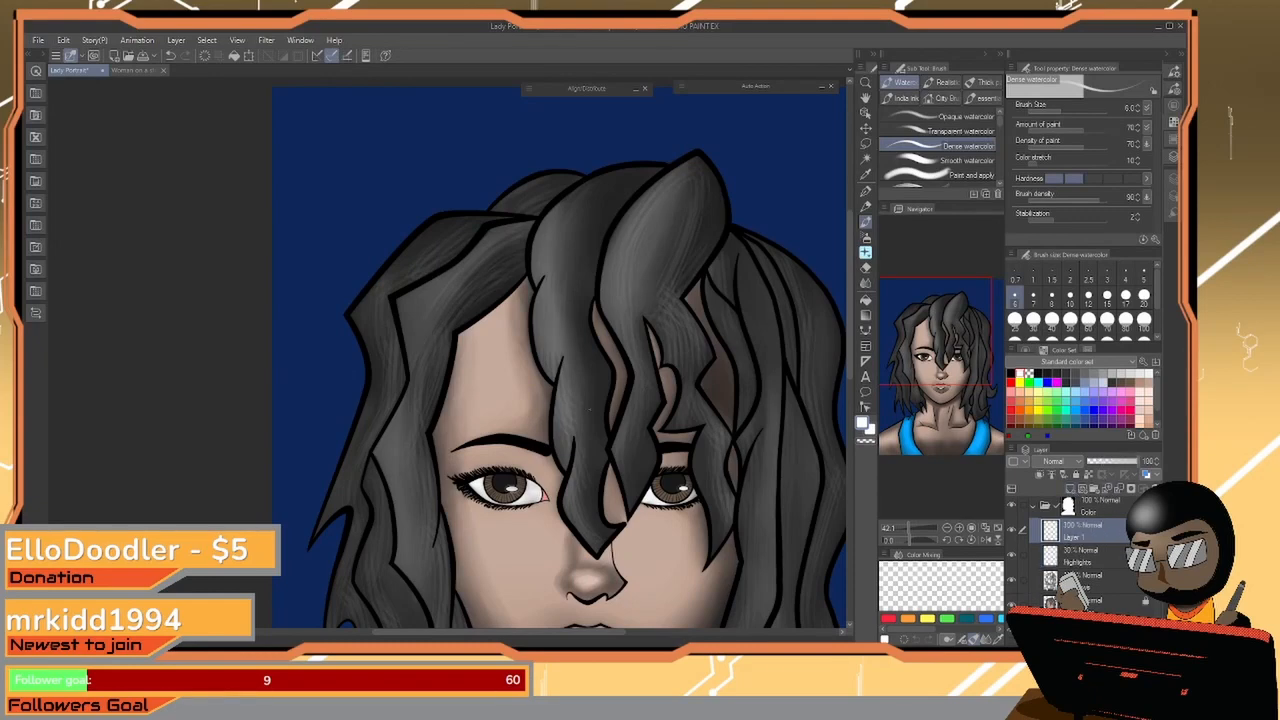
key(ctrl+space)
drag(496, 476, 535, 449)
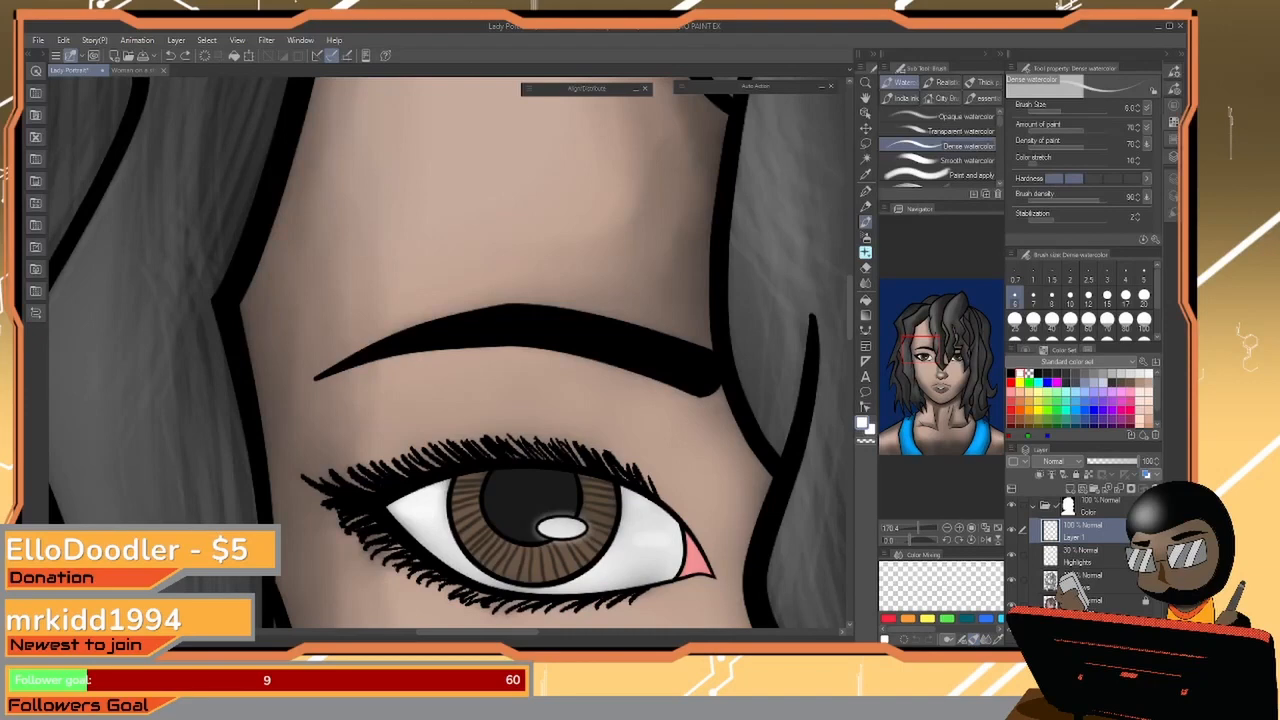
scroll(1090, 550, up, 3)
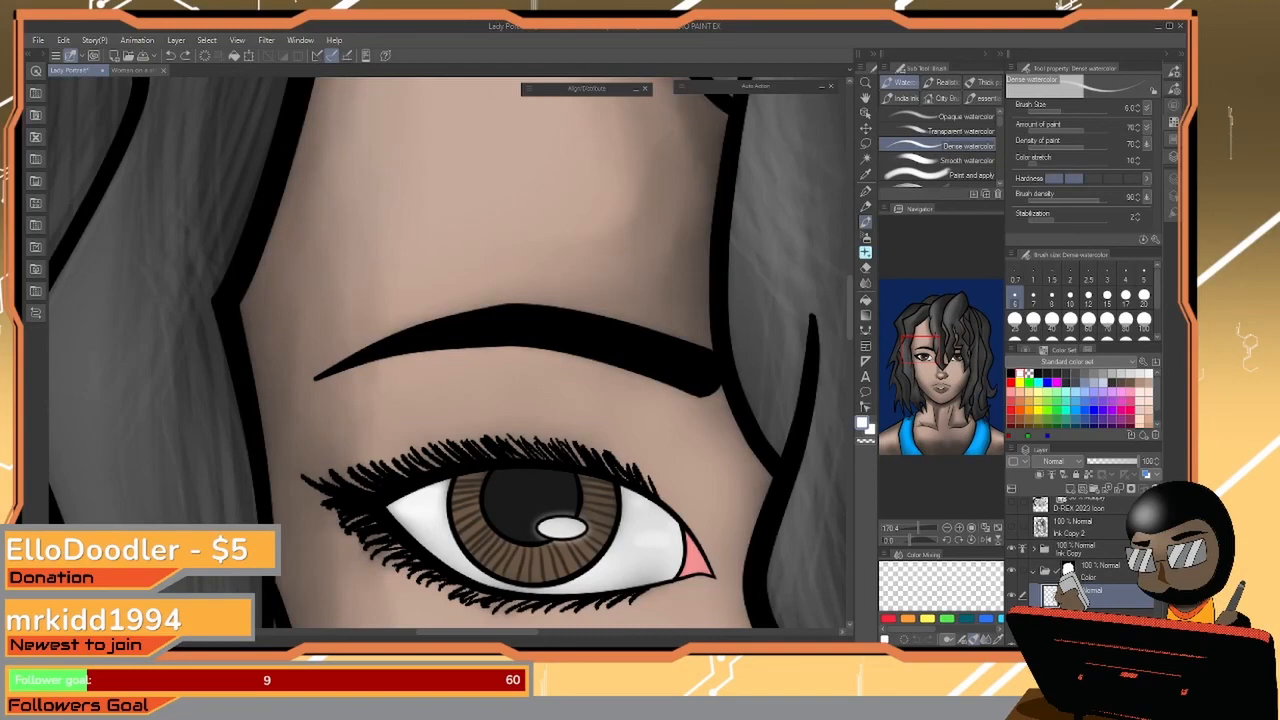
Move Layer 1 above the ink folder and paint fine white highlights over the upper and lower lashes of the fully visible eye
drag(1085, 594, 1072, 546)
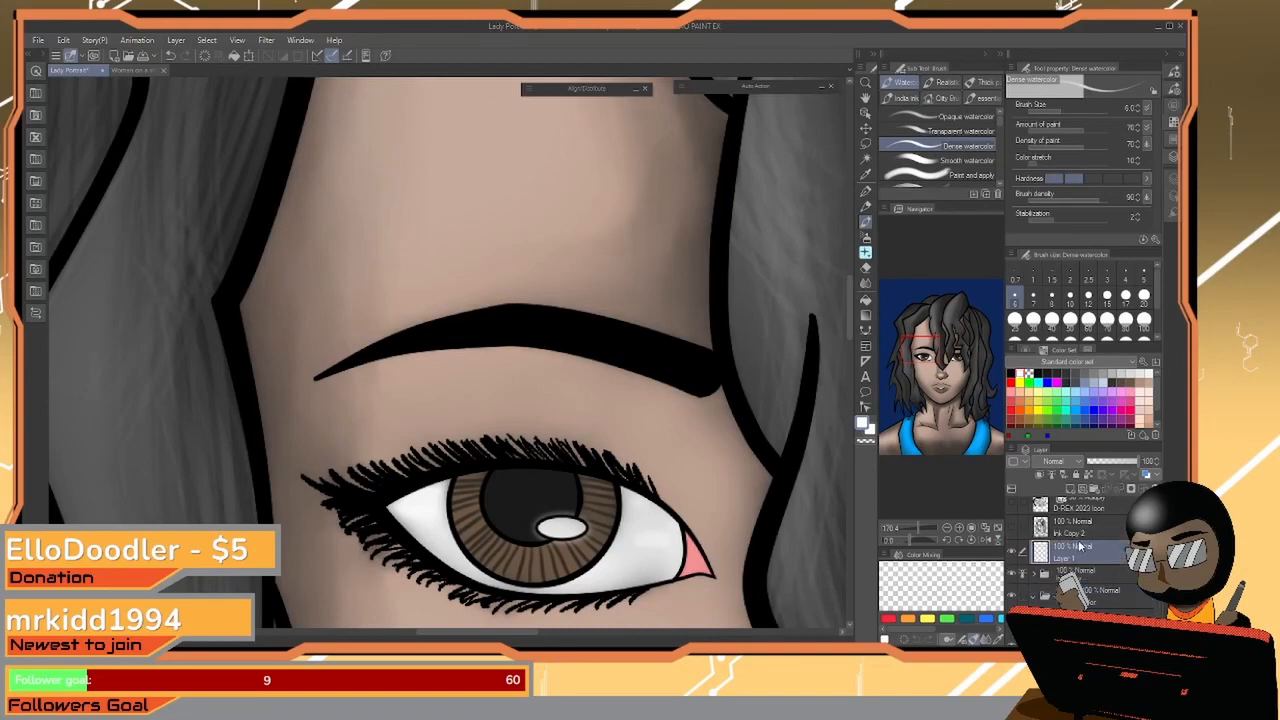
drag(324, 486, 375, 507)
key(ctrl+z)
mouse_move(356, 478)
mouse_down()
mouse_move(427, 468)
mouse_move(354, 486)
mouse_move(428, 562)
mouse_move(390, 546)
mouse_move(392, 528)
mouse_move(364, 537)
mouse_up()
drag(494, 593, 390, 548)
drag(522, 600, 470, 596)
mouse_move(546, 601)
mouse_down()
mouse_move(498, 602)
mouse_move(545, 610)
mouse_move(640, 592)
mouse_move(570, 609)
mouse_up()
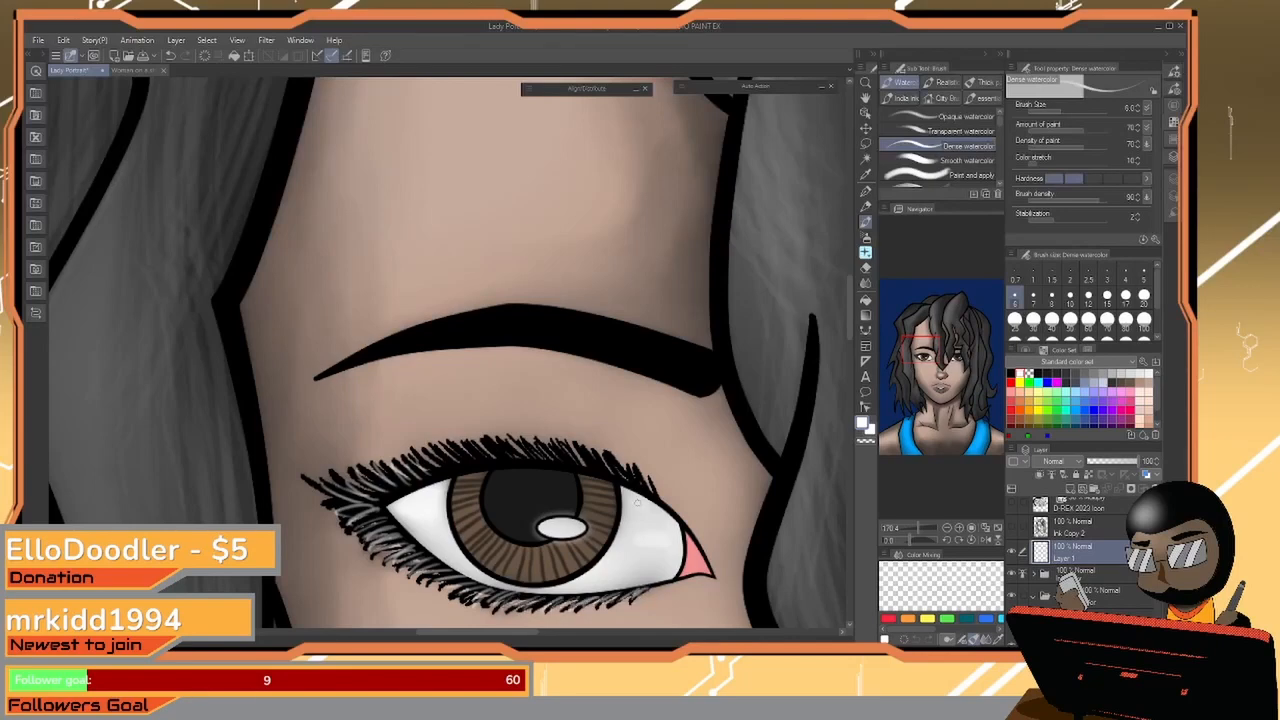
mouse_move(648, 484)
mouse_down()
mouse_move(492, 442)
mouse_move(477, 460)
mouse_move(467, 443)
mouse_move(362, 486)
mouse_up()
drag(372, 480, 352, 492)
Paint fine white highlights over the upper and lower lashes of the eye partly covered by hair
drag(709, 457, 424, 440)
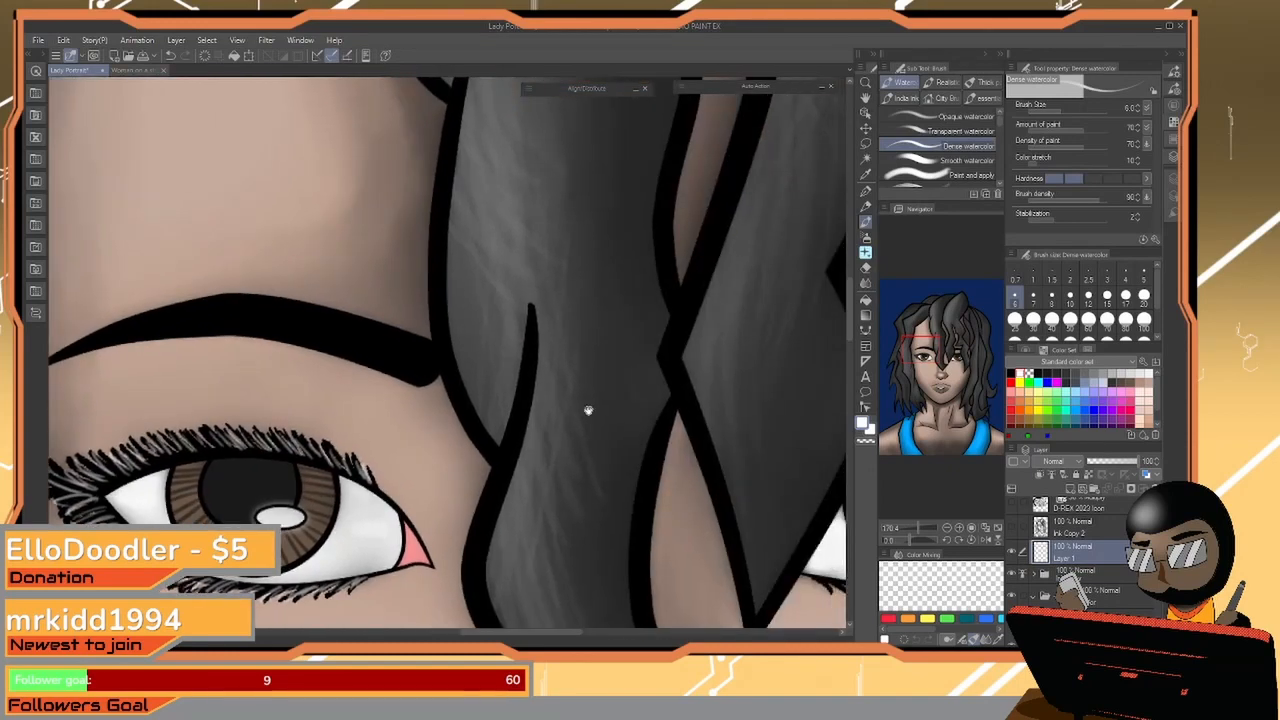
mouse_move(815, 388)
mouse_down()
mouse_move(411, 449)
mouse_move(390, 413)
mouse_up()
mouse_move(440, 478)
mouse_down()
mouse_move(512, 458)
mouse_move(505, 477)
mouse_move(572, 464)
mouse_up()
mouse_move(400, 508)
mouse_down()
mouse_move(515, 527)
mouse_move(533, 516)
mouse_move(516, 512)
mouse_move(580, 510)
mouse_move(575, 498)
mouse_move(628, 490)
mouse_up()
drag(427, 513, 442, 519)
mouse_move(406, 506)
mouse_down()
mouse_move(420, 514)
mouse_move(401, 510)
mouse_up()
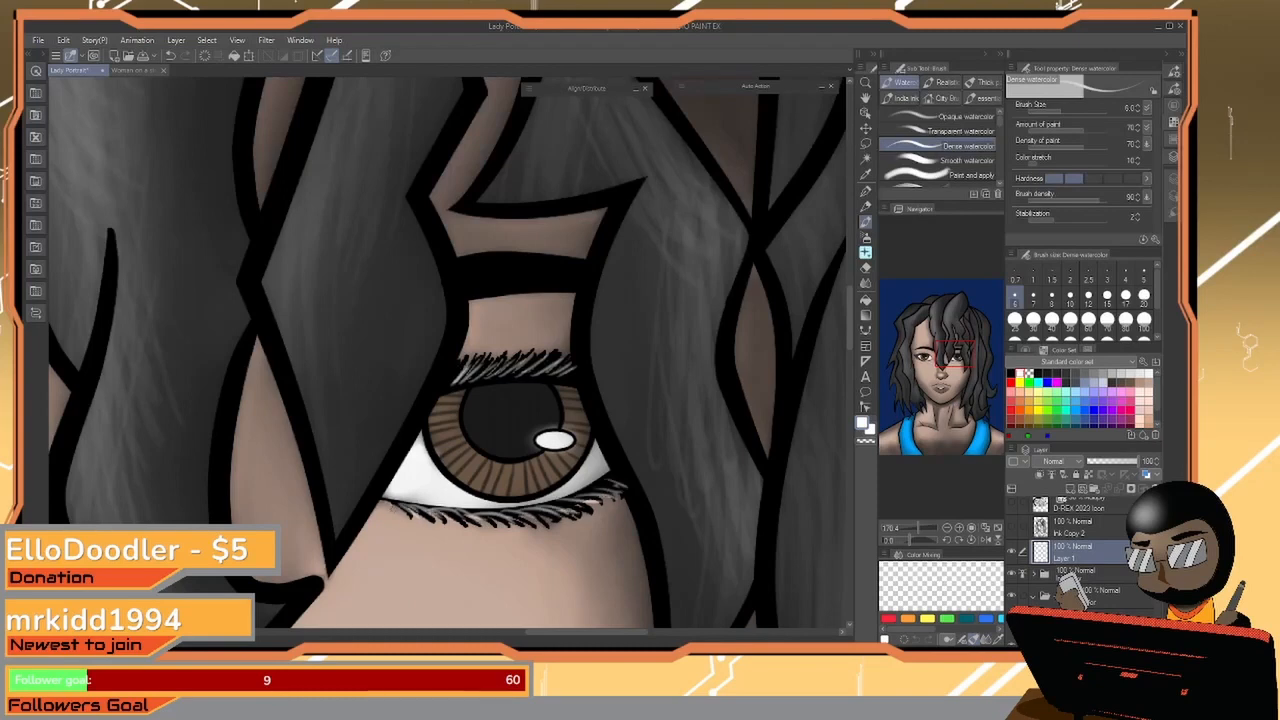
key(ctrl+space)
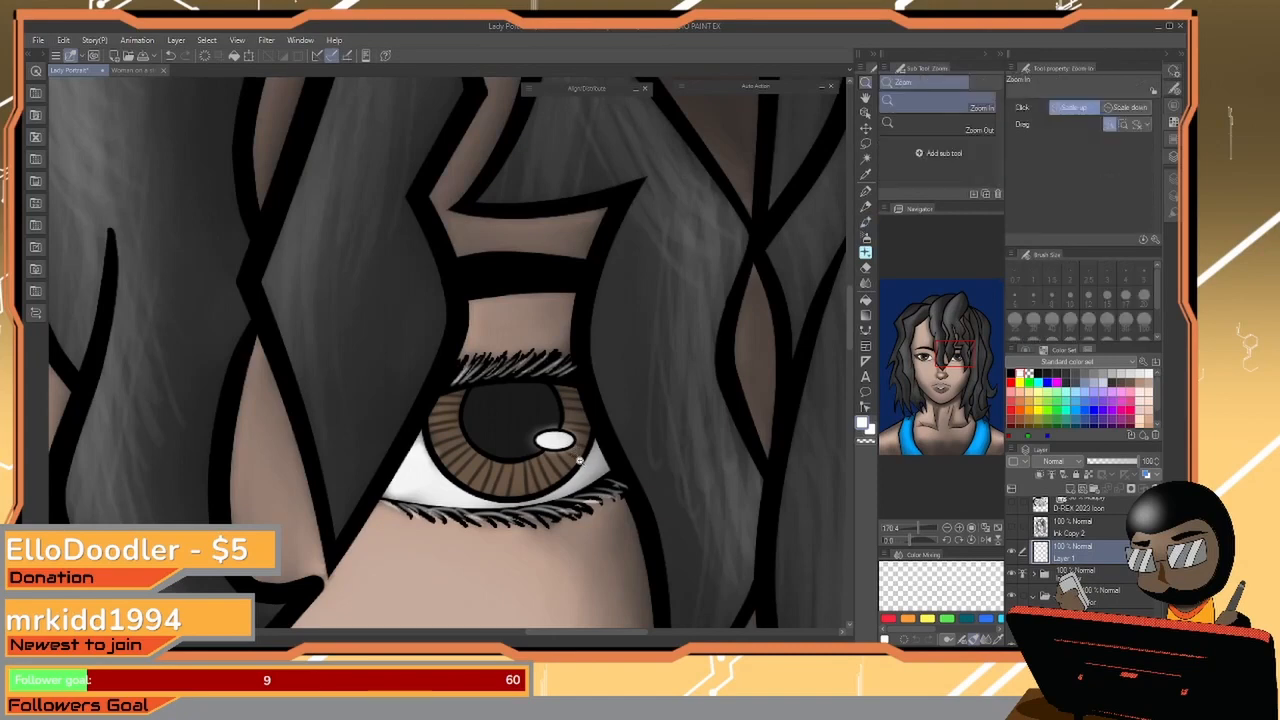
mouse_move(582, 460)
mouse_down()
mouse_move(536, 478)
mouse_move(568, 452)
mouse_up()
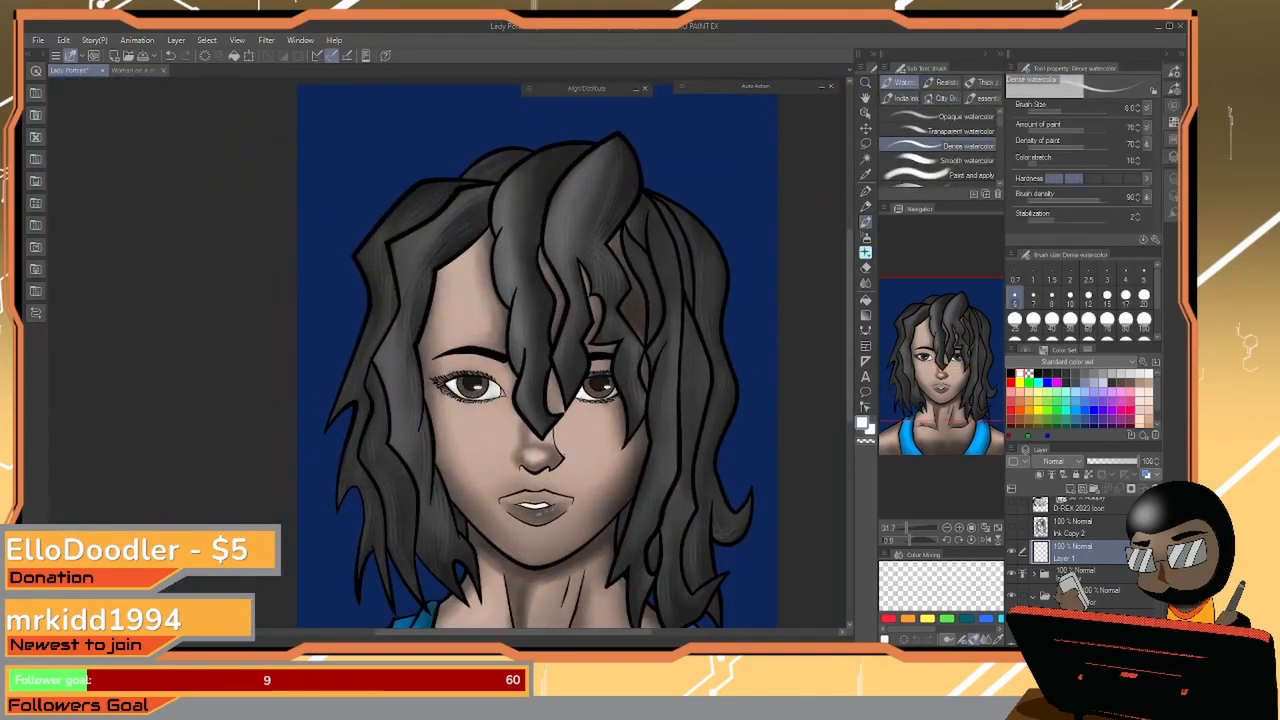
key(ctrl+0)
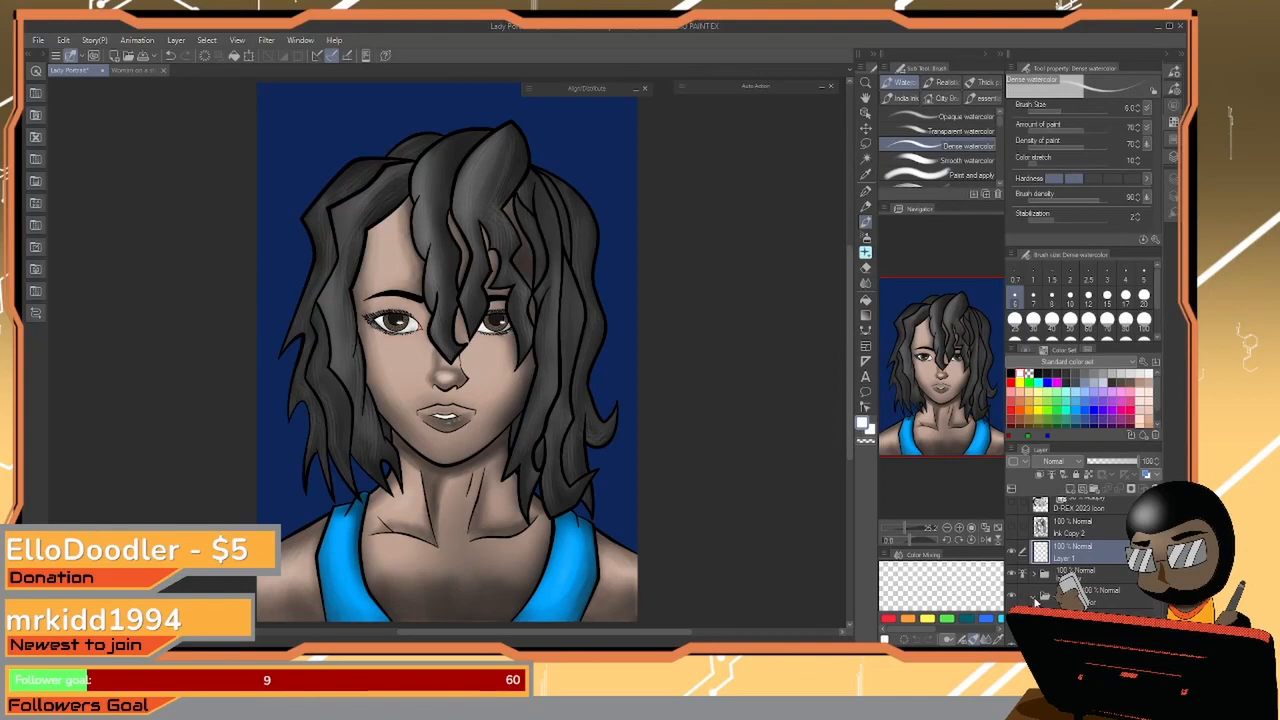
With light blue set on the layer beneath the Color folder, outline a diagonal wedge on the background's left side using the Polyline selection
click(1092, 615)
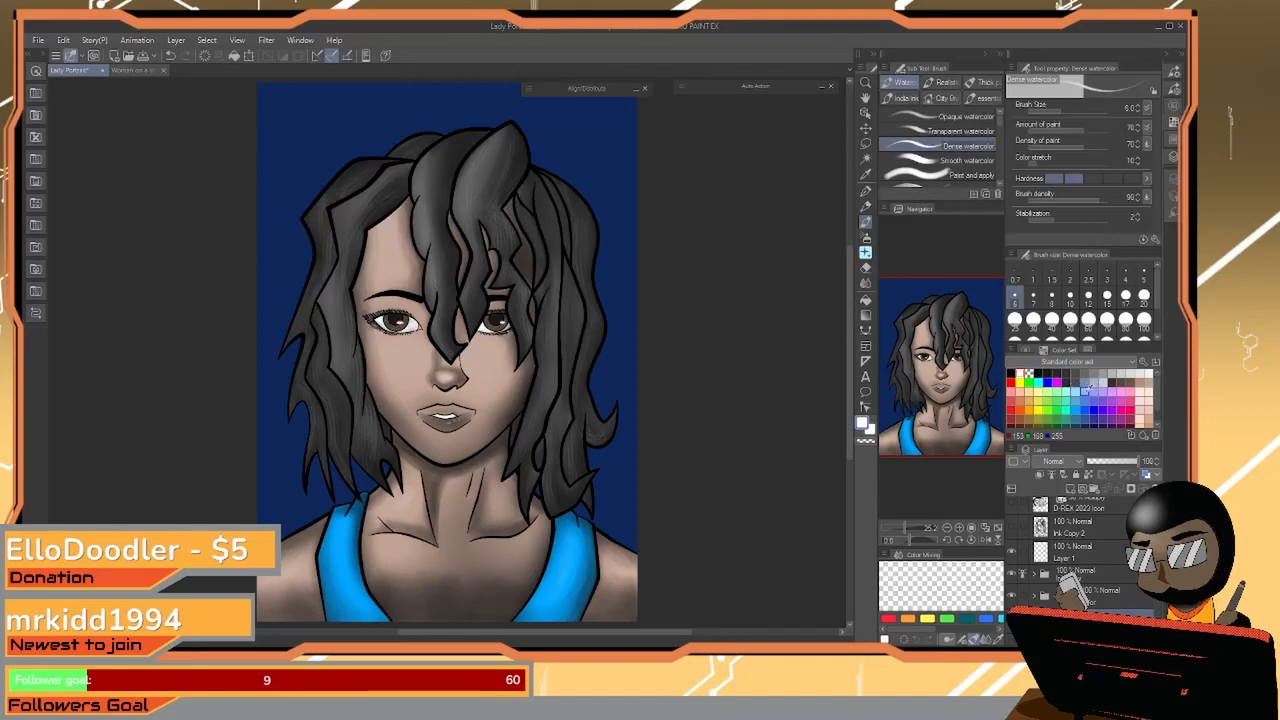
click(1080, 388)
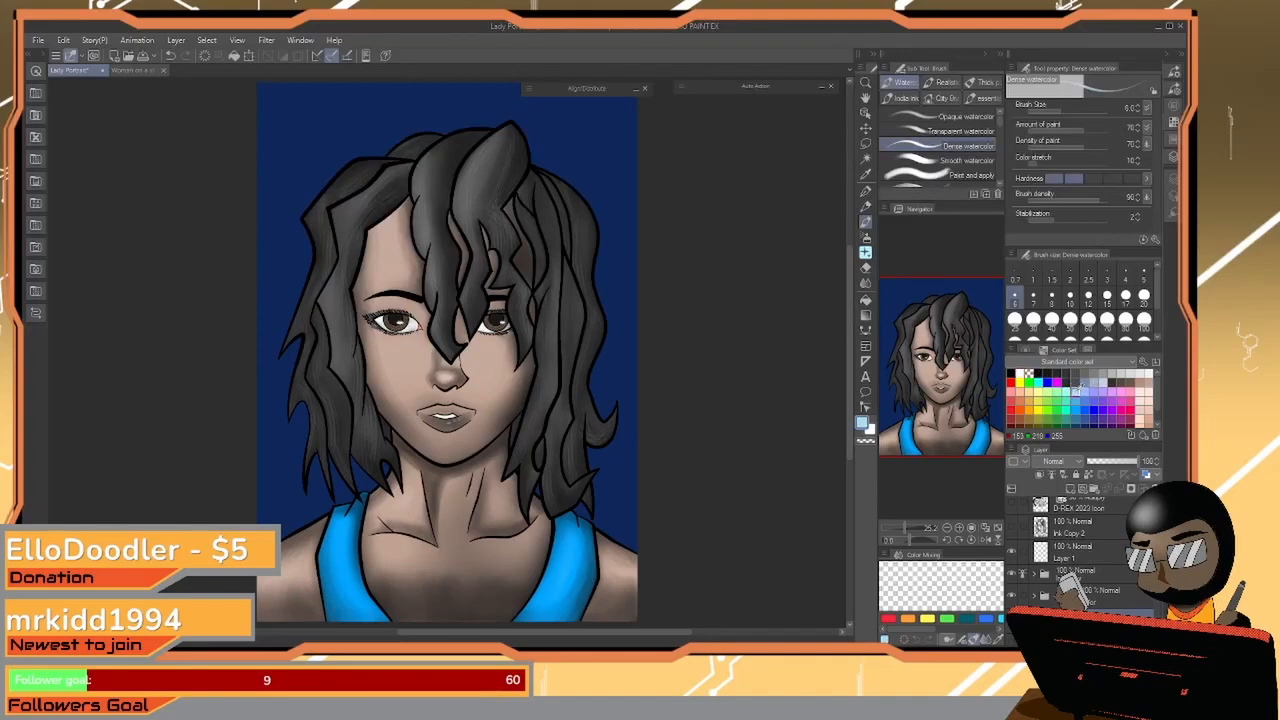
click(867, 144)
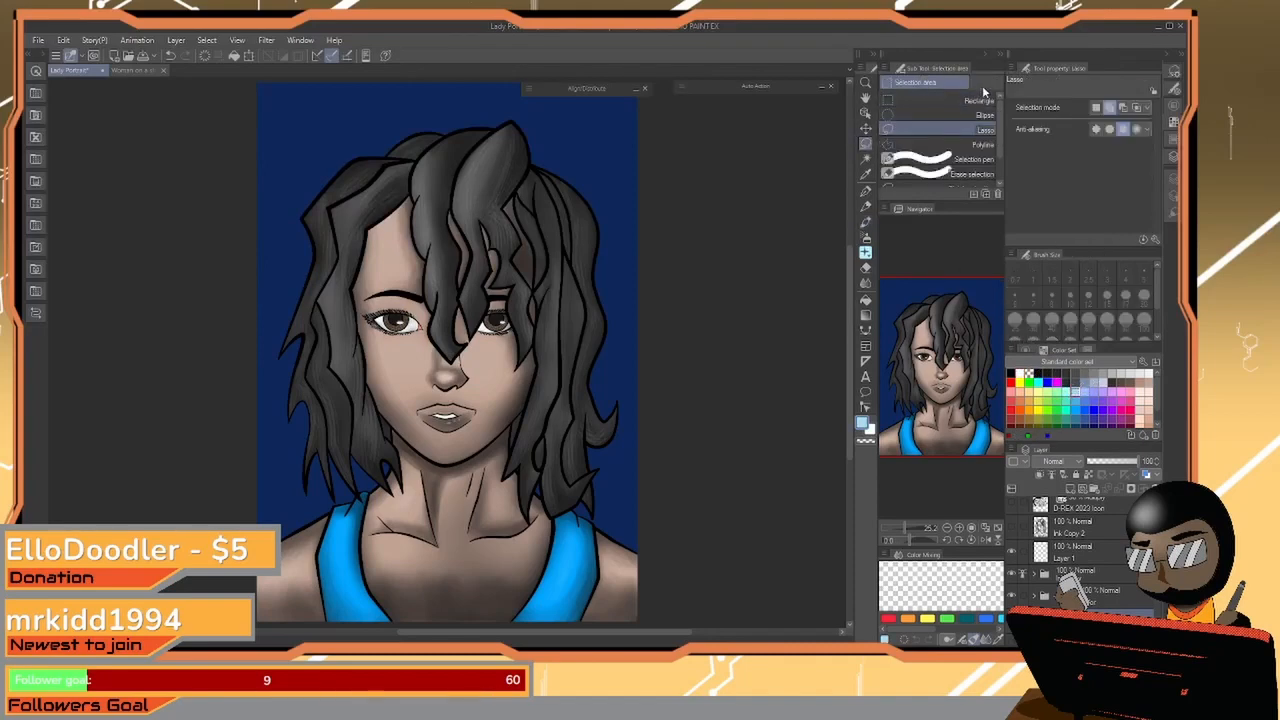
click(960, 145)
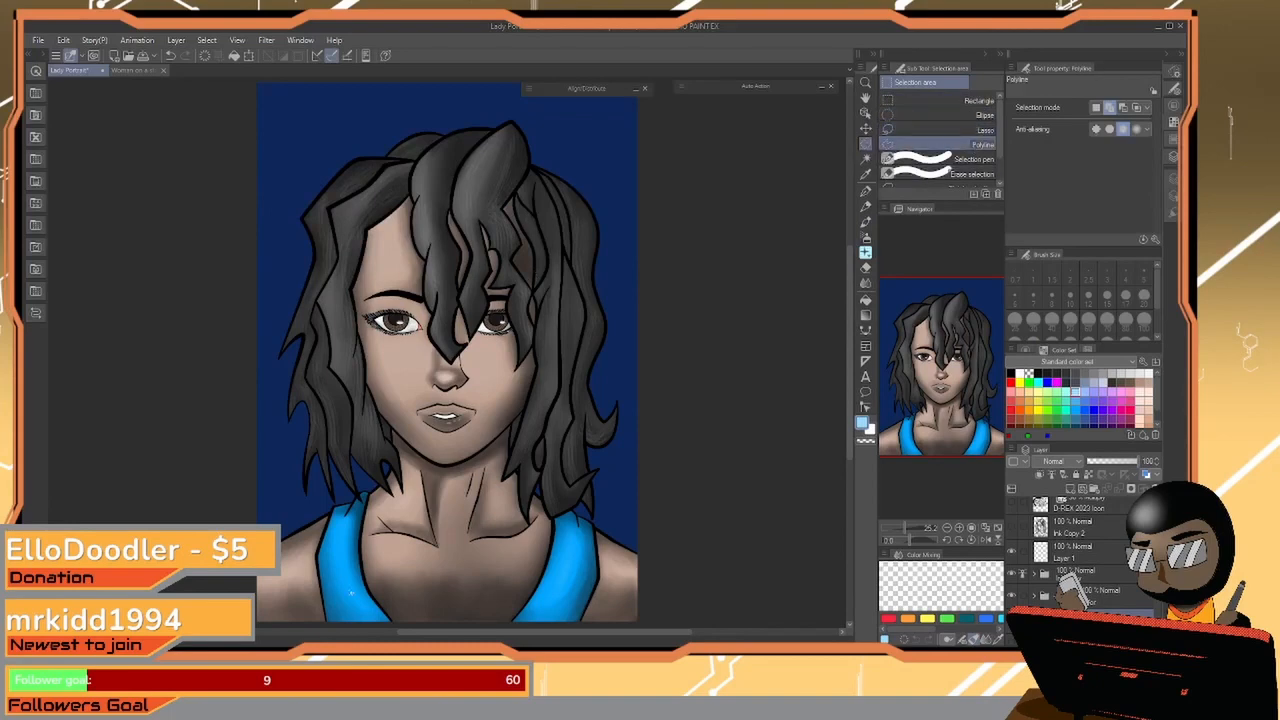
scroll(400, 436, down, 3)
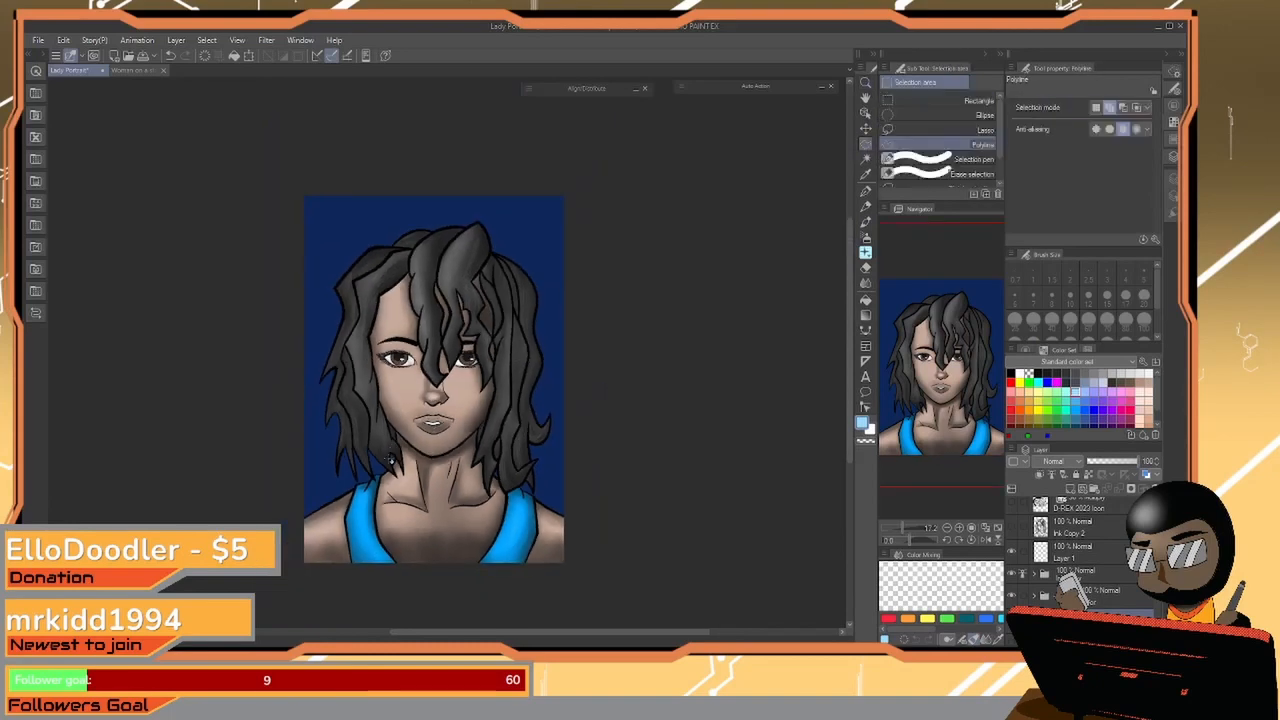
click(386, 578)
click(237, 387)
click(292, 250)
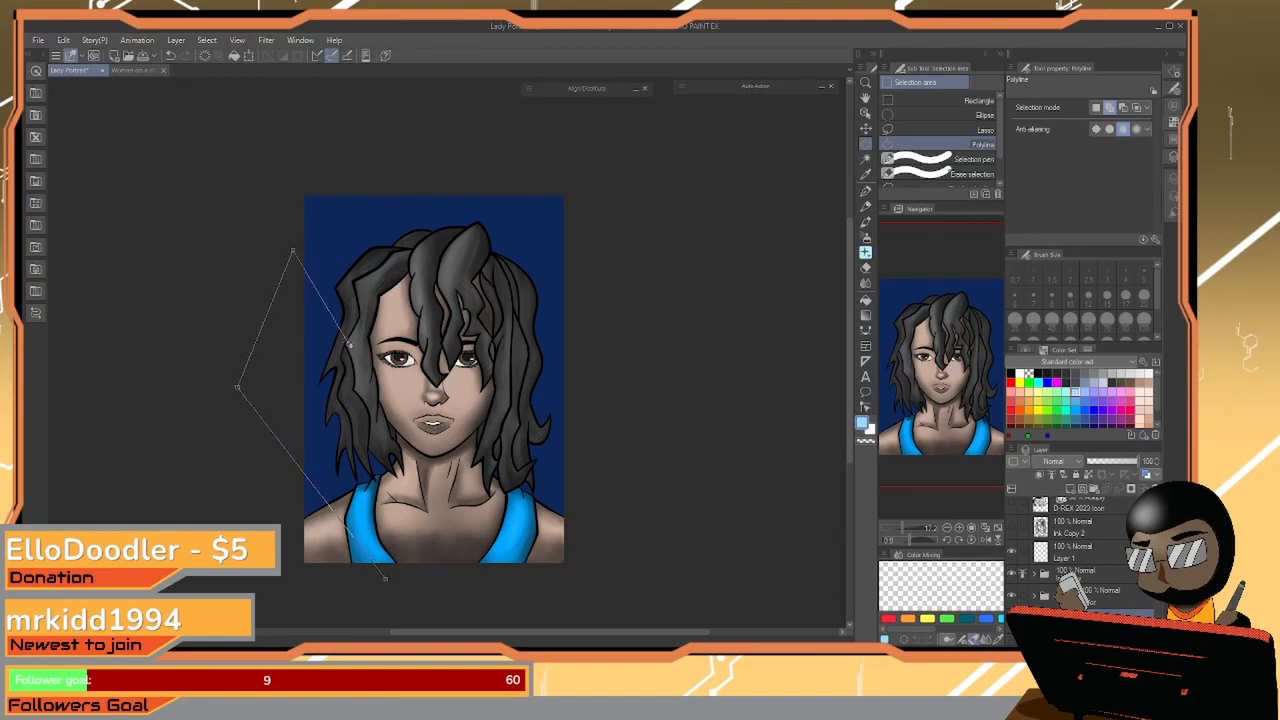
click(388, 580)
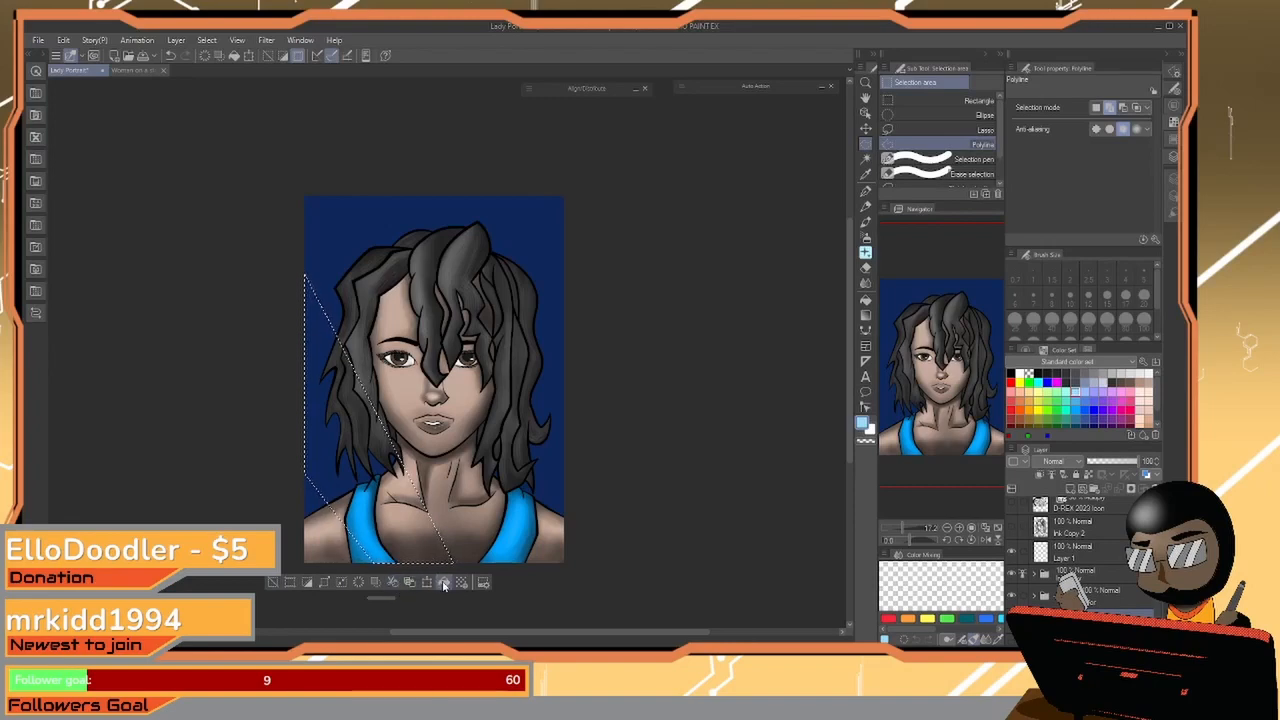
Fill the selected wedge with light blue and clear the selection
click(444, 582)
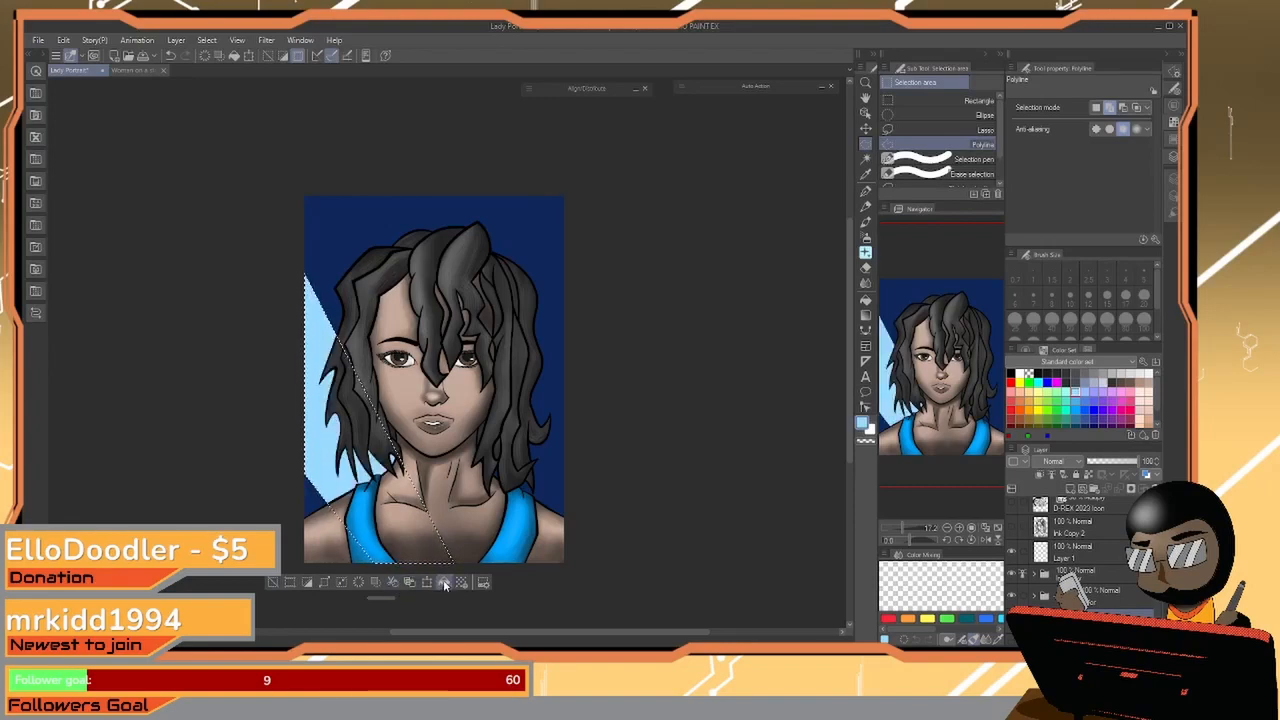
key(ctrl+z)
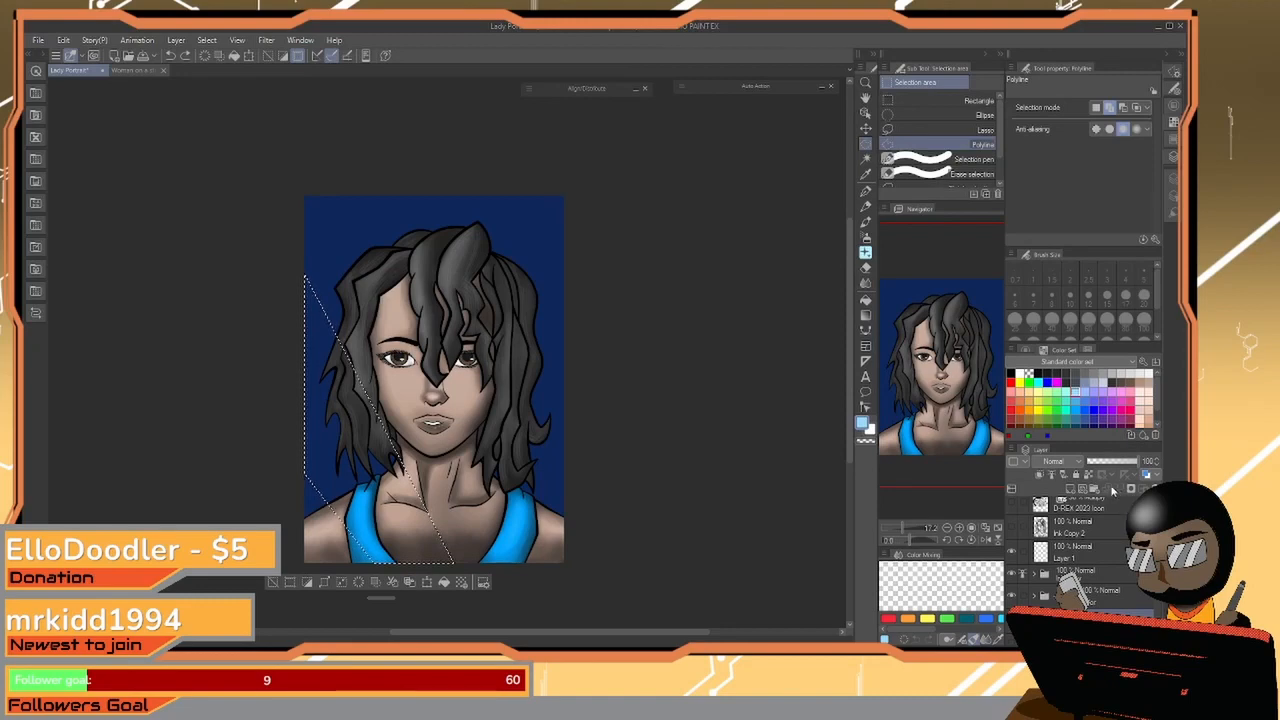
click(444, 583)
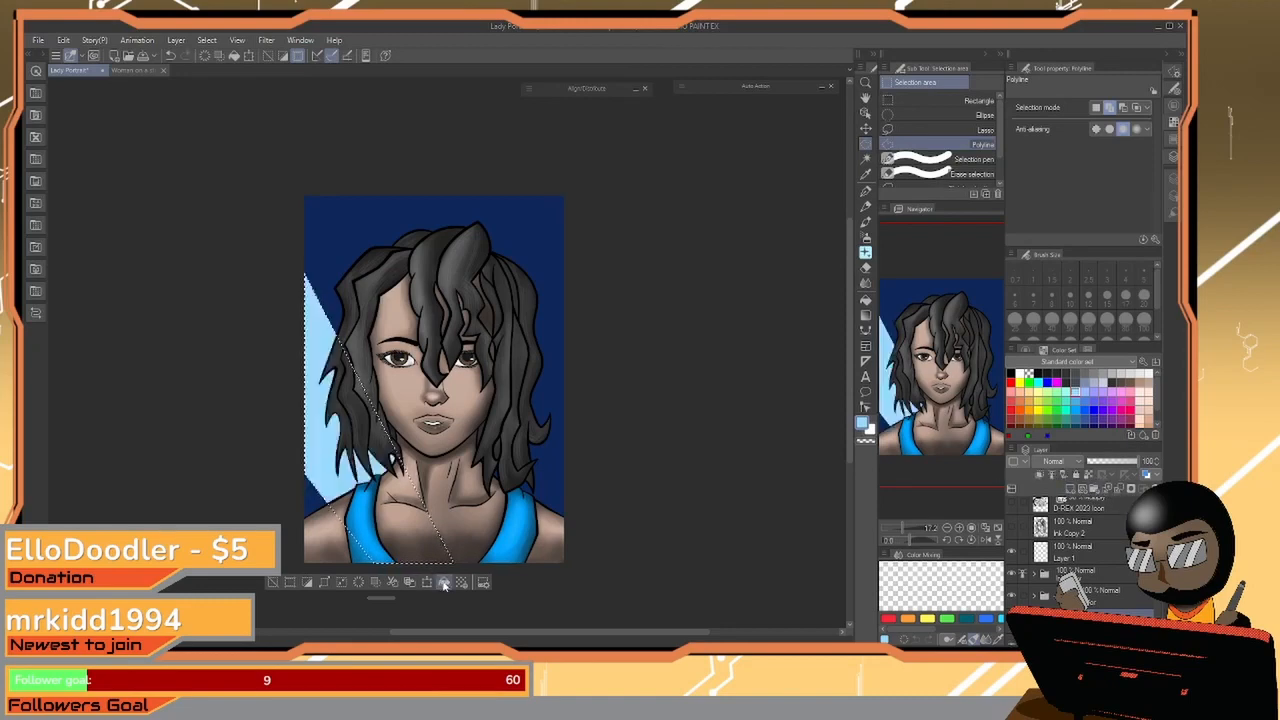
click(273, 582)
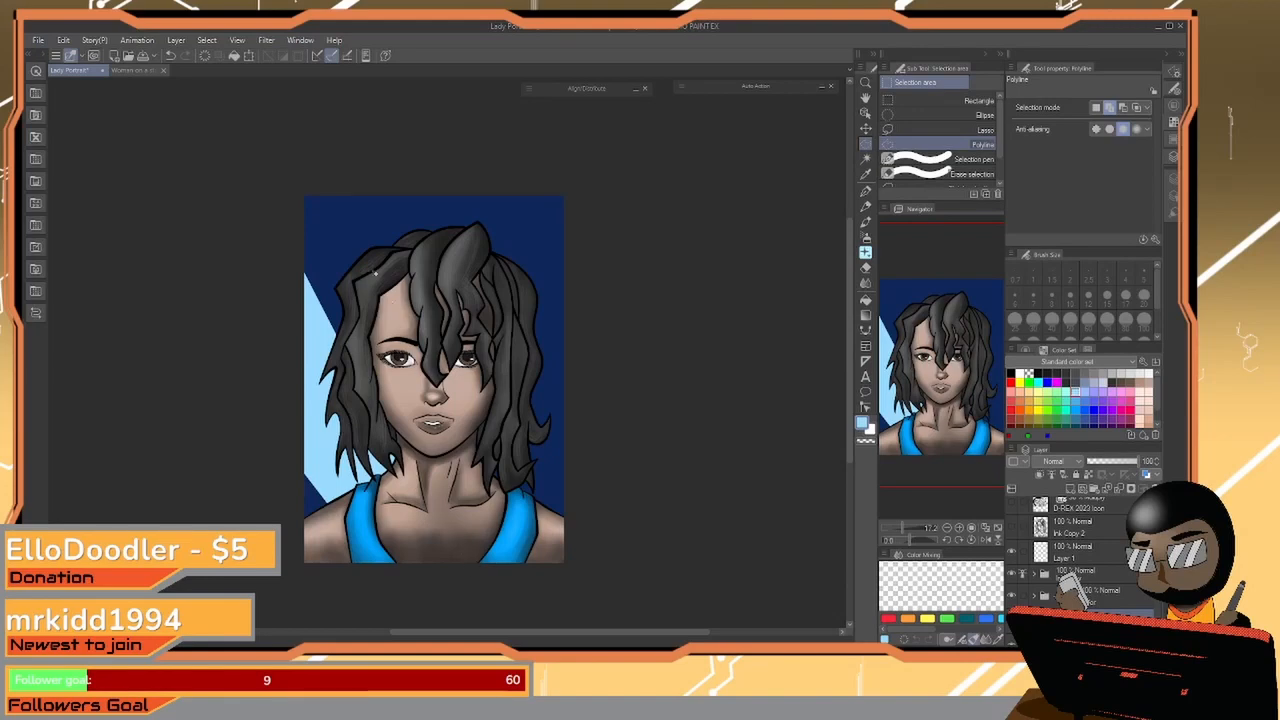
Select a wide diagonal band from the canvas's upper left to its lower right, fill it with light blue and deselect
click(294, 183)
click(498, 613)
click(565, 598)
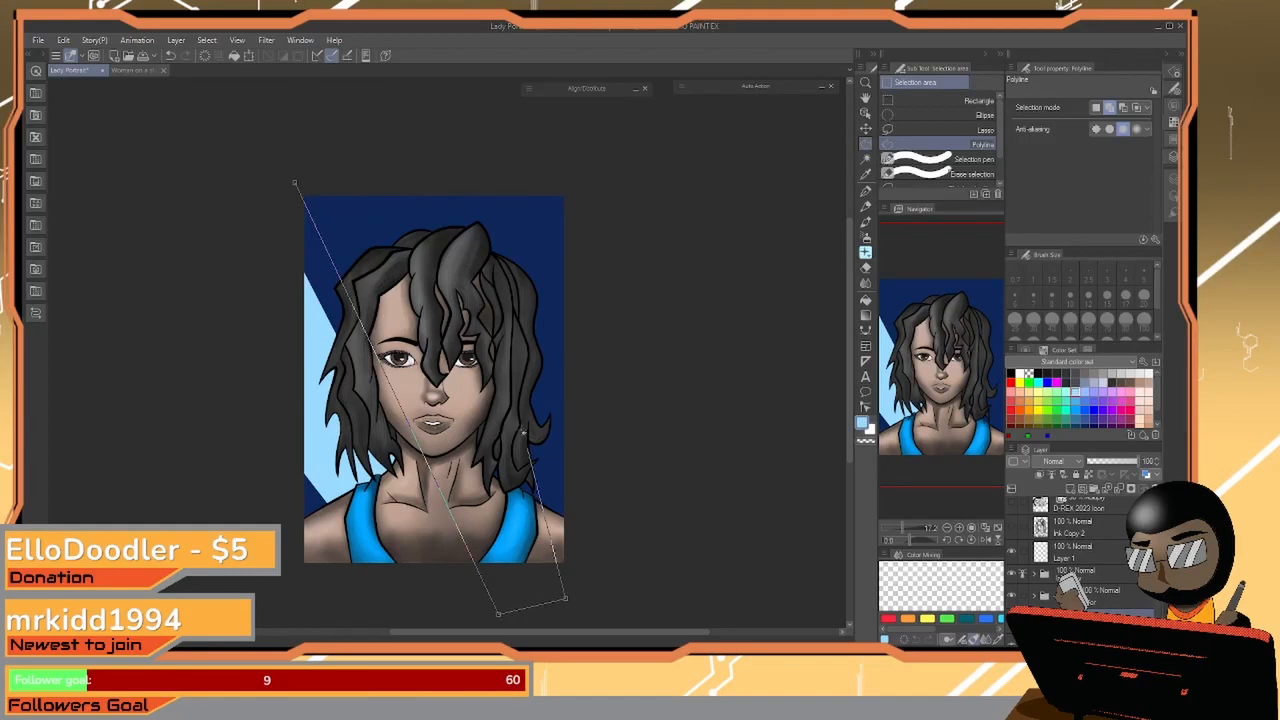
click(410, 148)
click(295, 183)
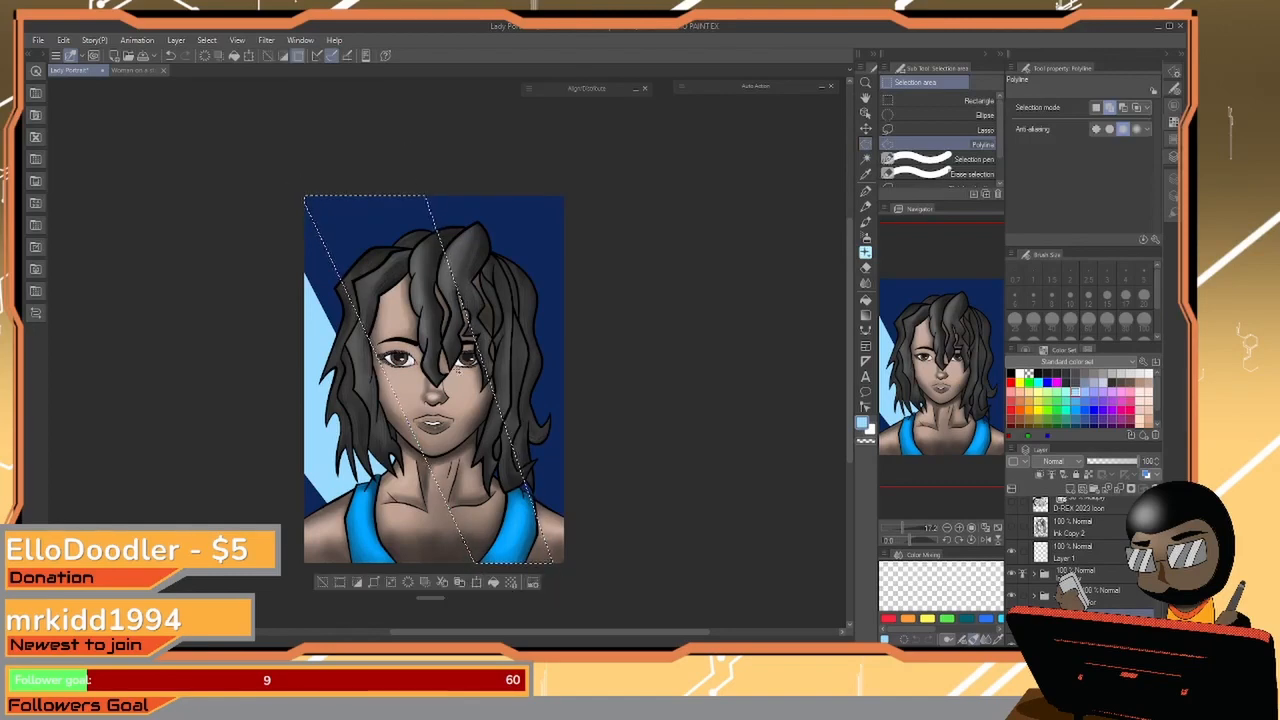
click(492, 581)
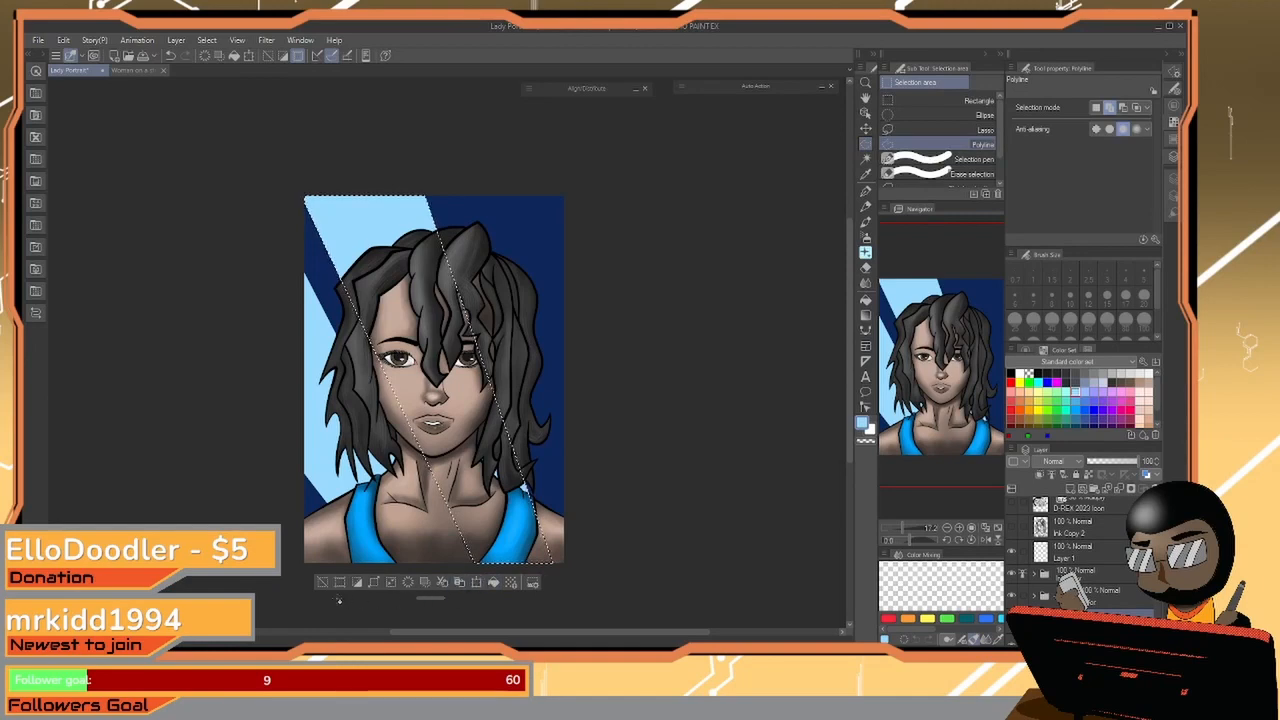
click(322, 582)
Select a wide diagonal band from the canvas's upper right to its lower left, fill it with light blue and deselect
click(575, 189)
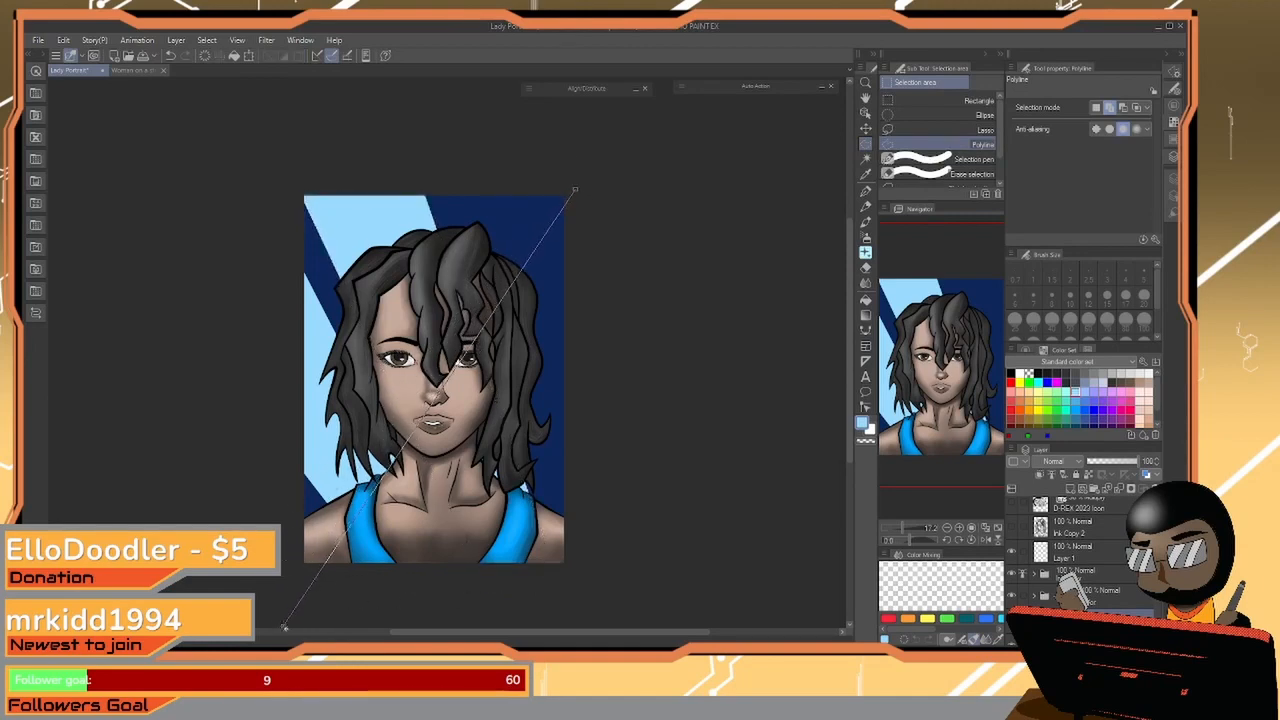
key(Escape)
click(564, 183)
click(263, 578)
click(428, 585)
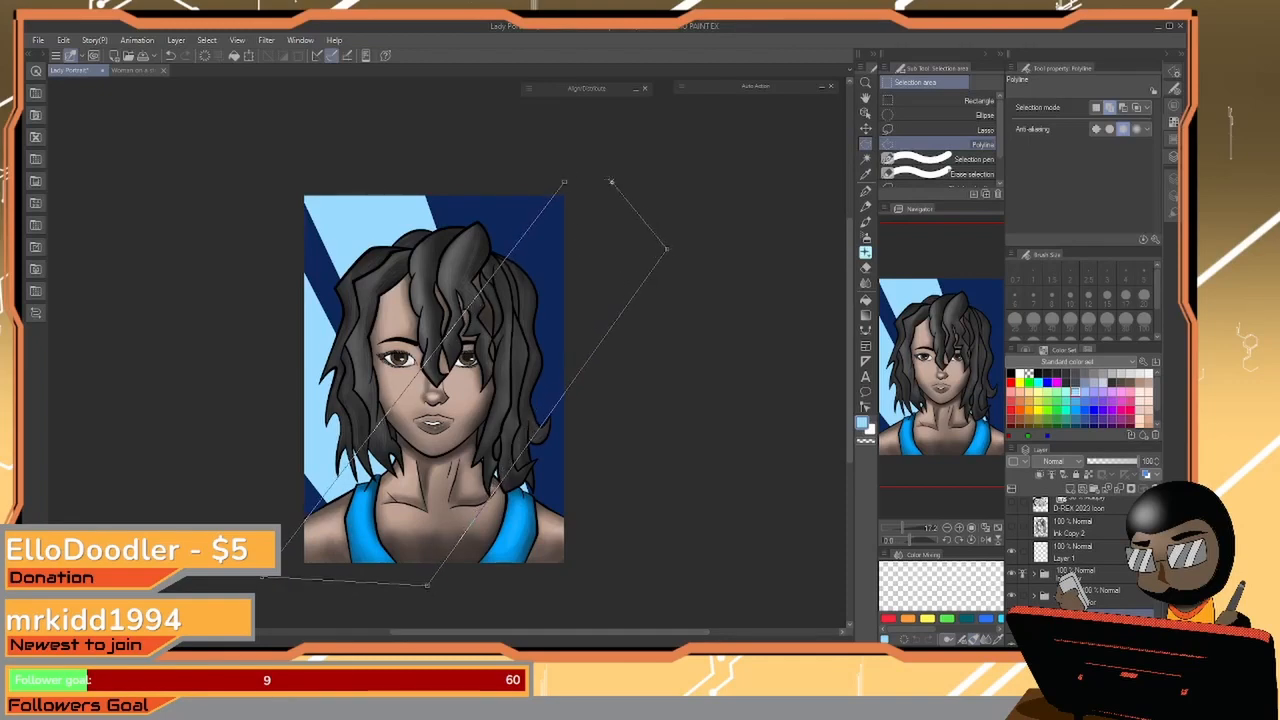
click(565, 183)
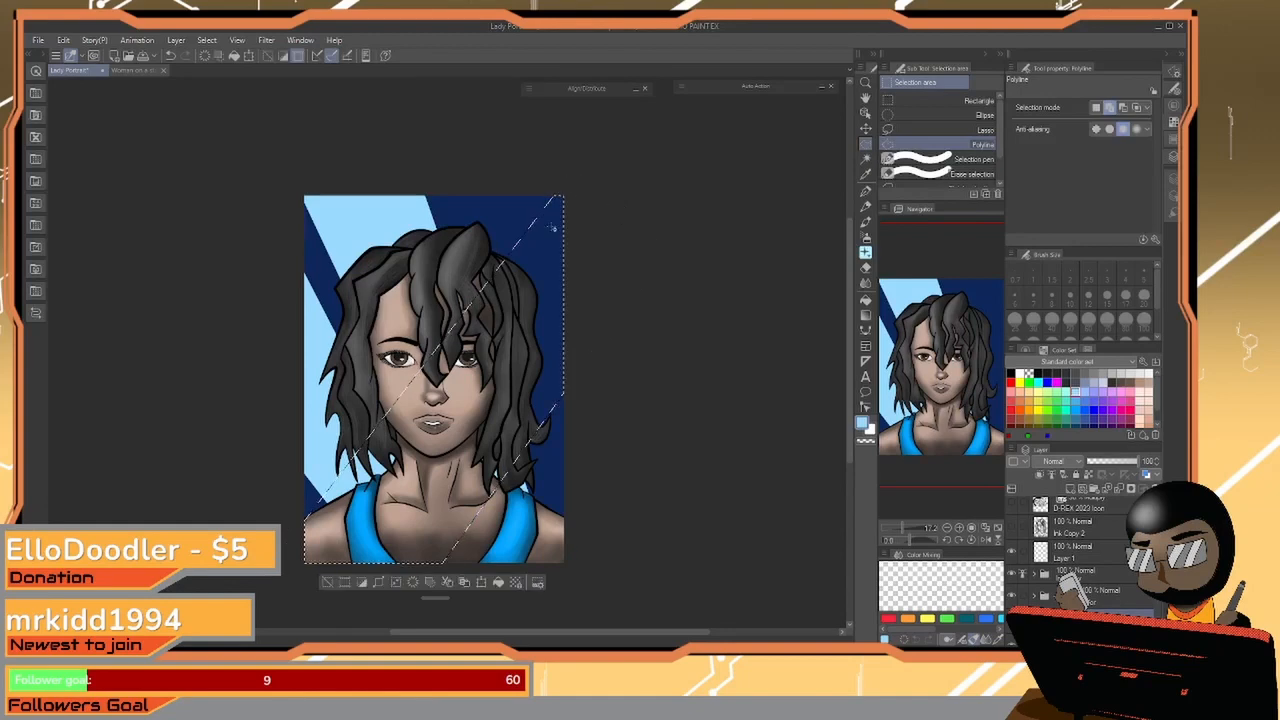
click(498, 582)
click(327, 583)
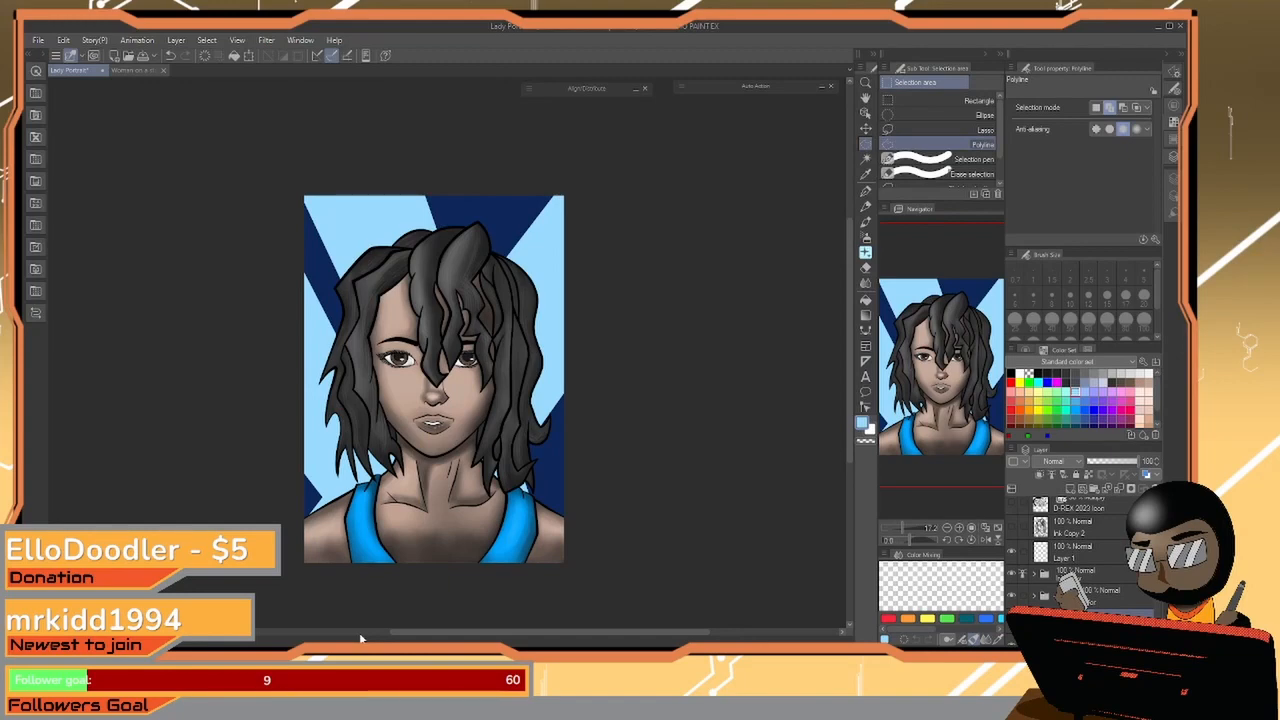
Fill the middle of the dark gap above the hair with light blue using a polyline selection, leaving narrow dark stripes on both sides
click(448, 179)
click(460, 172)
click(449, 182)
click(433, 185)
click(458, 266)
click(488, 266)
click(548, 186)
click(433, 185)
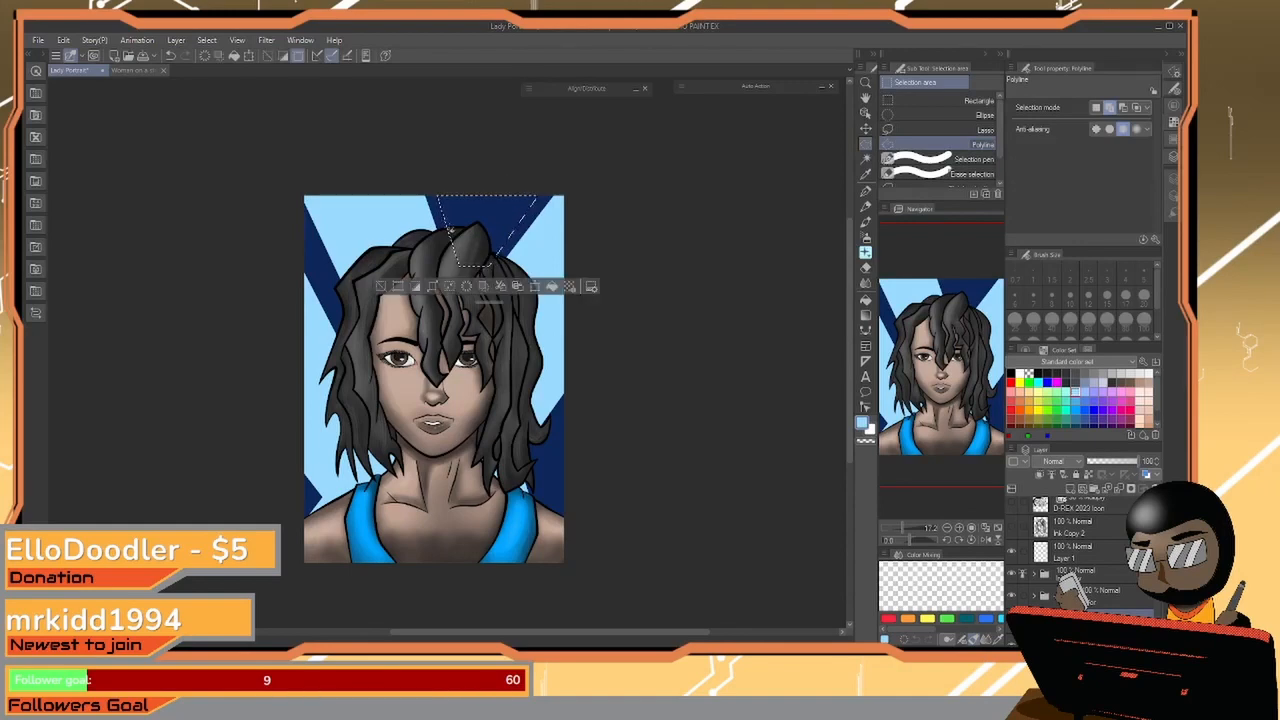
click(554, 287)
key(ctrl+d)
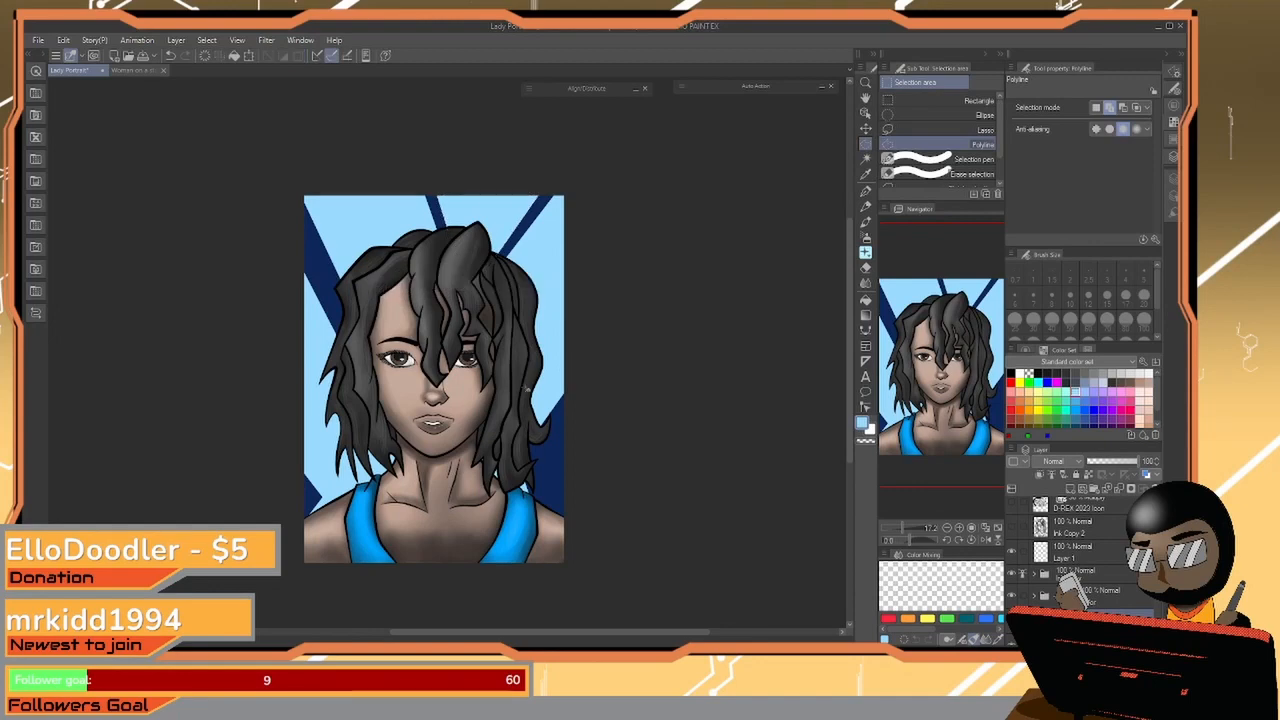
Fill most of the dark area above the shoulder at the canvas's right edge with light blue using a polyline selection, then deselect
click(578, 406)
click(498, 490)
click(545, 528)
click(582, 406)
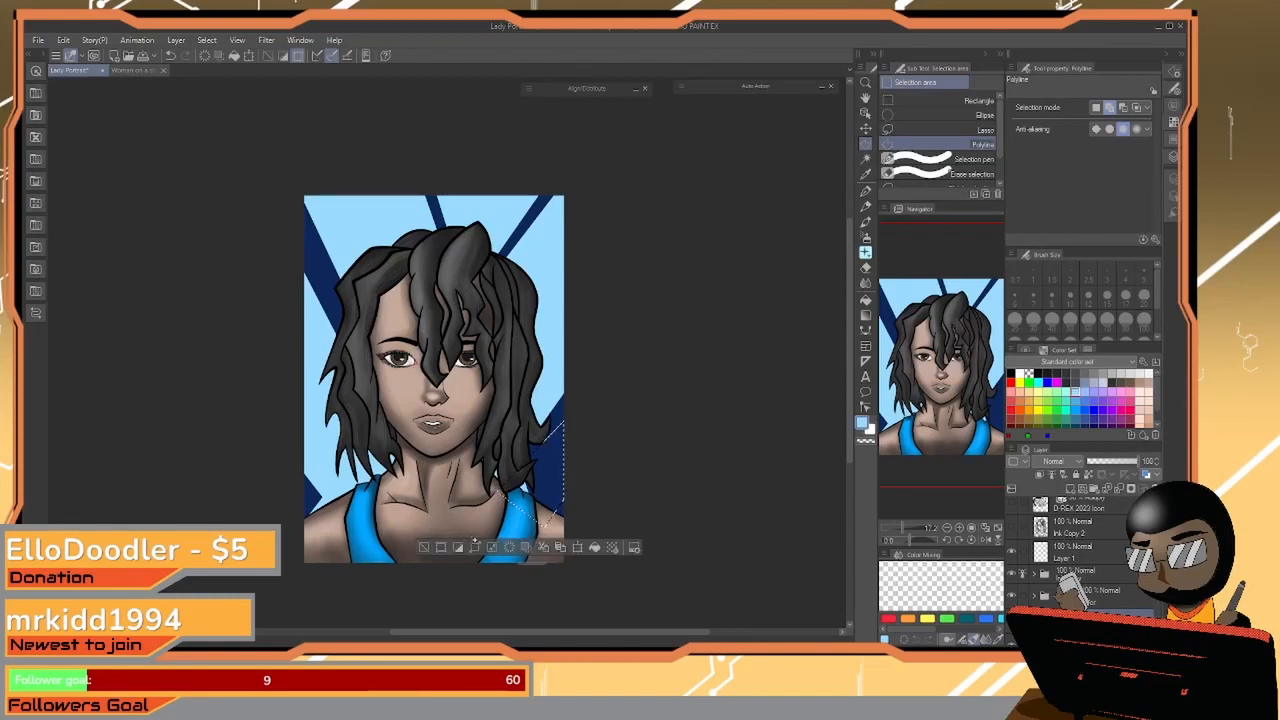
click(594, 549)
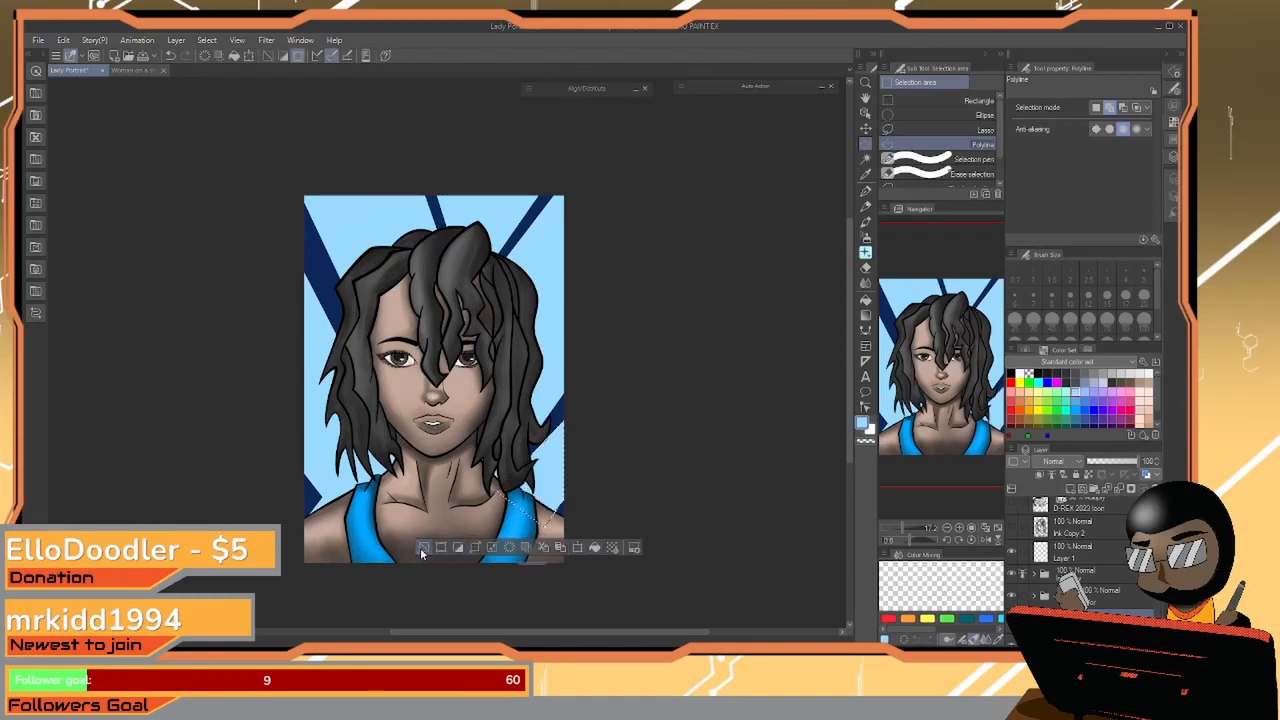
click(425, 548)
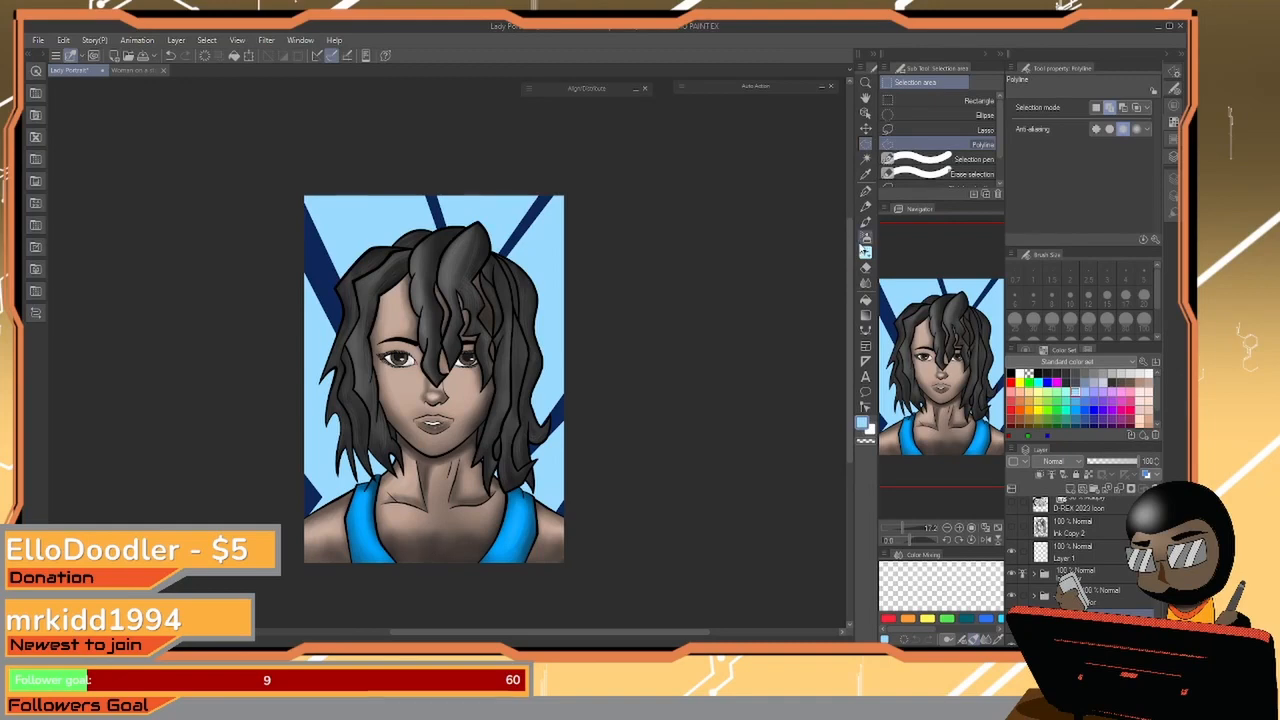
Set the Hard eraser to size 40 and erase a straight strip extending the dark stripe down to the shoulder on the canvas's left side
key(e)
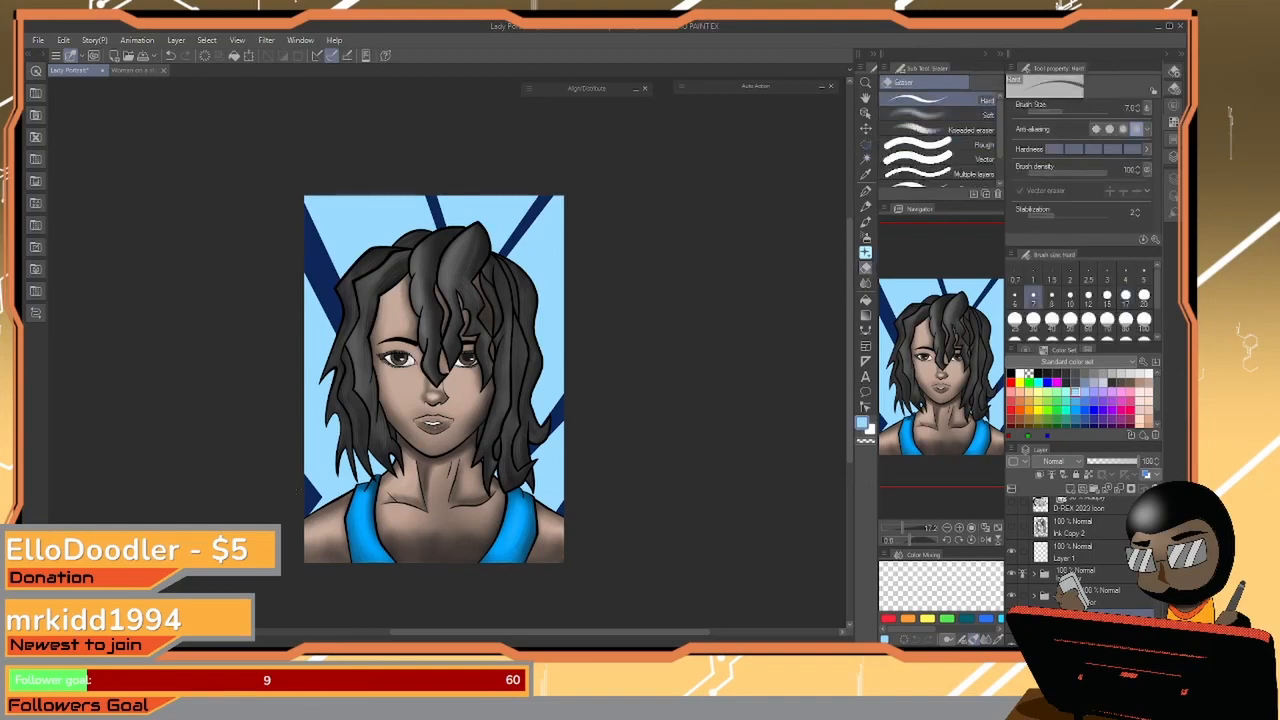
scroll(352, 492, up, 10)
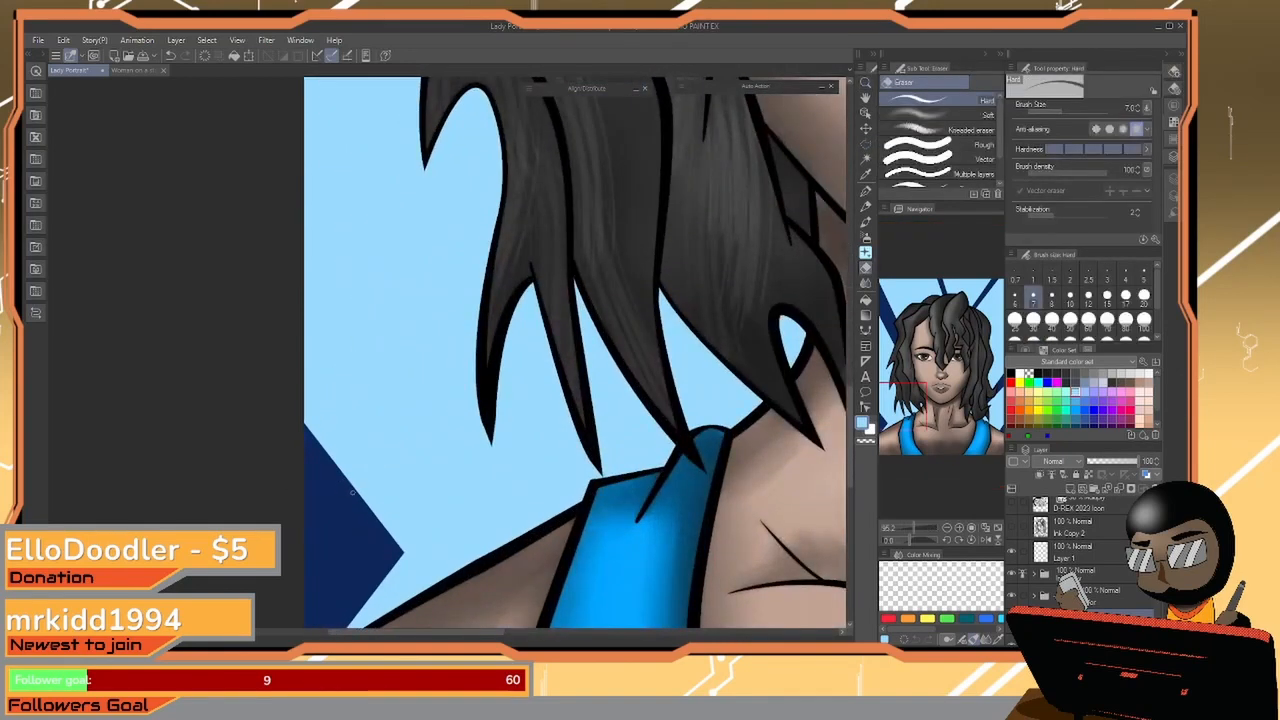
drag(352, 492, 310, 369)
key(bracketright)
key(bracketright)
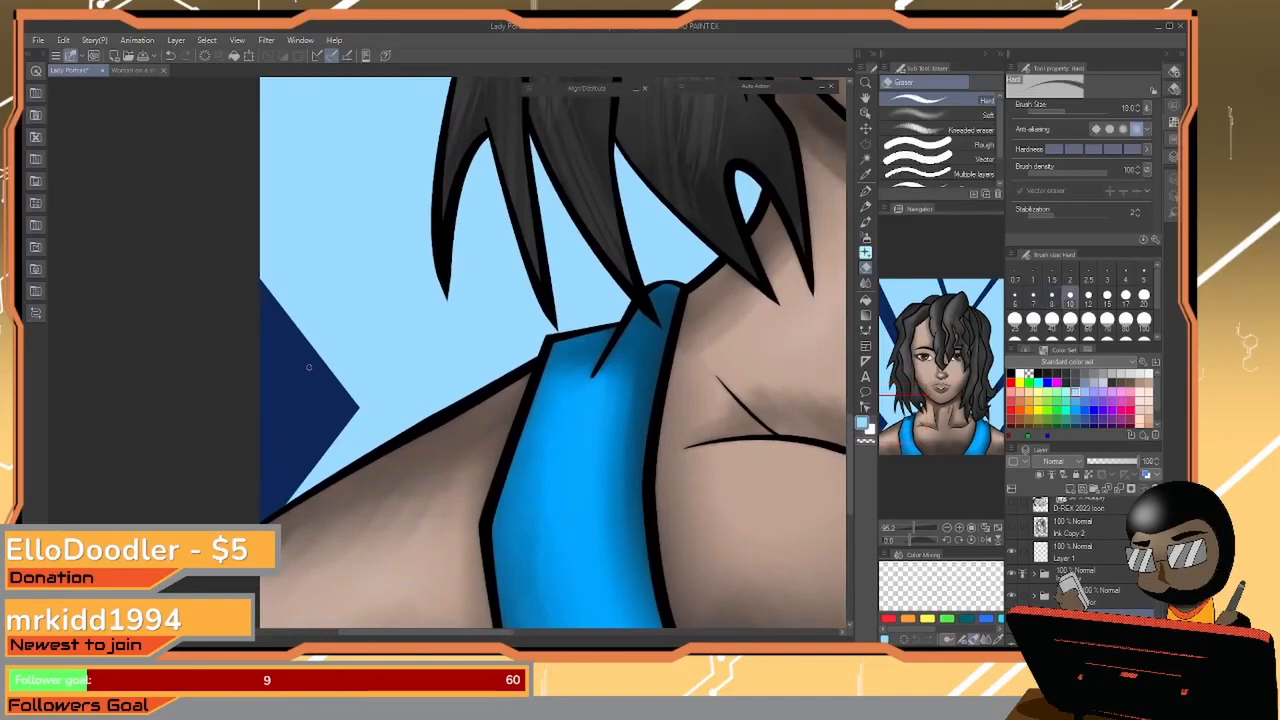
key(bracketright)
key(bracketright)
key(bracketright)
key(bracketright)
key(bracketright)
key(bracketright)
key(bracketright)
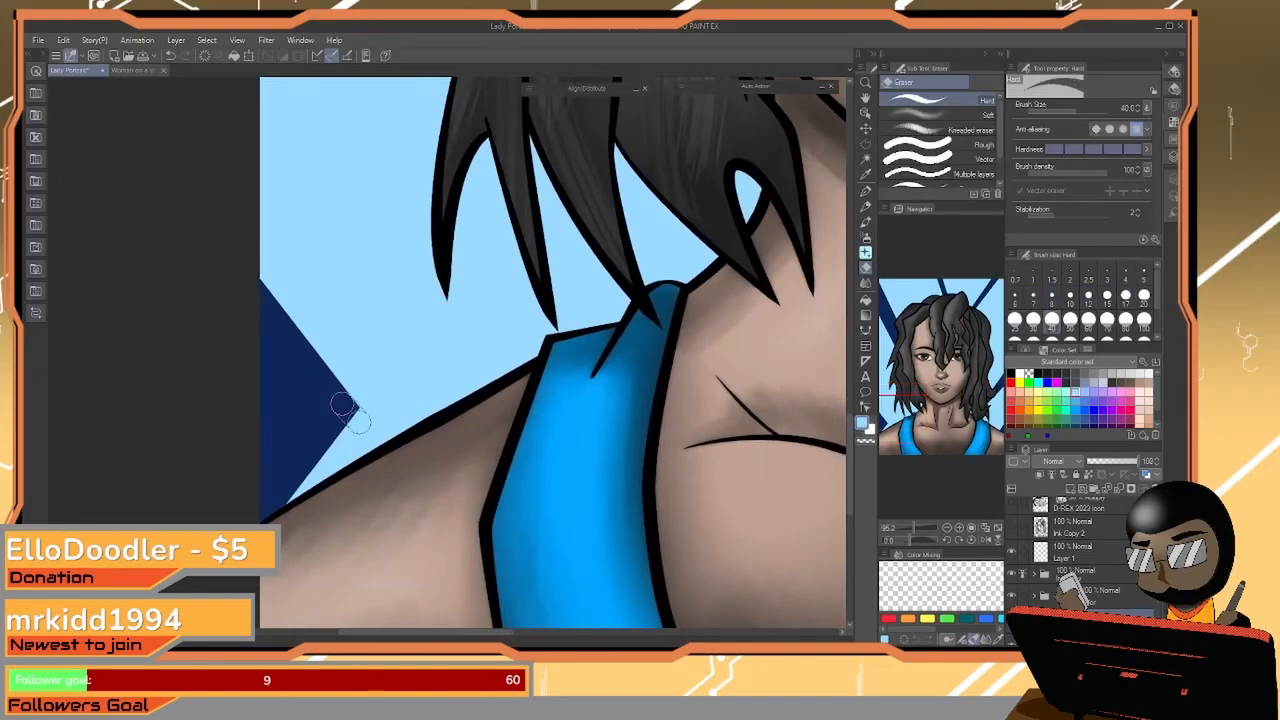
shift+click(432, 515)
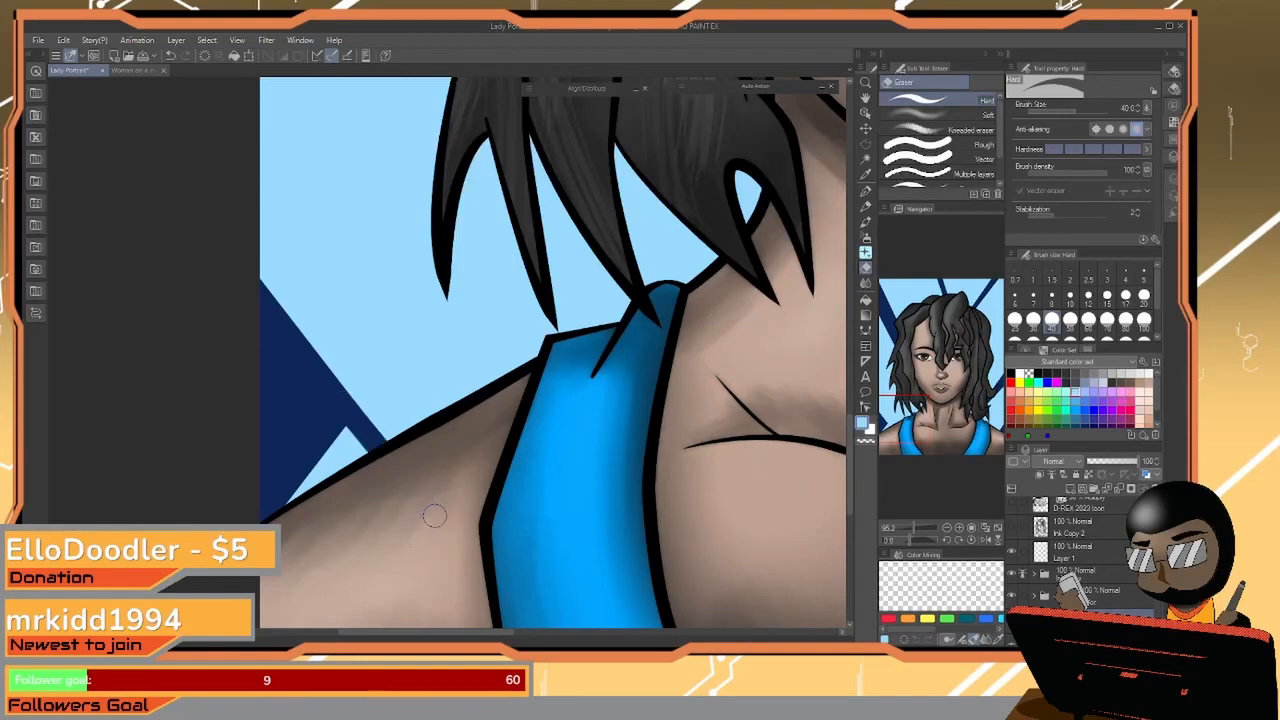
Erase the leftover light blue wedge above the shoulder so the dark blue stripe is solid down to the shoulder line
mouse_move(355, 440)
mouse_down()
mouse_move(372, 468)
mouse_move(322, 462)
mouse_move(340, 472)
mouse_up()
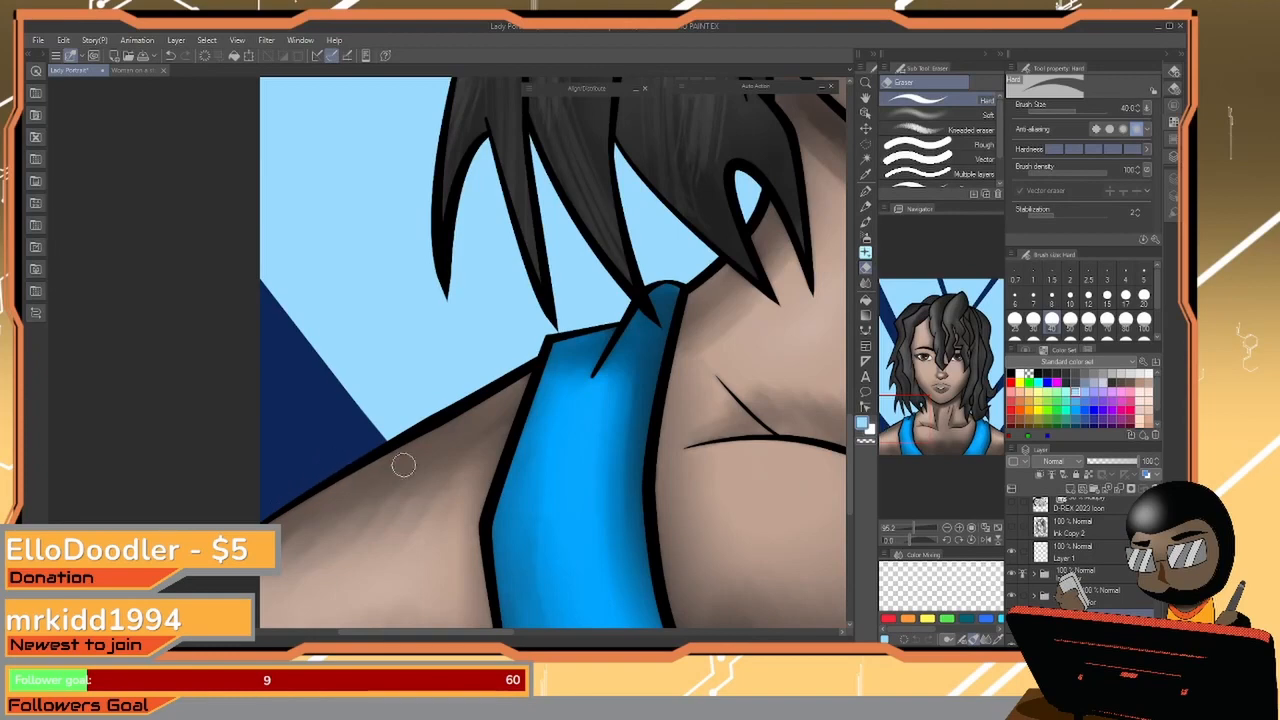
drag(532, 446, 477, 463)
drag(656, 429, 539, 473)
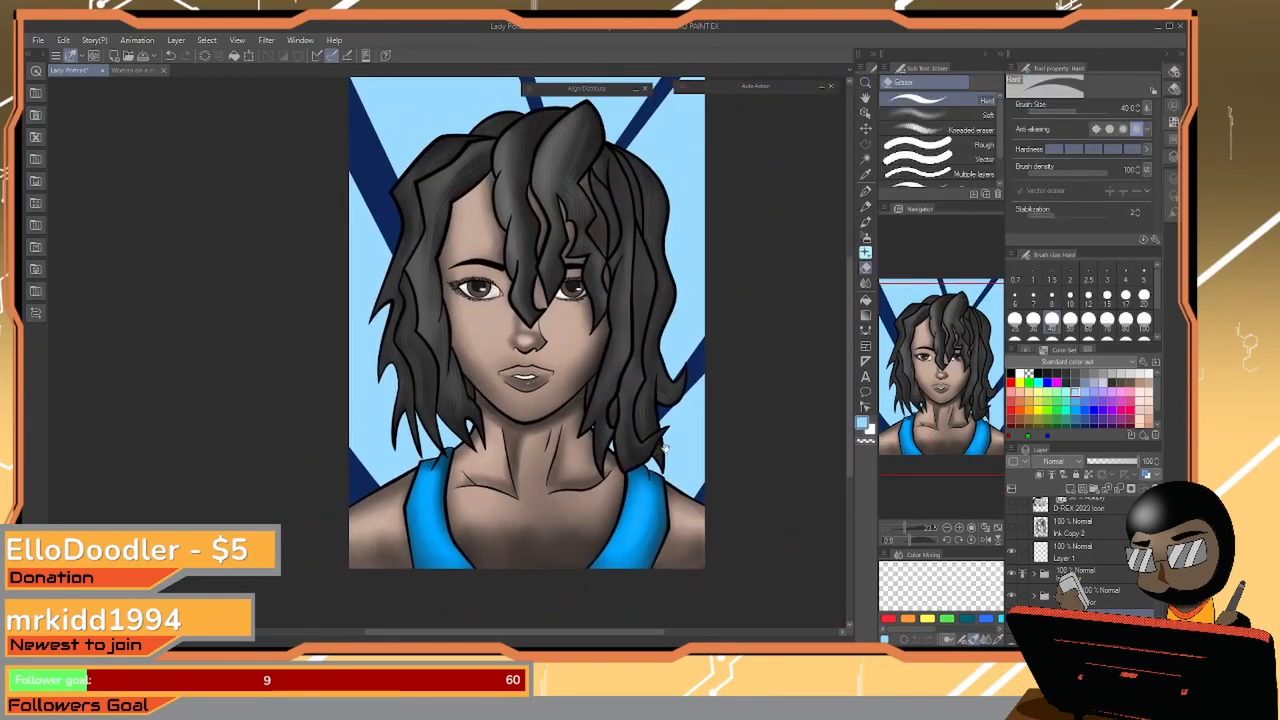
drag(695, 437, 615, 534)
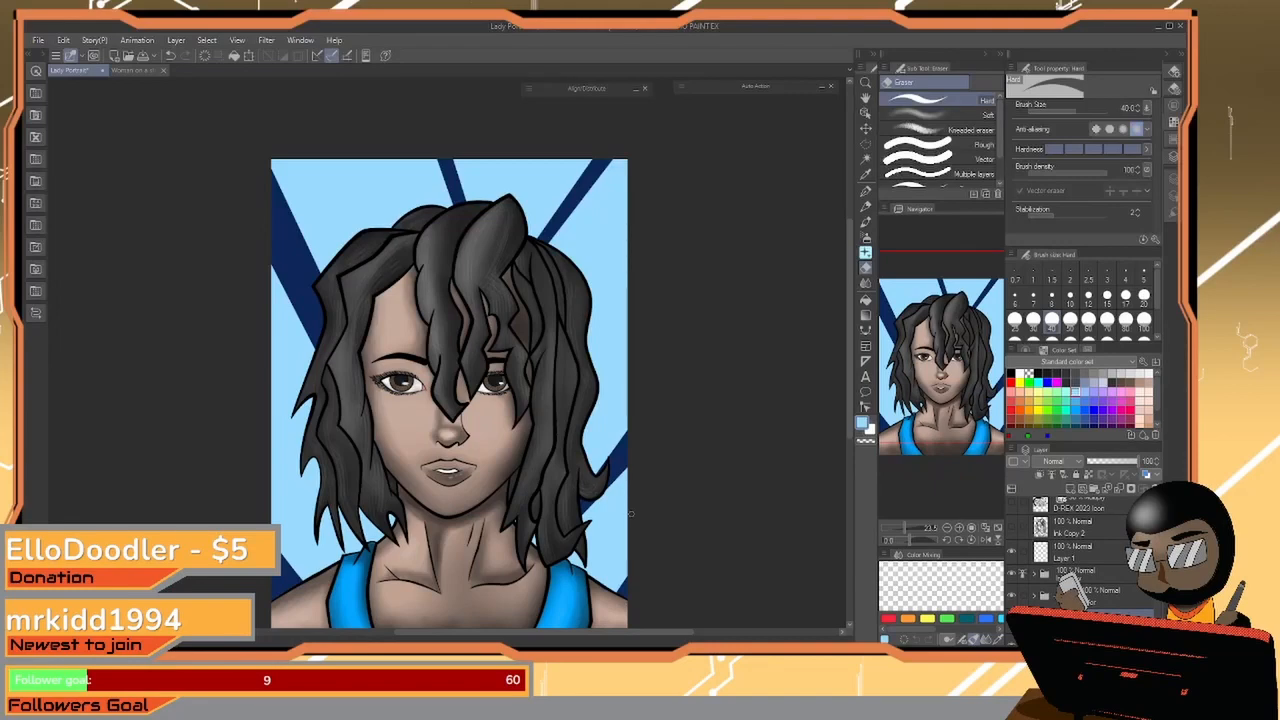
Try the Multiply, Overlay and Soft light blending modes on the light blue shapes layer, then set it back to Normal
click(1062, 462)
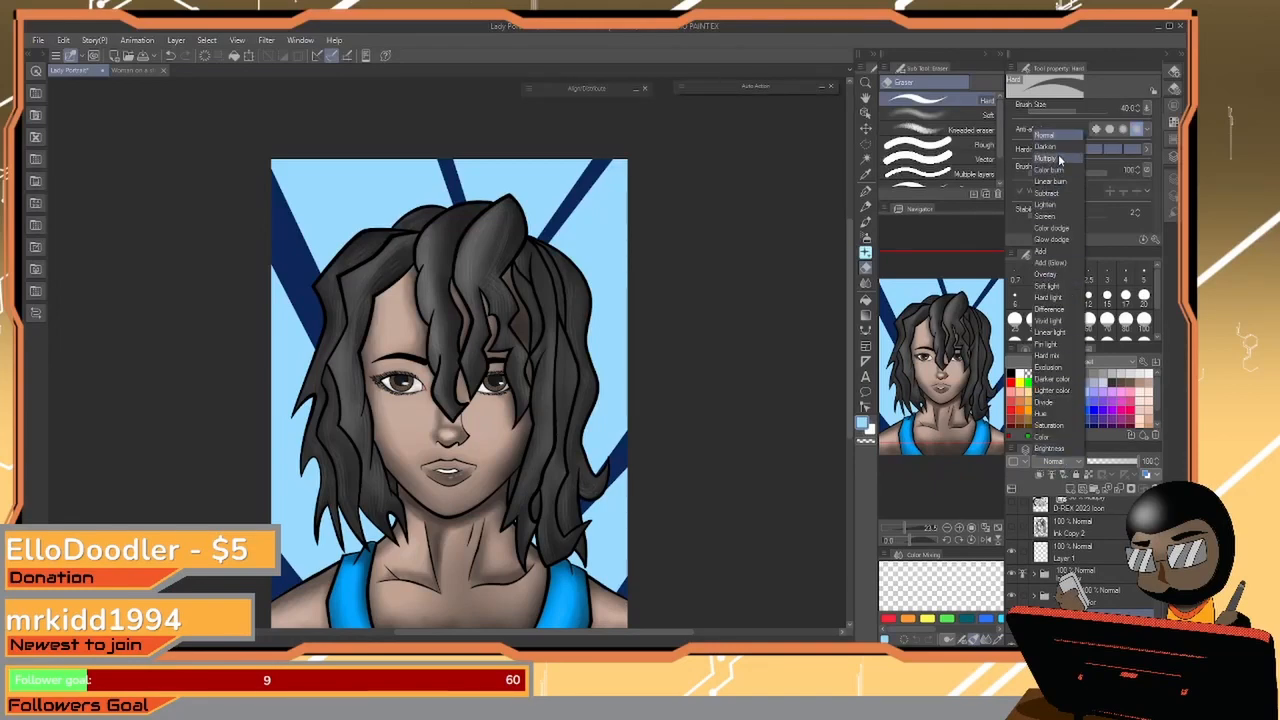
click(1062, 172)
click(1062, 462)
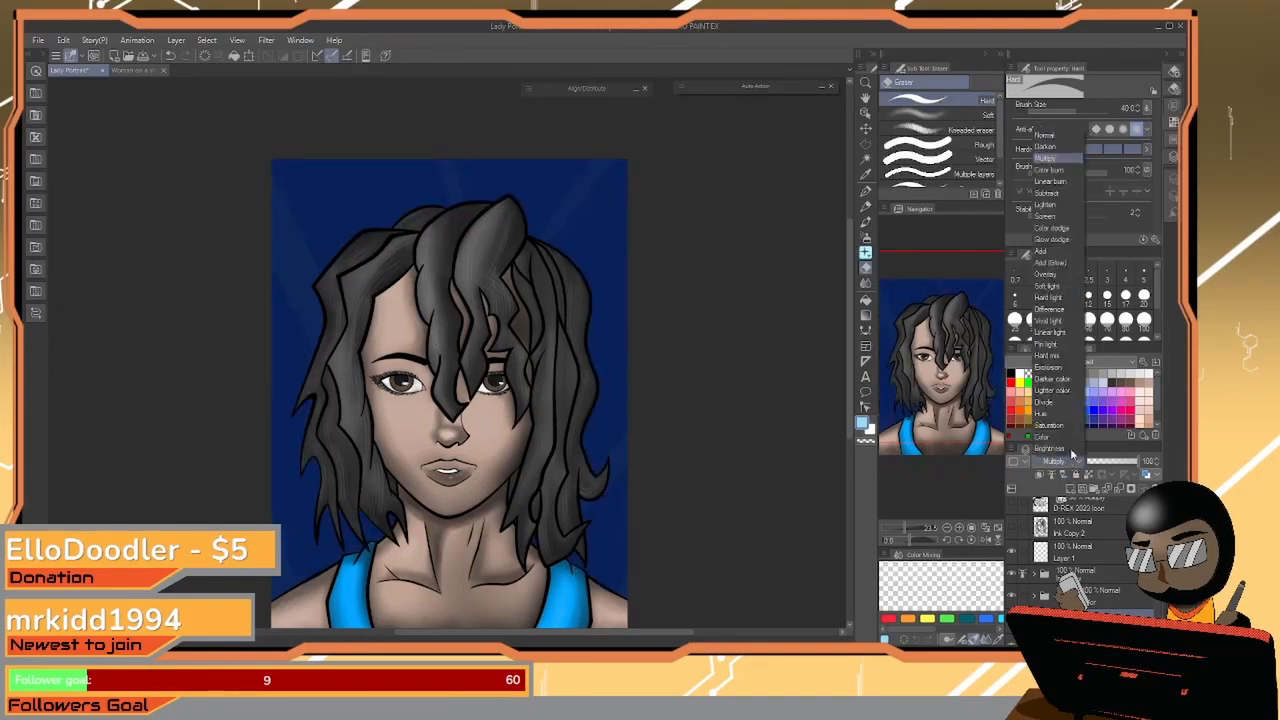
click(1057, 275)
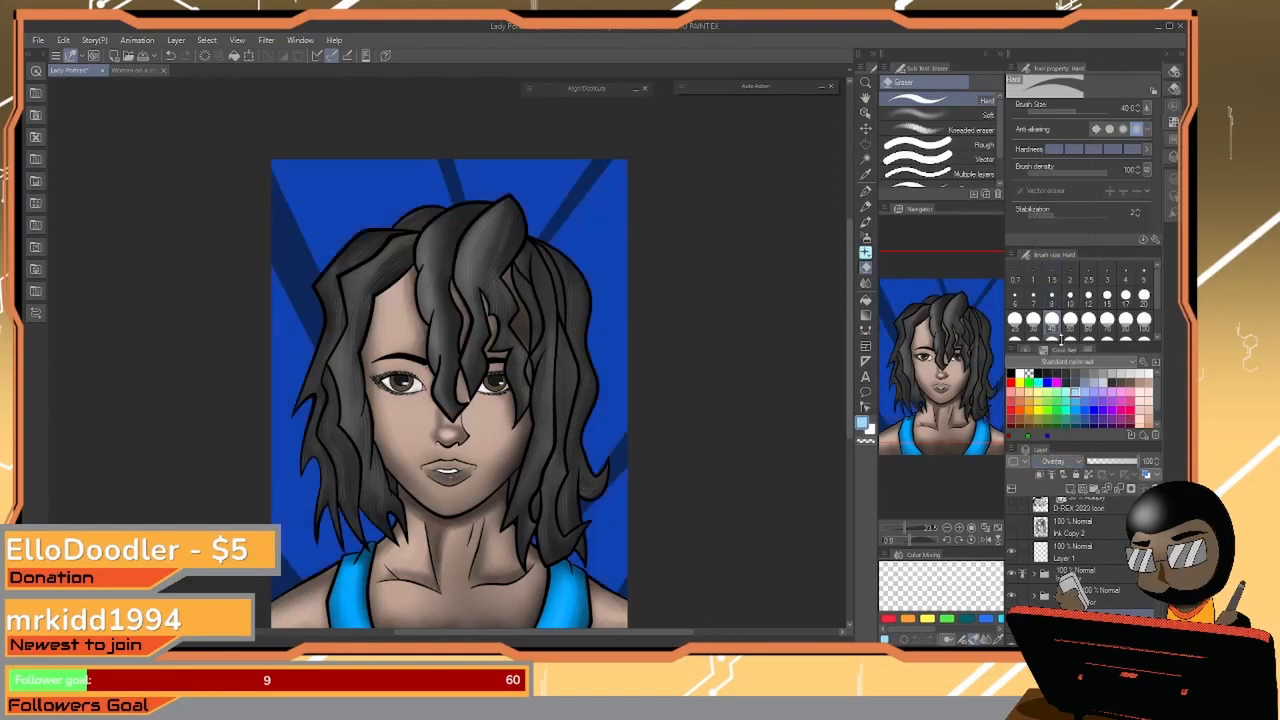
click(1075, 466)
click(1060, 290)
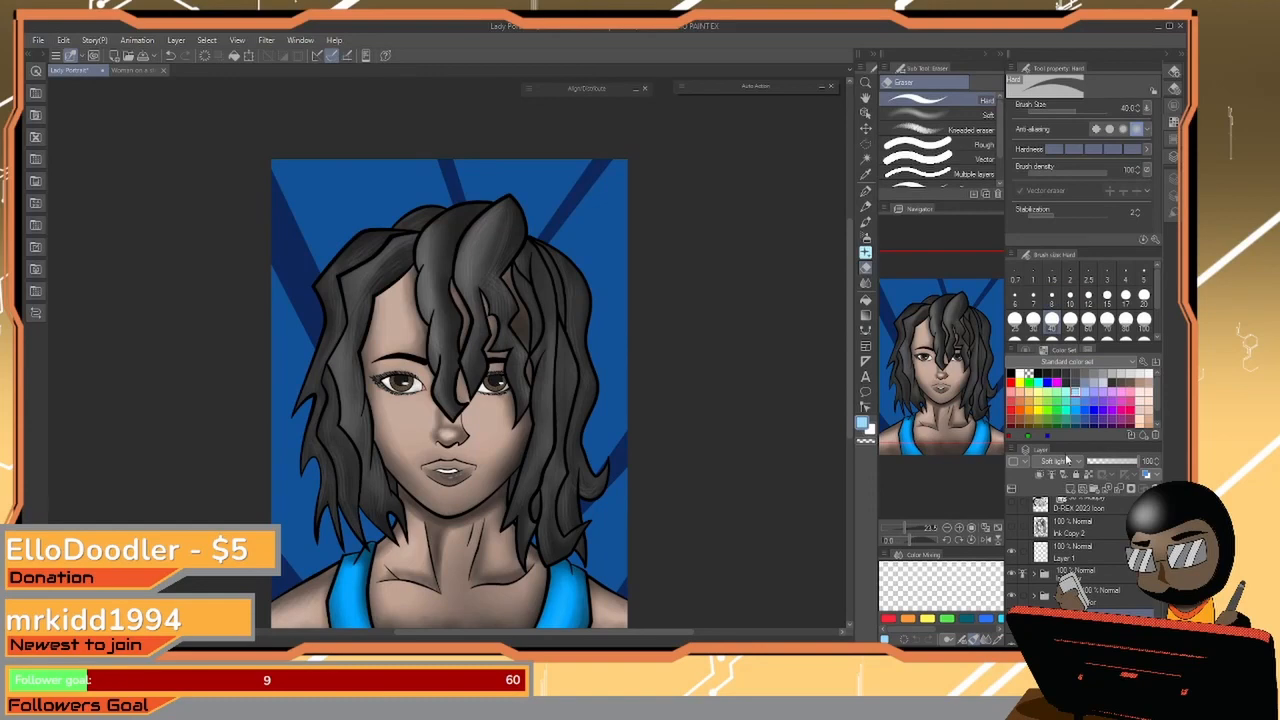
click(1065, 466)
click(1055, 160)
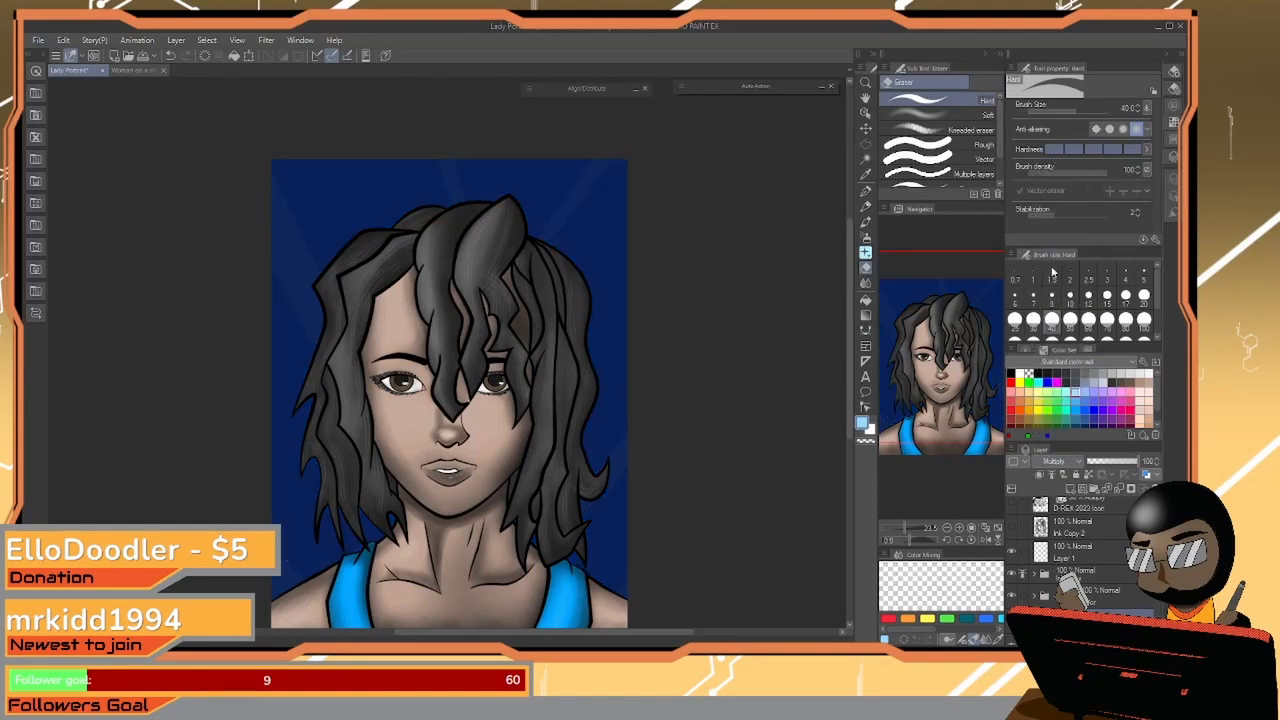
click(1055, 463)
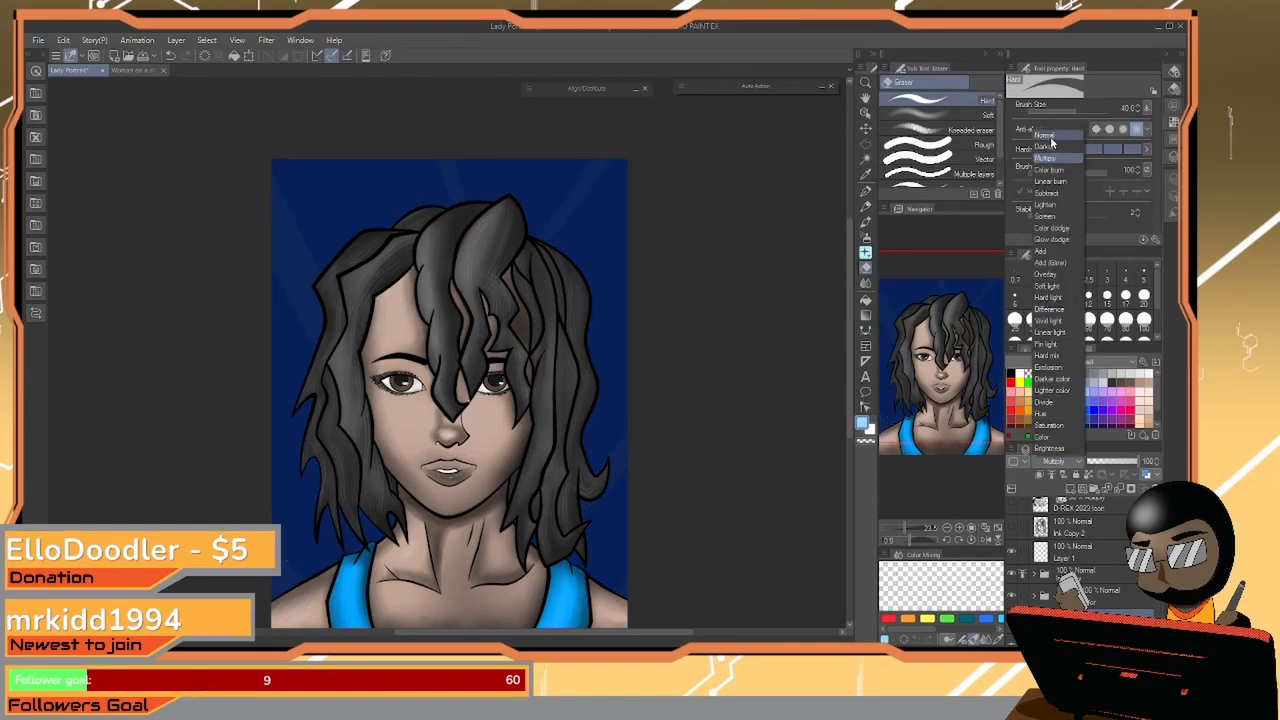
click(1055, 140)
Set the light blue shapes layer's opacity to 40% and fit the whole portrait in view
mouse_move(1130, 463)
mouse_down()
mouse_move(1100, 463)
mouse_move(1155, 460)
mouse_up()
click(1157, 459)
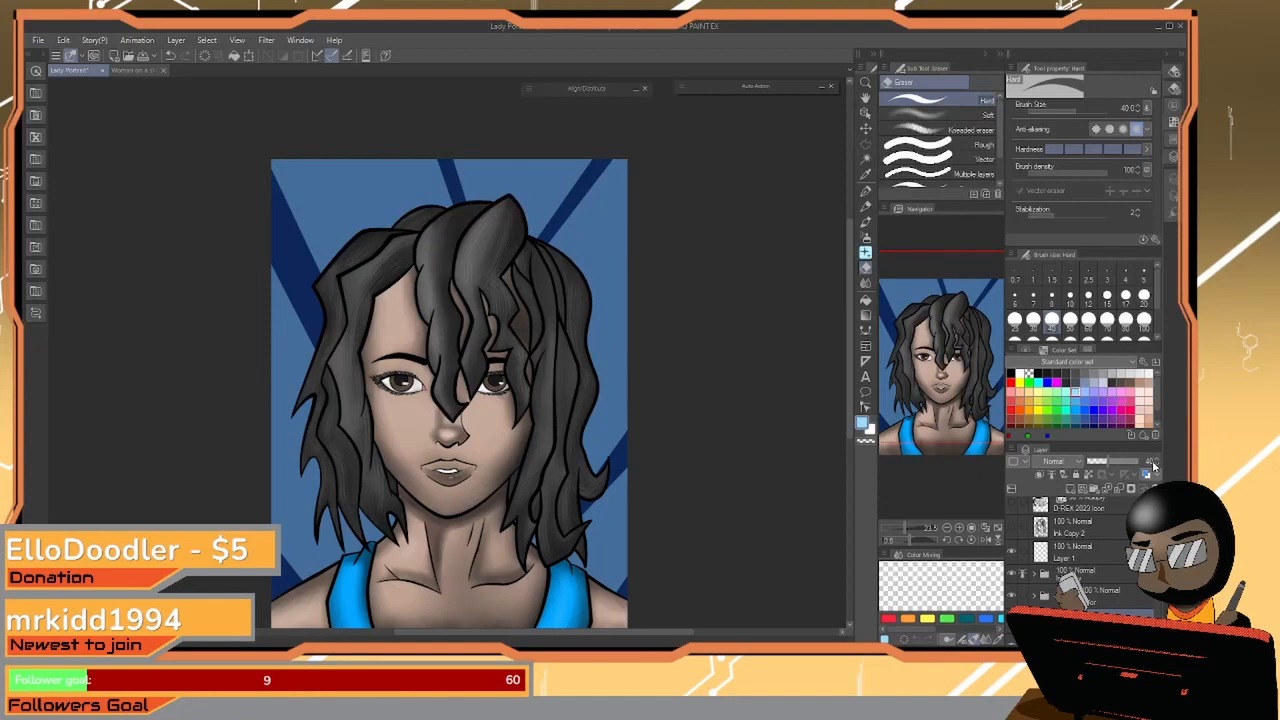
key(ctrl+0)
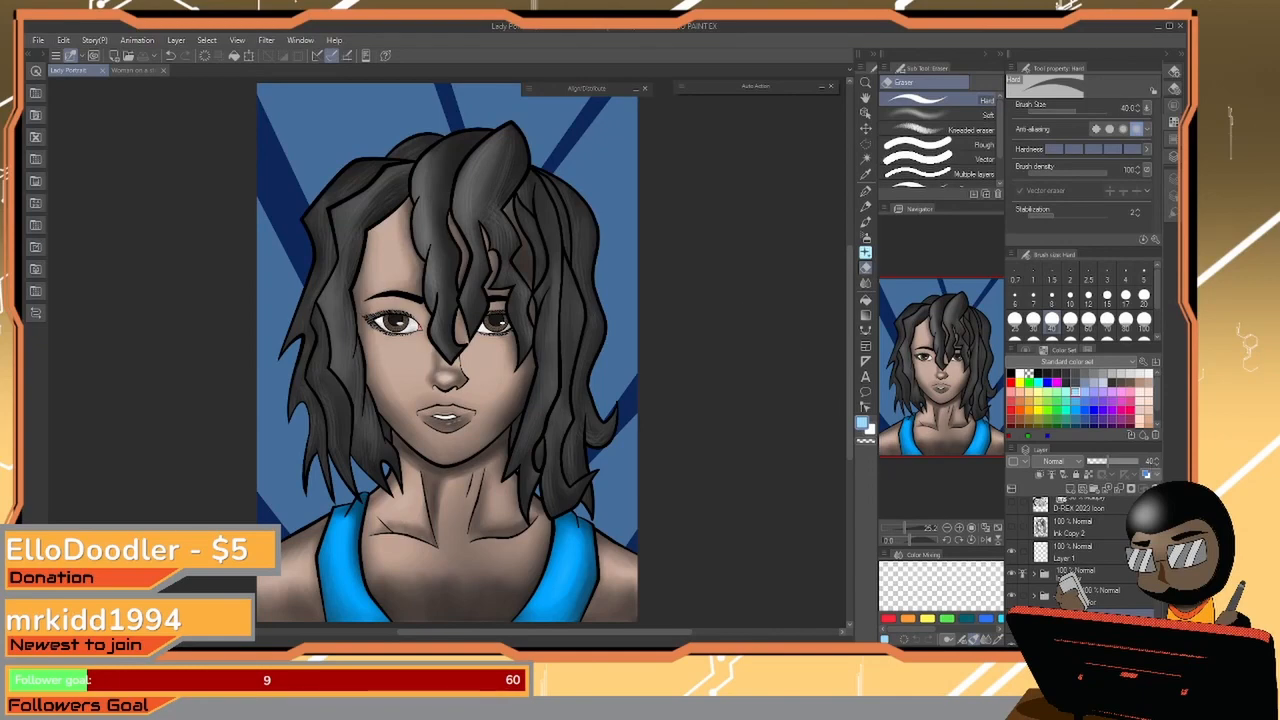
Select the light blue shapes layer together with the dark blue layer beneath it and group both in a new folder
scroll(1122, 575, down, 2)
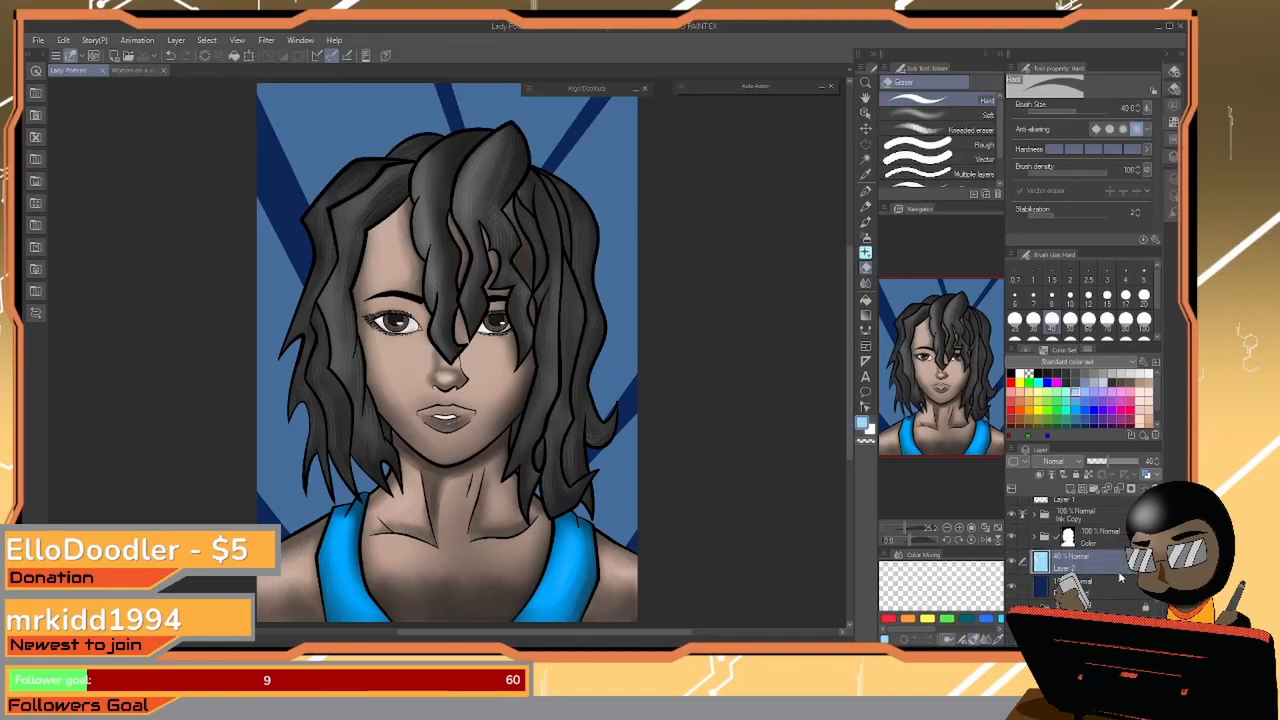
shift+click(1120, 590)
click(1066, 462)
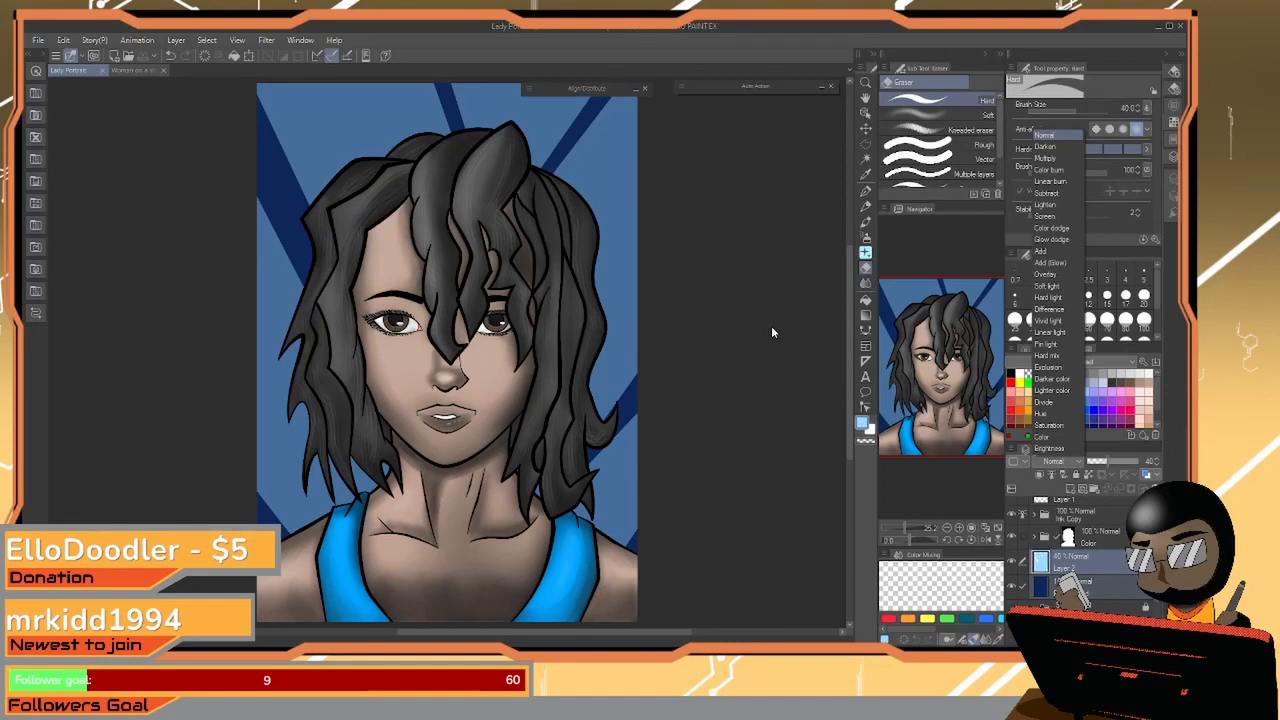
click(177, 40)
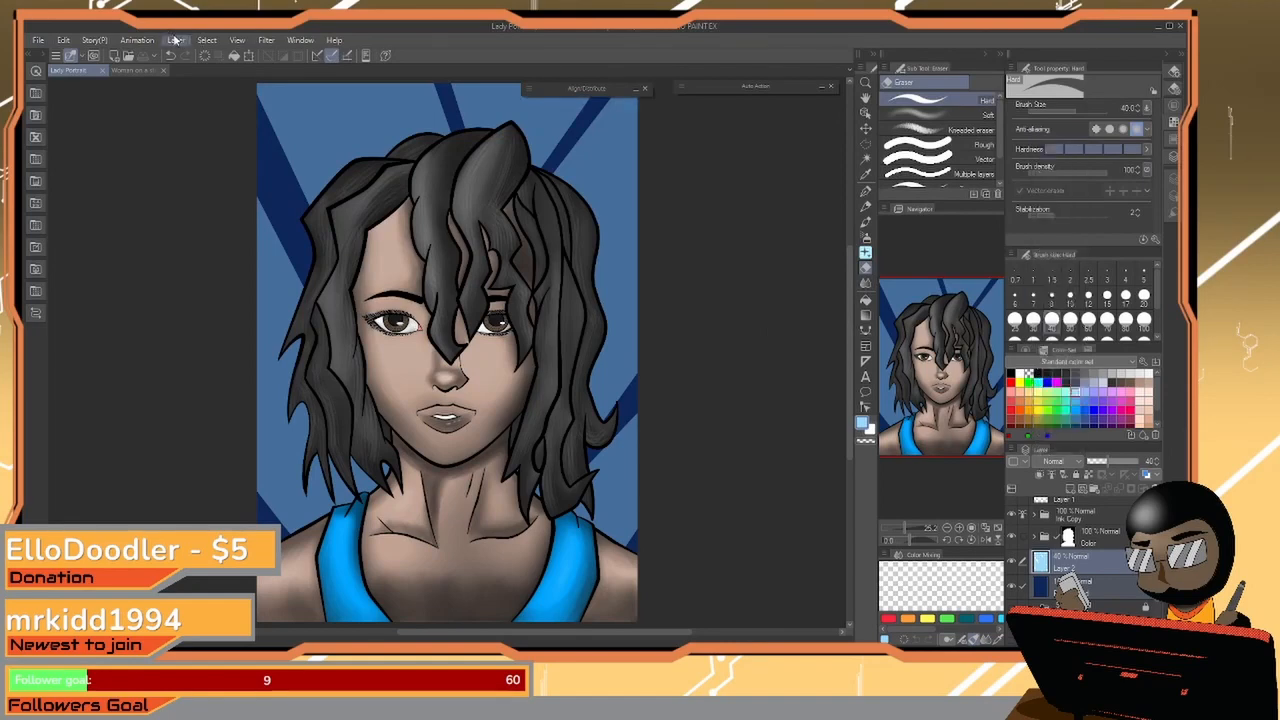
click(177, 40)
click(220, 114)
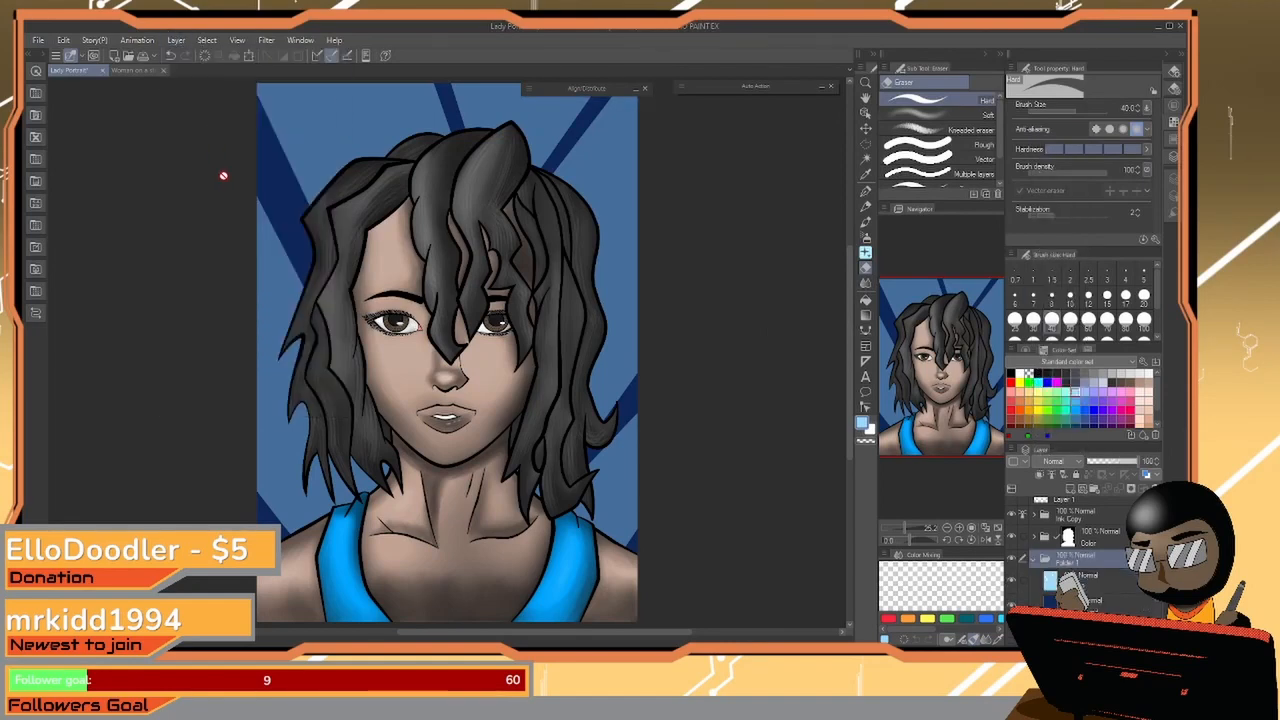
Rename the new layer folder as Background and collapse it
double_click(1068, 563)
text(BGround)
key(Return)
click(1035, 560)
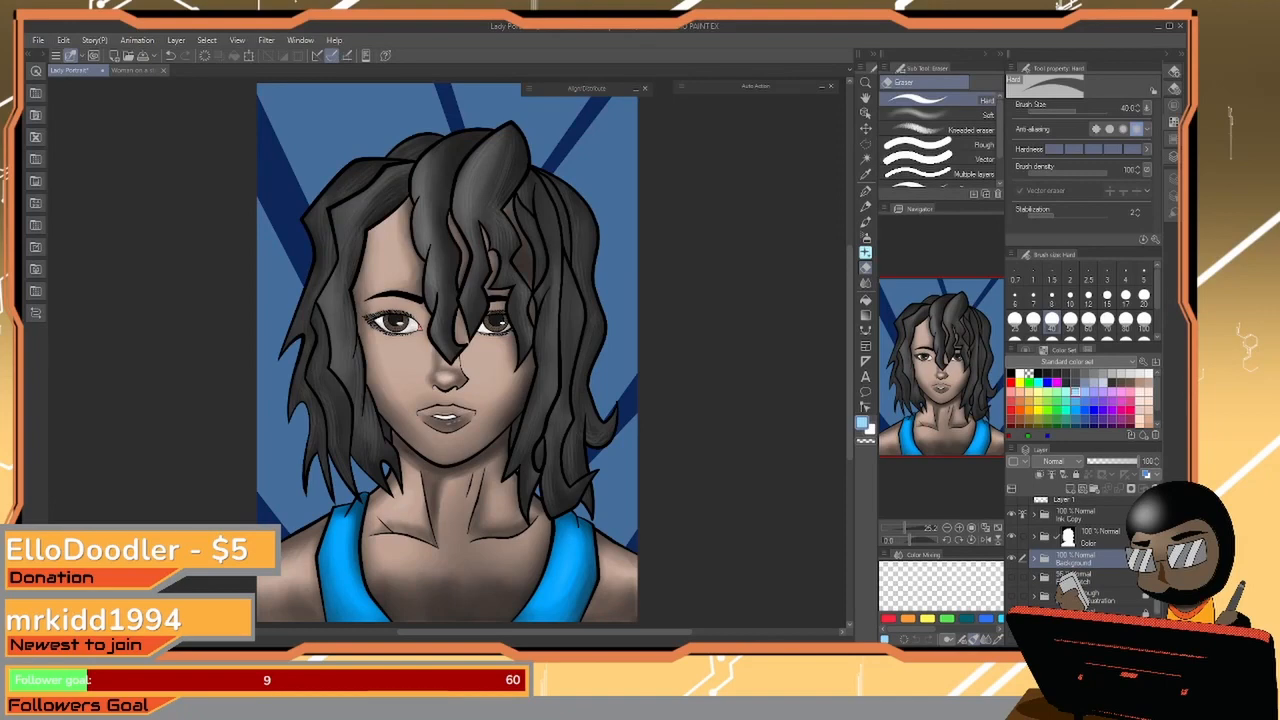
Check the D-REX 2023 Icon layer on the portrait by showing it briefly and hiding it again
scroll(1080, 550, up, 3)
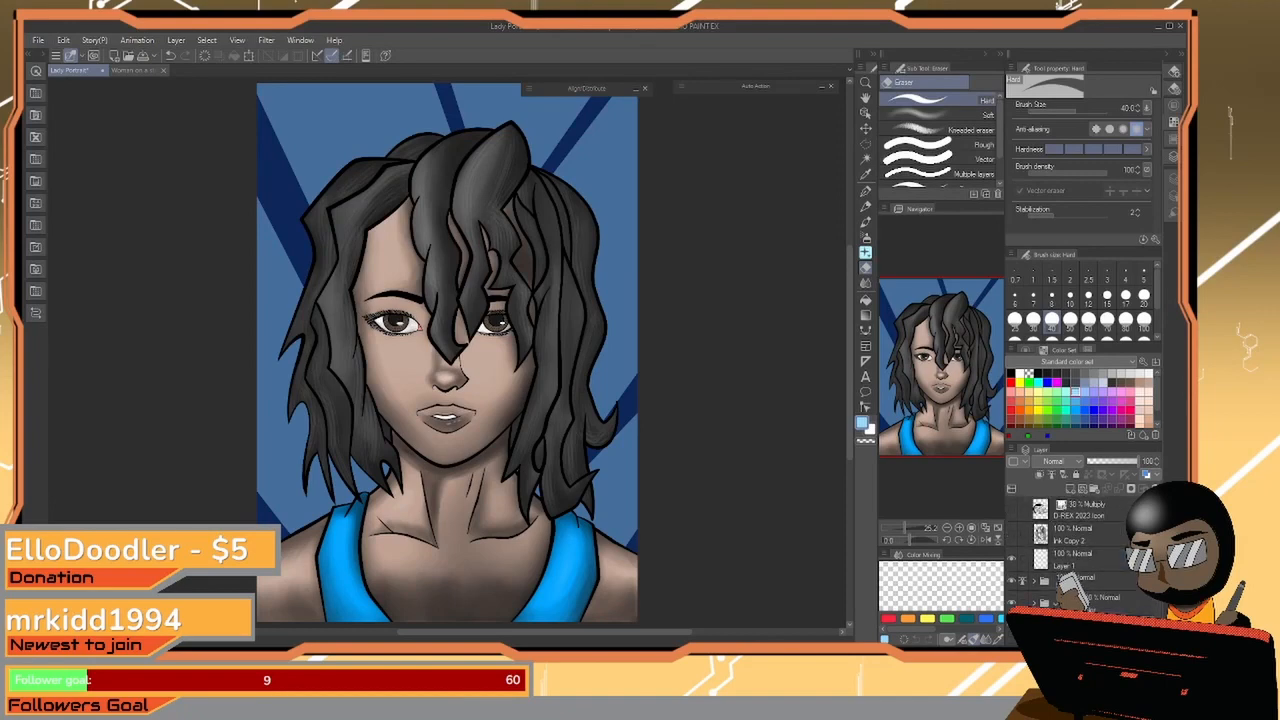
click(1120, 536)
click(1013, 510)
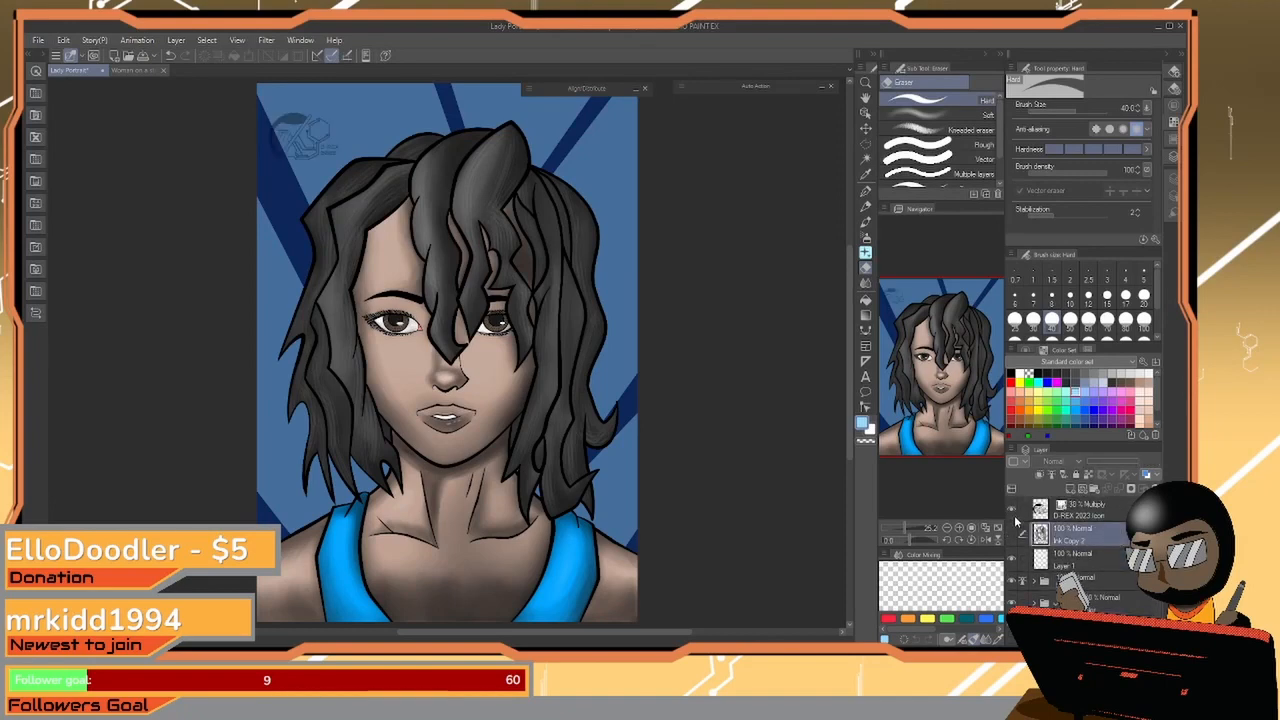
click(1013, 510)
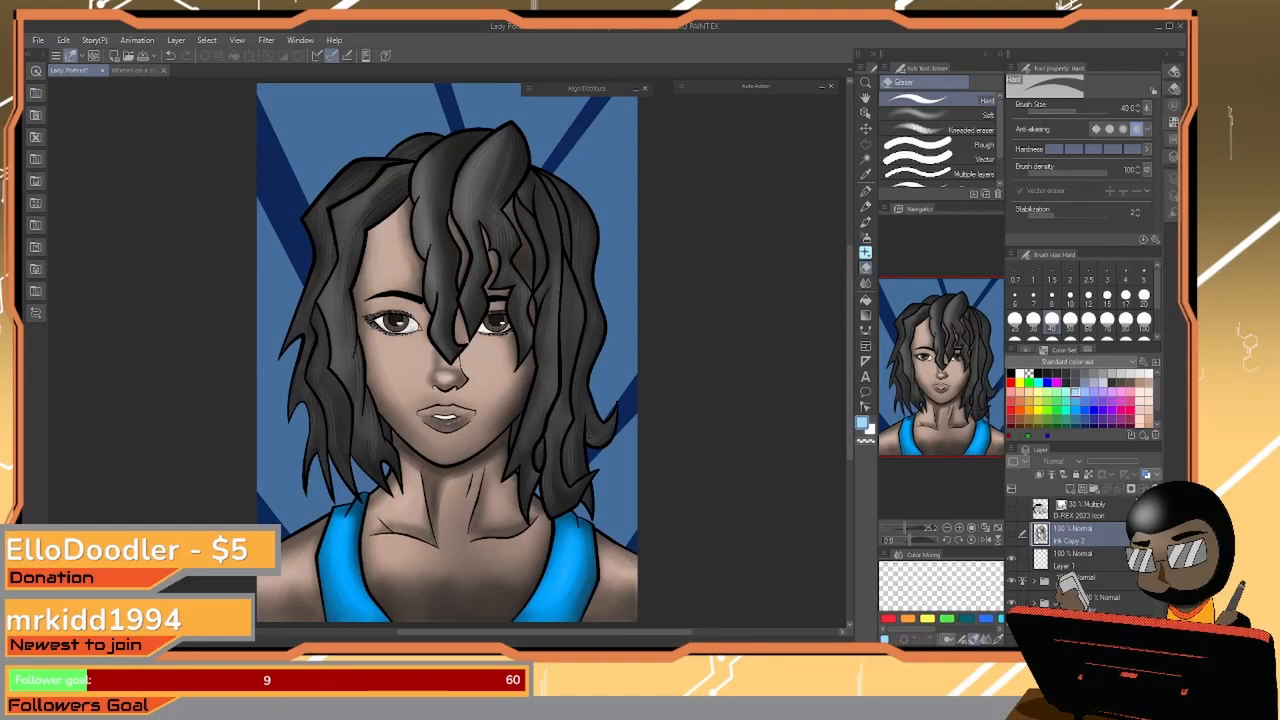
Rename Layer 1 as "Eyes and touchups"
click(1102, 560)
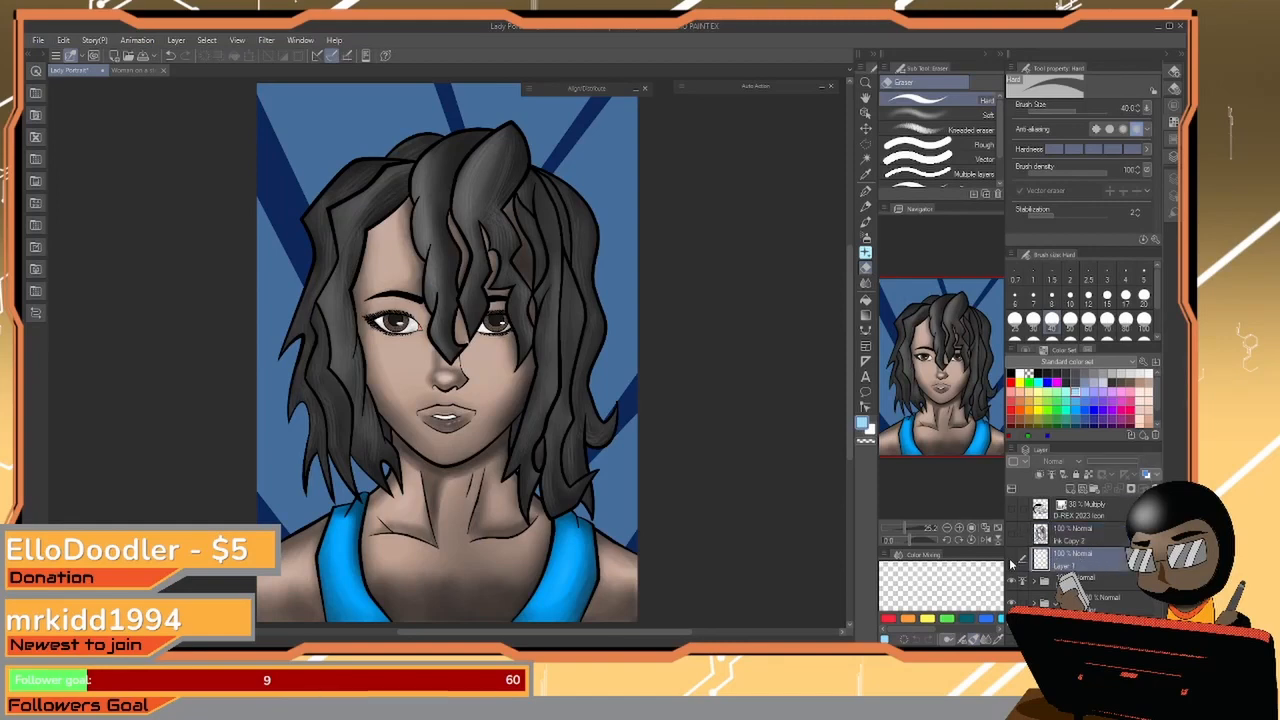
double_click(1066, 564)
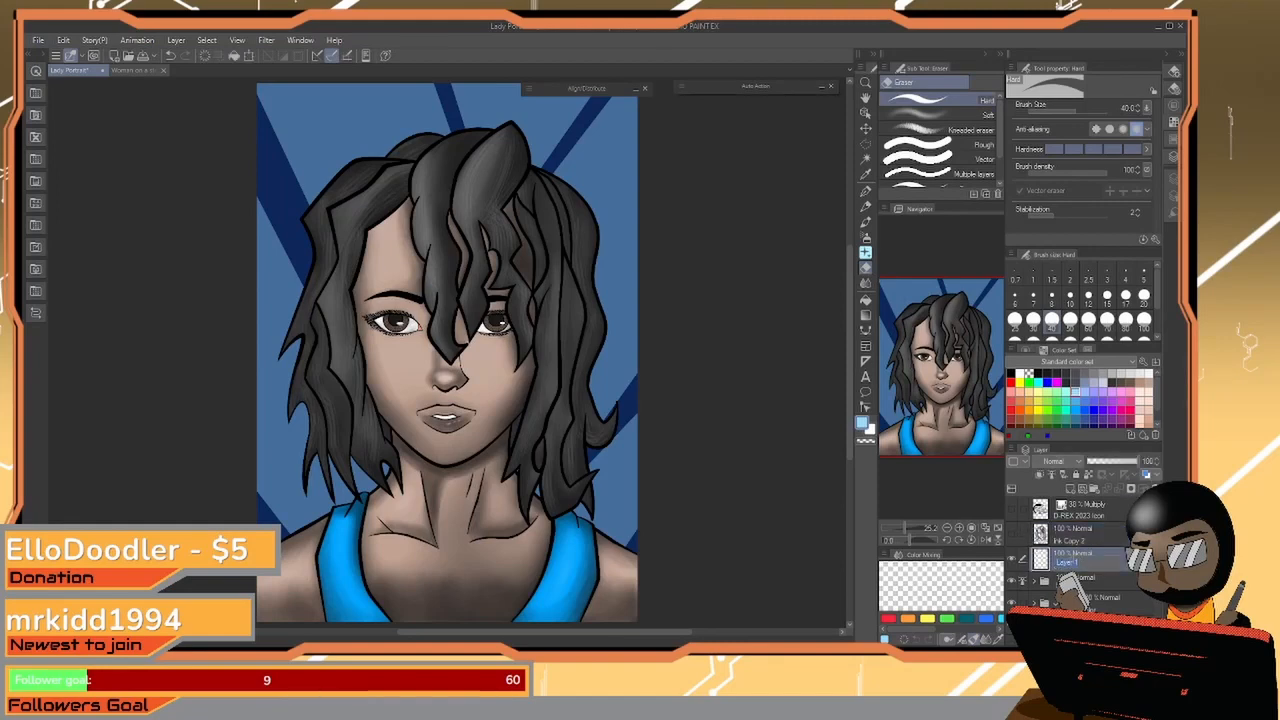
text(Eyes and touchups)
key(Return)
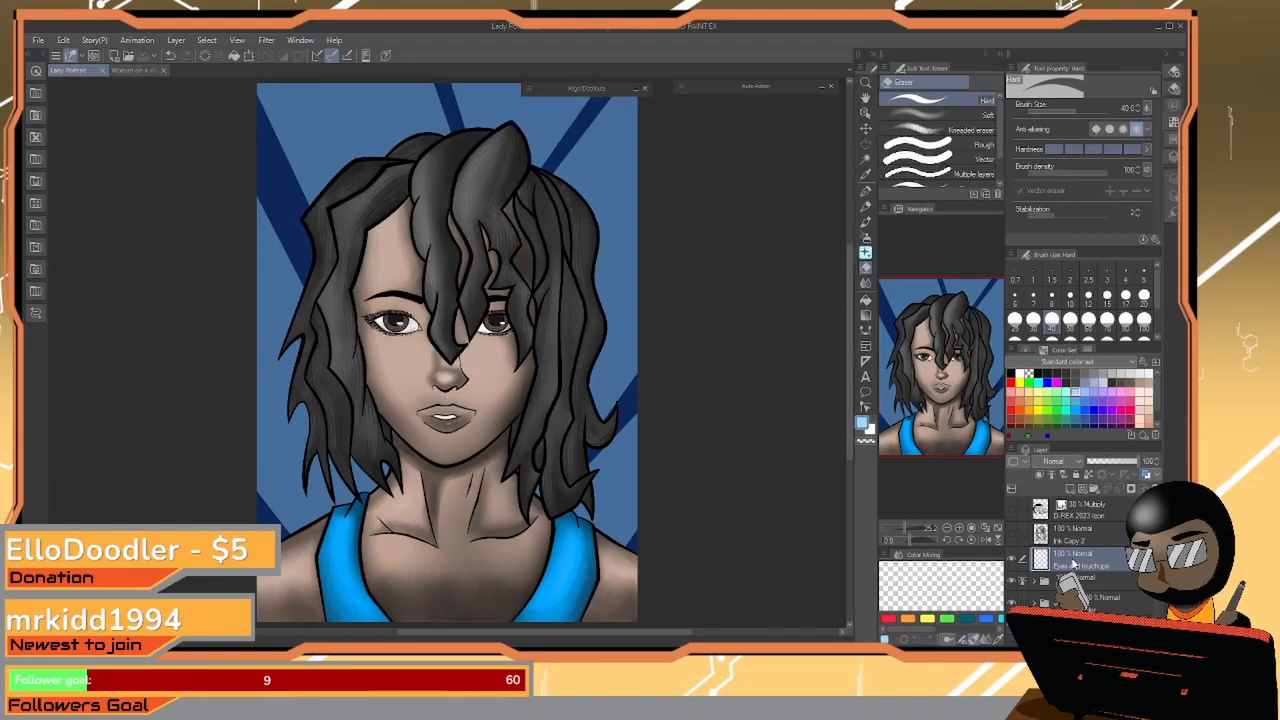
Add a Level Correction layer above the eyes and touchups layer, brightening the highlights and deepening the darks of the whole portrait
click(176, 40)
mouse_move(287, 89)
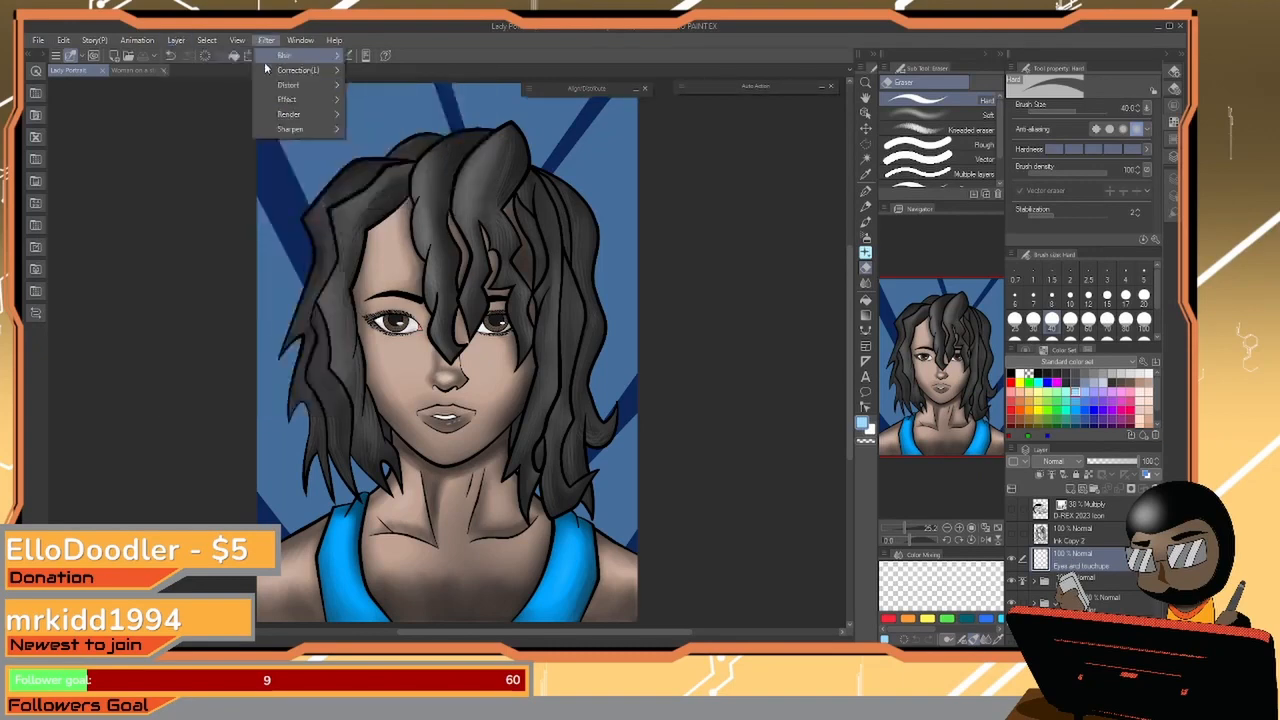
mouse_move(176, 42)
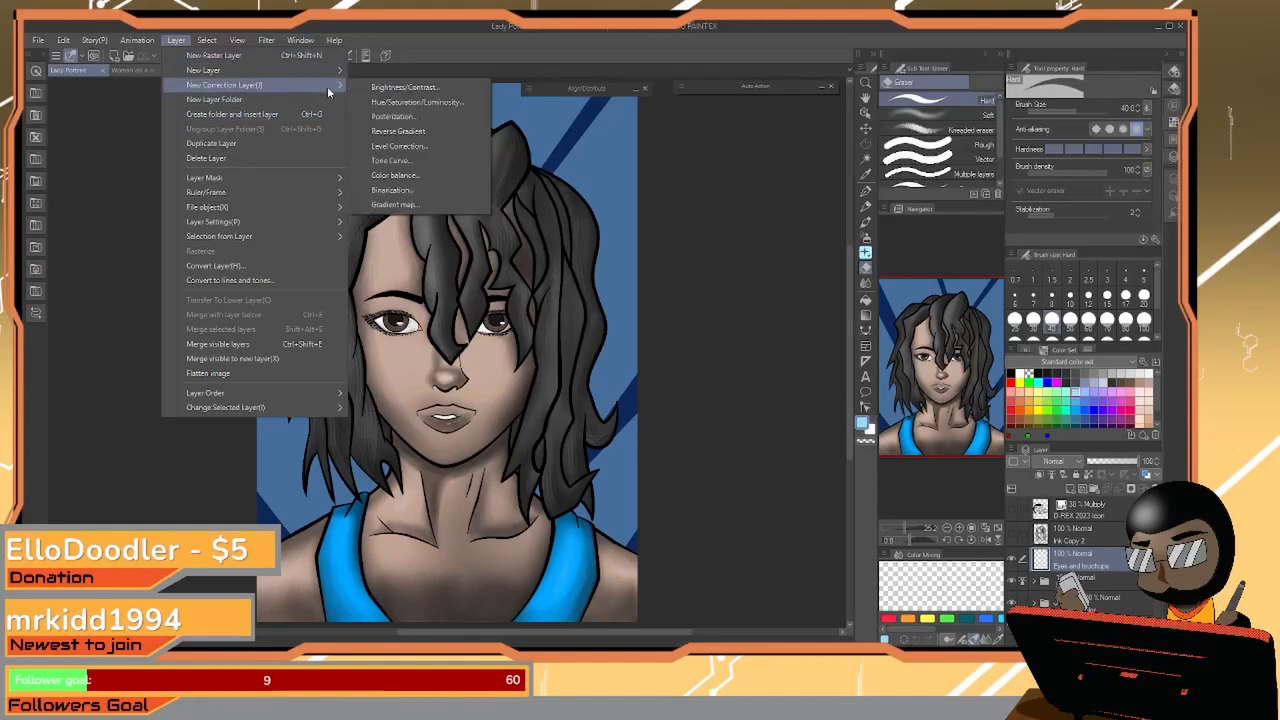
click(430, 147)
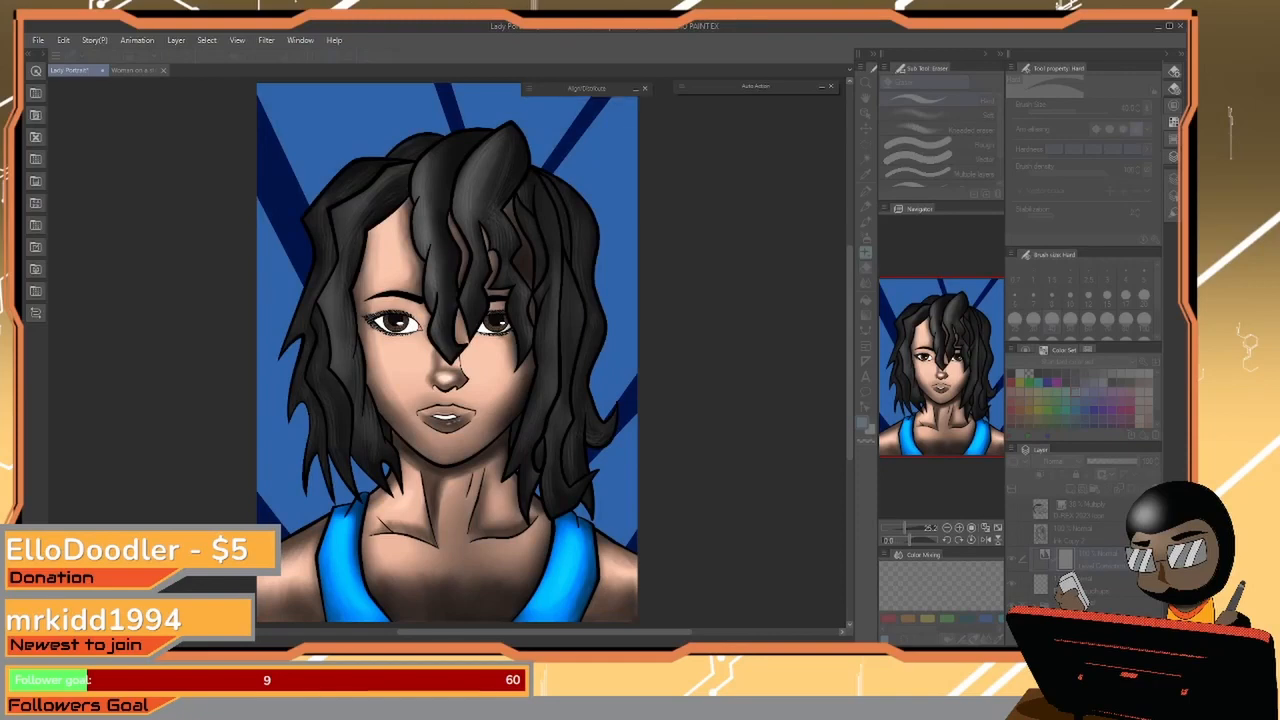
key(Return)
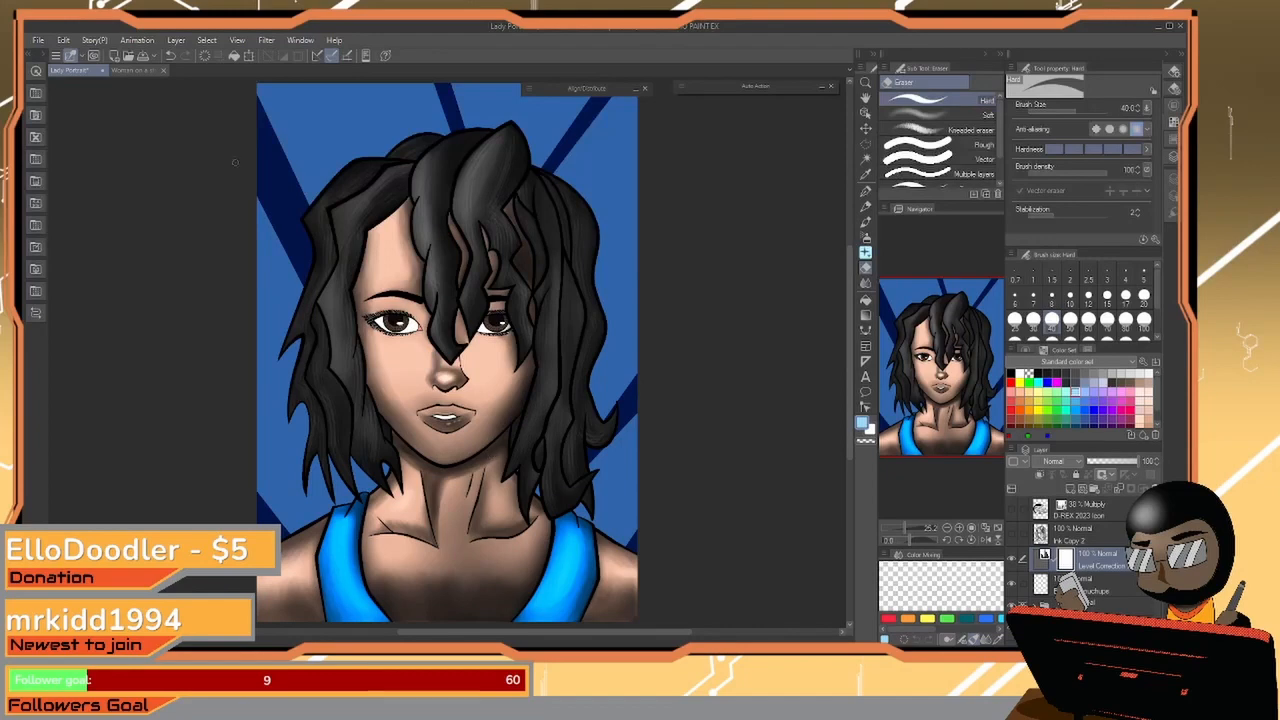
Add a Tone Curve correction layer and place a control point slightly above the diagonal in the upper part of the RGB curve
click(176, 40)
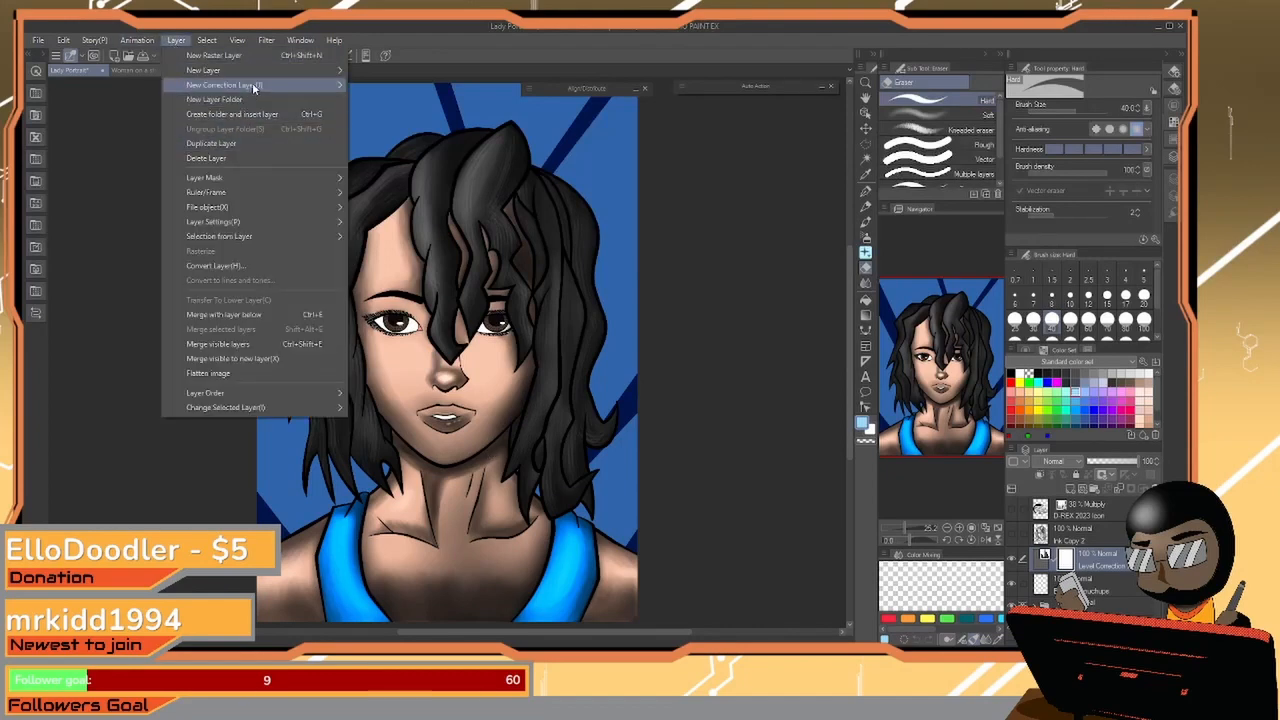
mouse_move(250, 85)
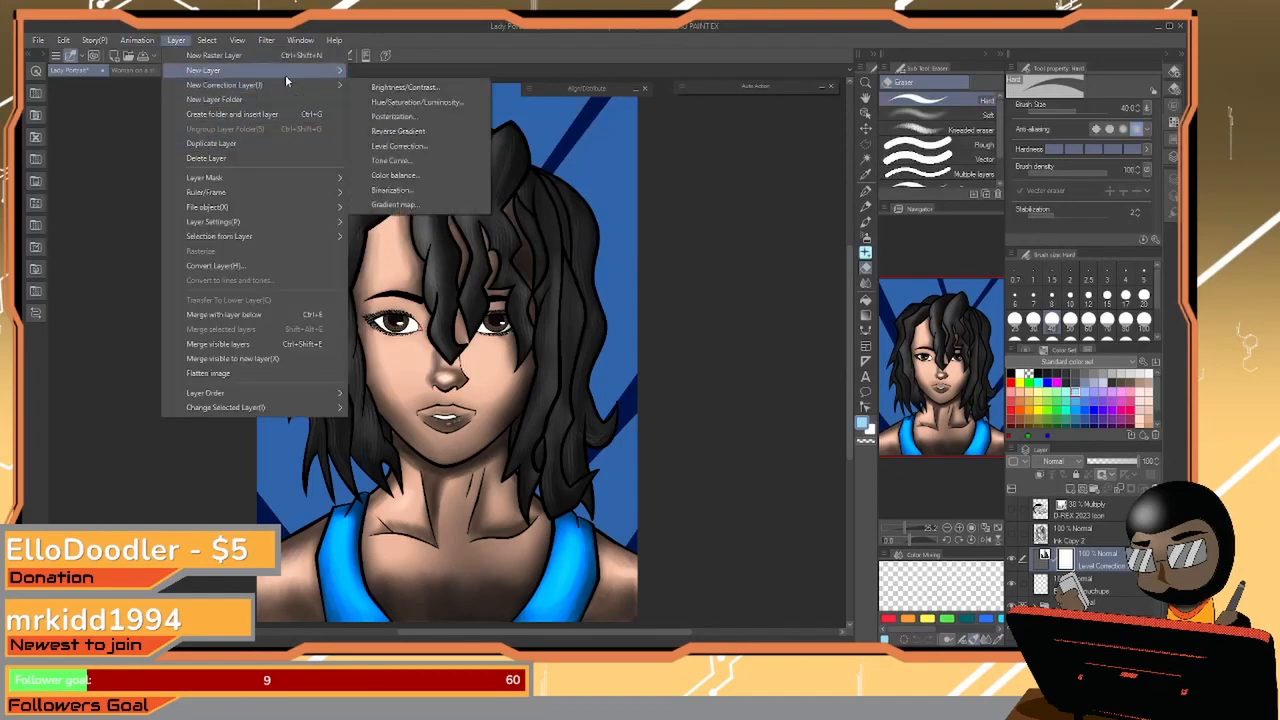
click(453, 163)
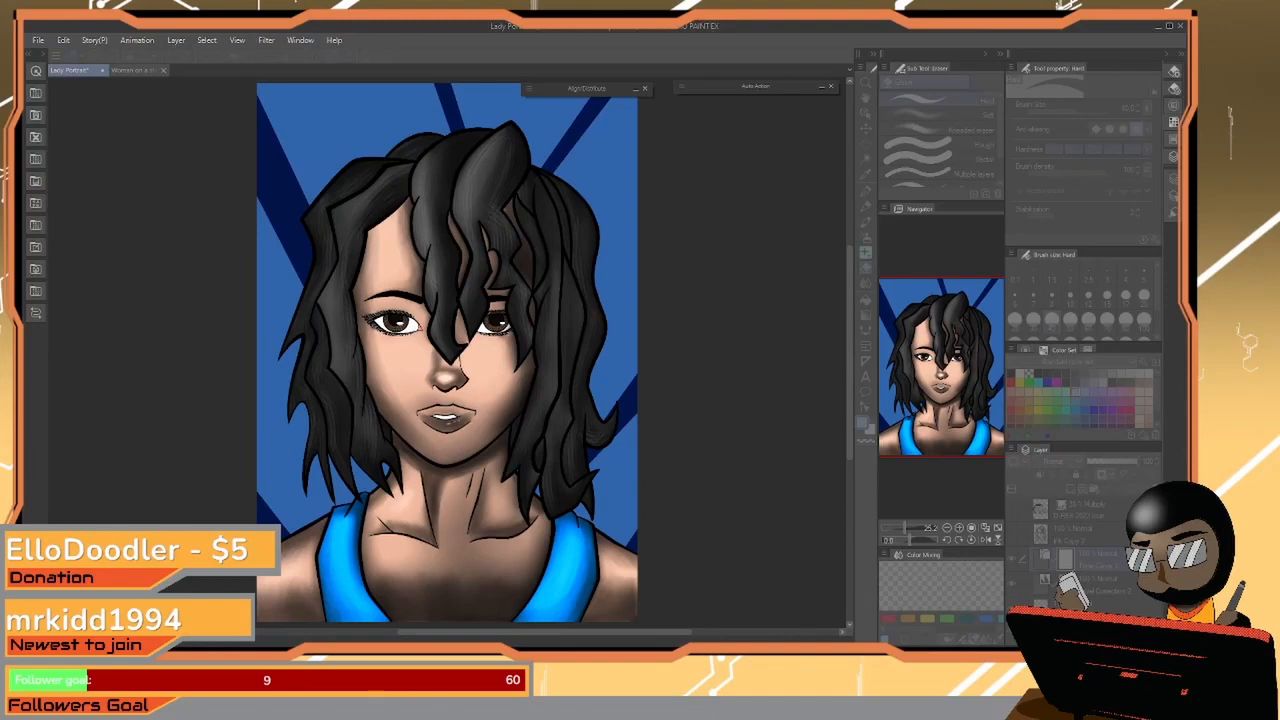
drag(976, 149, 957, 138)
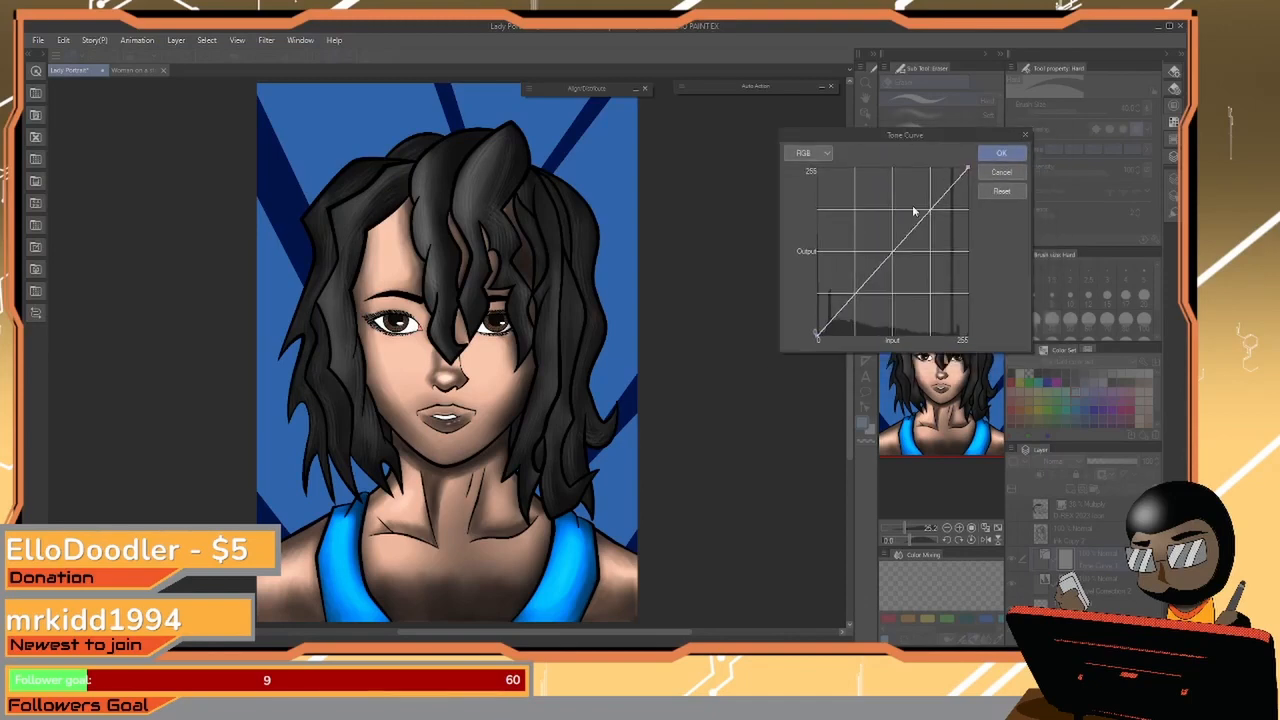
click(931, 206)
mouse_move(909, 201)
mouse_down()
mouse_move(906, 191)
mouse_move(944, 231)
mouse_move(913, 218)
mouse_up()
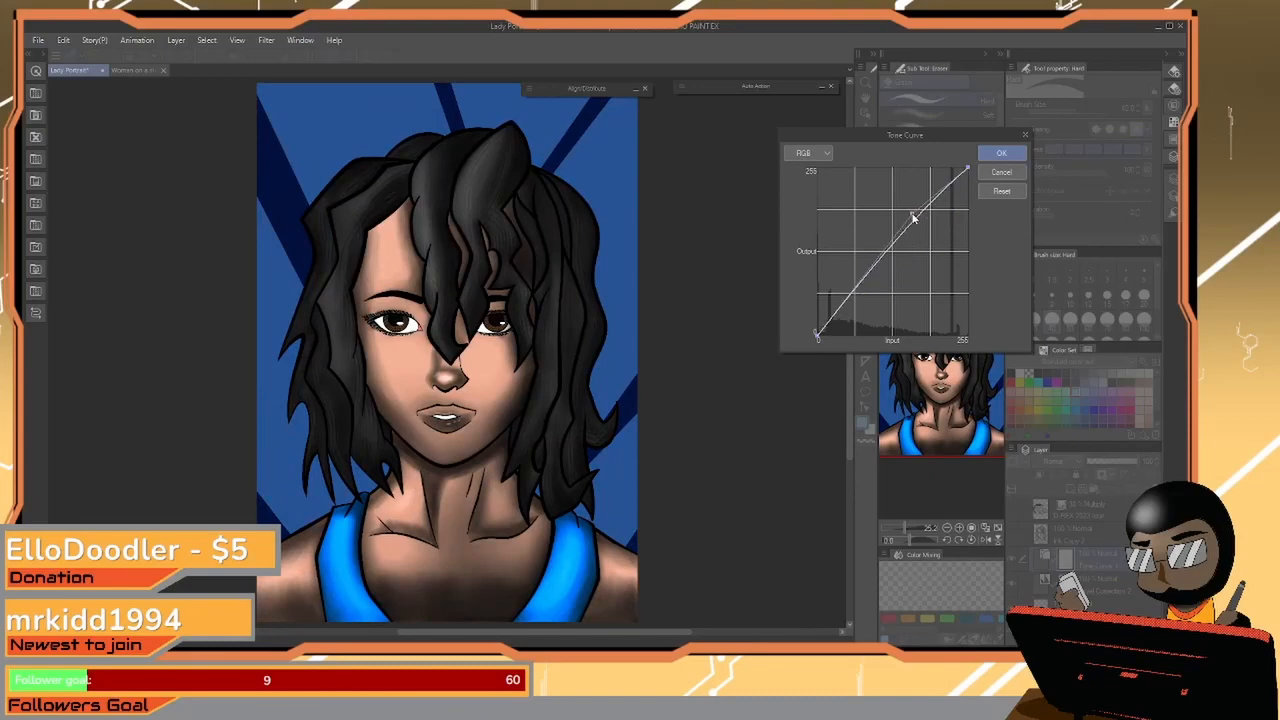
Adjust a lower and an upper control point to just below the diagonal of the RGB tone curve and apply the correction
click(858, 286)
mouse_move(874, 294)
mouse_down()
mouse_move(858, 306)
mouse_move(897, 294)
mouse_up()
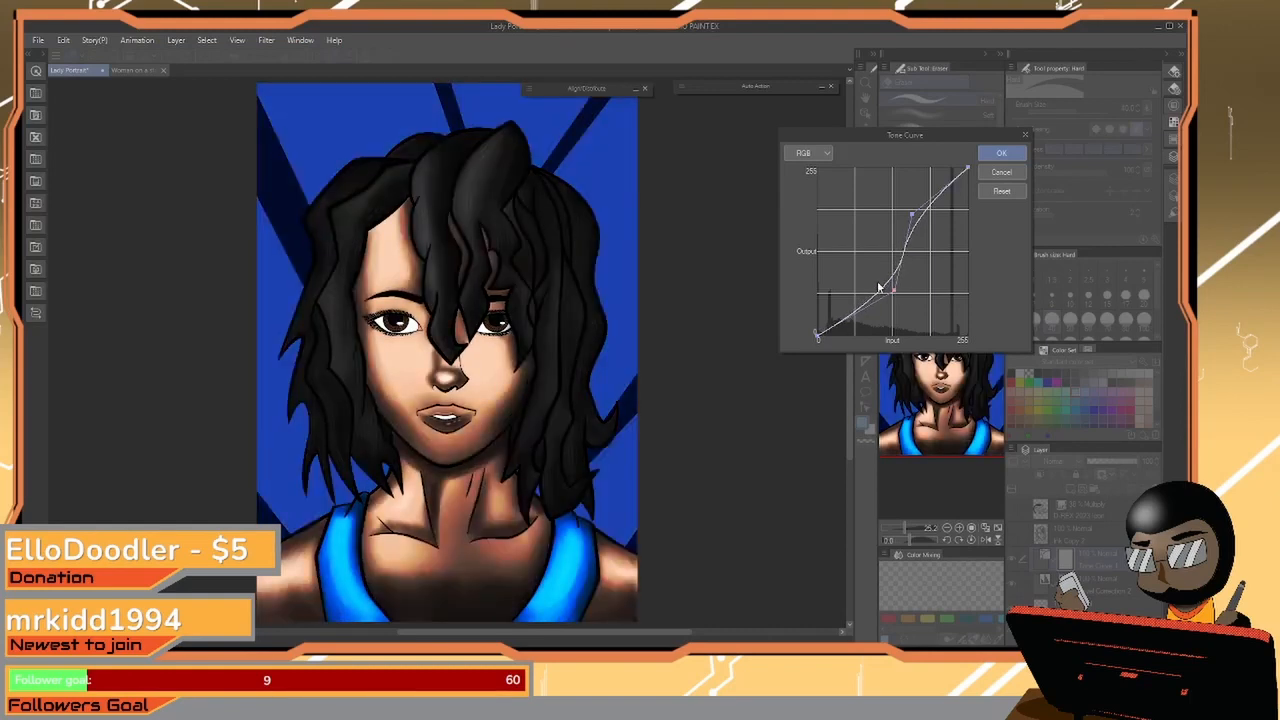
drag(874, 284, 865, 278)
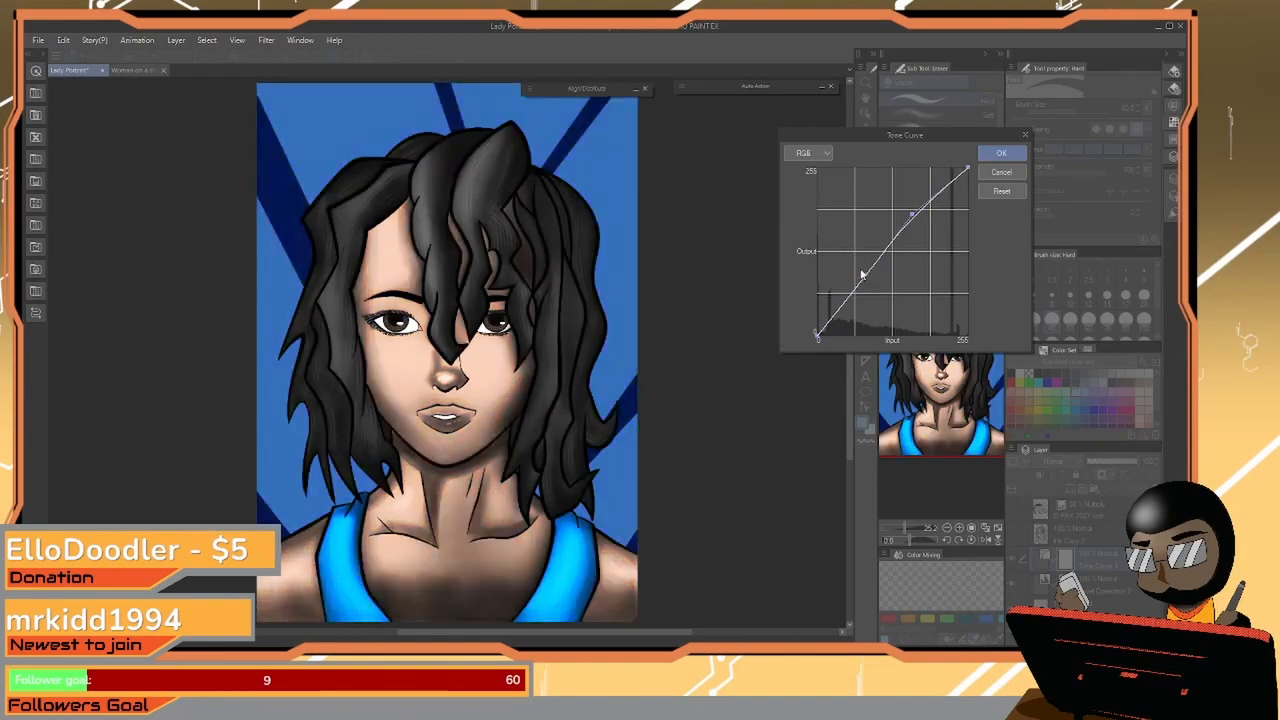
mouse_move(865, 279)
mouse_down()
mouse_move(848, 268)
mouse_move(872, 289)
mouse_up()
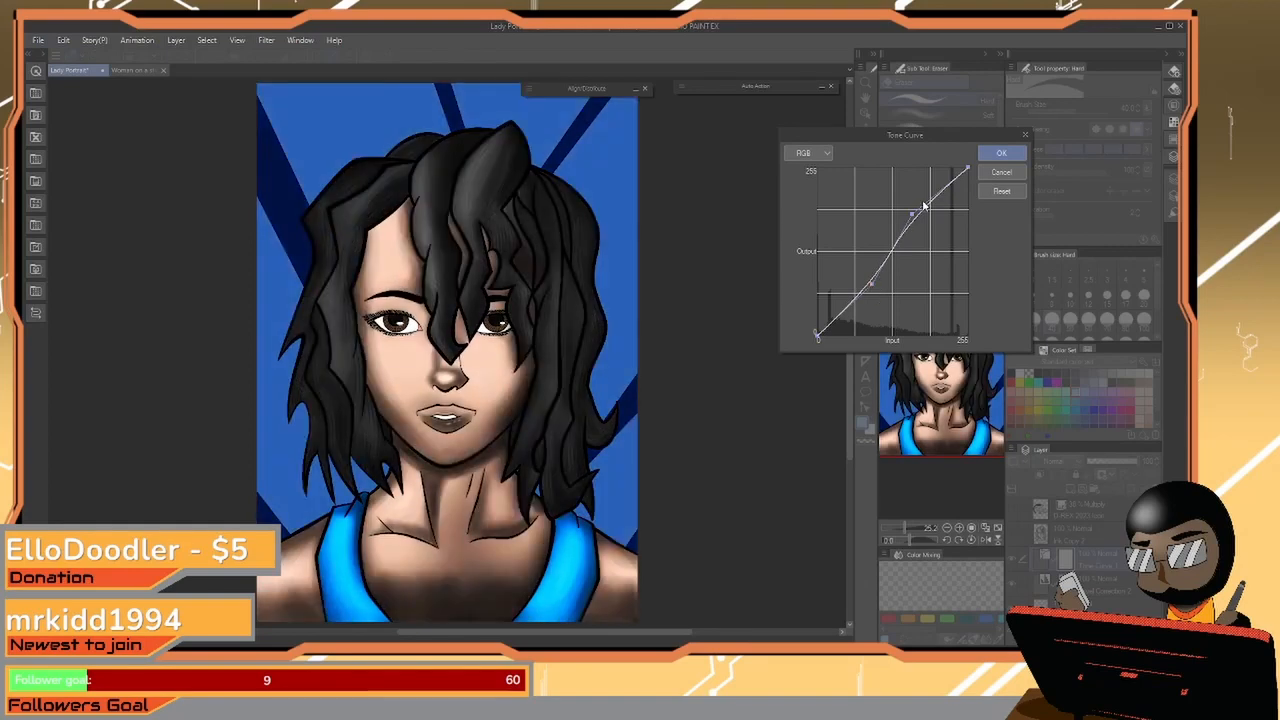
drag(913, 215, 914, 205)
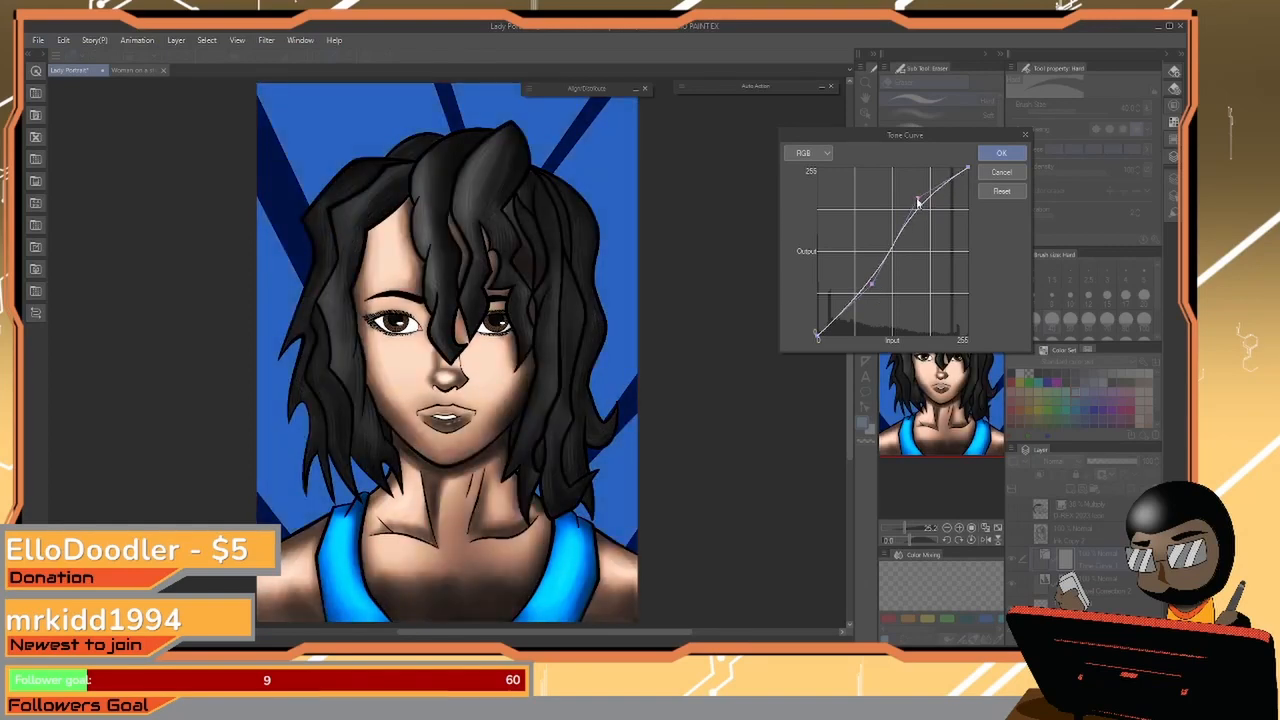
drag(914, 200, 924, 237)
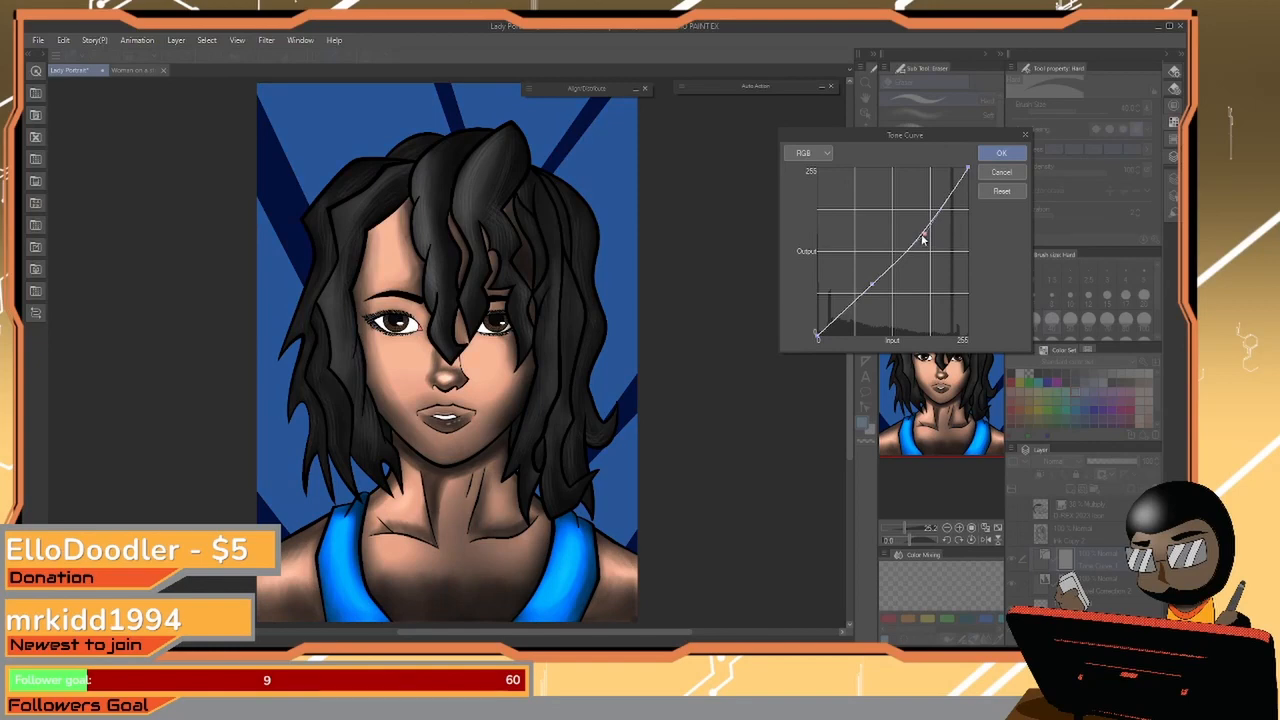
drag(874, 285, 871, 286)
mouse_move(925, 236)
mouse_down()
mouse_move(920, 211)
mouse_move(917, 229)
mouse_up()
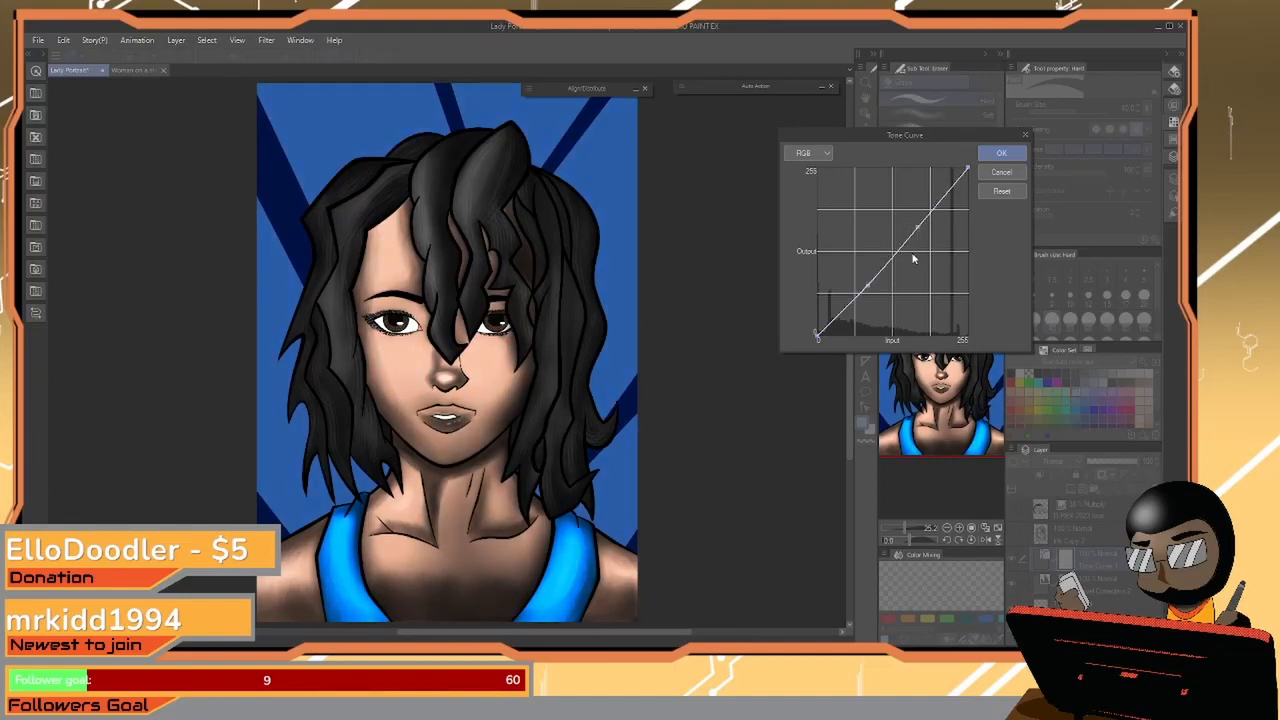
click(990, 154)
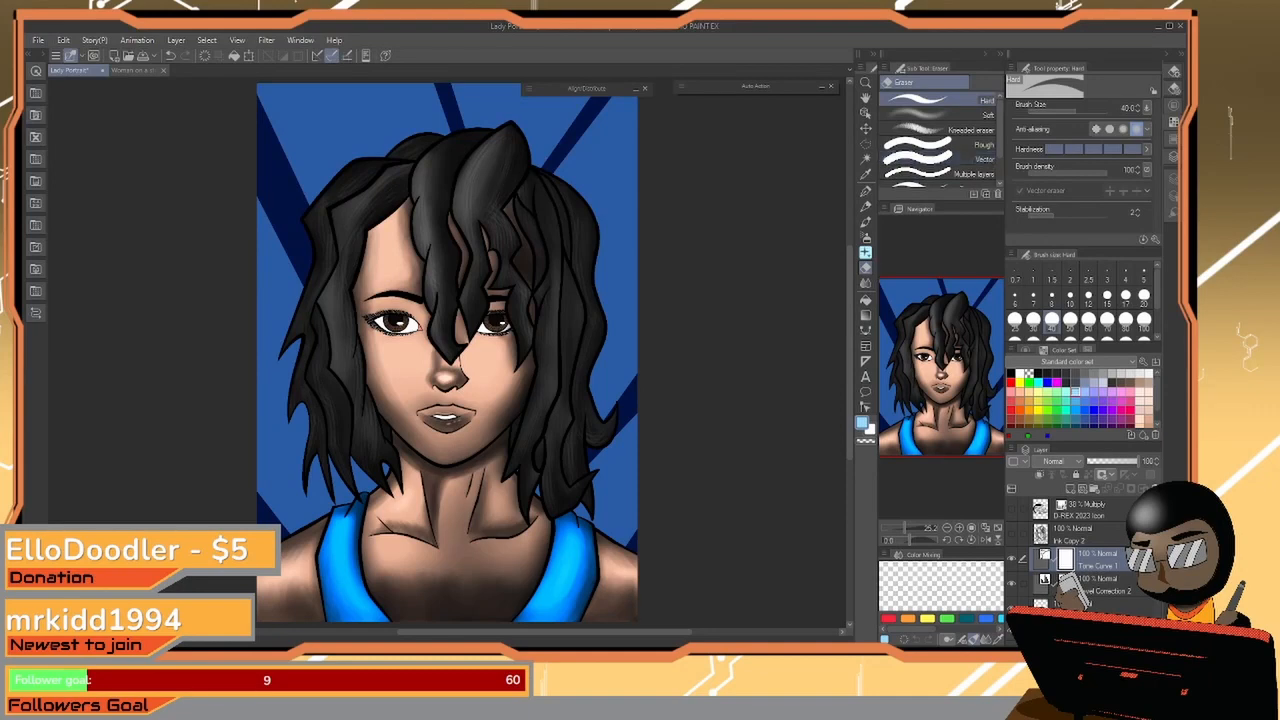
Add a Hue/Saturation/Luminosity correction layer that moderately raises the portrait's saturation and sets luminosity to -2
click(204, 41)
mouse_move(180, 42)
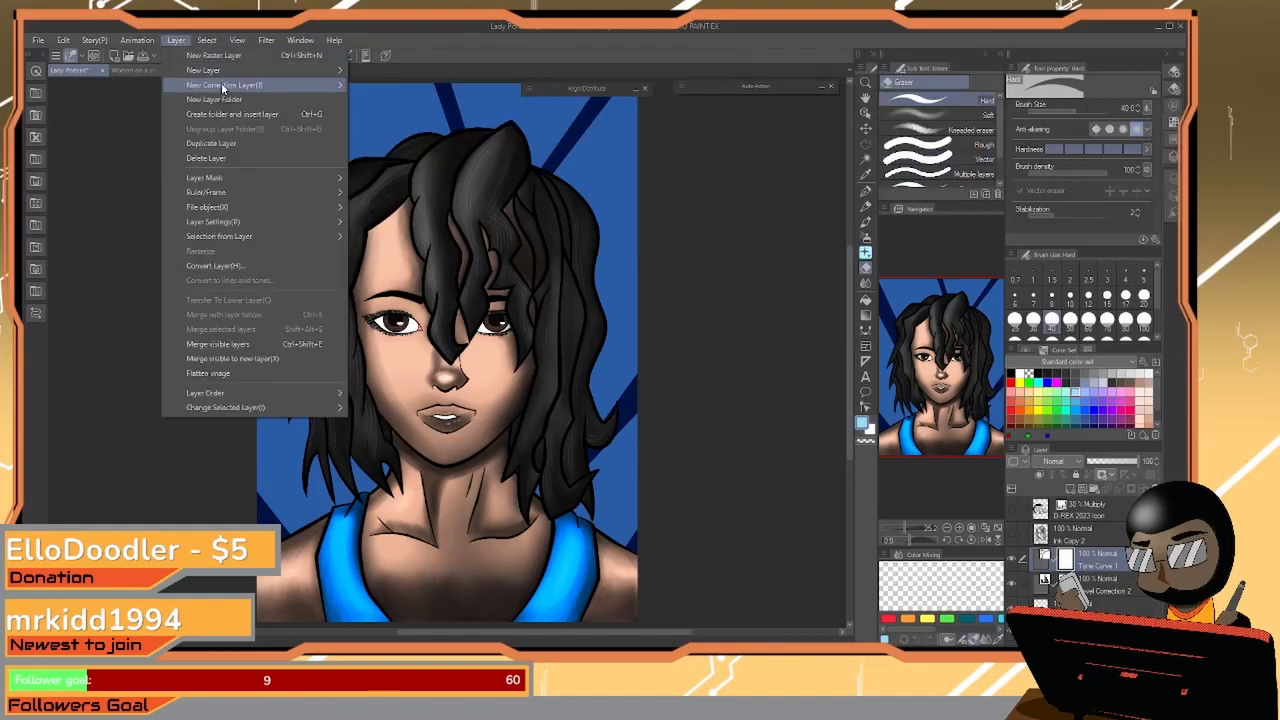
mouse_move(230, 85)
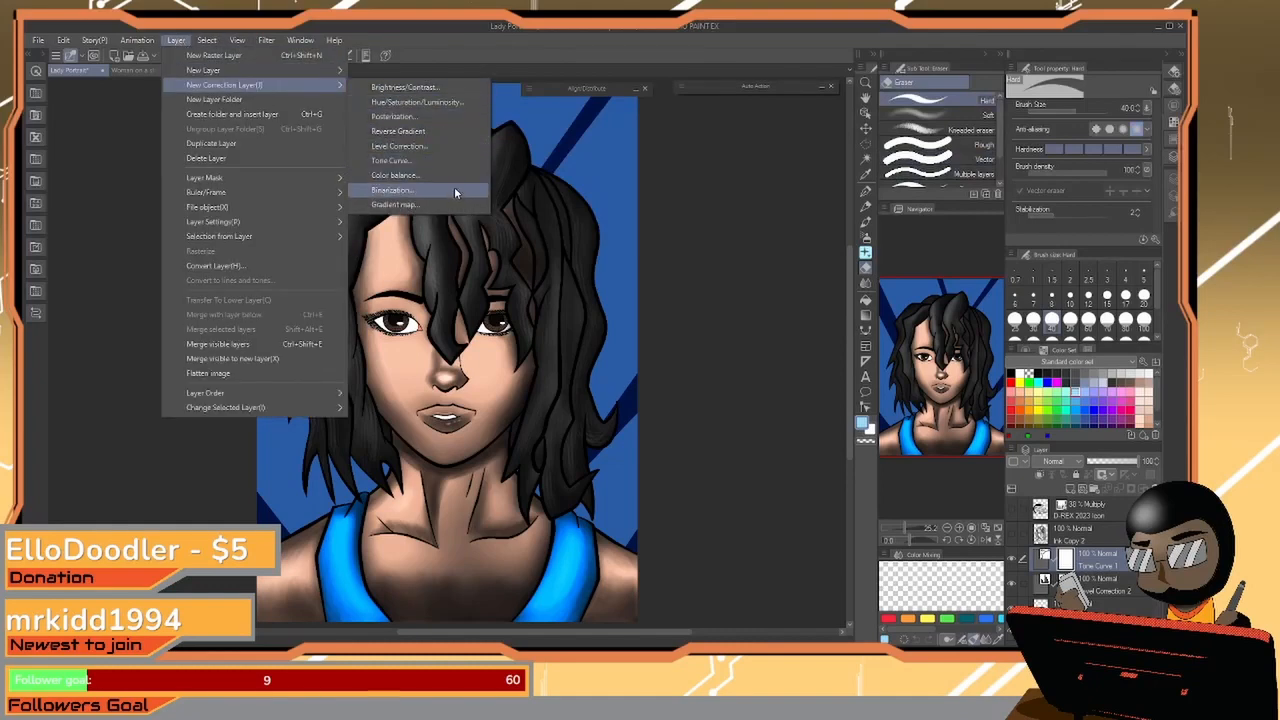
click(446, 102)
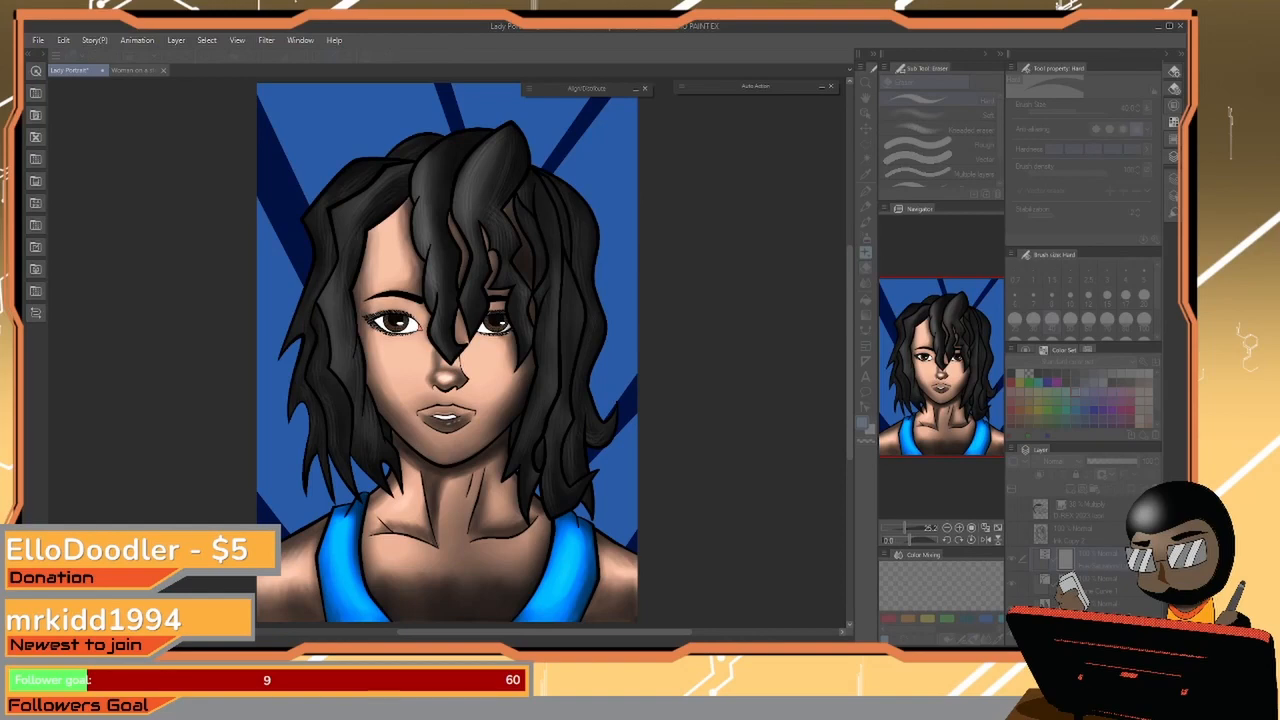
drag(976, 143, 985, 205)
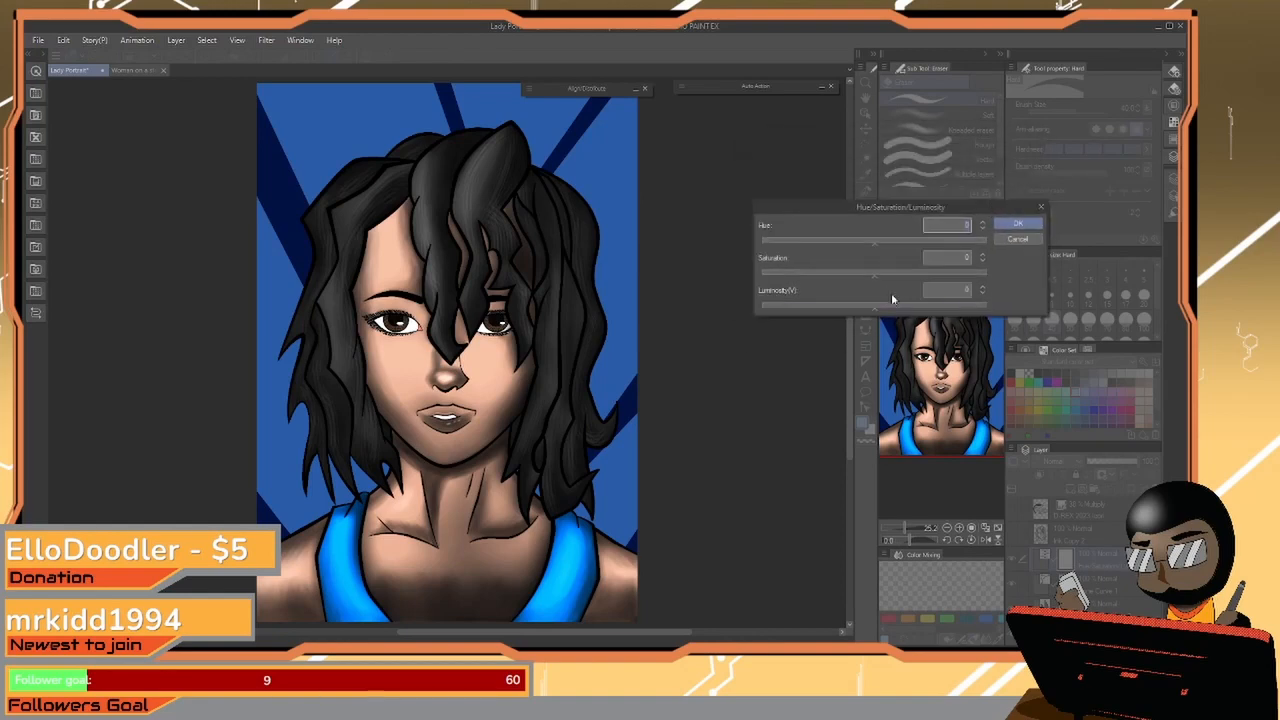
drag(876, 280, 876, 315)
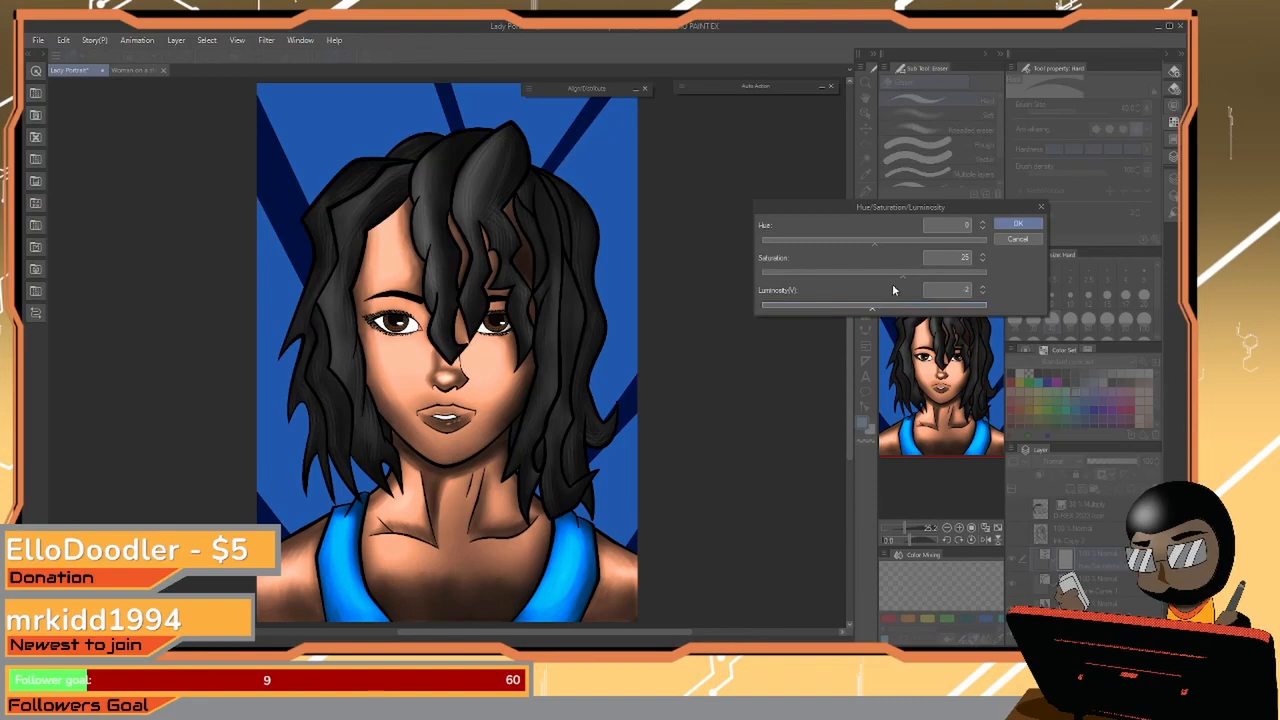
click(905, 281)
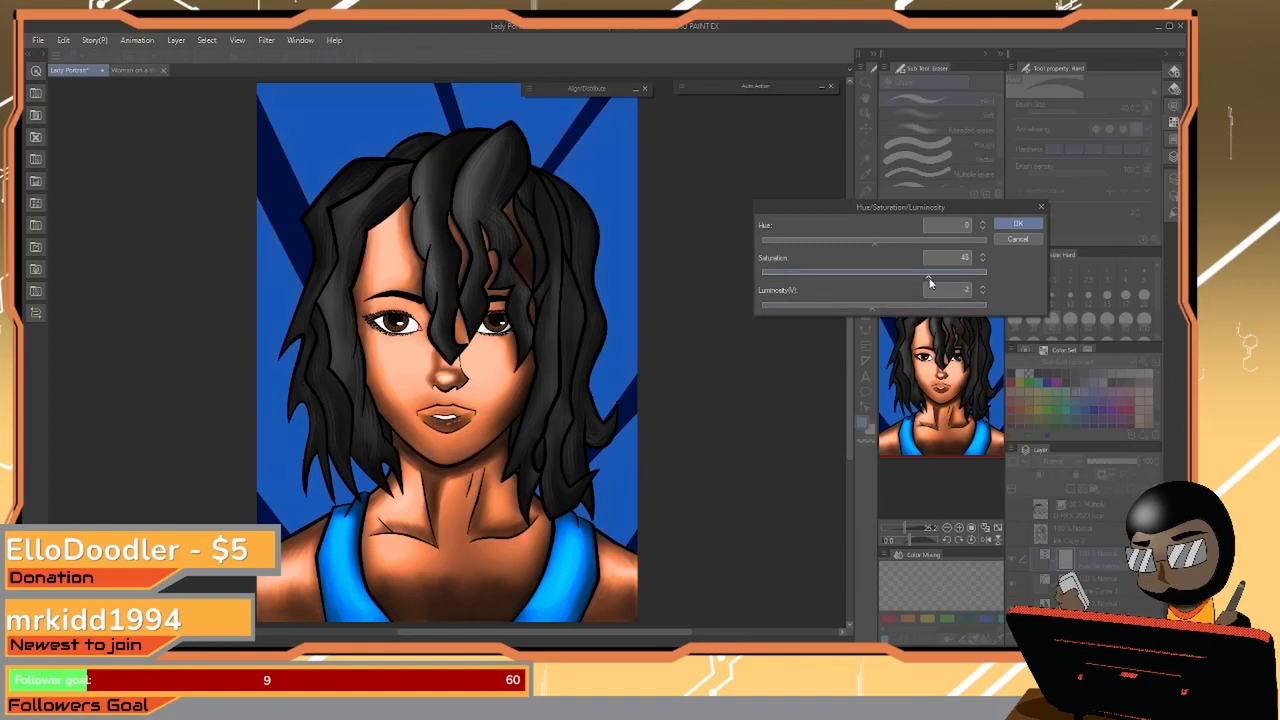
drag(920, 284, 909, 282)
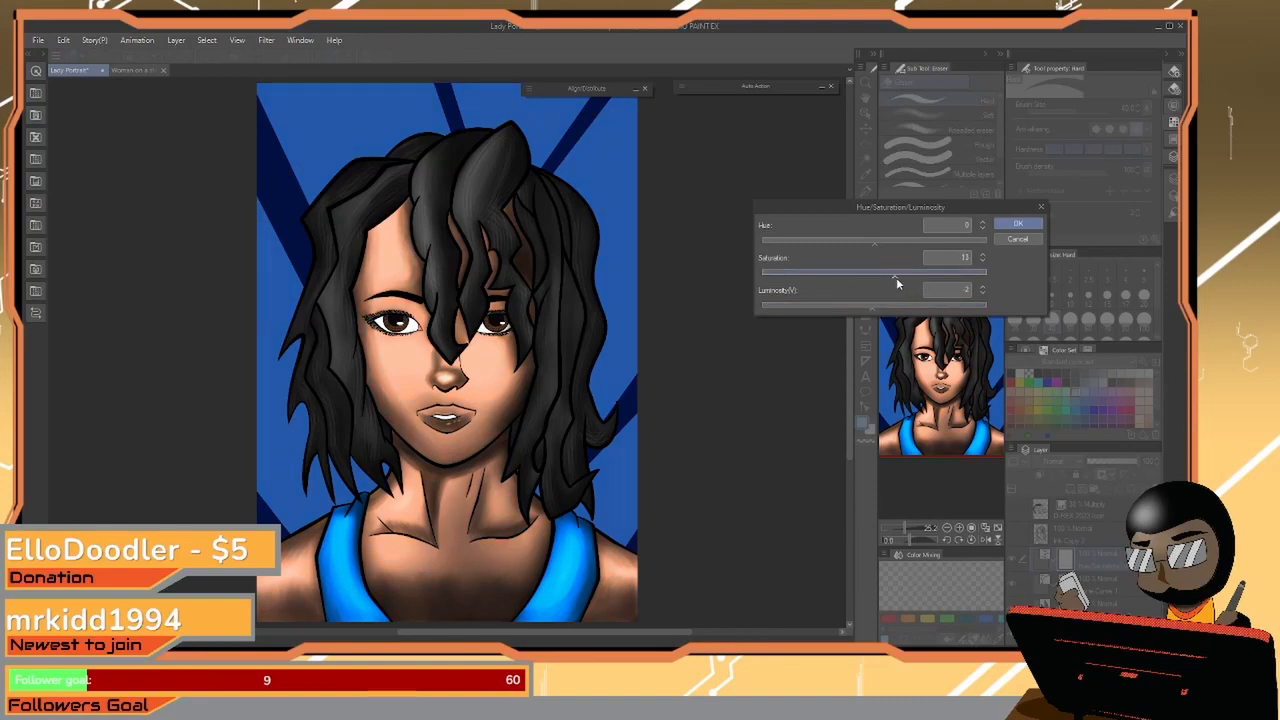
click(1016, 224)
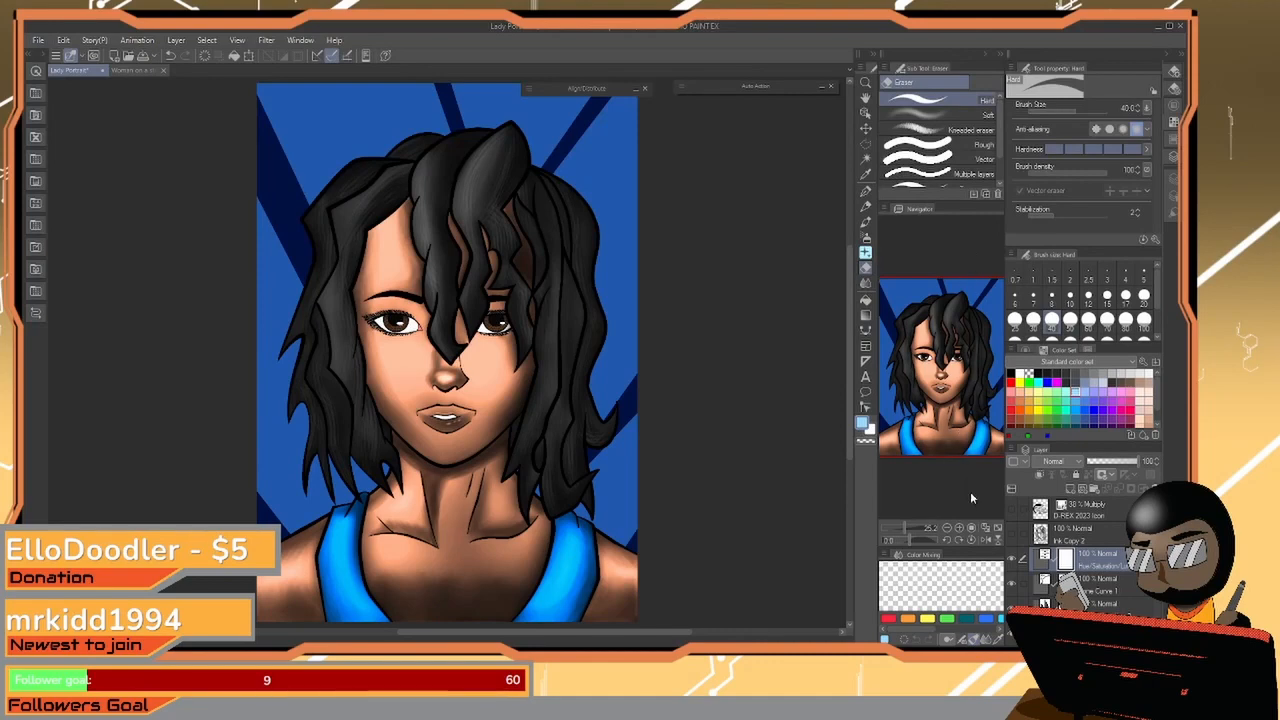
Add a new raster layer above the Hue/Saturation/Luminosity layer and set up the Highlight airbrush at size 1700
click(1069, 489)
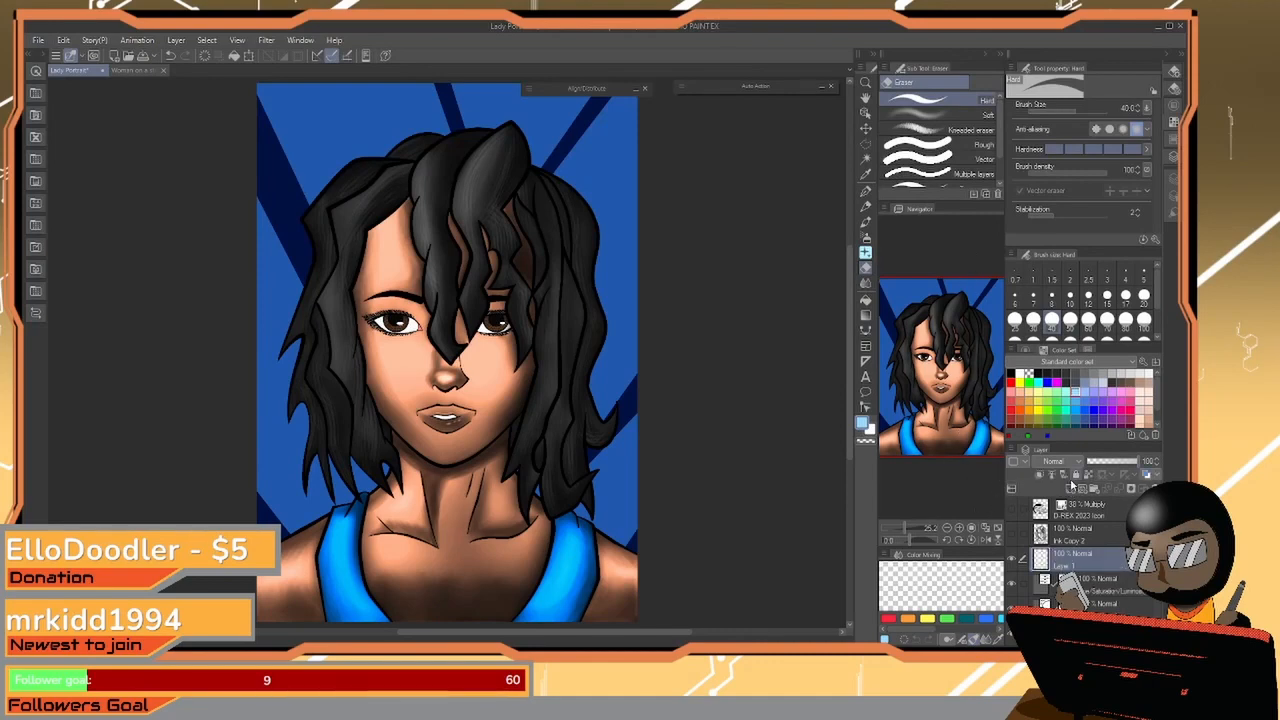
click(866, 237)
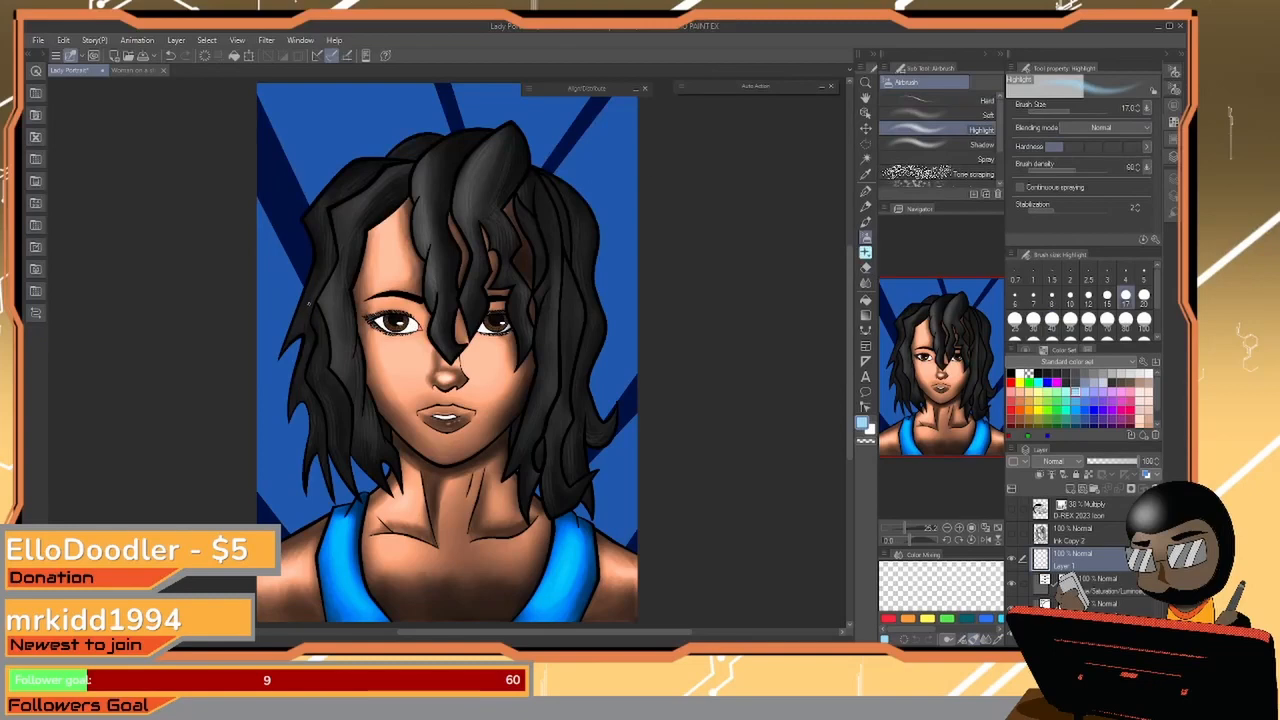
click(1052, 320)
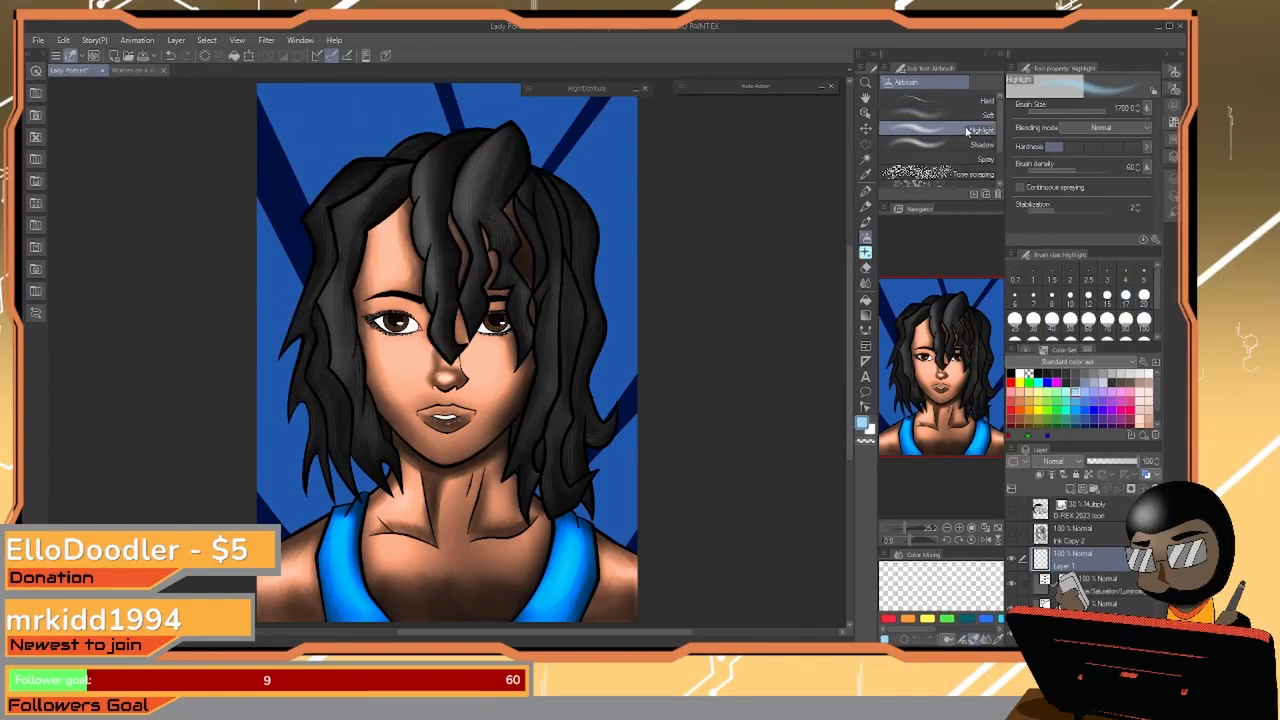
Try spraying a light-blue glow over the hair and face with the Highlight airbrush, and undo the strokes
mouse_move(404, 200)
mouse_down()
mouse_move(454, 185)
mouse_move(412, 220)
mouse_up()
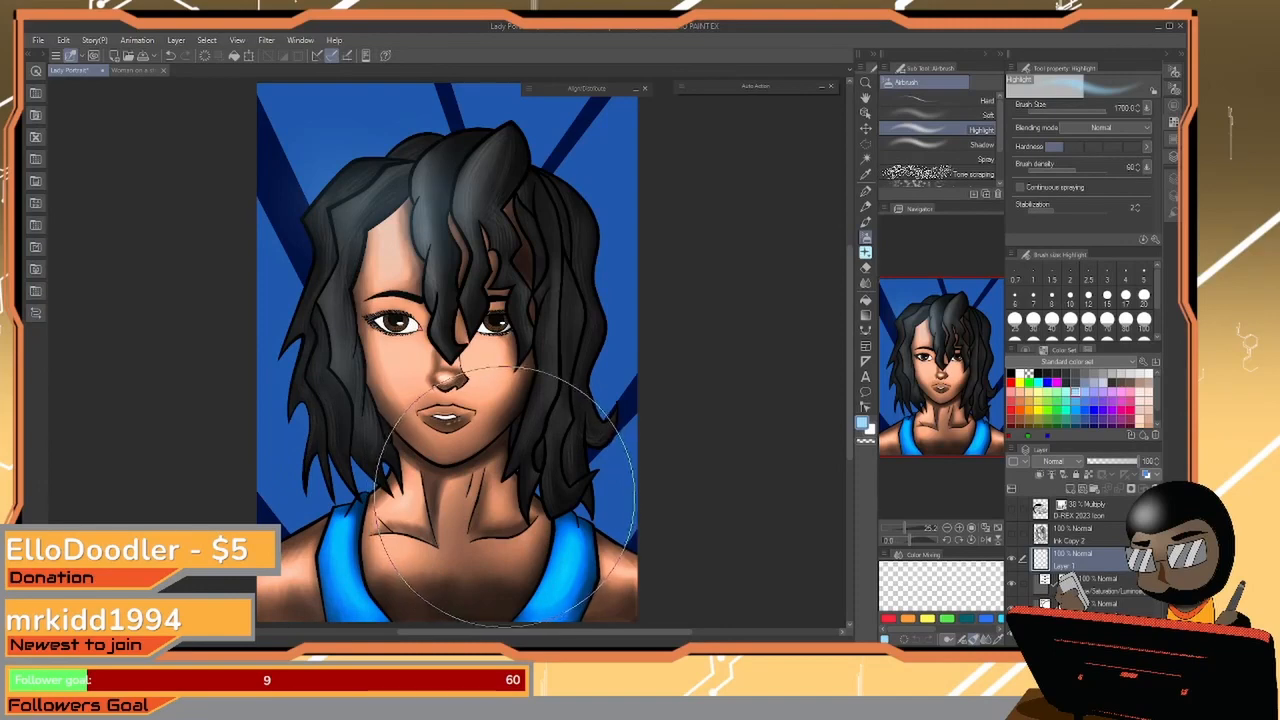
key(ctrl+z)
key(ctrl+z)
key(ctrl+z)
key(ctrl+z)
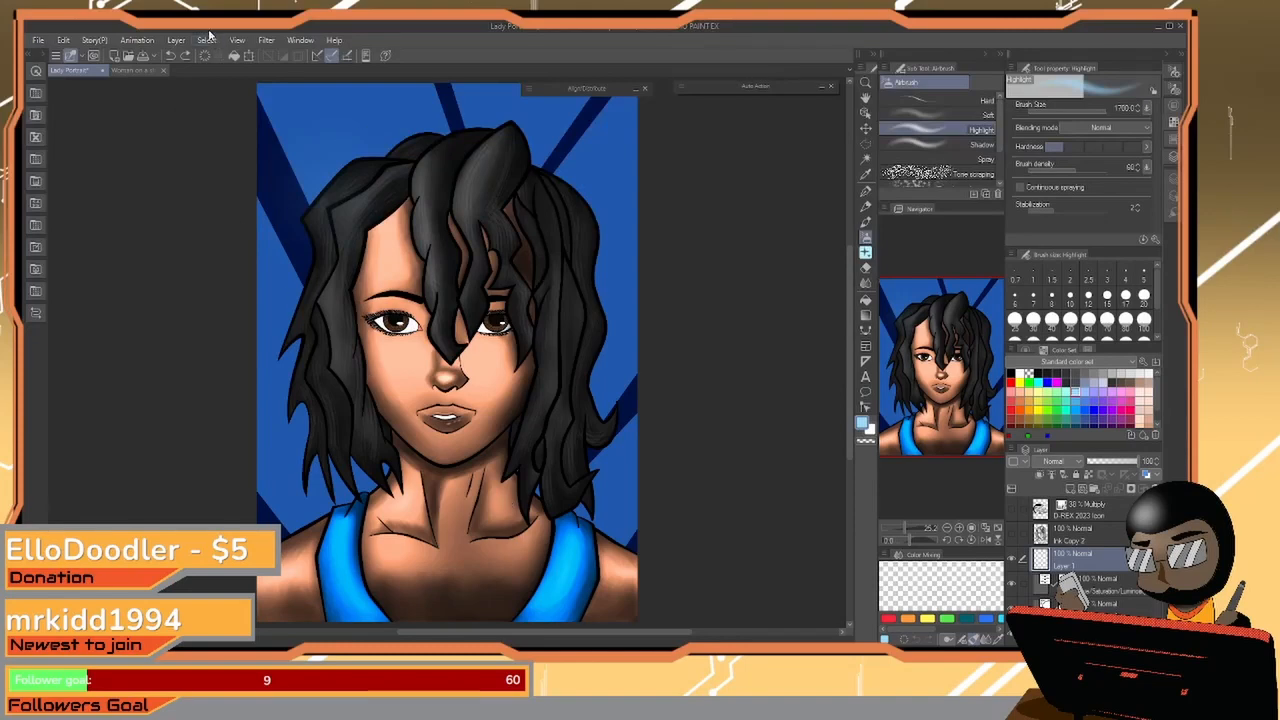
Try a Gradient map correction layer on the portrait with the purple-to-cyan preset from the cyber gradient set
click(176, 40)
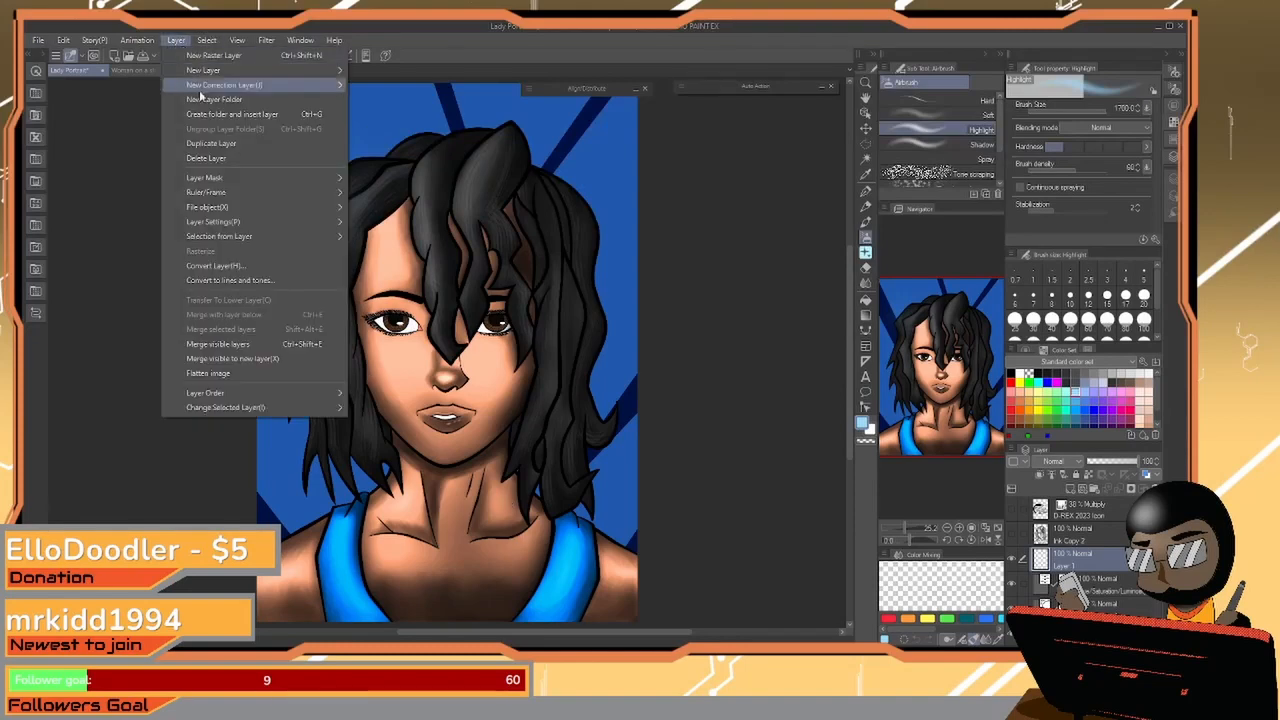
mouse_move(277, 86)
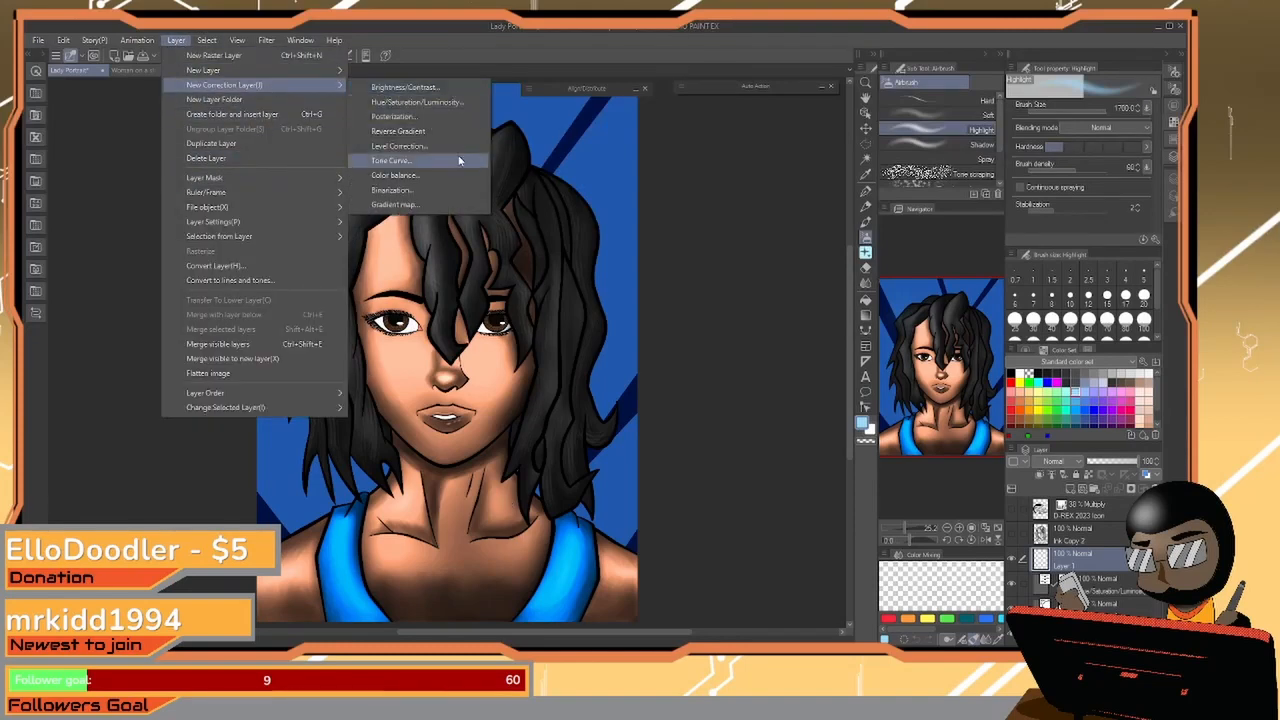
click(473, 206)
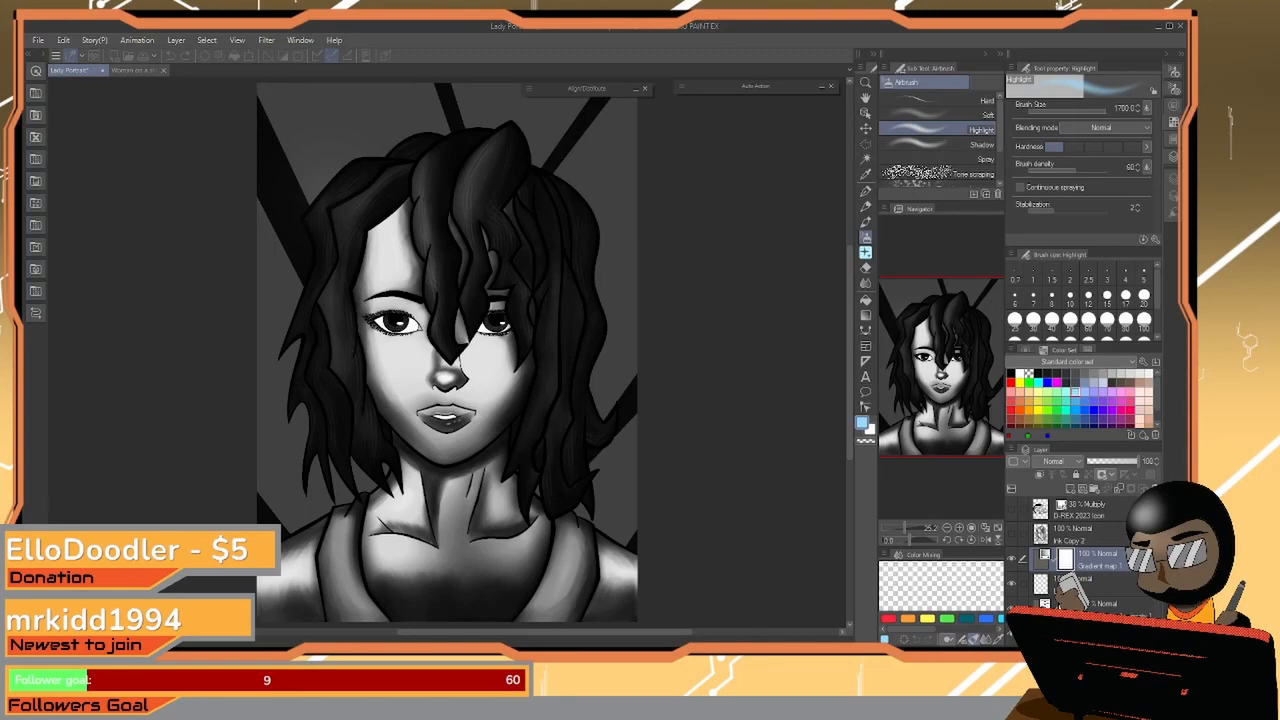
drag(749, 86, 1082, 74)
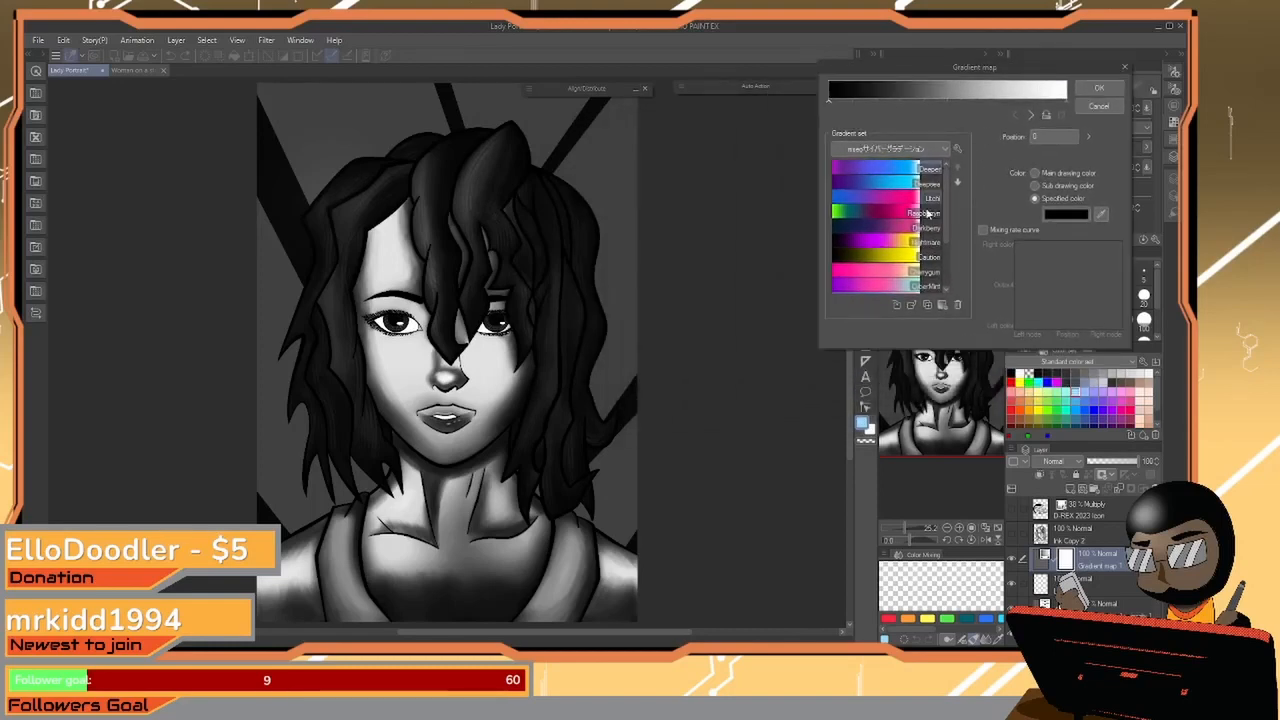
click(910, 305)
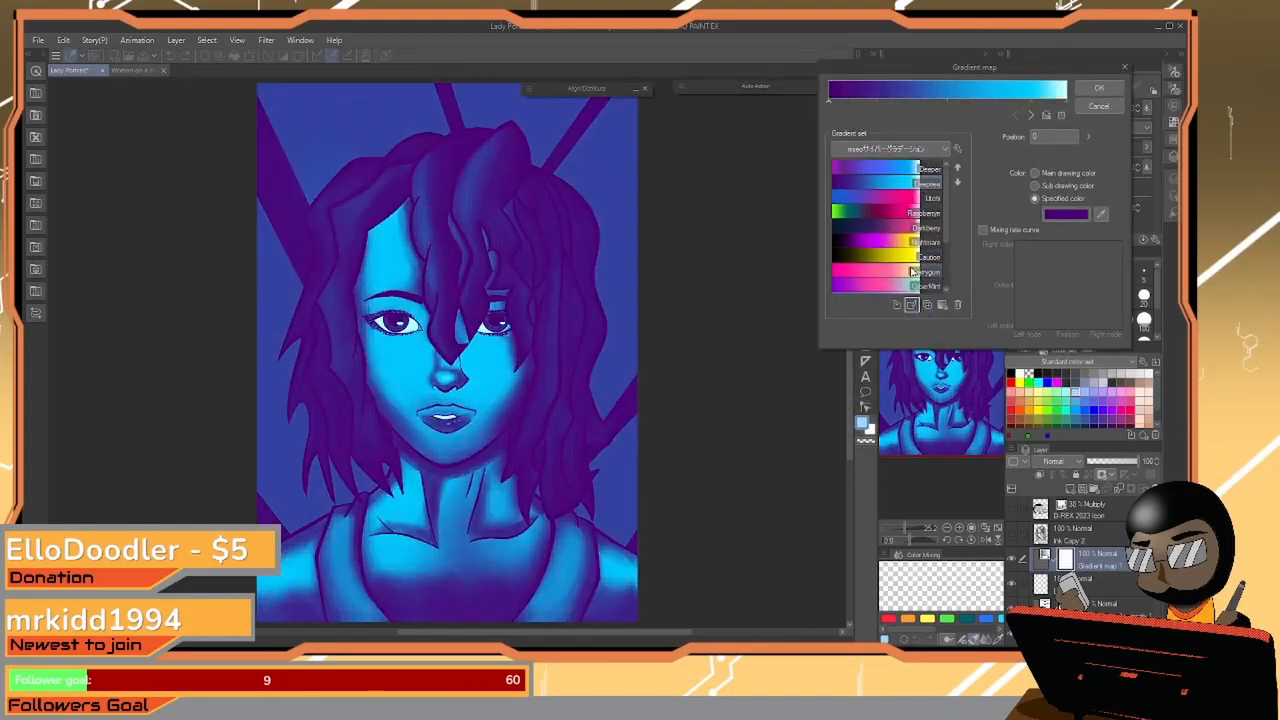
Test the main, sub and specified colour options for the gradient's first node, and switch the mixing rate curve on and off
click(1040, 173)
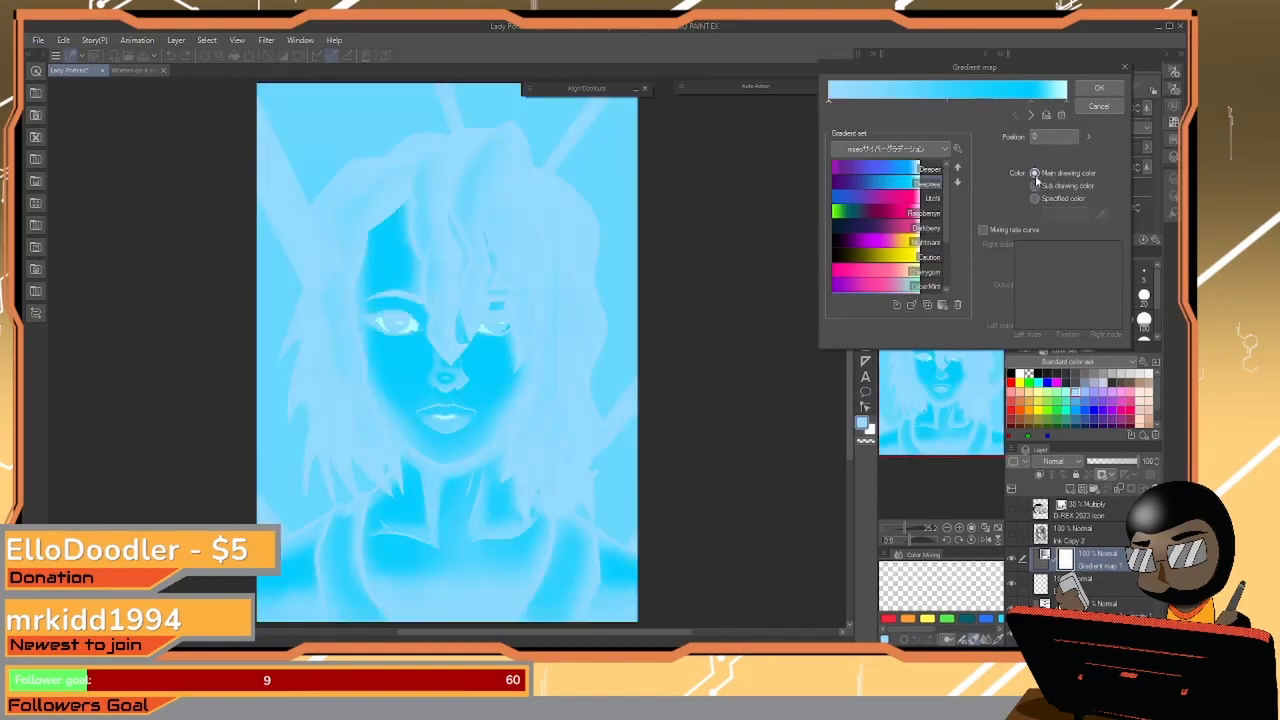
click(1036, 186)
click(1036, 199)
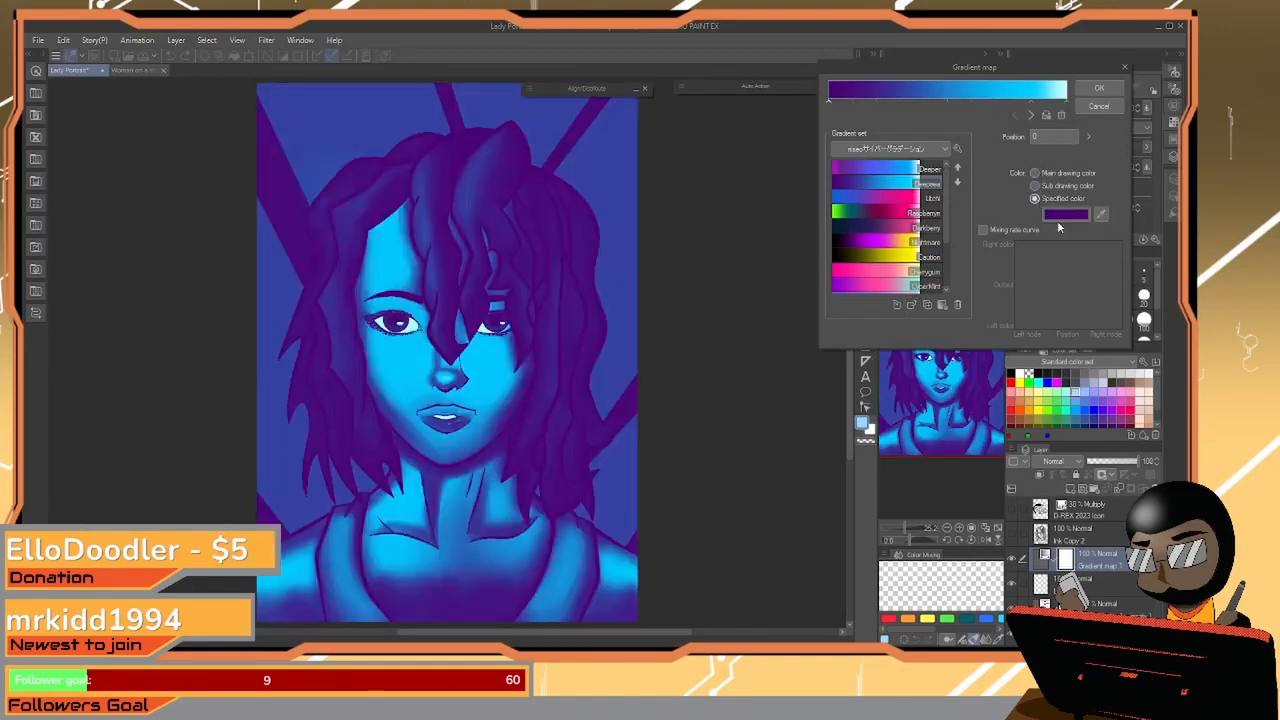
click(983, 230)
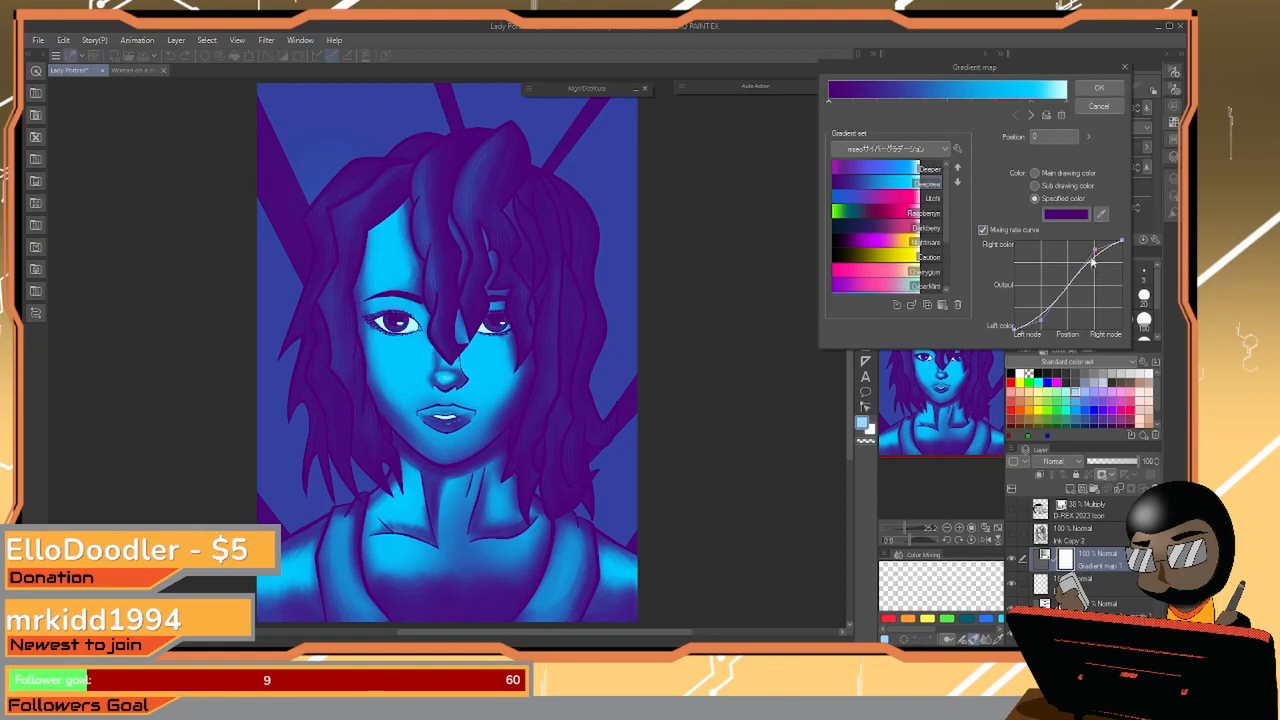
click(984, 230)
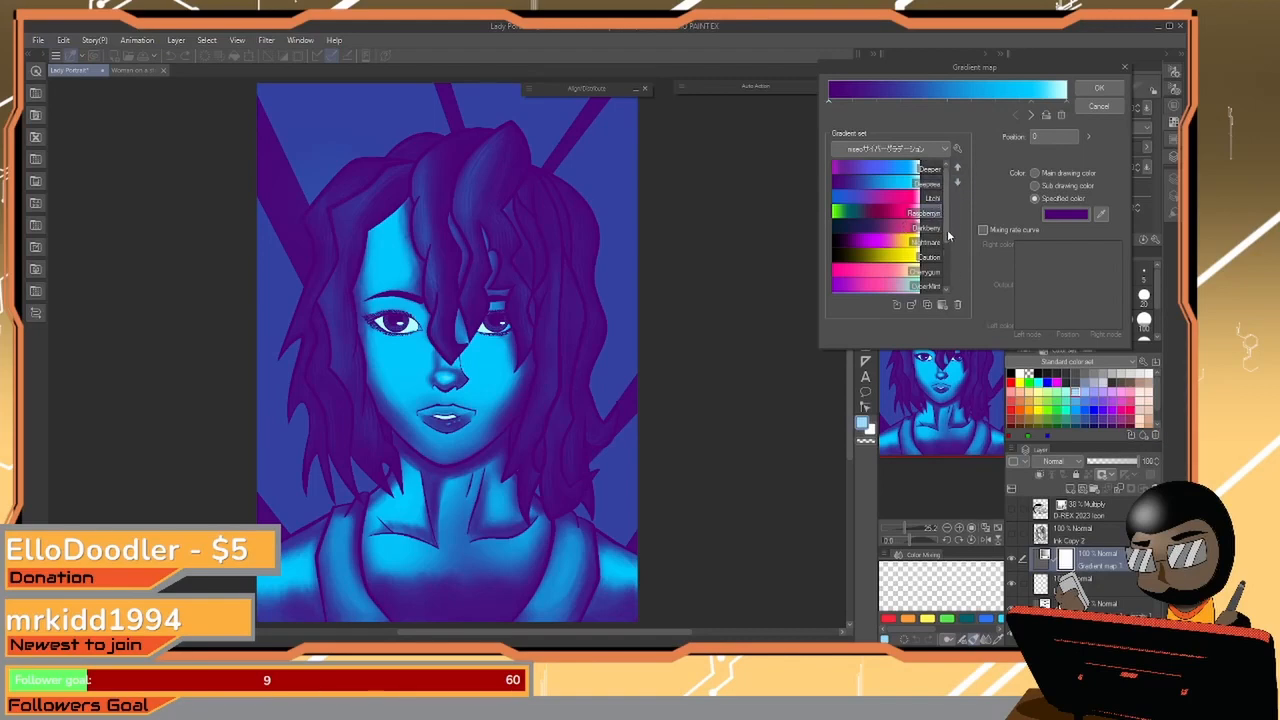
Try the black-to-green preset and the Somber Shade (red) gradient on the portrait, and cancel the gradient map
scroll(947, 229, down, 3)
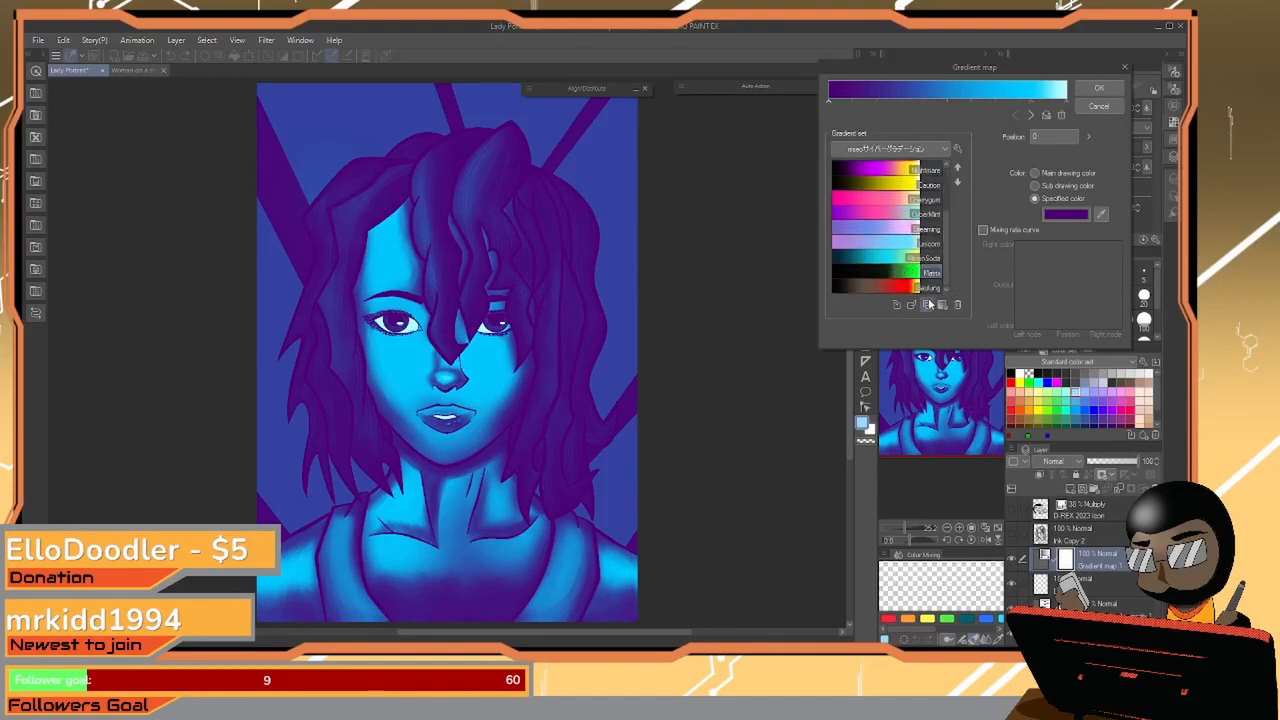
click(915, 273)
click(898, 150)
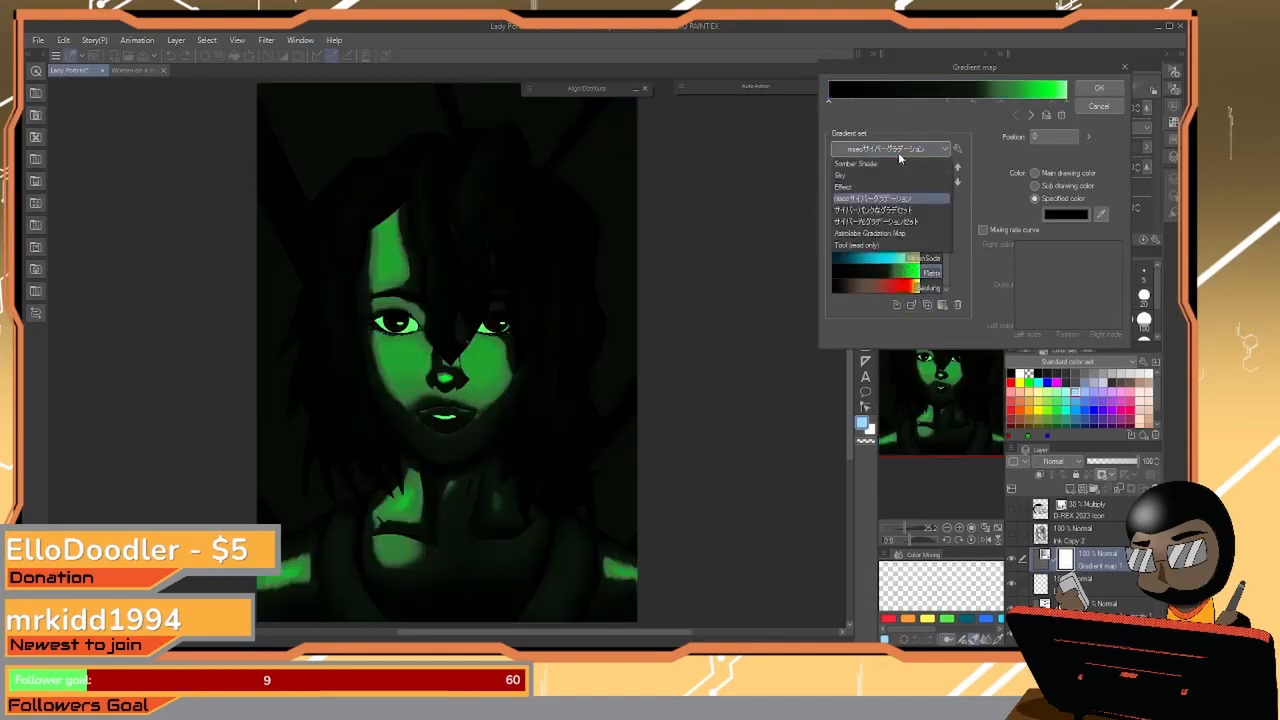
click(897, 163)
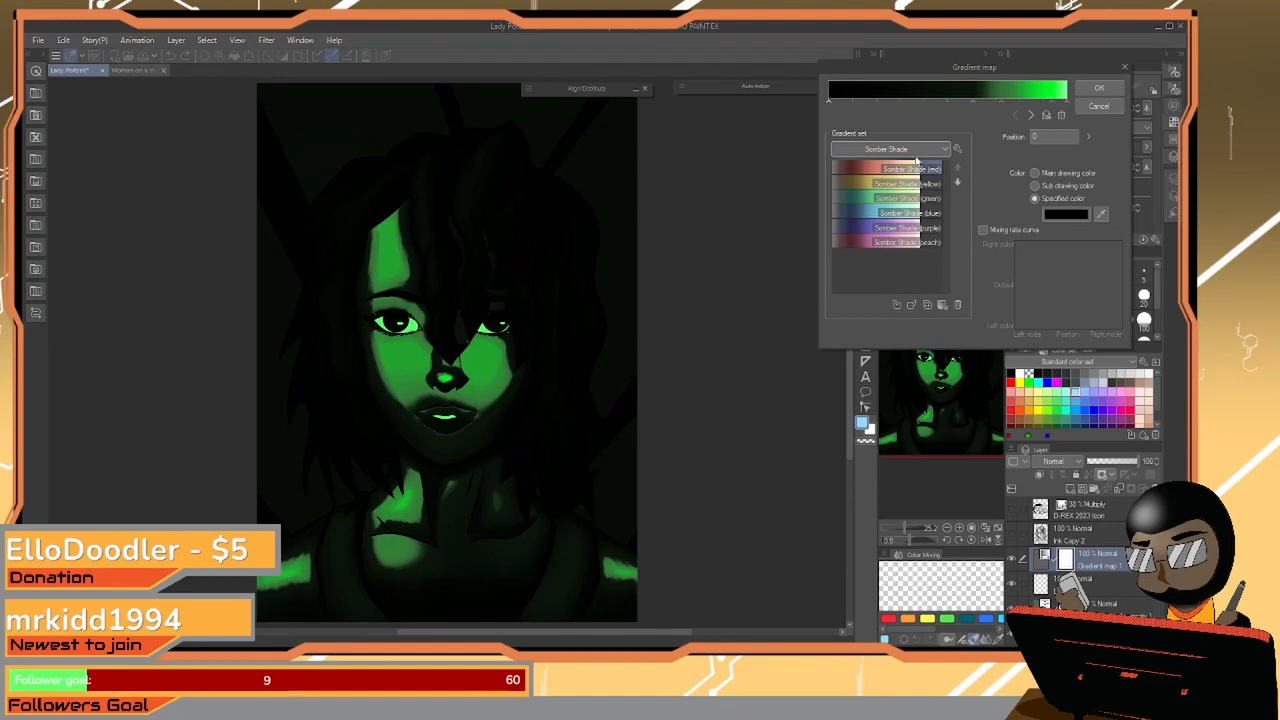
click(912, 305)
click(907, 216)
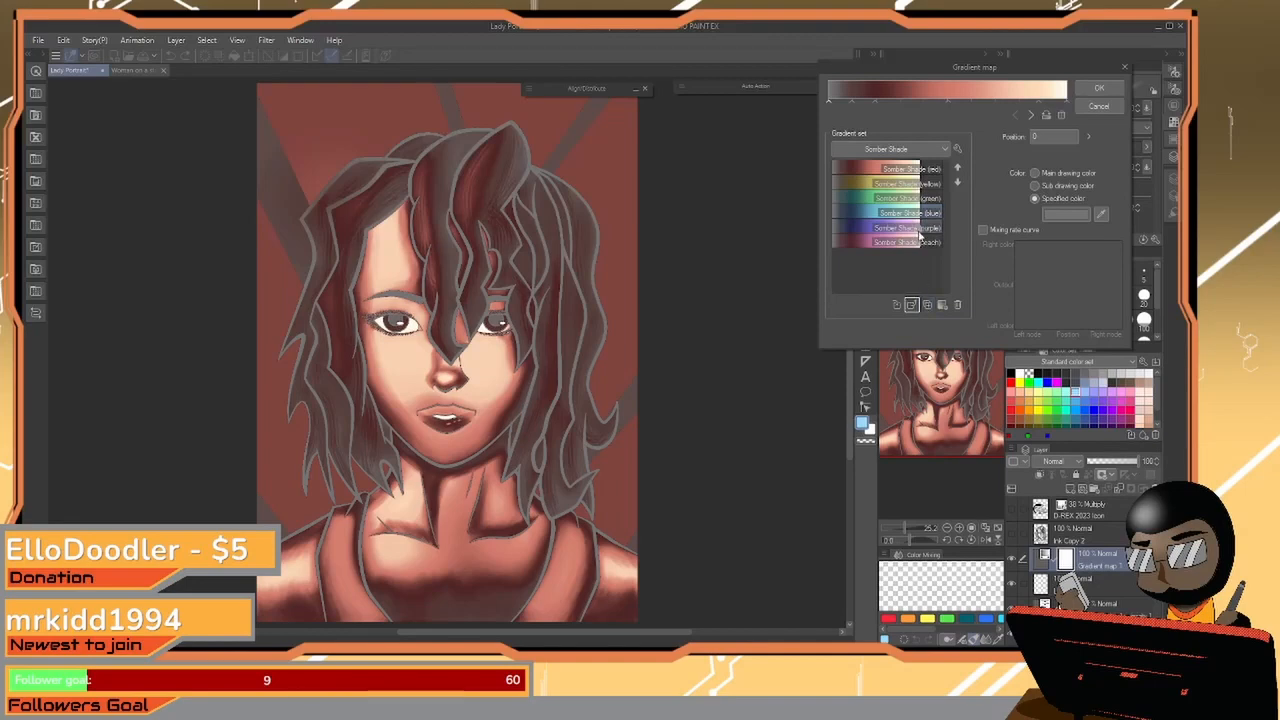
click(925, 229)
click(1097, 107)
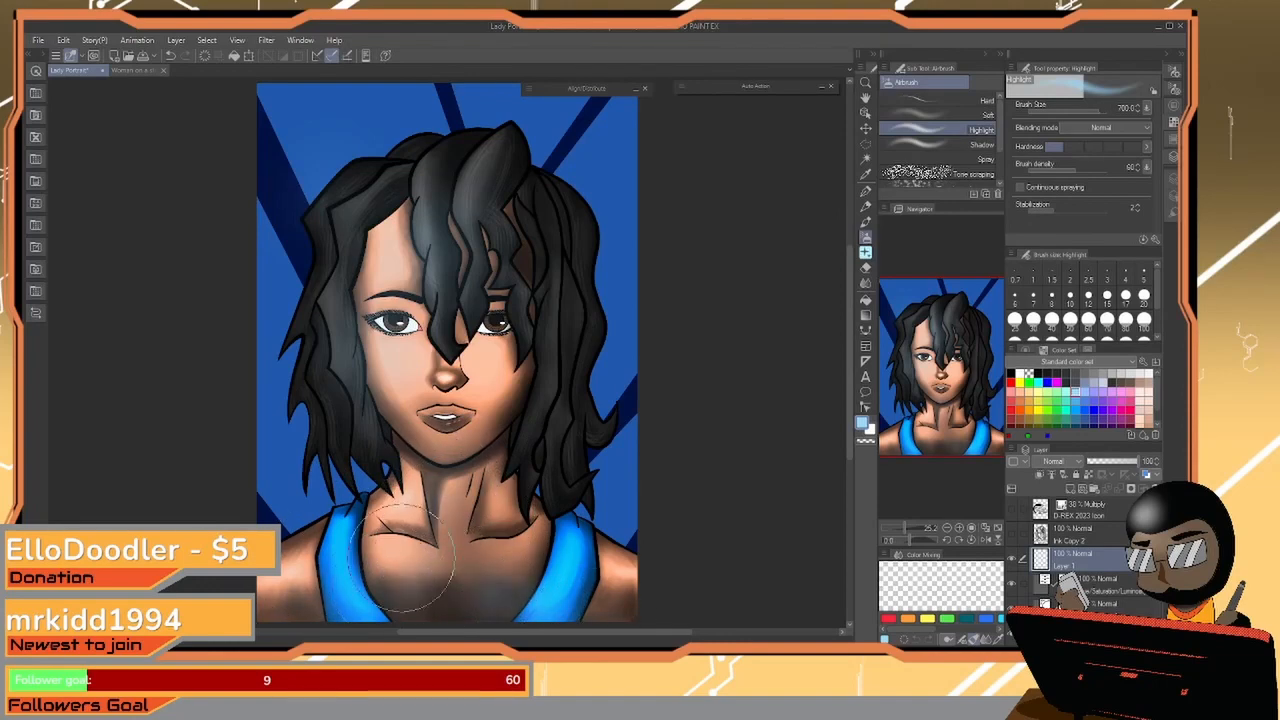
Show the D-REX 2023 icon layer and move its logo from the upper background onto the middle of the woman's lower chest
mouse_move(513, 386)
mouse_down()
mouse_move(532, 472)
mouse_move(501, 408)
mouse_move(491, 335)
mouse_up()
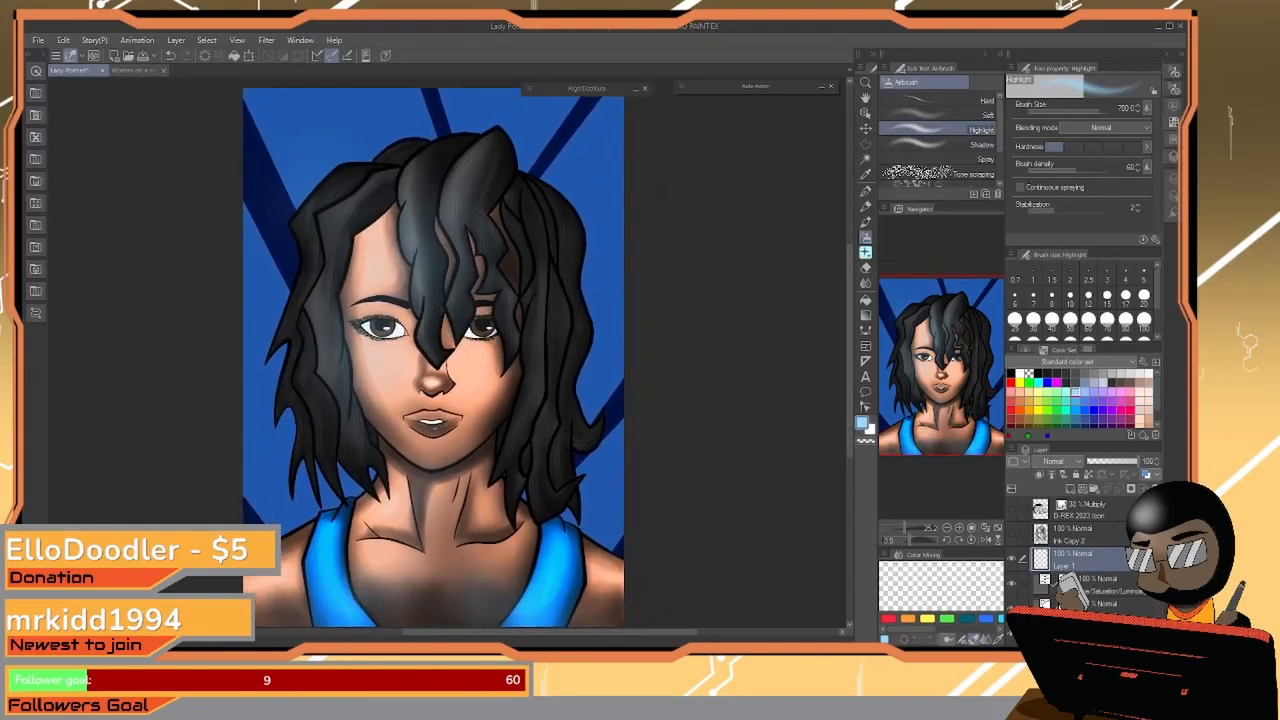
click(1044, 515)
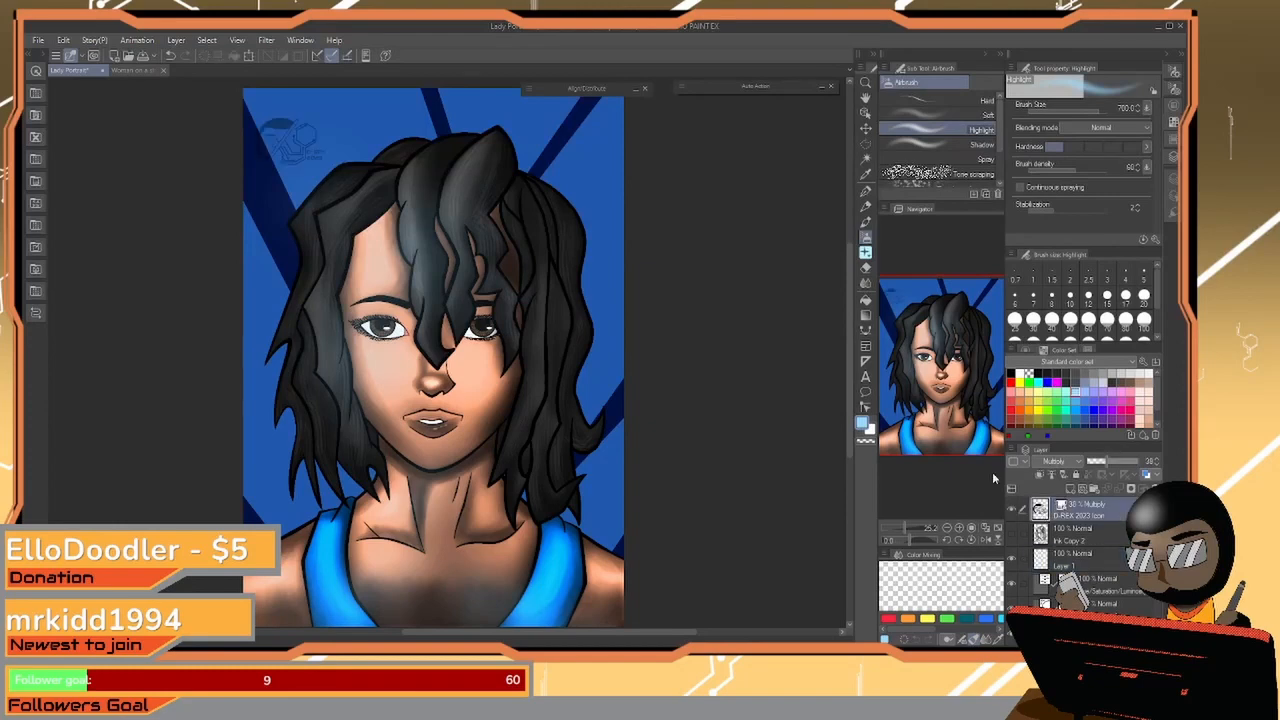
click(866, 113)
drag(282, 130, 420, 580)
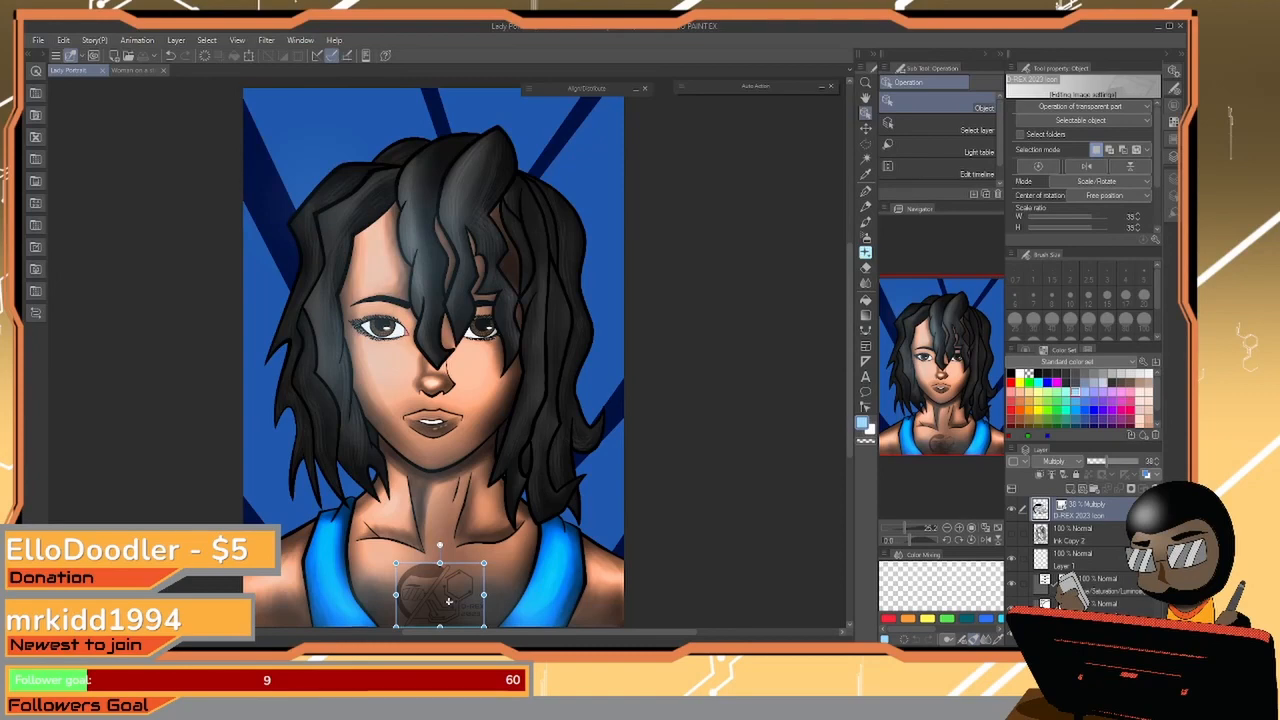
Set the blending mode of Layer 2 in the Background folder to Add (Glow)
scroll(1078, 555, down, 4)
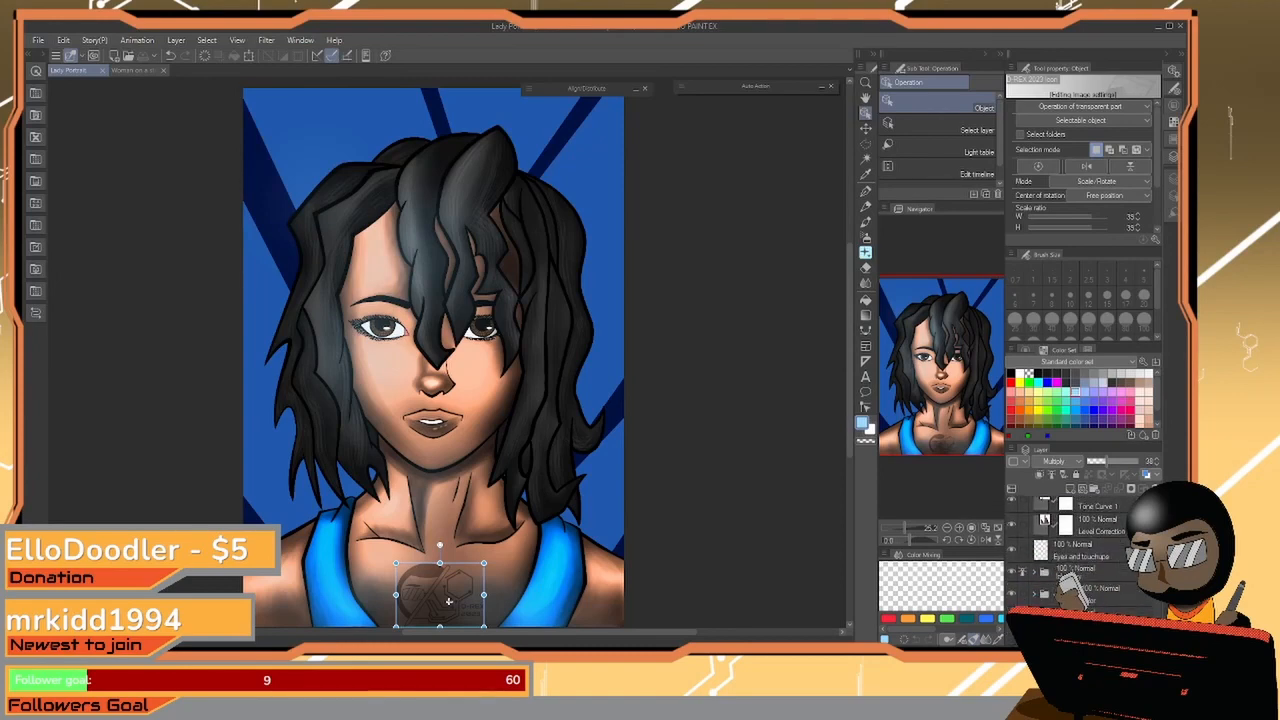
scroll(1078, 555, down, 5)
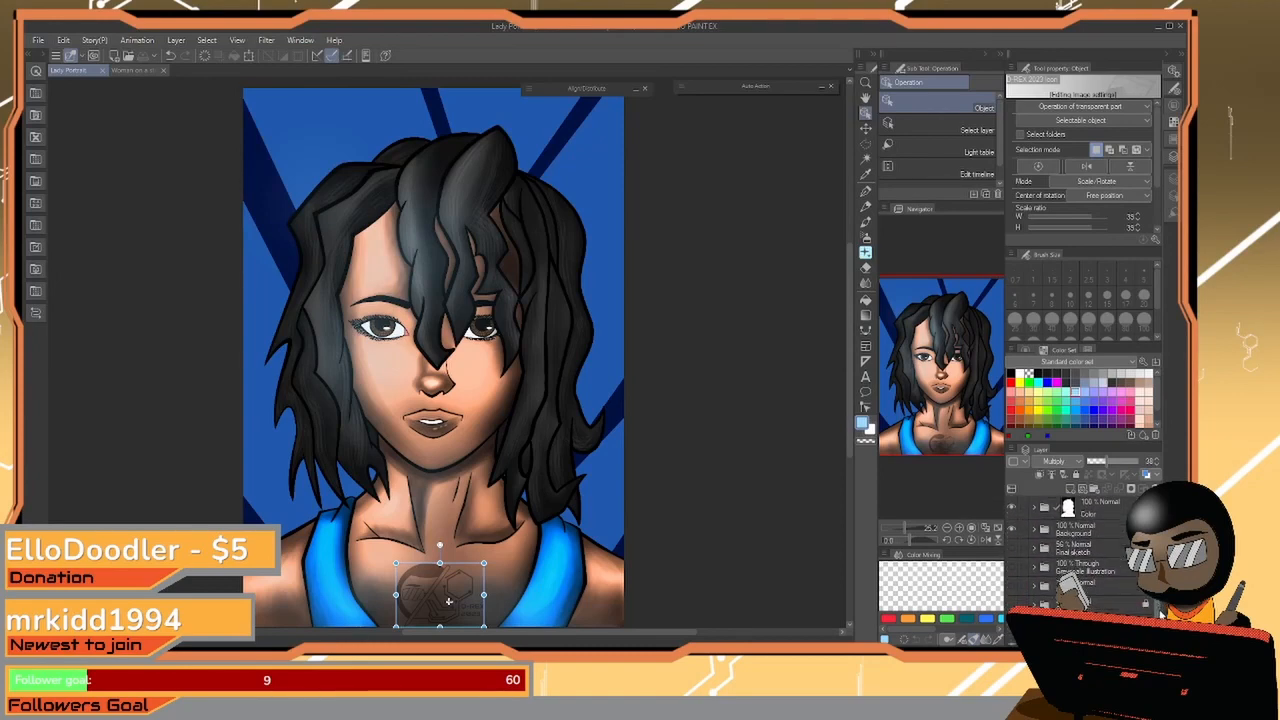
click(1036, 531)
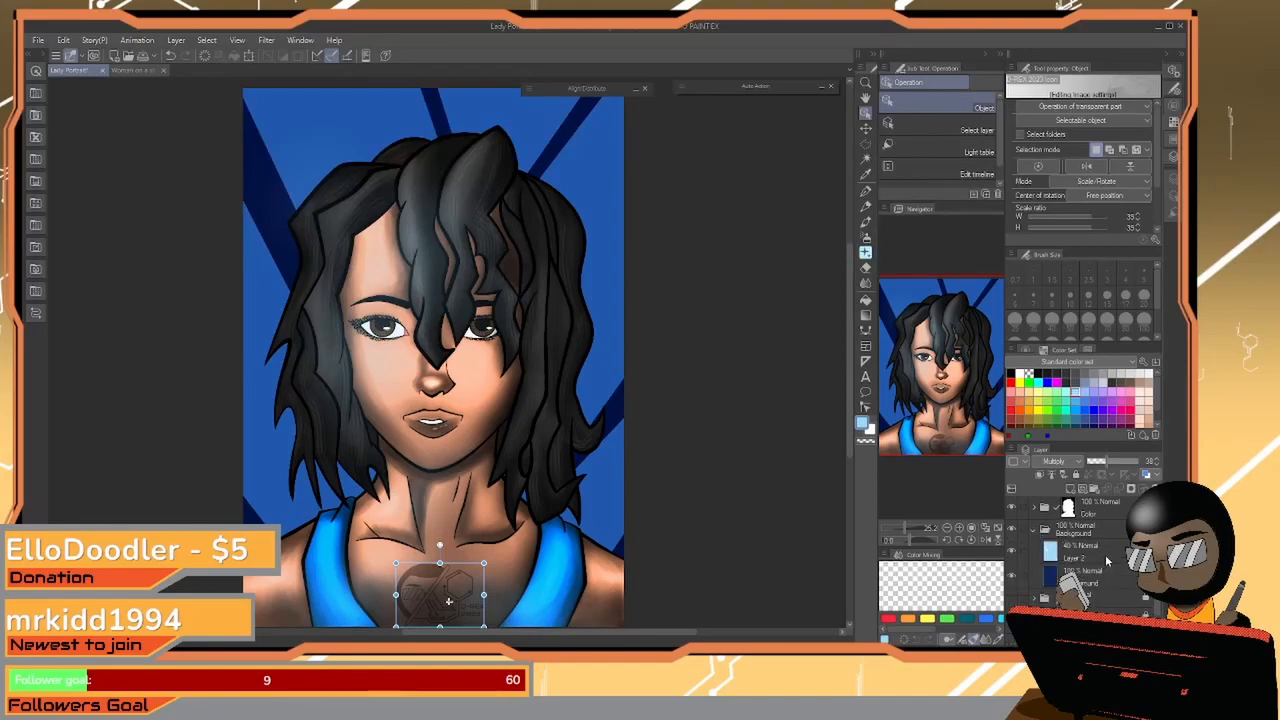
click(1105, 556)
click(1070, 465)
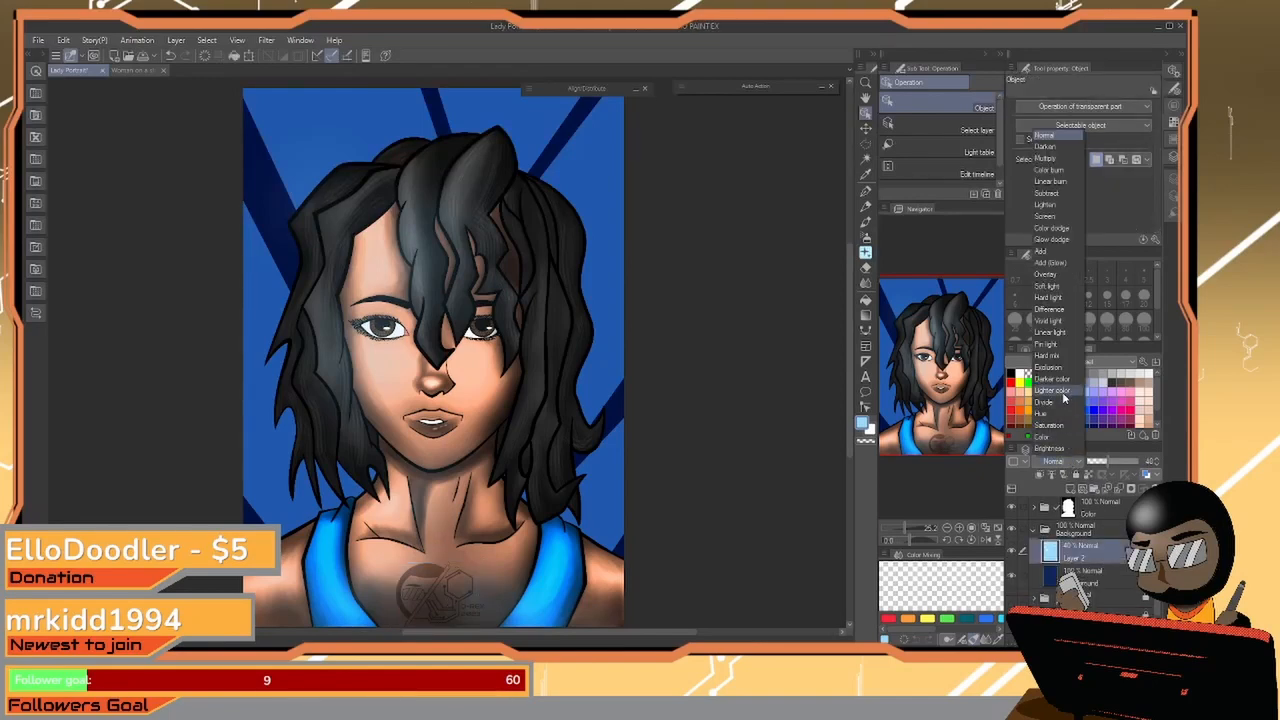
click(1051, 262)
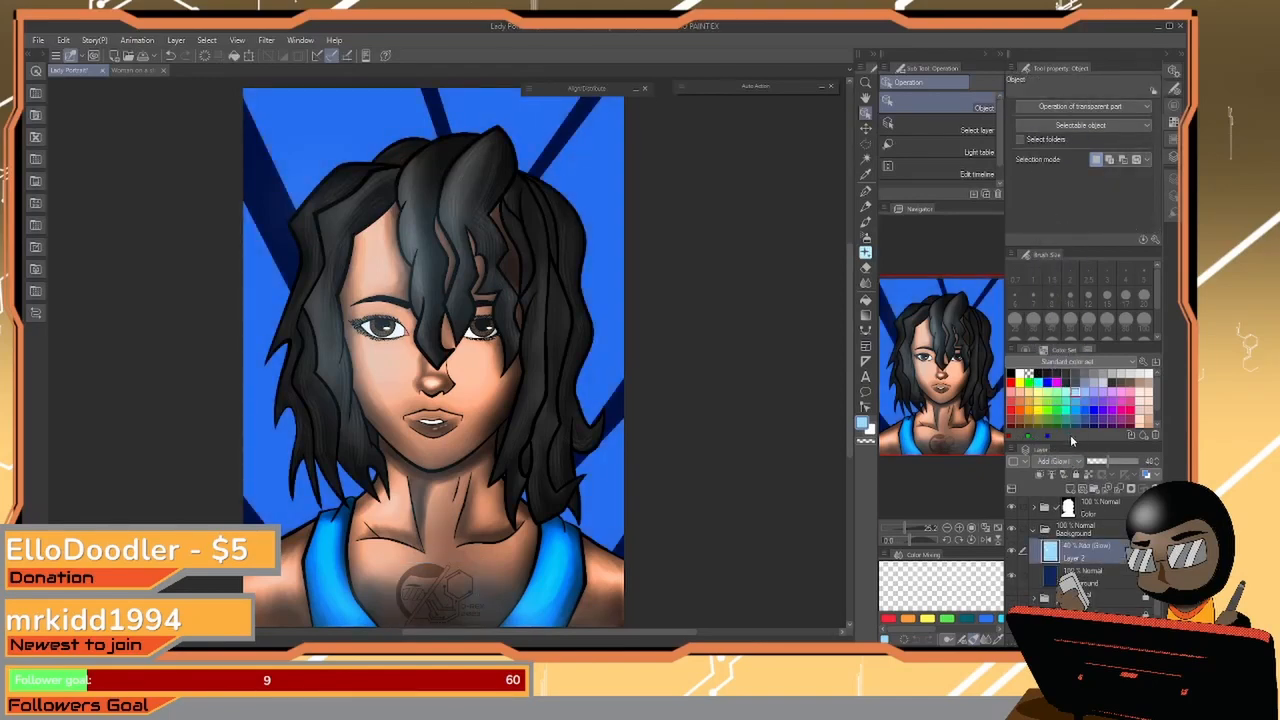
Adjust the opacity of the background glow layer to about 34 %, and close the portrait document
mouse_move(1106, 462)
mouse_down()
mouse_move(1094, 463)
mouse_move(1104, 467)
mouse_up()
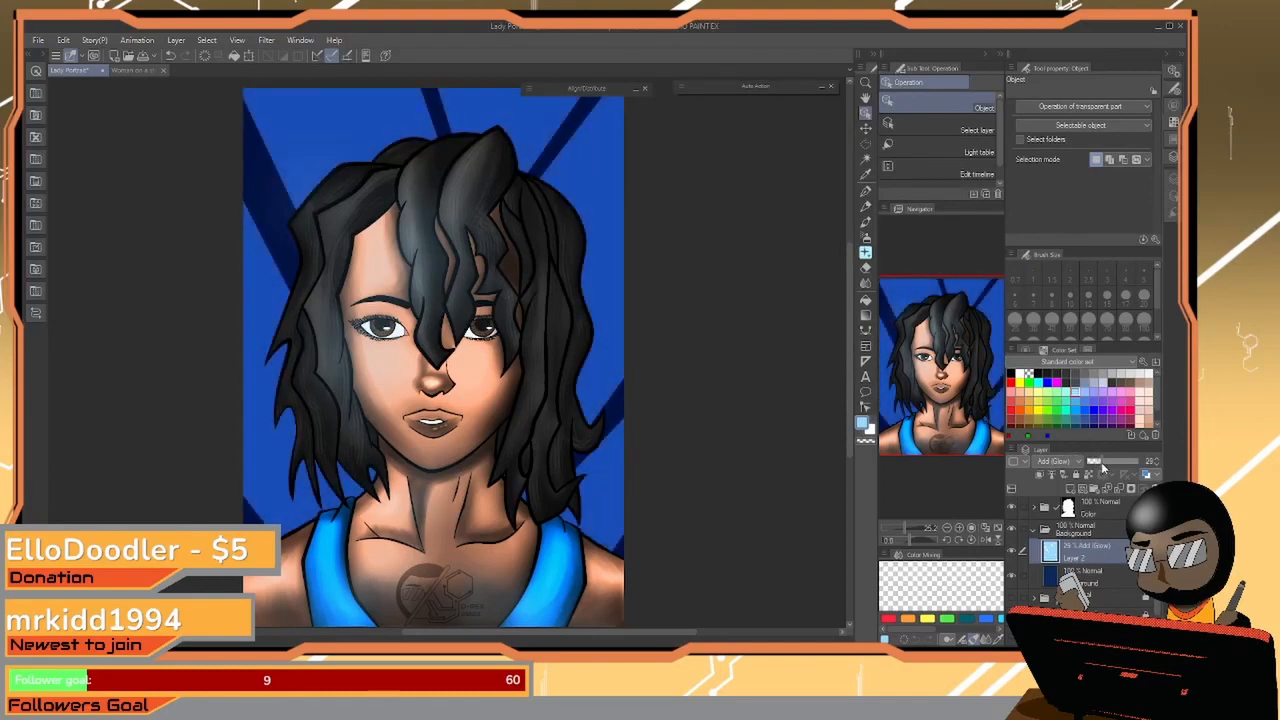
click(1157, 460)
click(1157, 460)
click(1157, 460)
click(1157, 460)
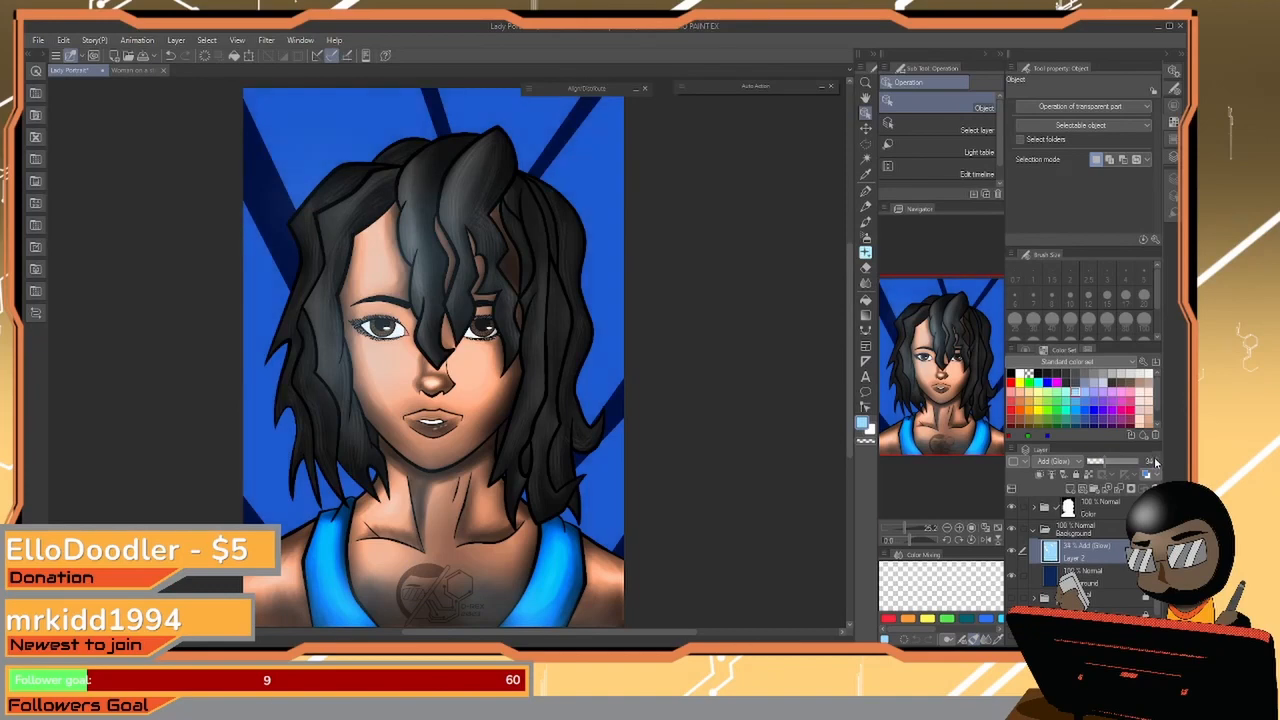
click(1157, 460)
click(1157, 460)
click(102, 72)
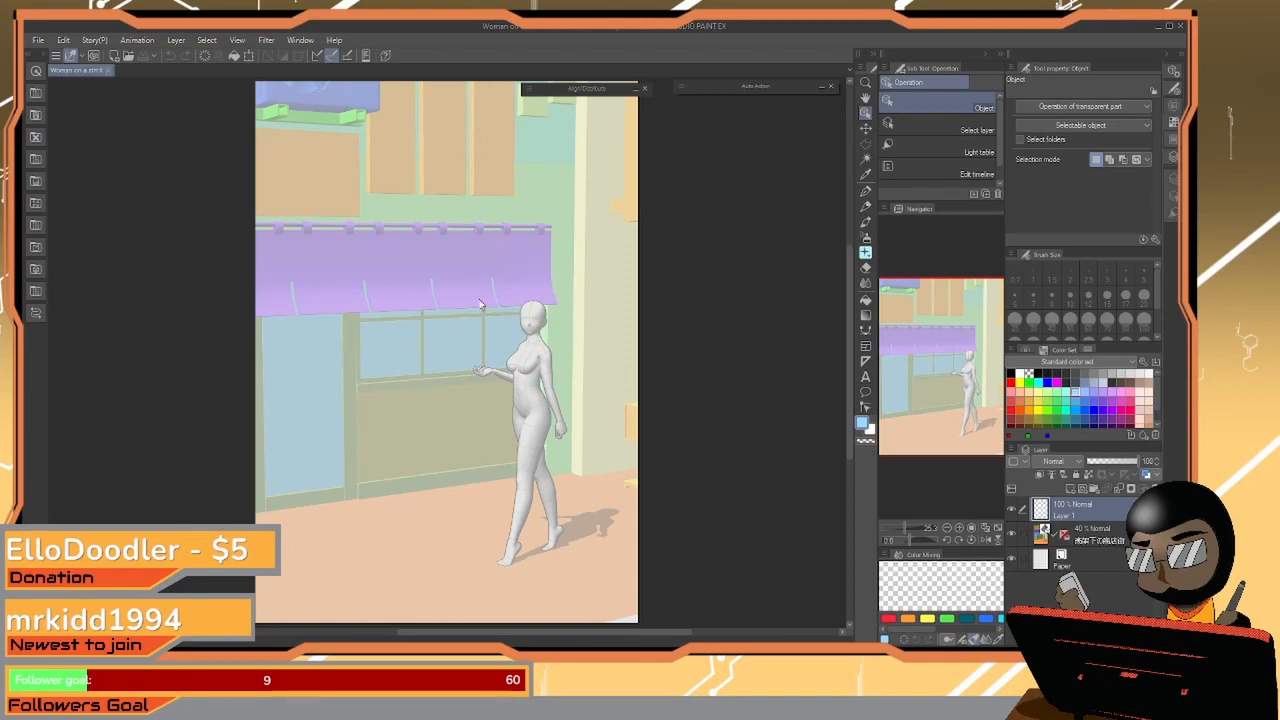
Lock the 3D reference layer containing the street scene and figure, and make Layer 1 active again
click(1019, 372)
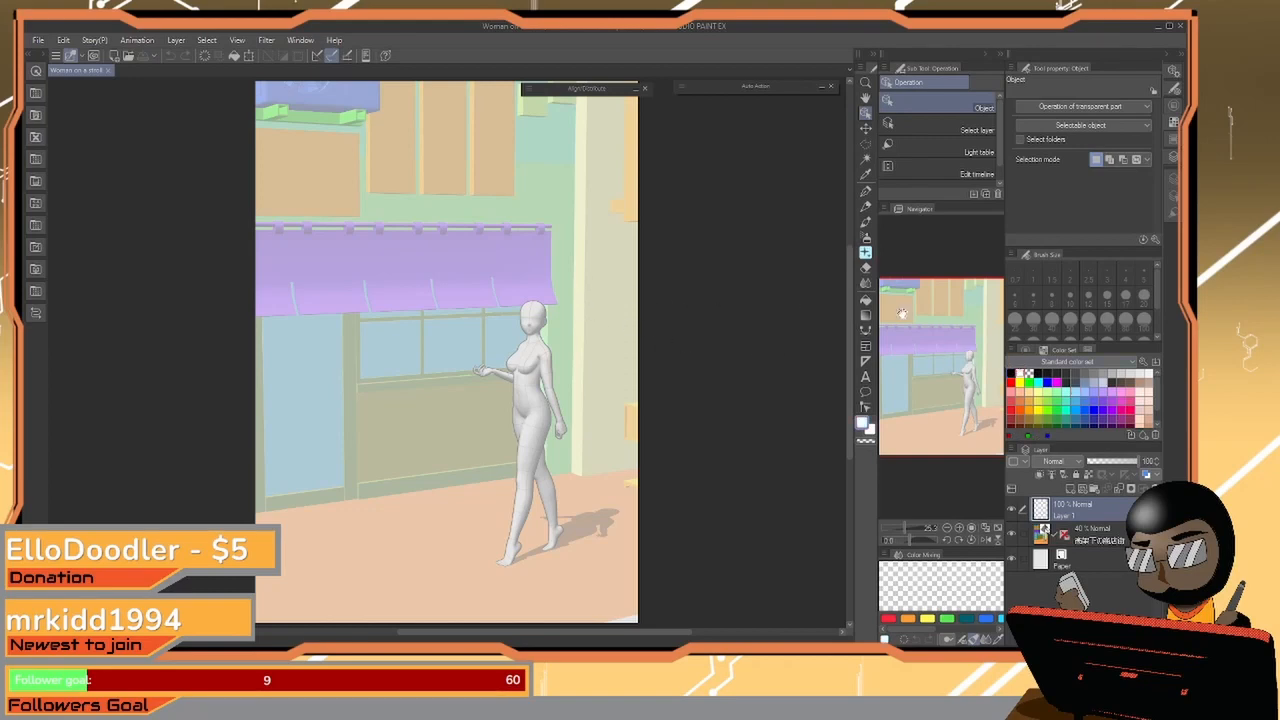
click(1090, 529)
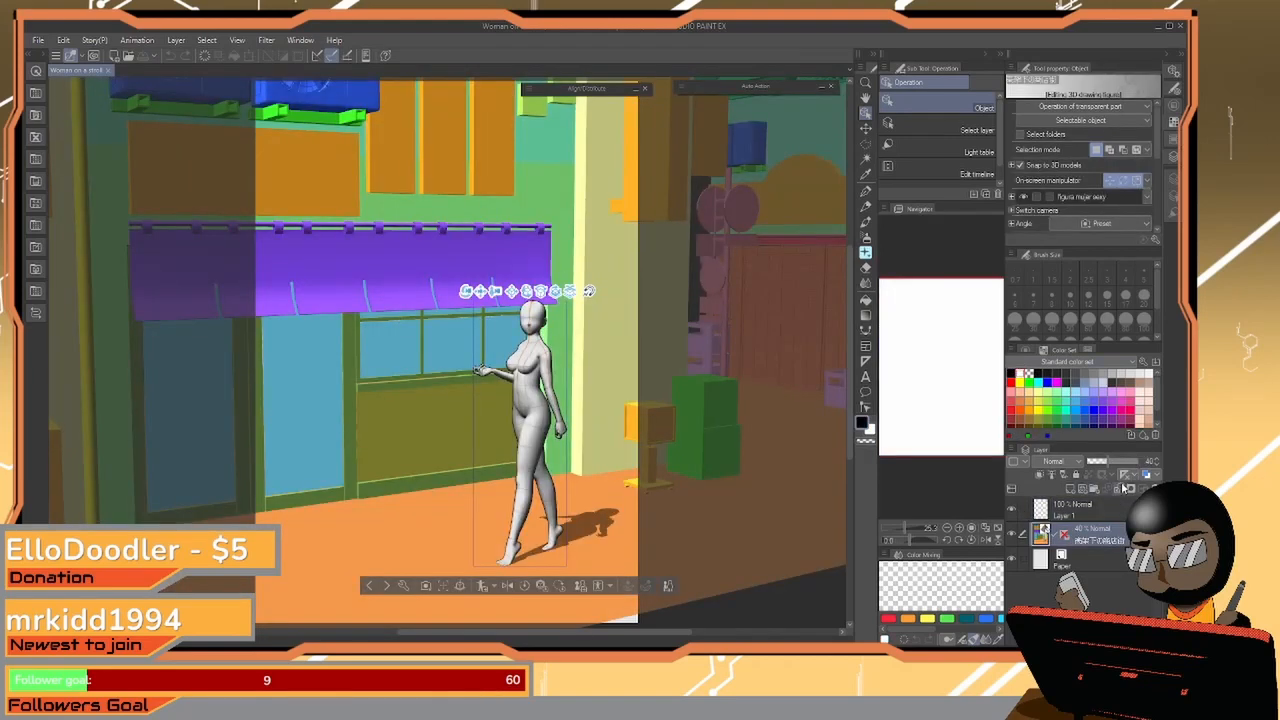
click(1077, 476)
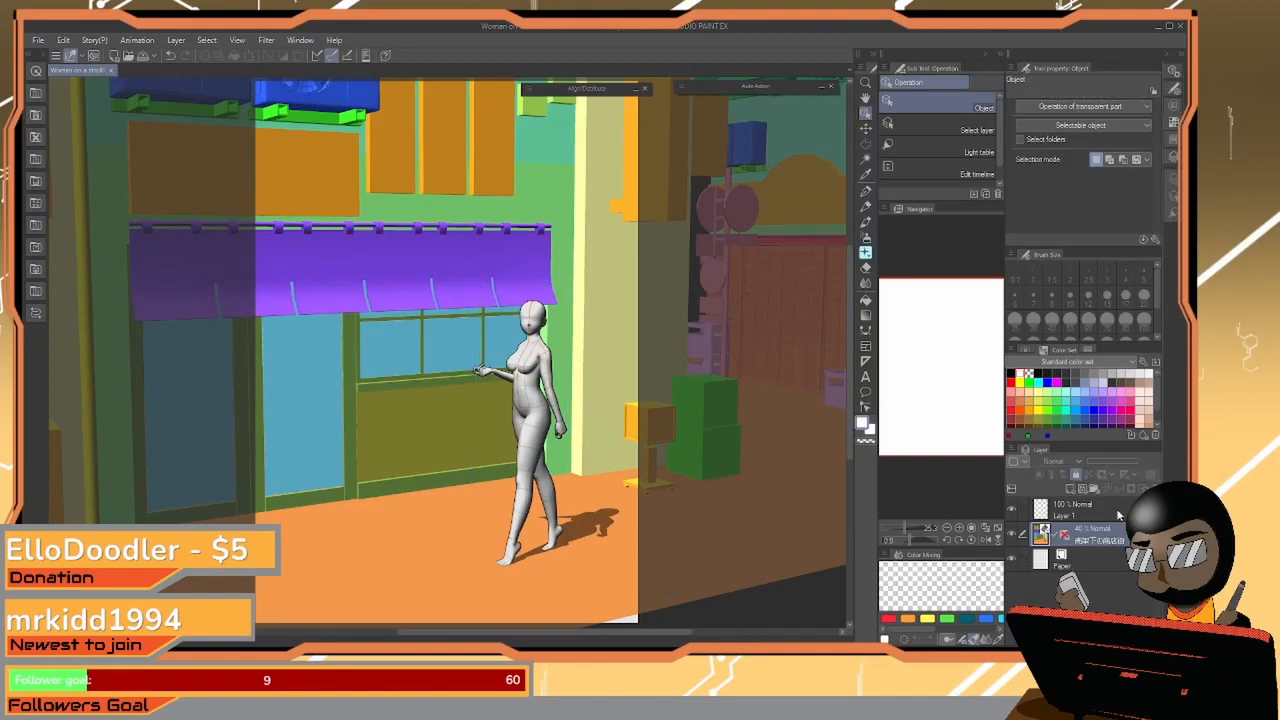
click(1120, 514)
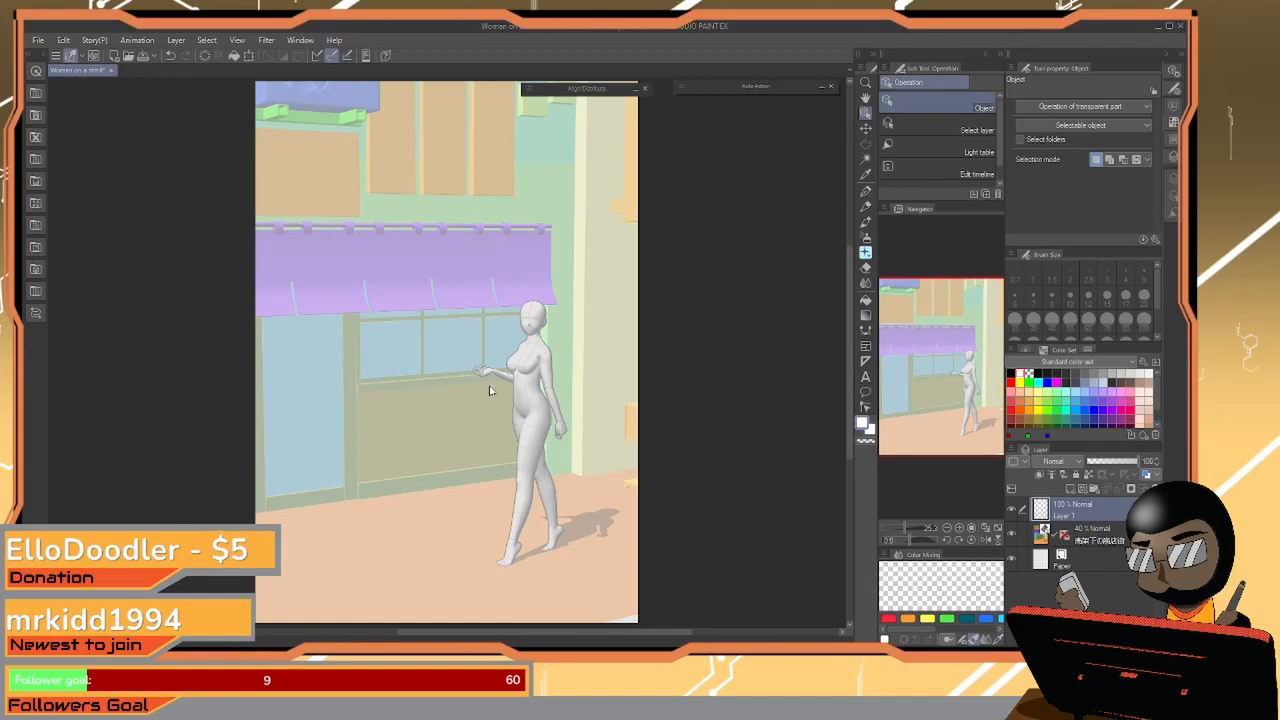
Create a layer folder, place Layer 1 inside it and name the folder Sketches
click(1090, 490)
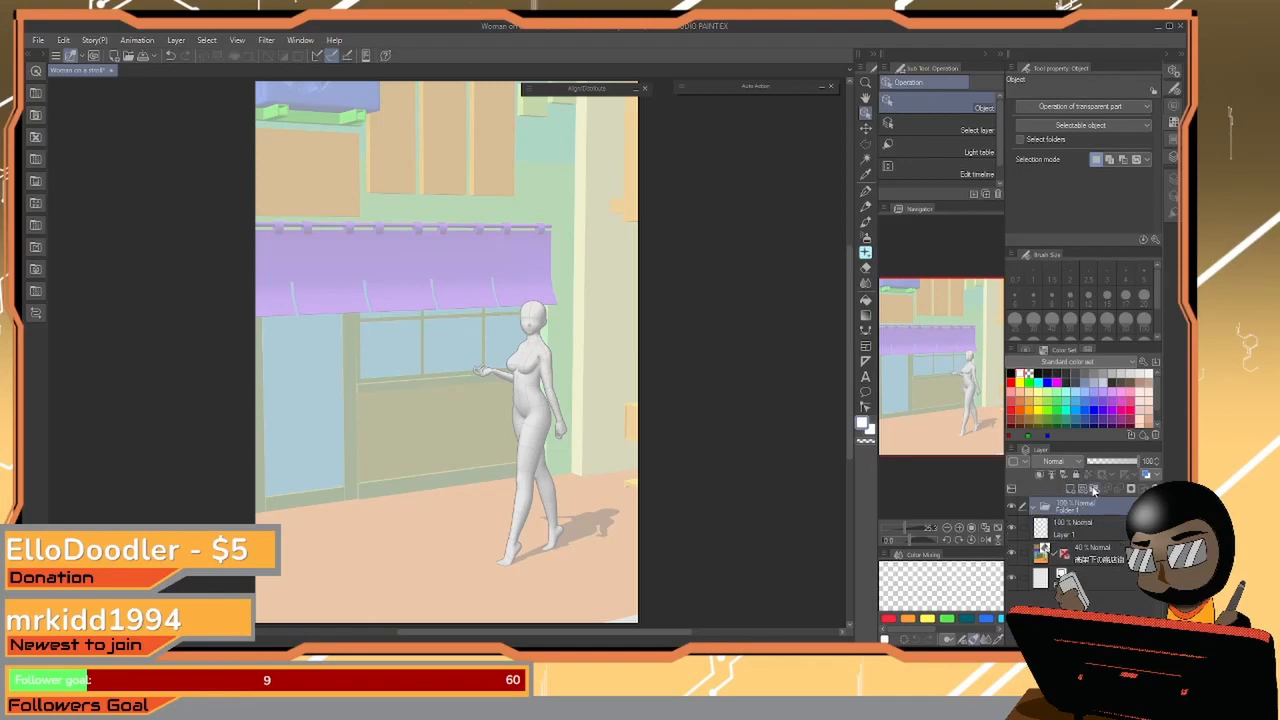
click(1107, 532)
mouse_move(1105, 532)
mouse_down()
mouse_move(1110, 505)
mouse_move(1101, 530)
mouse_up()
click(1071, 509)
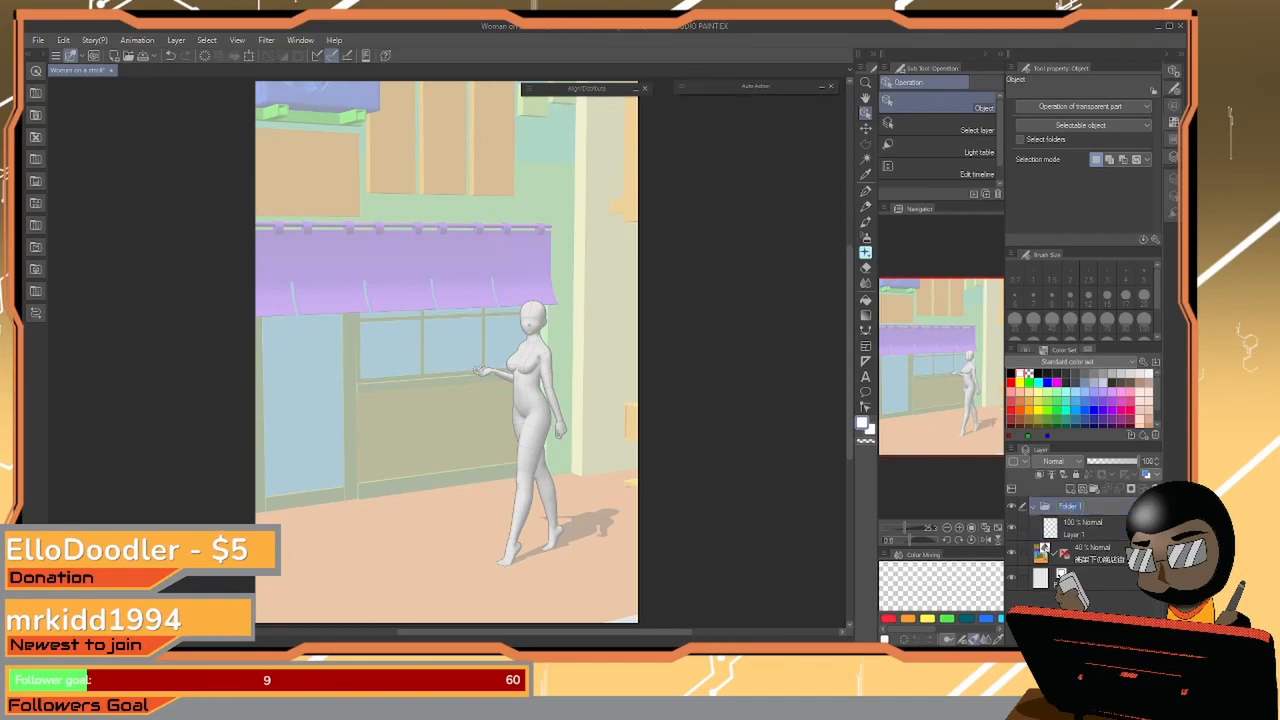
text(Sketches)
key(Return)
Rename the layer inside the Sketches folder as Background
click(1104, 529)
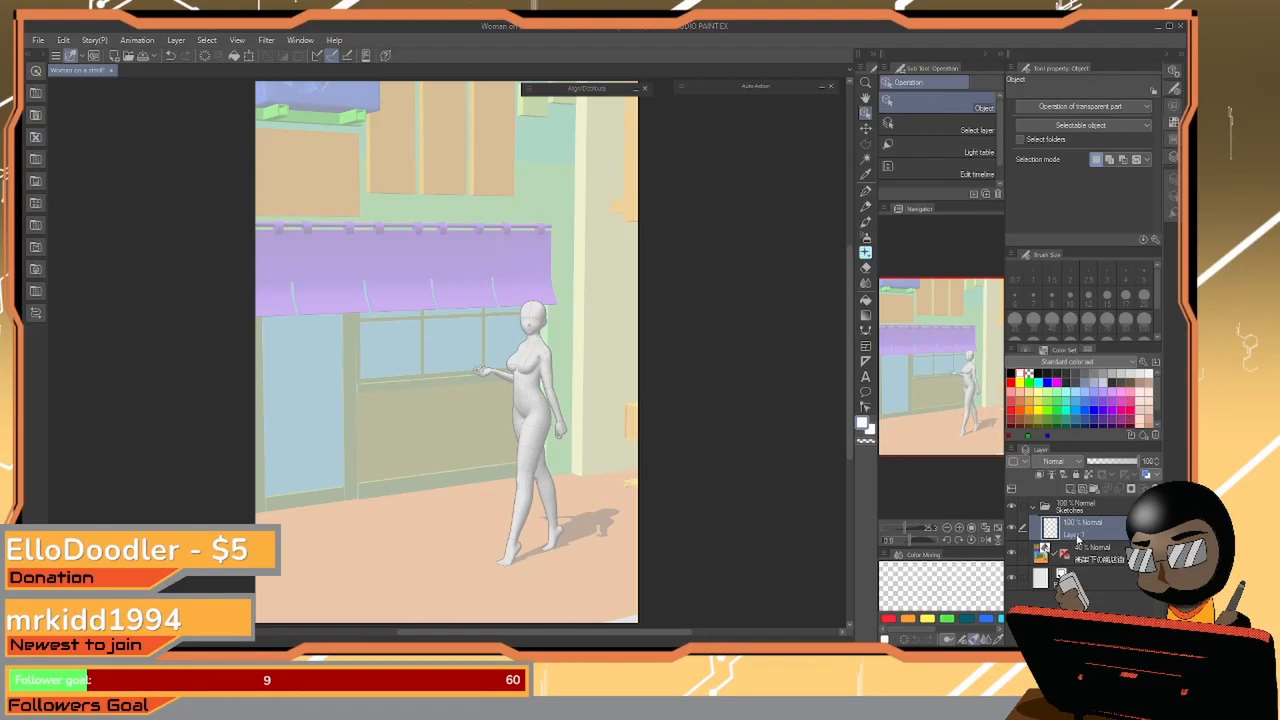
text(R)
text(ackground)
key(Return)
Set up the Lighter pencil in black with a brush size of 25
click(1012, 371)
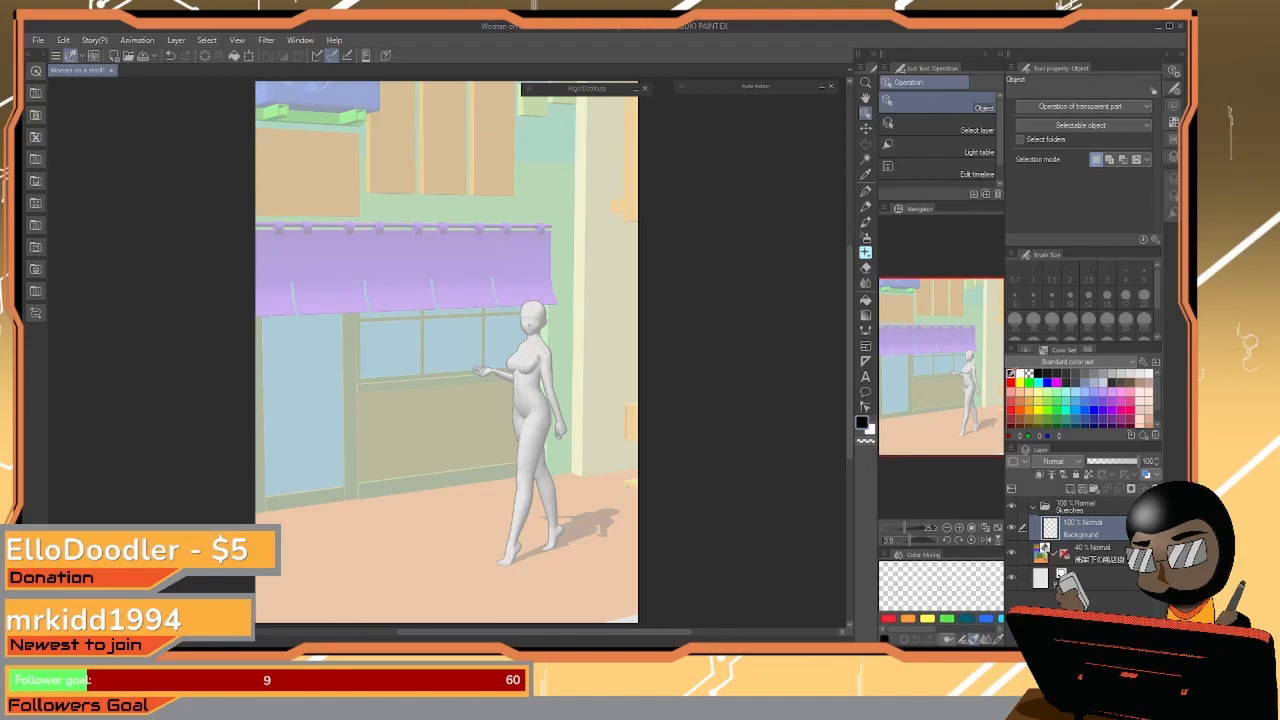
click(866, 205)
click(981, 136)
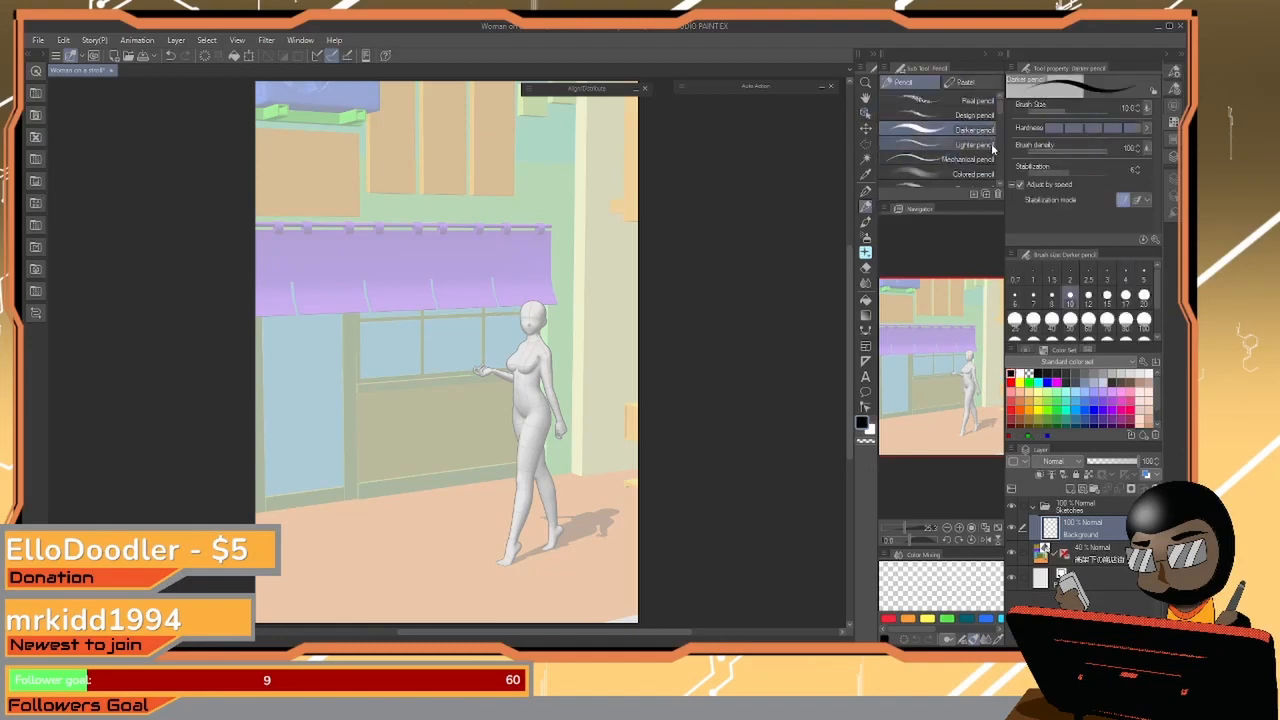
click(979, 146)
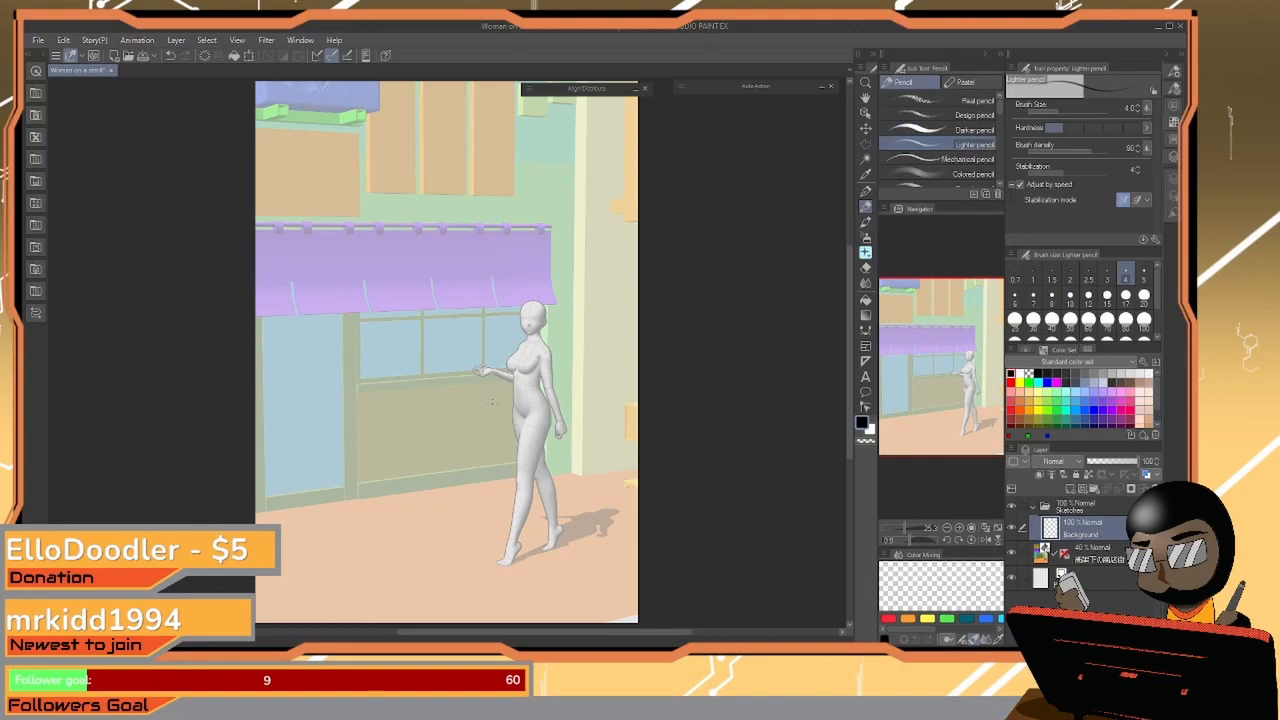
key(bracketright)
key(bracketright)
key(bracketright)
key(bracketright)
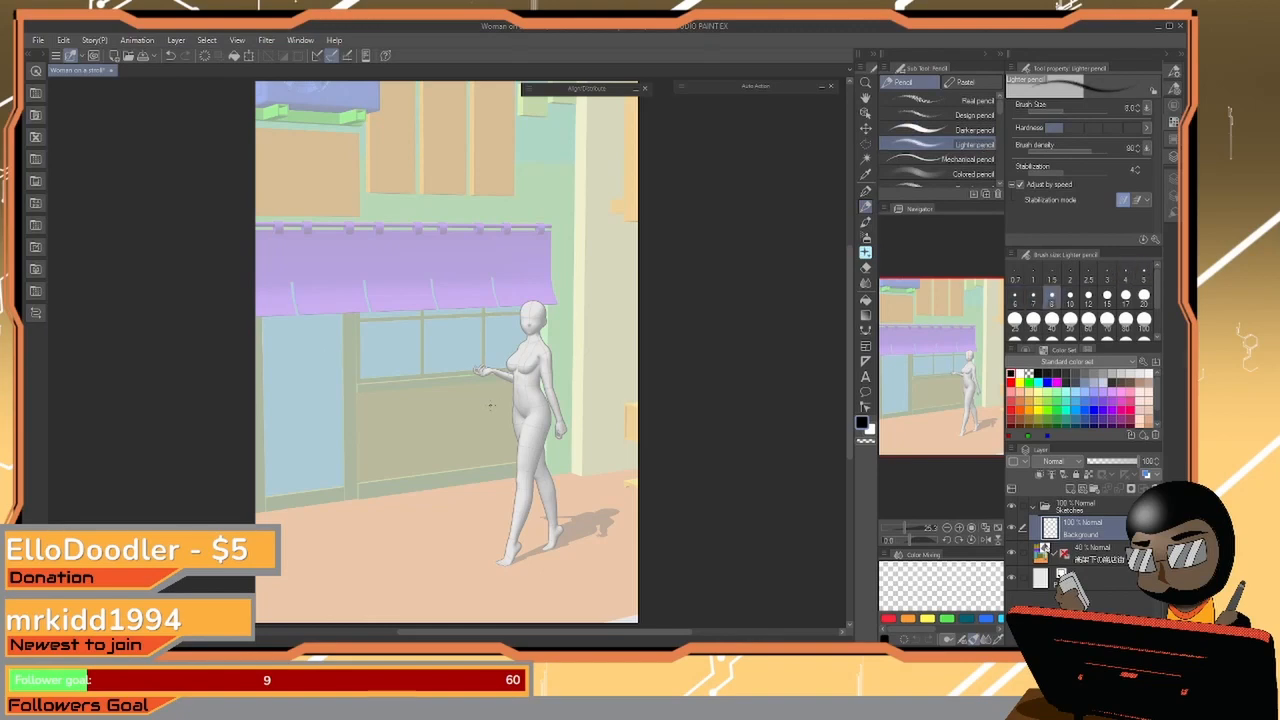
key(bracketright)
key(bracketright)
key(bracketright)
key(bracketright)
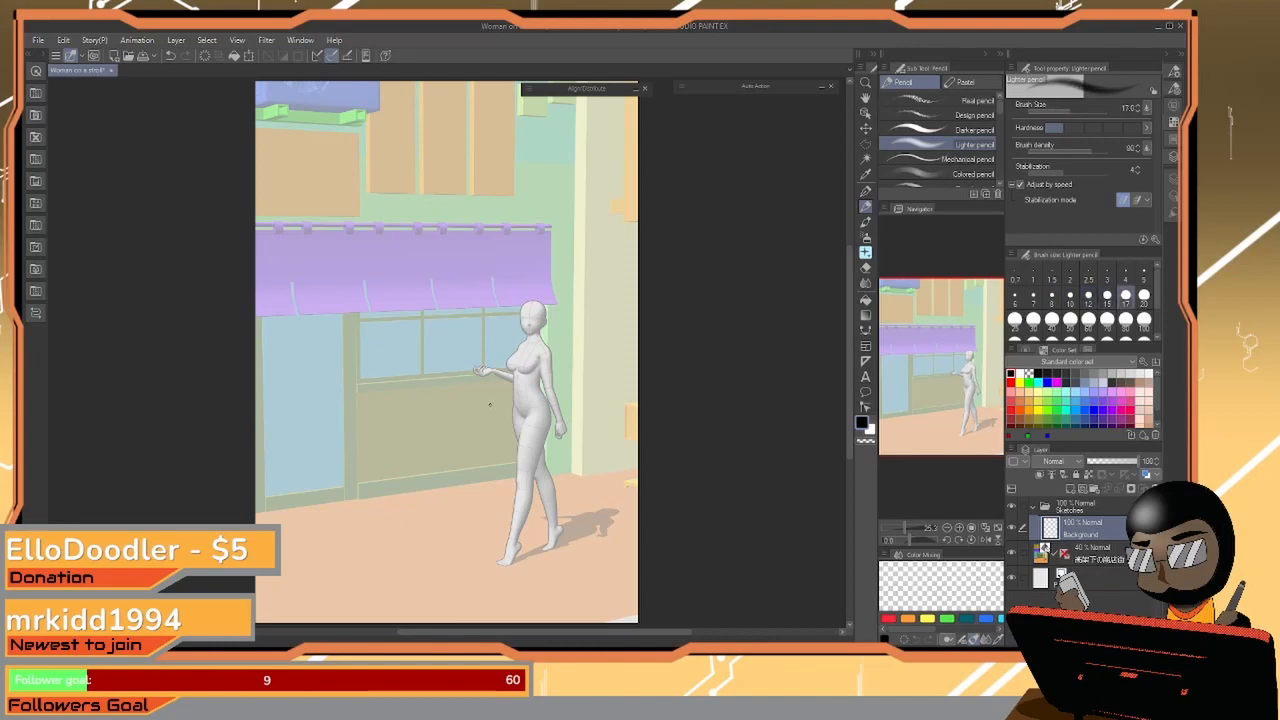
key(bracketright)
key(bracketright)
Sketch the outline of the rightmost tall orange panel above the awning, doubling its left edge for thickness
scroll(489, 402, up, 6)
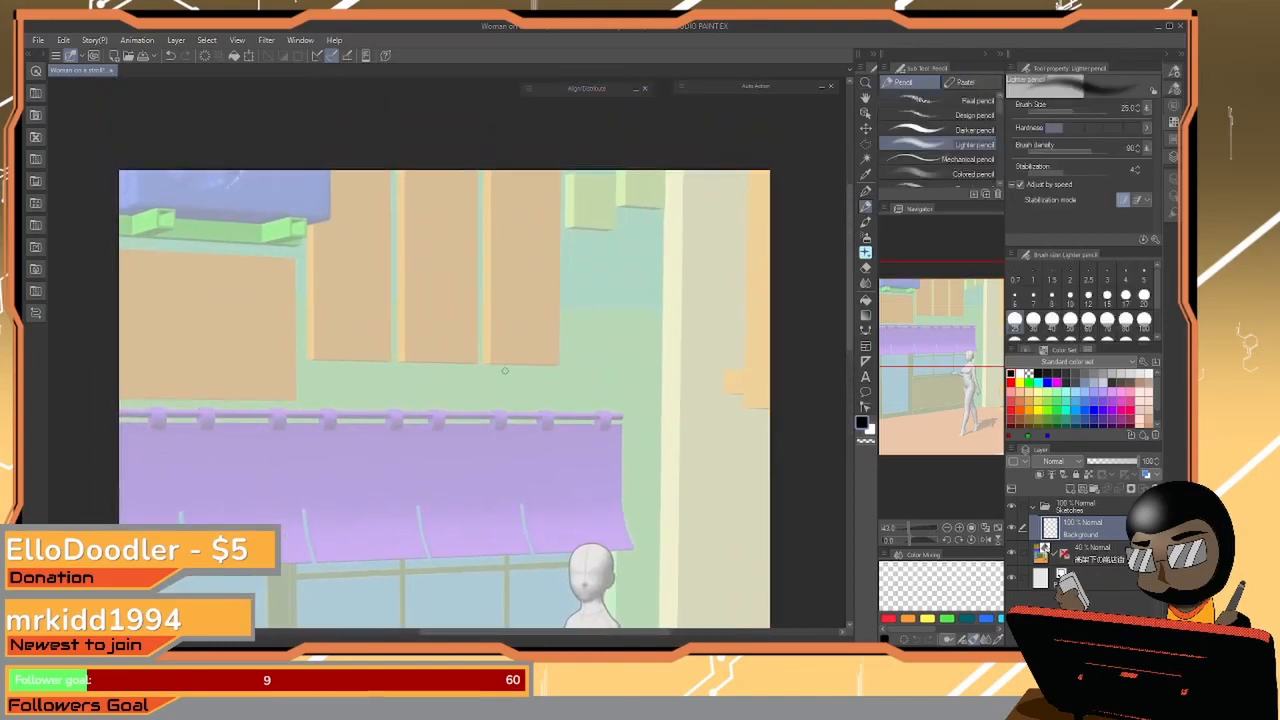
drag(491, 170, 489, 284)
drag(490, 224, 489, 372)
mouse_move(558, 170)
mouse_down()
mouse_move(553, 366)
mouse_move(482, 365)
mouse_up()
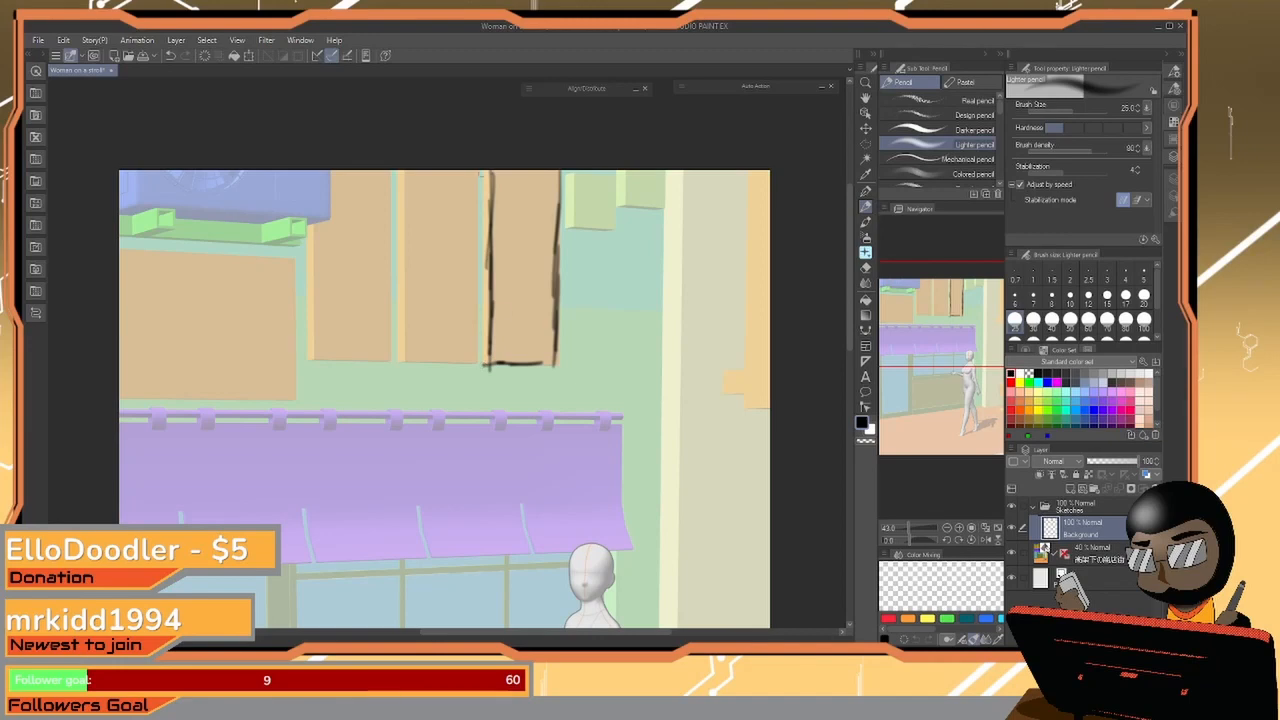
drag(486, 170, 485, 368)
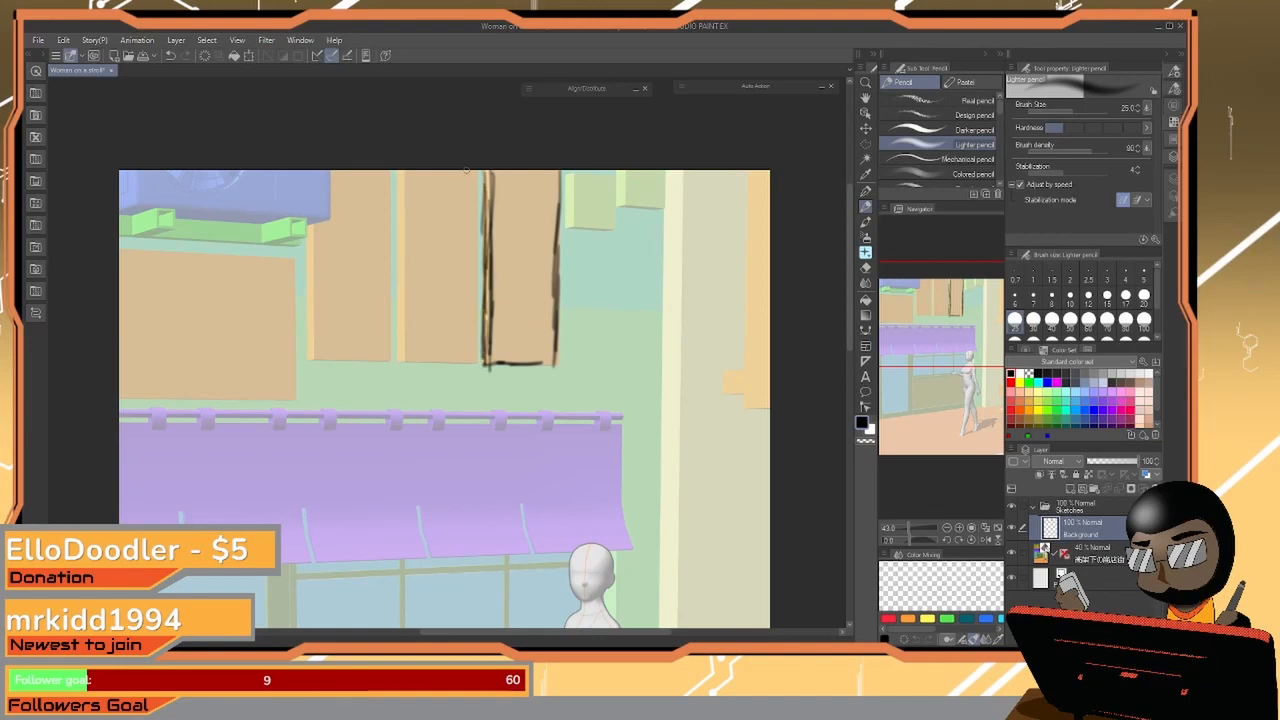
Sketch the outlines of the middle and left tall orange panels above the awning
mouse_move(400, 170)
mouse_down()
mouse_move(401, 349)
mouse_move(404, 336)
mouse_move(413, 357)
mouse_move(468, 360)
mouse_up()
mouse_move(472, 174)
mouse_down()
mouse_move(474, 368)
mouse_move(406, 358)
mouse_move(400, 316)
mouse_up()
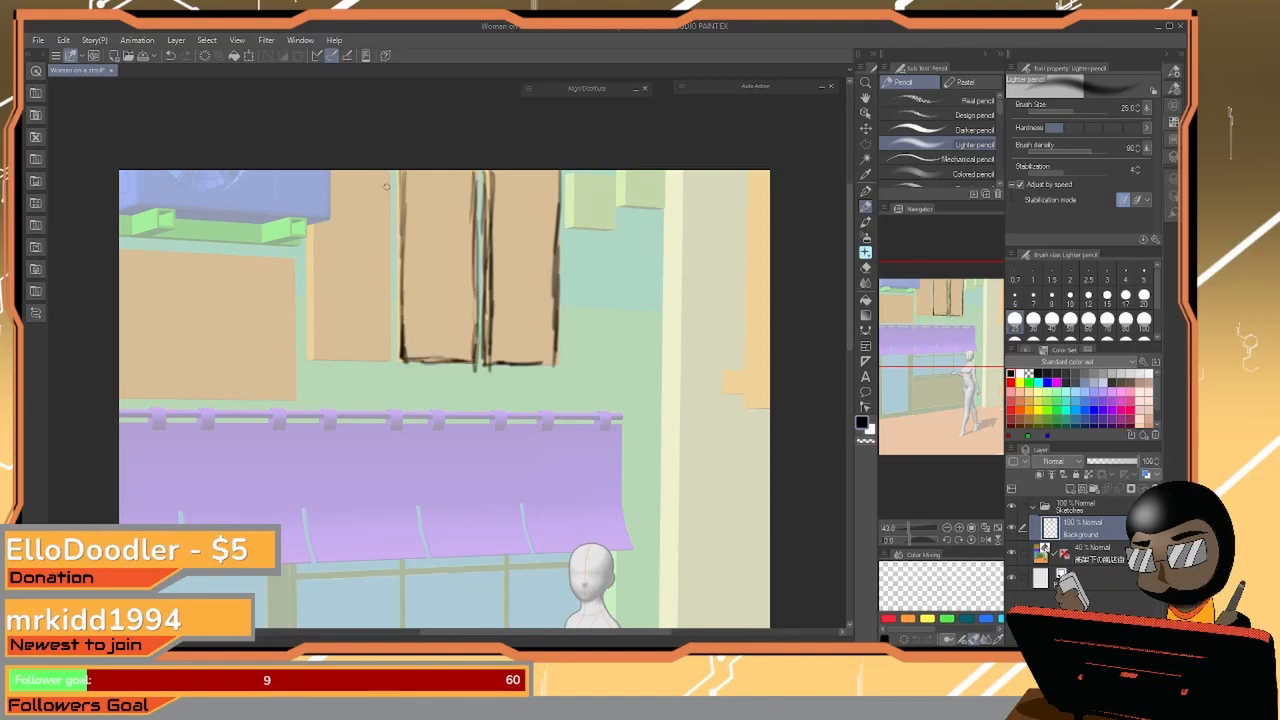
mouse_move(386, 172)
mouse_down()
mouse_move(391, 359)
mouse_move(309, 357)
mouse_move(308, 316)
mouse_up()
drag(300, 218, 308, 348)
drag(306, 226, 310, 312)
drag(310, 250, 314, 358)
Trace the blue box's edge beside the left panel and outline the small green blocks near the top of the wall
mouse_move(333, 172)
mouse_down()
mouse_move(327, 214)
mouse_move(306, 226)
mouse_move(322, 214)
mouse_up()
mouse_move(572, 180)
mouse_down()
mouse_move(574, 232)
mouse_move(611, 219)
mouse_move(615, 199)
mouse_move(613, 224)
mouse_move(598, 225)
mouse_move(617, 197)
mouse_move(588, 176)
mouse_up()
key(ctrl+space)
scroll(638, 291, down, 2)
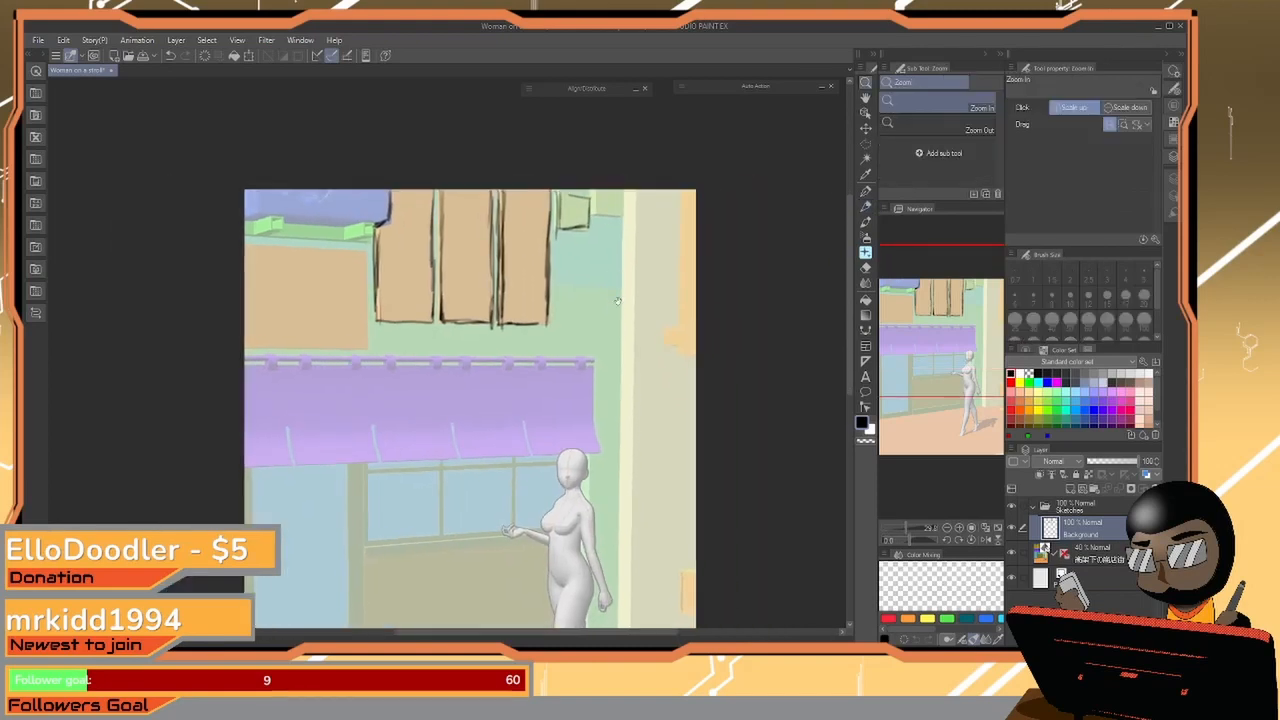
scroll(575, 240, down, 2)
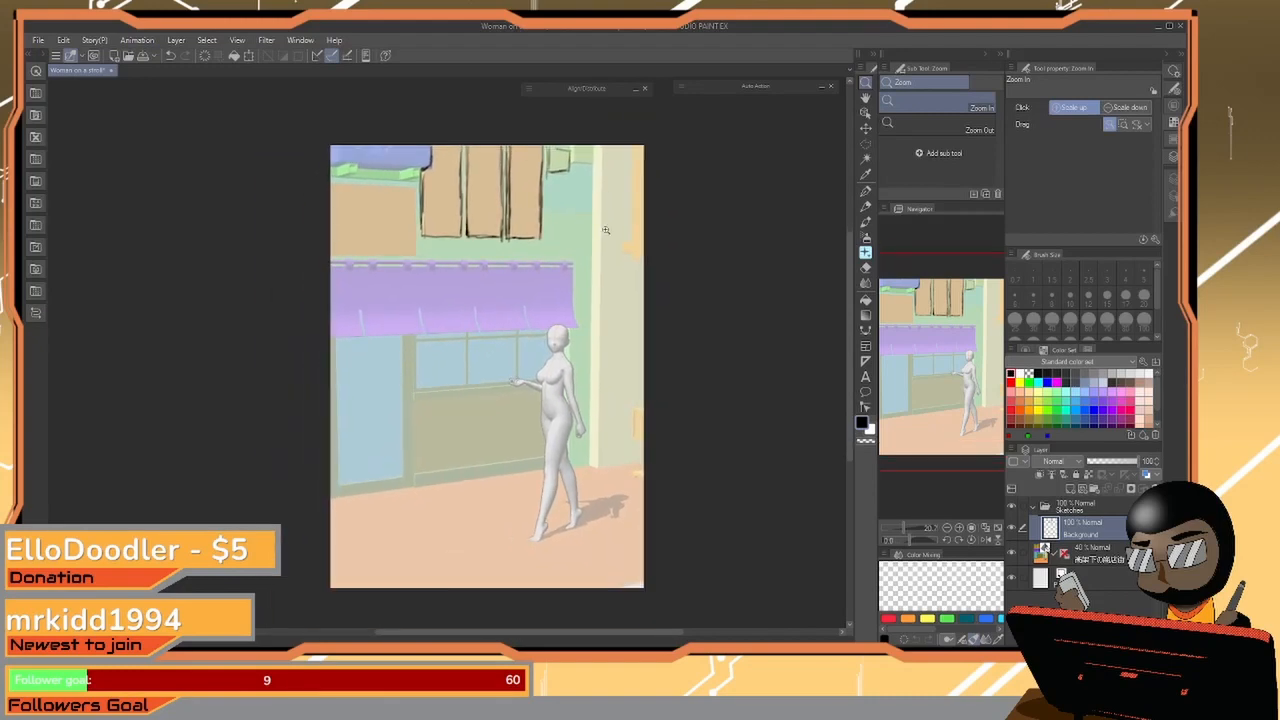
key(p)
drag(569, 148, 567, 173)
mouse_move(546, 153)
mouse_down()
mouse_move(550, 171)
mouse_move(559, 148)
mouse_move(591, 164)
mouse_up()
drag(572, 166, 592, 164)
Trace the right edge of the pale pillar strip behind the figure from the canvas top to the ground
mouse_move(576, 144)
mouse_down()
mouse_move(593, 226)
mouse_move(601, 210)
mouse_move(601, 278)
mouse_up()
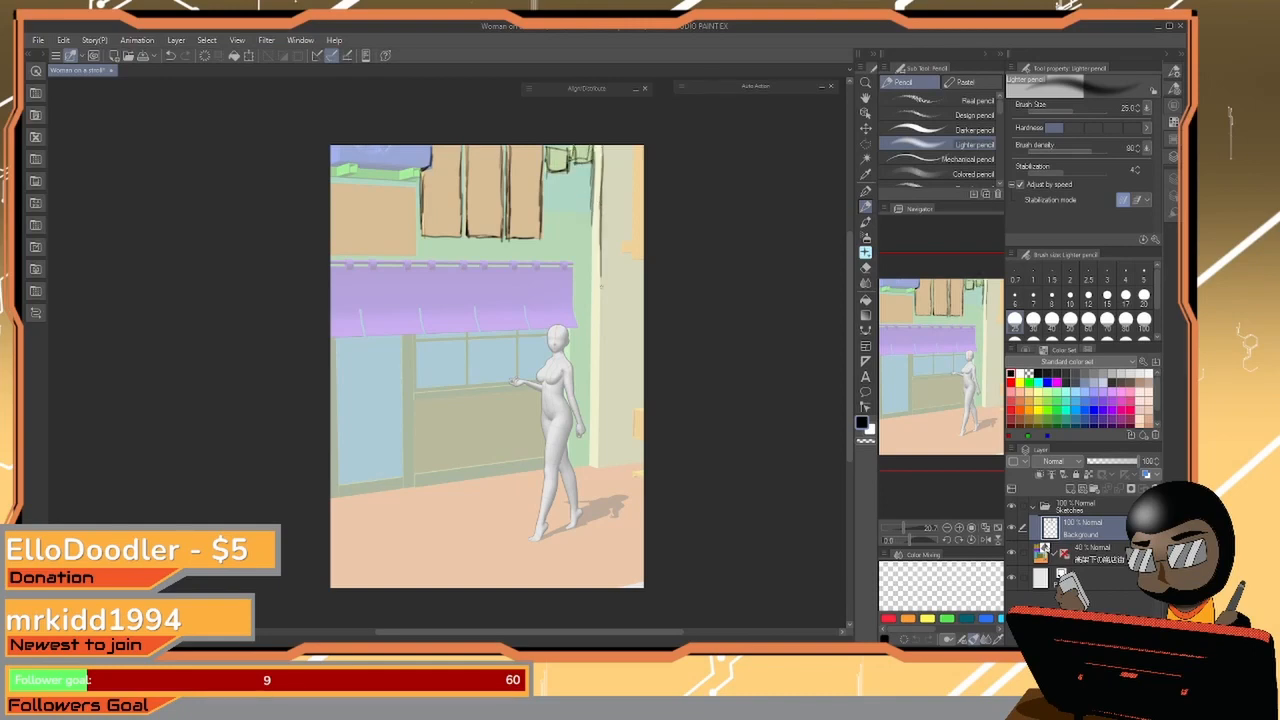
drag(599, 222, 599, 314)
drag(601, 268, 601, 450)
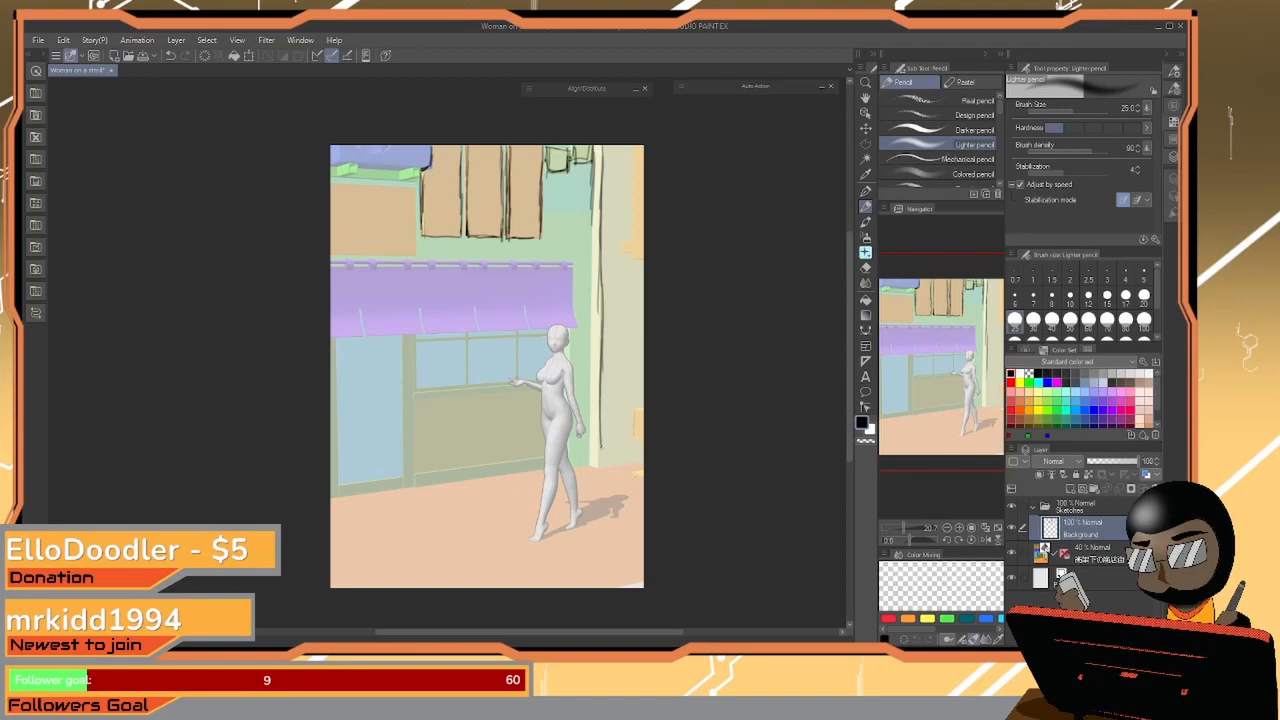
drag(601, 384, 601, 474)
drag(599, 422, 599, 470)
Trace the left edge of the pale pillar down to the ground and sketch the base line of its wall
drag(591, 152, 591, 252)
drag(589, 198, 589, 290)
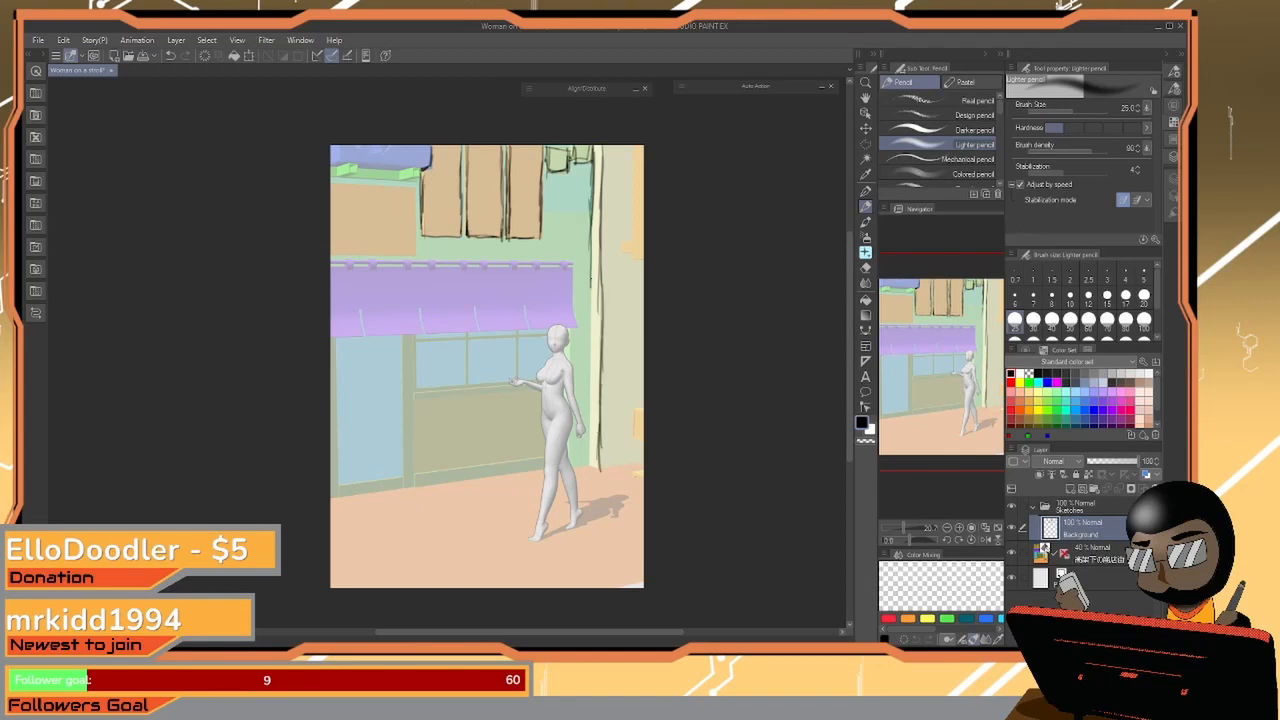
drag(593, 238, 593, 292)
drag(591, 272, 590, 344)
drag(589, 308, 590, 410)
drag(591, 336, 588, 462)
mouse_move(590, 412)
mouse_down()
mouse_move(591, 470)
mouse_move(643, 459)
mouse_up()
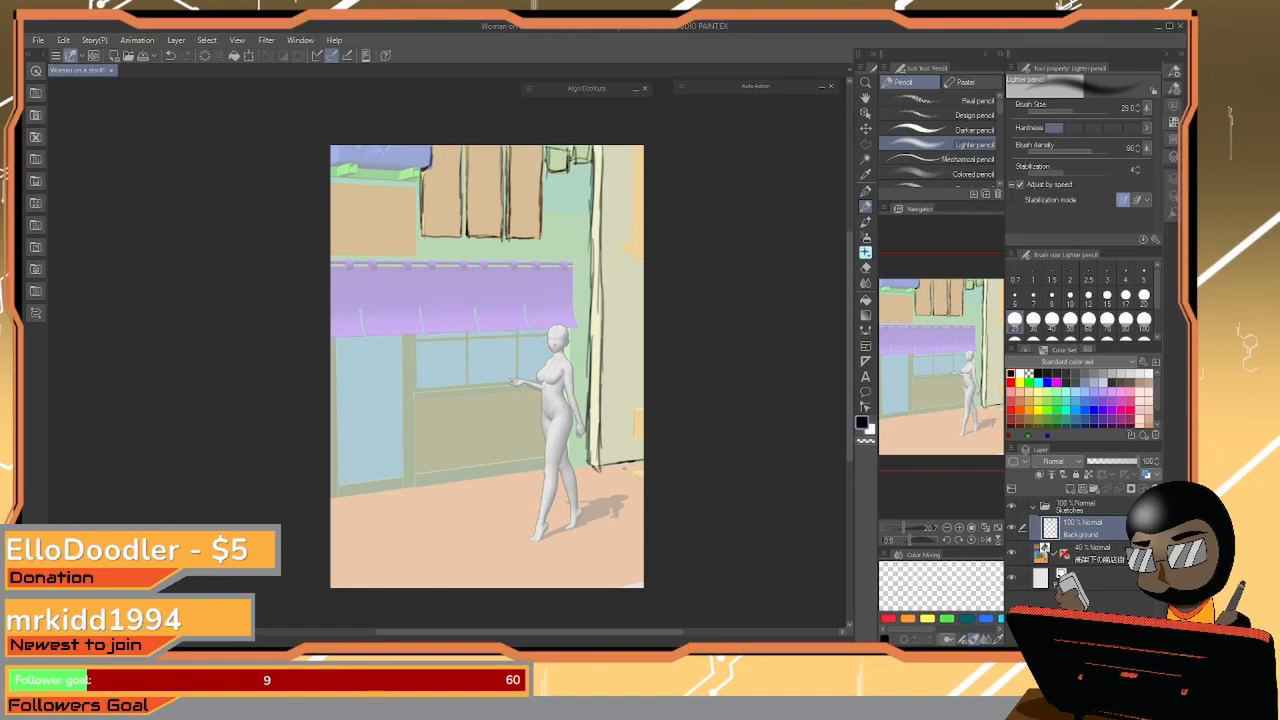
Outline the wide orange board above the awning and trace the lower edge of the blue box above it
drag(415, 185, 416, 253)
drag(416, 250, 415, 192)
mouse_move(332, 183)
mouse_down()
mouse_move(409, 186)
mouse_move(331, 183)
mouse_up()
mouse_move(352, 254)
mouse_down()
mouse_move(393, 253)
mouse_move(340, 254)
mouse_up()
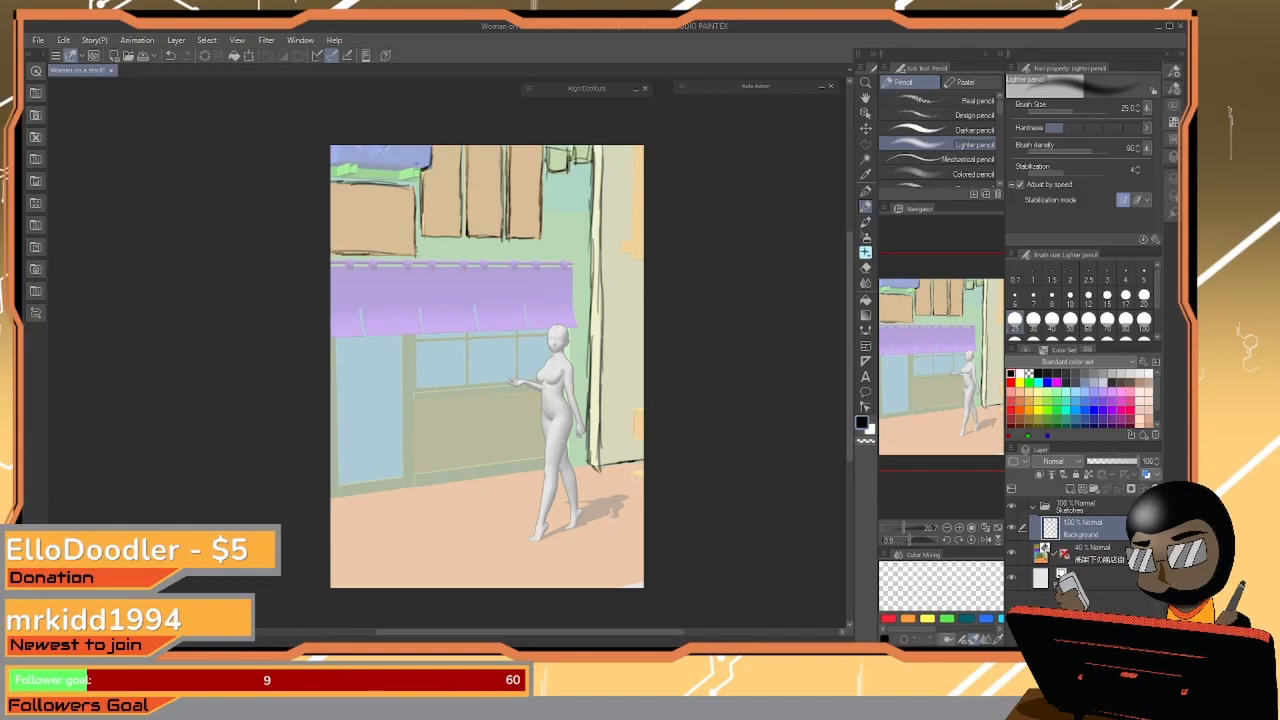
drag(416, 167, 346, 168)
drag(408, 167, 368, 165)
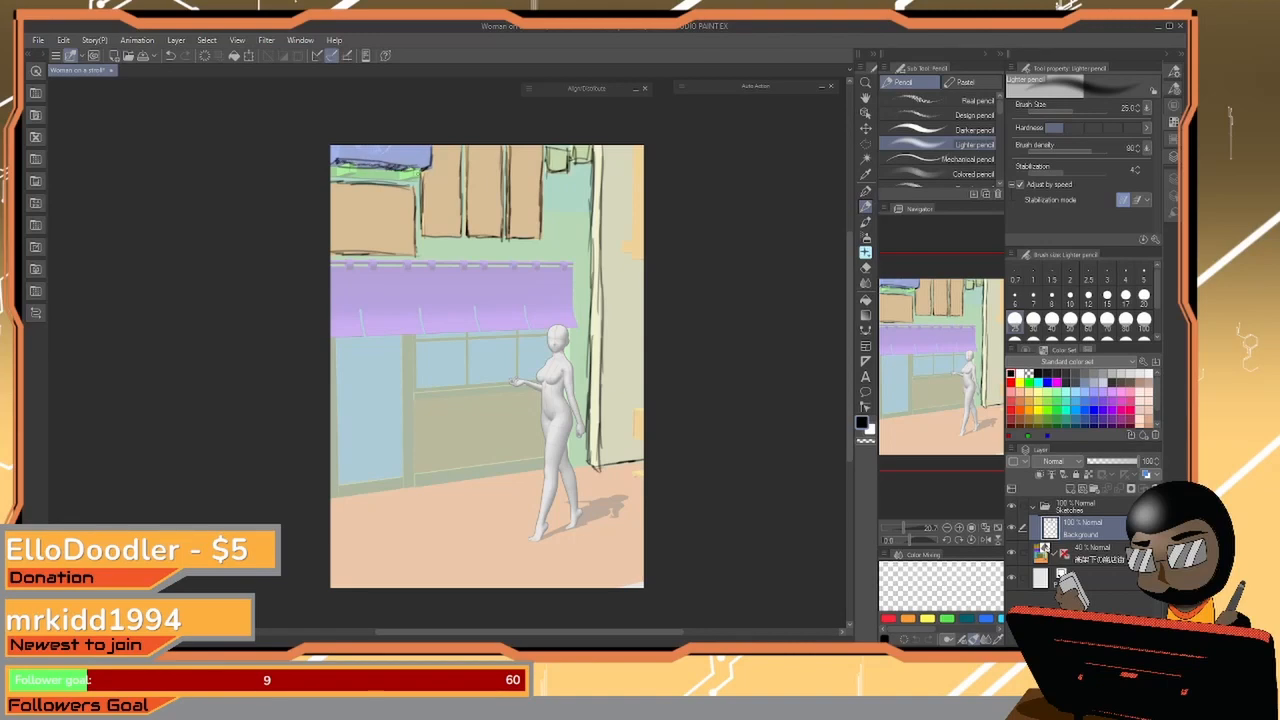
Trace the base line of the shop wall and outline the blue glass door below the awning
drag(400, 177, 329, 176)
mouse_move(593, 462)
mouse_down()
mouse_move(330, 498)
mouse_move(416, 484)
mouse_up()
mouse_move(405, 333)
mouse_down()
mouse_move(396, 476)
mouse_move(341, 484)
mouse_up()
mouse_move(342, 440)
mouse_down()
mouse_move(338, 336)
mouse_move(339, 486)
mouse_move(336, 338)
mouse_up()
Outline the purple awning with its scalloped lower edge, short fold marks and doubled top edge
mouse_move(331, 338)
mouse_down()
mouse_move(401, 331)
mouse_move(361, 332)
mouse_move(359, 309)
mouse_move(391, 334)
mouse_move(421, 331)
mouse_move(417, 306)
mouse_move(420, 331)
mouse_move(469, 330)
mouse_move(447, 332)
mouse_move(473, 308)
mouse_move(501, 328)
mouse_move(523, 311)
mouse_move(531, 327)
mouse_move(581, 320)
mouse_up()
mouse_move(572, 287)
mouse_down()
mouse_move(328, 260)
mouse_move(408, 261)
mouse_move(332, 261)
mouse_up()
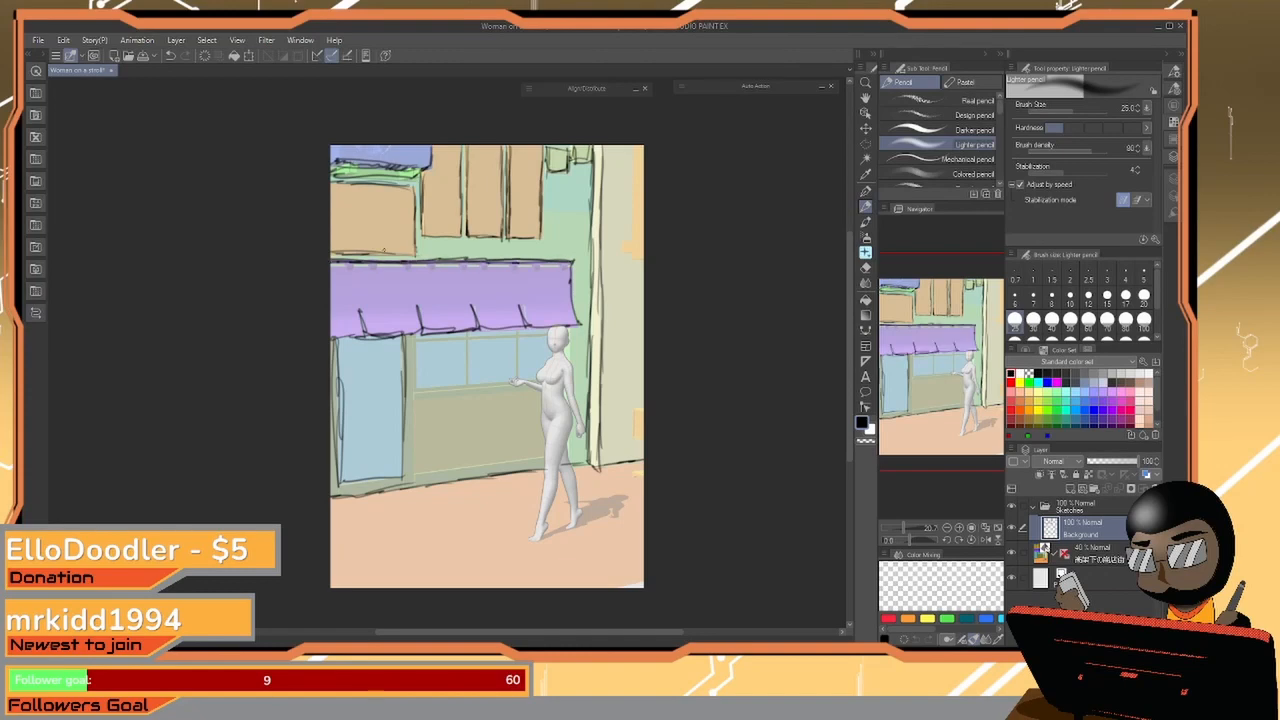
drag(568, 266, 334, 266)
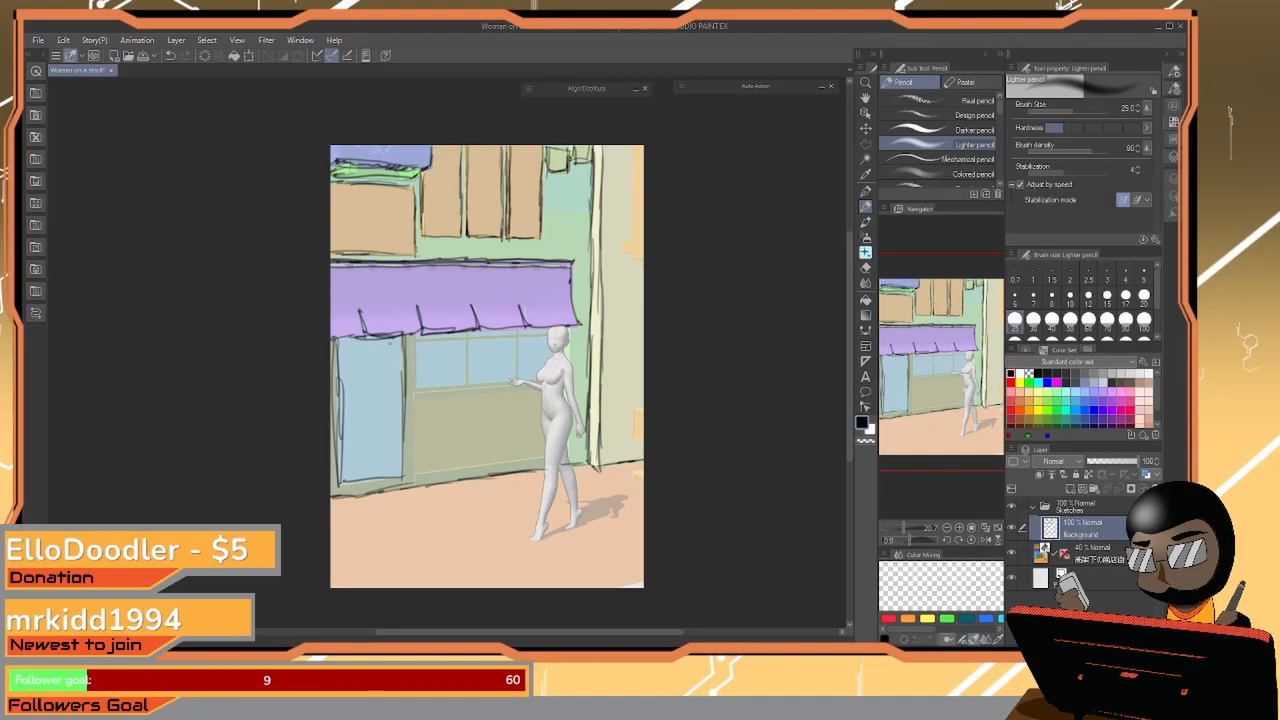
Draw the post between the door and the window, and reinforce the base line of the shop wall
mouse_move(412, 336)
mouse_down()
mouse_move(413, 490)
mouse_move(413, 432)
mouse_up()
drag(416, 482, 343, 497)
drag(427, 474, 544, 458)
drag(468, 472, 544, 459)
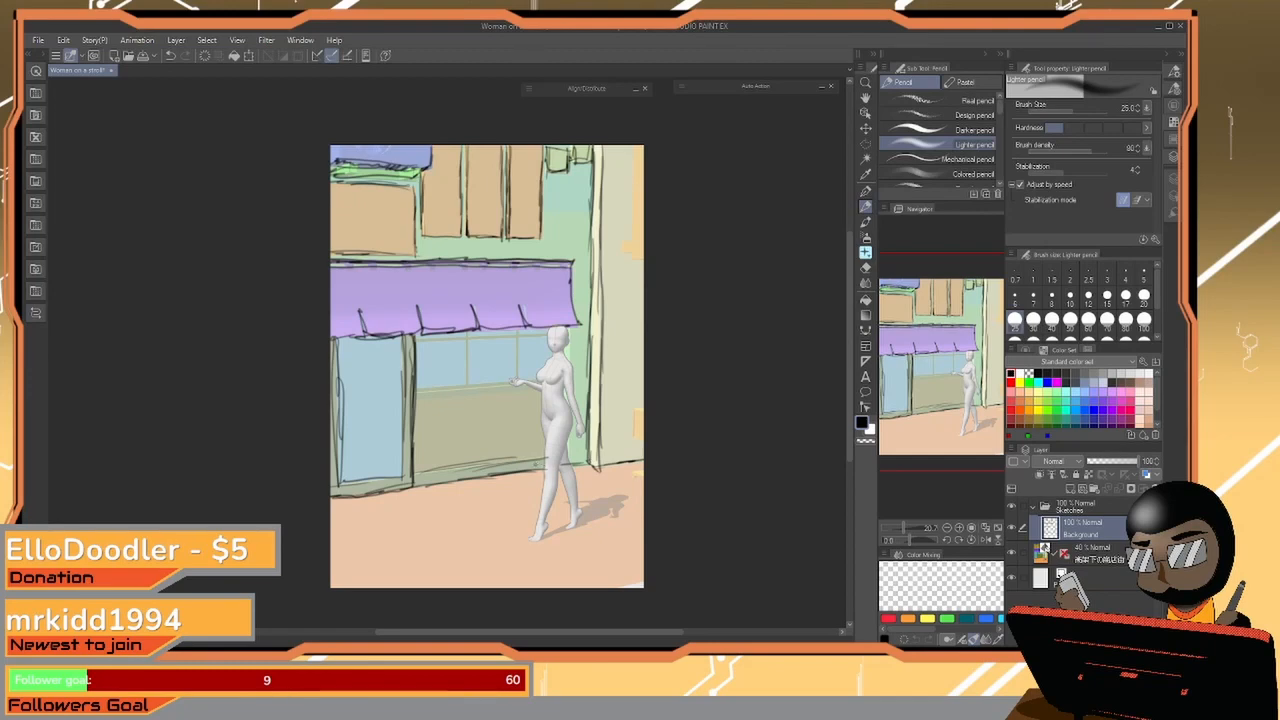
Sketch the shop window's sill, dividers and top edge, plus the wall's vertical edge behind the figure
drag(570, 336, 570, 458)
mouse_move(418, 388)
mouse_down()
mouse_move(561, 384)
mouse_move(426, 394)
mouse_up()
drag(476, 393, 524, 393)
drag(467, 330, 469, 382)
mouse_move(516, 334)
mouse_down()
mouse_move(515, 388)
mouse_move(469, 387)
mouse_up()
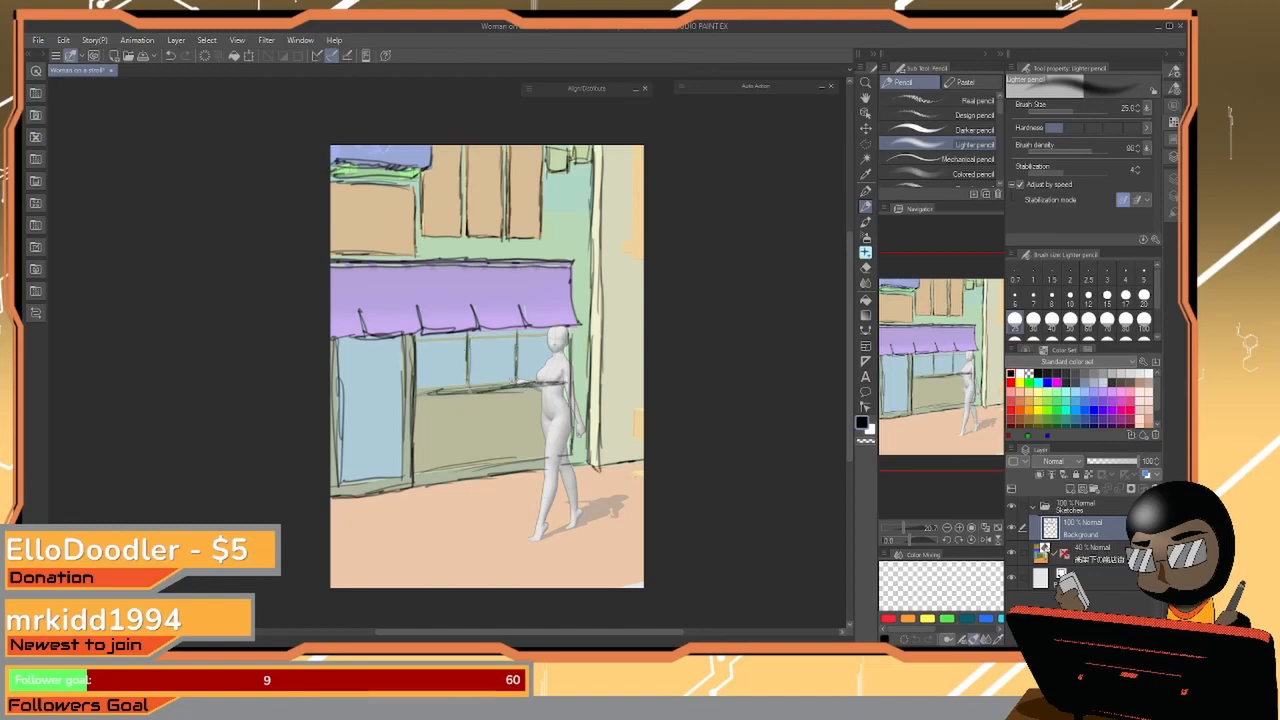
drag(416, 343, 565, 336)
drag(565, 336, 412, 340)
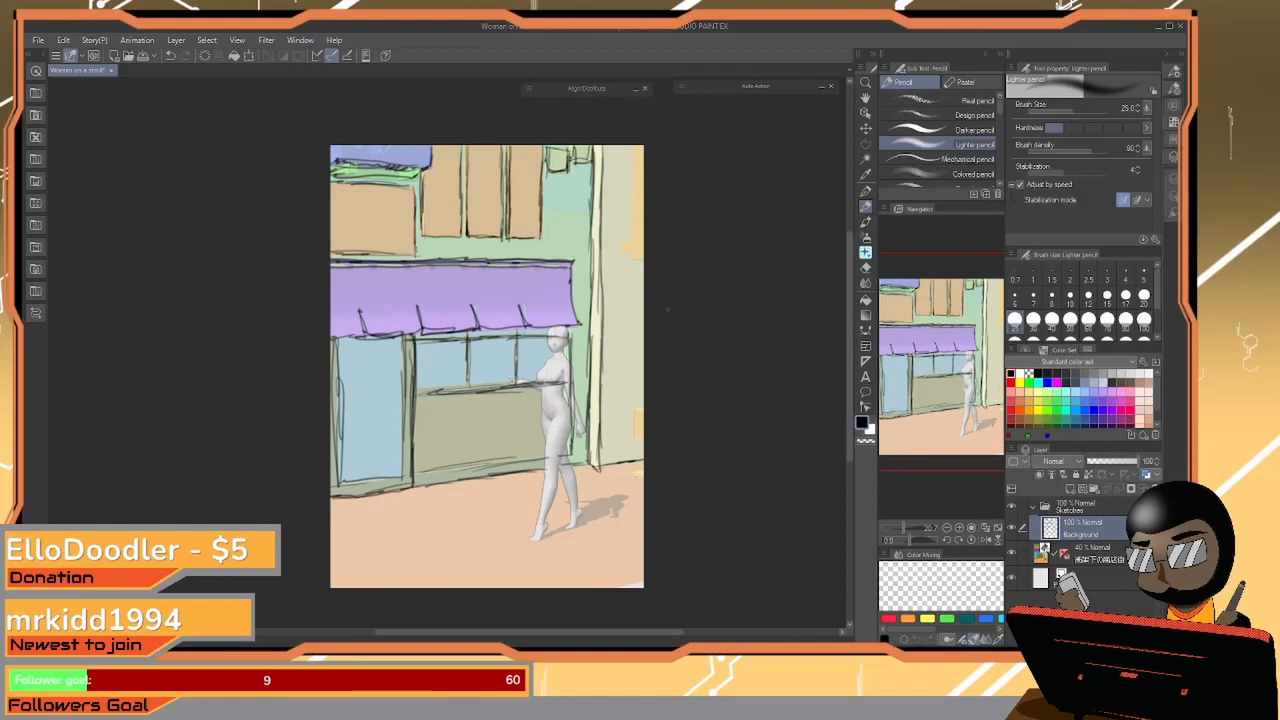
mouse_move(568, 332)
mouse_down()
mouse_move(573, 451)
mouse_move(464, 466)
mouse_up()
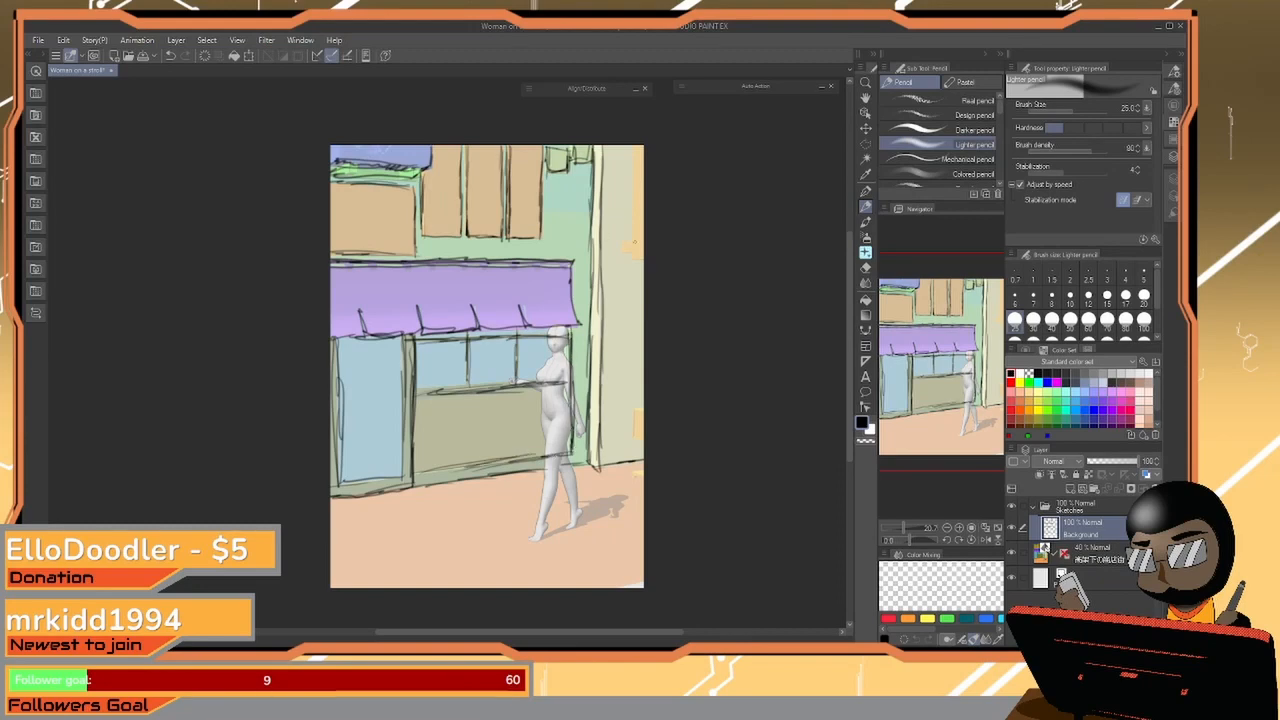
Outline the orange details along the canvas's right edge and mark the ground's lower right corner
drag(638, 150, 635, 256)
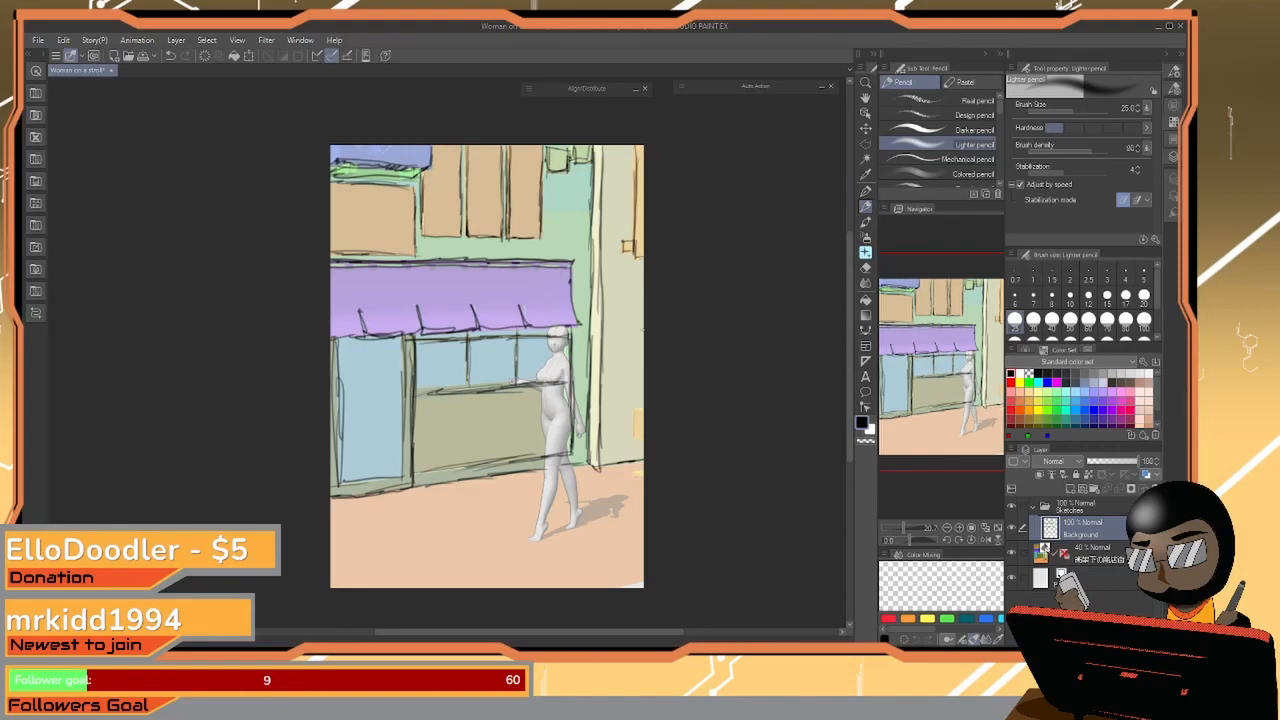
mouse_move(633, 406)
mouse_down()
mouse_move(644, 440)
mouse_move(646, 408)
mouse_up()
drag(635, 474, 645, 472)
drag(619, 587, 644, 581)
Sketch diagonal paving joints across the ground and a line running parallel to the shop wall's base
drag(346, 498, 432, 576)
drag(378, 521, 450, 586)
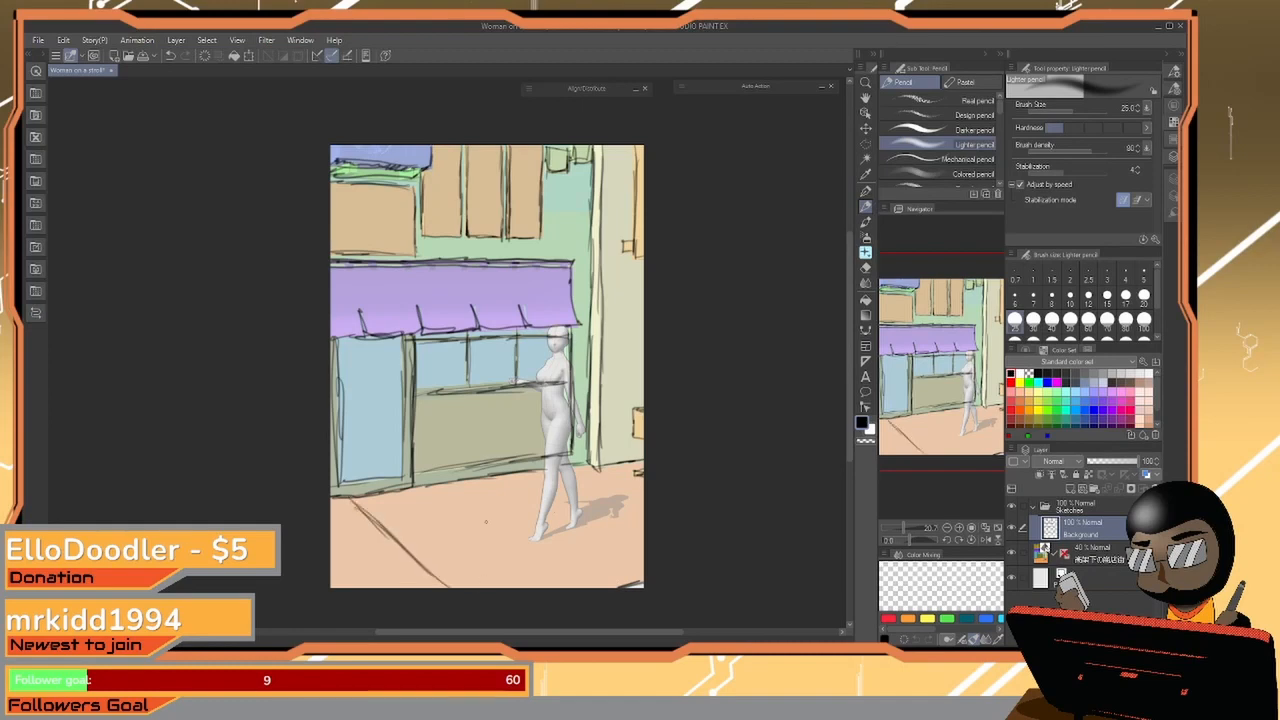
drag(434, 488, 550, 587)
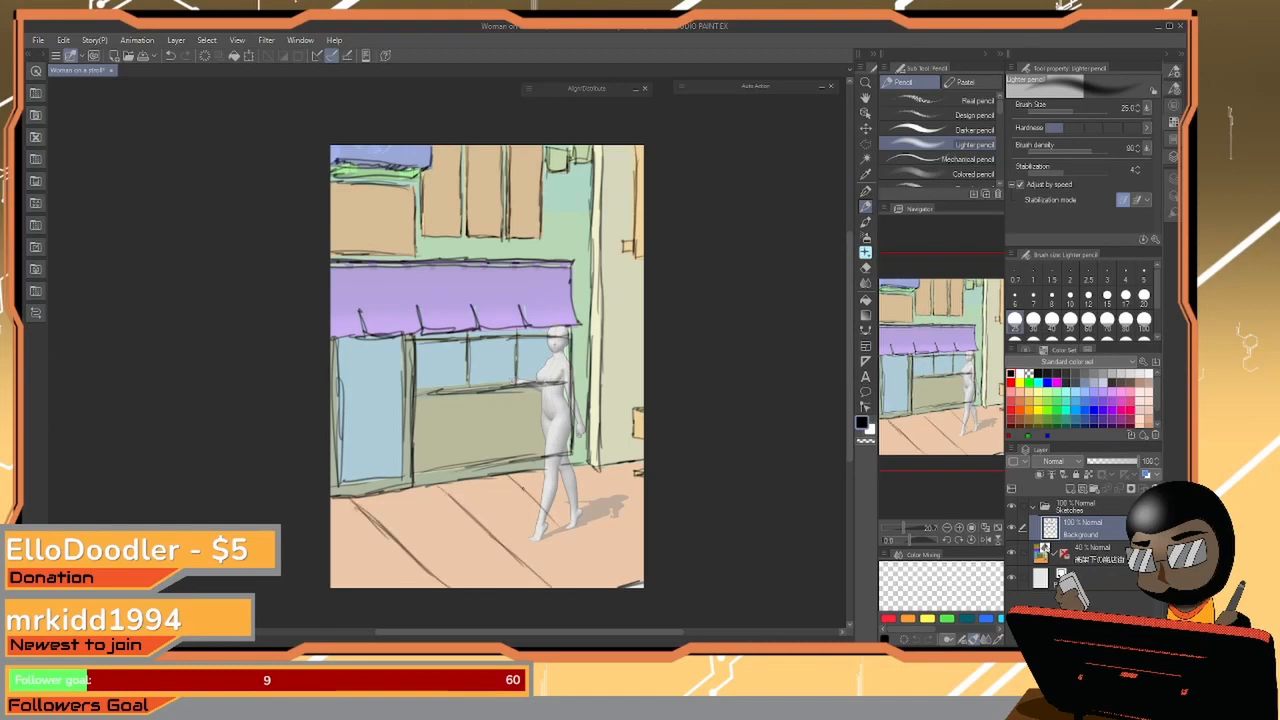
drag(577, 463, 642, 541)
drag(628, 462, 643, 486)
drag(370, 517, 447, 587)
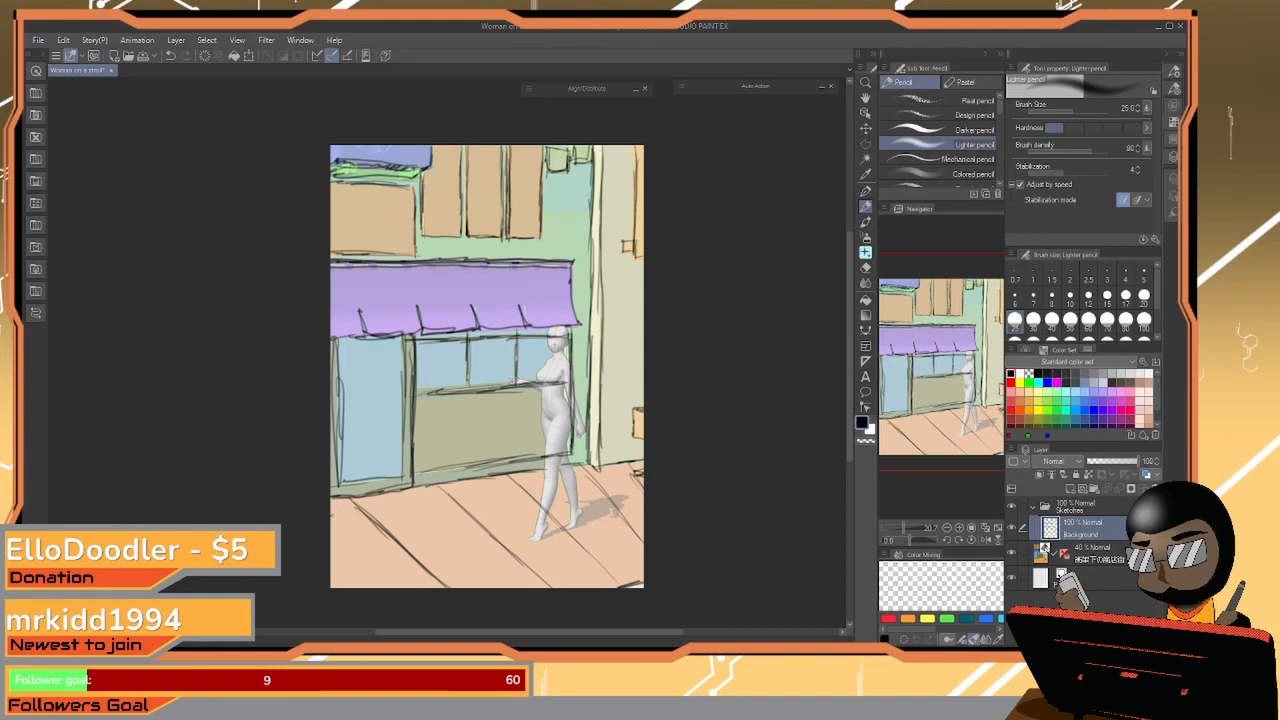
mouse_move(360, 505)
mouse_down()
mouse_move(597, 473)
mouse_move(332, 512)
mouse_up()
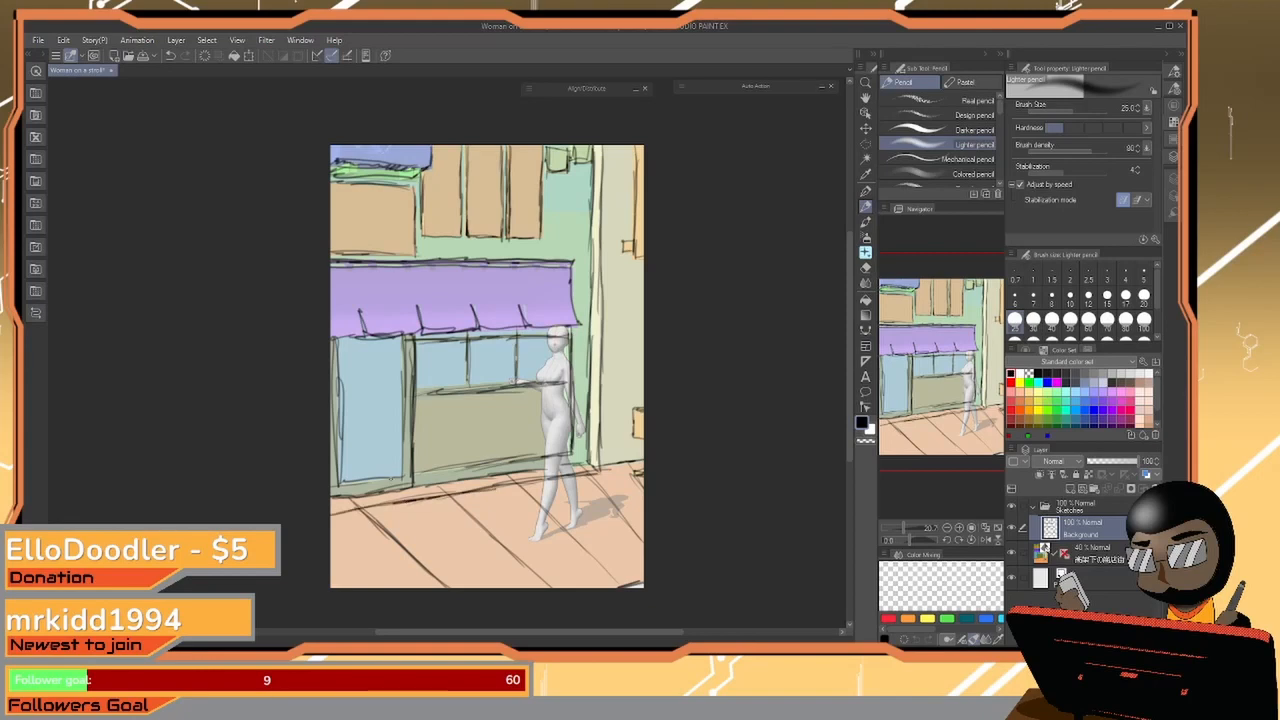
mouse_move(598, 465)
mouse_down()
mouse_move(582, 480)
mouse_move(622, 474)
mouse_up()
Scribble placeholder lettering on the three upright orange panels and the wide orange board
mouse_move(434, 157)
mouse_down()
mouse_move(449, 155)
mouse_move(439, 216)
mouse_move(447, 156)
mouse_move(490, 200)
mouse_move(492, 150)
mouse_move(487, 214)
mouse_up()
drag(520, 155, 528, 208)
mouse_move(333, 218)
mouse_down()
mouse_move(381, 228)
mouse_move(386, 213)
mouse_move(332, 216)
mouse_up()
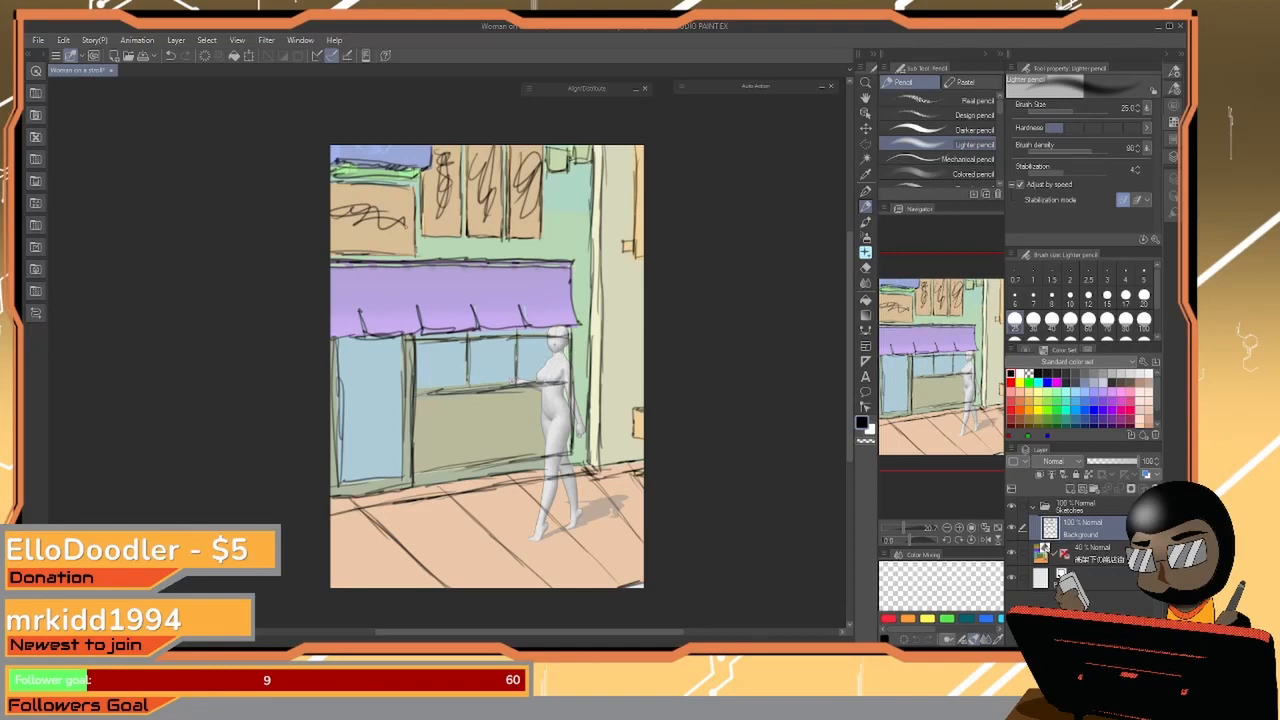
Extend the awning's fold lines upward and add a horizontal crease across its lower part
mouse_move(418, 306)
mouse_down()
mouse_move(422, 330)
mouse_move(338, 335)
mouse_move(425, 330)
mouse_up()
mouse_move(418, 302)
mouse_down()
mouse_move(421, 329)
mouse_move(534, 318)
mouse_move(527, 327)
mouse_up()
mouse_move(470, 295)
mouse_down()
mouse_move(478, 323)
mouse_move(473, 306)
mouse_move(422, 323)
mouse_up()
drag(358, 299, 363, 317)
mouse_move(356, 293)
mouse_down()
mouse_move(363, 316)
mouse_move(570, 299)
mouse_move(372, 317)
mouse_up()
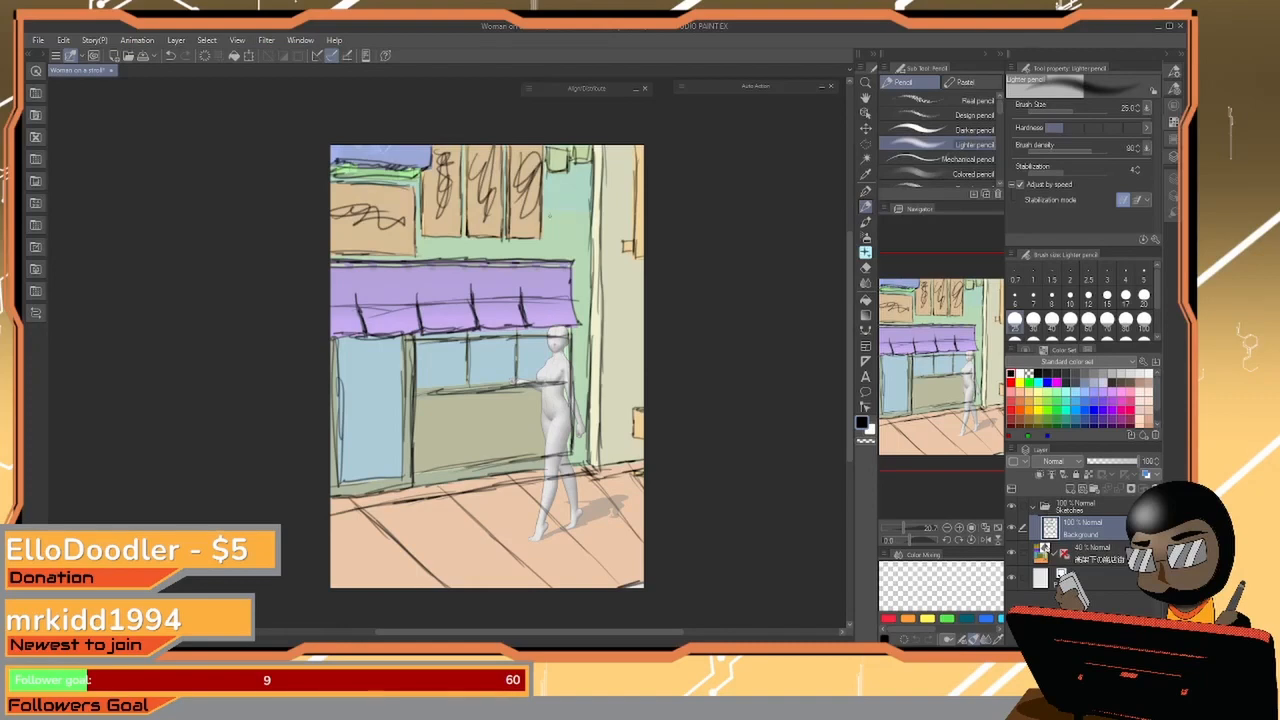
Hatch the green wall above the awning and down the narrow strip beside the pale pillar
mouse_move(546, 208)
mouse_down()
mouse_move(586, 211)
mouse_move(561, 210)
mouse_move(572, 211)
mouse_move(530, 256)
mouse_move(424, 256)
mouse_move(415, 243)
mouse_move(405, 265)
mouse_up()
mouse_move(517, 254)
mouse_down()
mouse_move(586, 238)
mouse_move(580, 223)
mouse_move(547, 231)
mouse_move(556, 254)
mouse_up()
mouse_move(586, 250)
mouse_down()
mouse_move(564, 265)
mouse_move(575, 277)
mouse_up()
drag(587, 277, 579, 365)
drag(585, 338, 582, 402)
drag(588, 374, 580, 468)
drag(584, 408, 576, 442)
drag(584, 392, 576, 444)
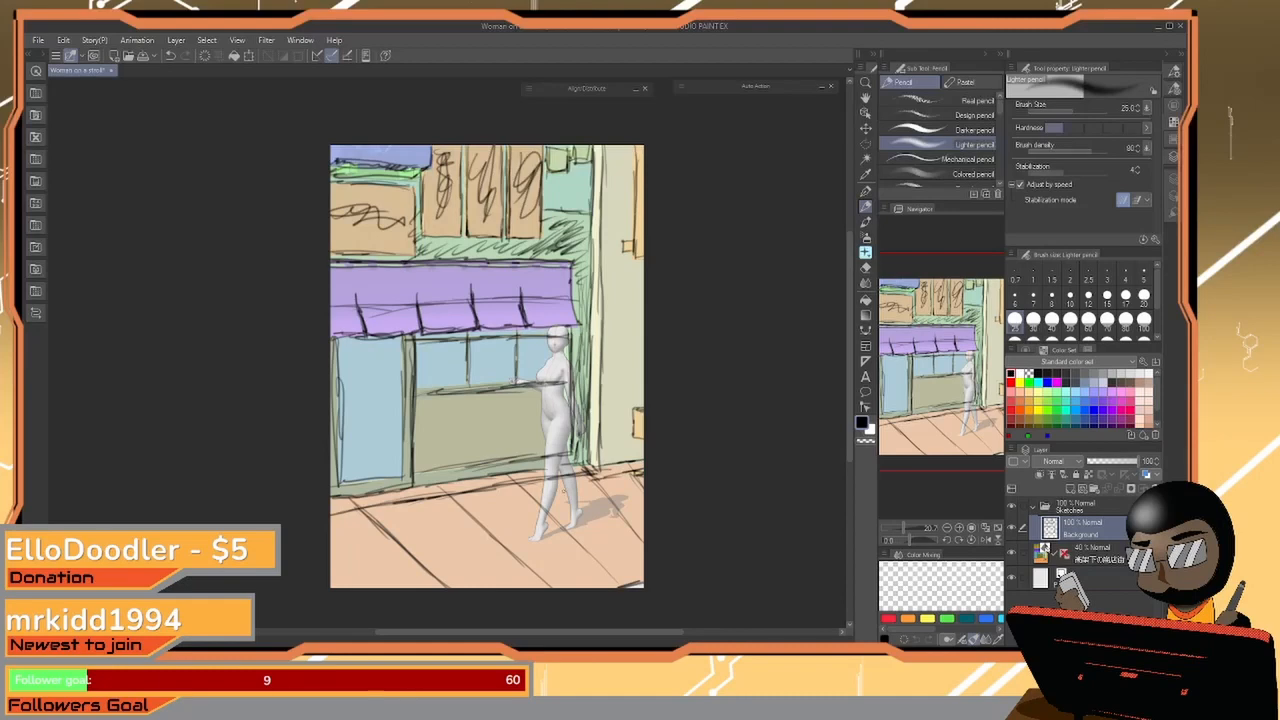
Outline the tall rectangular panel on the wall right of the pillar and save the document
drag(617, 278, 621, 358)
drag(621, 284, 617, 390)
mouse_move(620, 344)
mouse_down()
mouse_move(618, 394)
mouse_move(619, 278)
mouse_up()
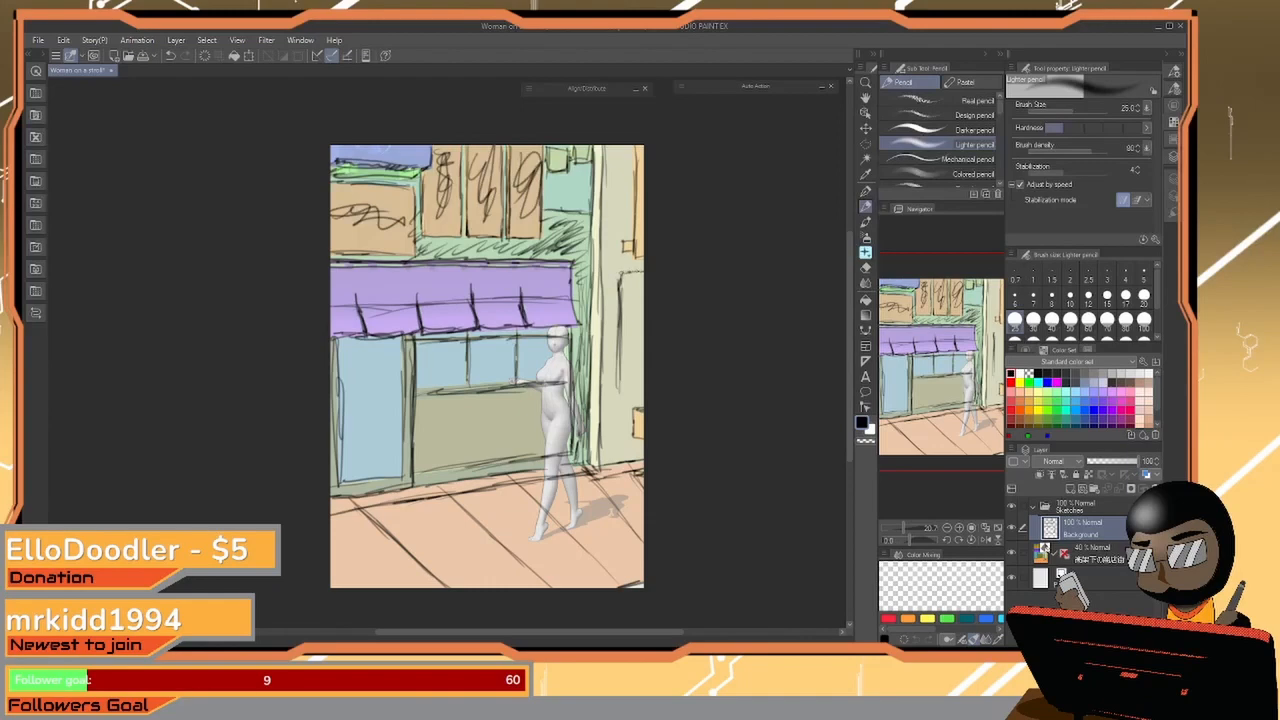
drag(617, 292, 618, 396)
key(ctrl+s)
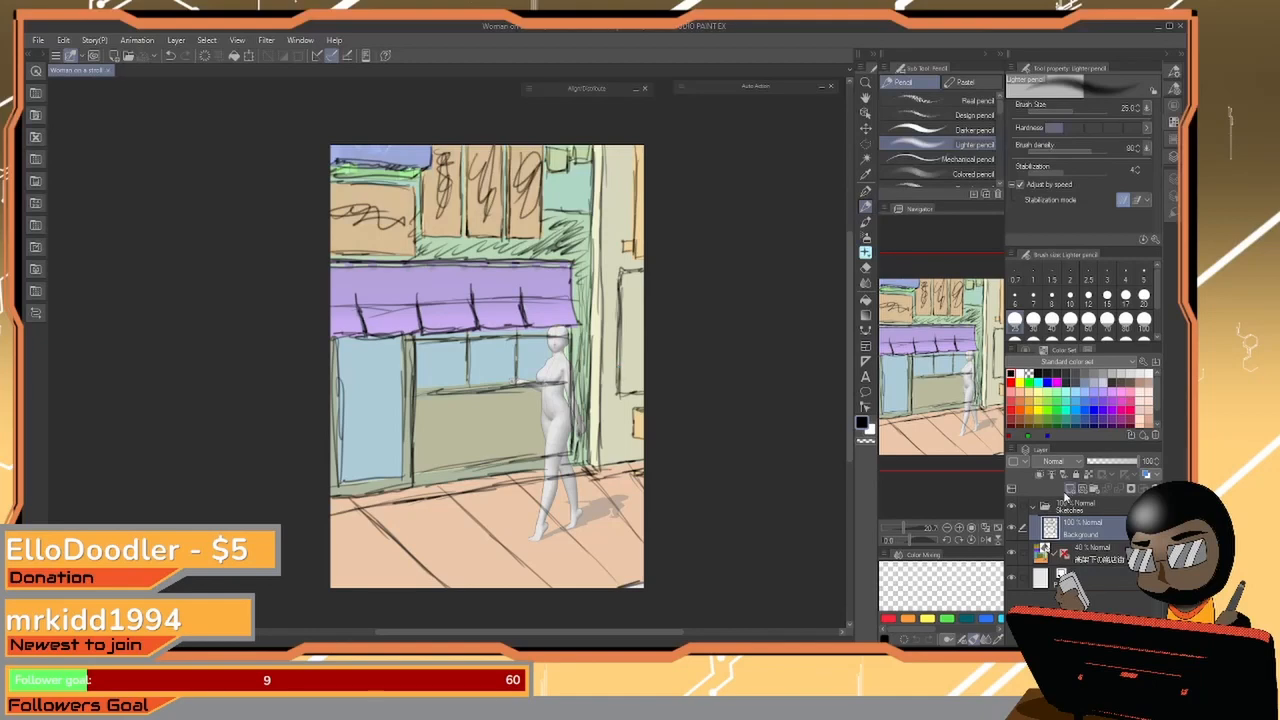
Add a new layer above the Background sketch, hide the Background layer, and make the new layer active for sketching the figure
click(1070, 489)
click(1103, 547)
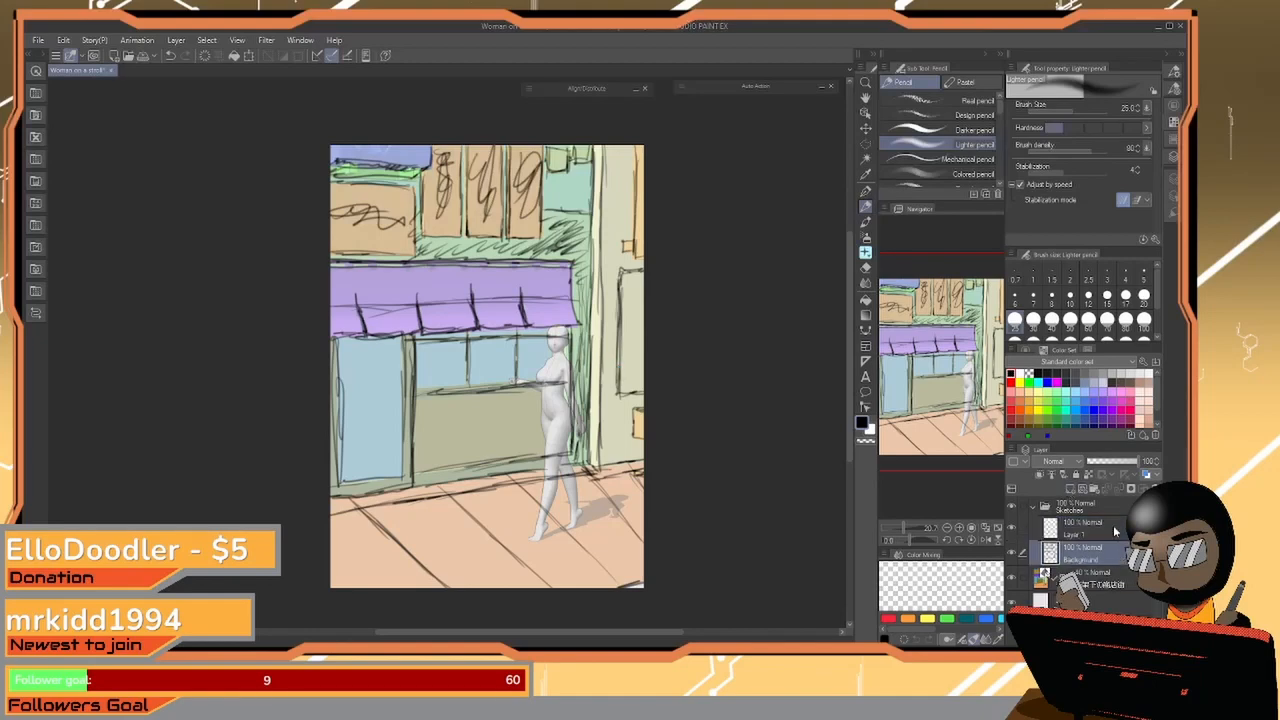
click(1012, 556)
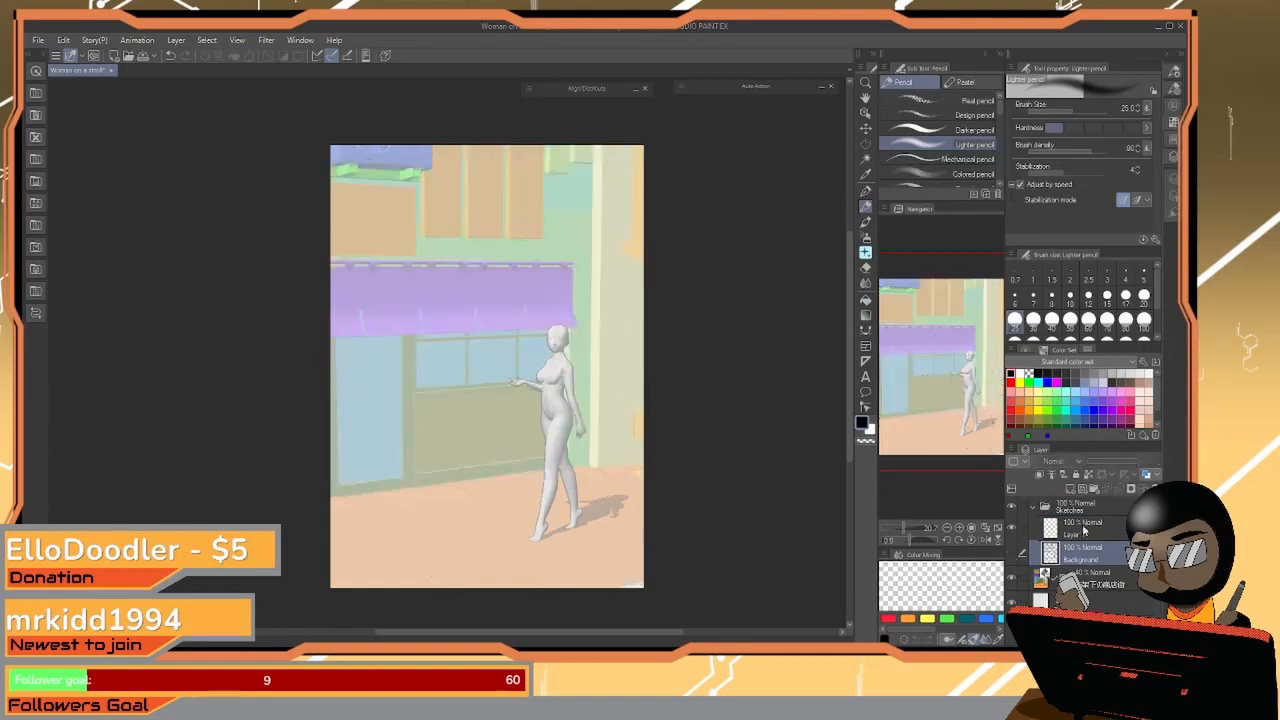
click(1100, 524)
key(ctrl+space)
mouse_move(545, 369)
mouse_down()
mouse_move(587, 395)
mouse_move(477, 272)
mouse_move(479, 240)
mouse_move(474, 283)
mouse_up()
key(space)
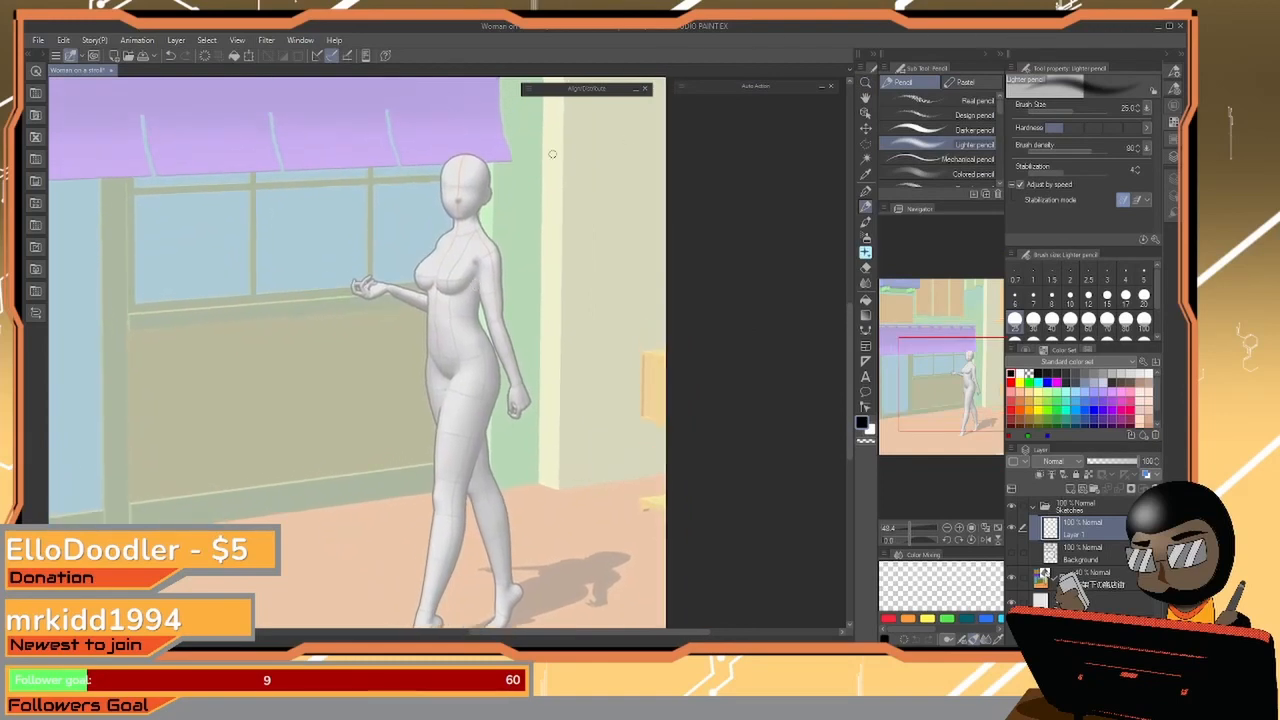
Sketch the figure's head with face guidelines and a centre line running through the torso and rear leg
mouse_move(466, 155)
mouse_down()
mouse_move(437, 174)
mouse_move(442, 156)
mouse_move(490, 162)
mouse_move(488, 204)
mouse_move(463, 216)
mouse_move(440, 188)
mouse_move(472, 208)
mouse_move(456, 202)
mouse_move(460, 162)
mouse_move(461, 214)
mouse_move(486, 188)
mouse_move(456, 246)
mouse_move(446, 362)
mouse_up()
drag(446, 317, 490, 518)
drag(480, 475, 509, 583)
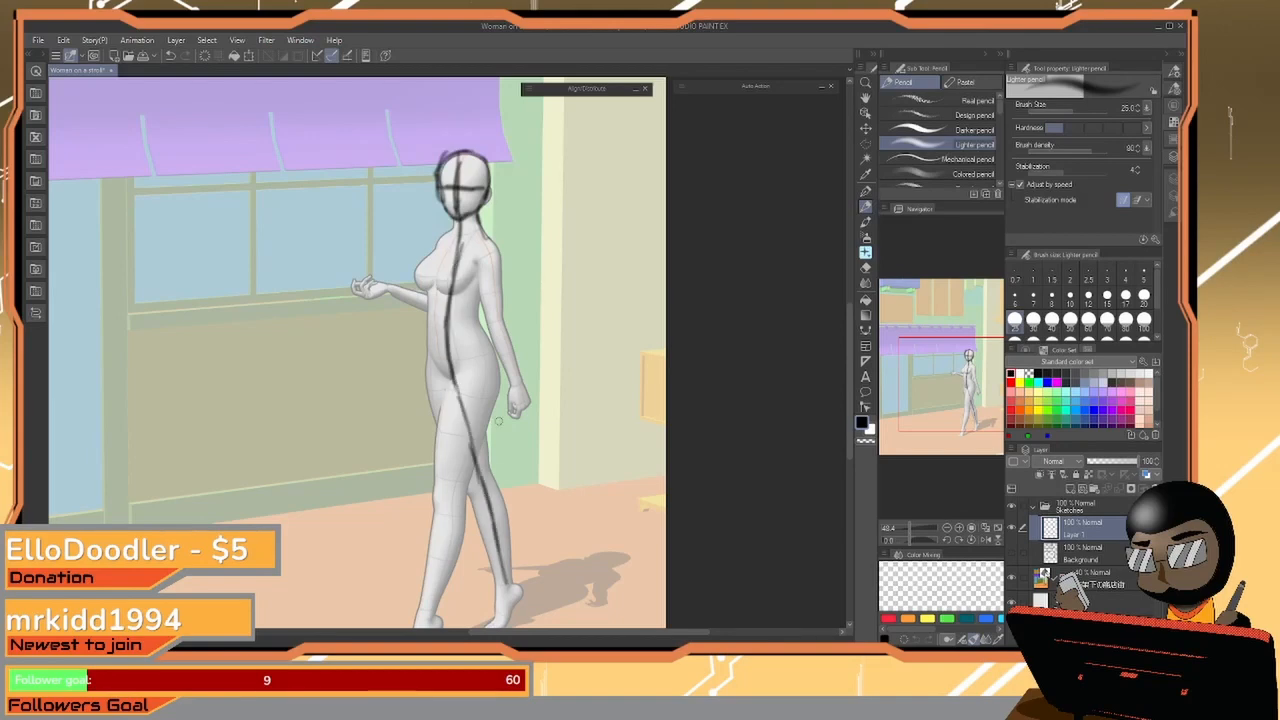
Trace the figure's lowered arm and hand, adding a bag handle and the bag's top edge
mouse_move(474, 220)
mouse_down()
mouse_move(496, 256)
mouse_move(508, 340)
mouse_move(484, 254)
mouse_move(478, 306)
mouse_move(506, 382)
mouse_up()
mouse_move(504, 322)
mouse_down()
mouse_move(526, 390)
mouse_move(510, 414)
mouse_move(530, 418)
mouse_move(536, 404)
mouse_move(508, 436)
mouse_move(560, 428)
mouse_move(504, 440)
mouse_move(577, 418)
mouse_move(500, 440)
mouse_move(511, 530)
mouse_up()
drag(508, 473, 514, 554)
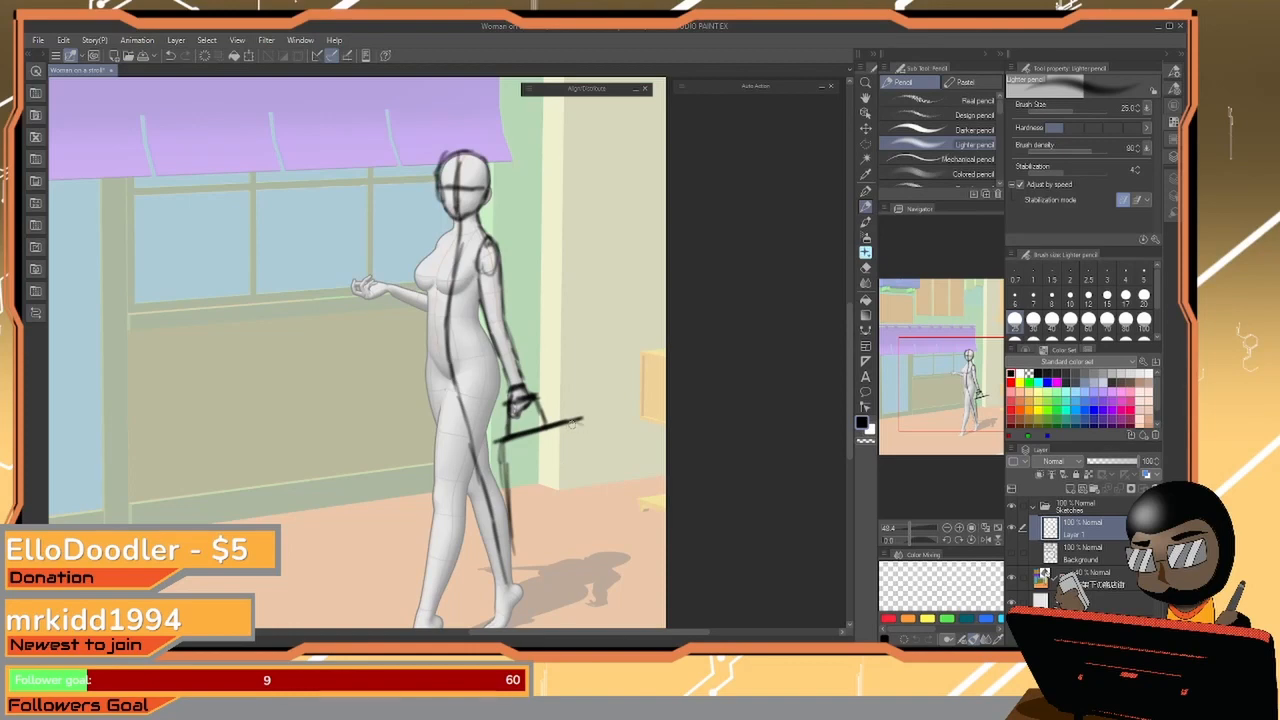
Draw the sides and bottom edge of the handbag below the lowered hand
mouse_move(577, 426)
mouse_down()
mouse_move(593, 505)
mouse_move(494, 534)
mouse_up()
mouse_move(496, 430)
mouse_down()
mouse_move(516, 542)
mouse_move(500, 508)
mouse_move(506, 528)
mouse_up()
mouse_move(496, 440)
mouse_down()
mouse_move(500, 540)
mouse_move(514, 532)
mouse_up()
mouse_move(575, 428)
mouse_down()
mouse_move(595, 499)
mouse_move(571, 519)
mouse_up()
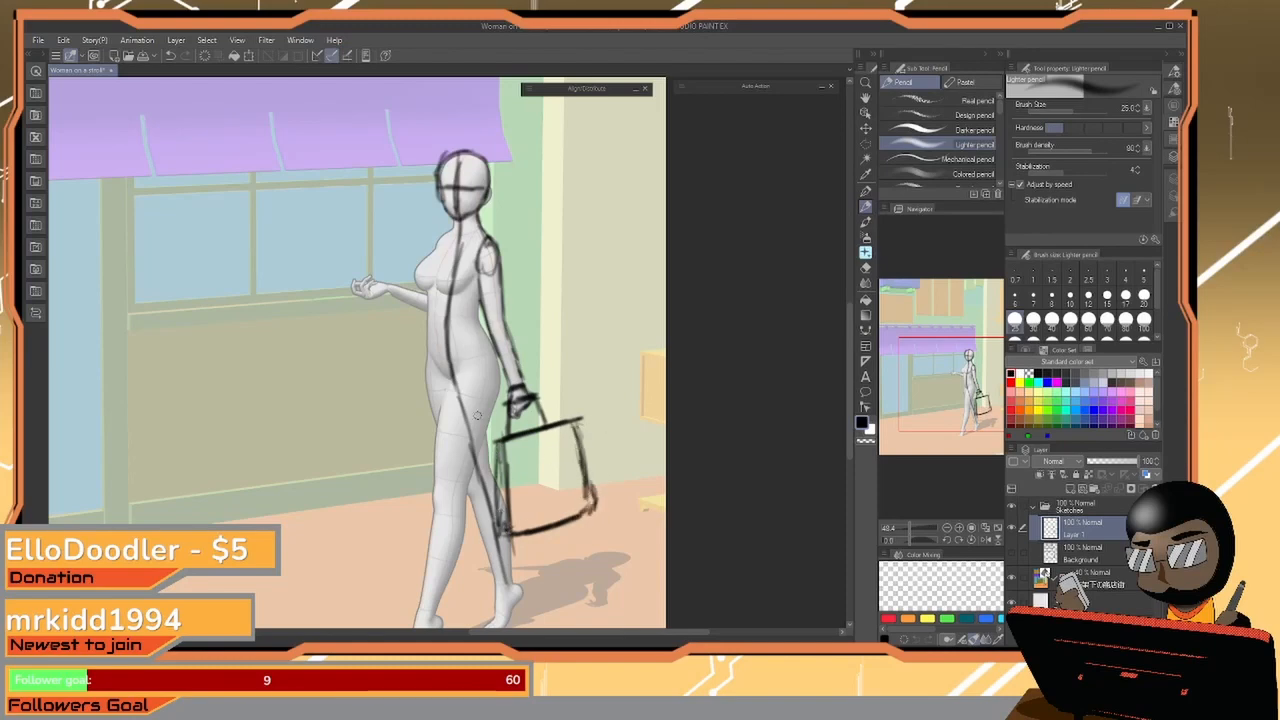
Outline the figure's neck, chest, waist and hips, and rough in the front thigh and knee
drag(480, 264, 484, 304)
mouse_move(475, 216)
mouse_down()
mouse_move(484, 243)
mouse_move(450, 236)
mouse_move(418, 270)
mouse_move(432, 288)
mouse_move(414, 284)
mouse_move(444, 270)
mouse_move(464, 290)
mouse_move(434, 282)
mouse_move(432, 372)
mouse_move(446, 386)
mouse_move(492, 352)
mouse_up()
mouse_move(482, 288)
mouse_down()
mouse_move(500, 380)
mouse_move(470, 398)
mouse_move(488, 366)
mouse_move(466, 390)
mouse_move(432, 374)
mouse_move(424, 316)
mouse_move(426, 360)
mouse_move(491, 437)
mouse_move(461, 508)
mouse_up()
mouse_move(452, 392)
mouse_down()
mouse_move(456, 320)
mouse_move(438, 452)
mouse_move(466, 416)
mouse_move(446, 436)
mouse_up()
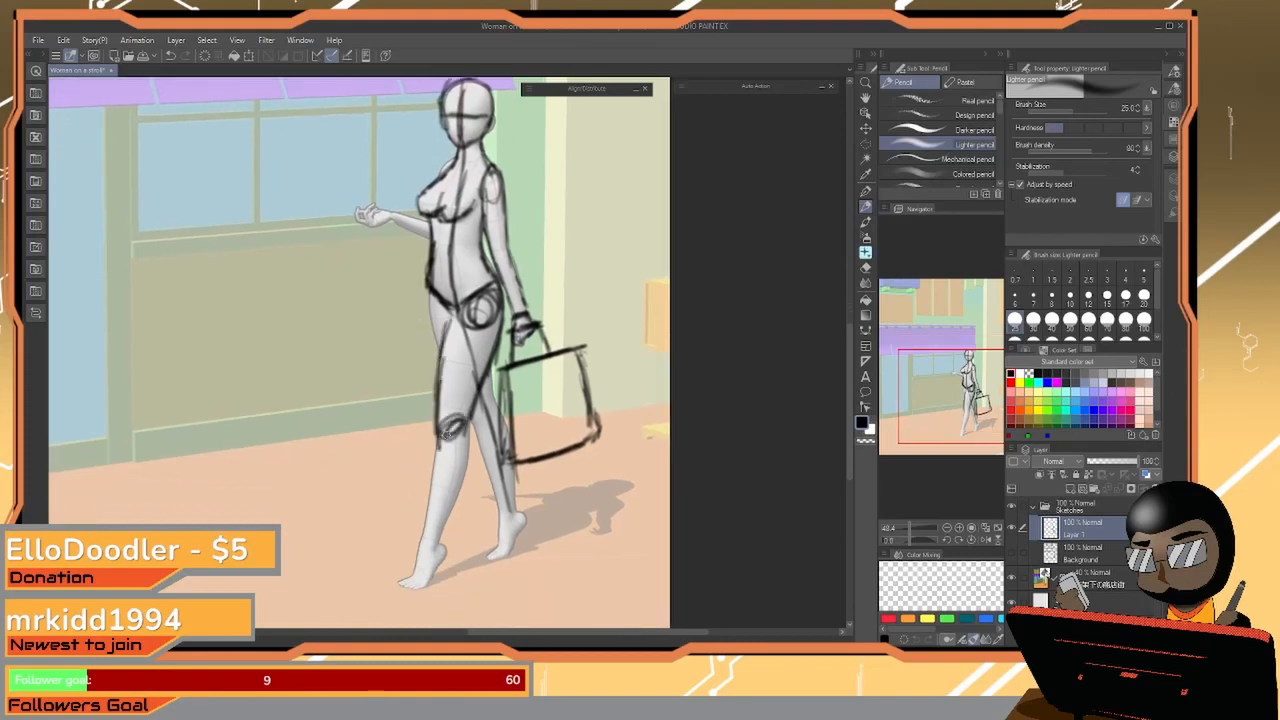
Trace the front leg's contours and the rear knee, and draw a high-heeled shoe on the front foot
mouse_move(426, 289)
mouse_down()
mouse_move(436, 344)
mouse_move(427, 296)
mouse_move(444, 356)
mouse_up()
drag(486, 397, 478, 414)
mouse_move(490, 370)
mouse_down()
mouse_move(502, 422)
mouse_move(484, 400)
mouse_move(456, 450)
mouse_move(434, 442)
mouse_move(466, 419)
mouse_move(437, 545)
mouse_move(450, 576)
mouse_move(444, 548)
mouse_move(447, 566)
mouse_move(445, 550)
mouse_move(427, 580)
mouse_move(402, 585)
mouse_move(437, 542)
mouse_move(402, 575)
mouse_up()
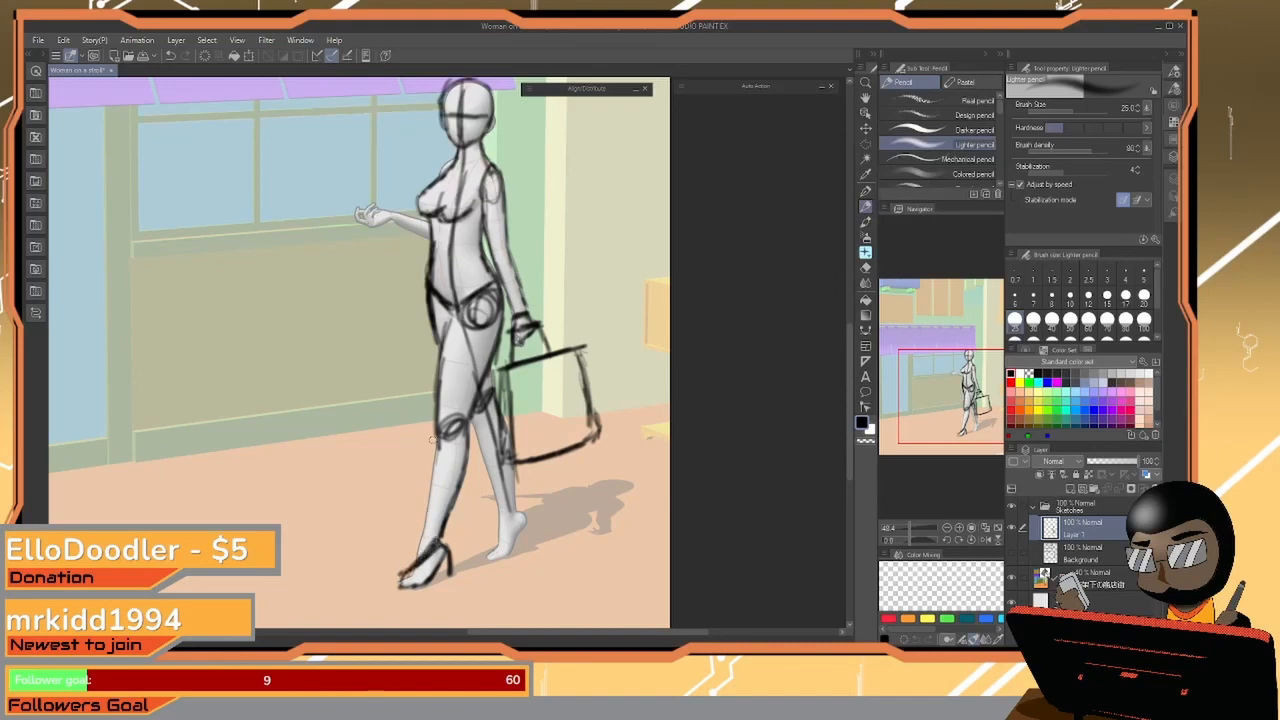
mouse_move(430, 438)
mouse_down()
mouse_move(436, 482)
mouse_move(404, 575)
mouse_move(417, 562)
mouse_up()
Trace the rear lower leg and draw a high-heeled shoe on the rear foot
mouse_move(490, 392)
mouse_down()
mouse_move(492, 362)
mouse_move(476, 442)
mouse_move(500, 516)
mouse_move(514, 496)
mouse_move(528, 546)
mouse_move(490, 556)
mouse_move(500, 520)
mouse_move(492, 558)
mouse_up()
drag(516, 514, 530, 544)
drag(440, 540, 452, 570)
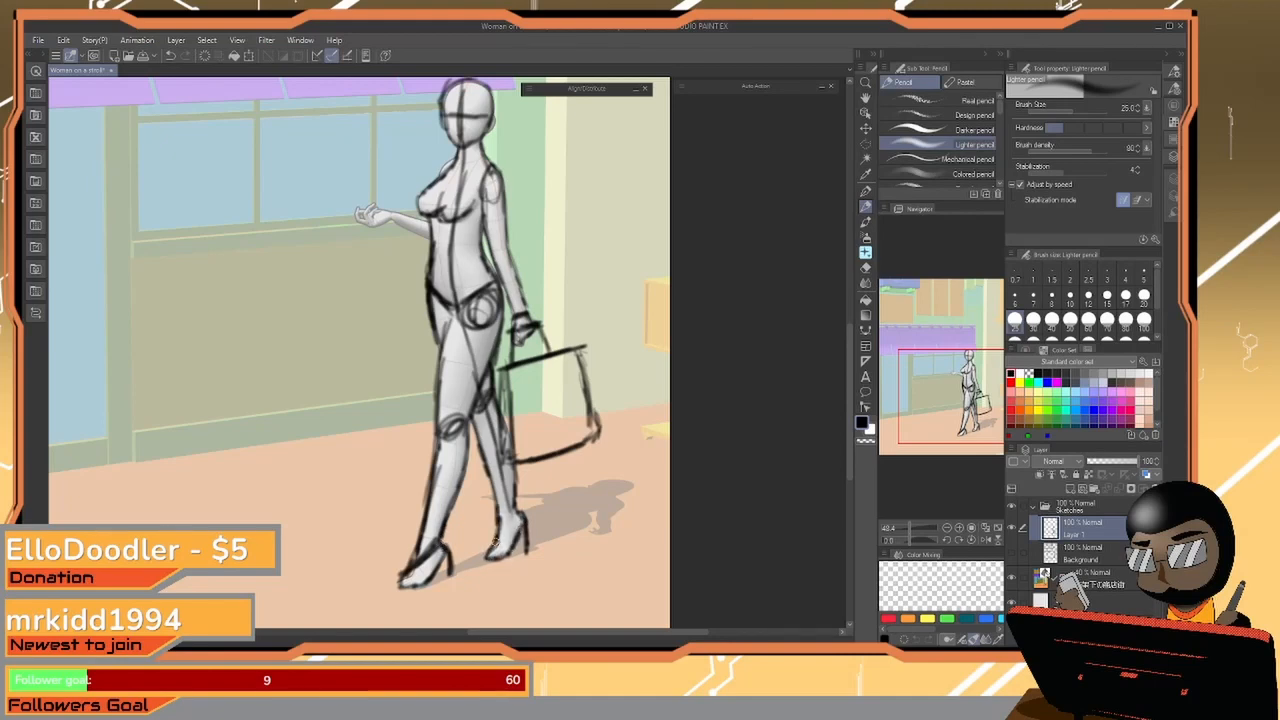
mouse_move(497, 533)
mouse_down()
mouse_move(513, 508)
mouse_move(491, 549)
mouse_up()
Sketch the far shoulder and the raised forearm and hand, and add a second guideline across the face
drag(455, 156, 443, 173)
mouse_move(430, 222)
mouse_down()
mouse_move(358, 214)
mouse_move(361, 200)
mouse_move(390, 226)
mouse_move(389, 252)
mouse_move(390, 222)
mouse_up()
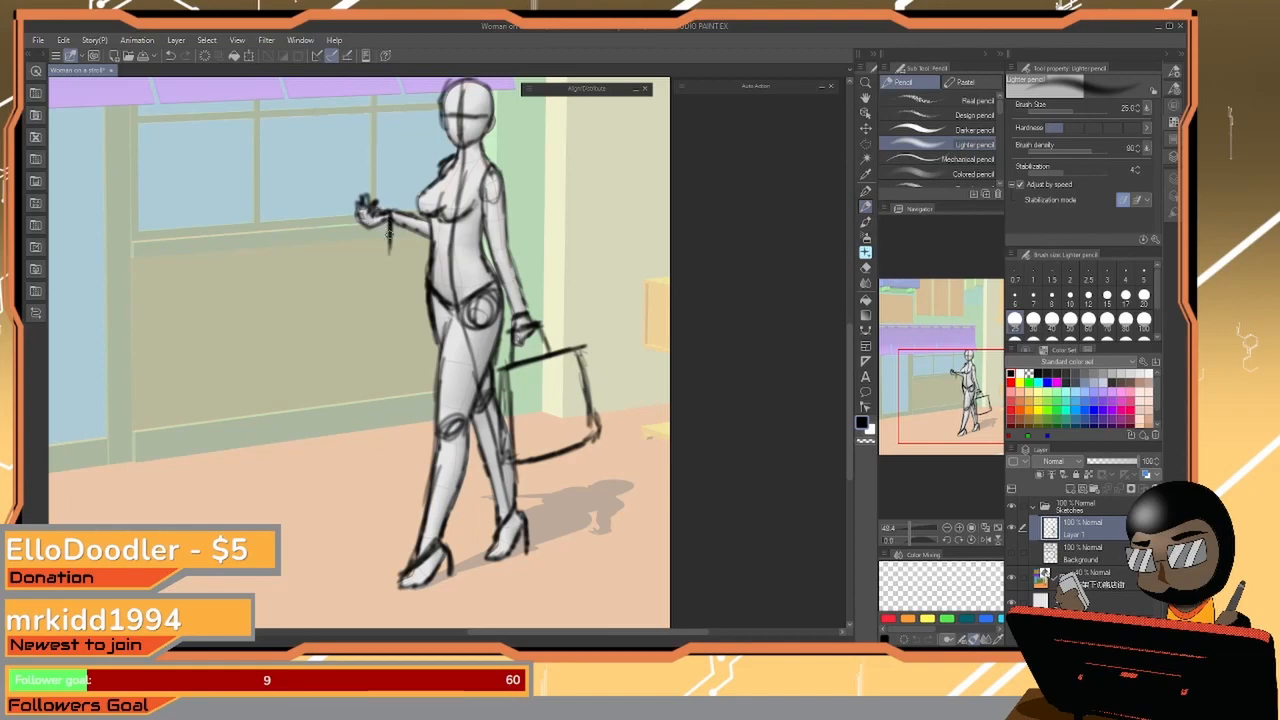
drag(389, 235, 369, 302)
mouse_move(469, 182)
mouse_down()
mouse_move(451, 186)
mouse_move(446, 146)
mouse_move(471, 163)
mouse_move(464, 212)
mouse_move(454, 190)
mouse_up()
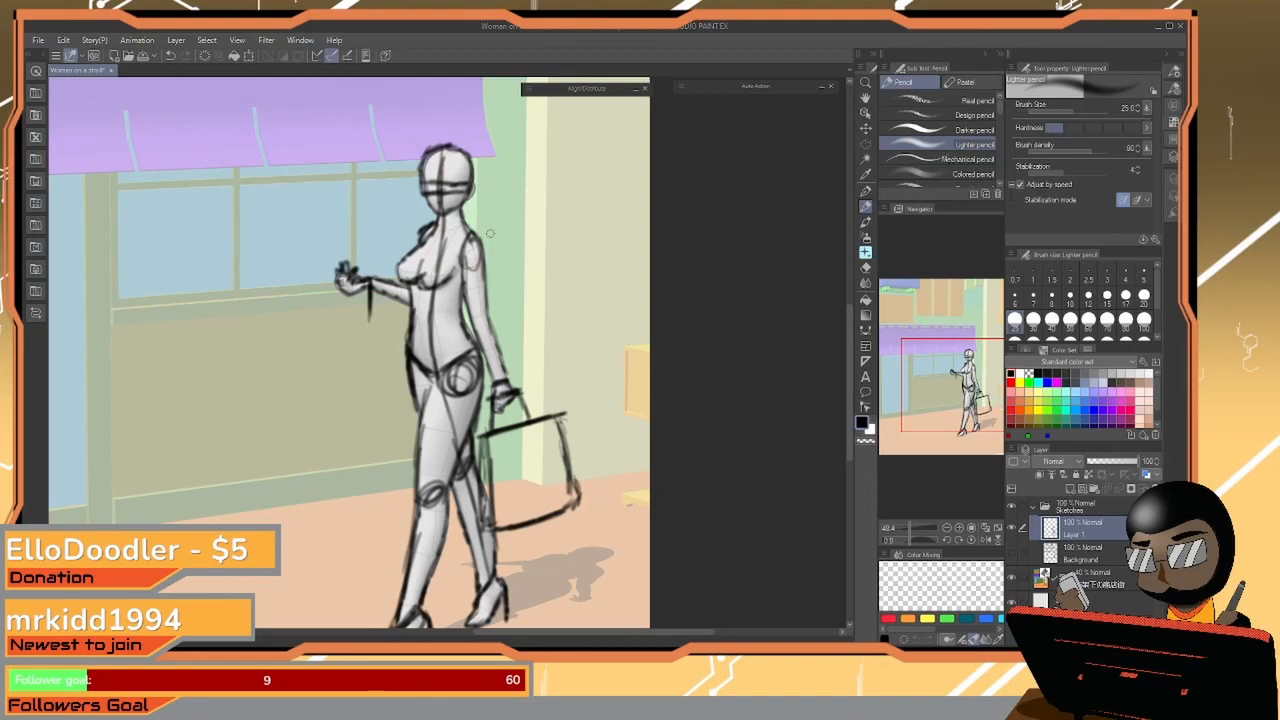
mouse_move(457, 183)
mouse_down()
mouse_move(434, 397)
mouse_move(447, 286)
mouse_move(345, 300)
mouse_move(408, 300)
mouse_up()
key(ctrl+space)
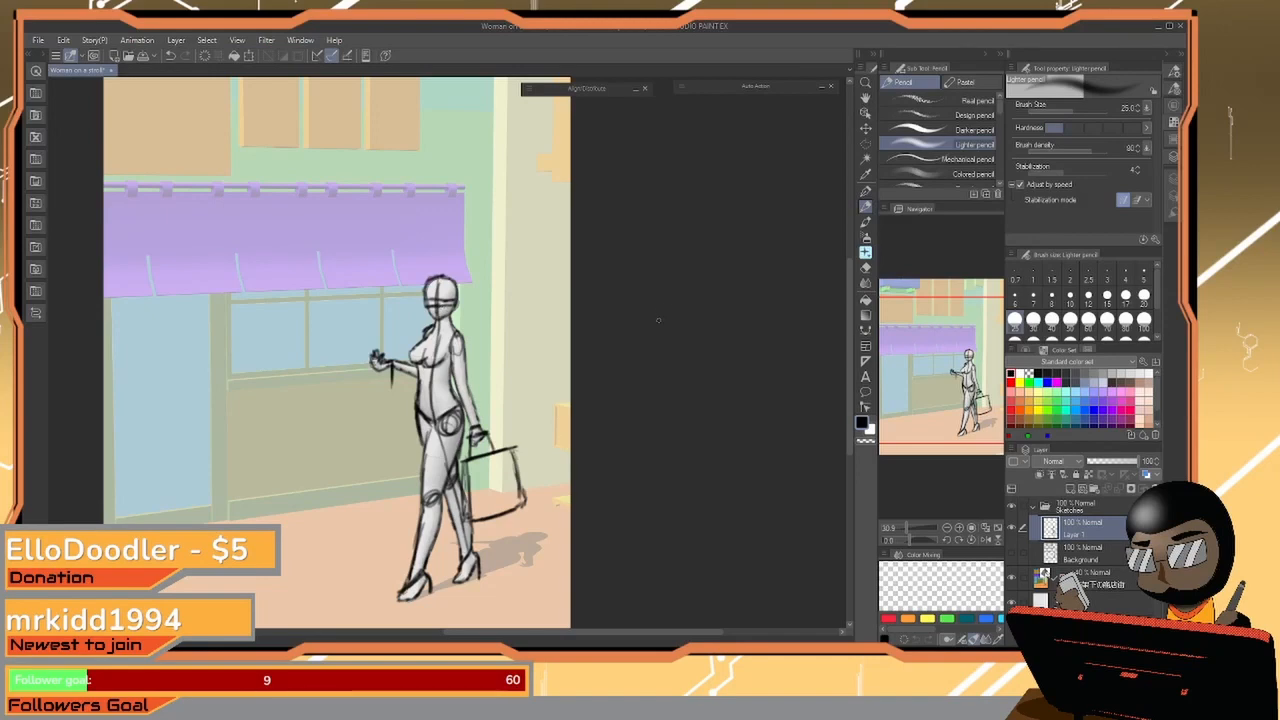
Touch up the front shin and the toe of the front shoe
mouse_move(487, 444)
mouse_down()
mouse_move(492, 455)
mouse_move(457, 410)
mouse_move(472, 390)
mouse_move(501, 494)
mouse_up()
scroll(472, 390, up, 3)
drag(475, 434, 458, 587)
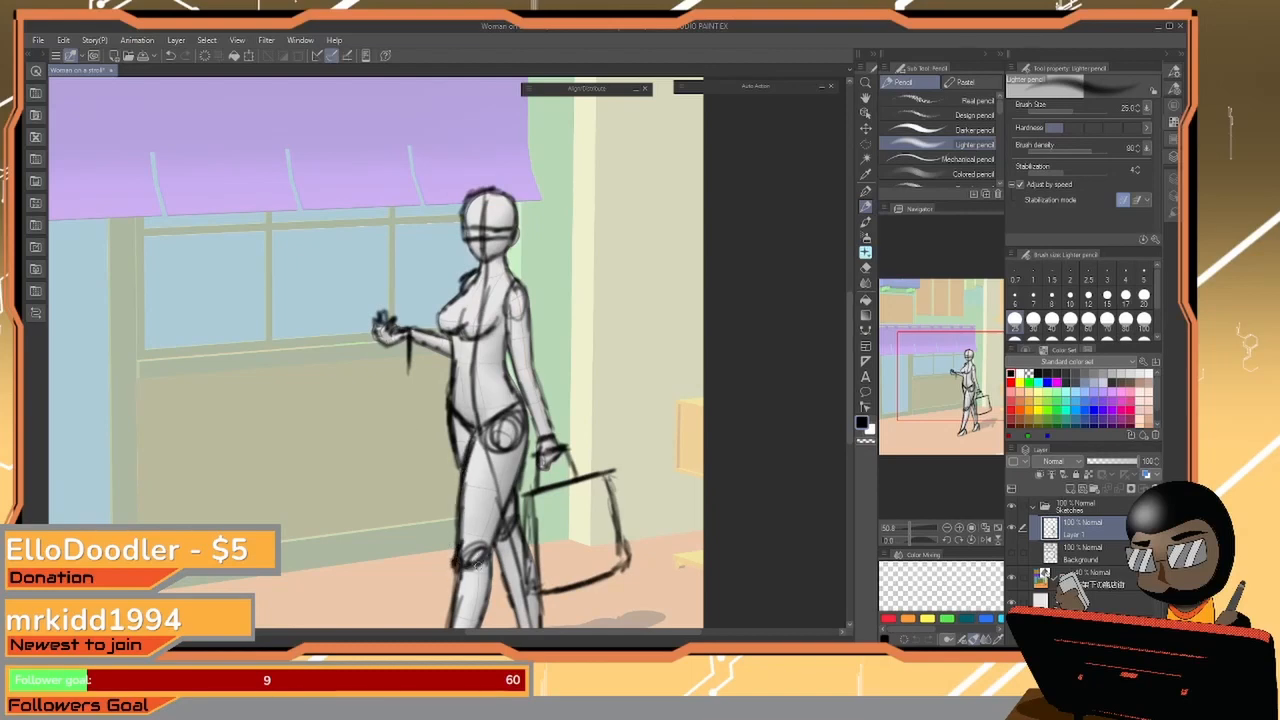
mouse_move(479, 572)
mouse_down()
mouse_move(511, 426)
mouse_move(492, 540)
mouse_move(502, 566)
mouse_move(495, 541)
mouse_move(446, 580)
mouse_up()
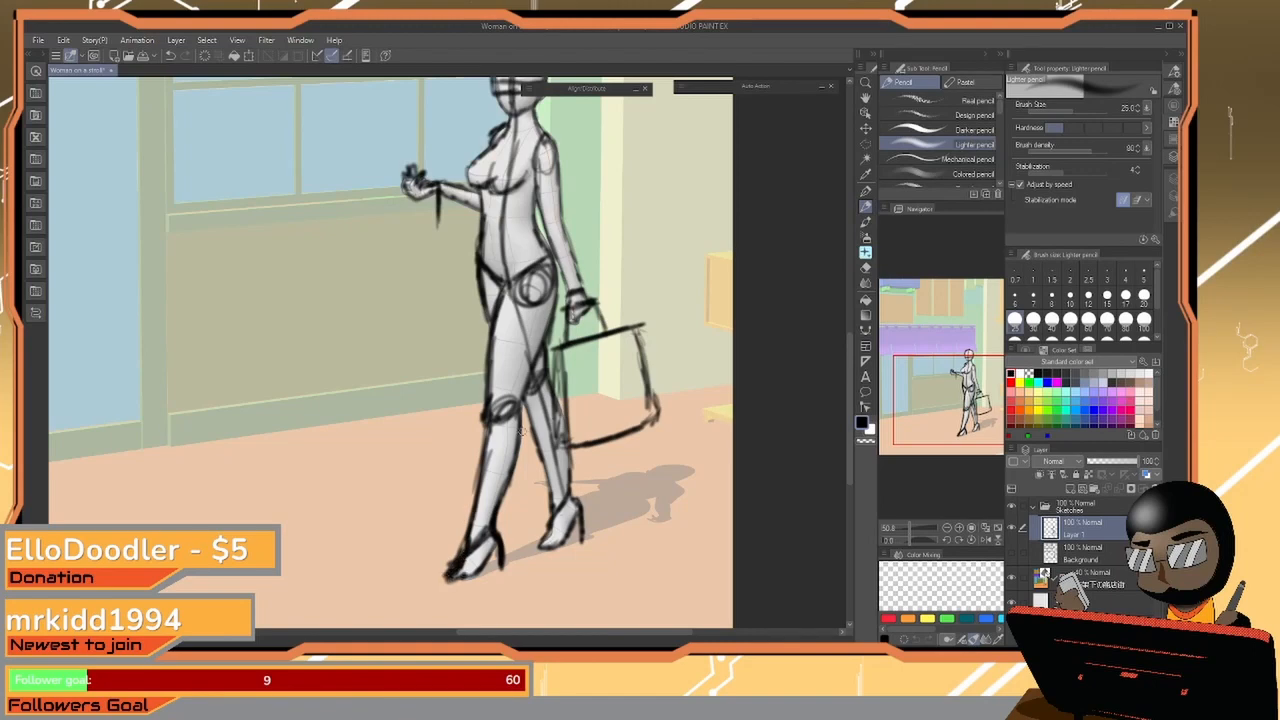
drag(774, 282, 763, 359)
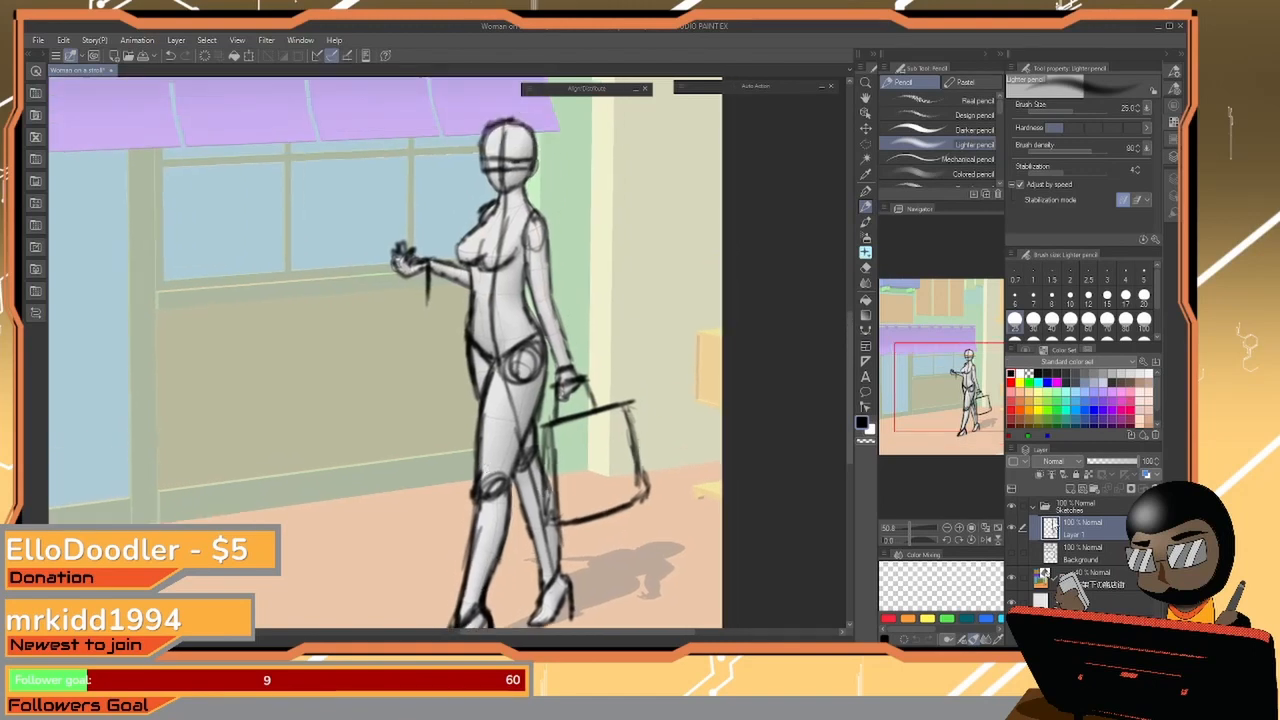
Rename the figure sketch layer as "Base woman"
double_click(1080, 536)
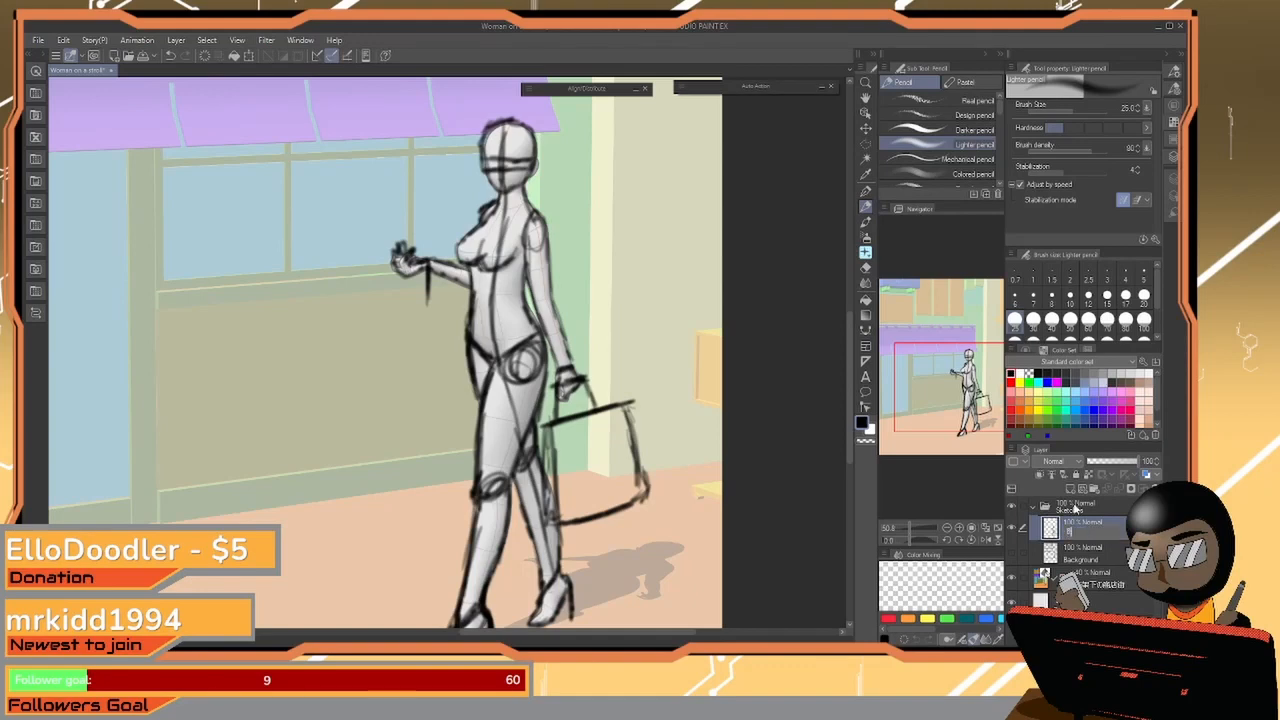
text(Boss woman)
key(Return)
Make the Background sketch layer in the Sketches folder visible again
click(1036, 508)
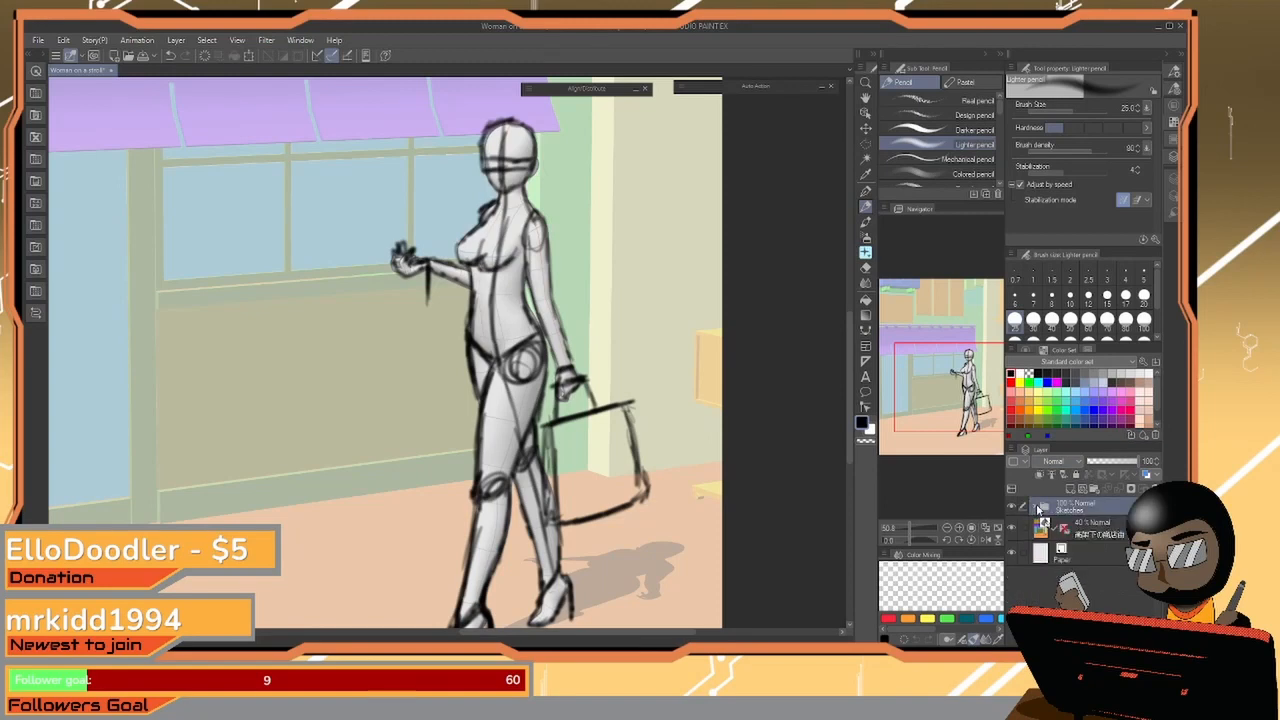
click(1037, 508)
click(1011, 551)
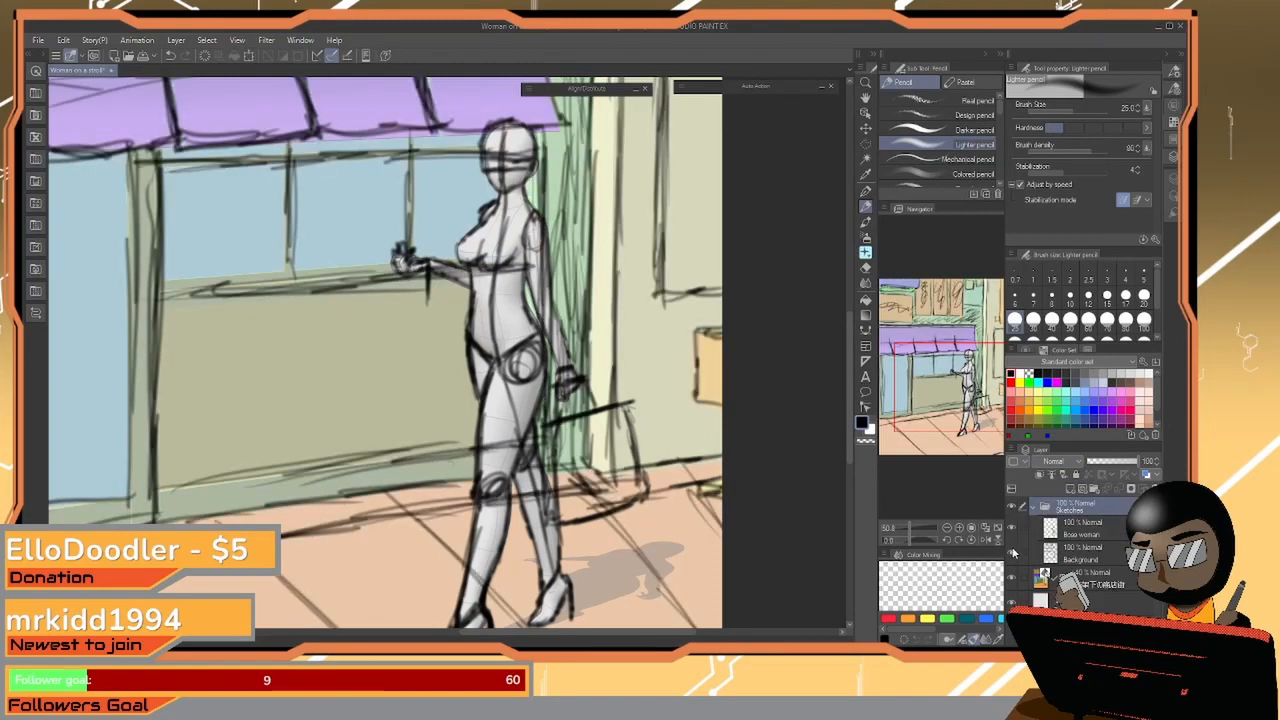
key(ctrl+space)
mouse_move(547, 445)
mouse_down()
mouse_move(385, 435)
mouse_move(524, 412)
mouse_up()
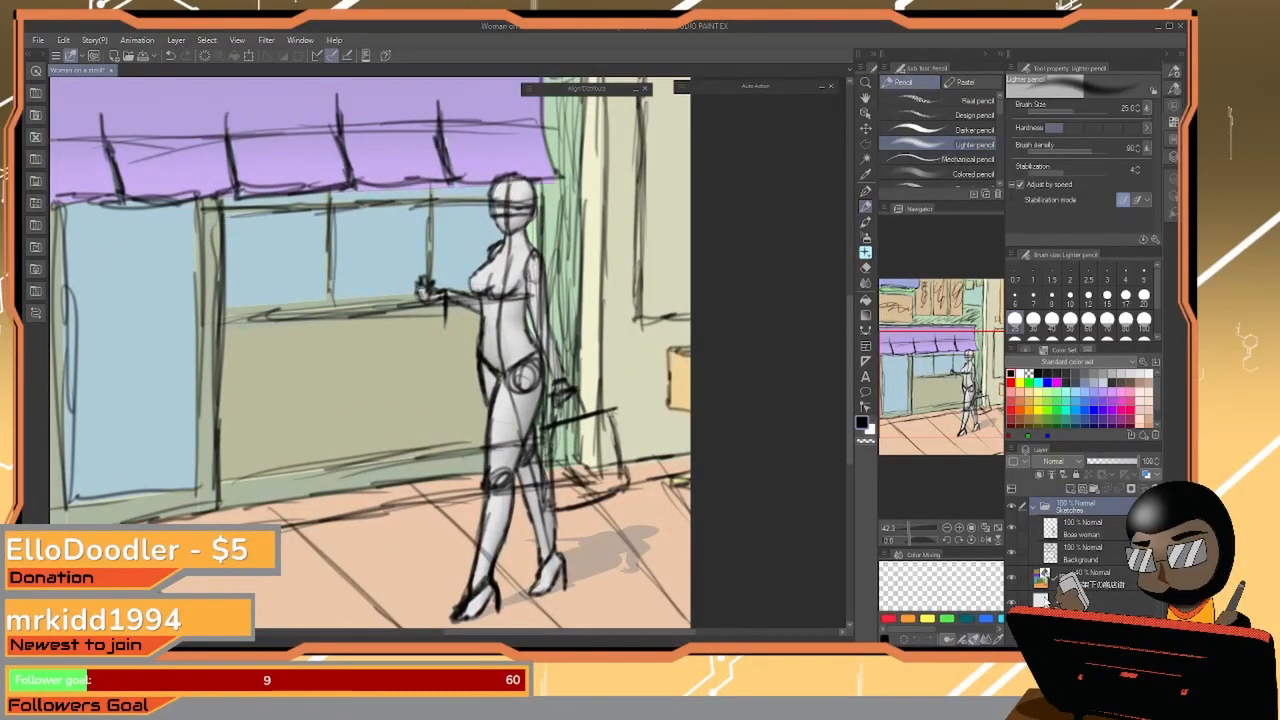
Hide the coloured reference image layer and add a new raster layer above Base woman in the Sketches folder
click(1012, 578)
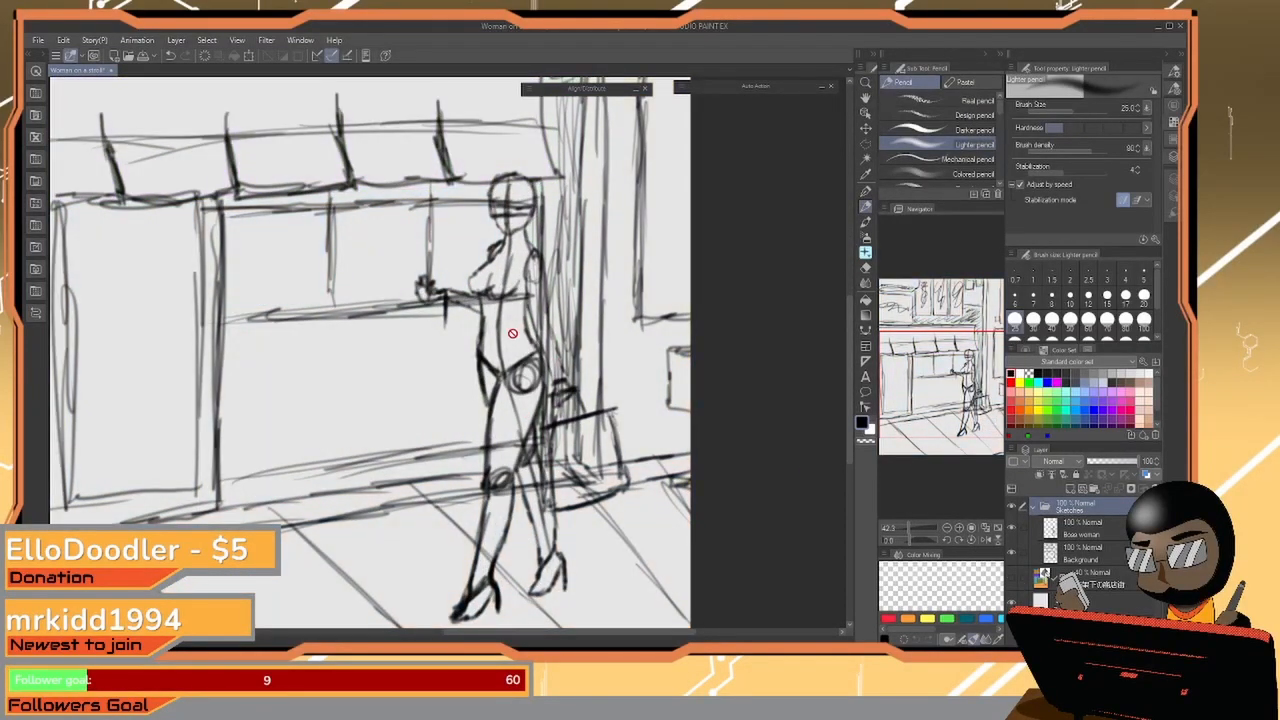
drag(534, 123, 603, 423)
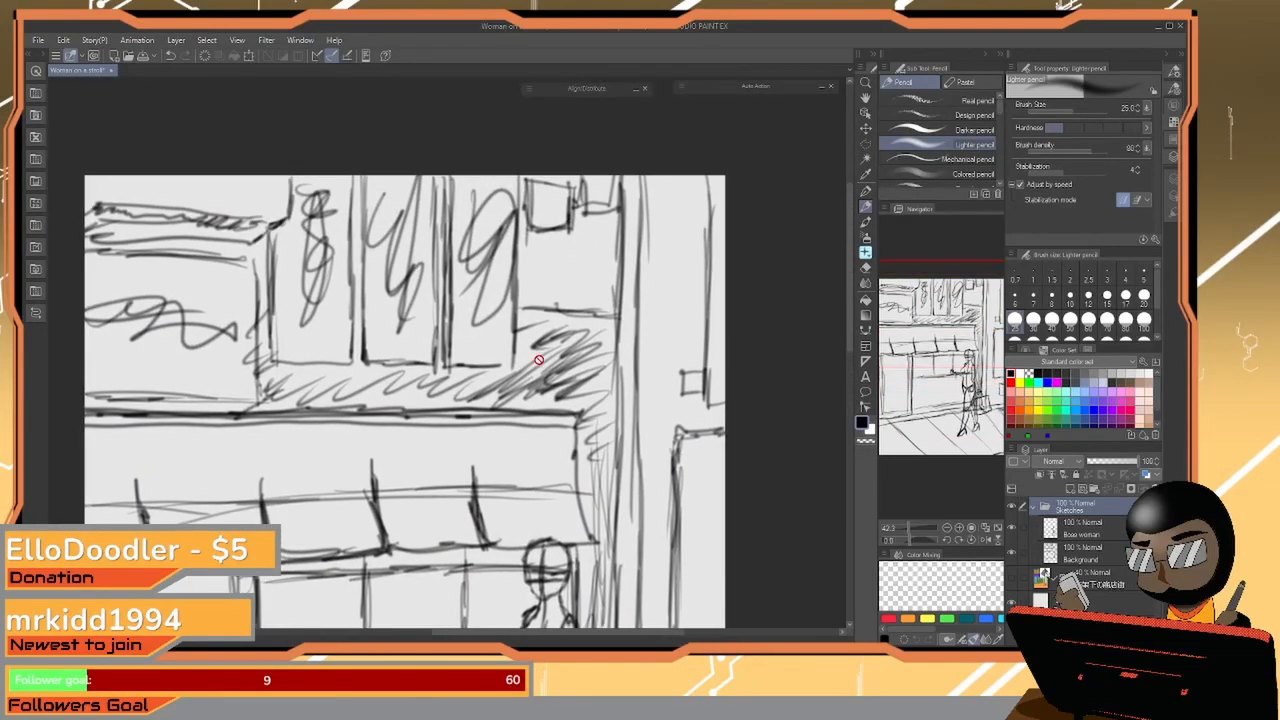
mouse_move(560, 371)
mouse_down()
mouse_move(455, 380)
mouse_move(569, 379)
mouse_up()
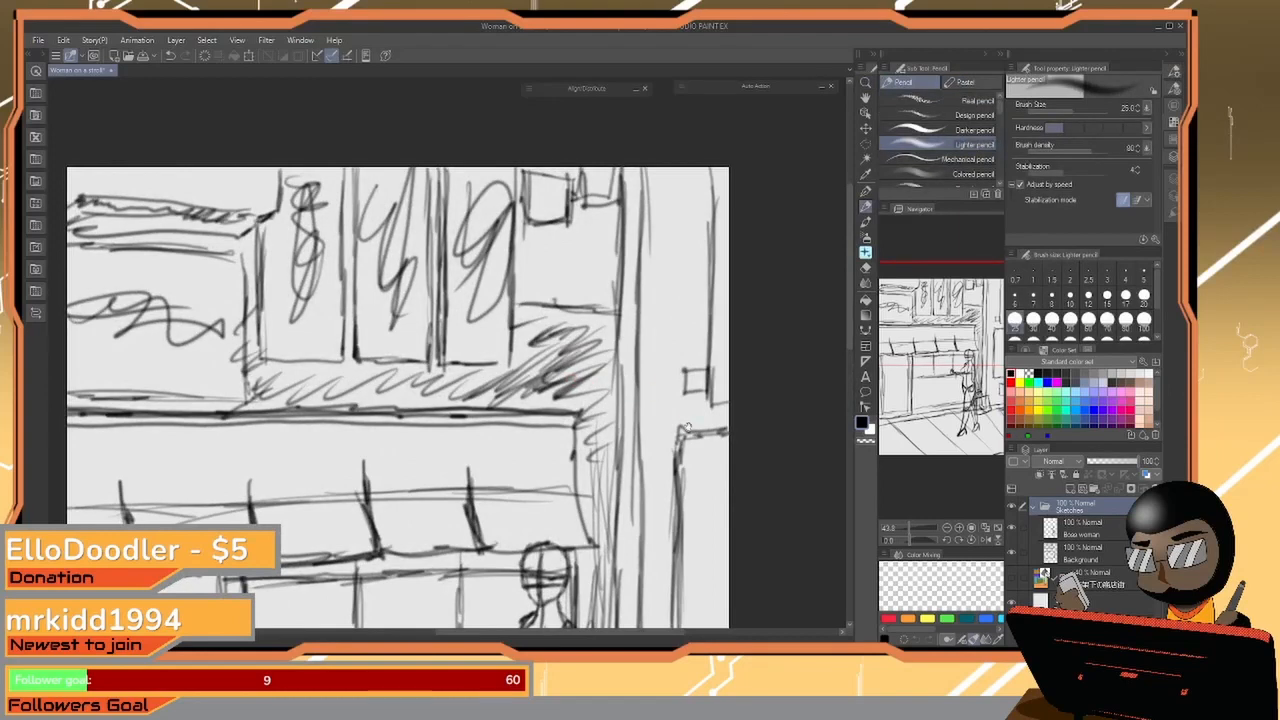
drag(709, 446, 619, 297)
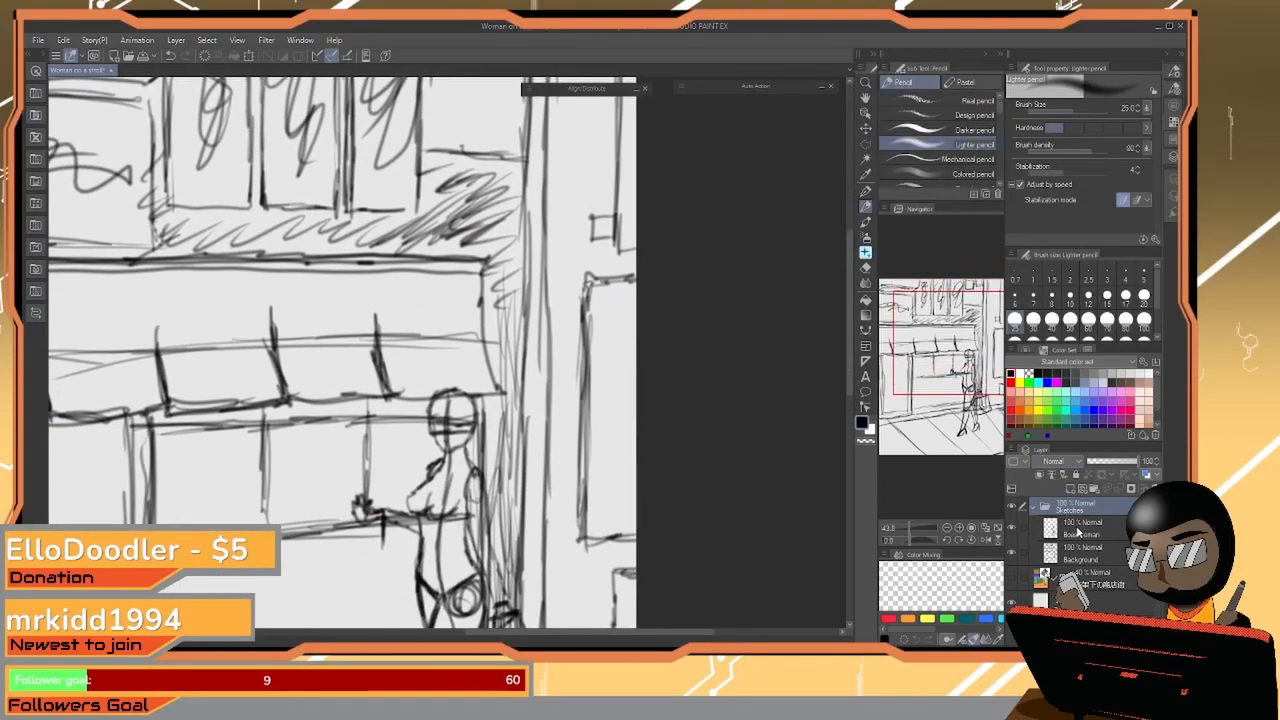
click(1070, 490)
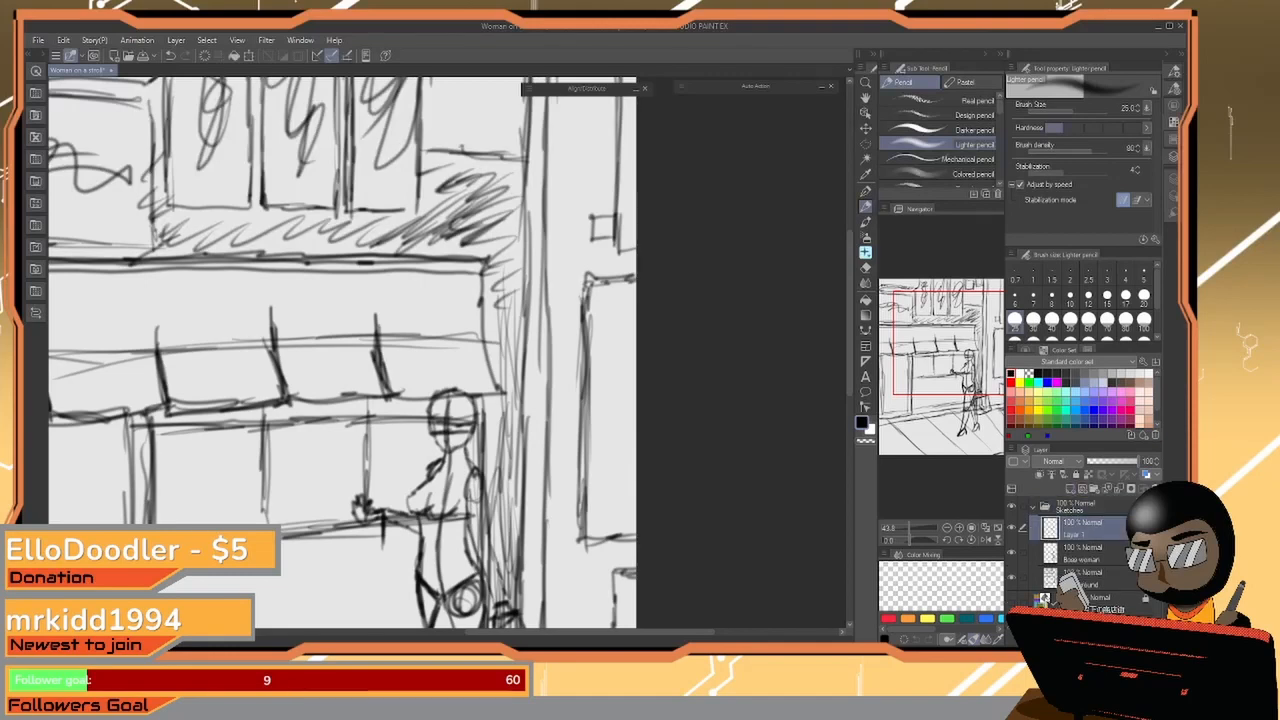
Lower the opacity of the Base woman layer to about 19 percent
click(1080, 549)
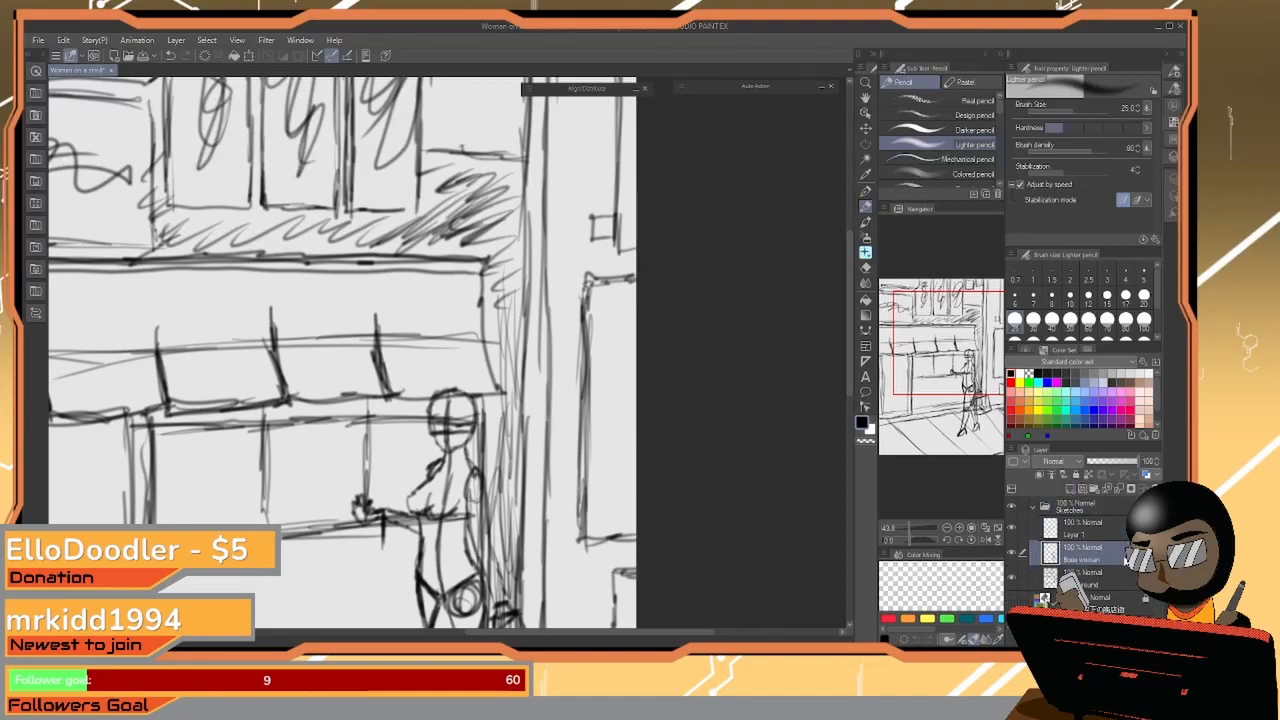
key(ctrl+space)
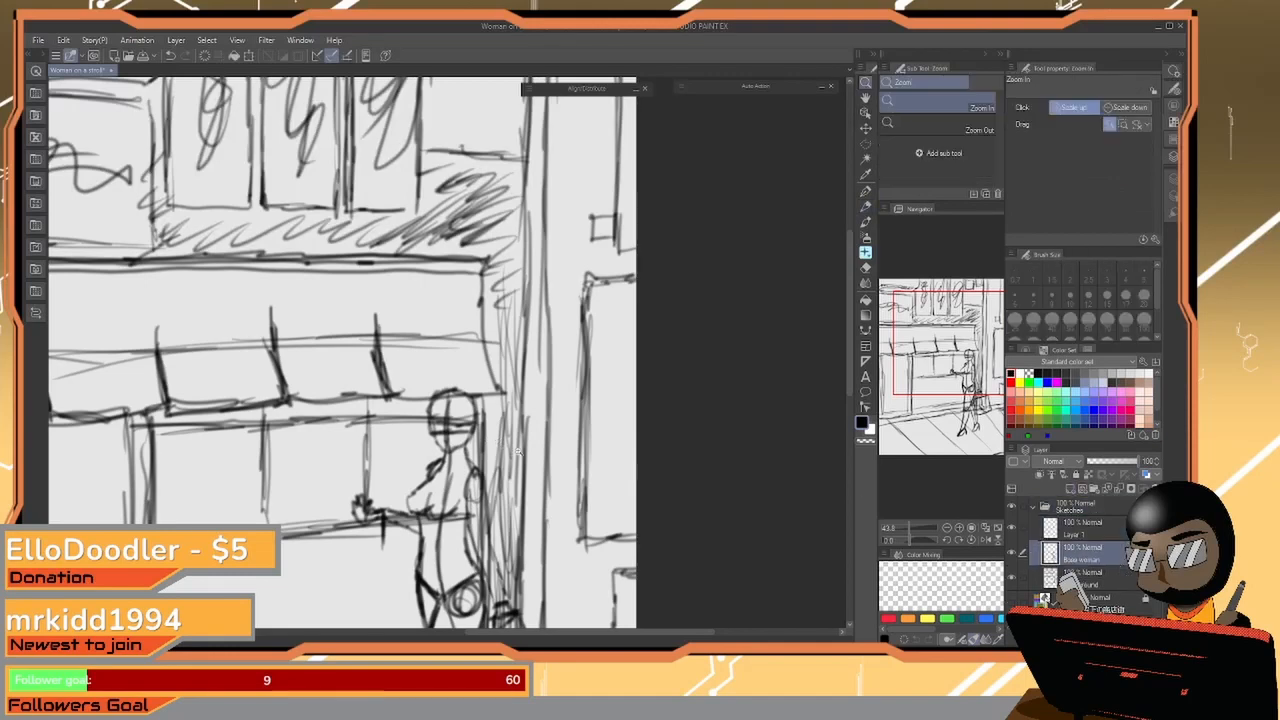
drag(511, 440, 430, 441)
drag(530, 584, 516, 510)
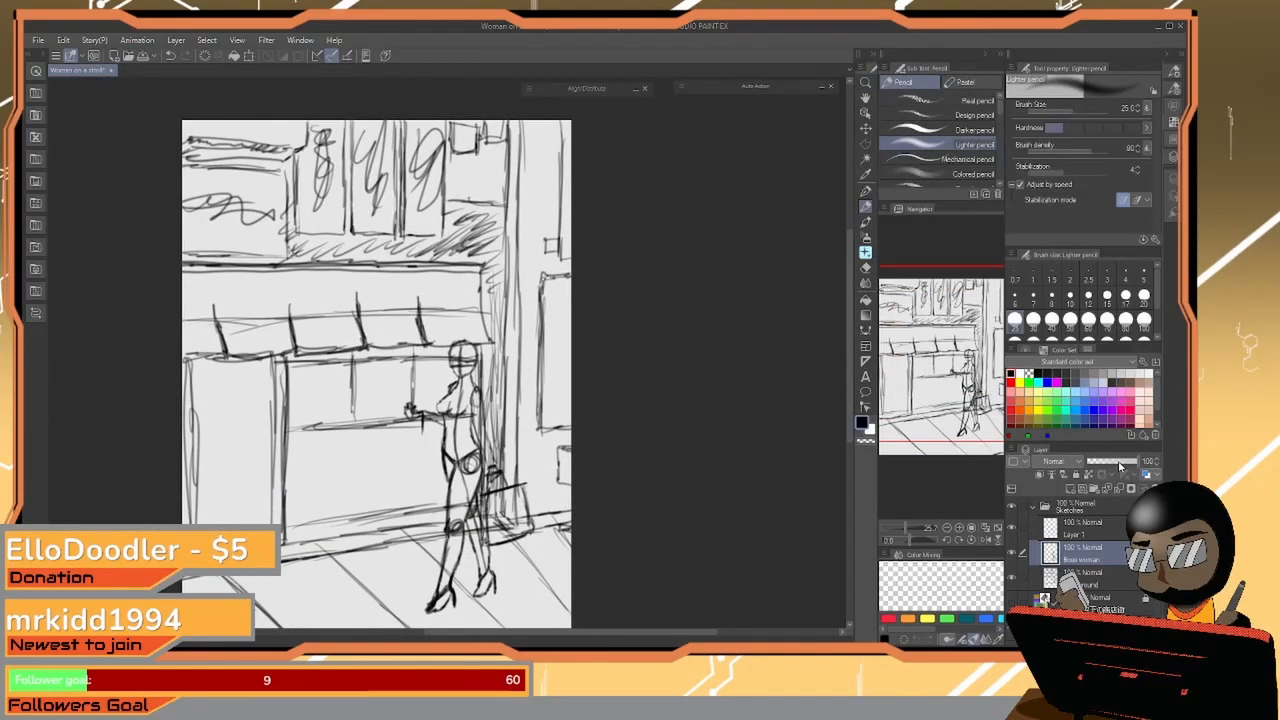
mouse_move(1111, 466)
mouse_down()
mouse_move(1079, 468)
mouse_move(1099, 467)
mouse_up()
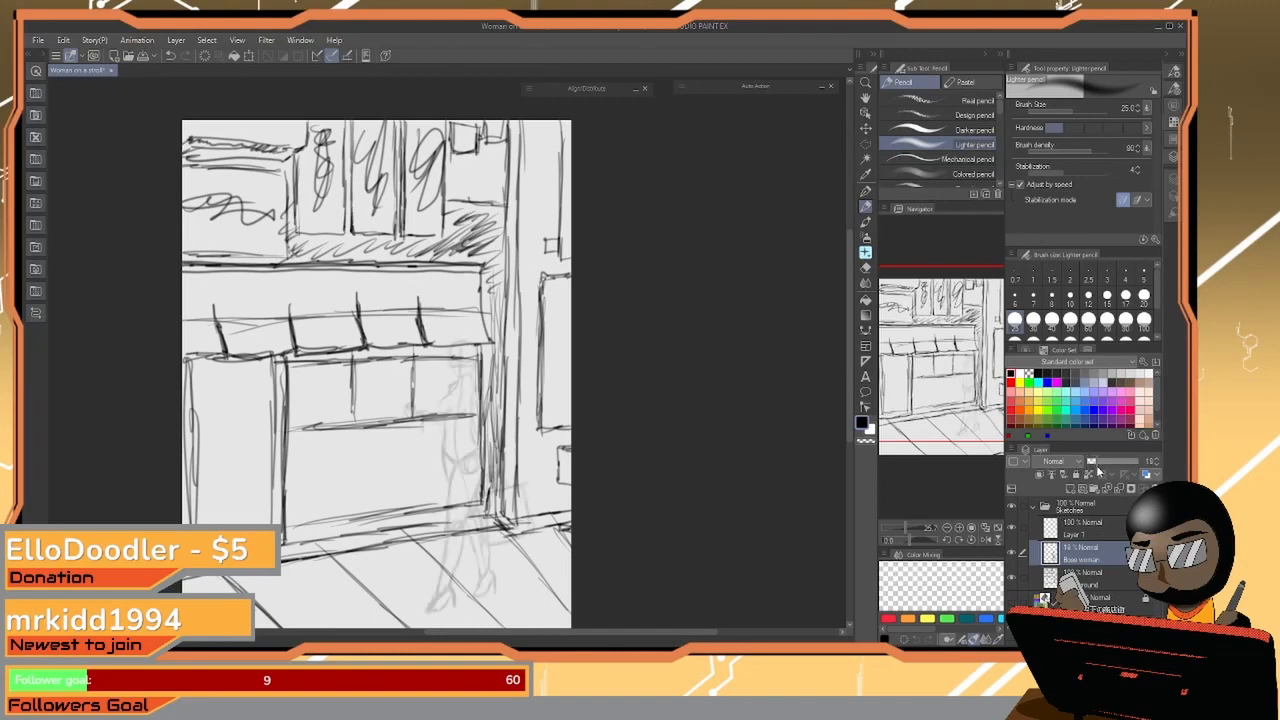
On the new layer, trace the left edge of the middle upper window with the Darker pencil at size 10
click(1118, 518)
drag(394, 367, 505, 360)
mouse_move(520, 197)
mouse_down()
mouse_move(497, 382)
mouse_move(545, 547)
mouse_move(555, 644)
mouse_up()
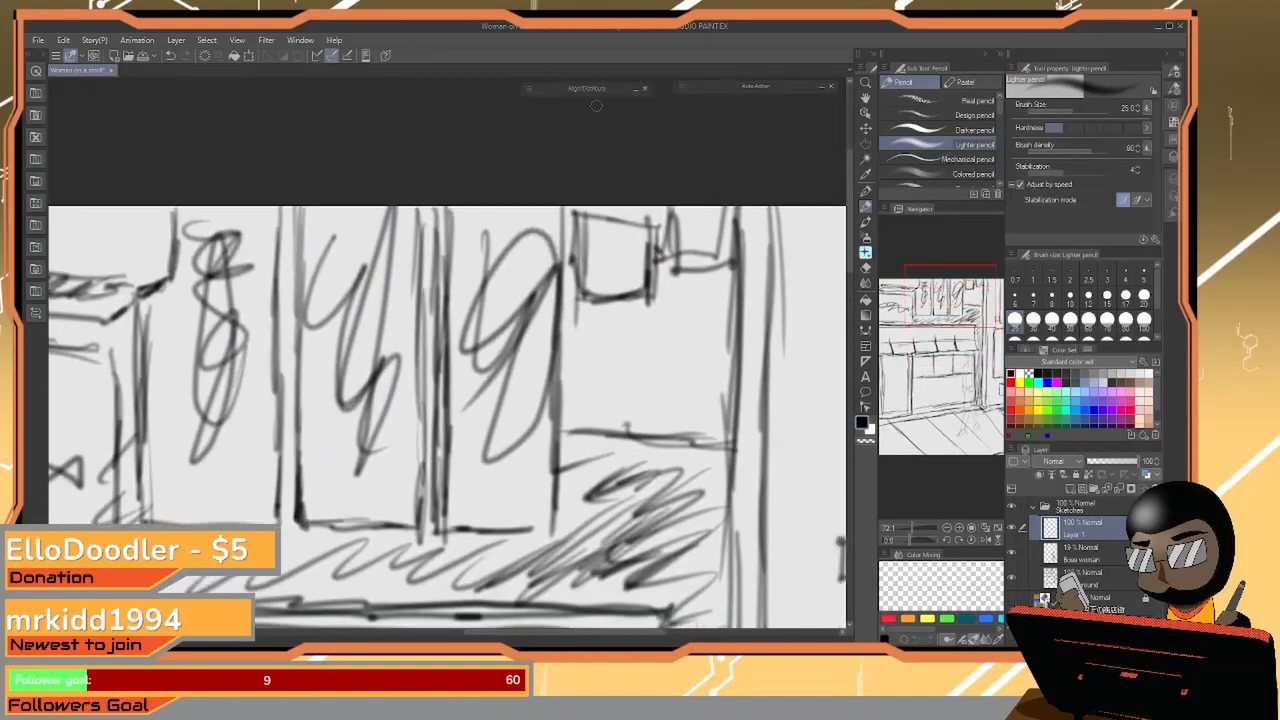
click(963, 129)
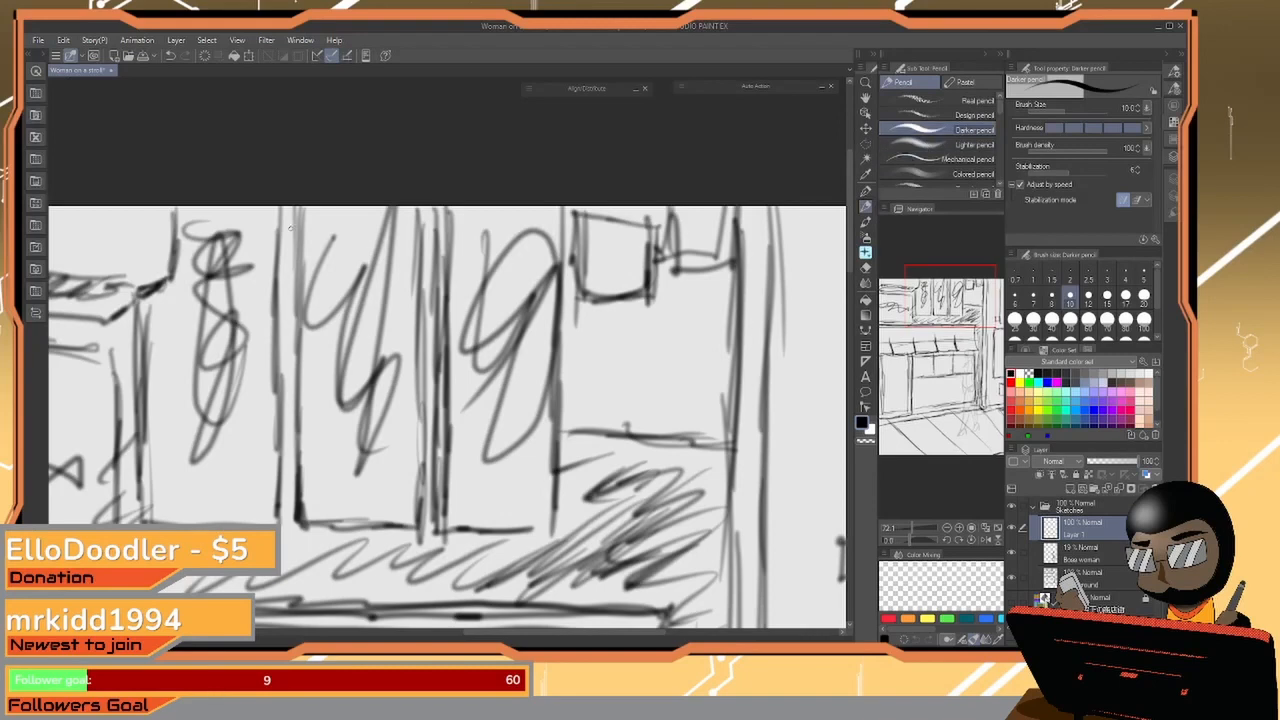
drag(299, 210, 300, 412)
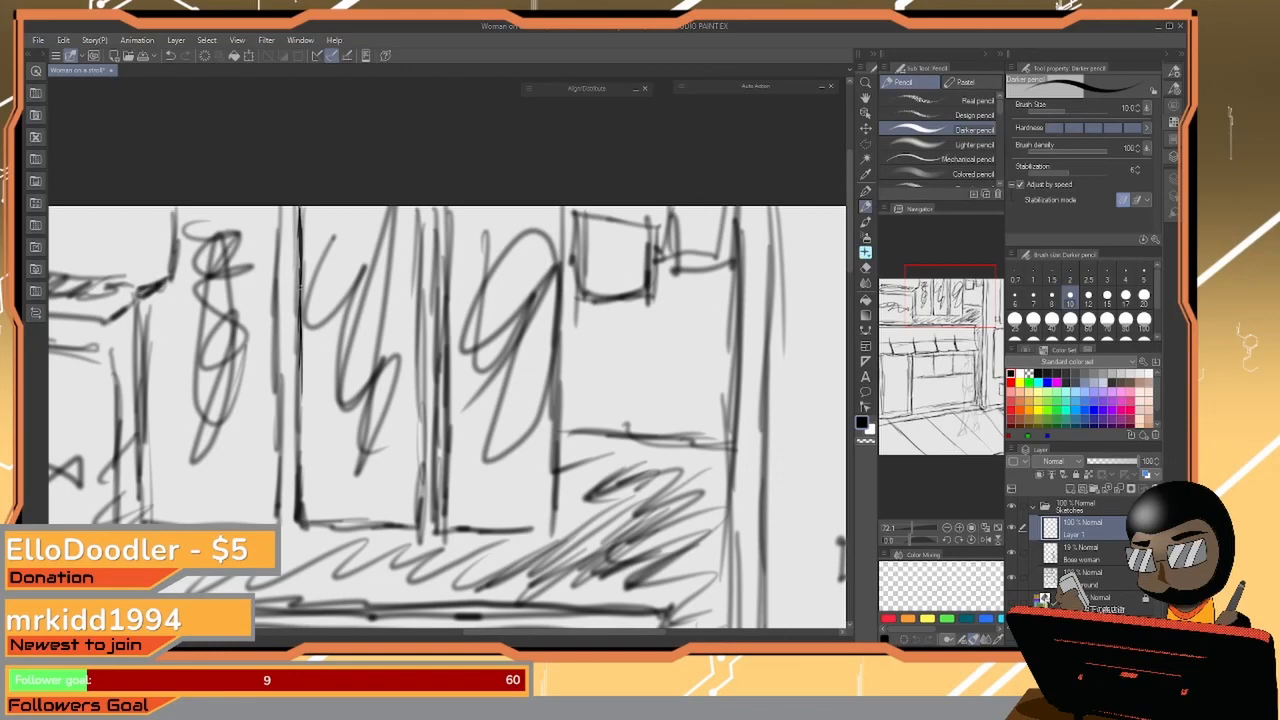
drag(301, 284, 298, 514)
Lower the Background sketch layer's opacity to about 50 percent and make the new layer active again
click(1100, 578)
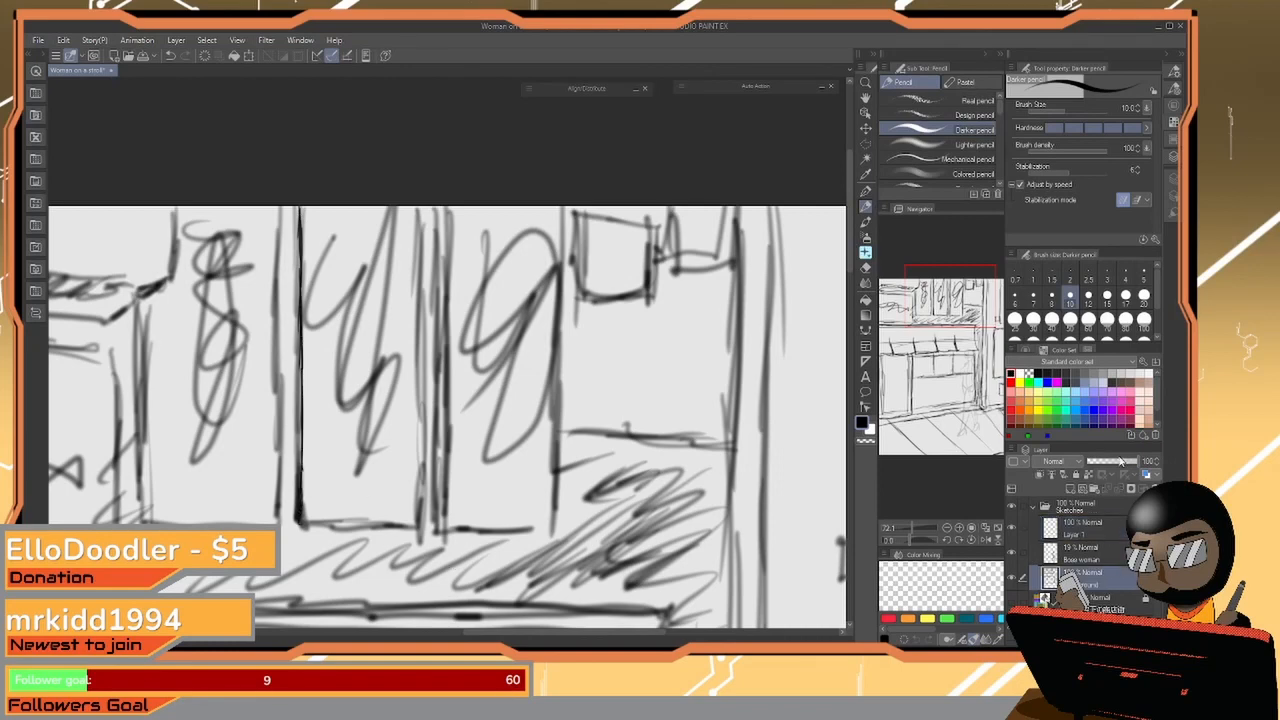
drag(1132, 466, 1112, 464)
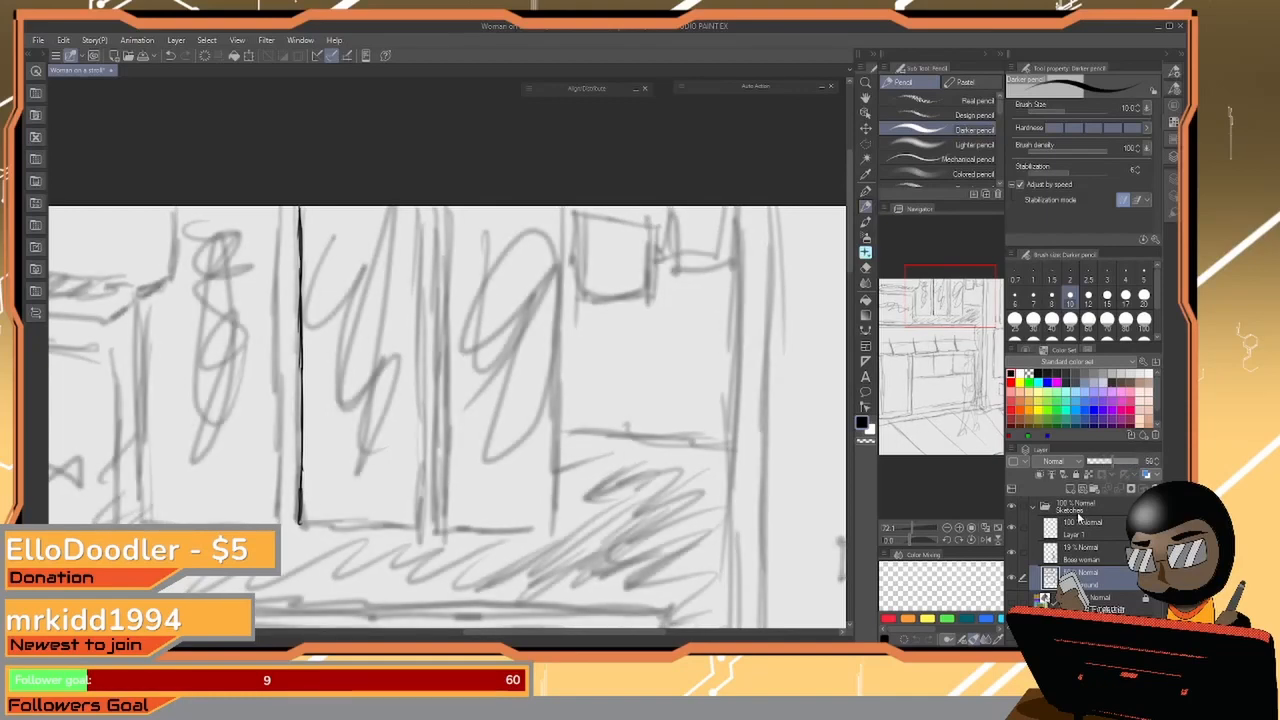
click(1088, 527)
Trace the bottom and right edges of the middle upper window and the right and bottom edges of the left one
drag(320, 524, 424, 523)
drag(424, 210, 425, 310)
drag(422, 244, 417, 523)
drag(423, 412, 419, 523)
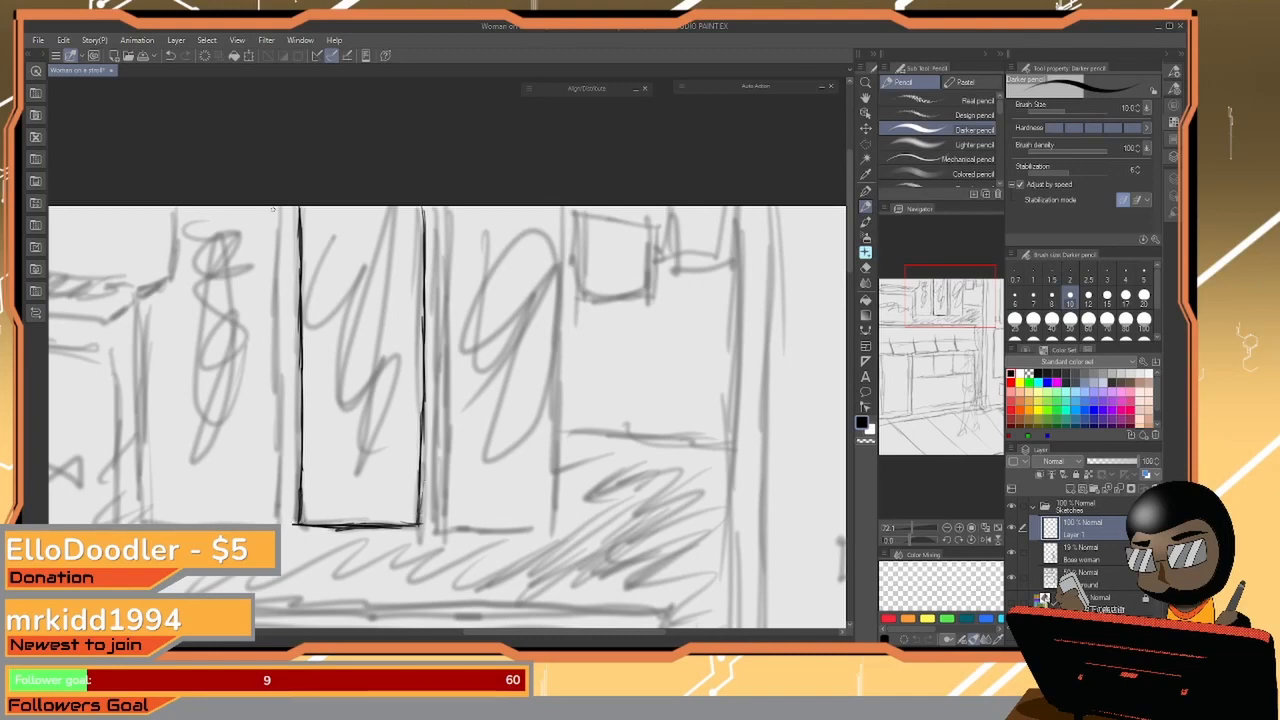
drag(273, 205, 276, 336)
drag(275, 280, 279, 524)
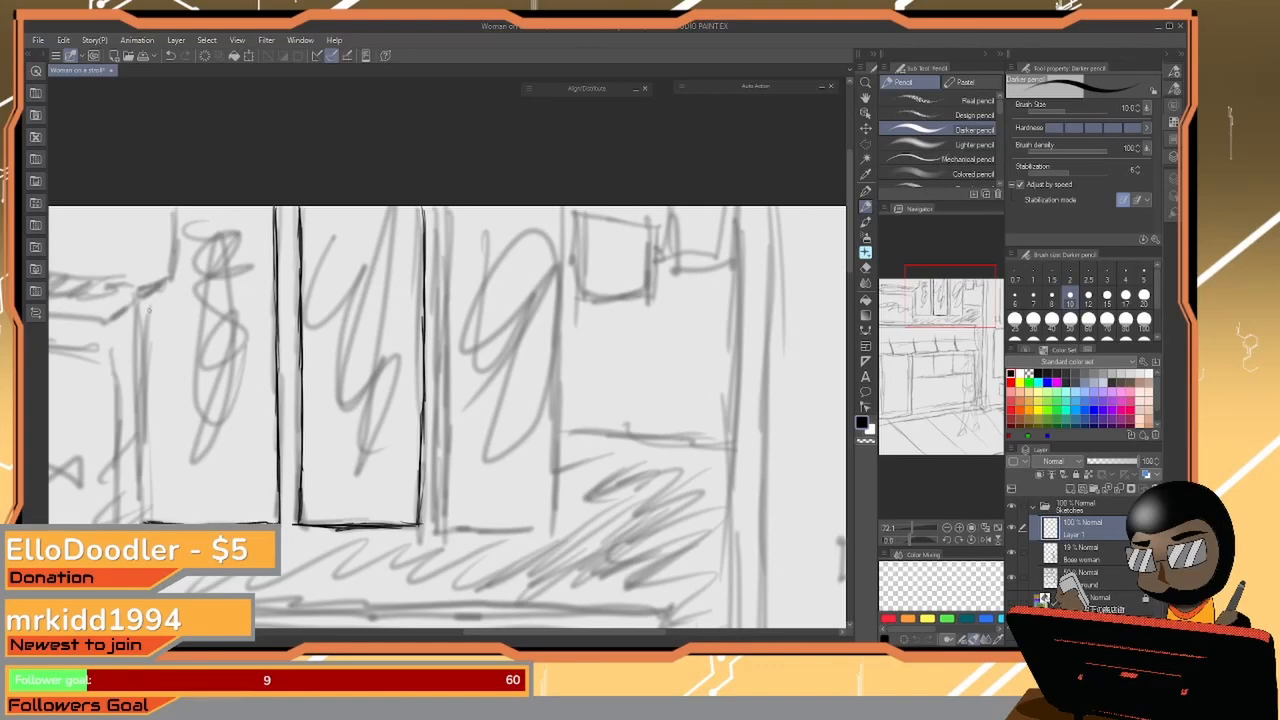
Trace the ledge beside the upper windows with its wall edge and lower lip, and fill its dark band with hatching
mouse_move(173, 236)
mouse_down()
mouse_move(530, 259)
mouse_move(529, 299)
mouse_move(494, 322)
mouse_move(182, 322)
mouse_up()
drag(490, 318, 182, 322)
mouse_move(528, 296)
mouse_down()
mouse_move(176, 288)
mouse_move(528, 297)
mouse_move(438, 316)
mouse_move(186, 294)
mouse_move(490, 312)
mouse_up()
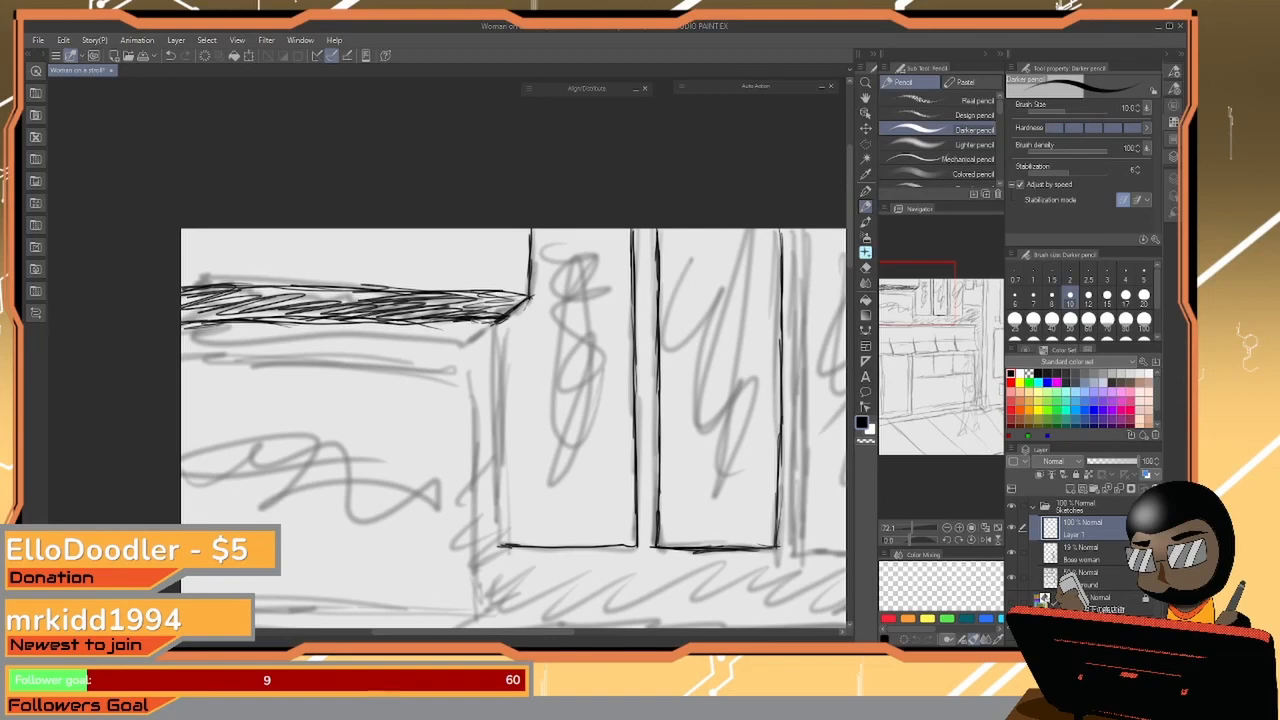
drag(452, 341, 182, 337)
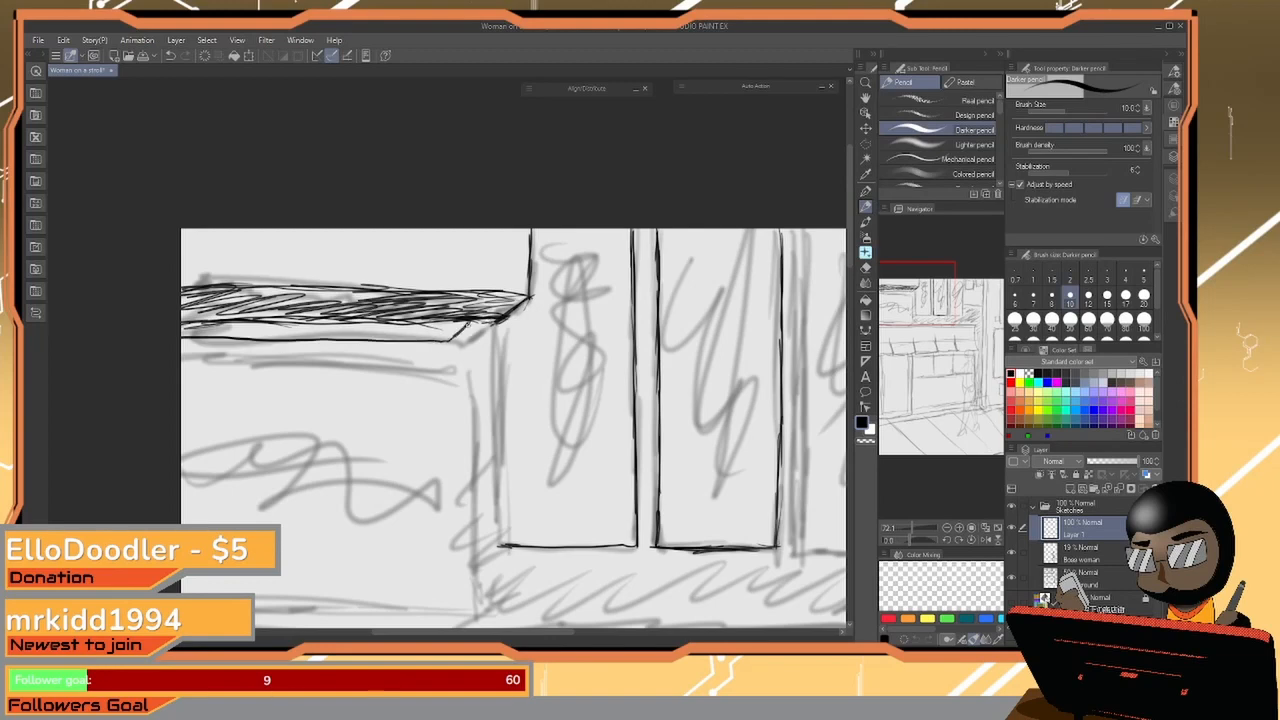
drag(430, 341, 204, 338)
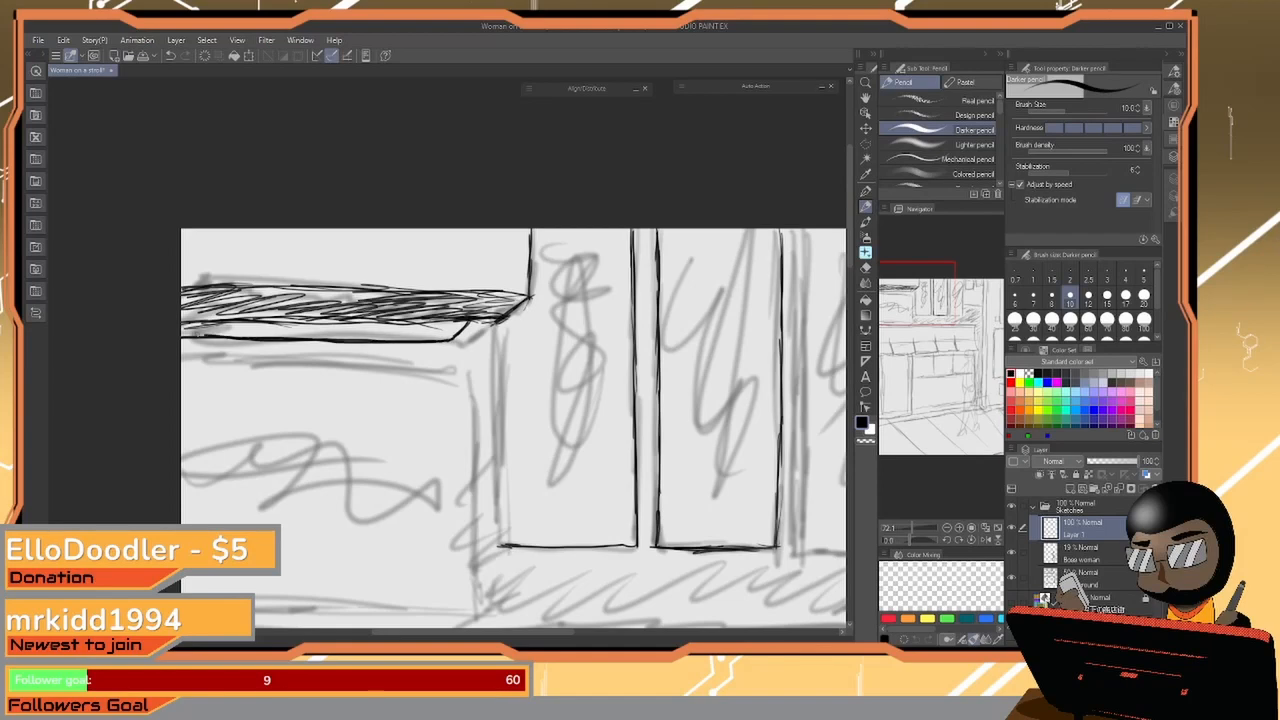
mouse_move(497, 292)
mouse_down()
mouse_move(390, 297)
mouse_move(526, 290)
mouse_move(176, 288)
mouse_move(530, 296)
mouse_up()
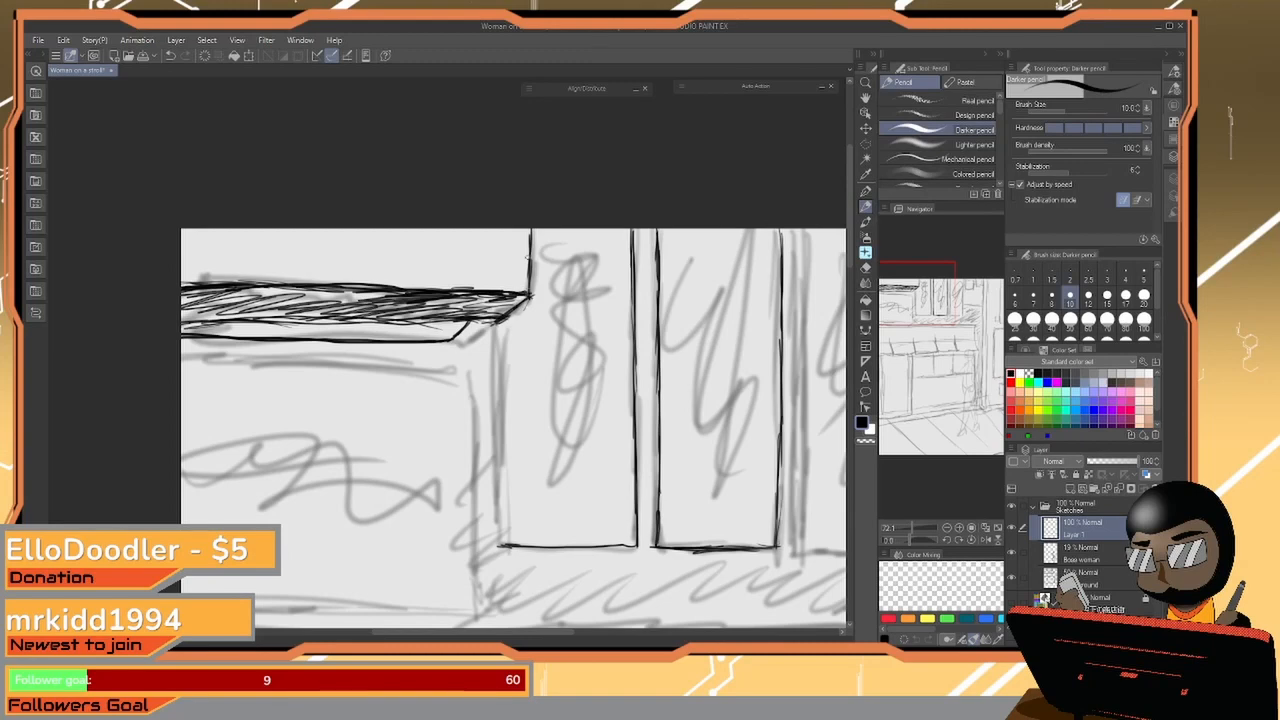
mouse_move(529, 242)
mouse_down()
mouse_move(529, 292)
mouse_move(498, 321)
mouse_move(182, 316)
mouse_up()
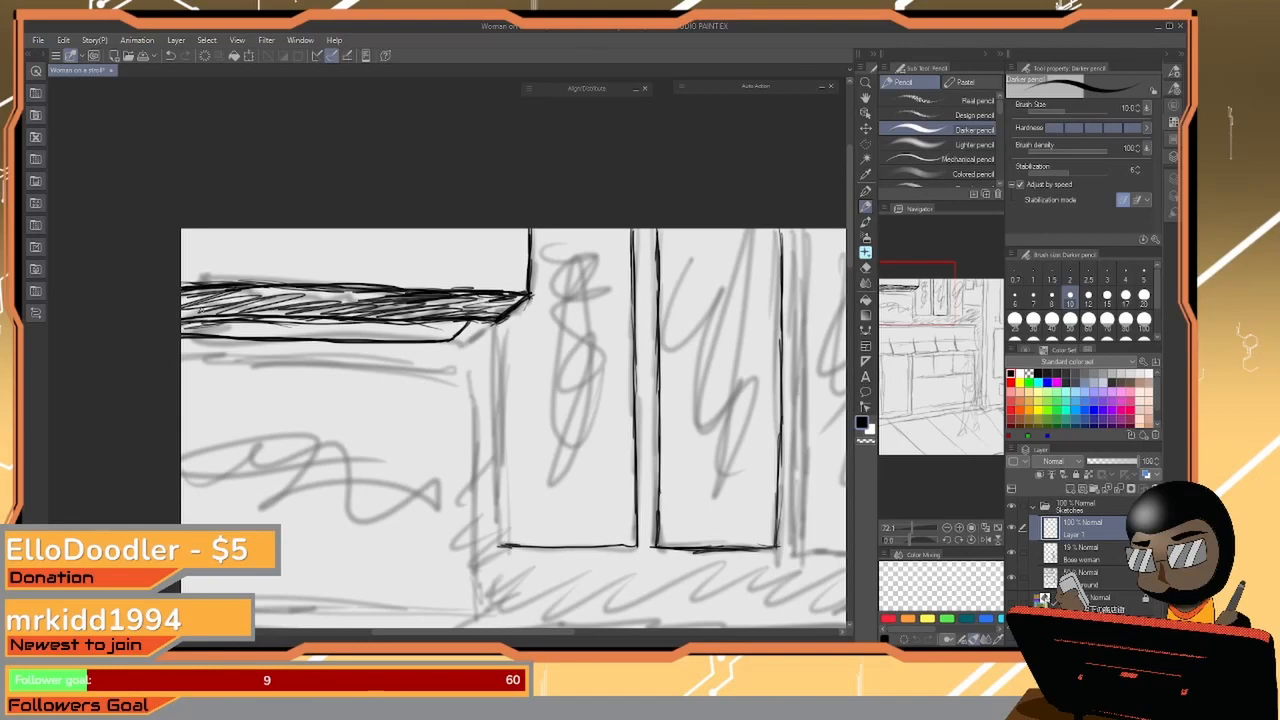
Outline the right-hand upper window with both side edges and its bottom edge
drag(734, 432, 553, 428)
drag(740, 227, 730, 537)
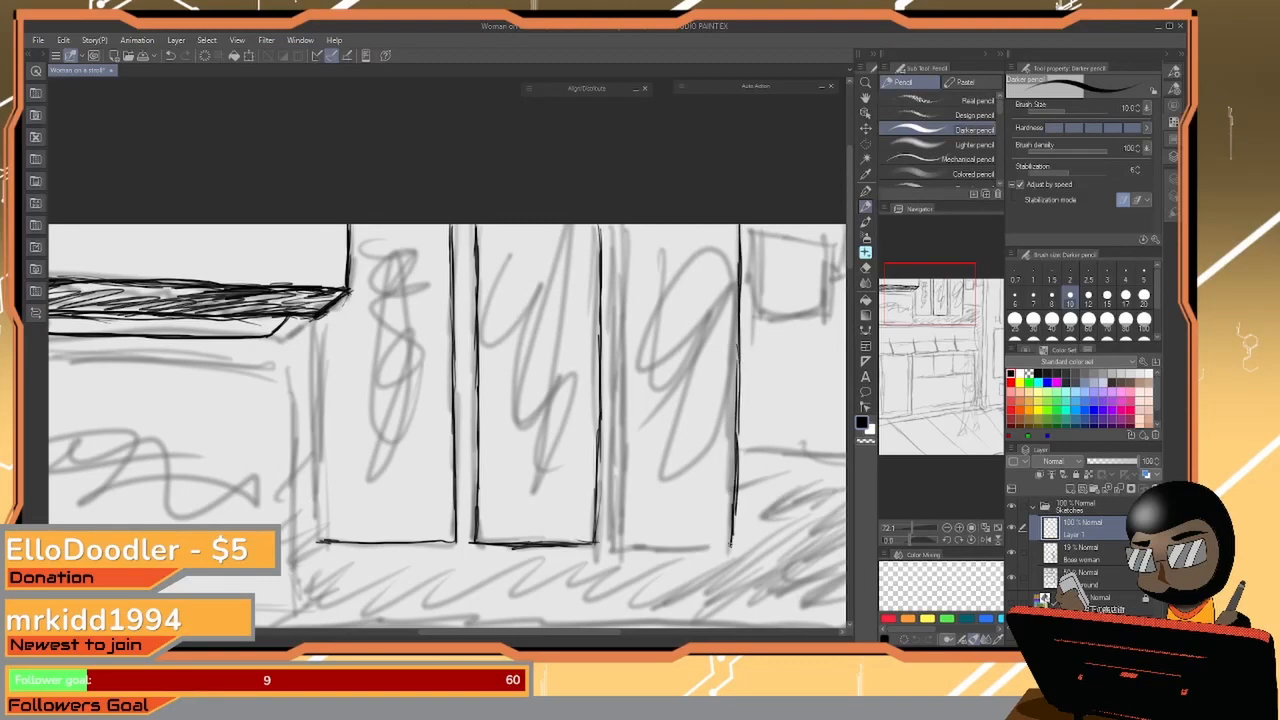
drag(626, 250, 628, 536)
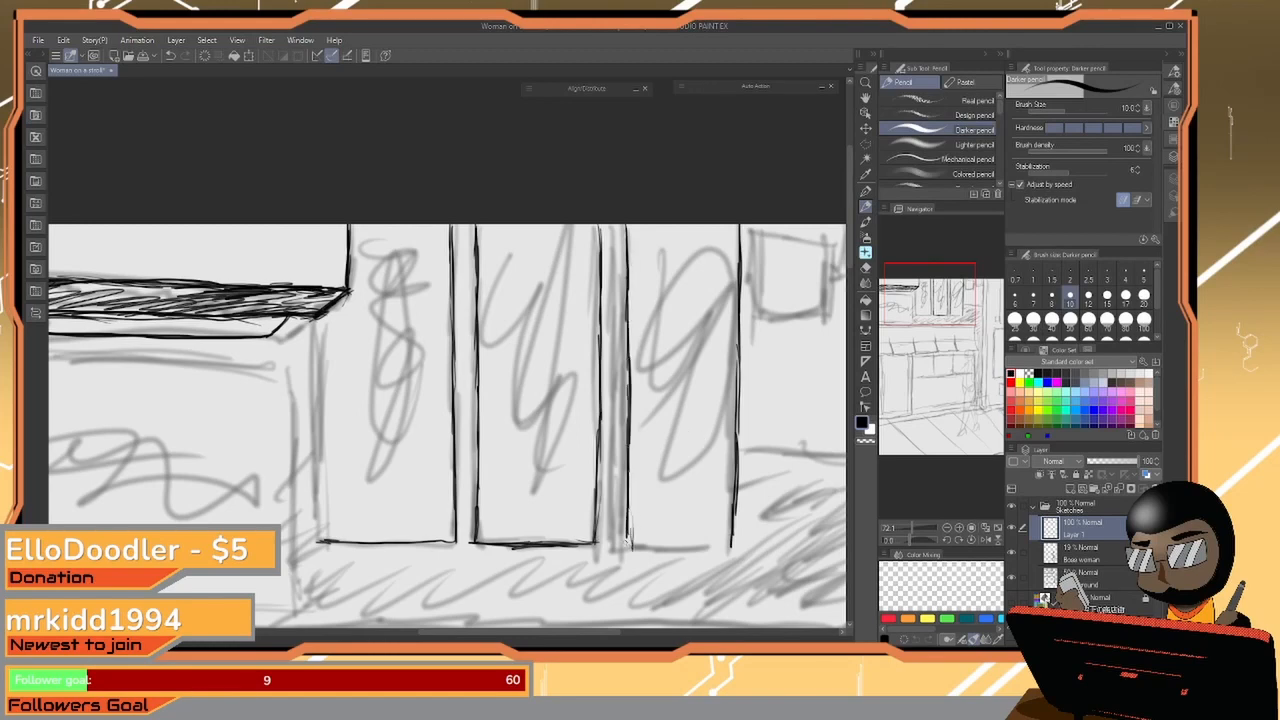
mouse_move(632, 548)
mouse_down()
mouse_move(738, 551)
mouse_move(680, 550)
mouse_up()
drag(739, 230, 735, 560)
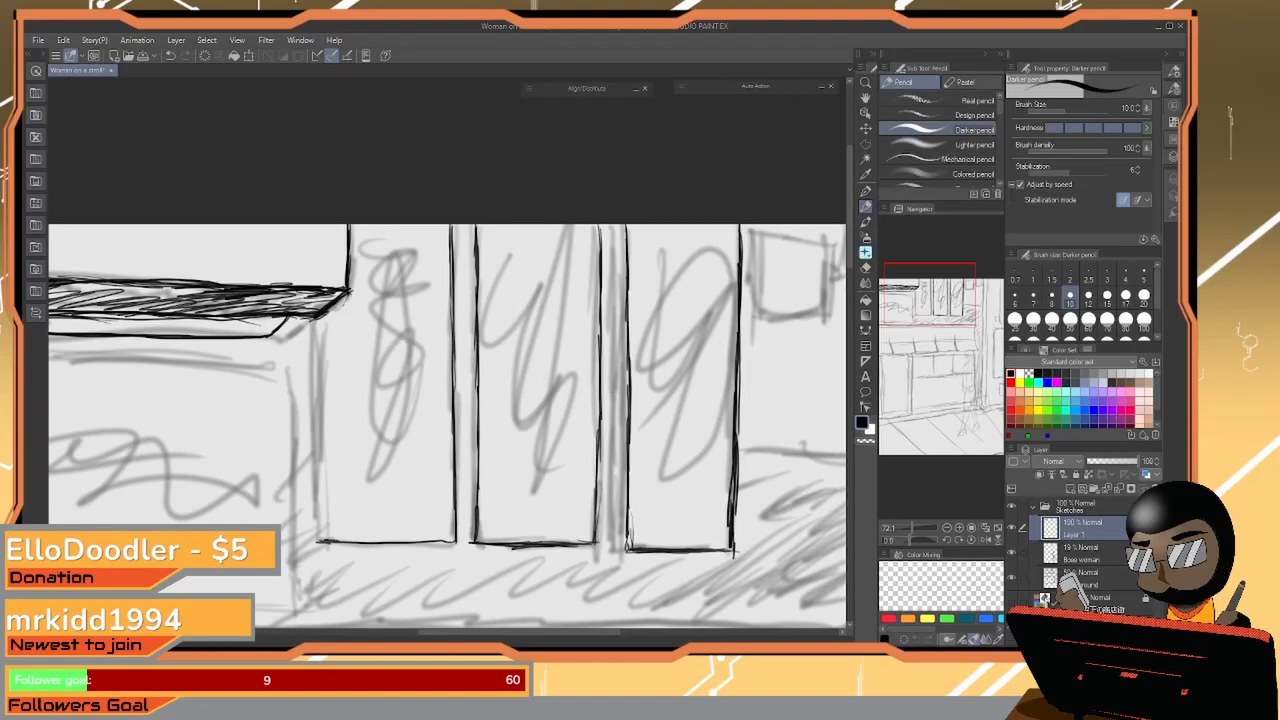
Draw the left side of the left upper window as a double frame line from the ledge down to its bottom edge
drag(327, 308, 327, 540)
drag(327, 464, 327, 522)
mouse_move(327, 316)
mouse_down()
mouse_move(326, 416)
mouse_move(315, 376)
mouse_move(315, 420)
mouse_up()
drag(317, 376, 315, 478)
drag(317, 432, 316, 524)
drag(316, 460, 317, 548)
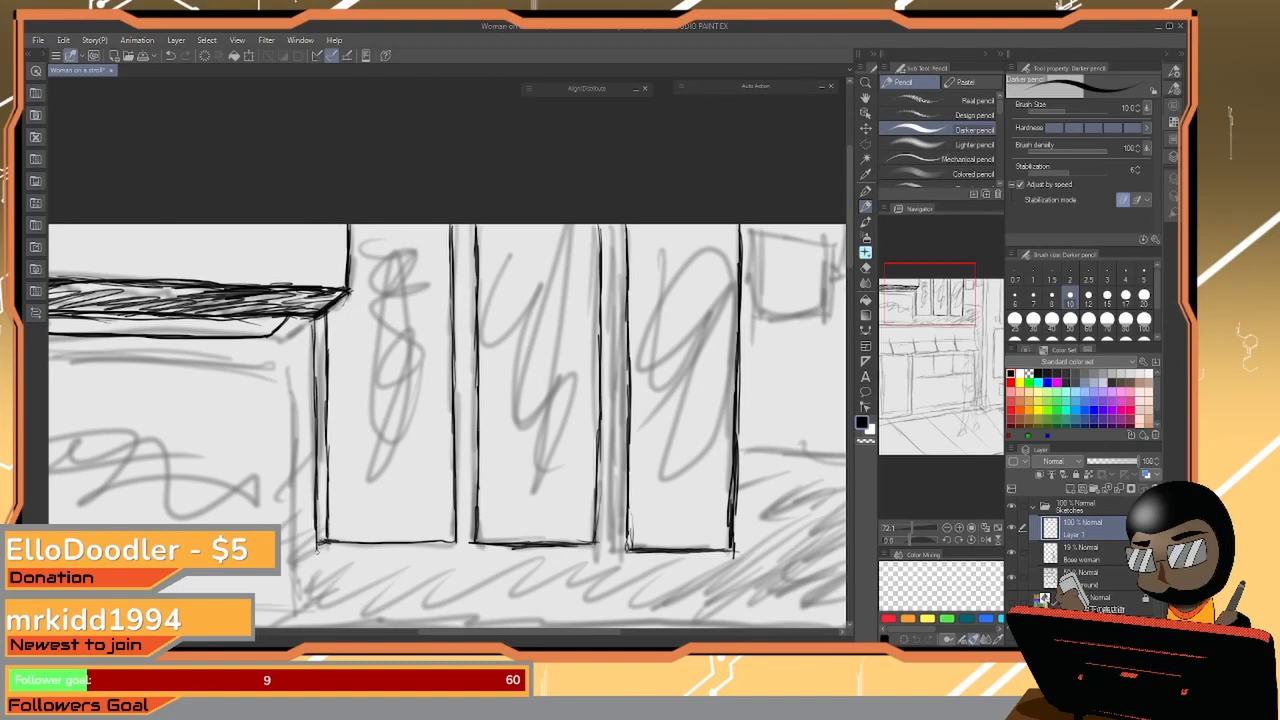
Add a second frame line along the left sides of the right-hand and middle upper windows
drag(629, 542, 620, 550)
drag(613, 222, 618, 552)
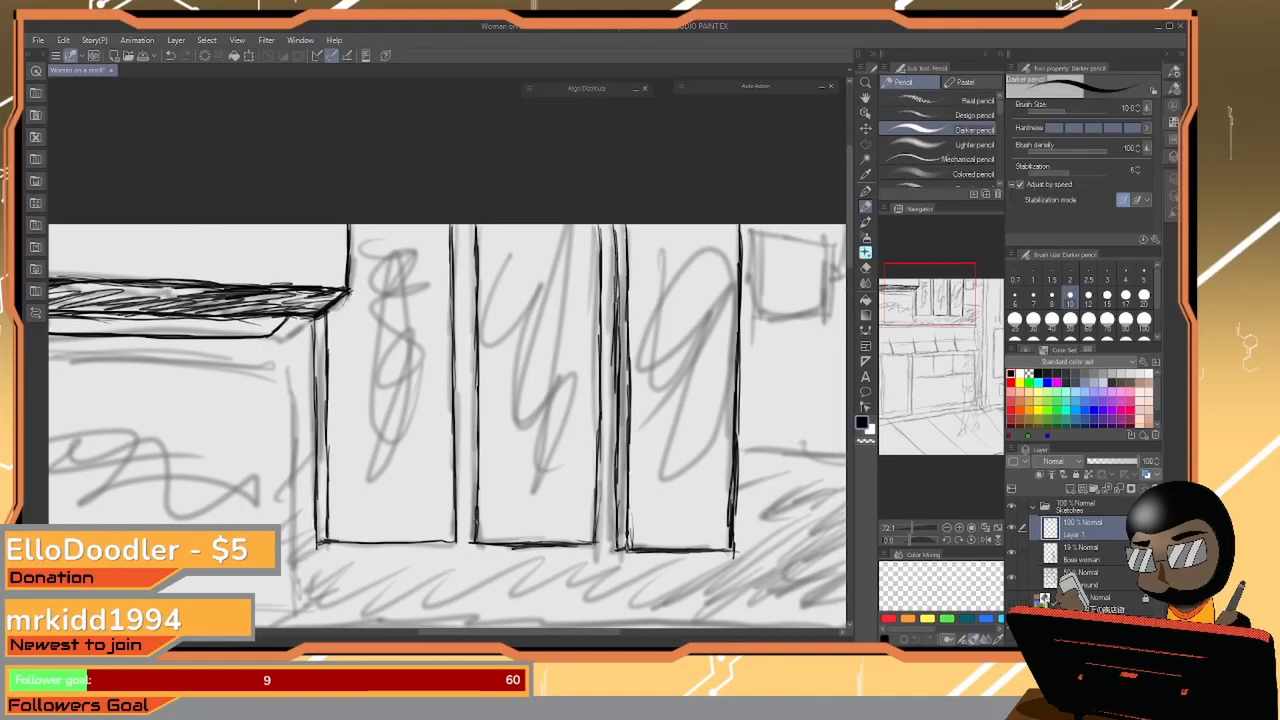
drag(491, 224, 490, 492)
drag(491, 440, 490, 542)
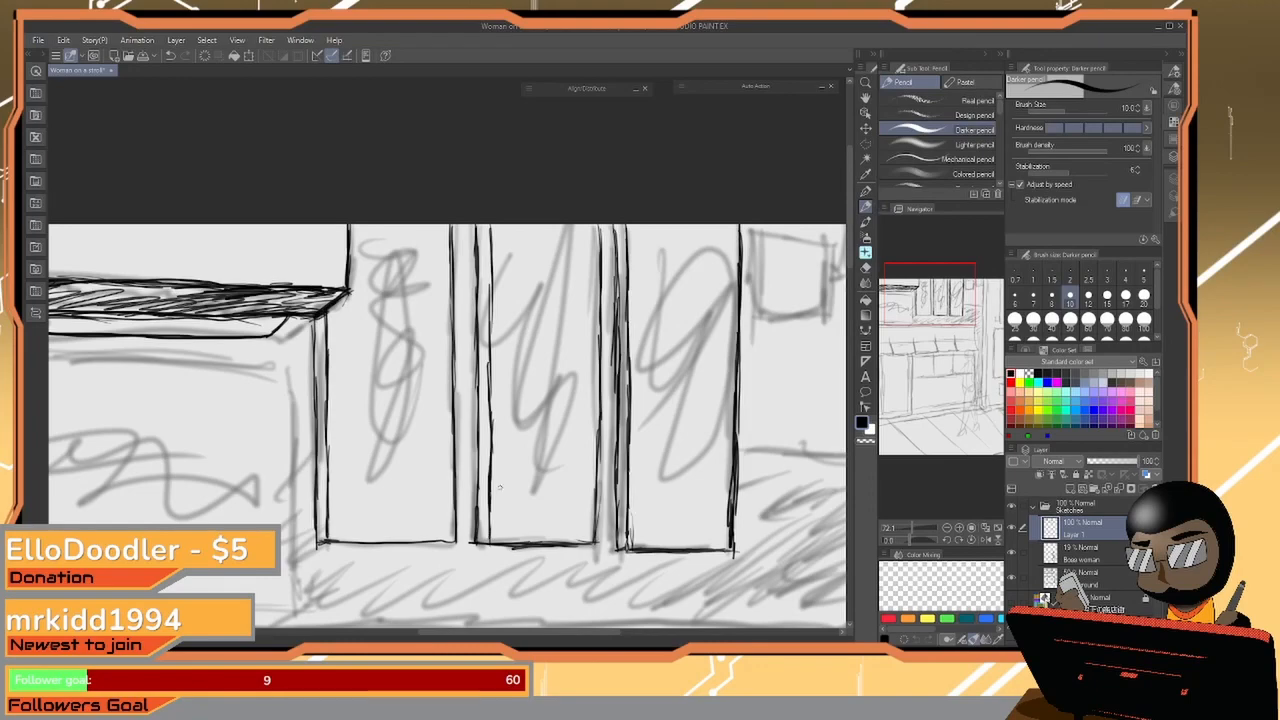
Trace the right, top and bottom edges of the rectangular sign panel below the ledge
drag(737, 464, 480, 461)
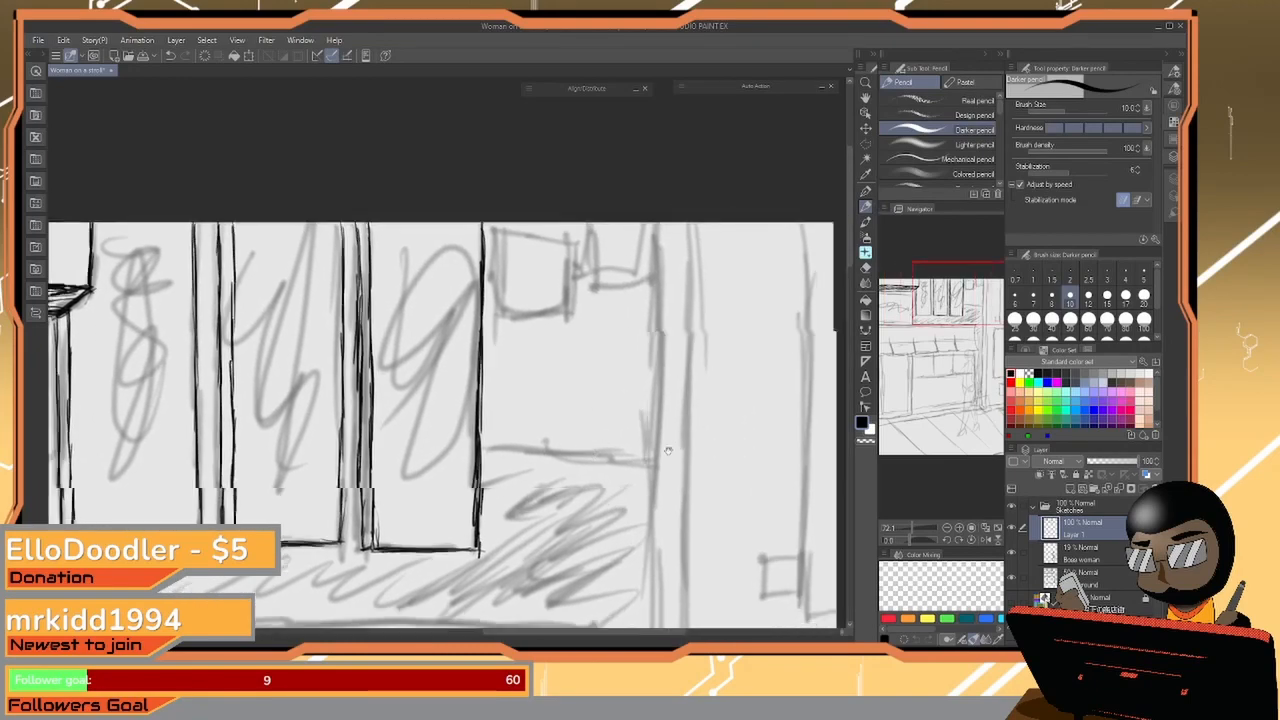
drag(640, 543, 744, 420)
drag(343, 270, 591, 356)
drag(526, 235, 531, 412)
drag(529, 364, 535, 488)
drag(530, 384, 530, 440)
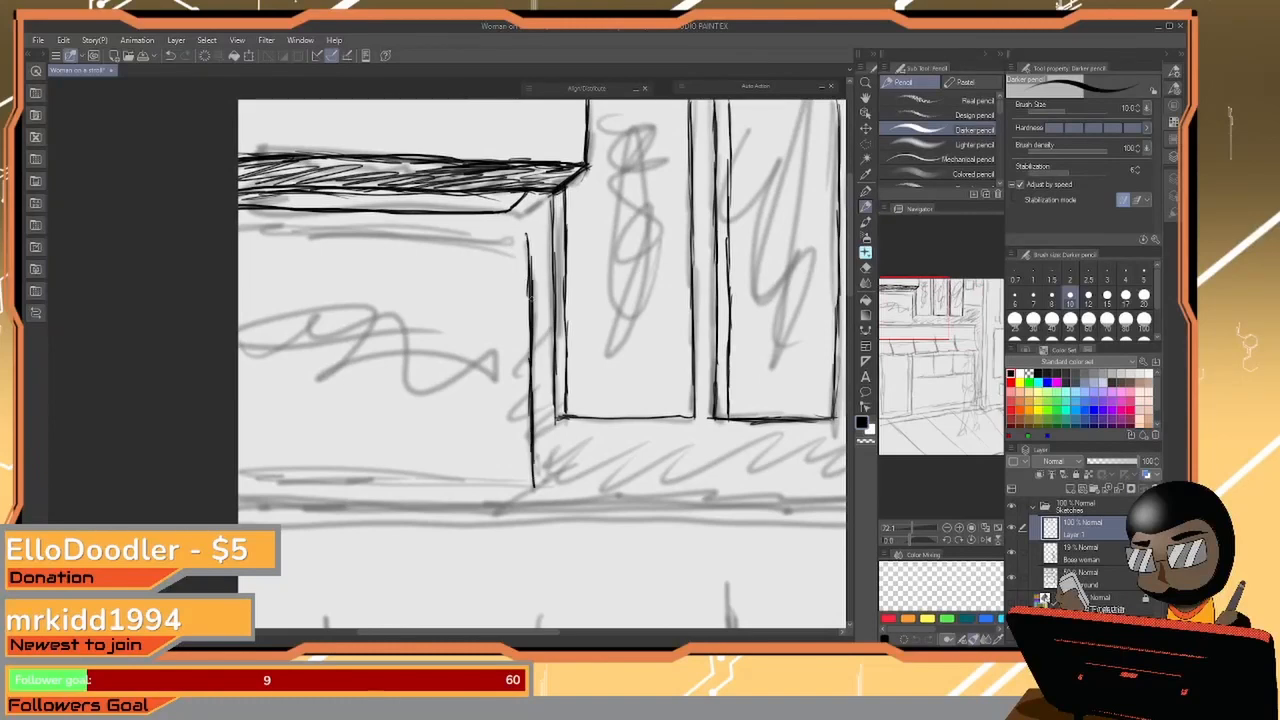
mouse_move(527, 240)
mouse_down()
mouse_move(528, 284)
mouse_move(482, 236)
mouse_move(238, 235)
mouse_move(525, 236)
mouse_move(262, 233)
mouse_move(485, 230)
mouse_up()
drag(396, 229, 476, 233)
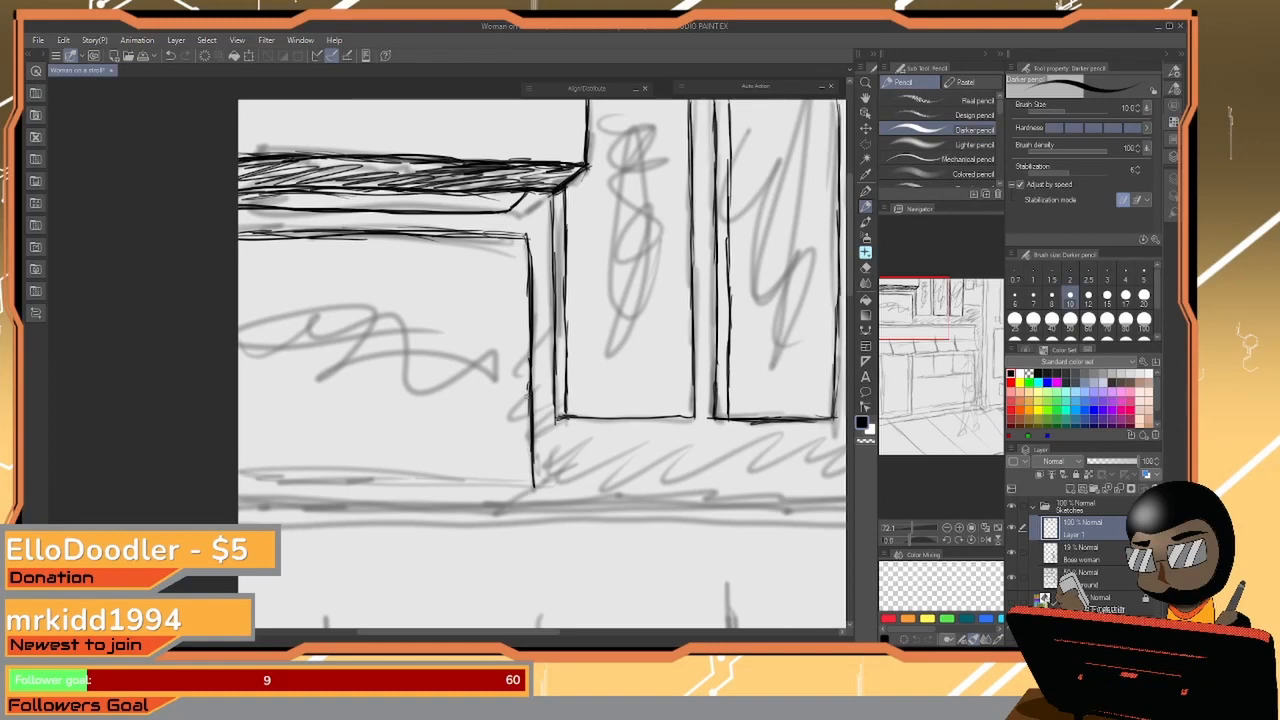
mouse_move(528, 390)
mouse_down()
mouse_move(530, 476)
mouse_move(384, 493)
mouse_up()
drag(506, 484, 240, 482)
drag(240, 482, 512, 477)
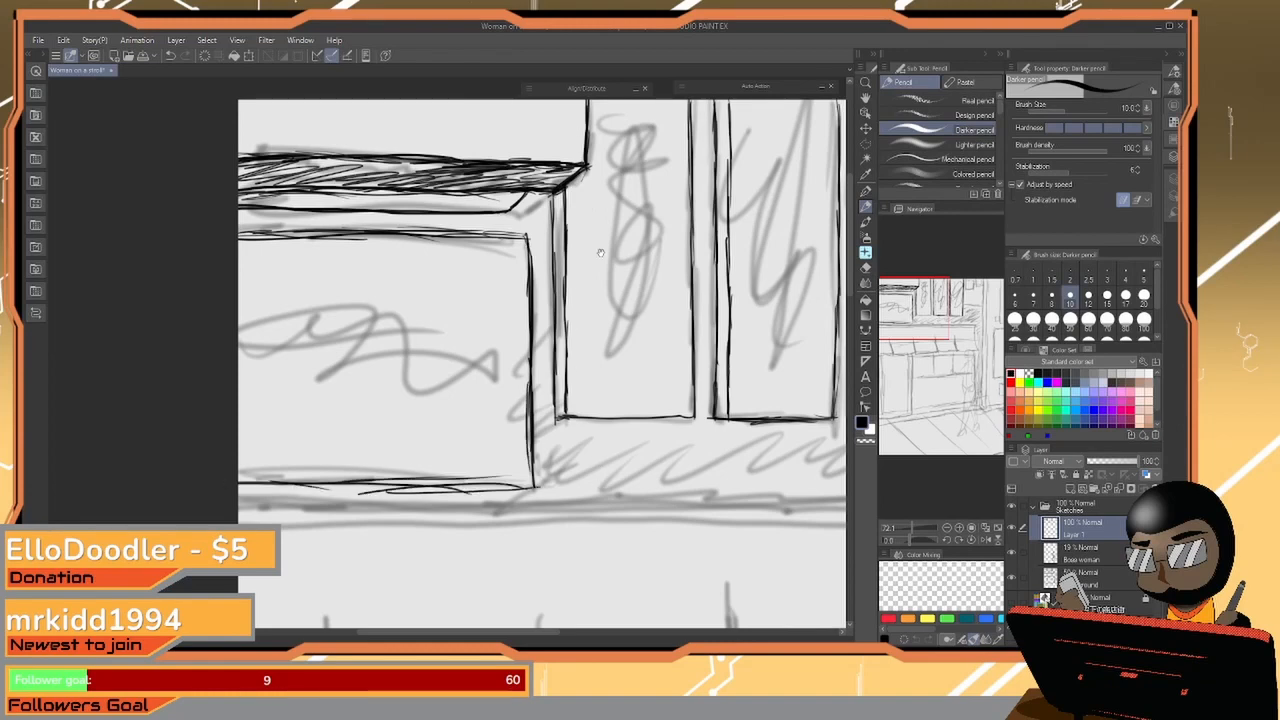
Check the traced upper facade against the whole street composition and return to the Darker pencil
drag(601, 253, 427, 419)
key(ctrl+space)
drag(602, 353, 505, 358)
drag(628, 471, 528, 321)
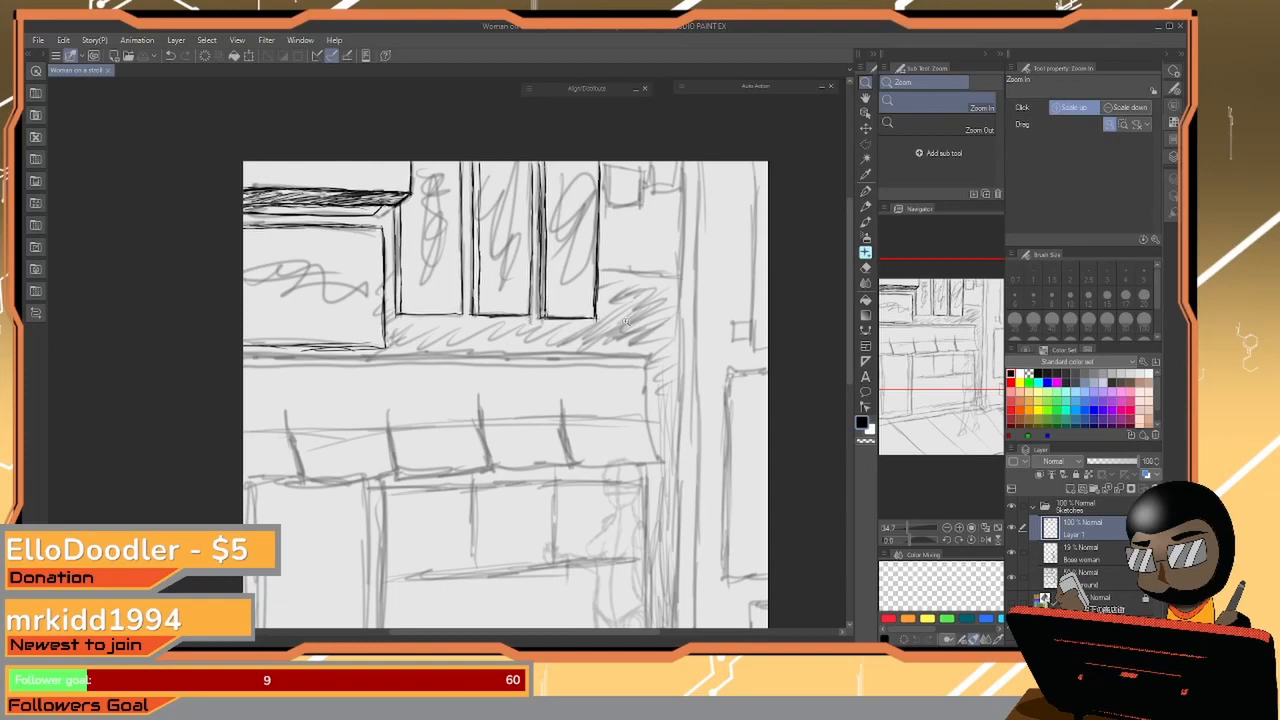
scroll(620, 332, down, 2)
scroll(598, 360, down, 1)
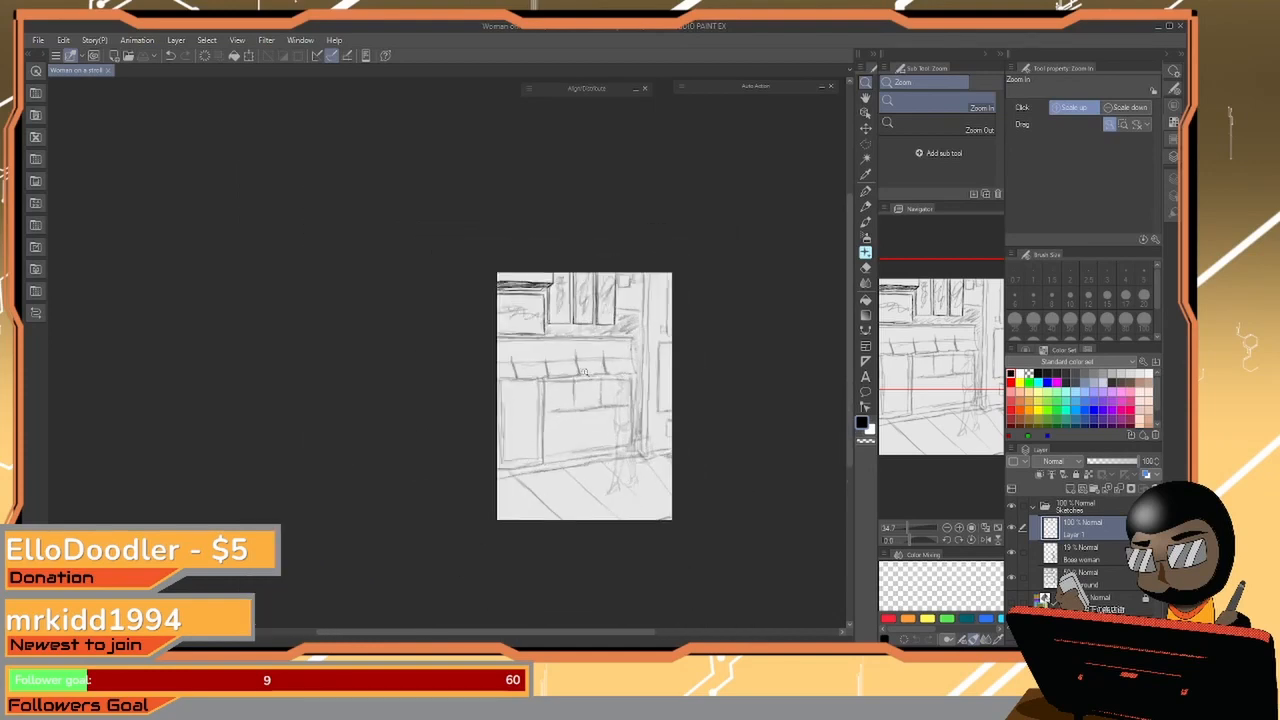
scroll(540, 340, up, 3)
drag(505, 331, 488, 330)
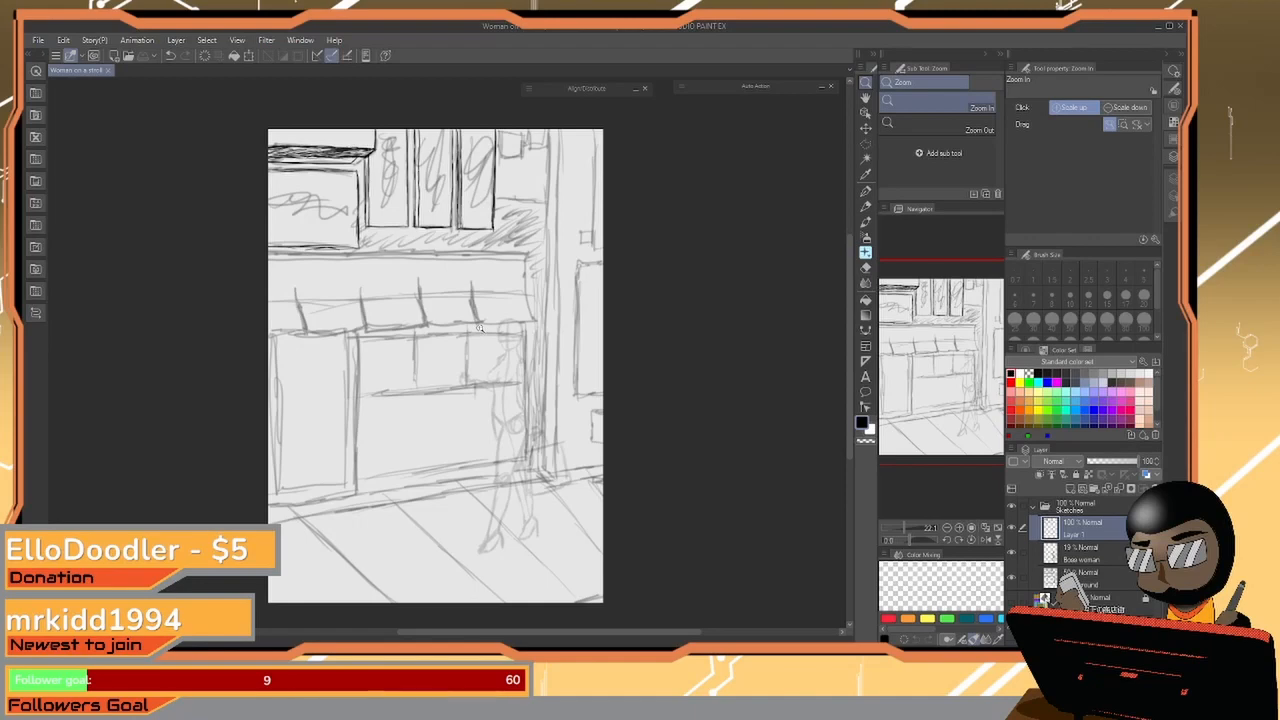
click(865, 205)
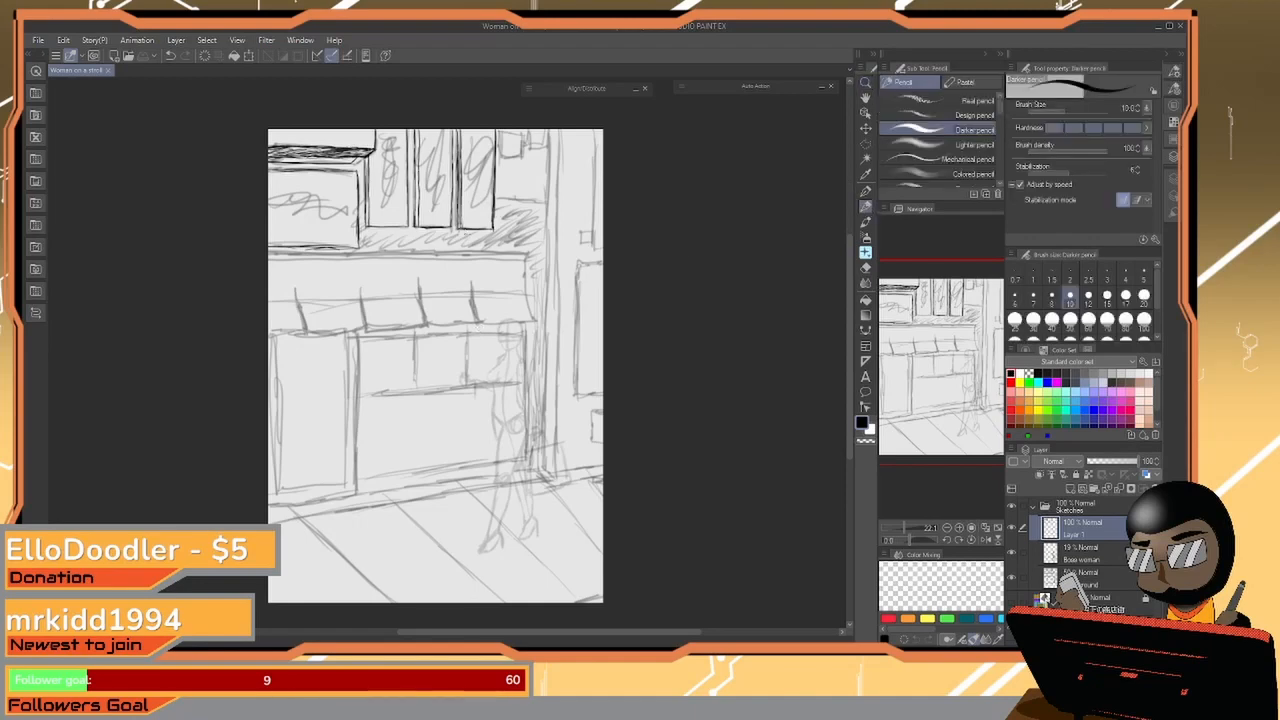
Trace the upper part of the corner pillar's left edge down from the top of the canvas beside the upper windows
key(ctrl+space)
drag(406, 251, 500, 251)
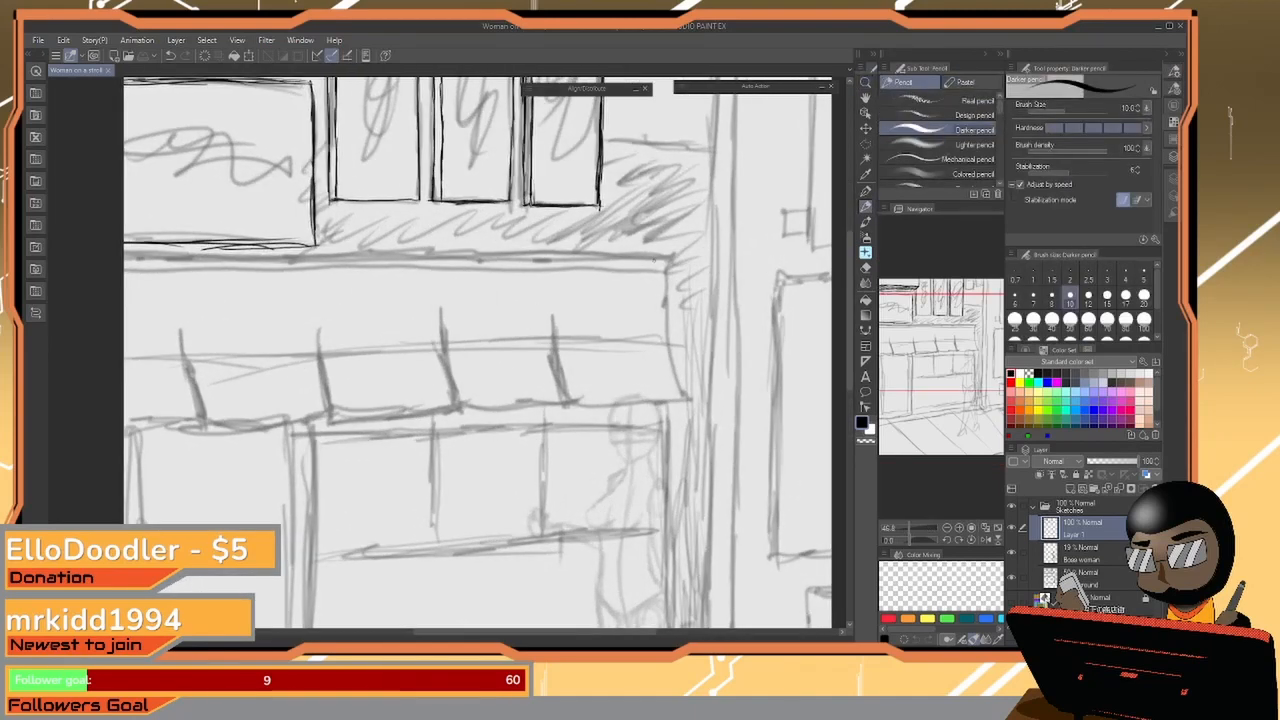
mouse_move(655, 268)
mouse_down()
mouse_move(572, 388)
mouse_move(557, 449)
mouse_up()
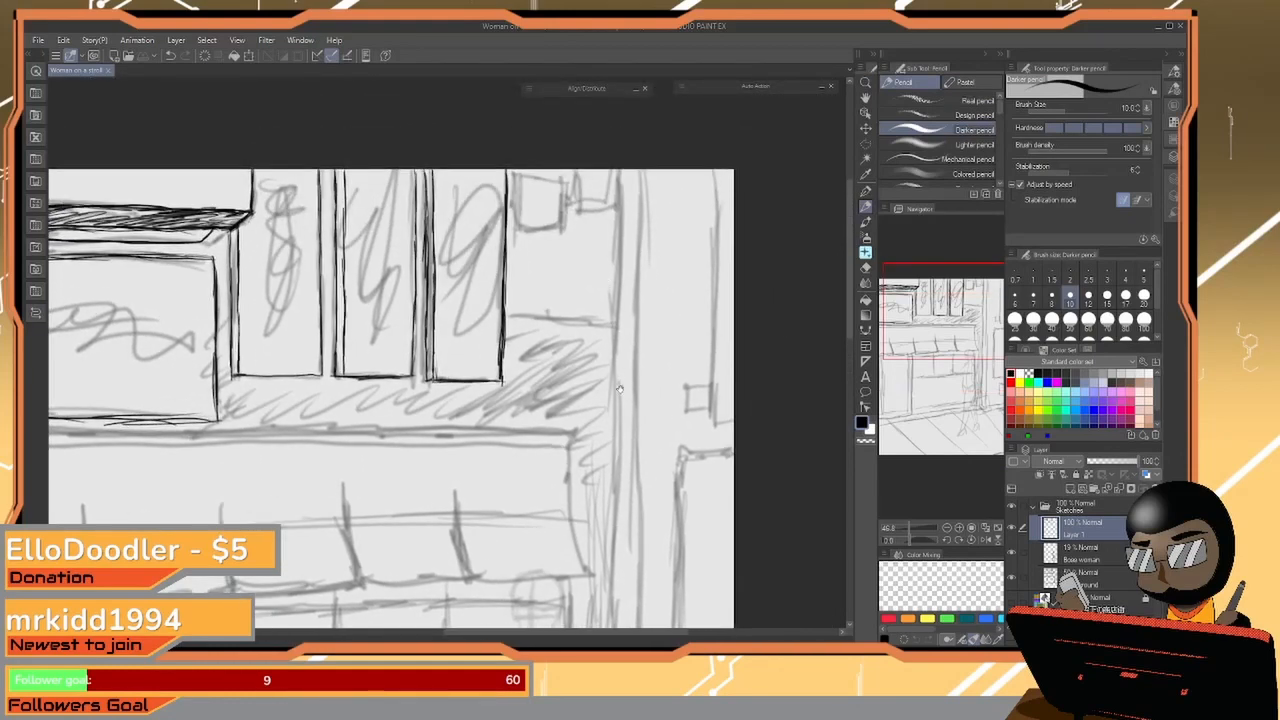
mouse_move(620, 386)
mouse_down()
mouse_move(549, 143)
mouse_move(539, 383)
mouse_up()
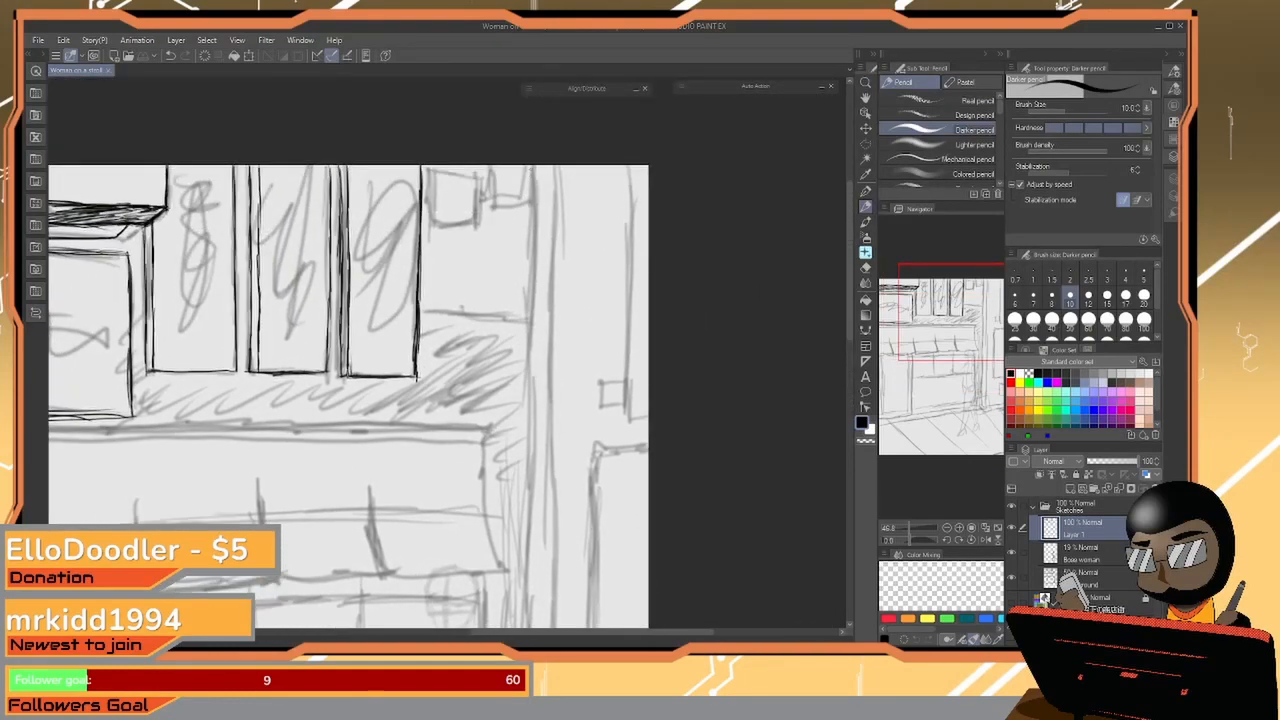
drag(535, 170, 533, 286)
drag(534, 204, 531, 360)
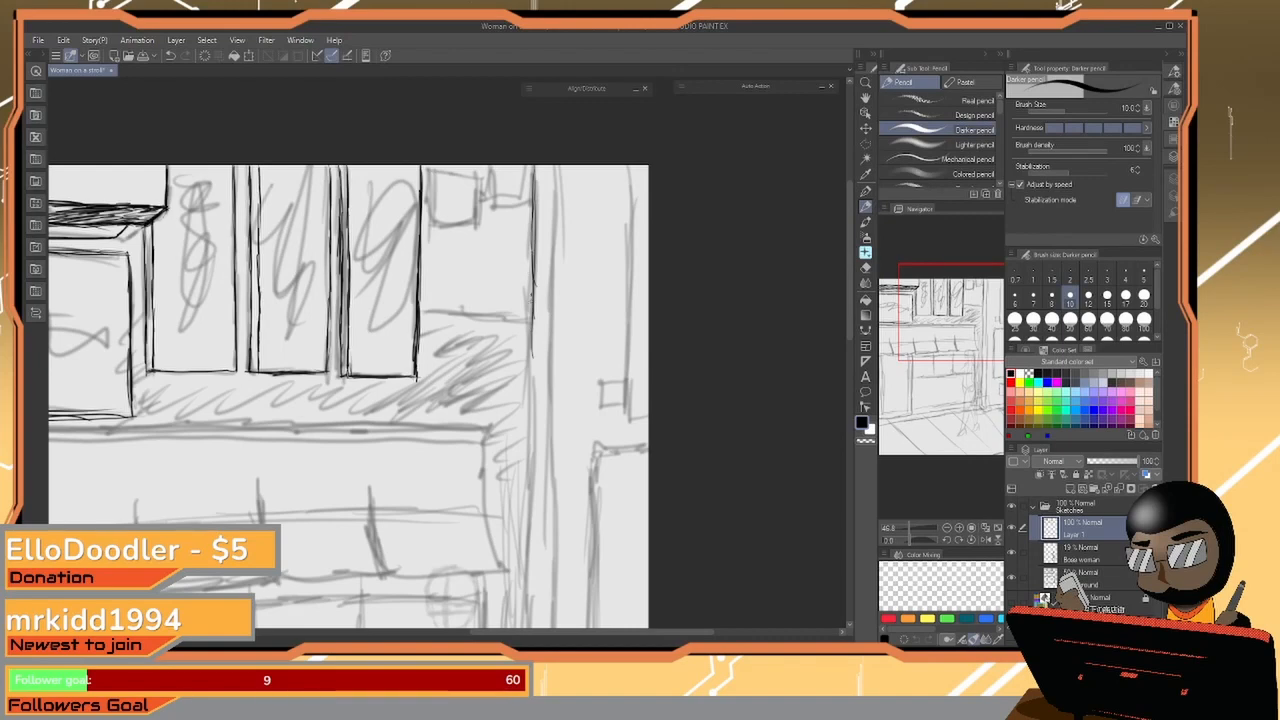
drag(532, 297, 529, 433)
drag(530, 380, 529, 483)
mouse_move(530, 419)
mouse_down()
mouse_move(529, 497)
mouse_move(524, 234)
mouse_move(550, 202)
mouse_up()
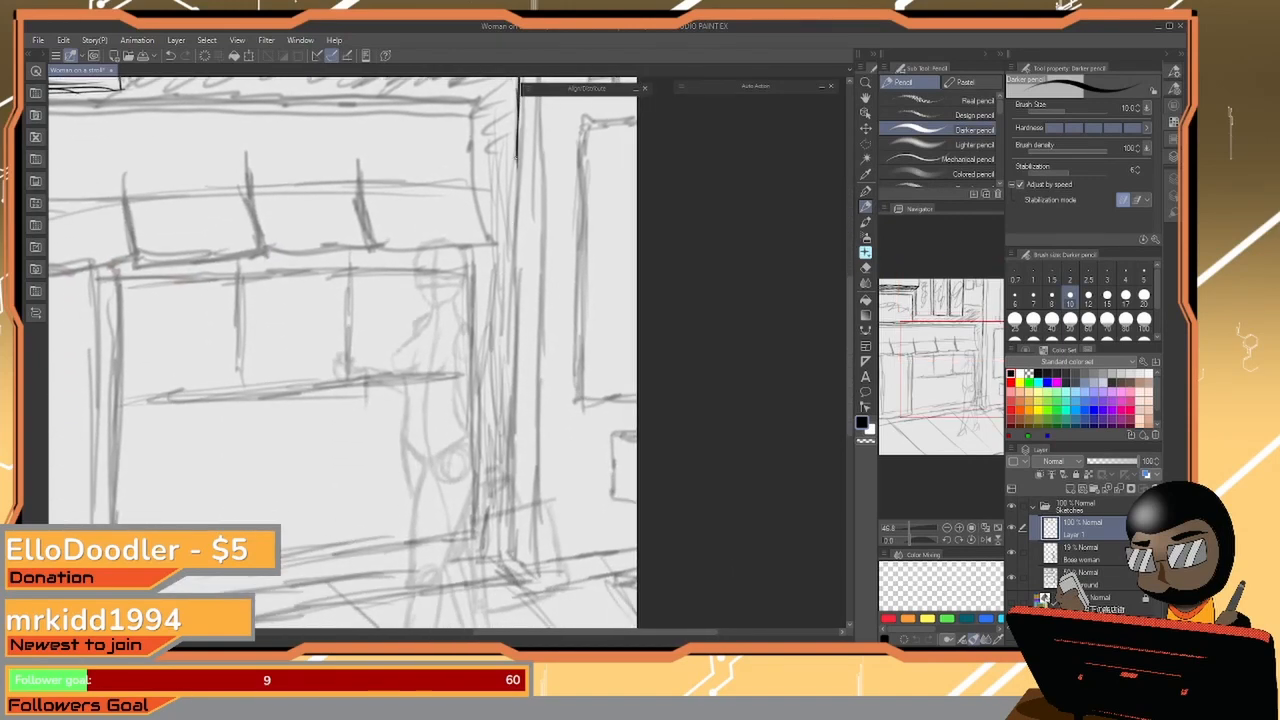
Hide the Base woman layer and extend the corner pillar's left edge down to the pavement
click(1012, 553)
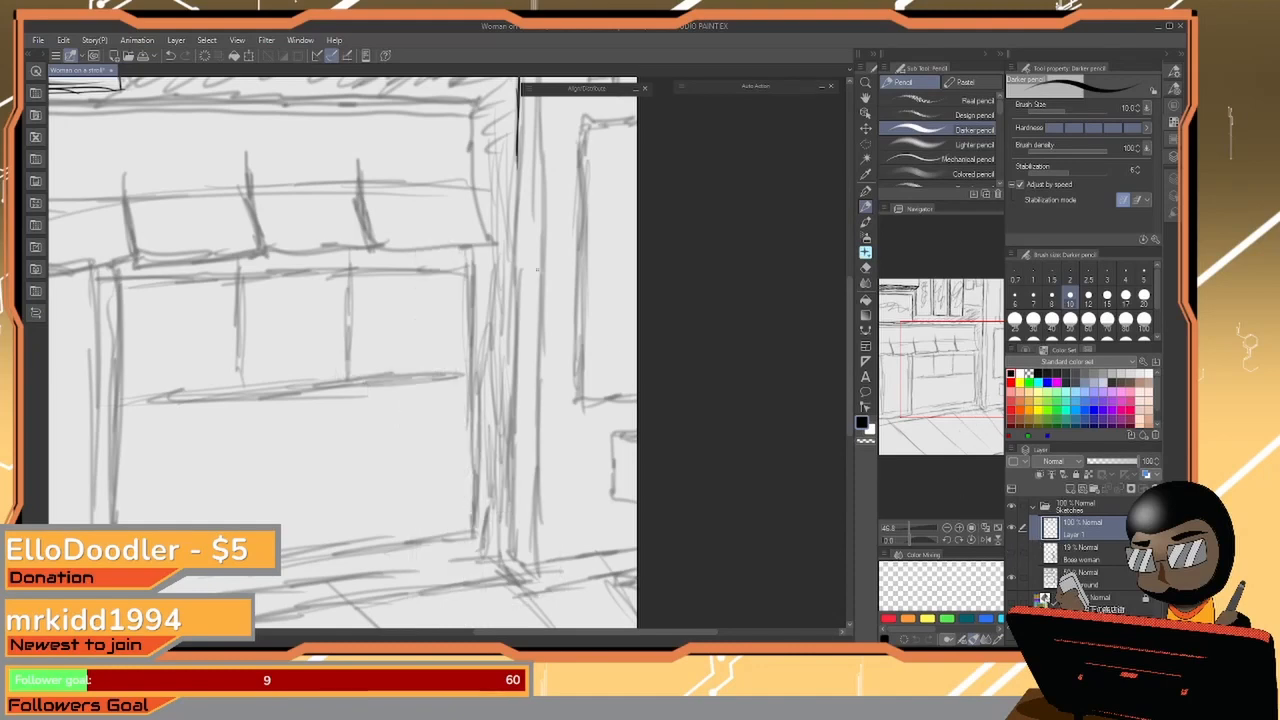
drag(517, 152, 510, 554)
scroll(539, 330, up, 5)
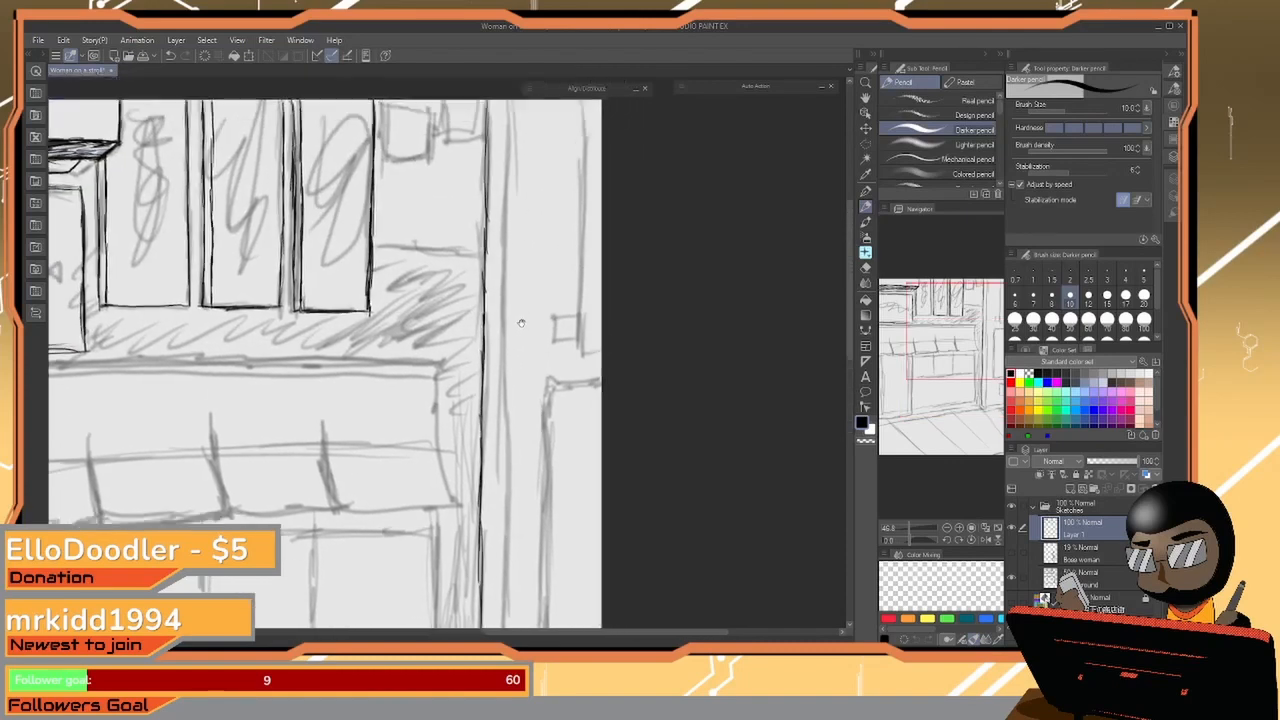
Trace the corner pillar's right edge with the Darker pencil from the top of the canvas to its base
key(/)
mouse_move(503, 292)
mouse_down()
mouse_move(465, 292)
mouse_move(512, 283)
mouse_move(526, 163)
mouse_up()
click(866, 206)
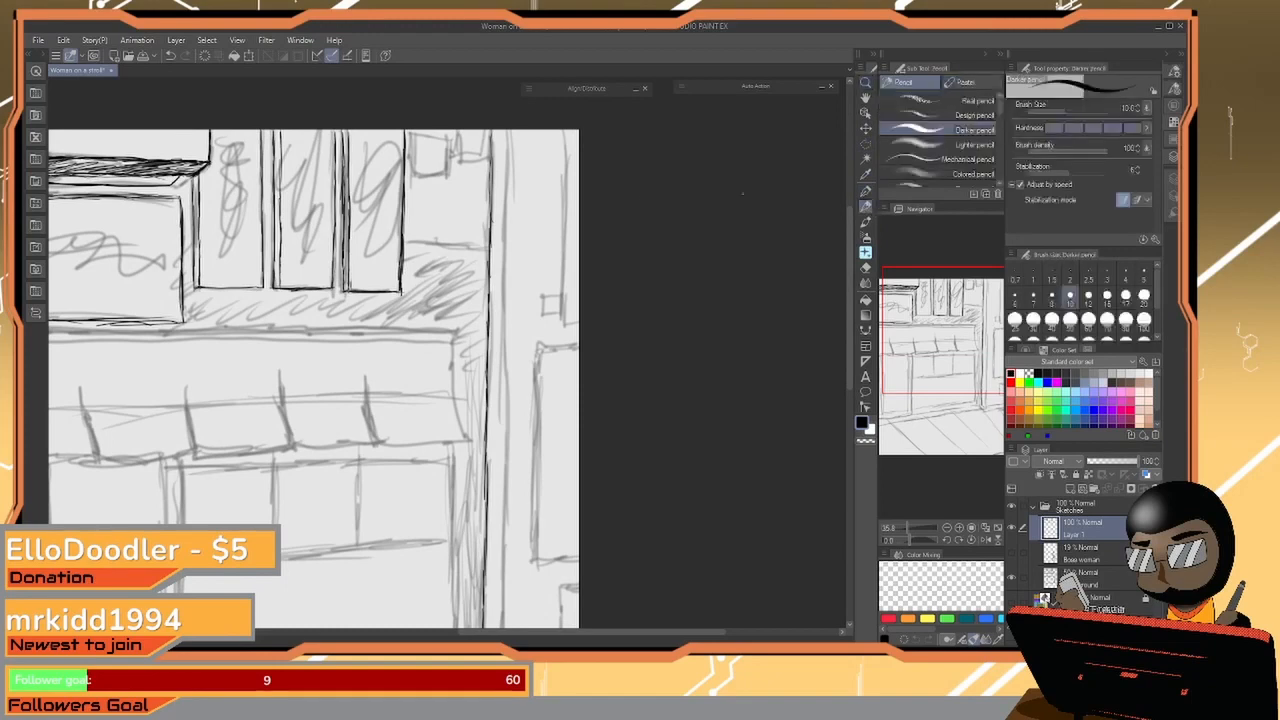
key(ctrl+space)
drag(511, 197, 497, 198)
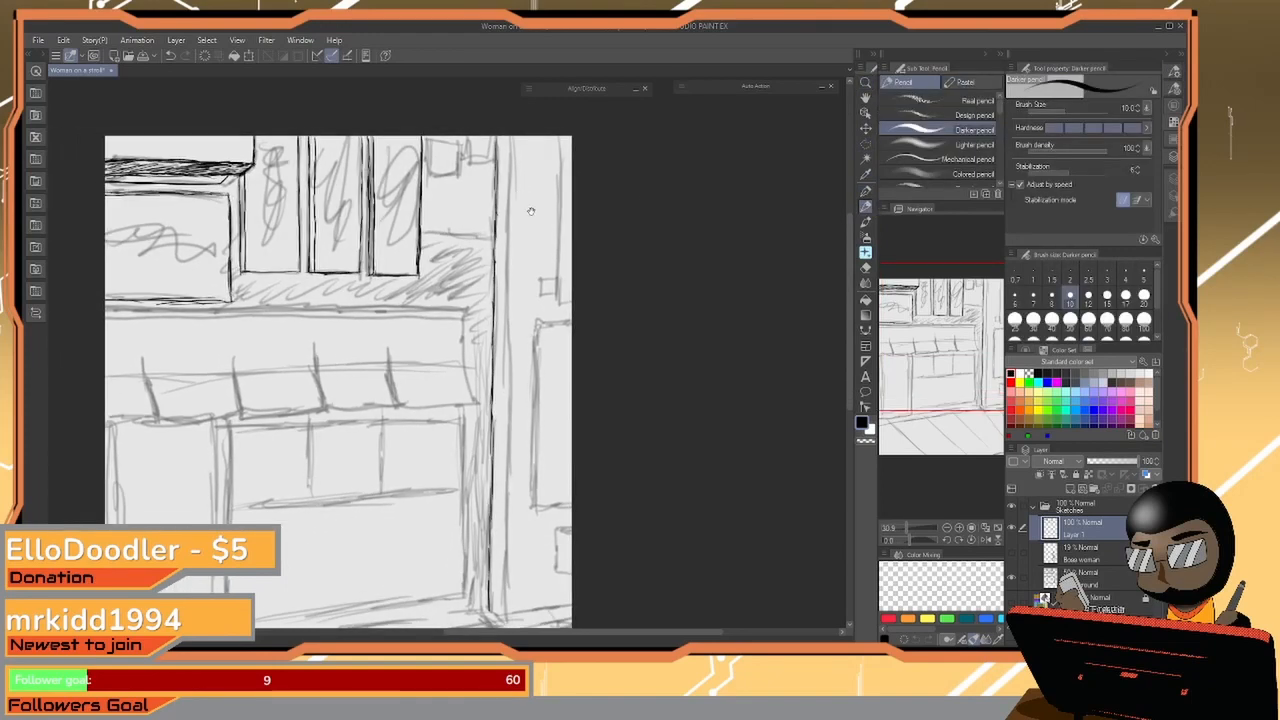
scroll(519, 170, down, 1)
mouse_move(511, 110)
mouse_down()
mouse_move(512, 250)
mouse_move(479, 330)
mouse_move(510, 450)
mouse_move(508, 410)
mouse_move(501, 596)
mouse_up()
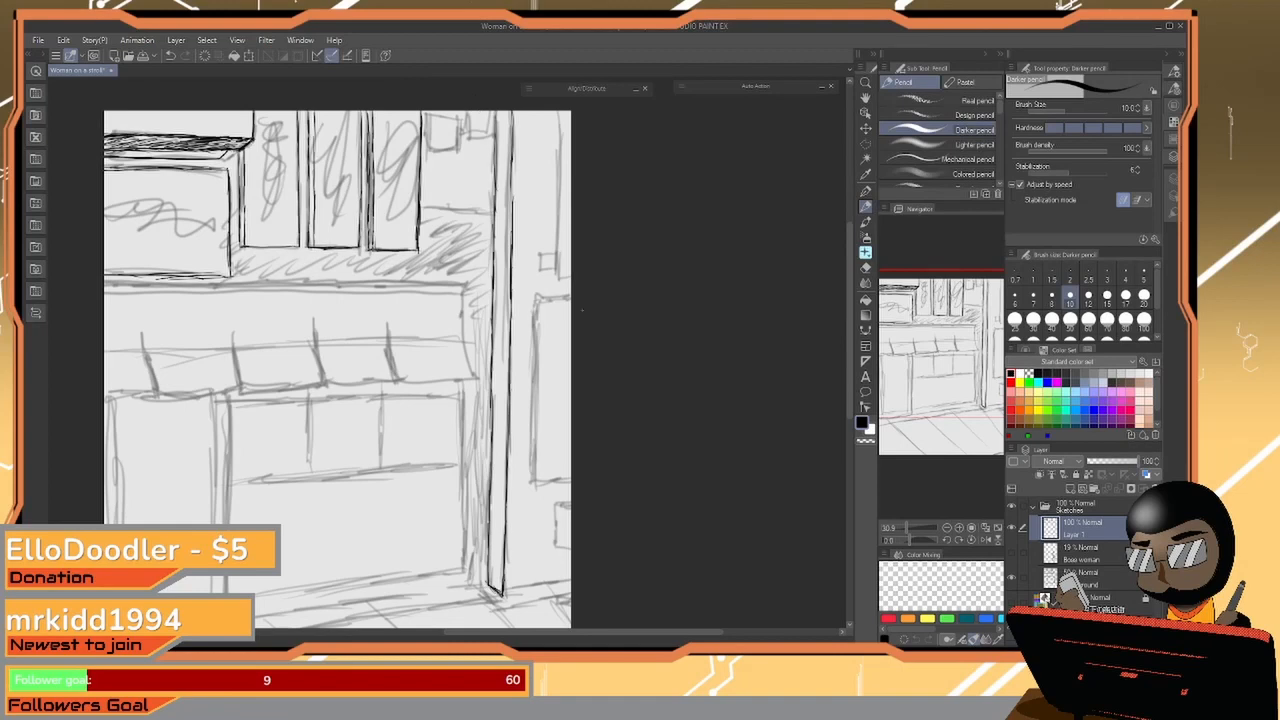
Trace the ledge around the pillar's foot and the ground line of the right-hand building out to the canvas edge
mouse_move(506, 592)
mouse_down()
mouse_move(568, 579)
mouse_move(516, 588)
mouse_move(581, 562)
mouse_move(517, 578)
mouse_up()
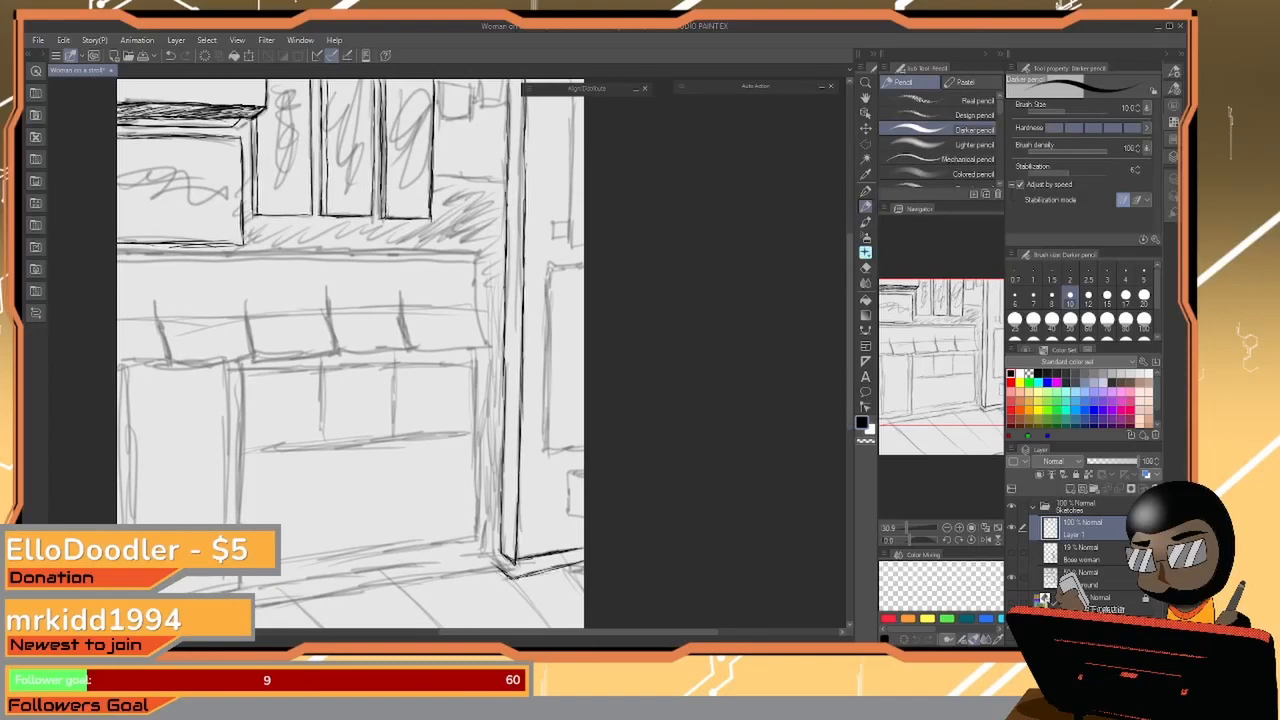
mouse_move(520, 577)
mouse_down()
mouse_move(584, 561)
mouse_move(584, 545)
mouse_move(568, 549)
mouse_up()
drag(470, 543, 603, 480)
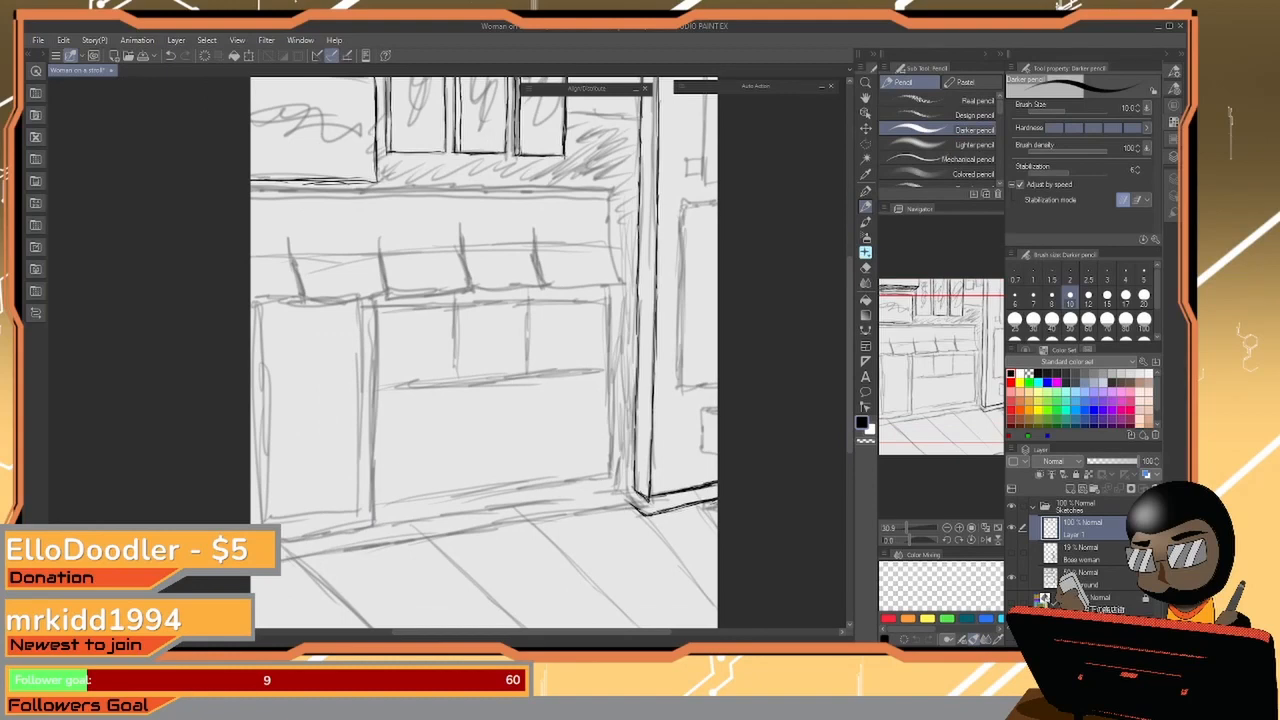
Trace the upper and lower curb lines along the storefront's base up to the corner pillar
mouse_move(280, 540)
mouse_down()
mouse_move(628, 485)
mouse_move(414, 520)
mouse_up()
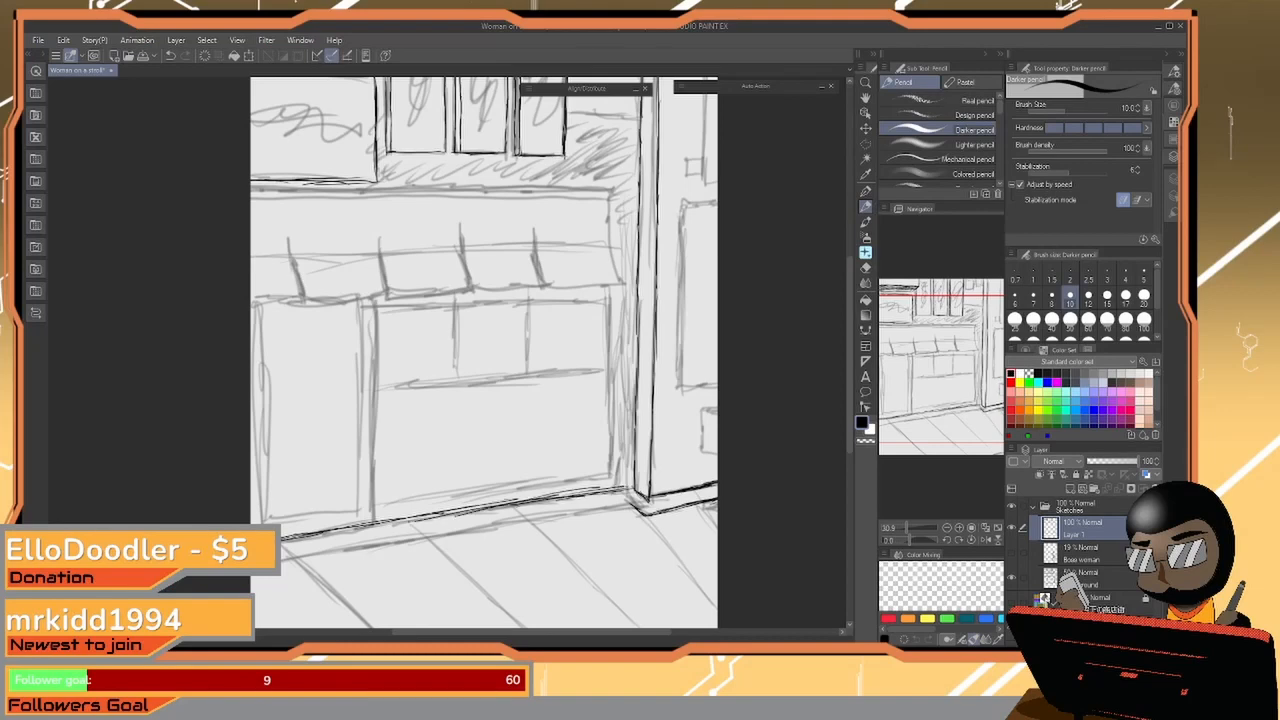
drag(488, 508, 324, 532)
mouse_move(540, 501)
mouse_down()
mouse_move(626, 489)
mouse_move(590, 508)
mouse_move(282, 562)
mouse_move(460, 530)
mouse_up()
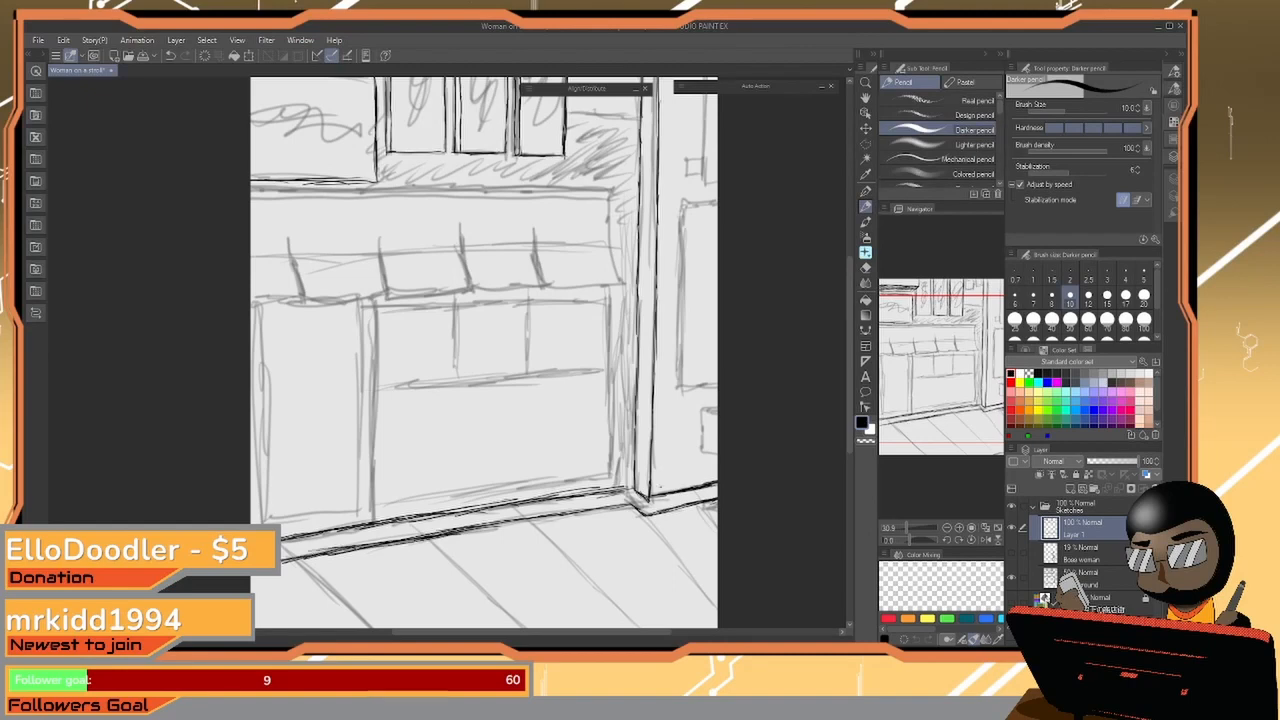
mouse_move(635, 478)
mouse_down()
mouse_move(488, 432)
mouse_move(514, 370)
mouse_up()
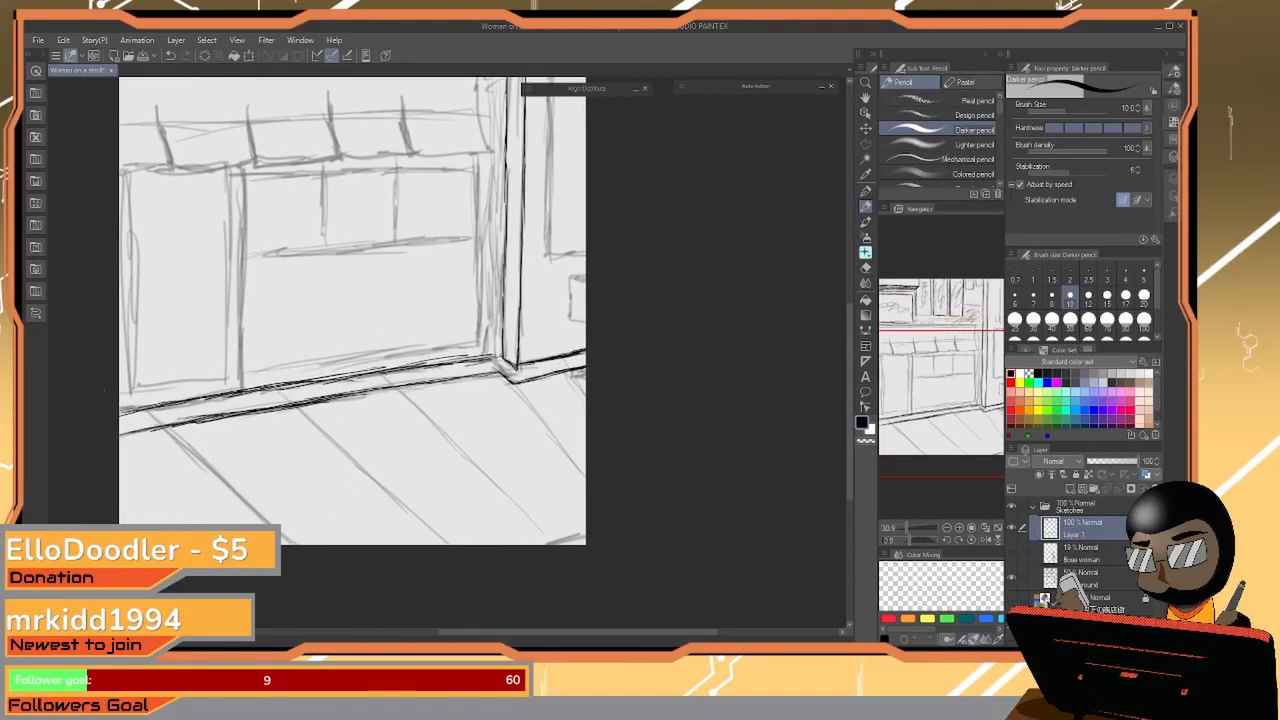
Trace the diagonal pavement seams running from the curb toward the canvas's lower and right edges
drag(160, 422, 266, 522)
drag(298, 408, 448, 544)
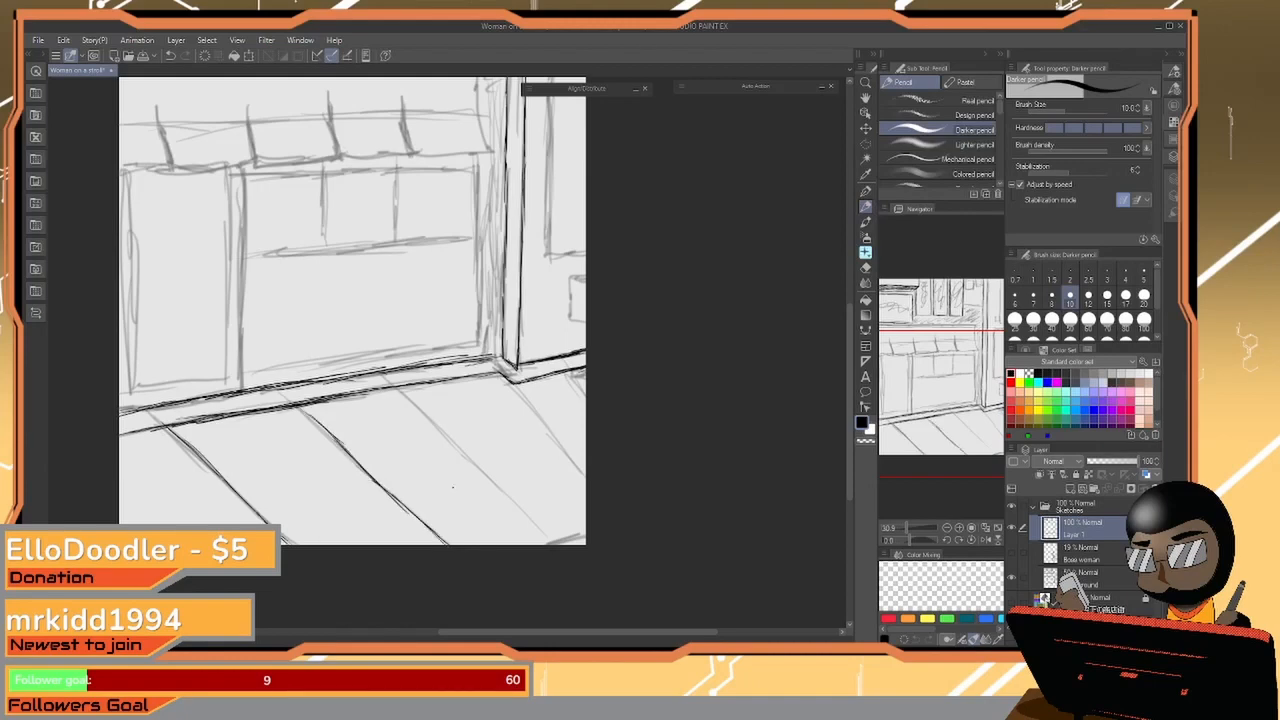
drag(400, 389, 552, 543)
mouse_move(511, 382)
mouse_down()
mouse_move(586, 478)
mouse_move(513, 384)
mouse_move(552, 434)
mouse_up()
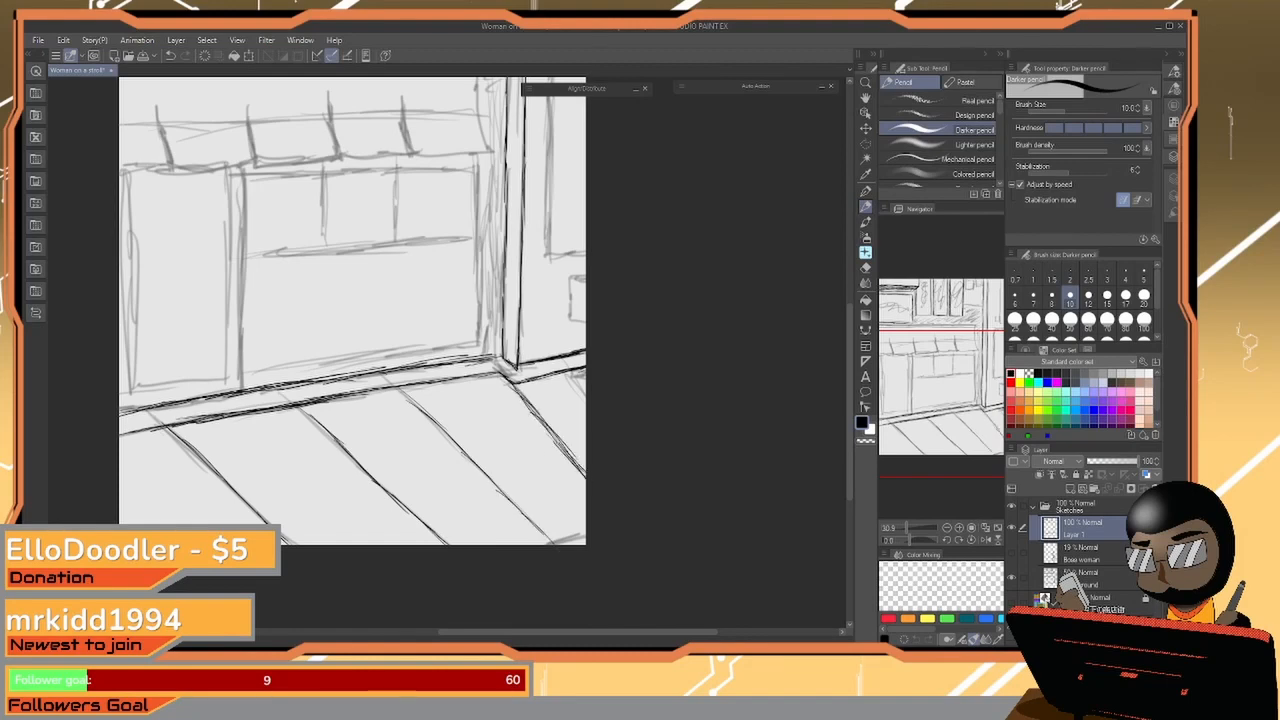
drag(573, 375, 586, 394)
Darken the diagonal pavement seams with a second pass of pencil strokes
mouse_move(165, 424)
mouse_down()
mouse_move(291, 544)
mouse_move(205, 462)
mouse_up()
mouse_move(300, 406)
mouse_down()
mouse_move(444, 540)
mouse_move(299, 407)
mouse_up()
drag(398, 389, 548, 543)
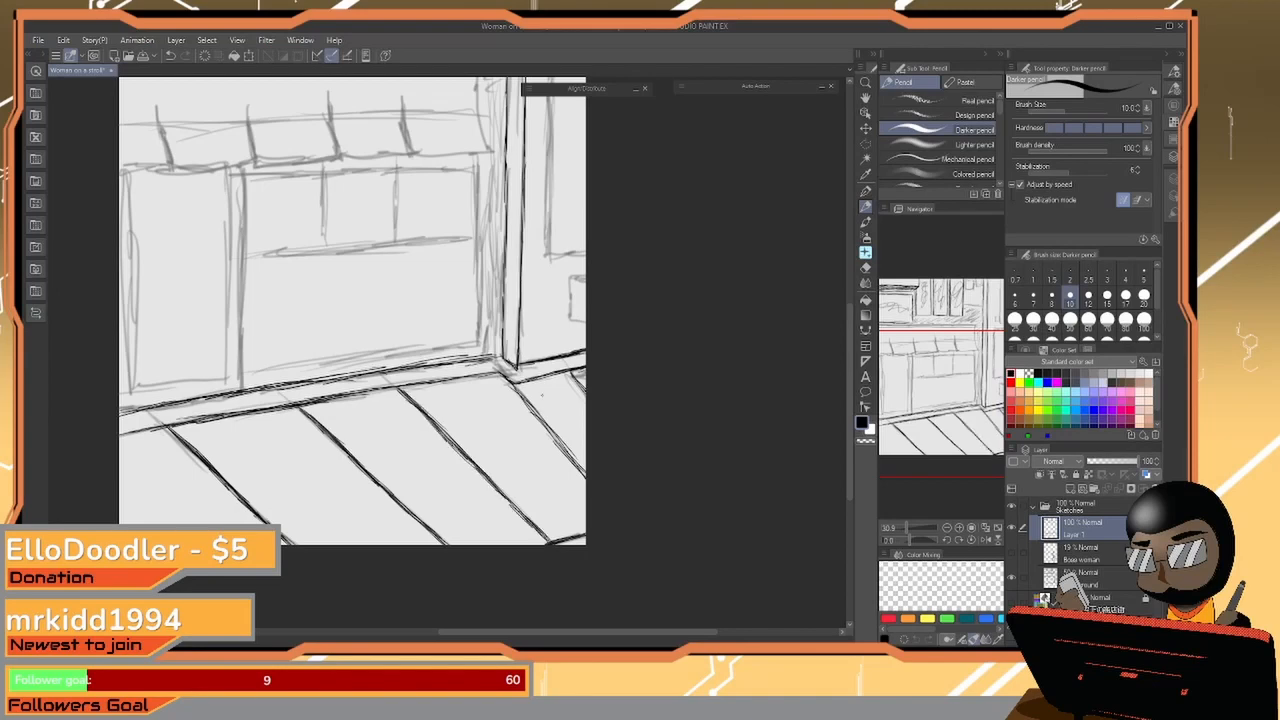
drag(515, 386, 583, 461)
drag(575, 377, 601, 413)
Trace the right-hand building's upper vertical edge, small square bracket, tall window frame and the box below it
scroll(350, 330, up, 6)
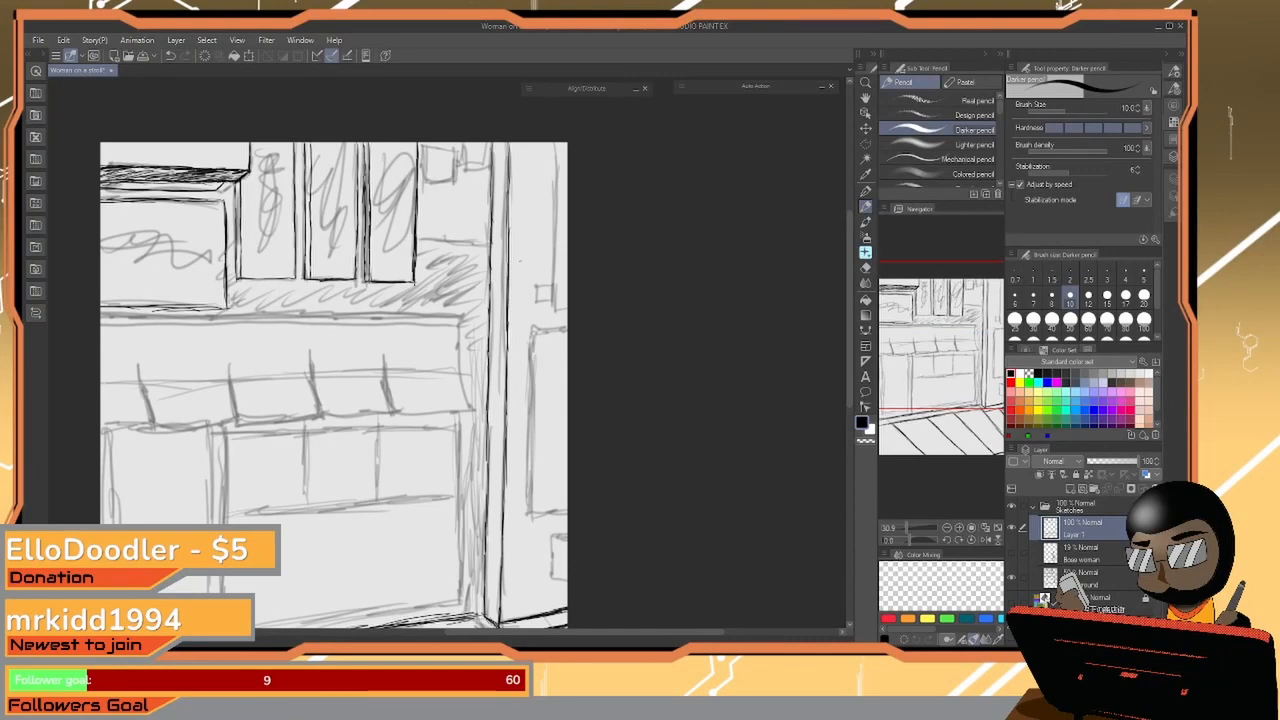
drag(553, 143, 558, 313)
mouse_move(537, 286)
mouse_down()
mouse_move(537, 301)
mouse_move(552, 286)
mouse_move(553, 300)
mouse_up()
mouse_move(536, 326)
mouse_down()
mouse_move(524, 513)
mouse_move(536, 513)
mouse_up()
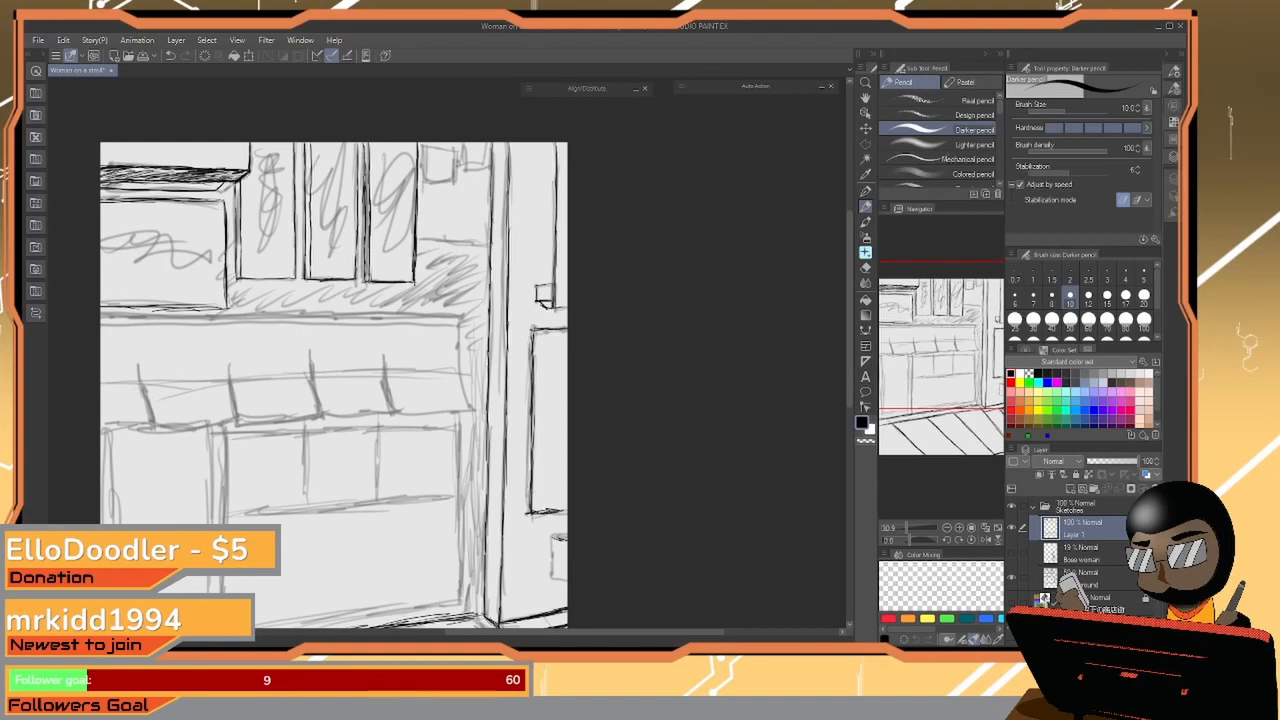
mouse_move(551, 548)
mouse_down()
mouse_move(550, 578)
mouse_move(568, 539)
mouse_move(538, 411)
mouse_up()
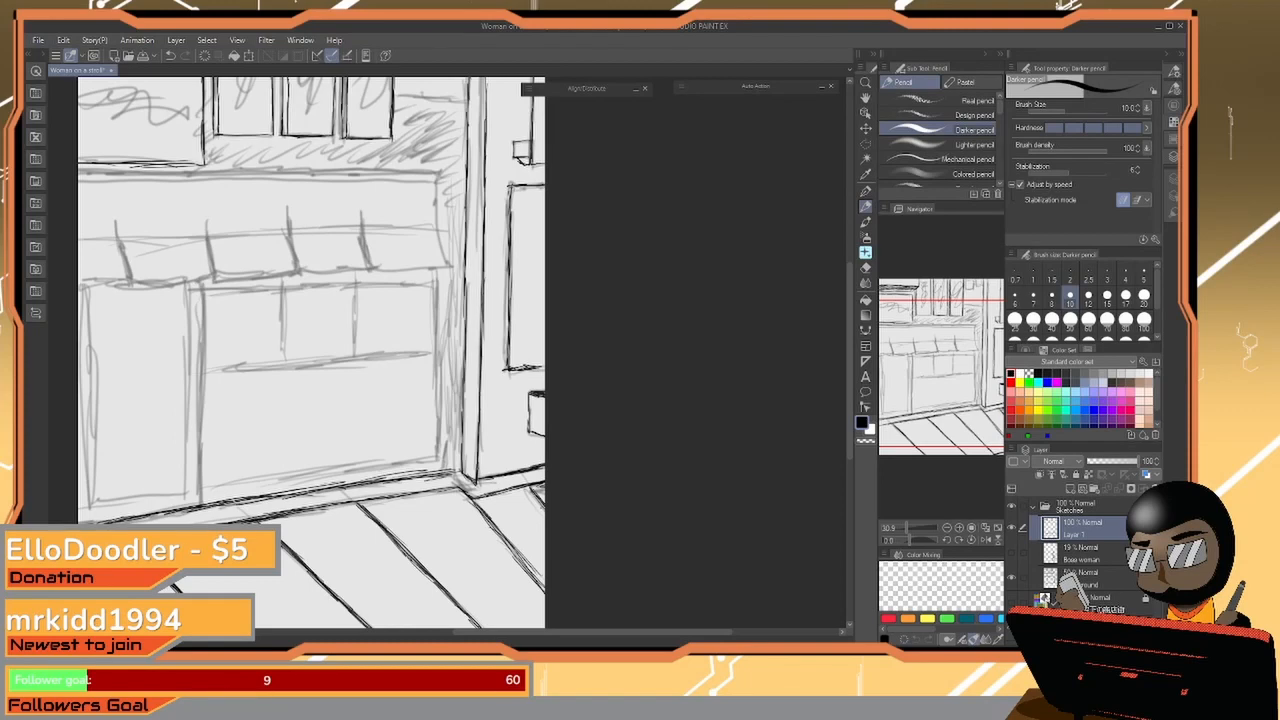
scroll(432, 207, up, 5)
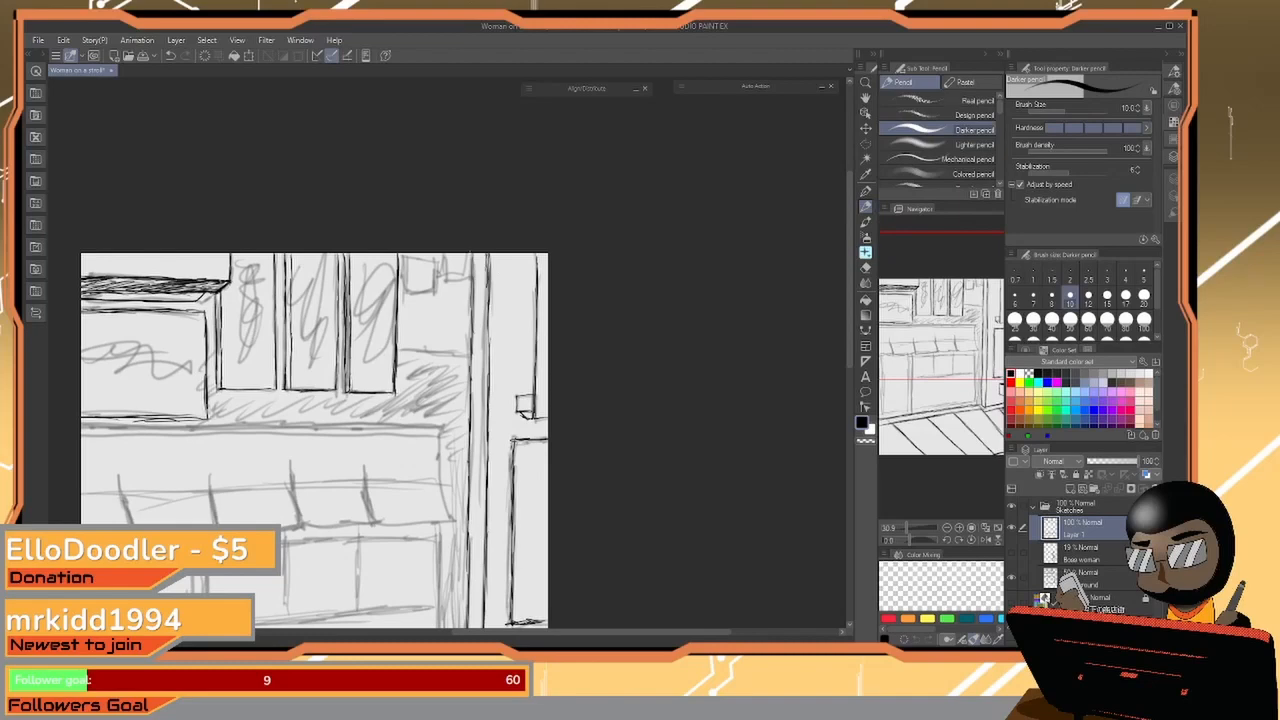
drag(497, 401, 510, 308)
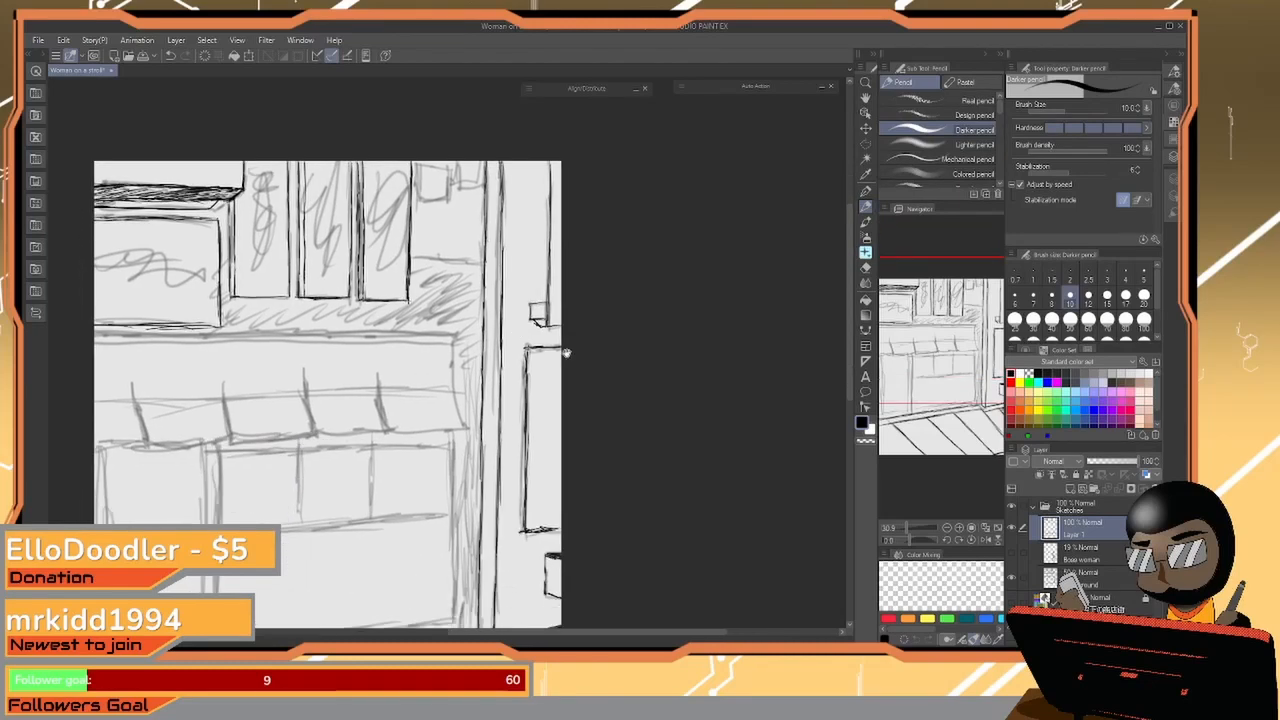
drag(499, 526, 563, 421)
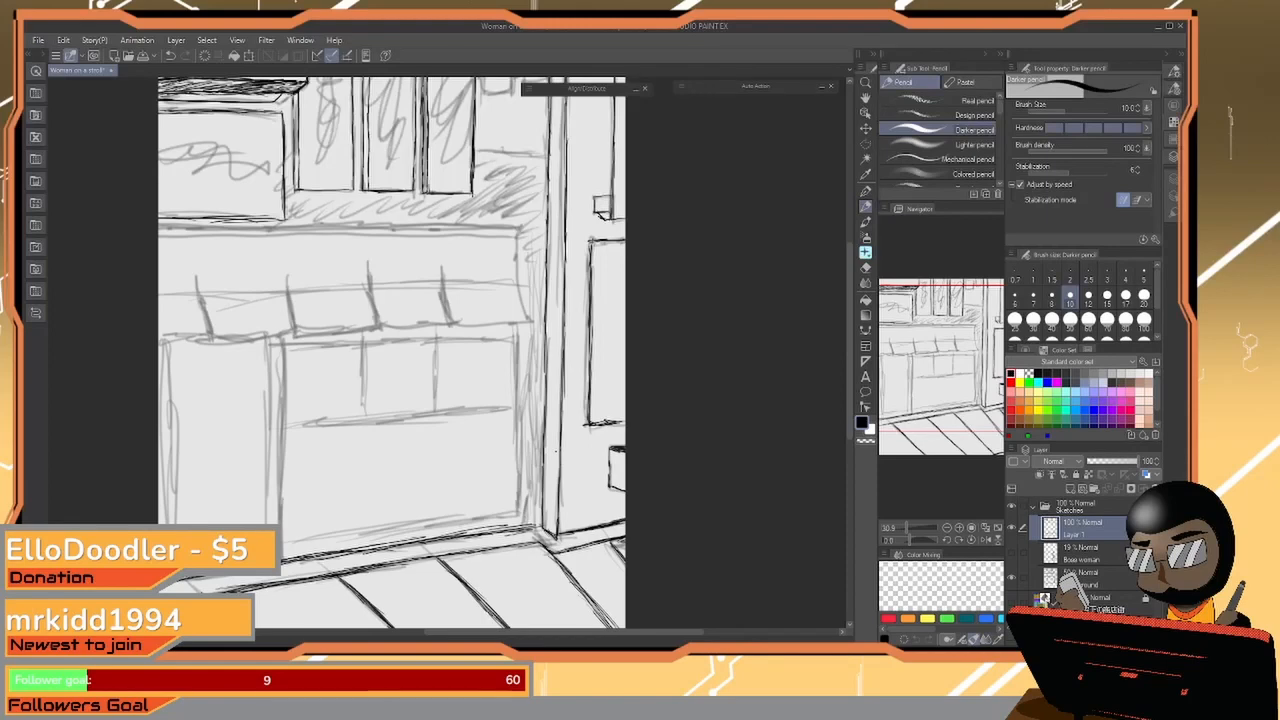
Trace the awning's right edge, its two right-hand folds and the scalloped bottom edge beneath them
mouse_move(312, 198)
mouse_down()
mouse_move(463, 425)
mouse_move(495, 428)
mouse_up()
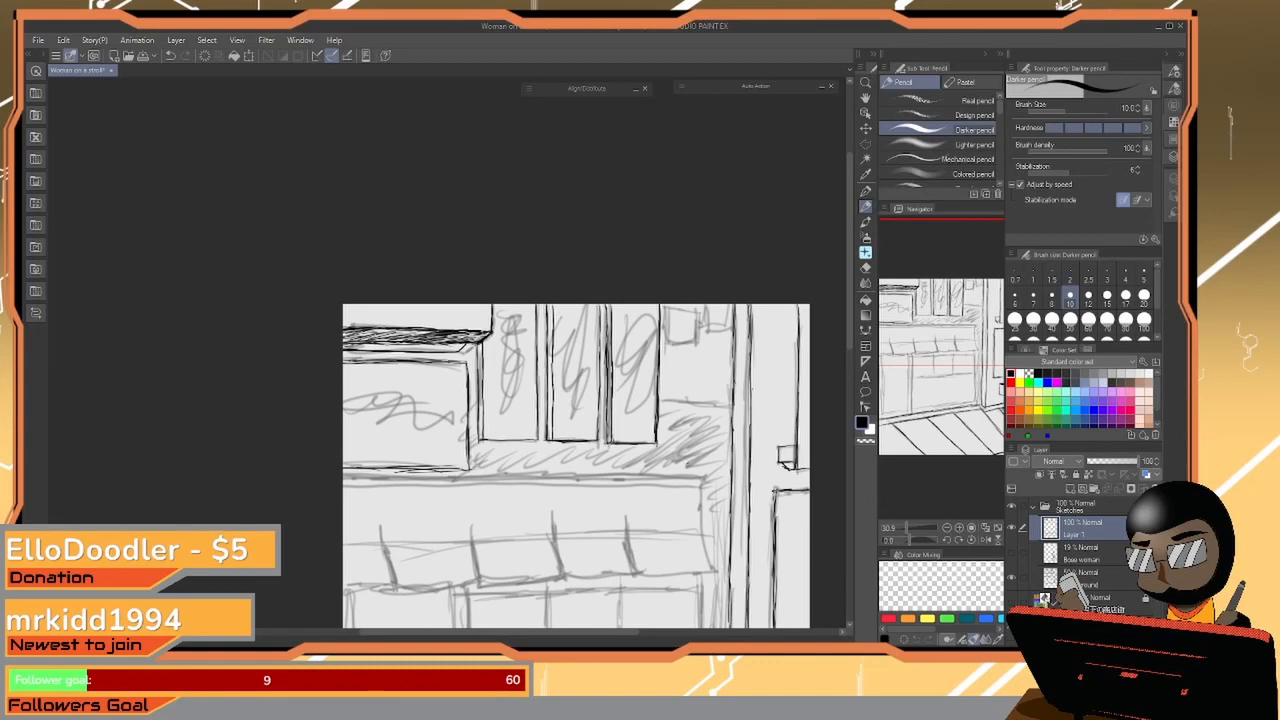
mouse_move(693, 491)
mouse_down()
mouse_move(655, 370)
mouse_move(672, 438)
mouse_up()
drag(661, 380, 670, 430)
mouse_move(667, 412)
mouse_down()
mouse_move(675, 446)
mouse_move(614, 455)
mouse_move(588, 404)
mouse_move(597, 455)
mouse_up()
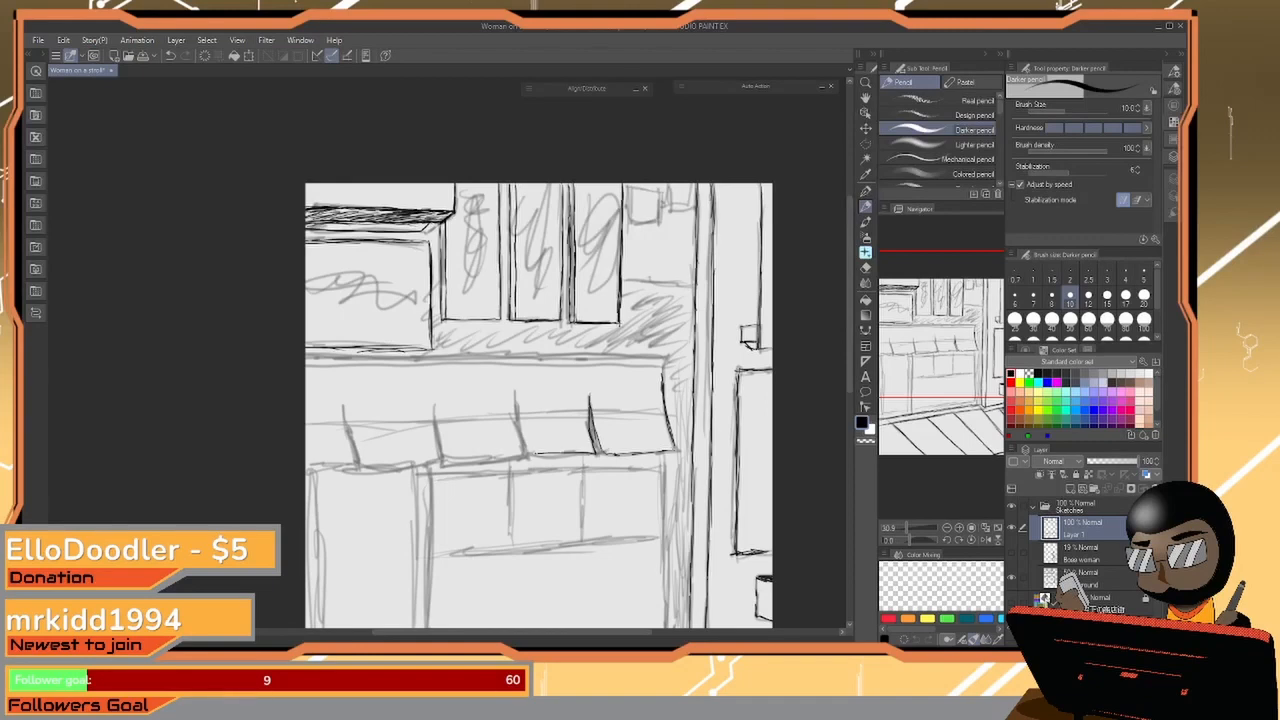
mouse_move(517, 398)
mouse_down()
mouse_move(522, 450)
mouse_move(521, 434)
mouse_move(446, 462)
mouse_up()
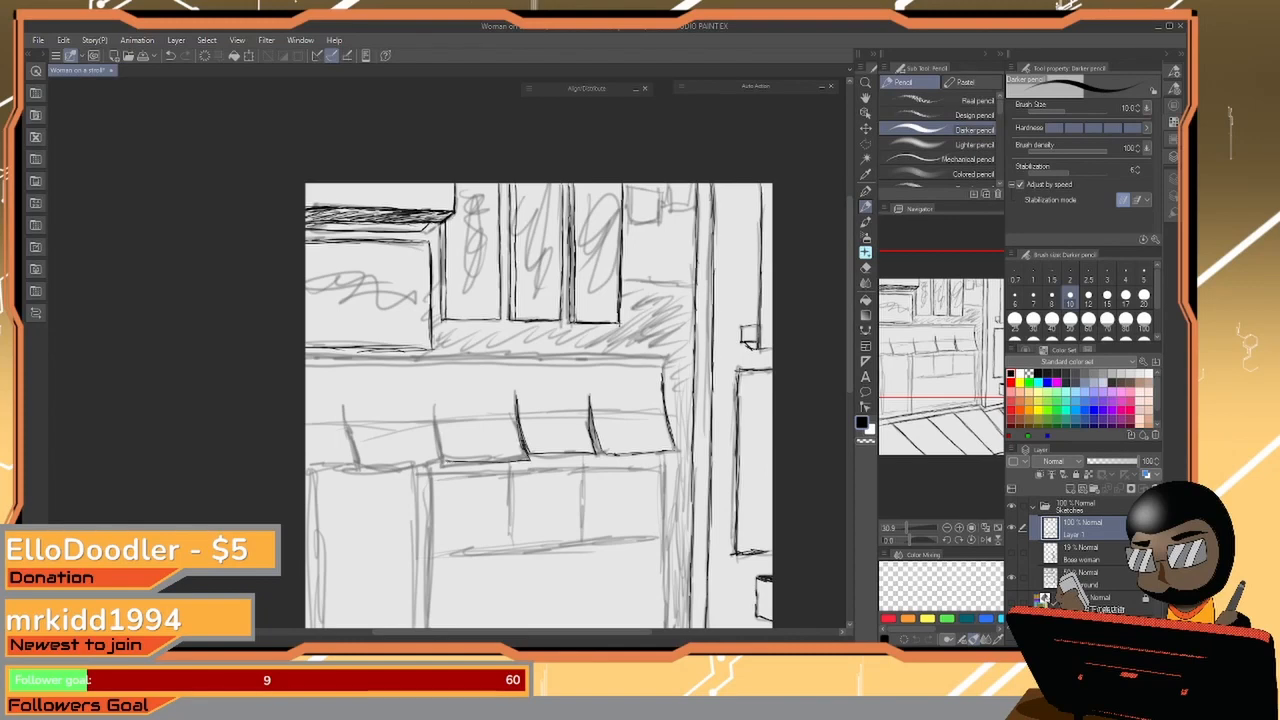
Trace the awning's two left-hand folds and remaining bottom edge, and reinforce its right-hand lines
drag(437, 405, 447, 460)
mouse_move(433, 416)
mouse_down()
mouse_move(443, 456)
mouse_move(384, 468)
mouse_up()
drag(346, 407, 367, 470)
mouse_move(345, 409)
mouse_down()
mouse_move(351, 463)
mouse_move(304, 470)
mouse_up()
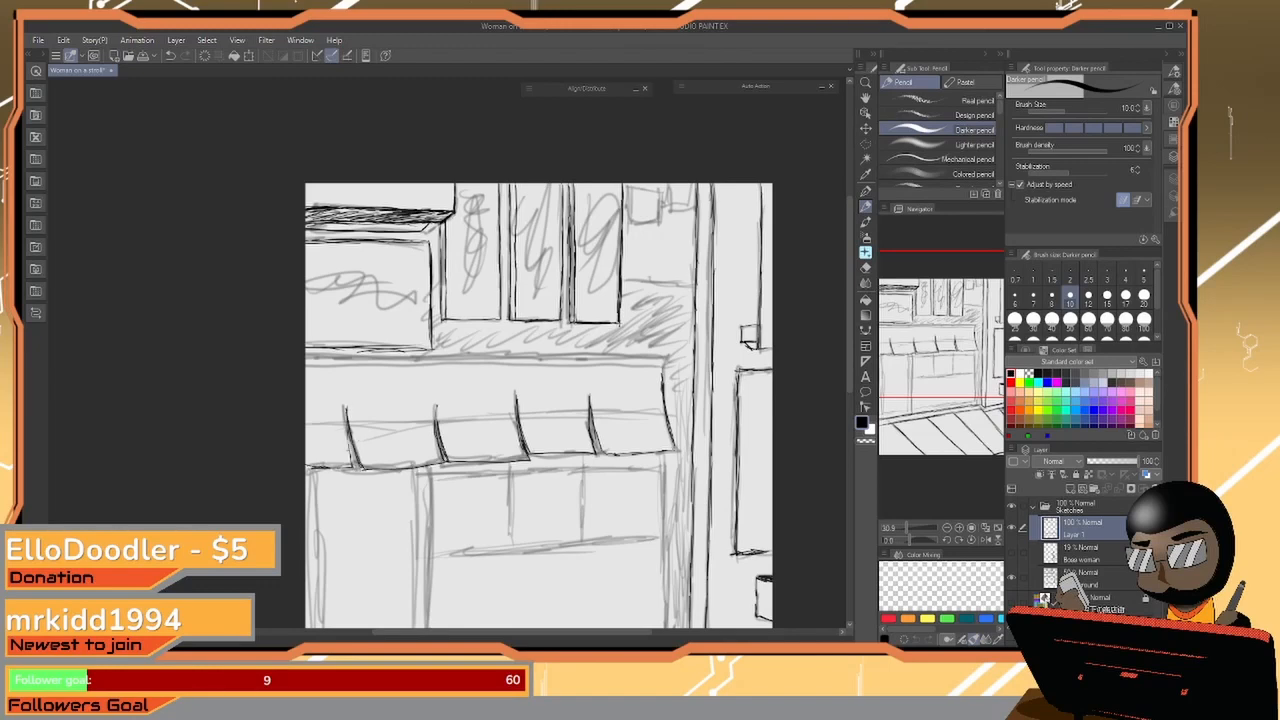
drag(664, 415, 671, 441)
drag(587, 389, 591, 411)
Trace the right side and the slanted bottom edge of the shop window below the awning
mouse_move(673, 479)
mouse_down()
mouse_move(625, 366)
mouse_move(573, 311)
mouse_move(564, 470)
mouse_up()
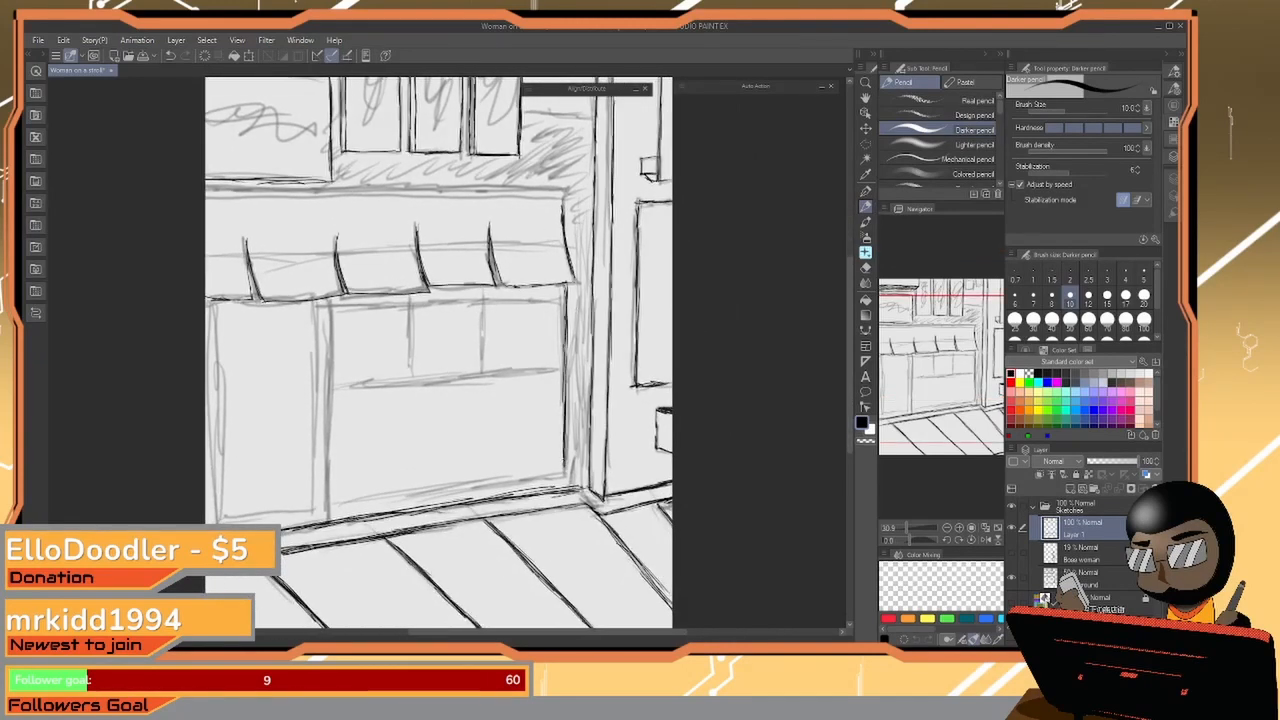
drag(564, 420, 563, 333)
drag(336, 505, 567, 473)
drag(477, 485, 539, 477)
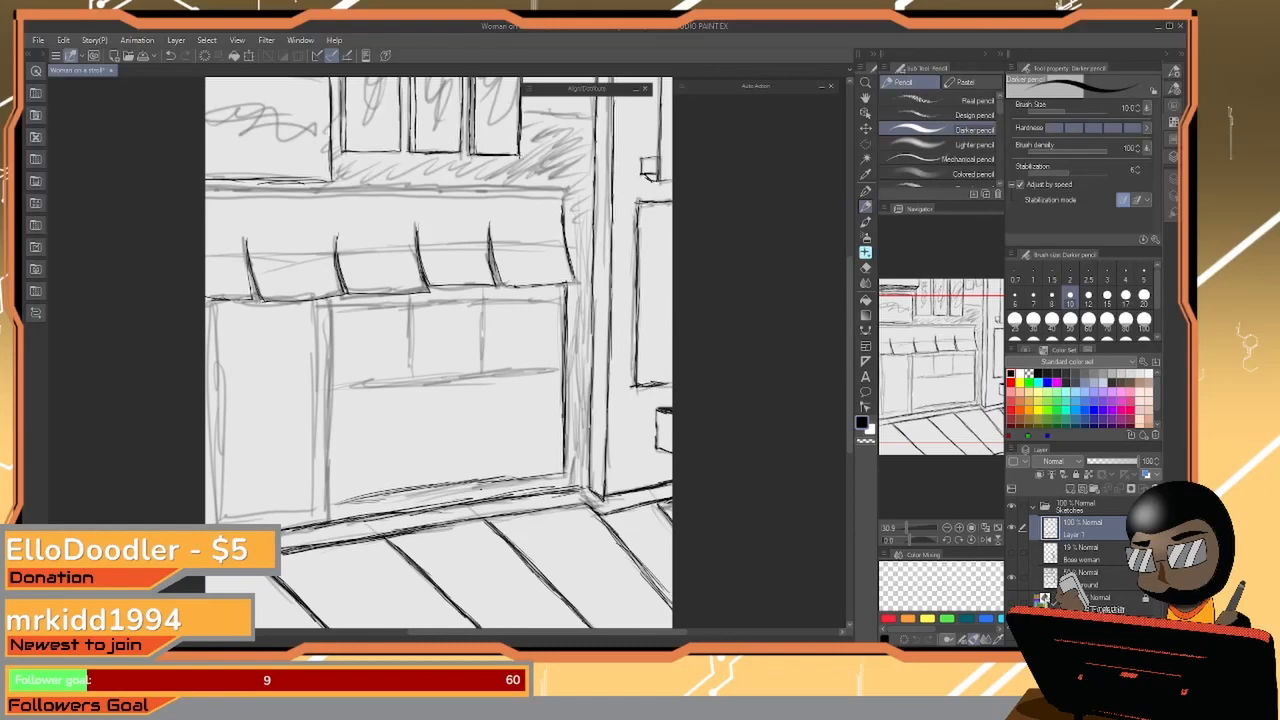
drag(336, 501, 396, 493)
Trace both sides of the post left of the shop window and the bottom edge of the adjoining door panel
drag(331, 306, 332, 394)
drag(332, 336, 330, 520)
mouse_move(331, 310)
mouse_down()
mouse_move(330, 390)
mouse_move(315, 388)
mouse_up()
drag(318, 332, 316, 424)
mouse_move(315, 374)
mouse_down()
mouse_move(312, 516)
mouse_move(205, 523)
mouse_up()
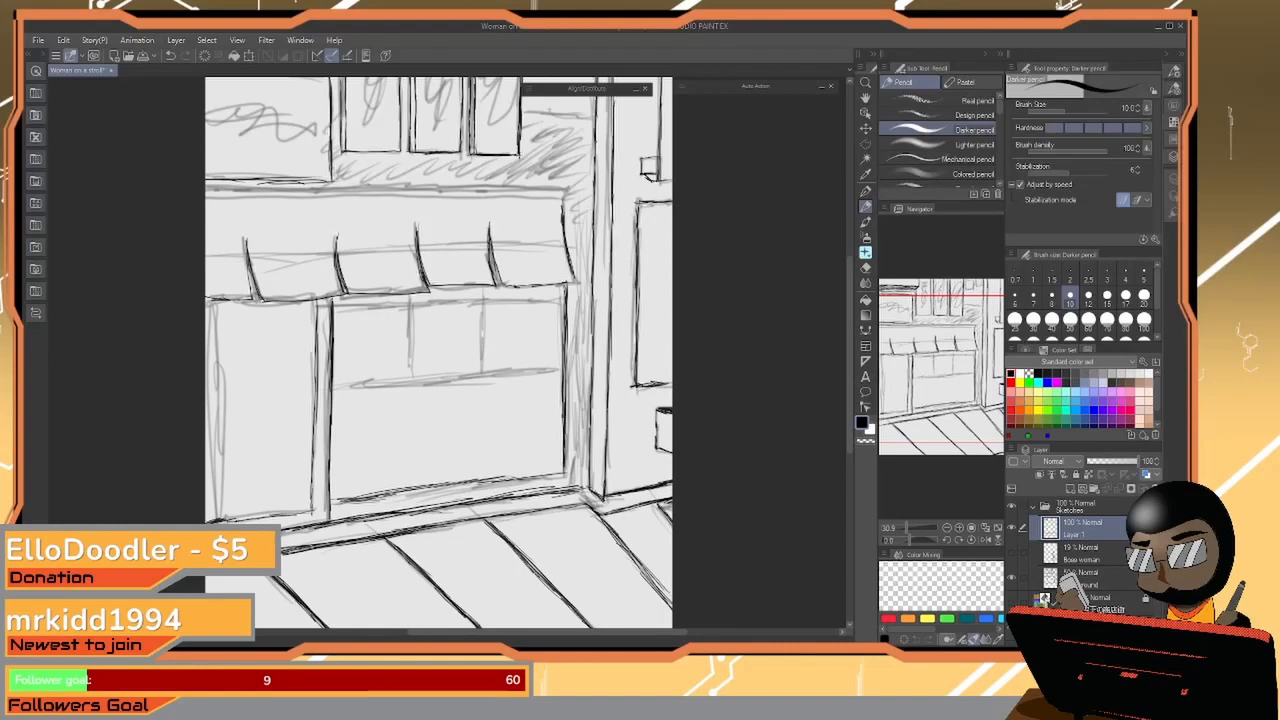
drag(285, 516, 208, 523)
mouse_move(295, 512)
mouse_down()
mouse_move(231, 519)
mouse_move(280, 515)
mouse_up()
Draw the shelf across the shop window as two roughly parallel lines
mouse_move(330, 386)
mouse_down()
mouse_move(558, 369)
mouse_move(352, 388)
mouse_move(474, 373)
mouse_up()
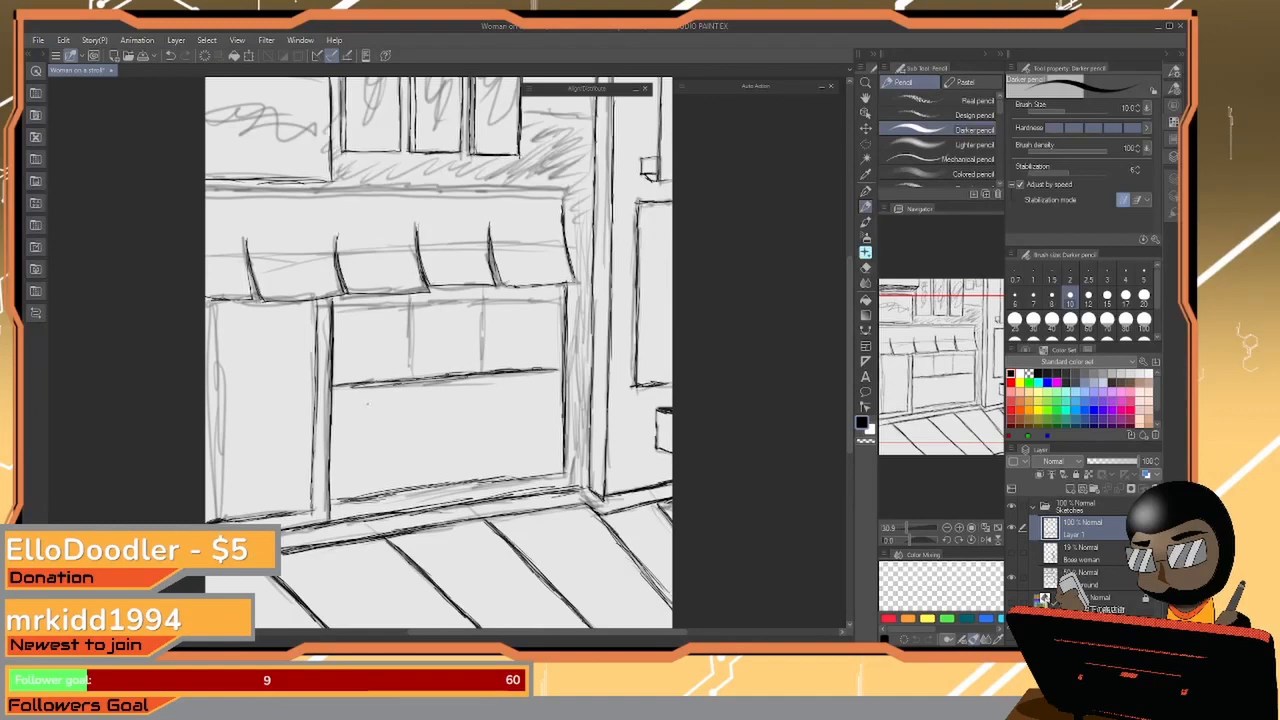
drag(348, 406, 394, 402)
drag(412, 399, 554, 384)
mouse_move(454, 399)
mouse_down()
mouse_move(556, 388)
mouse_move(488, 389)
mouse_up()
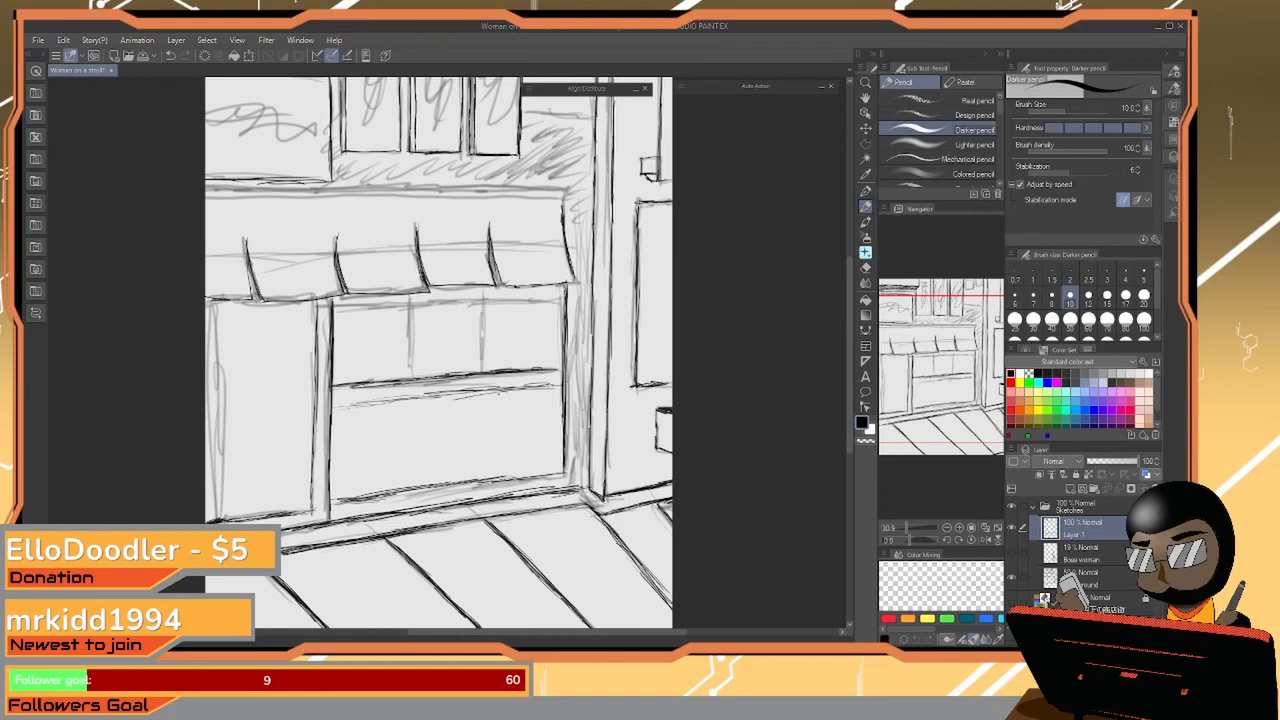
drag(390, 403, 490, 393)
mouse_move(380, 405)
mouse_down()
mouse_move(442, 394)
mouse_move(402, 398)
mouse_up()
Trace the two vertical dividers above the shelf and the top frame line of the shop window
drag(411, 292, 410, 376)
drag(484, 284, 483, 362)
drag(485, 324, 485, 368)
drag(483, 290, 482, 368)
drag(333, 310, 404, 304)
drag(358, 307, 444, 302)
mouse_move(404, 304)
mouse_down()
mouse_move(564, 297)
mouse_move(329, 314)
mouse_up()
Trace the horizontal line between the upper windows and the pillar, and add a lower thickness edge under the sign panel
mouse_move(563, 179)
mouse_down()
mouse_move(543, 206)
mouse_move(574, 349)
mouse_up()
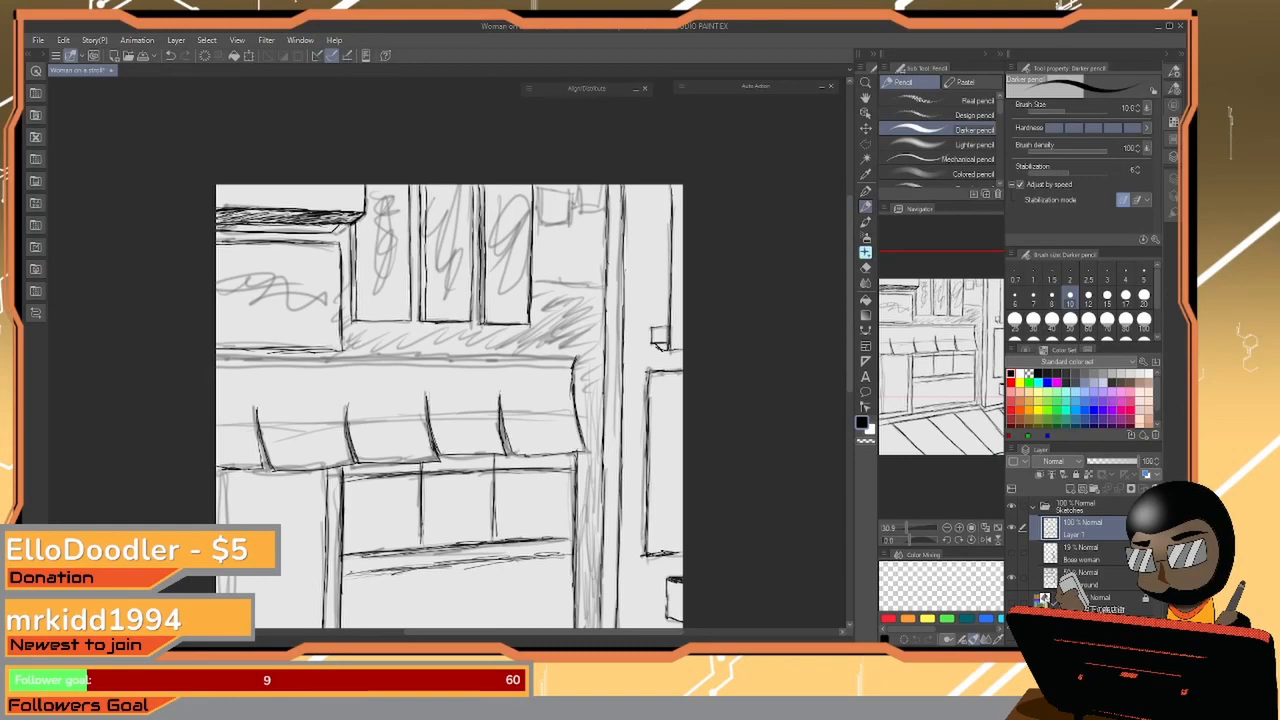
mouse_move(538, 282)
mouse_down()
mouse_move(604, 286)
mouse_move(580, 281)
mouse_move(592, 282)
mouse_up()
mouse_move(343, 349)
mouse_down()
mouse_move(326, 362)
mouse_move(216, 359)
mouse_up()
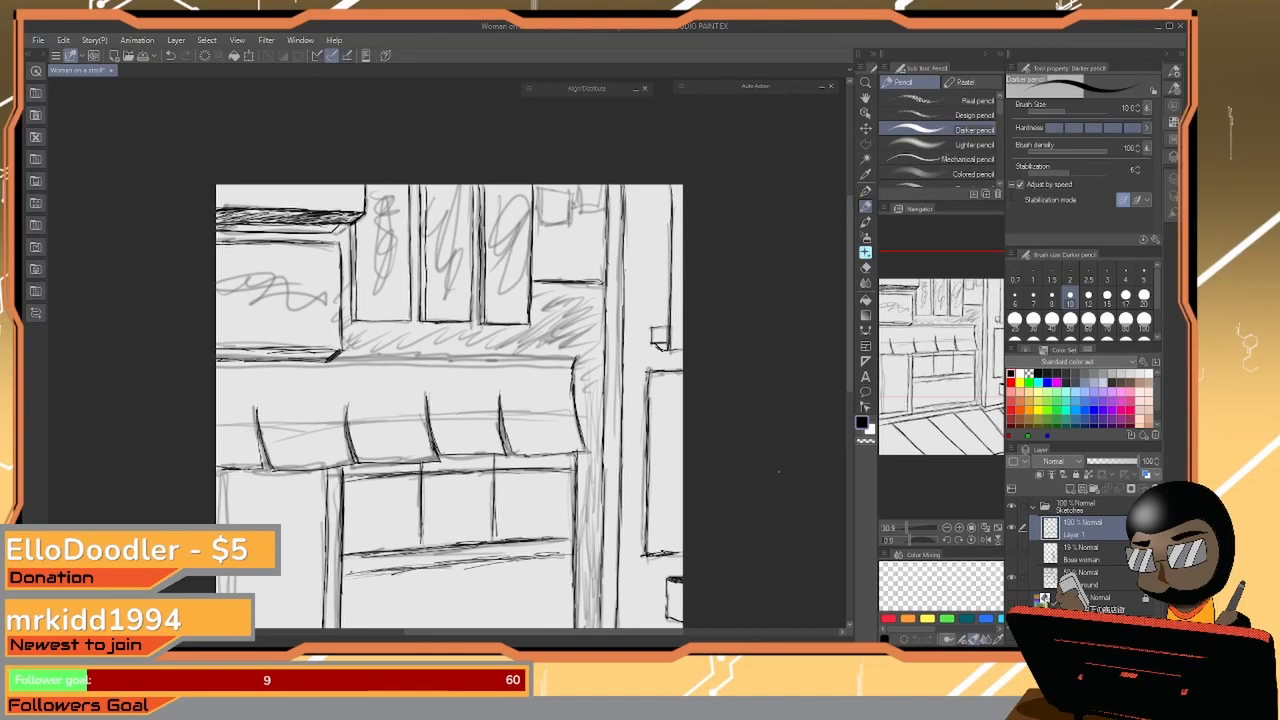
Reinforce the top and left edges of the right-hand building's tall window frame, undoing one stray inner stroke
scroll(605, 498, down, 4)
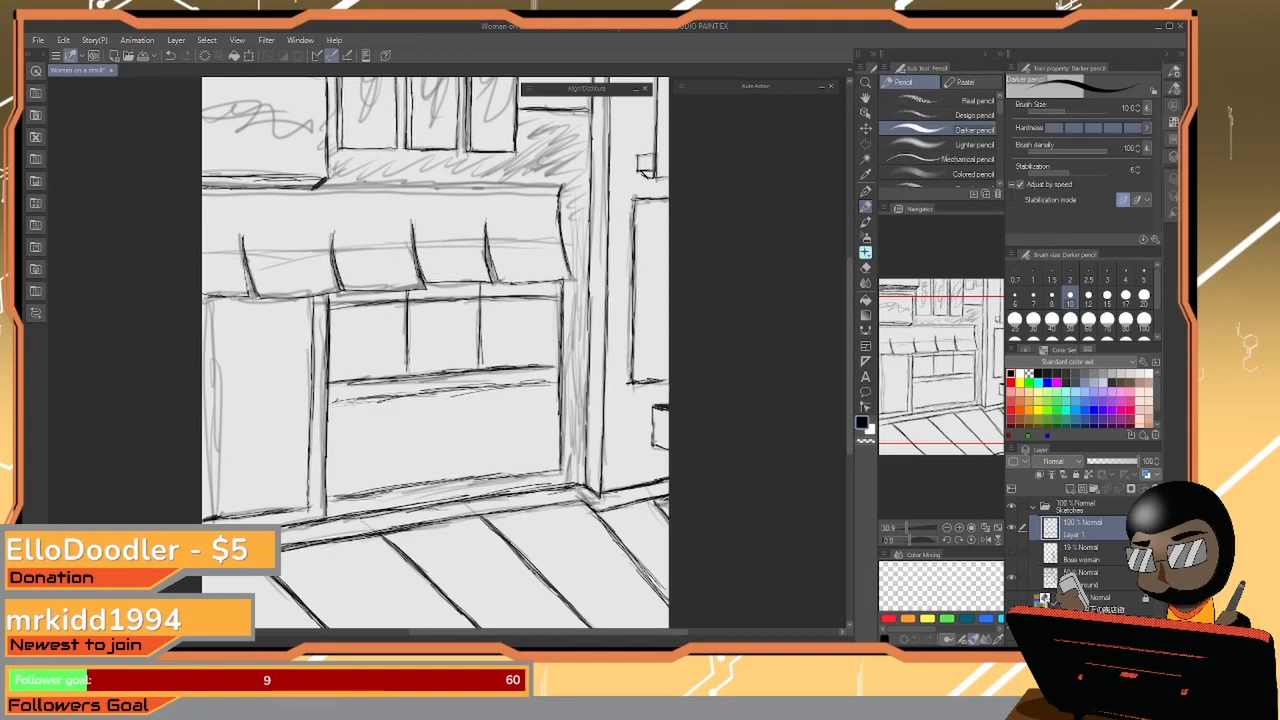
drag(653, 413, 648, 524)
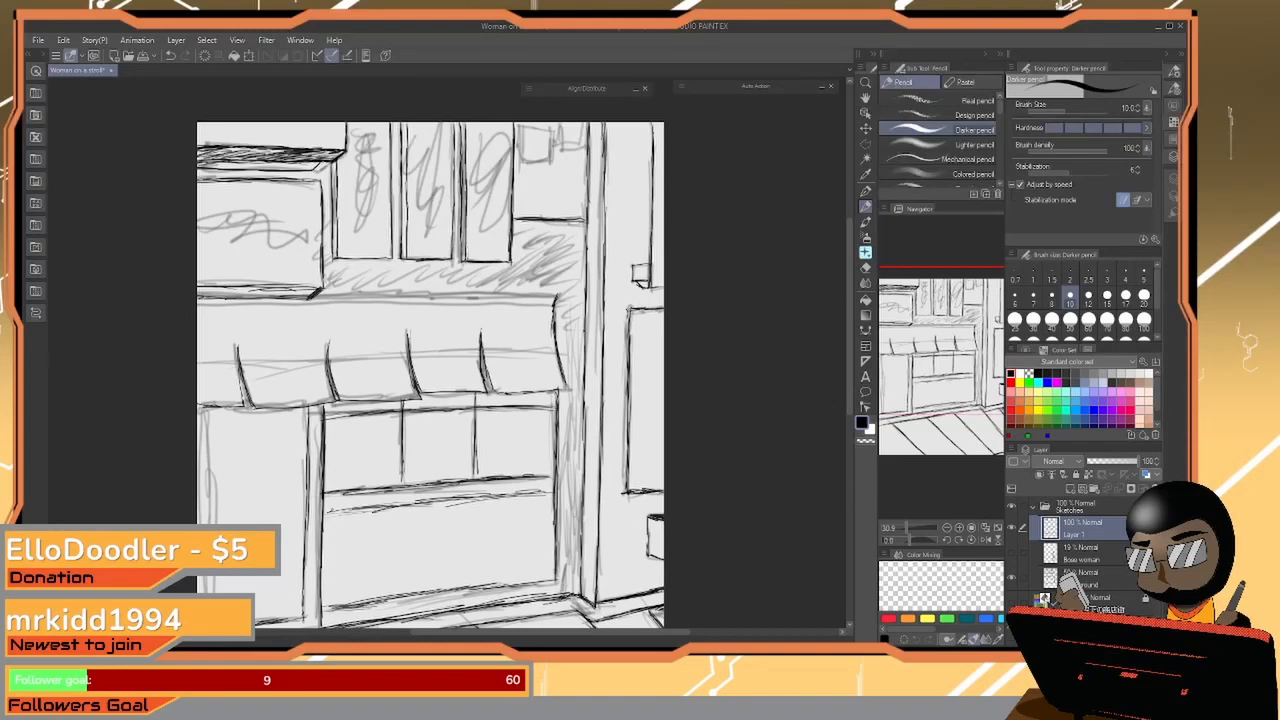
drag(627, 336, 630, 470)
mouse_move(660, 312)
mouse_down()
mouse_move(624, 313)
mouse_move(664, 310)
mouse_move(631, 336)
mouse_move(630, 392)
mouse_up()
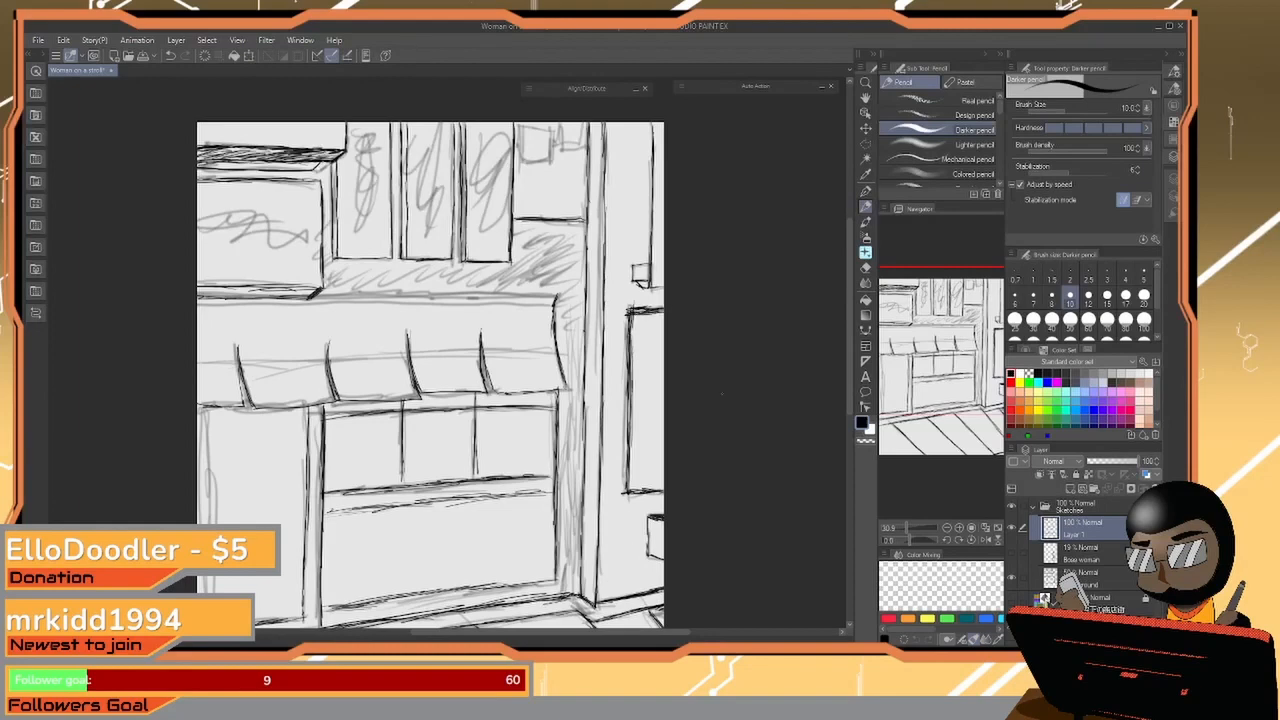
drag(632, 326, 629, 430)
drag(637, 362, 636, 432)
key(ctrl+z)
drag(630, 434, 630, 460)
drag(598, 533, 635, 345)
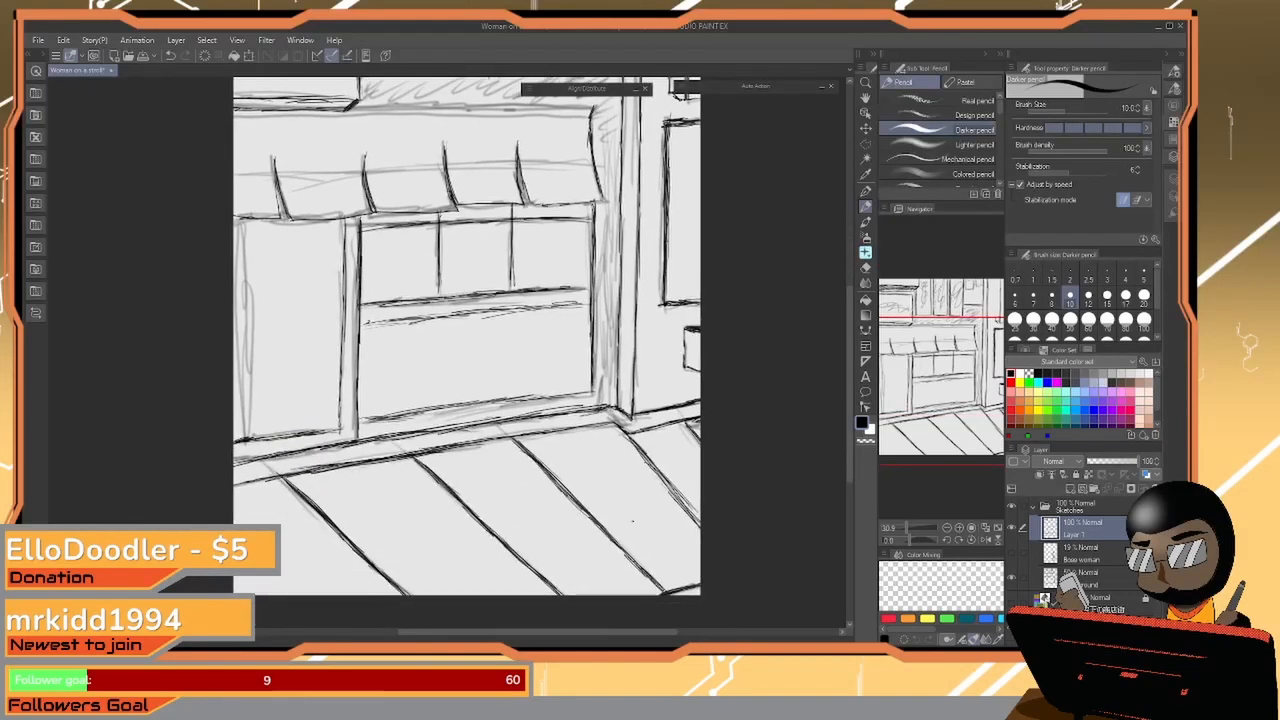